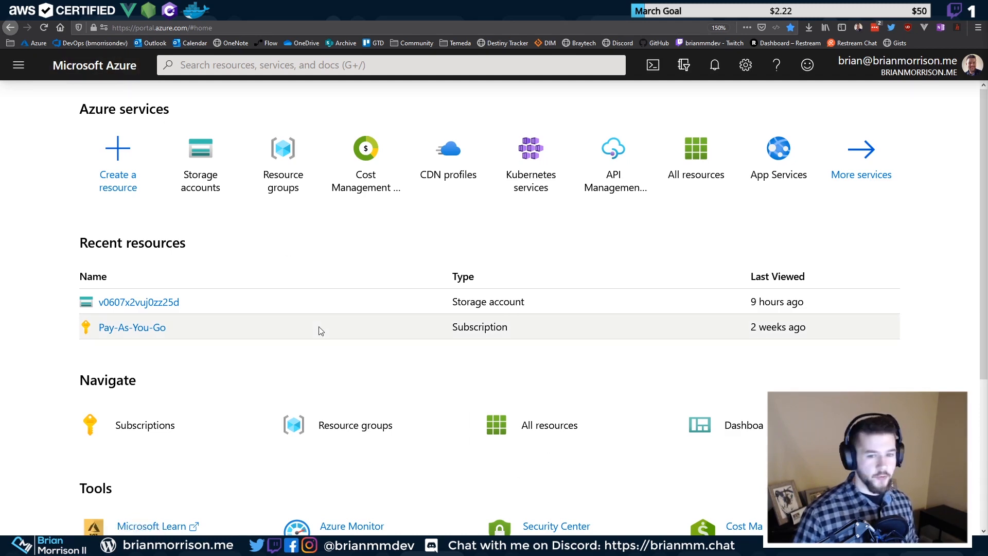
Go to Azure DevOps from the bookmark and start a new organization
{"action": "left_click", "coordinate": [122, 43]}
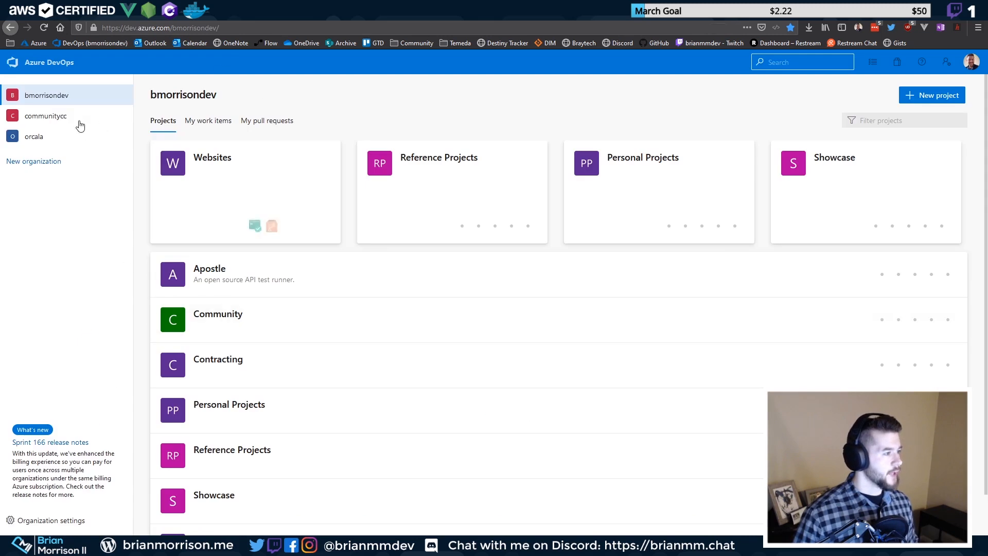
{"action": "left_click", "coordinate": [47, 162]}
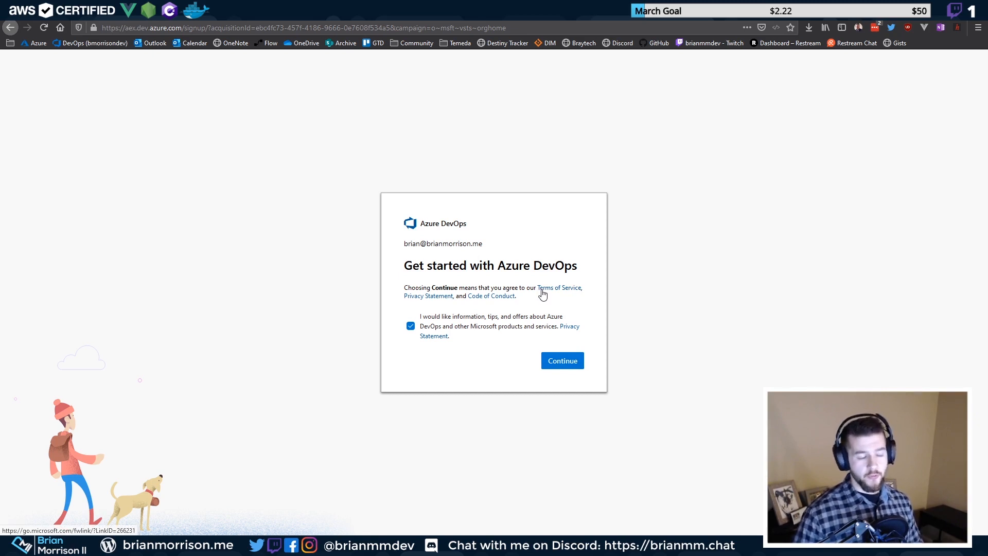
Accept the sign-up terms and replace the prefilled organization name with a new one
{"action": "left_click", "coordinate": [550, 361]}
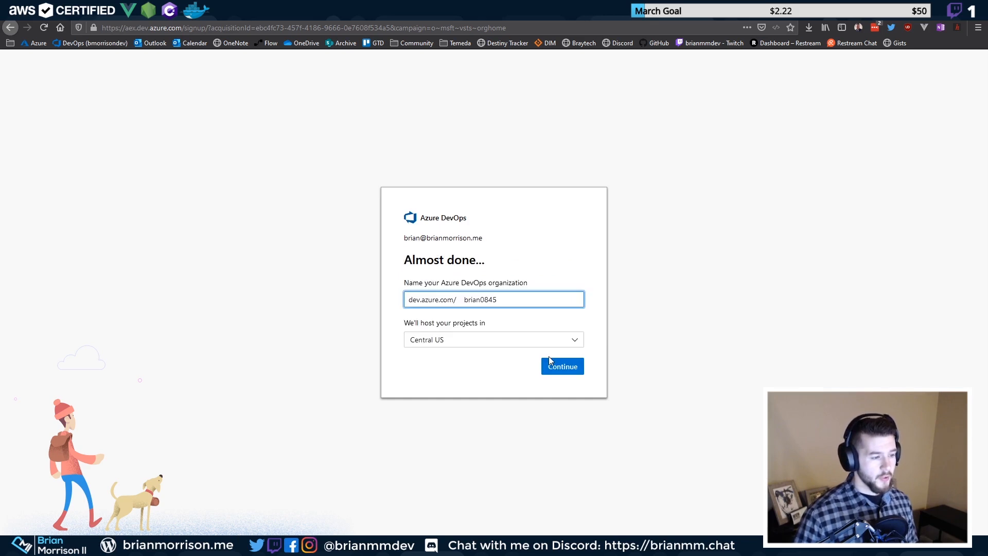
{"action": "double_click", "coordinate": [478, 301]}
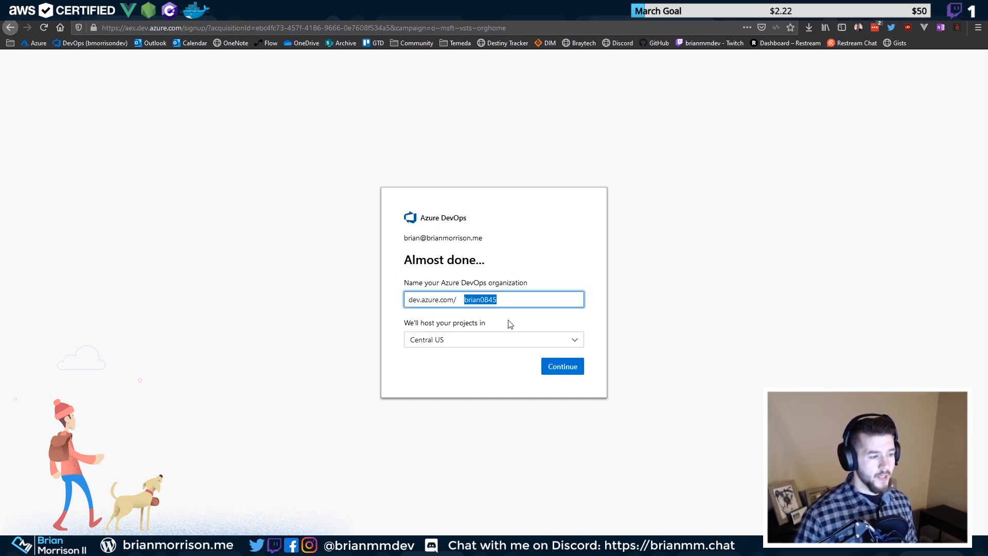
{"action": "key", "text": "BackSpace"}
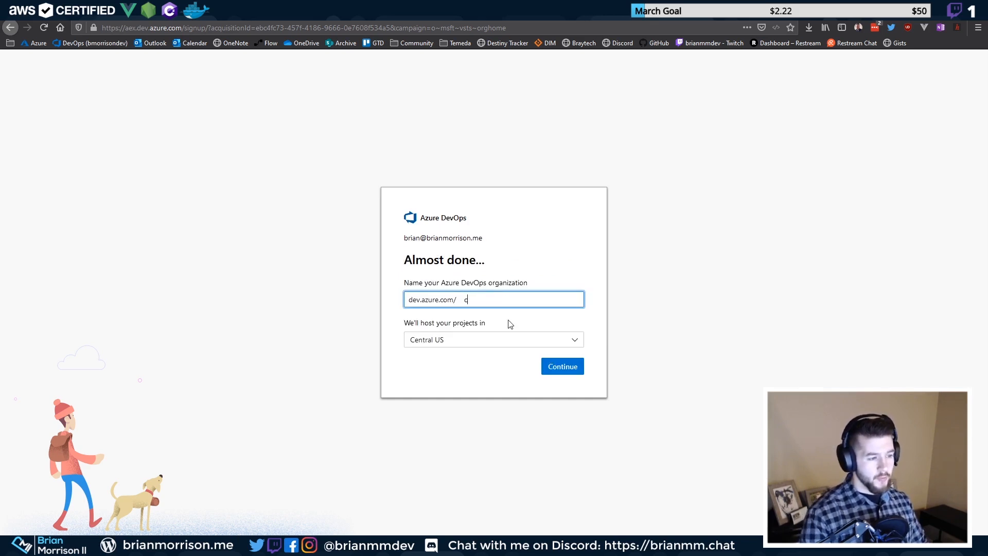
{"action": "type", "text": "brianmm.chat"}
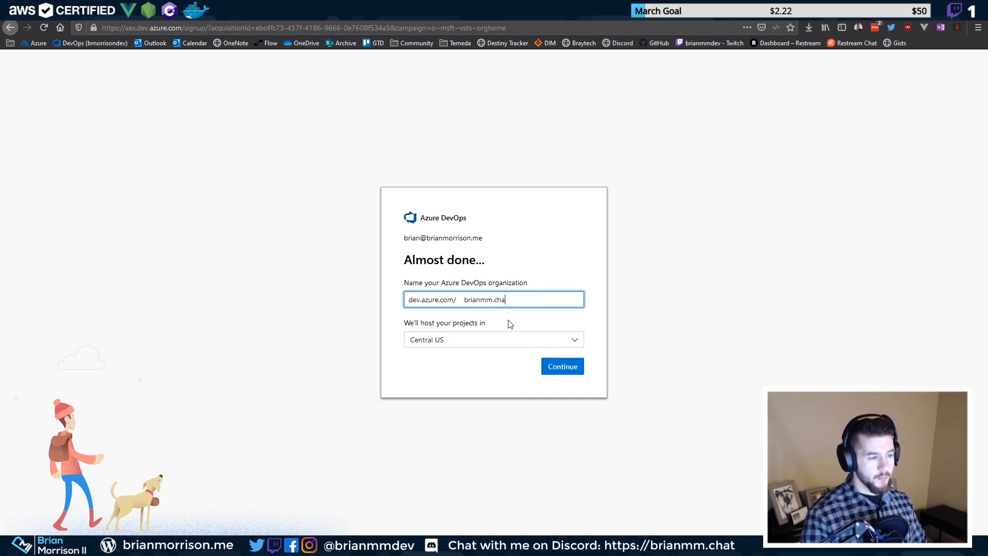
{"action": "key", "text": "Tab"}
Strip the dot and underscore so the name is letters-only, then create it in Central US
{"action": "left_click", "coordinate": [519, 284]}
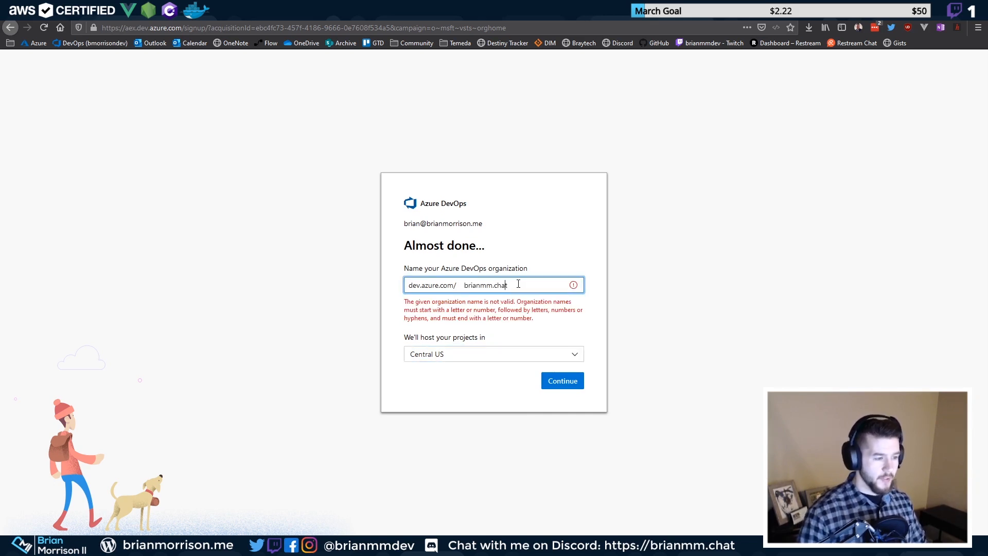
{"action": "key", "text": "Left"}
{"action": "key", "text": "Left"}
{"action": "key", "text": "Left"}
{"action": "key", "text": "Left"}
{"action": "key", "text": "BackSpace"}
{"action": "type", "text": "_"}
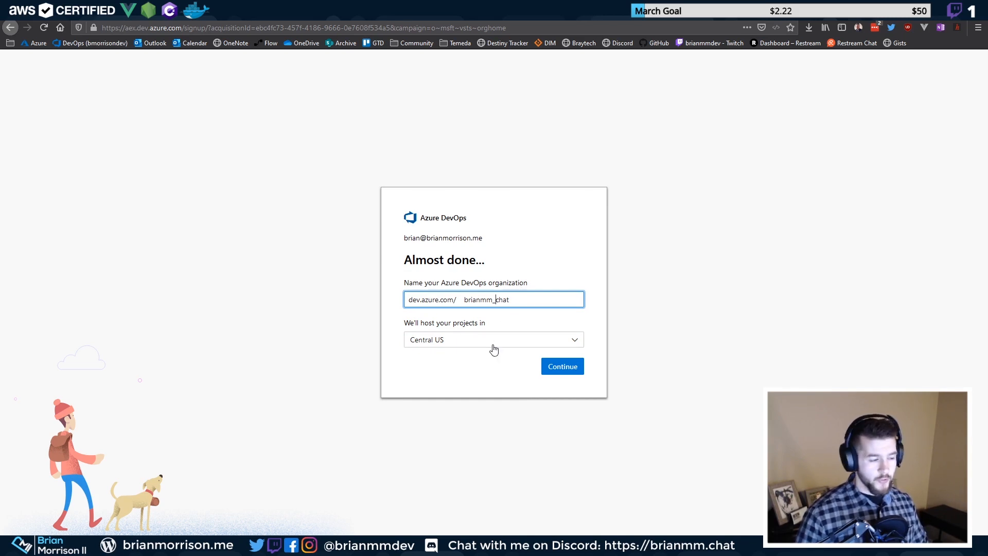
{"action": "left_click", "coordinate": [554, 370]}
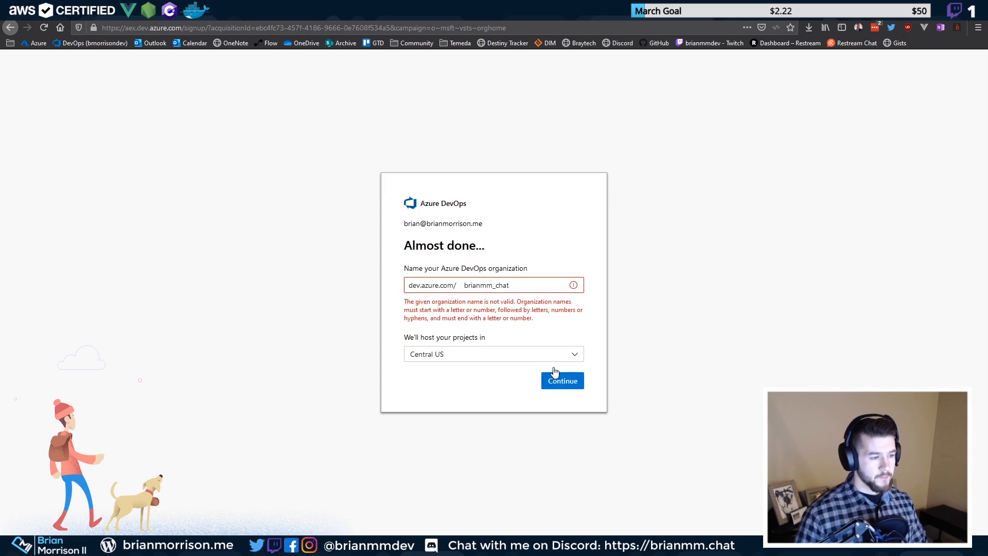
{"action": "left_click", "coordinate": [503, 285]}
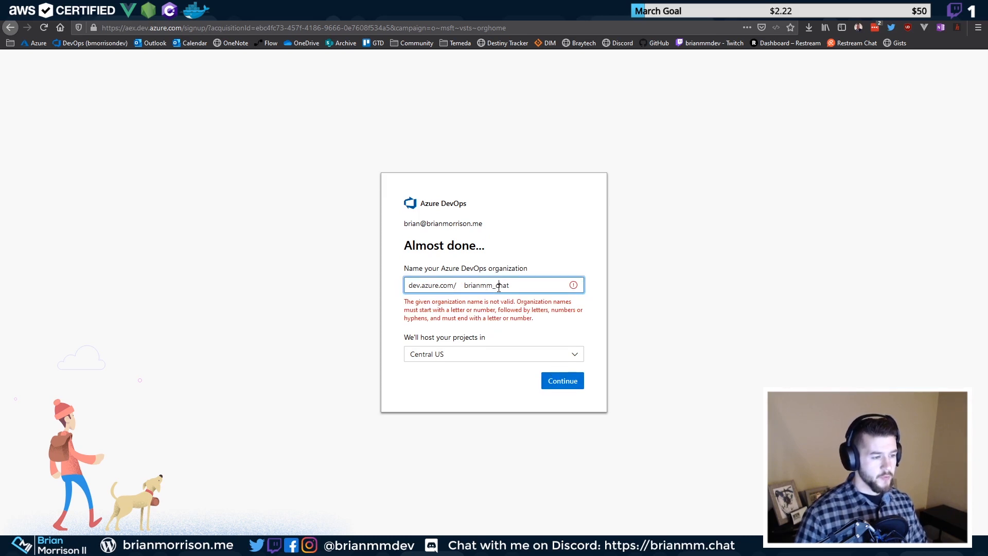
{"action": "key", "text": "BackSpace"}
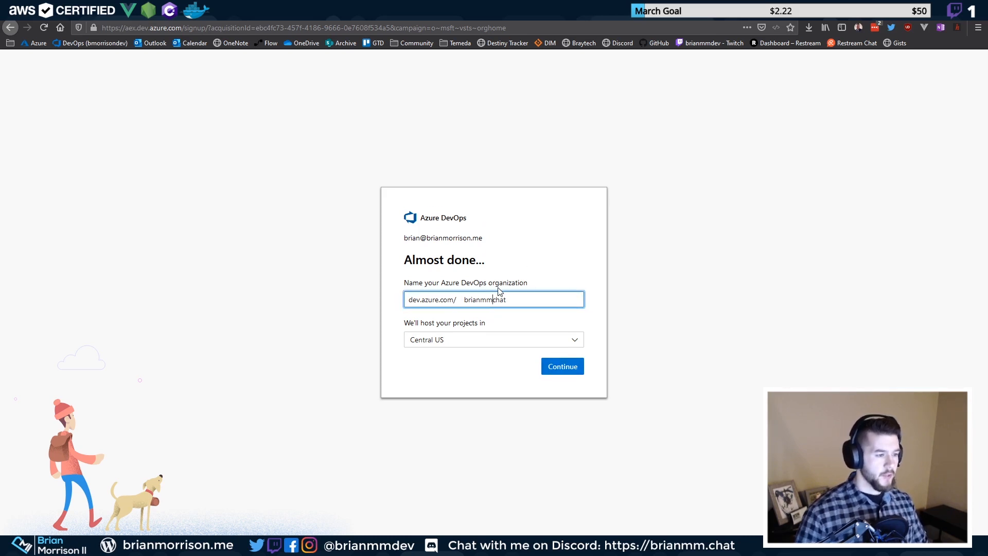
{"action": "left_click", "coordinate": [551, 366]}
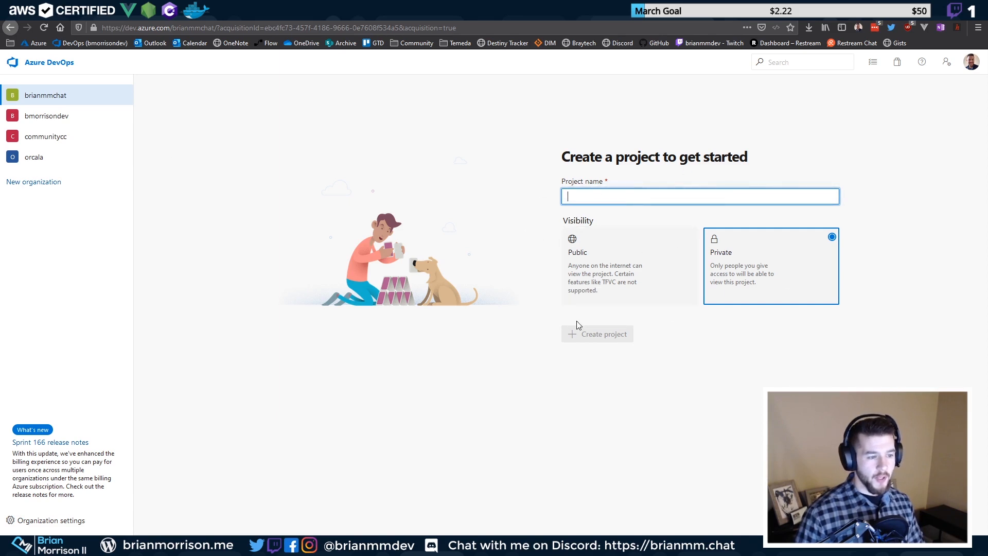
Set the new project's visibility to Public and begin entering its name
{"action": "left_click", "coordinate": [625, 278]}
{"action": "left_click", "coordinate": [696, 196]}
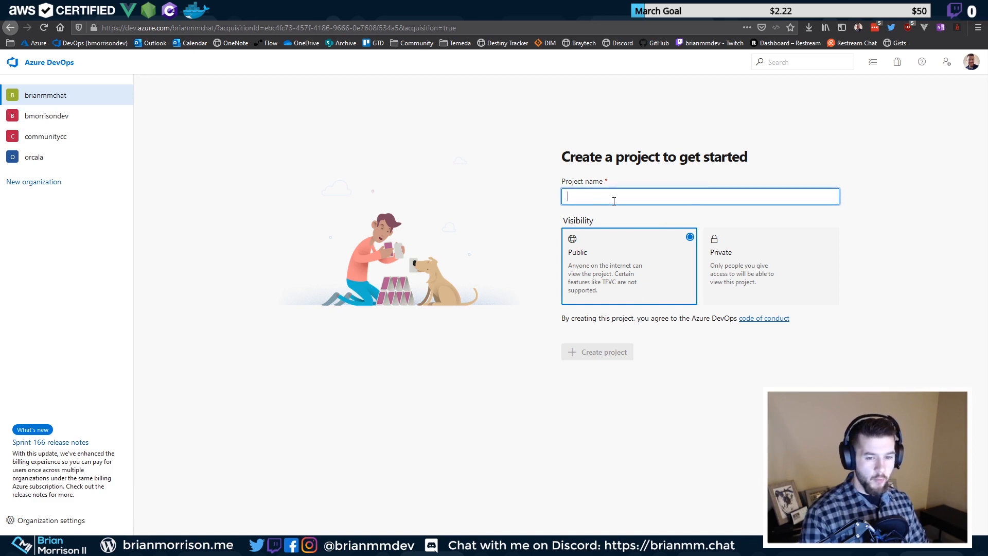
{"action": "type", "text": "dev"}
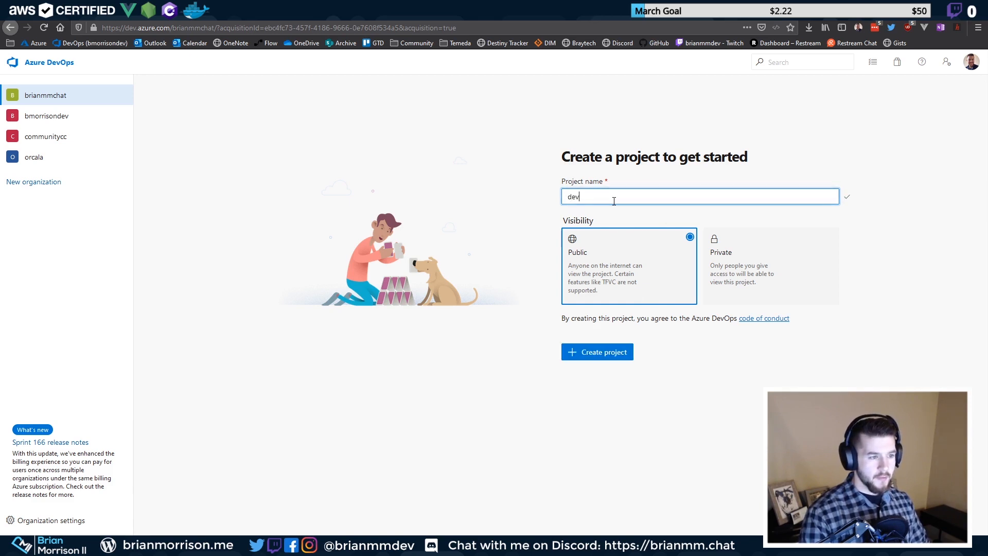
{"action": "key", "text": "BackSpace"}
{"action": "key", "text": "BackSpace"}
{"action": "key", "text": "BackSpace"}
{"action": "type", "text": "devops-"}
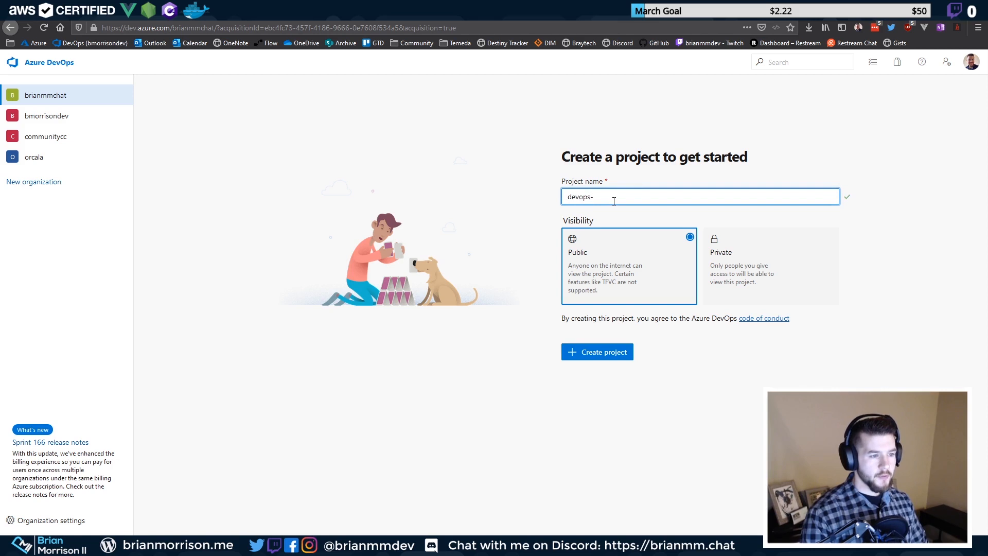
{"action": "key", "text": "BackSpace"}
{"action": "key", "text": "BackSpace"}
{"action": "key", "text": "BackSpace"}
{"action": "key", "text": "BackSpace"}
{"action": "key", "text": "BackSpace"}
{"action": "key", "text": "BackSpace"}
Name the project cloudchallenge20034 and create it
{"action": "type", "text": "c"}
{"action": "key", "text": "BackSpace"}
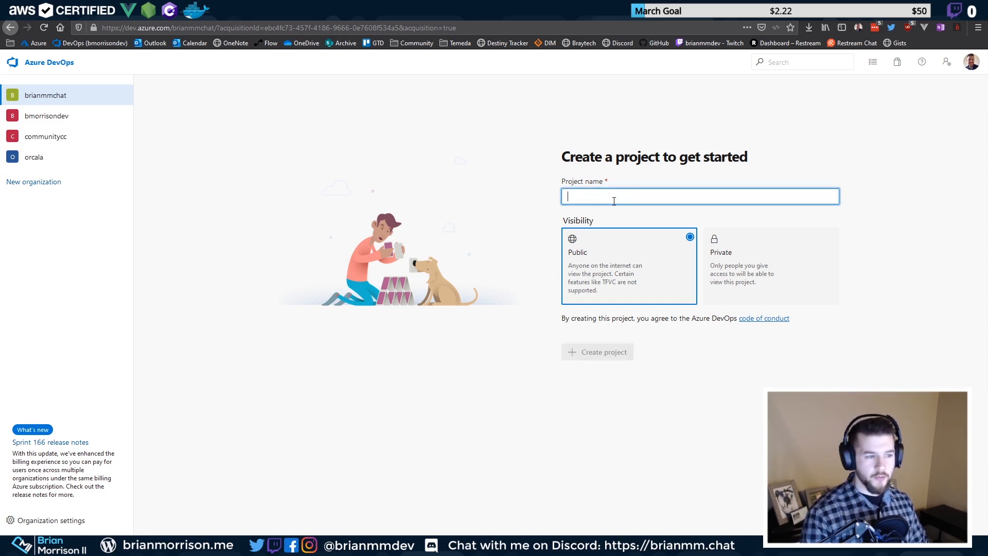
{"action": "type", "text": "cloudchallenge"}
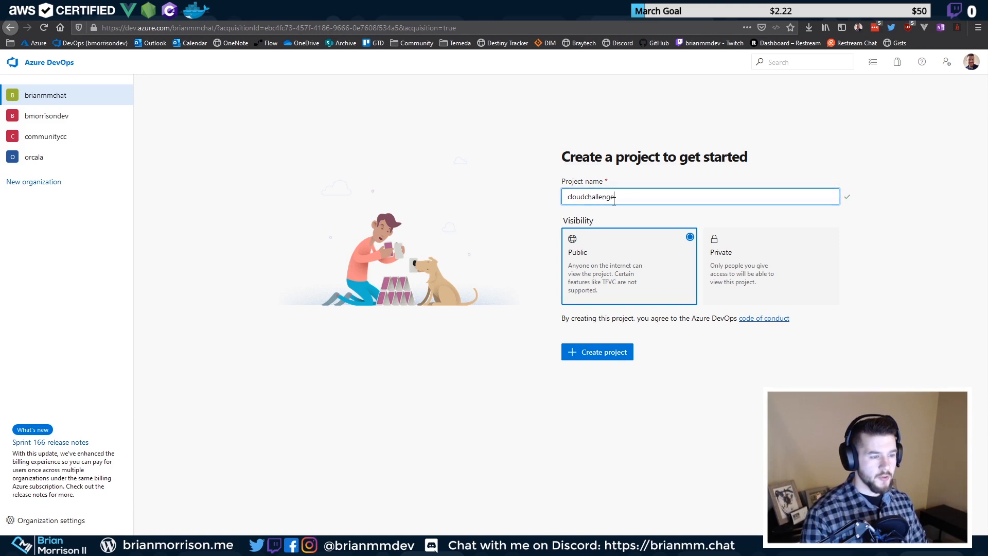
{"action": "type", "text": "20."}
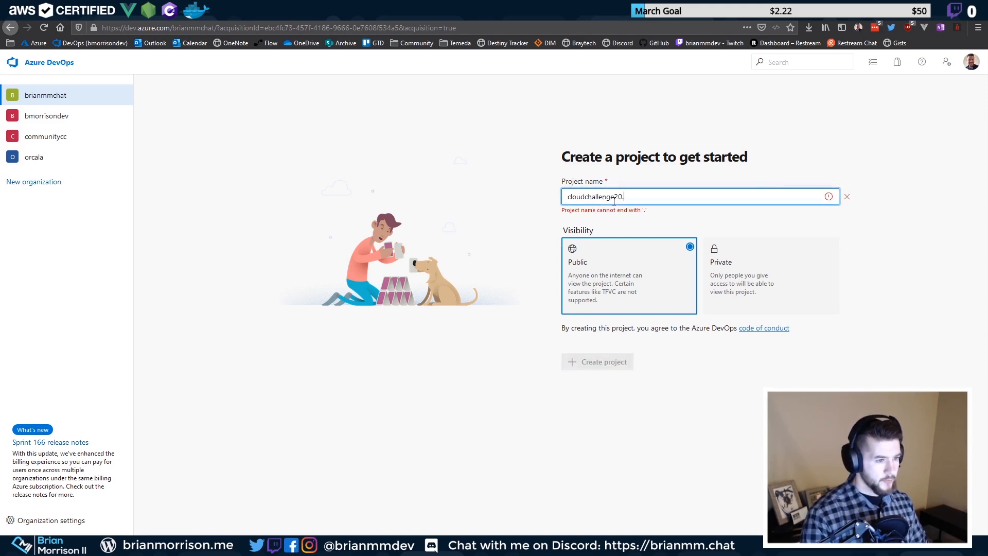
{"action": "key", "text": "BackSpace"}
{"action": "type", "text": "0"}
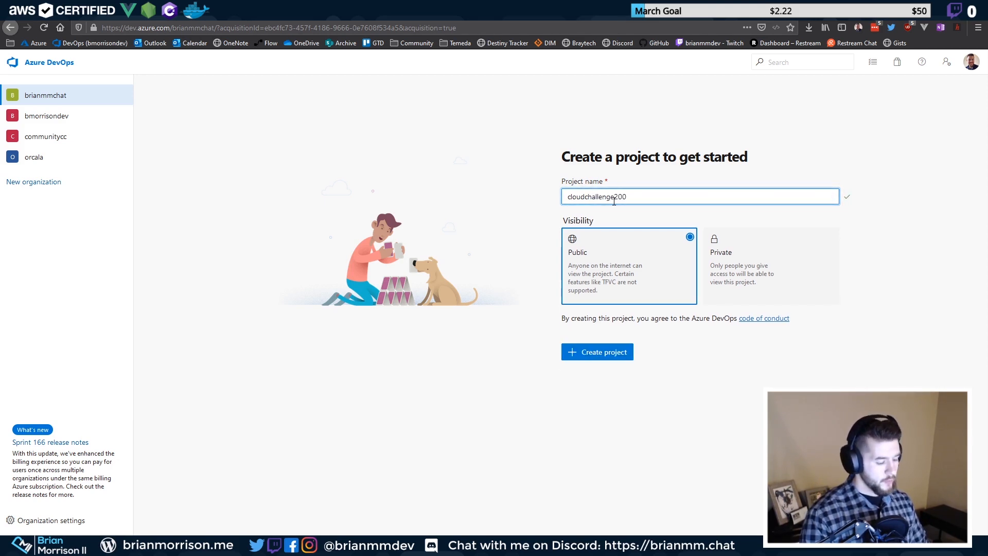
{"action": "type", "text": "34"}
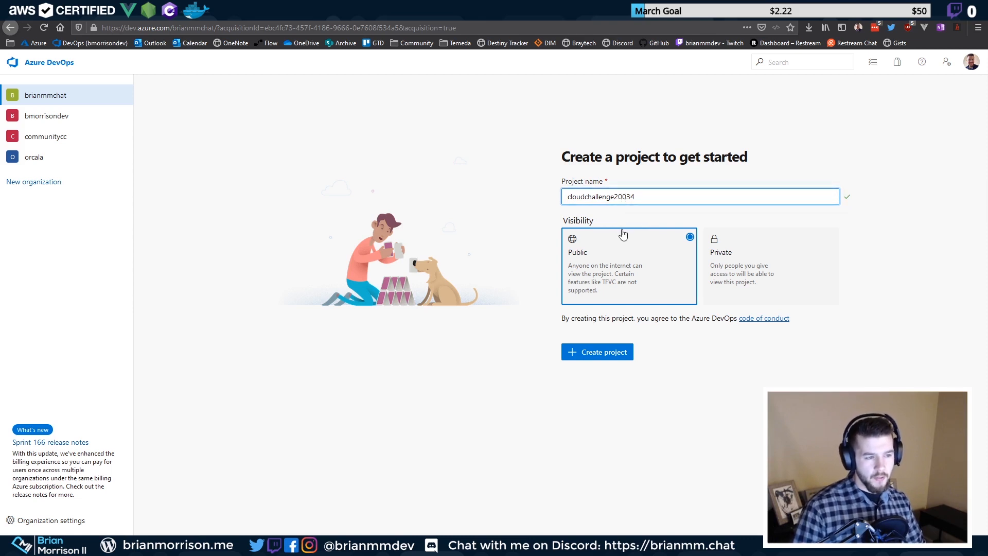
{"action": "left_click_drag", "start_coordinate": [638, 197], "coordinate": [494, 211]}
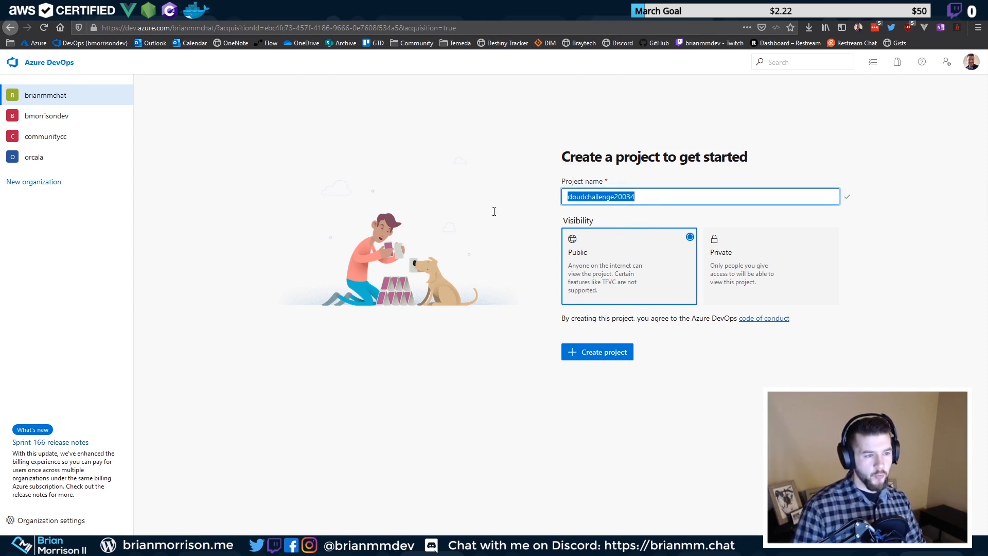
{"action": "left_click", "coordinate": [588, 352]}
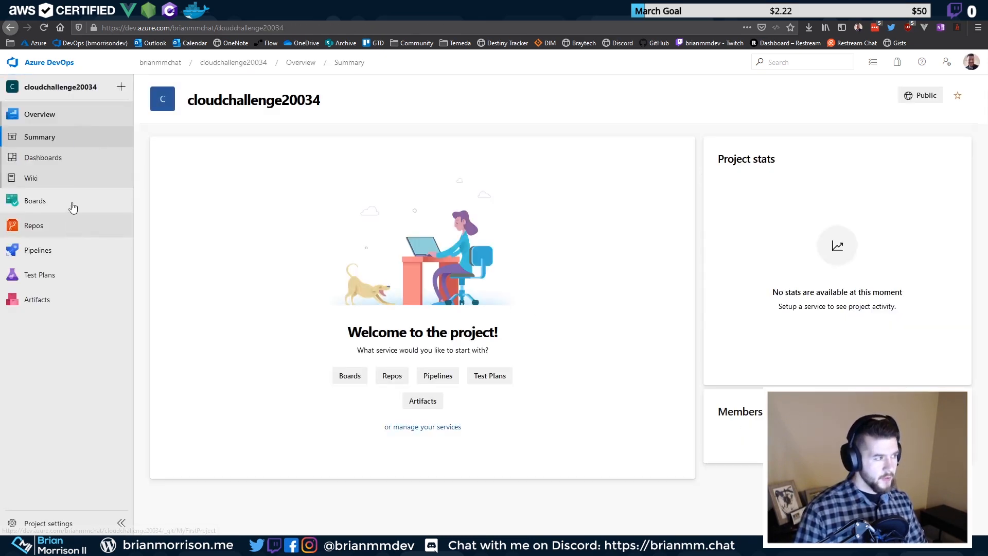
Zoom the browser to 120%, then view Dashboards, Wiki and finally Boards > Work items
{"action": "mouse_move", "coordinate": [40, 222]}
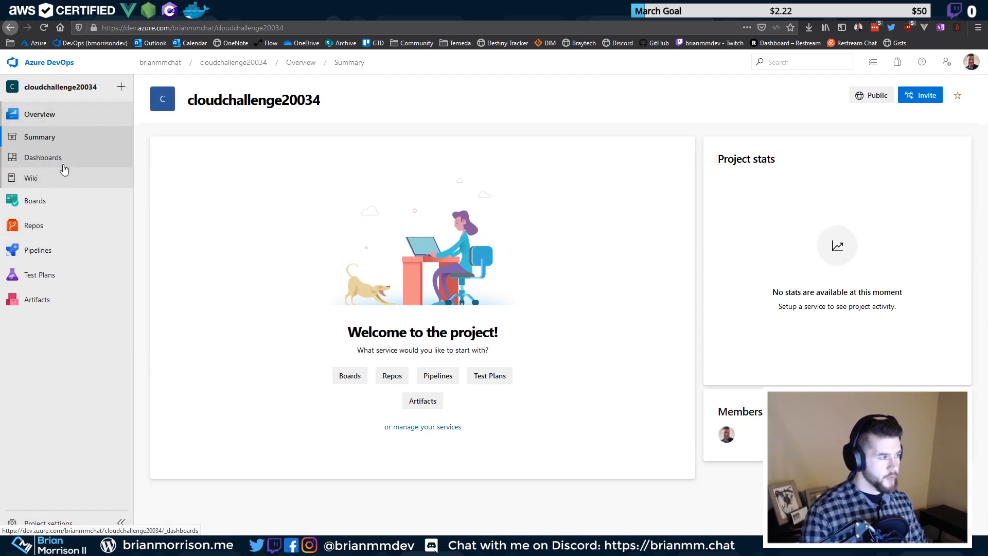
{"action": "key", "text": "ctrl+plus"}
{"action": "key", "text": "ctrl+plus"}
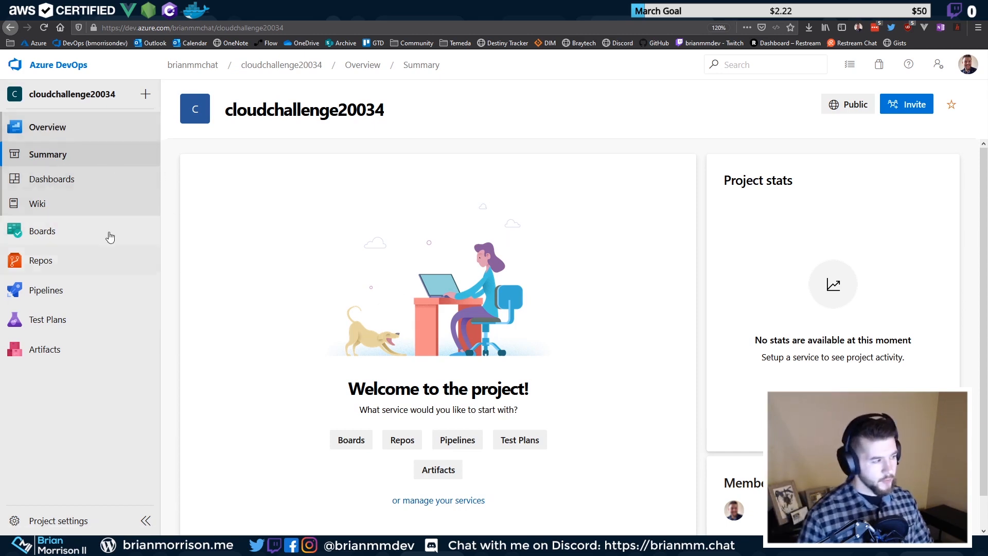
{"action": "left_click", "coordinate": [61, 183]}
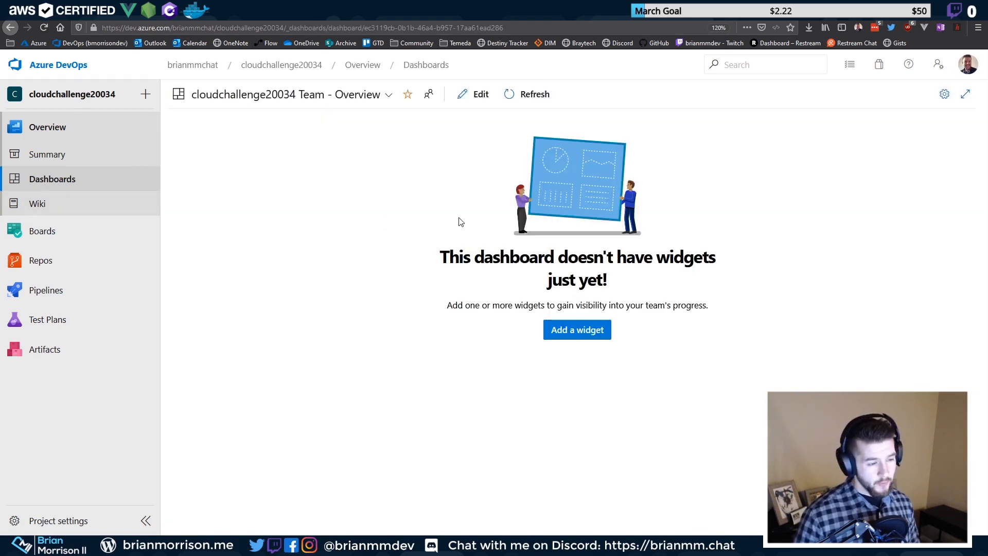
{"action": "left_click", "coordinate": [60, 211]}
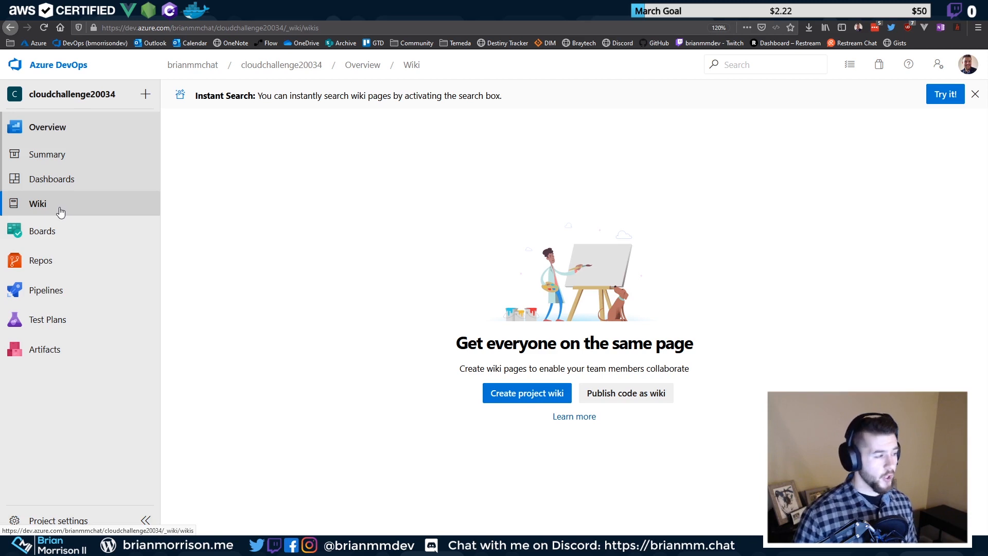
{"action": "left_click", "coordinate": [64, 233]}
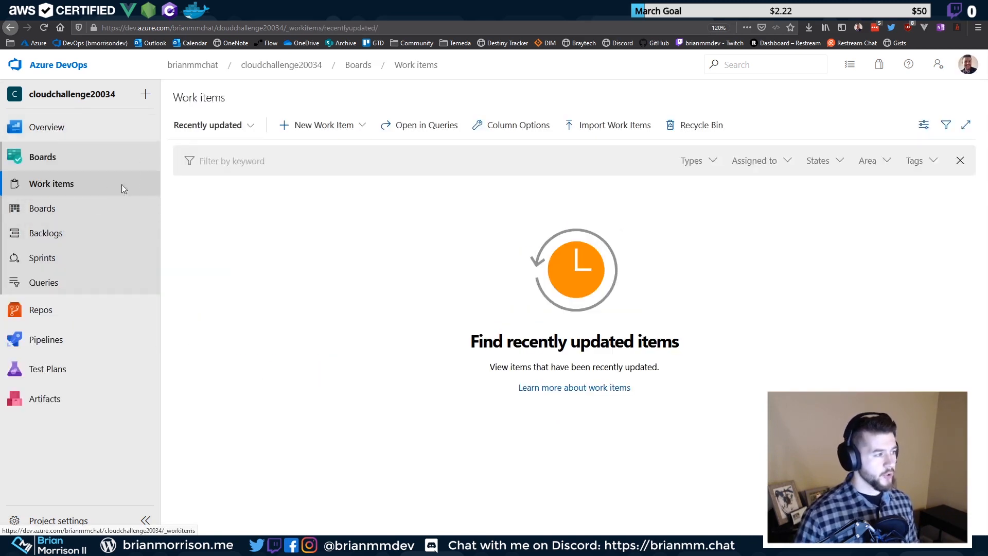
On the Kanban board, add 'Create the site to start' to To Do and open its details
{"action": "left_click", "coordinate": [84, 208]}
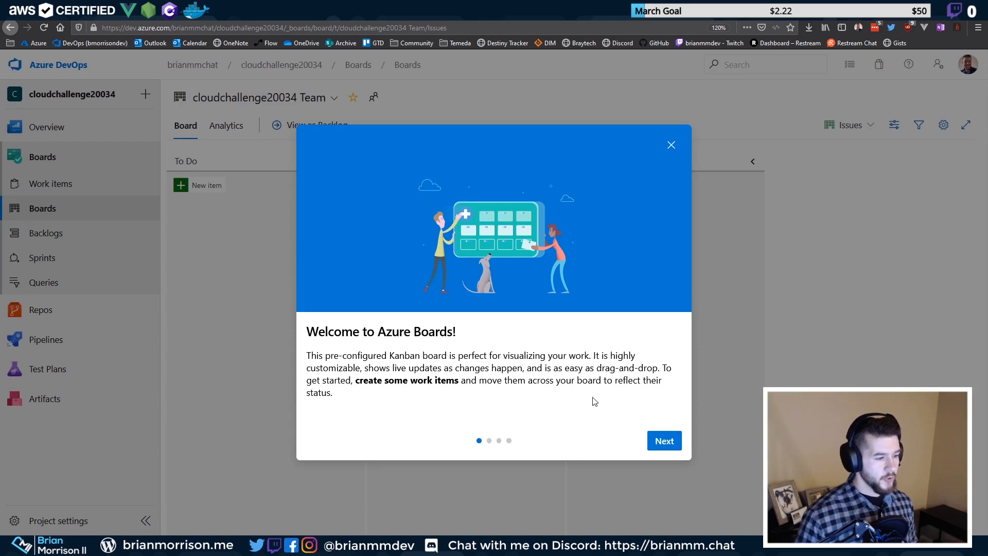
{"action": "left_click", "coordinate": [671, 145]}
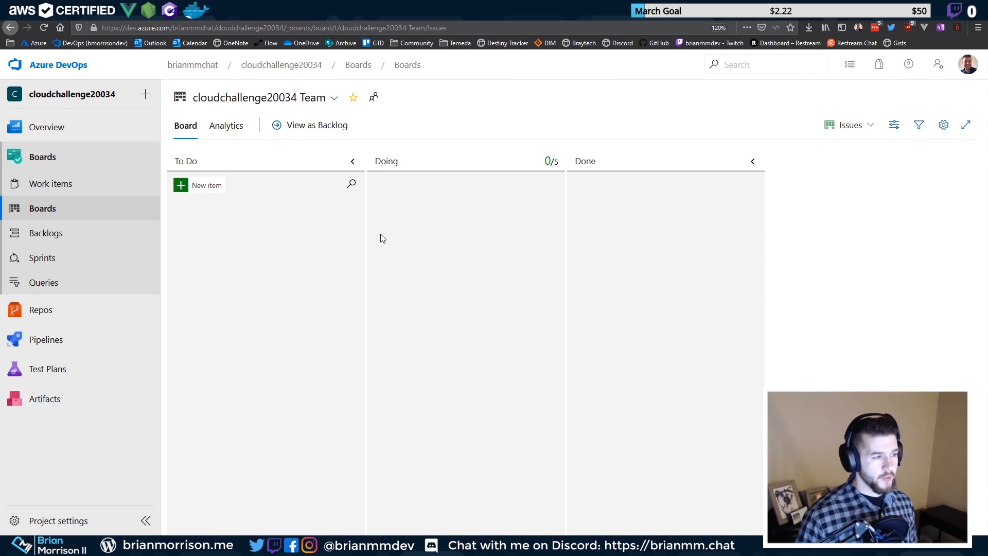
{"action": "left_click", "coordinate": [213, 187]}
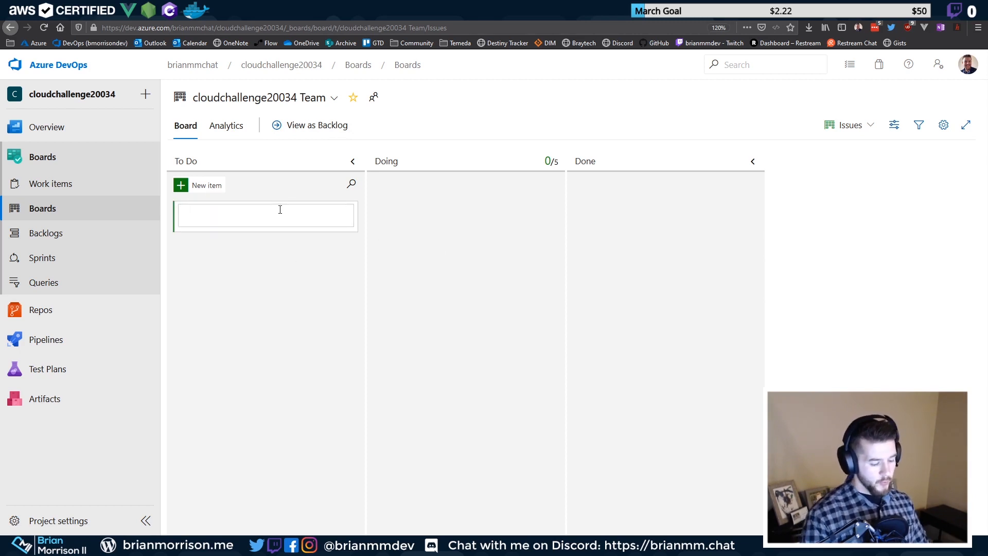
{"action": "type", "text": "Create the site "}
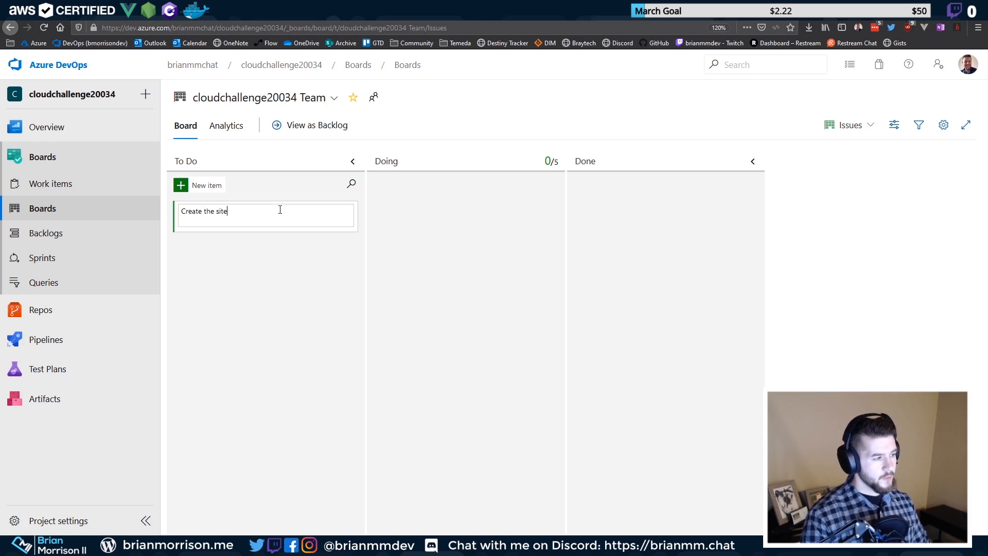
{"action": "type", "text": "to start"}
{"action": "key", "text": "Return"}
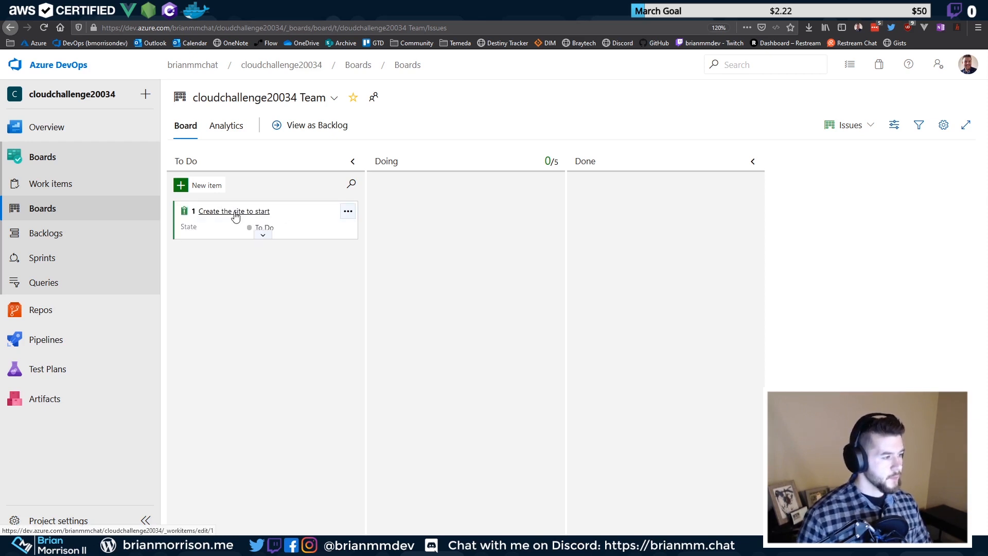
{"action": "left_click", "coordinate": [235, 215]}
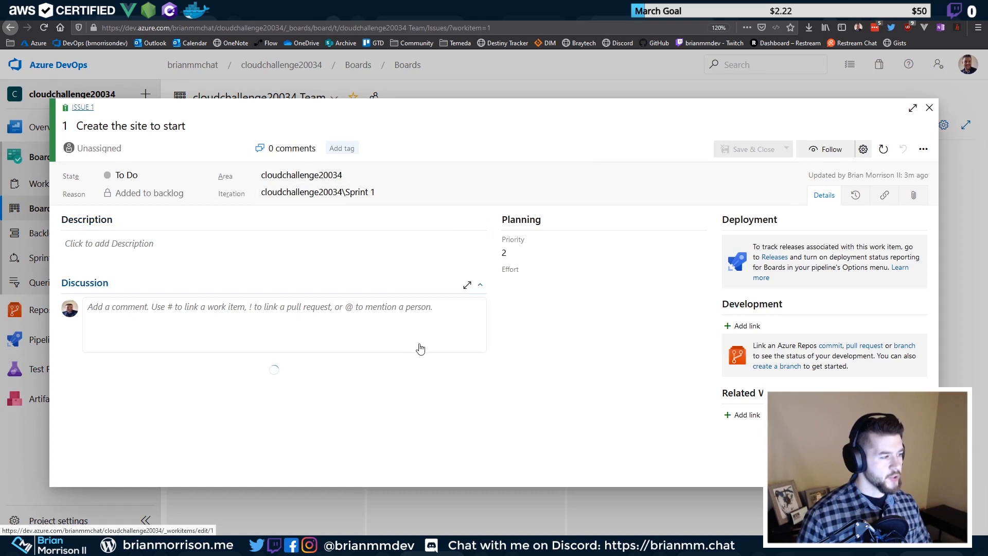
Look over the issue's Discussion and Deployment sections without changes, then close the work item
{"action": "left_click", "coordinate": [195, 322]}
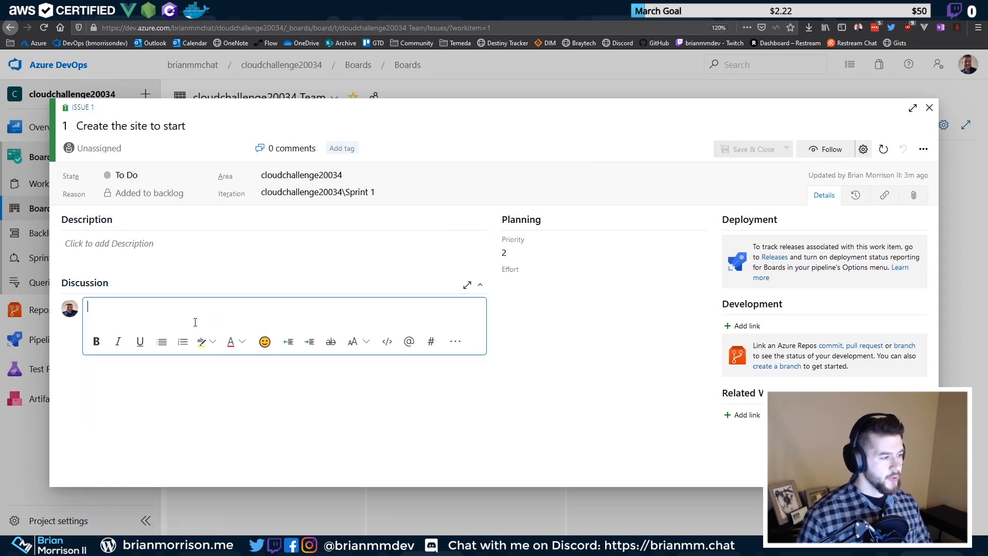
{"action": "left_click", "coordinate": [491, 386]}
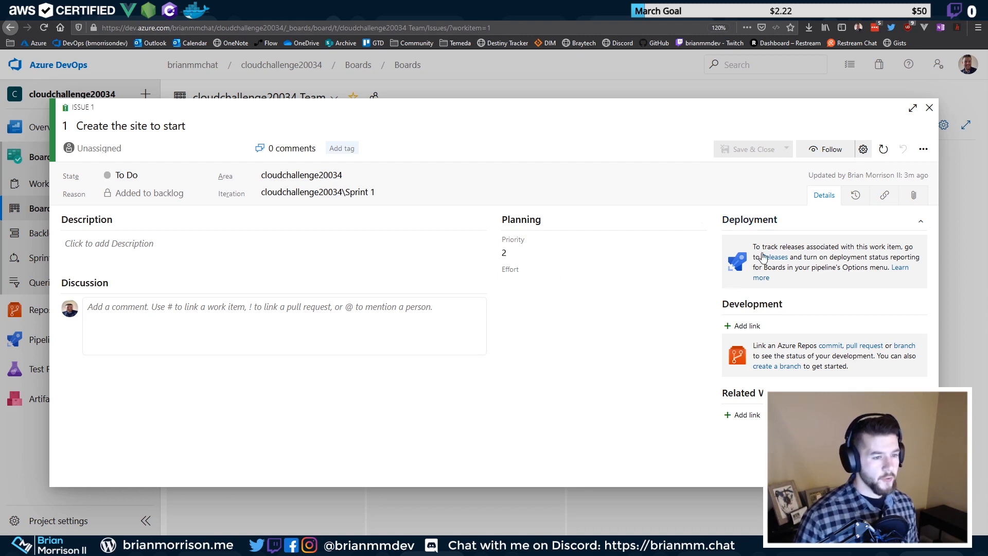
{"action": "triple_click", "coordinate": [774, 279]}
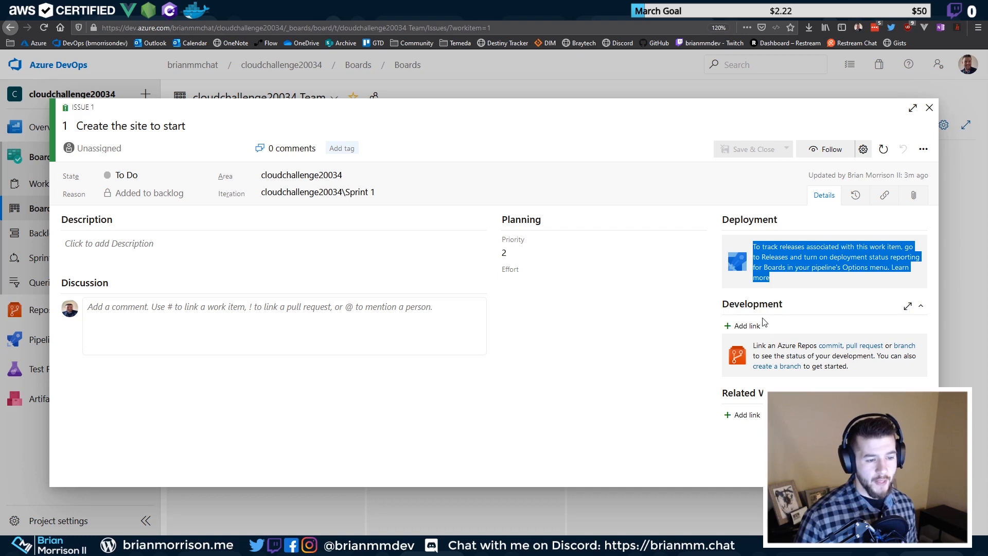
{"action": "left_click", "coordinate": [778, 290]}
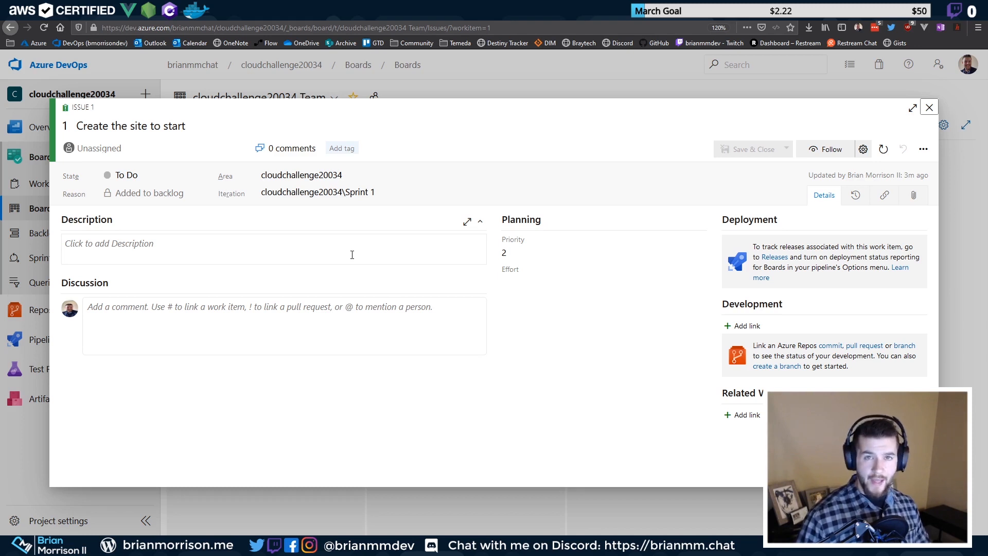
{"action": "left_click", "coordinate": [931, 107]}
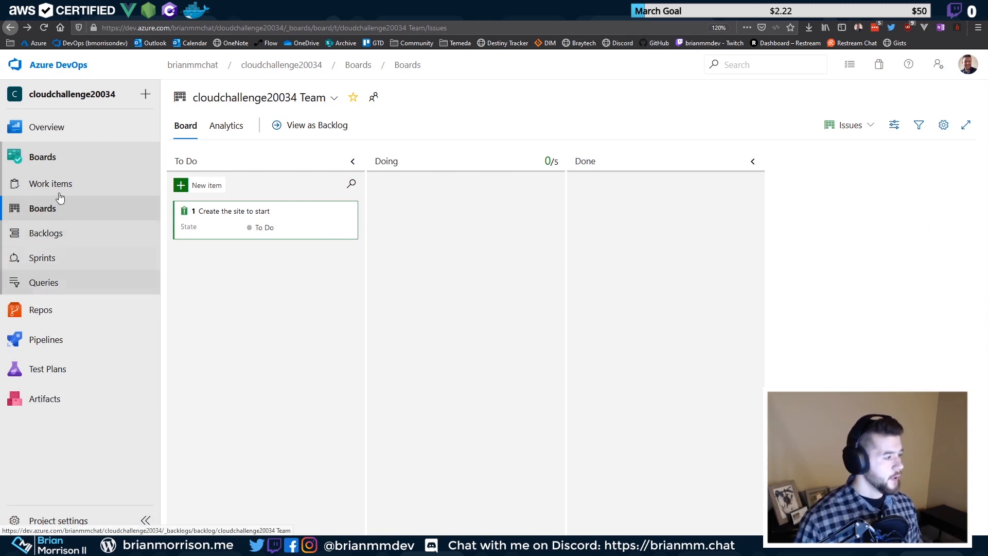
Open Repos > Files to view the project's empty repository
{"action": "mouse_move", "coordinate": [46, 319]}
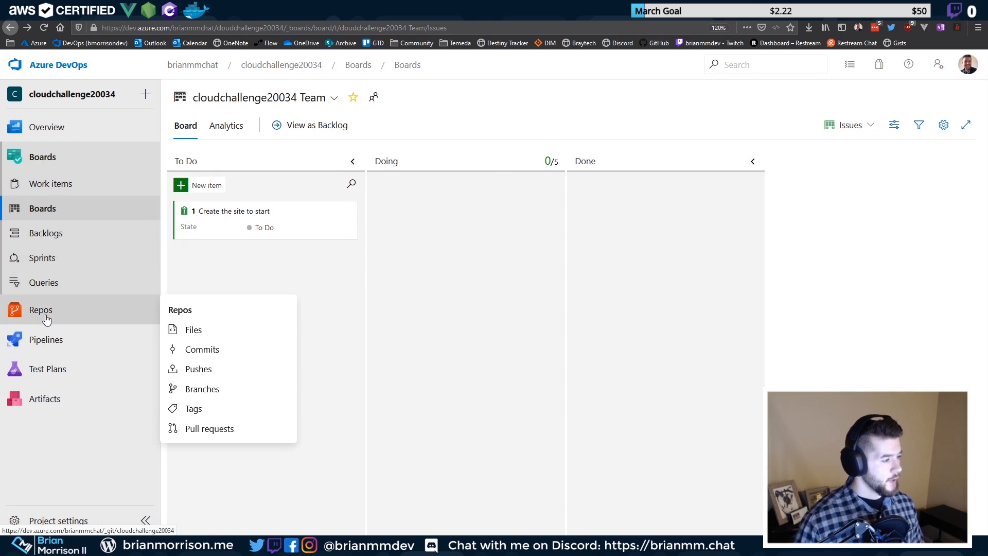
{"action": "left_click", "coordinate": [47, 319]}
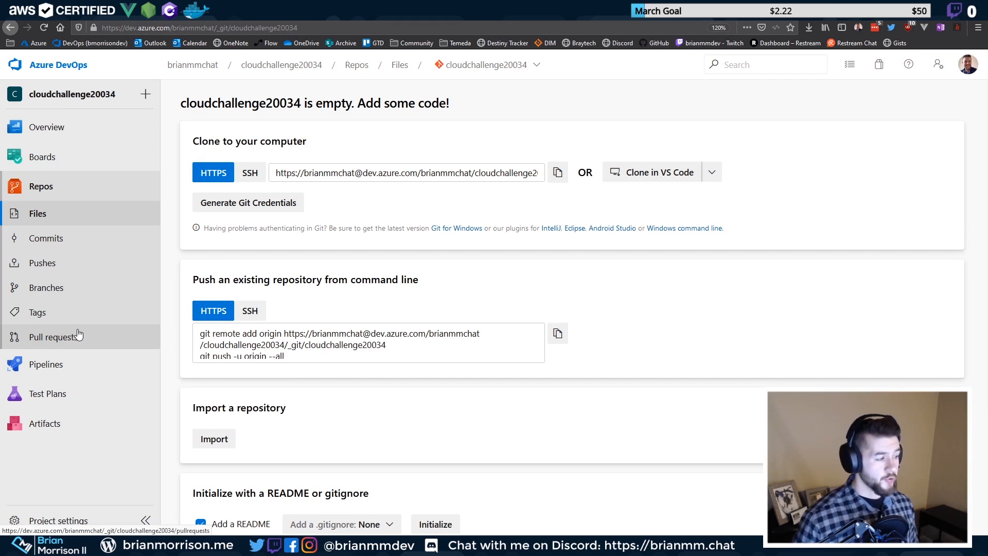
{"action": "mouse_move", "coordinate": [59, 376]}
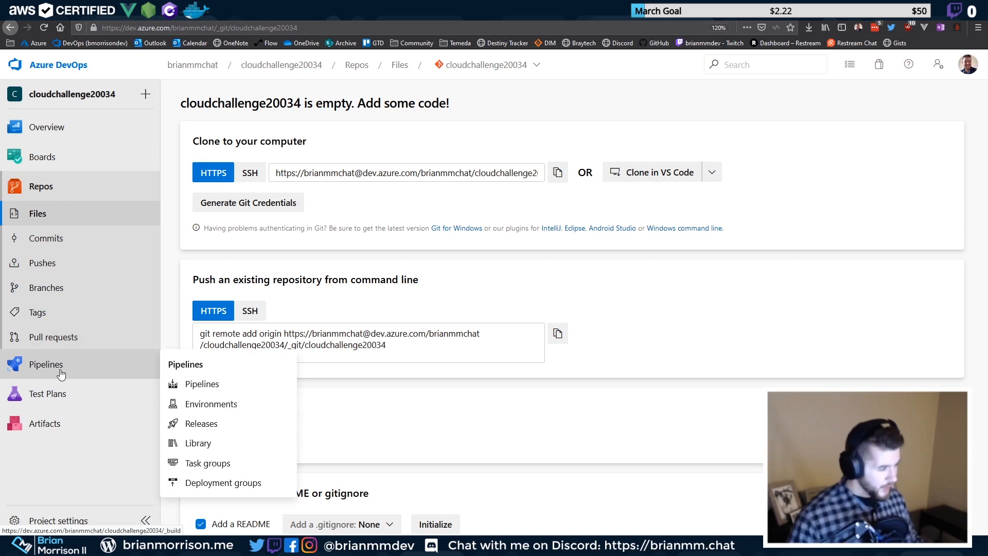
Open the Test Plans area of the cloudchallenge20034 project
{"action": "left_click", "coordinate": [63, 394]}
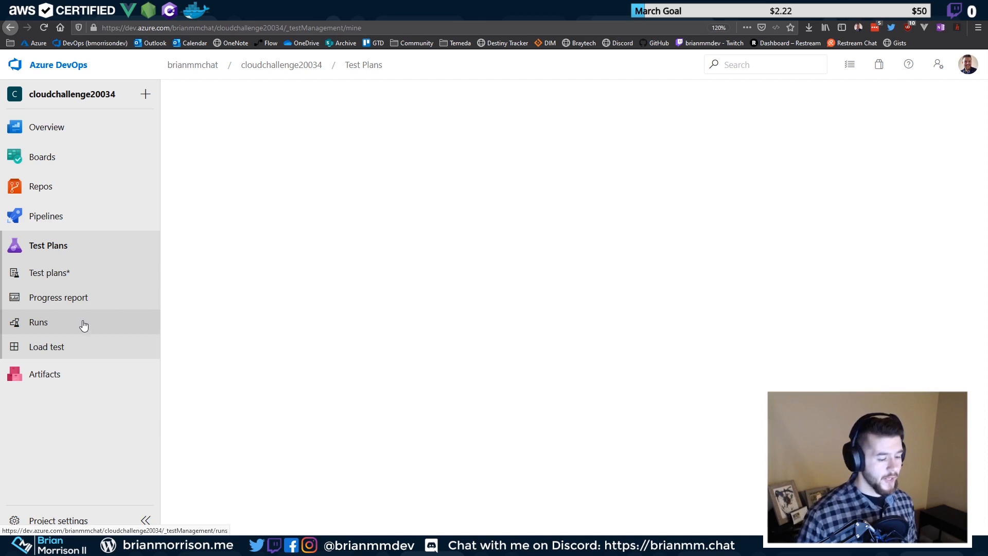
Open the Artifacts packages page for the project's feed
{"action": "left_click", "coordinate": [93, 374]}
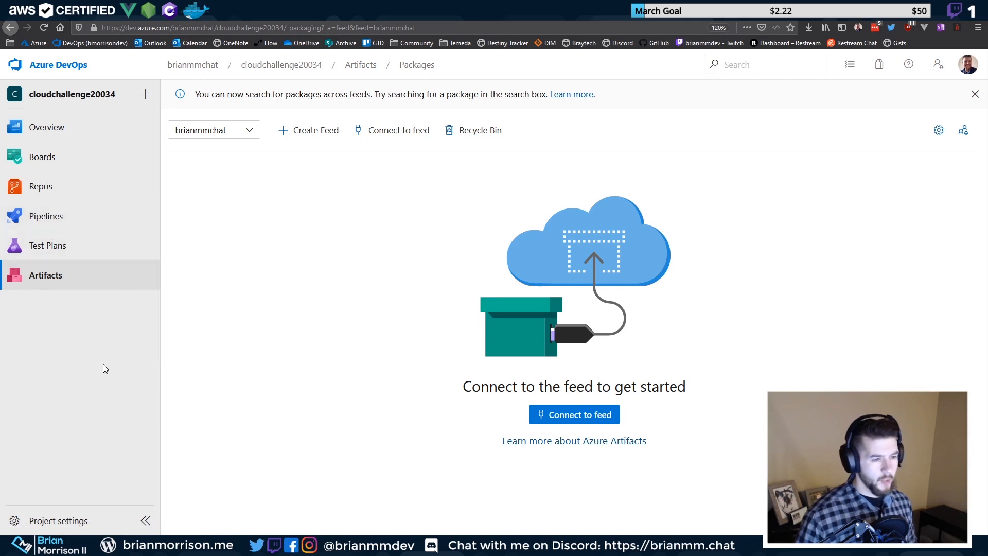
{"action": "mouse_move", "coordinate": [67, 243]}
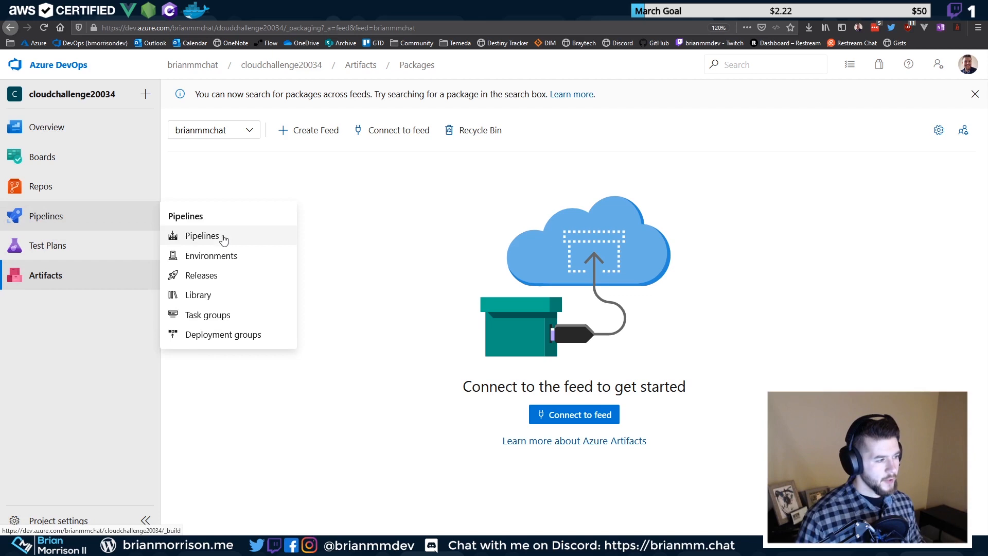
Browse the Pipelines list, Environments, and Releases, which shows no release pipelines
{"action": "left_click", "coordinate": [126, 224]}
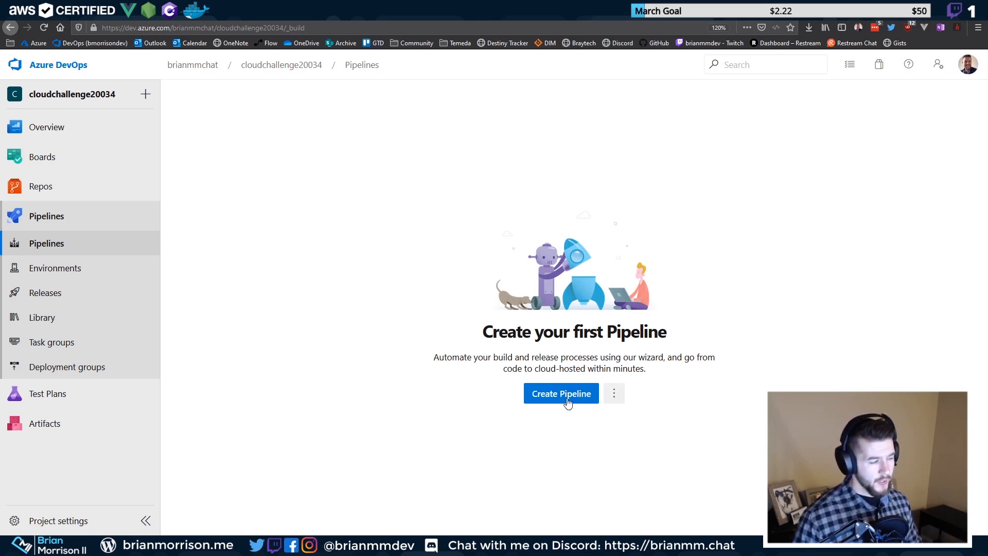
{"action": "left_click", "coordinate": [55, 260]}
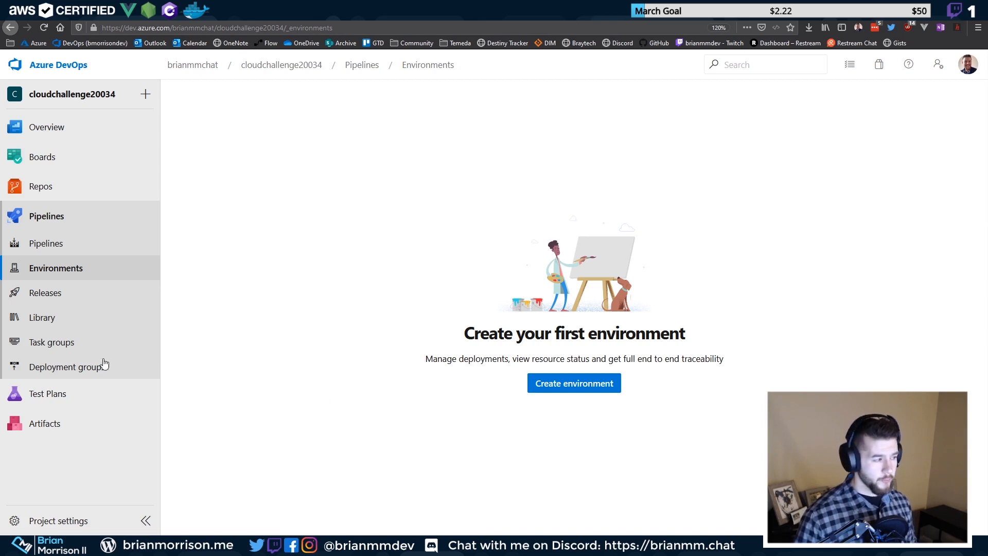
{"action": "left_click", "coordinate": [45, 302]}
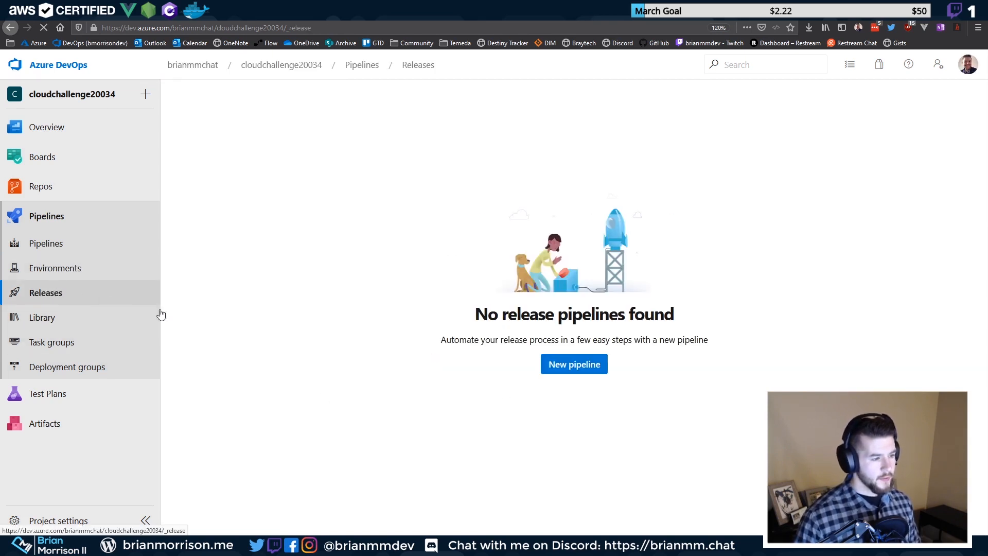
Browse the Pipelines Library's Secure files description, then return to the empty Variable groups tab
{"action": "left_click", "coordinate": [82, 323]}
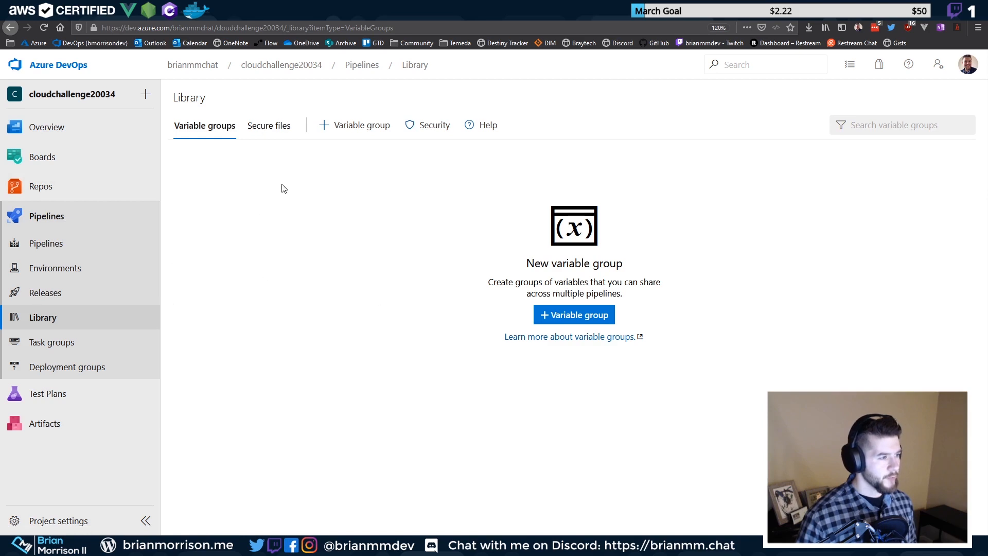
{"action": "left_click", "coordinate": [272, 132]}
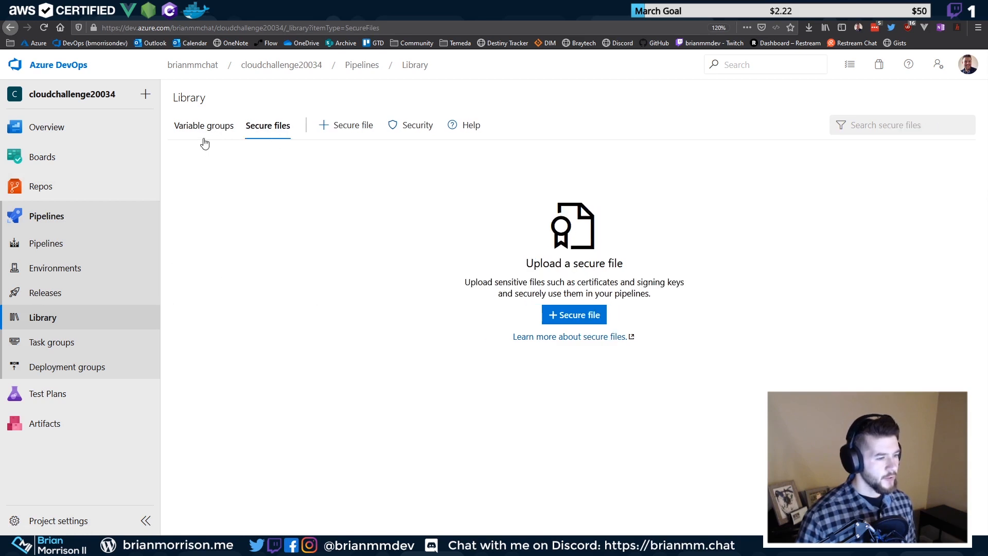
{"action": "left_click_drag", "start_coordinate": [465, 282], "coordinate": [657, 296]}
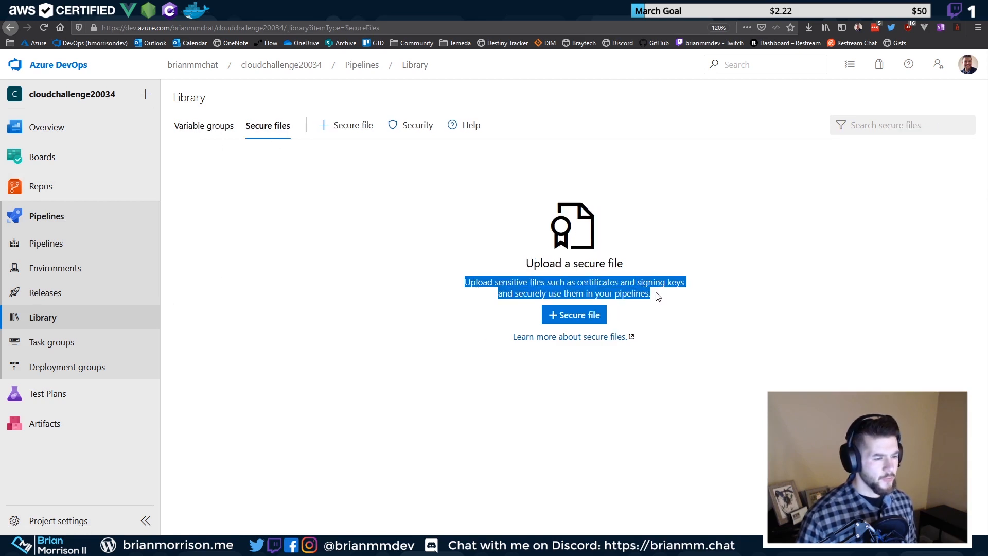
{"action": "left_click", "coordinate": [476, 282]}
{"action": "left_click_drag", "start_coordinate": [473, 282], "coordinate": [651, 283]}
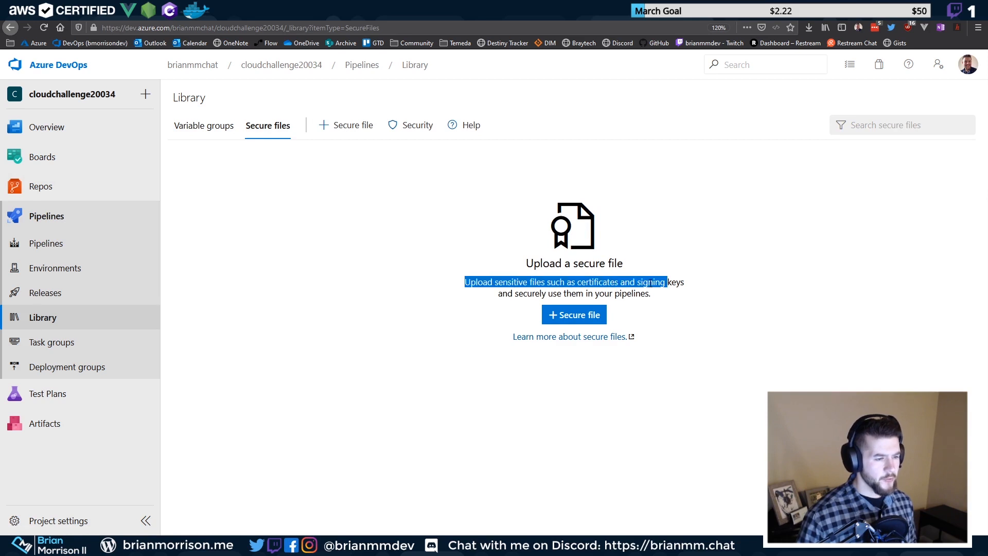
{"action": "left_click", "coordinate": [486, 282]}
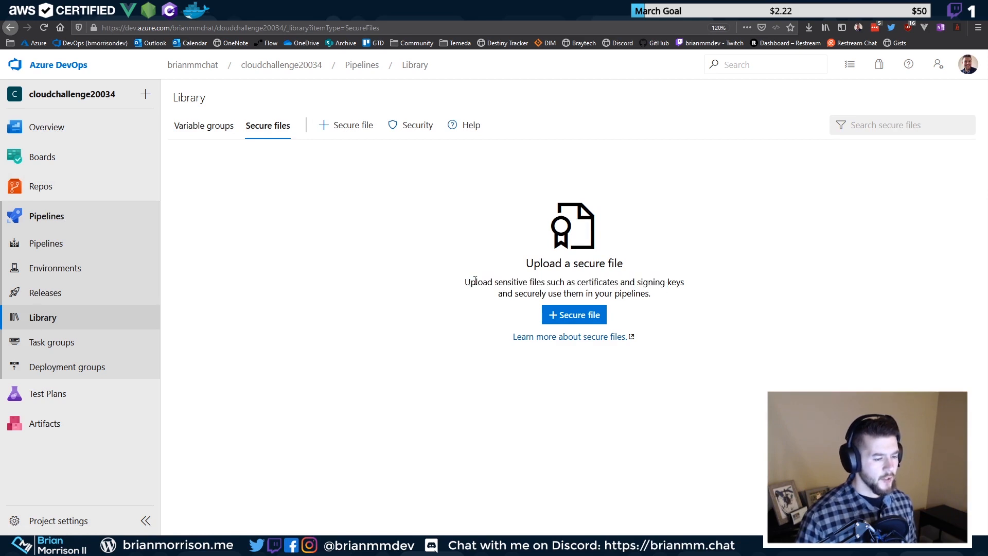
{"action": "left_click", "coordinate": [177, 128]}
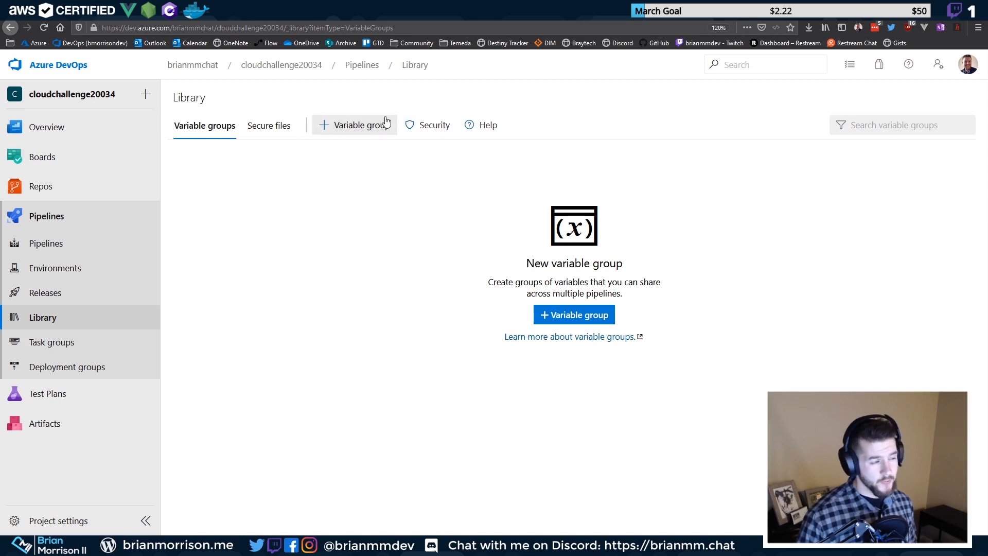
Start a new variable group and add a variable row with name and value fields
{"action": "left_click", "coordinate": [356, 126]}
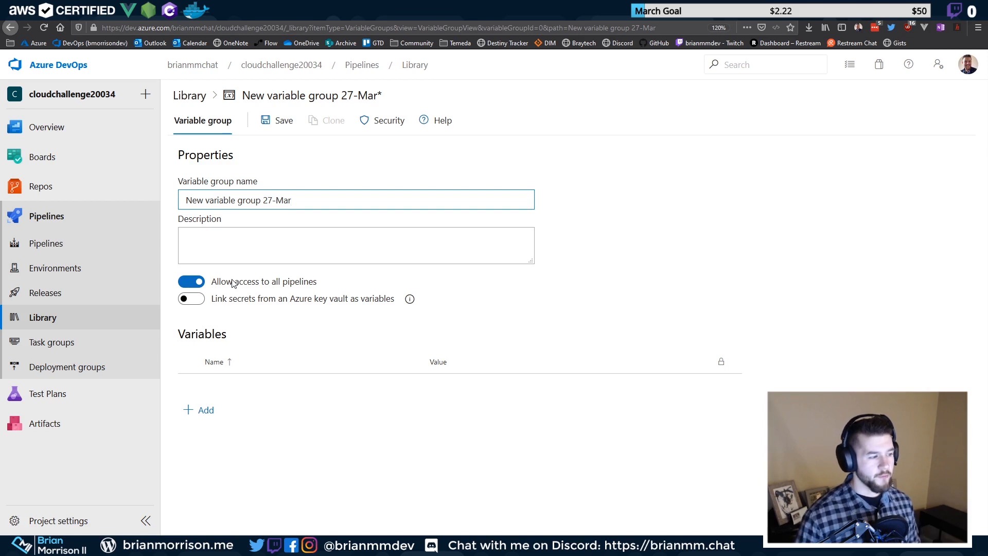
{"action": "left_click", "coordinate": [204, 409]}
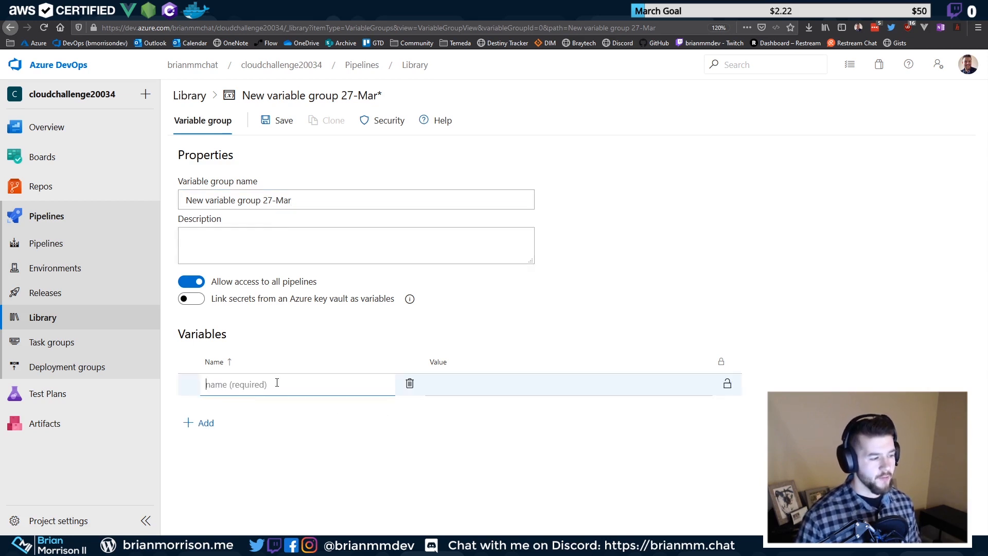
{"action": "left_click", "coordinate": [428, 370]}
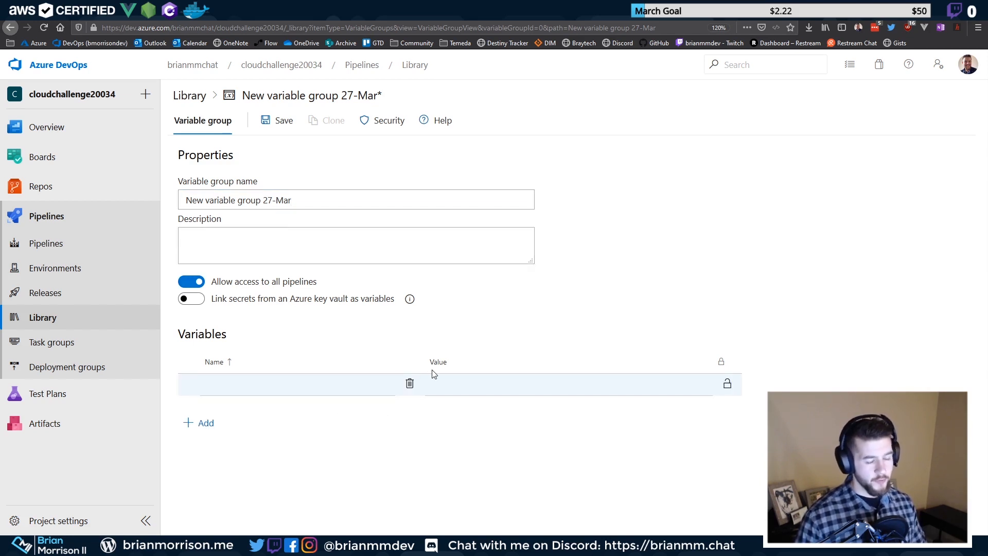
{"action": "left_click", "coordinate": [352, 382]}
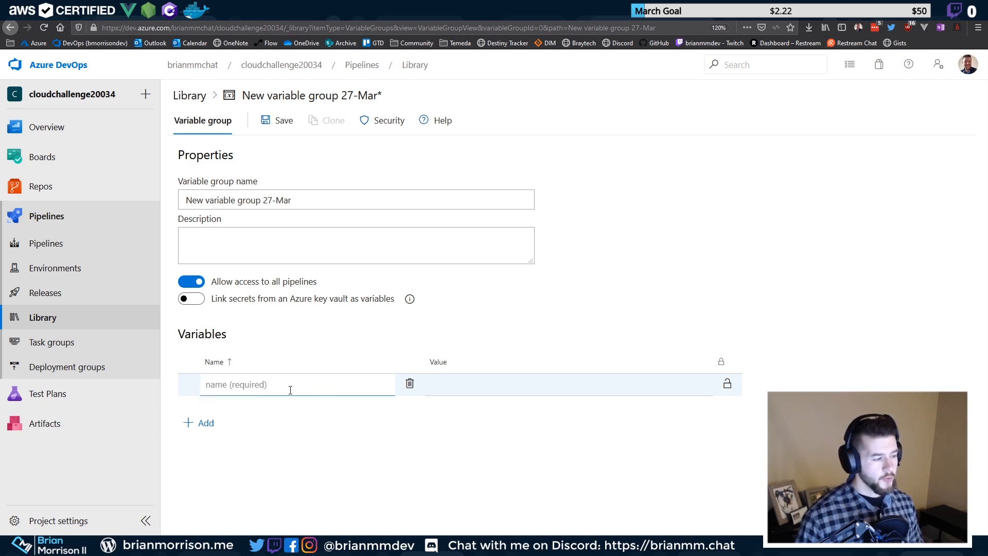
{"action": "left_click", "coordinate": [443, 381]}
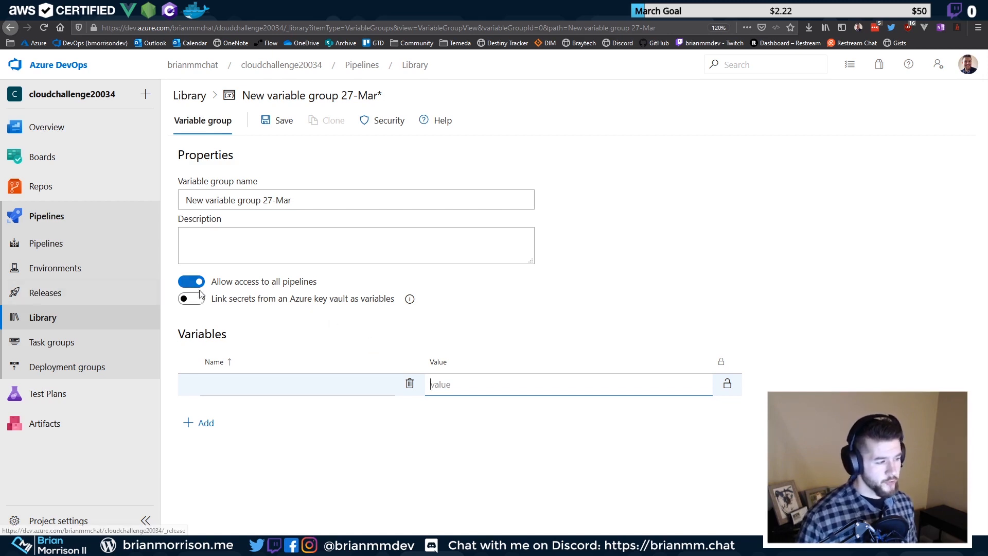
Check the key-vault linking info, then leave the unsaved group for Task groups
{"action": "left_click", "coordinate": [410, 299]}
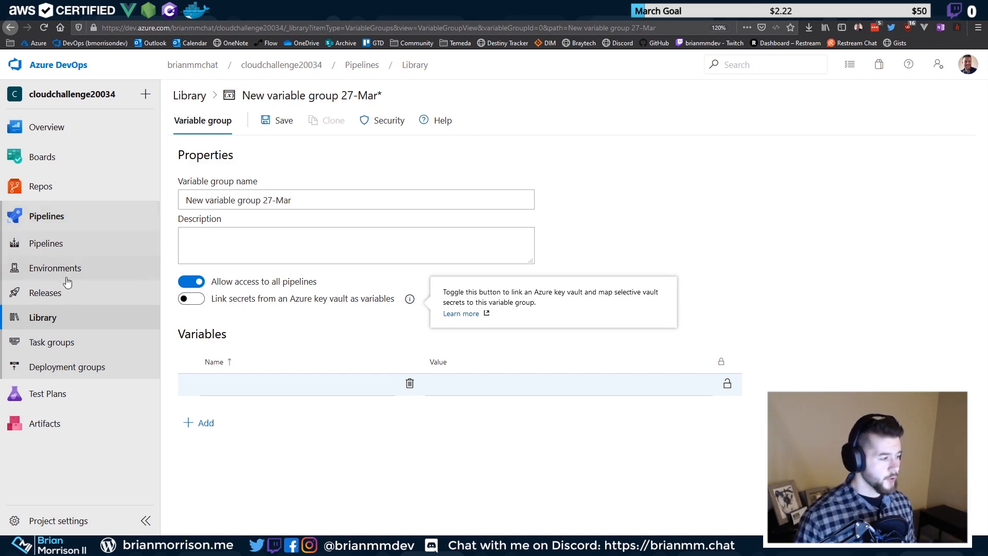
{"action": "left_click", "coordinate": [75, 339]}
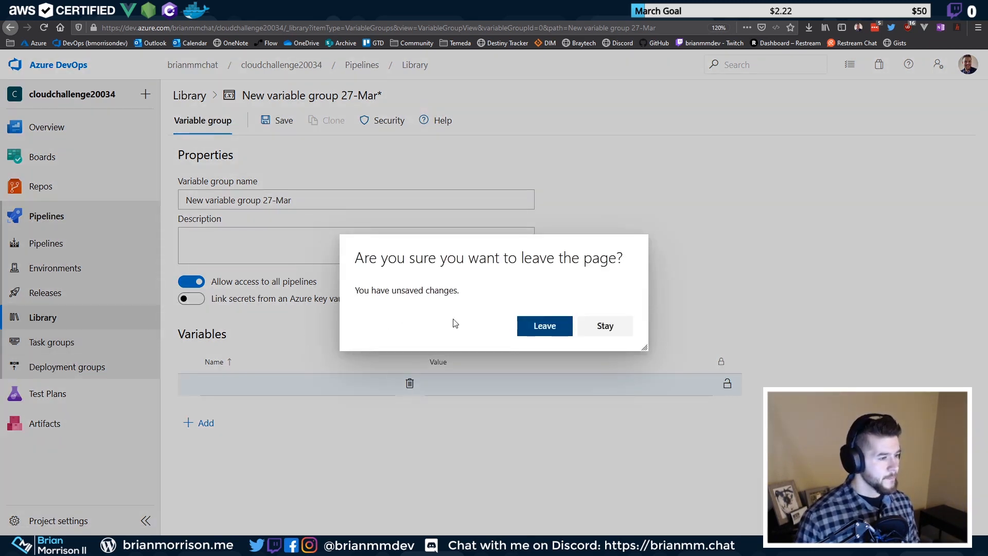
{"action": "left_click", "coordinate": [549, 324]}
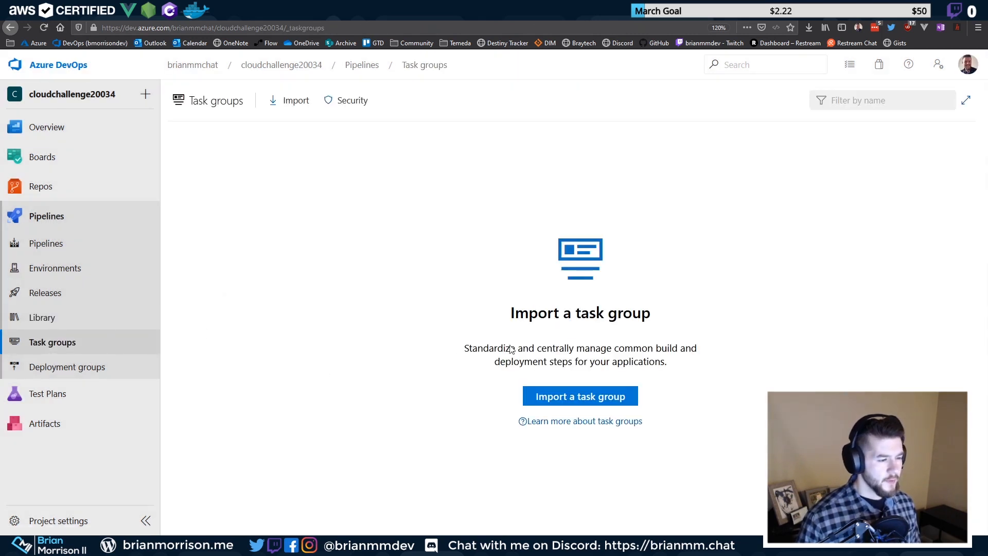
Read over the empty Task groups page description, then move to Deployment groups
{"action": "left_click_drag", "start_coordinate": [464, 348], "coordinate": [696, 364]}
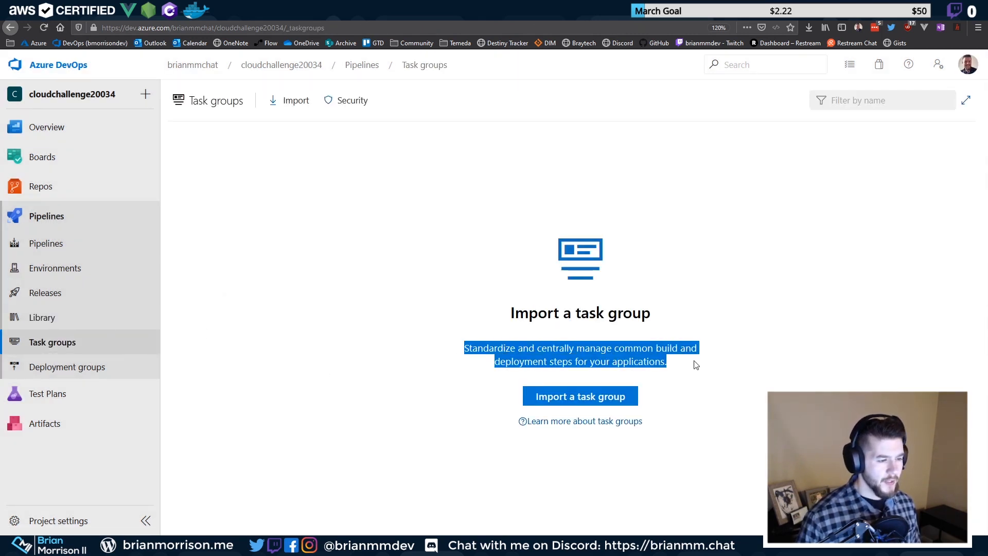
{"action": "left_click", "coordinate": [680, 363]}
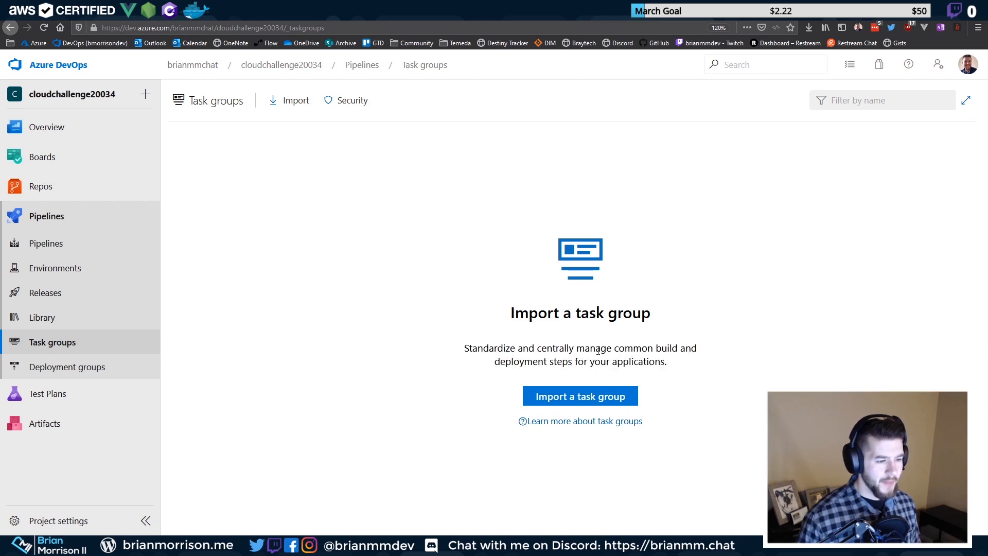
{"action": "double_click", "coordinate": [500, 349]}
{"action": "left_click_drag", "start_coordinate": [500, 349], "coordinate": [693, 364]}
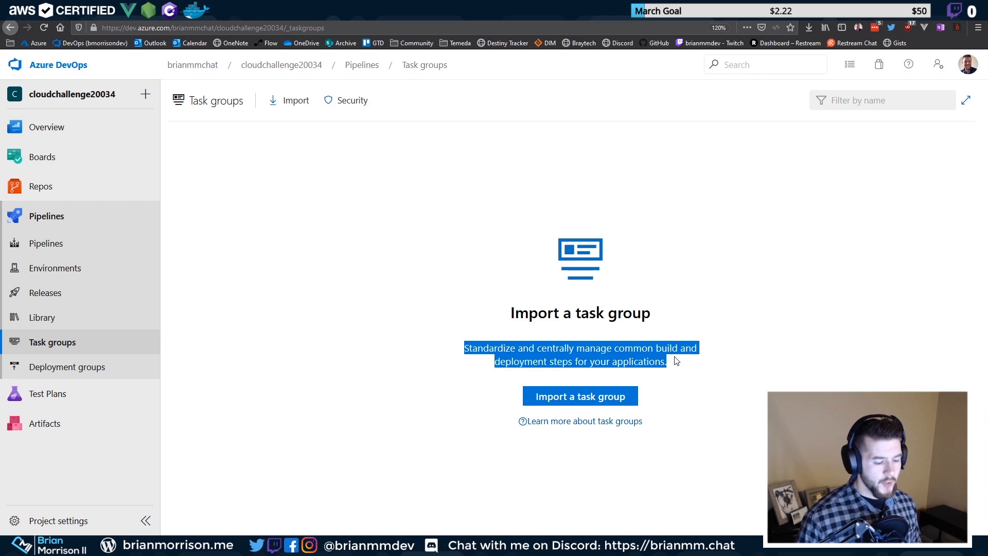
{"action": "left_click_drag", "start_coordinate": [465, 348], "coordinate": [701, 369]}
{"action": "left_click", "coordinate": [687, 368]}
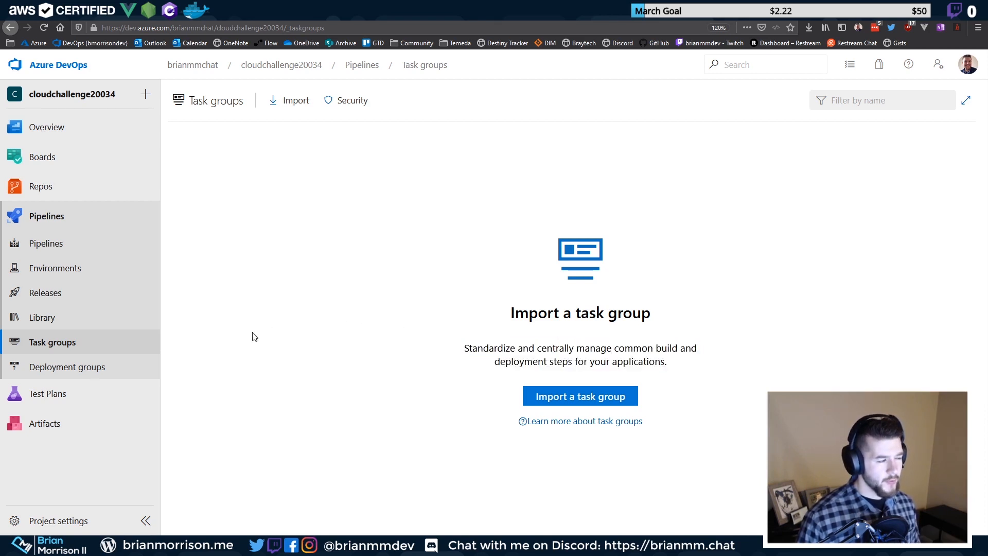
{"action": "left_click", "coordinate": [94, 364]}
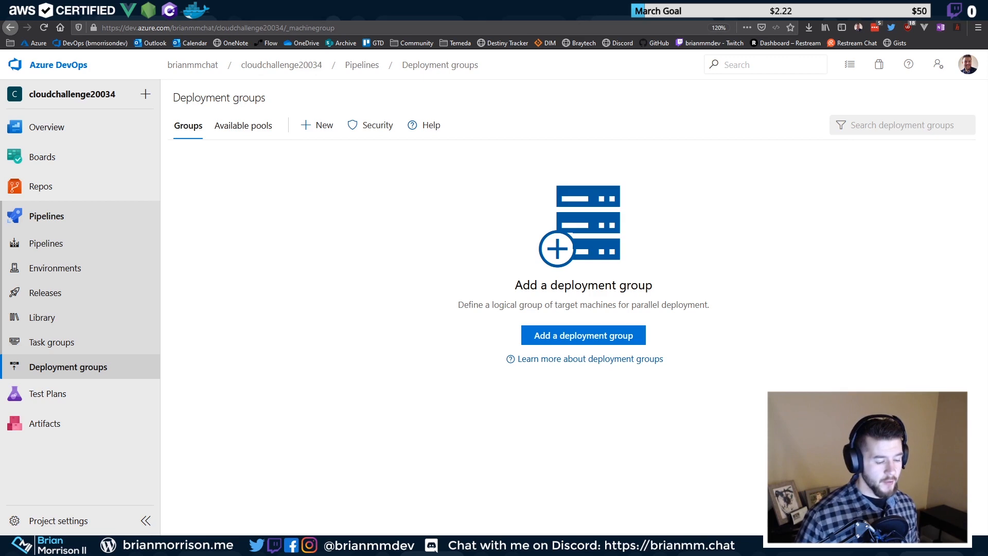
Glance at the Gatsby Quick Start docs, then open the project's empty Pipelines list
{"action": "left_click", "coordinate": [78, 10]}
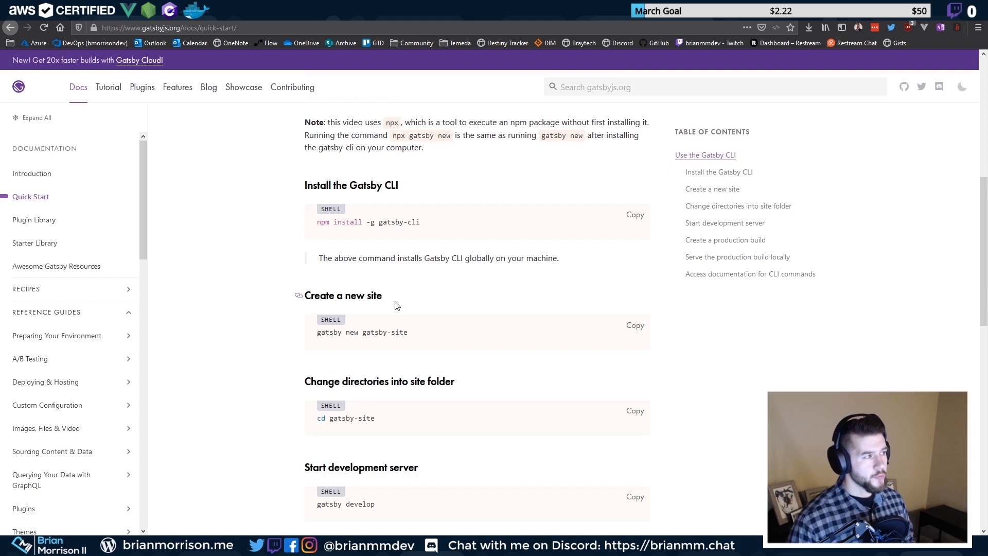
{"action": "key", "text": "ctrl+Tab"}
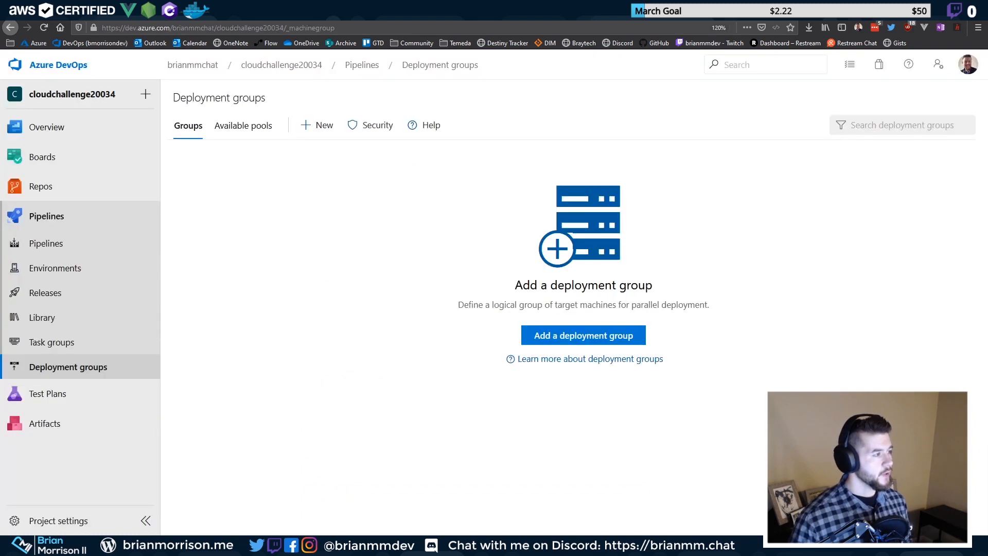
{"action": "left_click", "coordinate": [67, 244]}
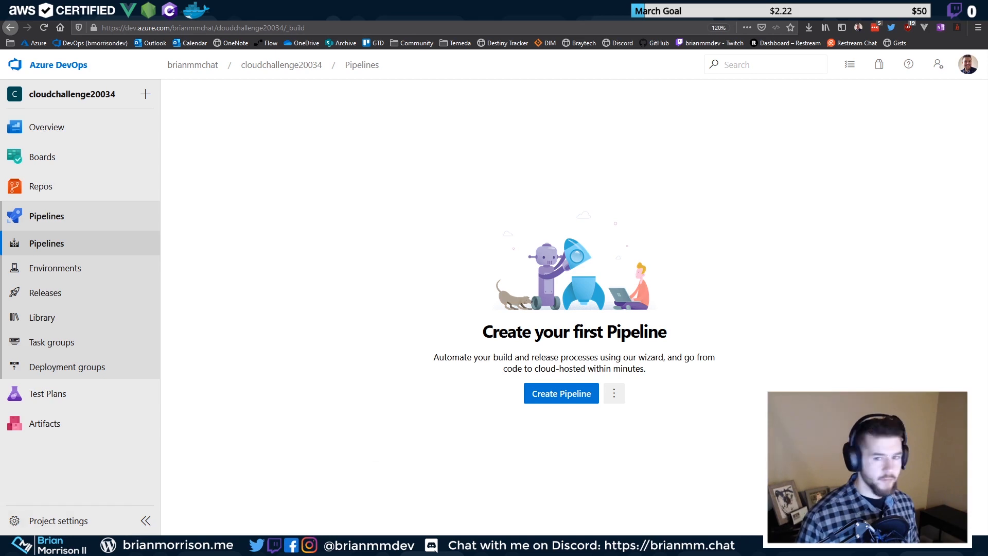
Open a PowerShell window in weekly-cloud-challenges and bring the Gatsby Quick Start docs forward
{"action": "left_click_drag", "start_coordinate": [582, 30], "coordinate": [484, 22]}
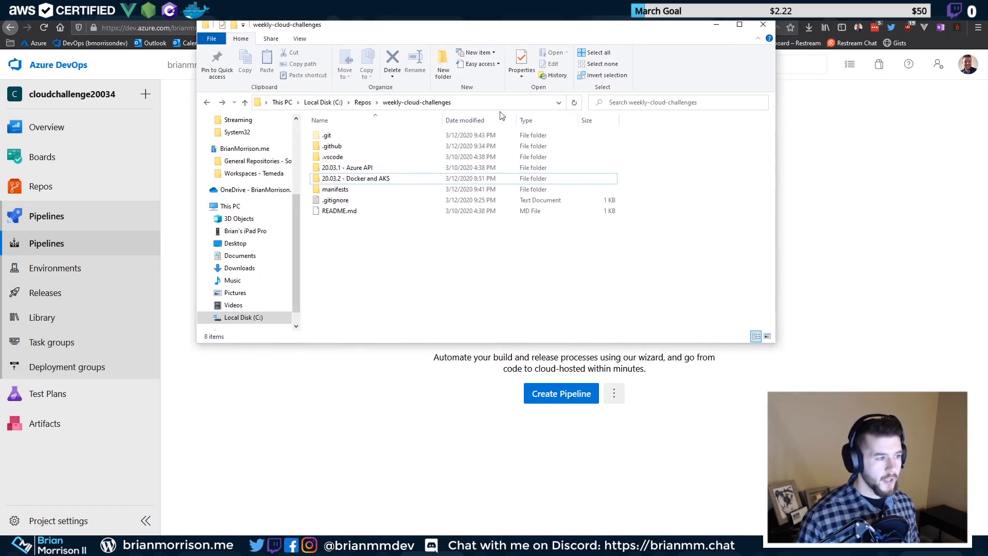
{"action": "right_click", "coordinate": [370, 253]}
{"action": "key", "text": "Escape"}
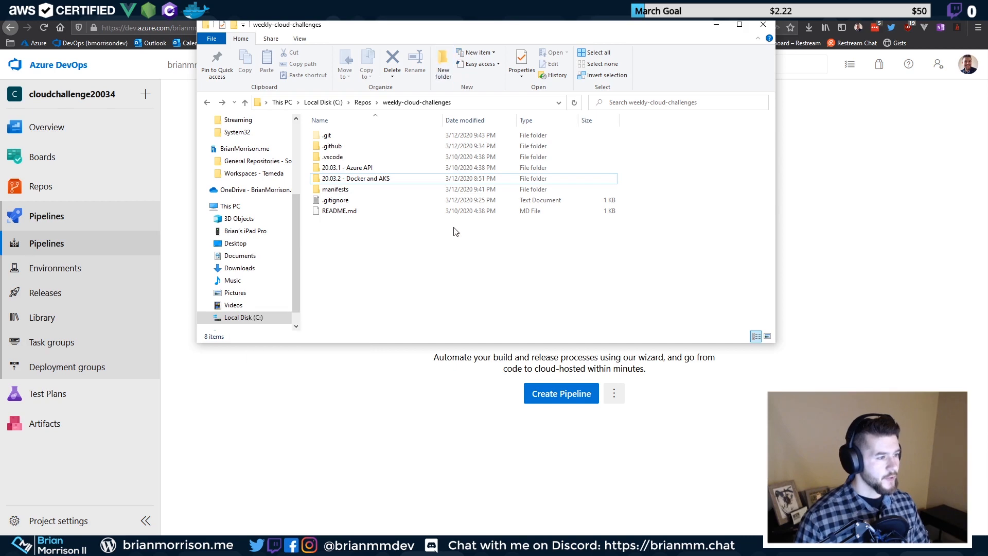
{"action": "left_click_drag", "start_coordinate": [446, 24], "coordinate": [660, 19]}
{"action": "right_click", "coordinate": [597, 247]}
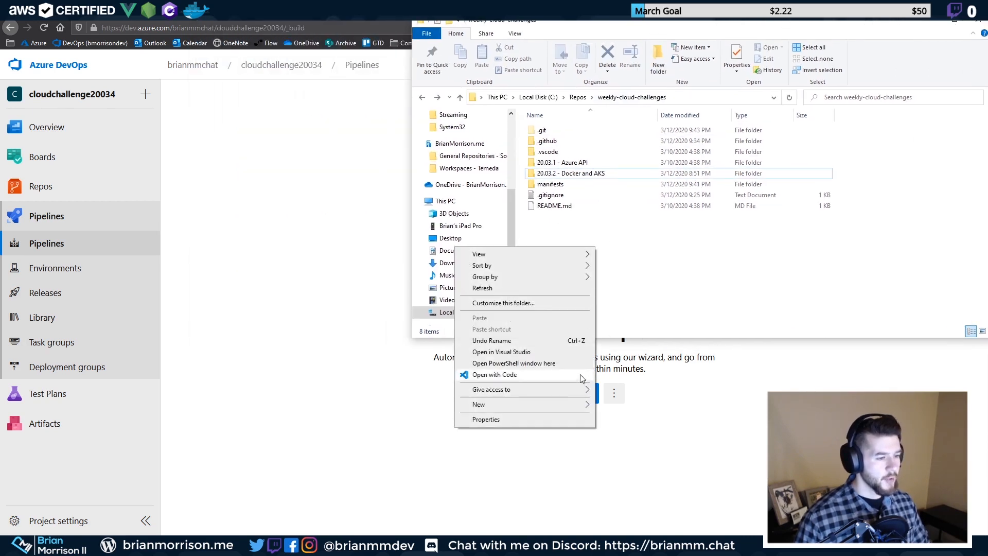
{"action": "left_click", "coordinate": [513, 363]}
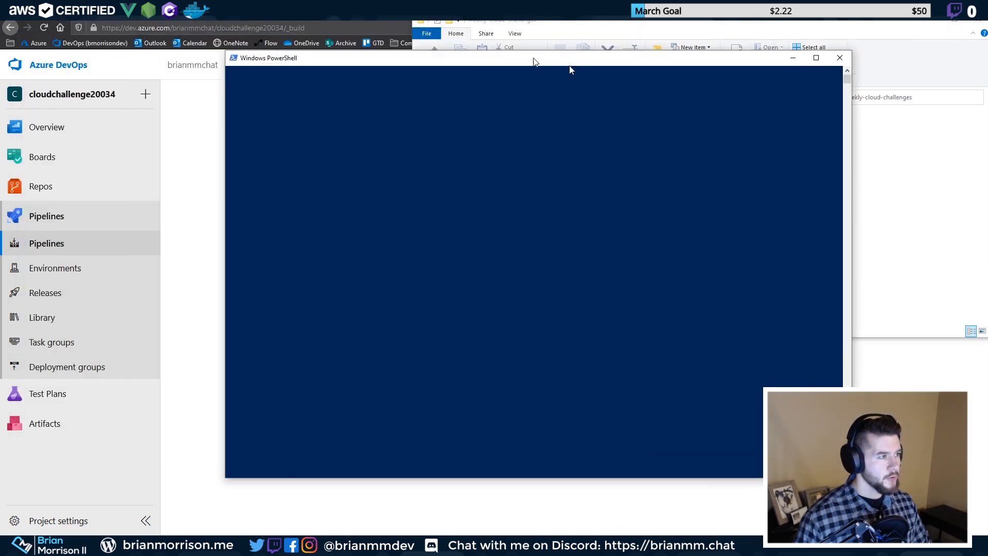
{"action": "left_click_drag", "start_coordinate": [533, 58], "coordinate": [619, 71]}
{"action": "left_click", "coordinate": [319, 10]}
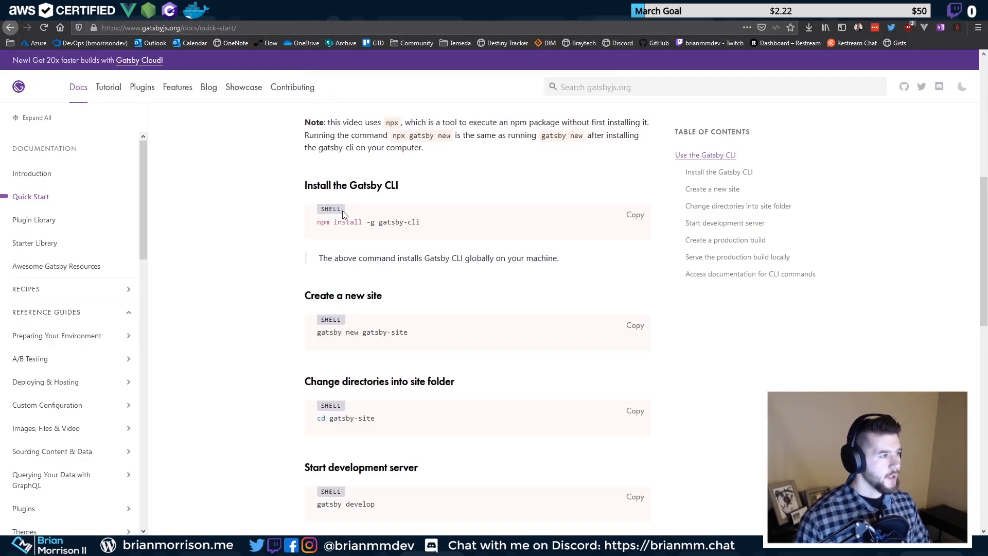
Review 'npm install -g gatsby-cli' and 'gatsby new gatsby-site' in the docs, then return to PowerShell
{"action": "scroll", "coordinate": [474, 213], "scroll_direction": "up", "scroll_amount": 4}
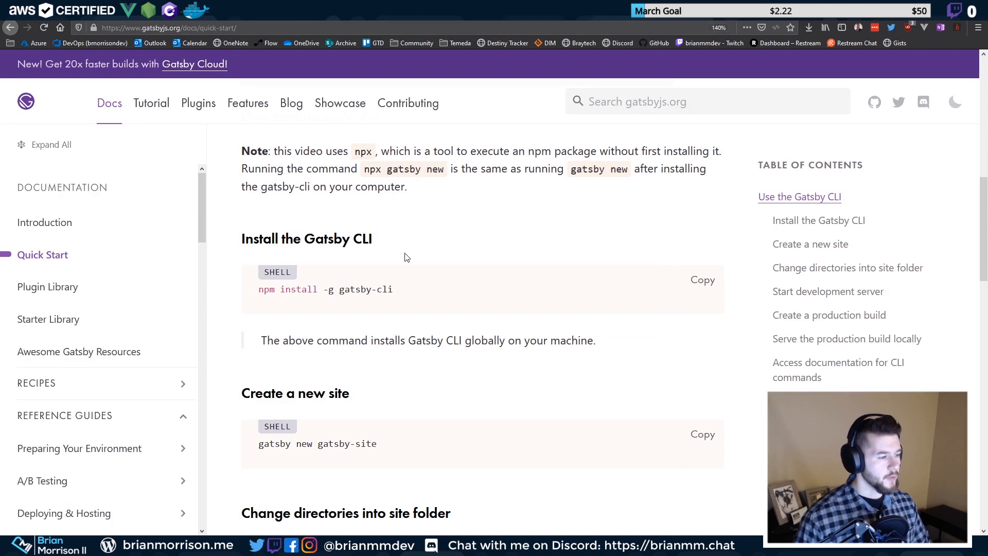
{"action": "scroll", "coordinate": [403, 256], "scroll_direction": "down", "scroll_amount": 2}
{"action": "left_click_drag", "start_coordinate": [391, 211], "coordinate": [246, 221]}
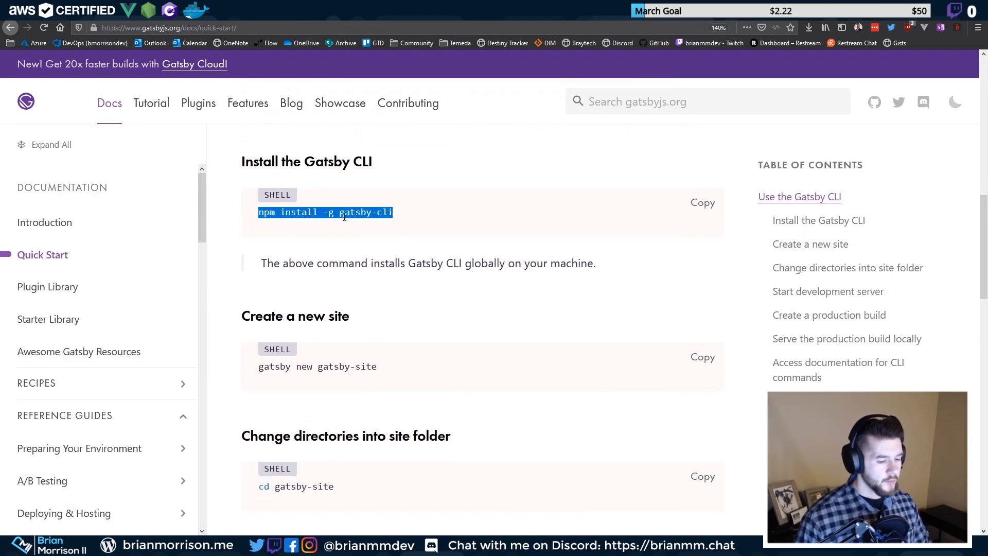
{"action": "left_click", "coordinate": [377, 211]}
{"action": "left_click_drag", "start_coordinate": [392, 213], "coordinate": [257, 213]}
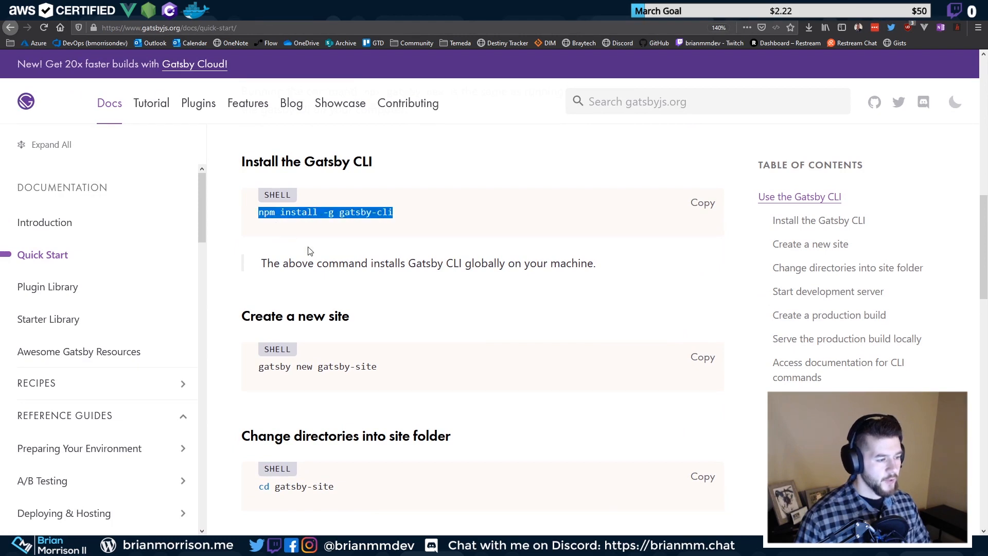
{"action": "left_click", "coordinate": [358, 365]}
{"action": "left_click_drag", "start_coordinate": [257, 367], "coordinate": [372, 376]}
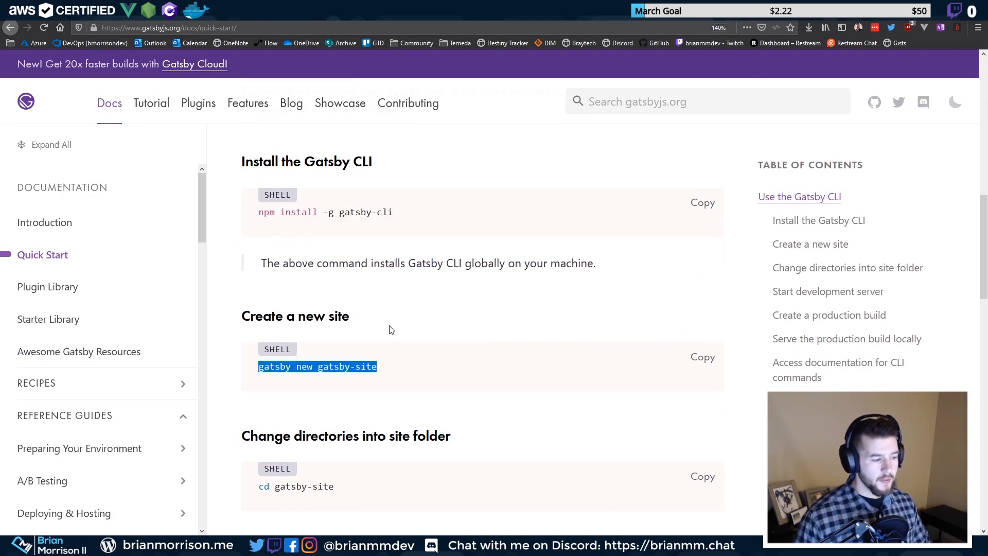
{"action": "left_click", "coordinate": [360, 350]}
{"action": "left_click_drag", "start_coordinate": [339, 367], "coordinate": [392, 372]}
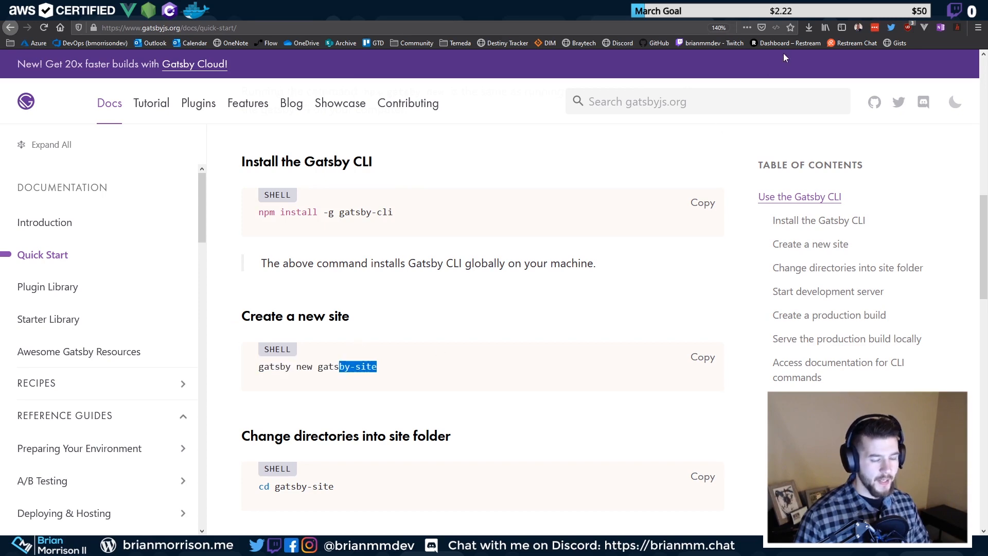
{"action": "left_click", "coordinate": [929, 8]}
{"action": "left_click", "coordinate": [473, 165]}
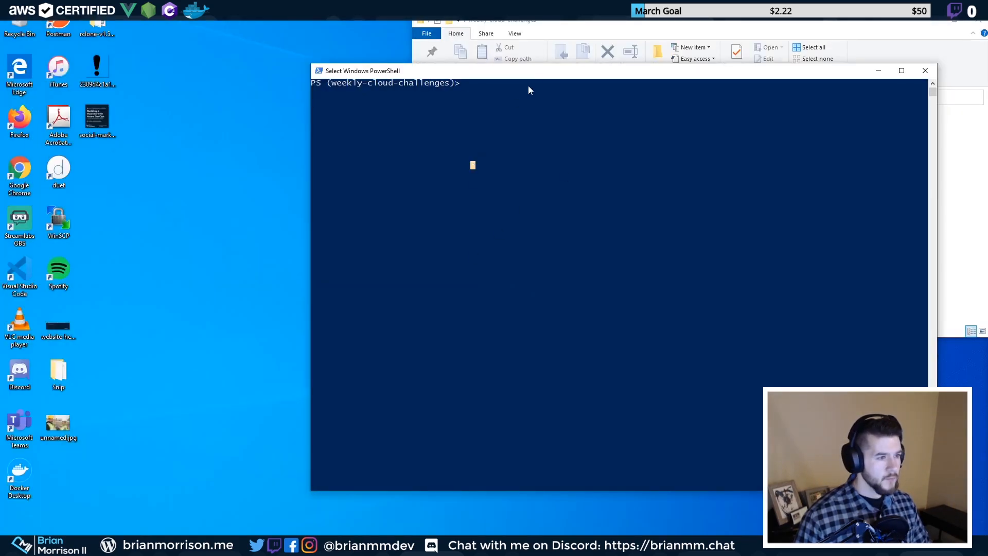
Enlarge the PowerShell console font and reposition the console window
{"action": "key", "text": "alt+Return"}
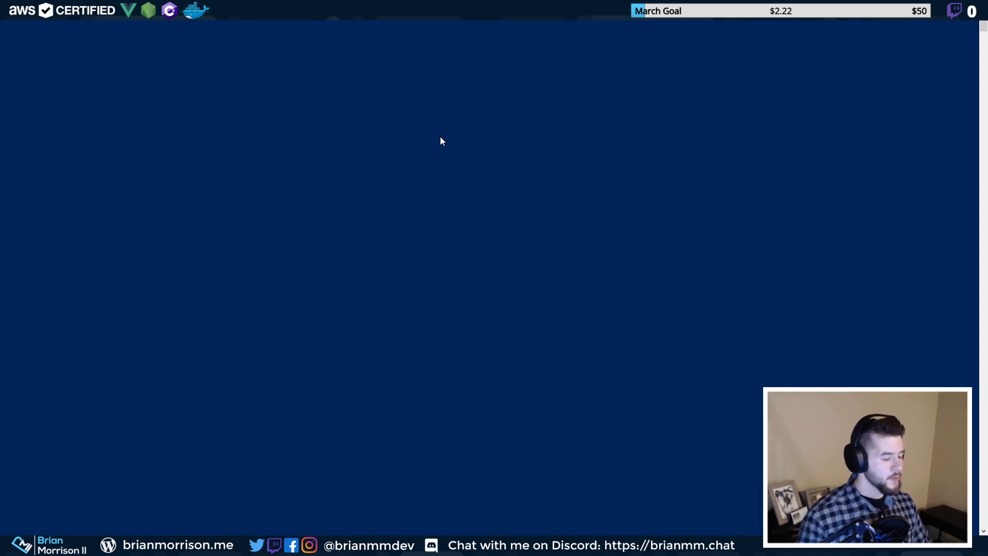
{"action": "left_click_drag", "start_coordinate": [476, 6], "coordinate": [322, 48]}
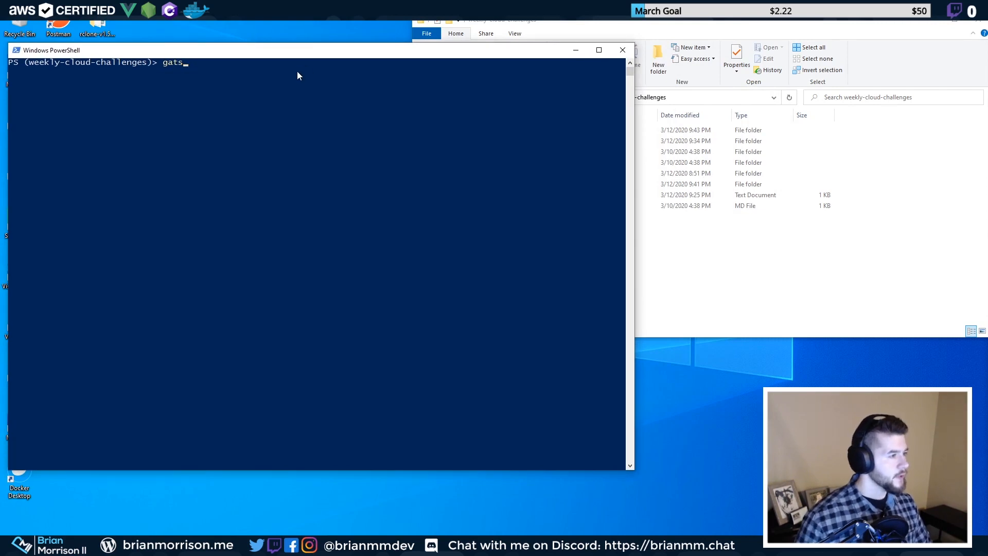
{"action": "right_click", "coordinate": [303, 55]}
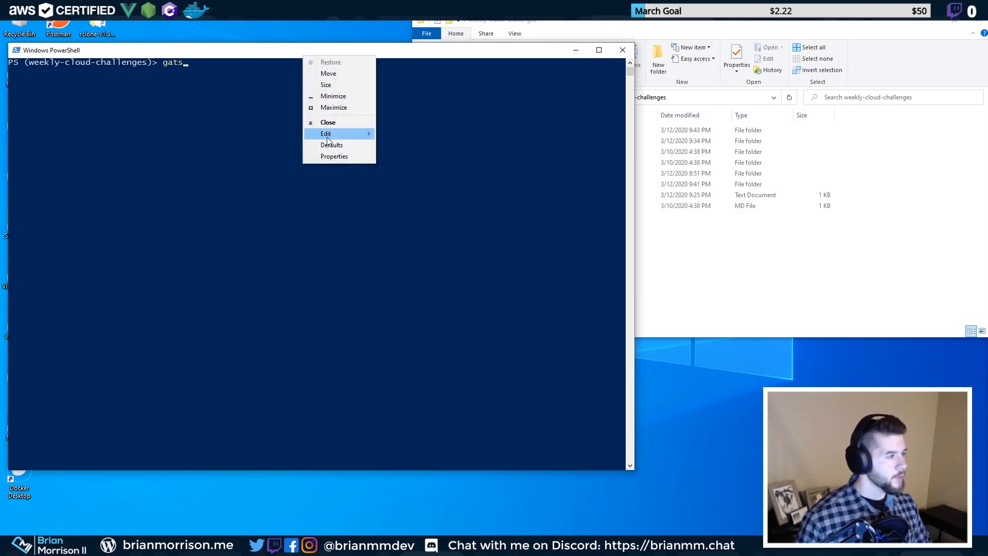
{"action": "mouse_move", "coordinate": [329, 135]}
{"action": "left_click", "coordinate": [344, 154]}
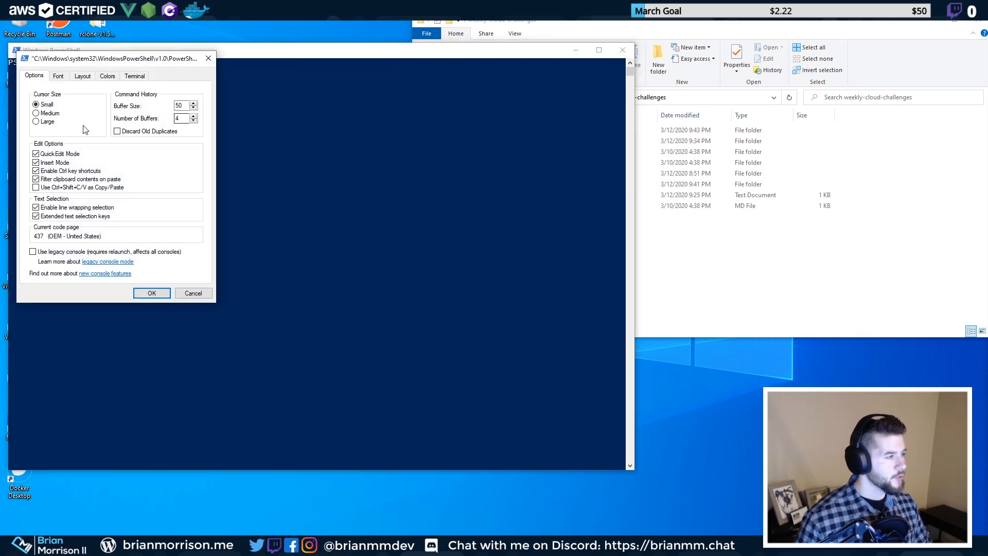
{"action": "left_click", "coordinate": [58, 76]}
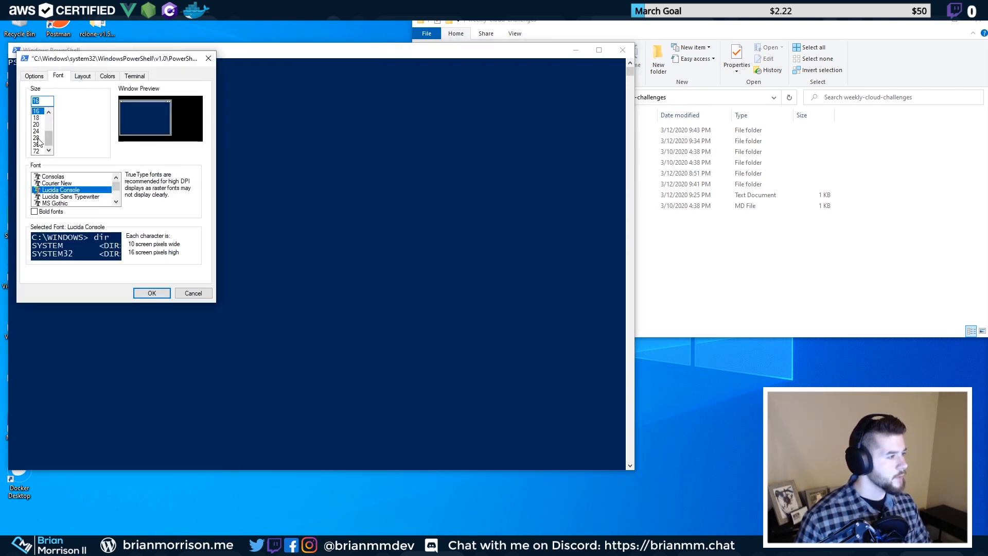
{"action": "left_click", "coordinate": [149, 292]}
{"action": "left_click", "coordinate": [191, 274]}
{"action": "left_click_drag", "start_coordinate": [329, 54], "coordinate": [326, 49]}
Run 'gatsby new cloudchallenge200234', hit the not-recognized error, then recall and trim the command
{"action": "left_click", "coordinate": [325, 72]}
{"action": "type", "text": "\\"}
{"action": "key", "text": "BackSpace"}
{"action": "key", "text": "BackSpace"}
{"action": "key", "text": "BackSpace"}
{"action": "key", "text": "BackSpace"}
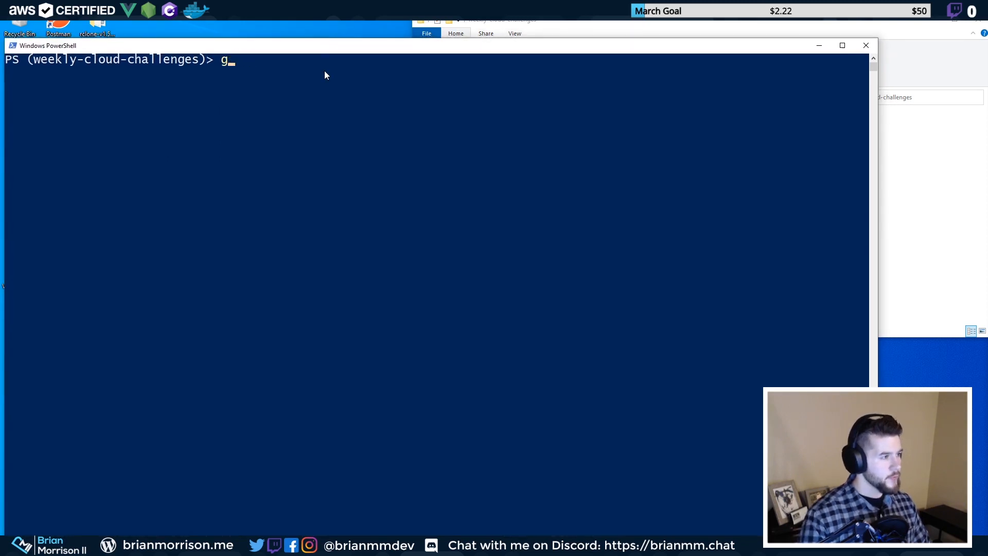
{"action": "type", "text": "atsby new"}
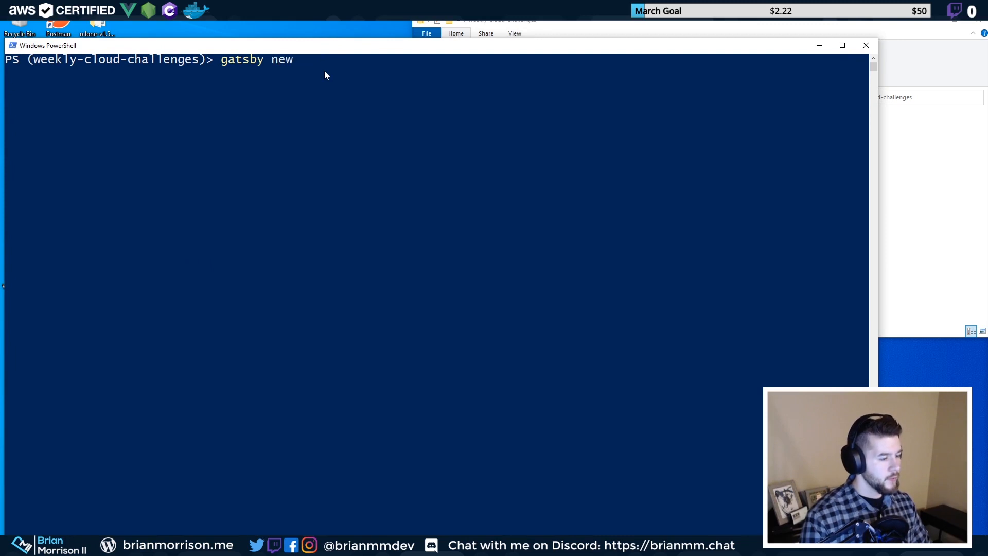
{"action": "type", "text": " cloudchallenge"}
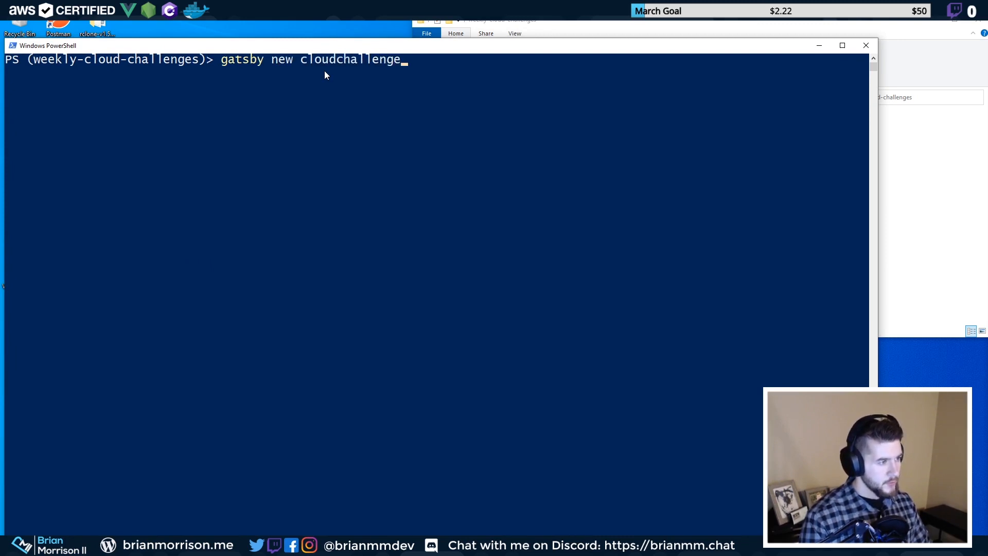
{"action": "type", "text": "200234"}
{"action": "key", "text": "Return"}
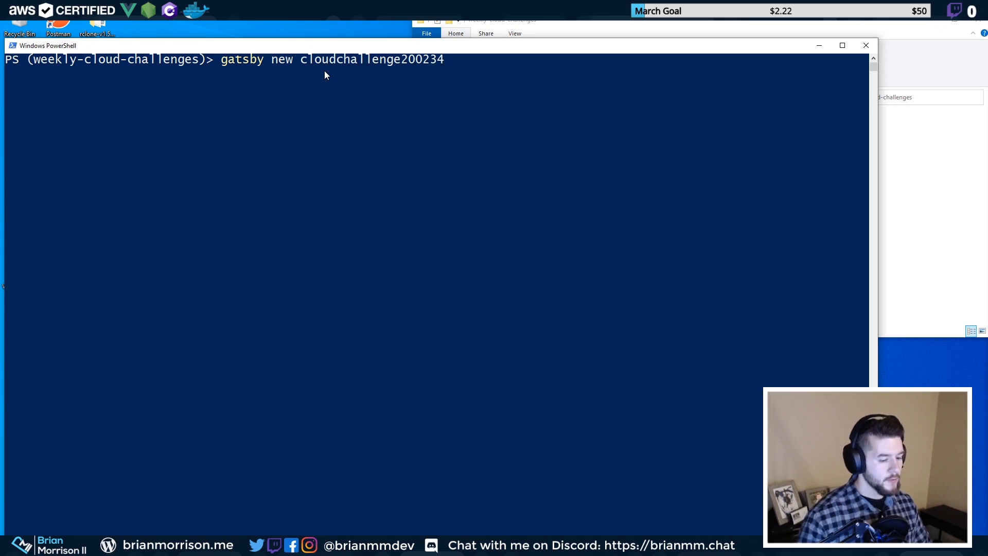
{"action": "left_click", "coordinate": [252, 162]}
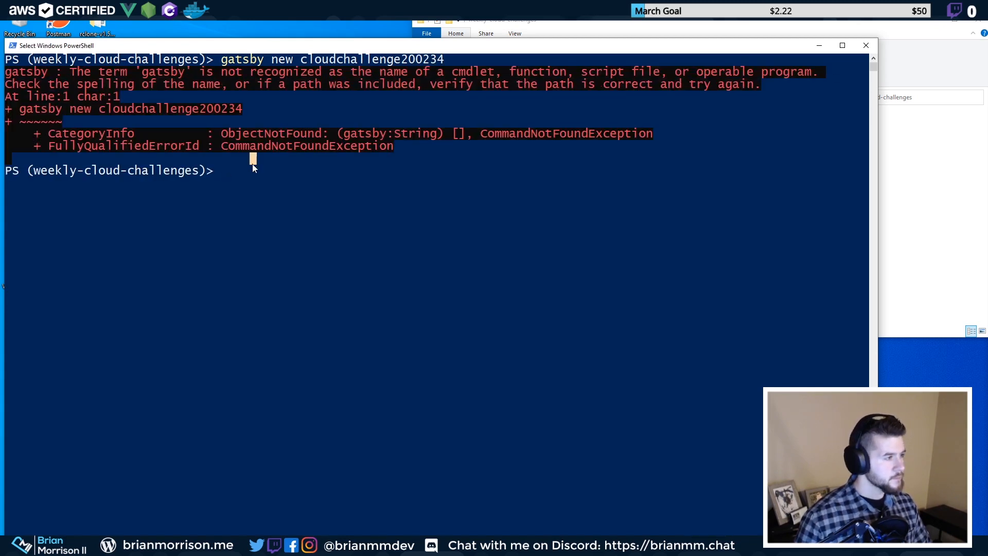
{"action": "key", "text": "Up"}
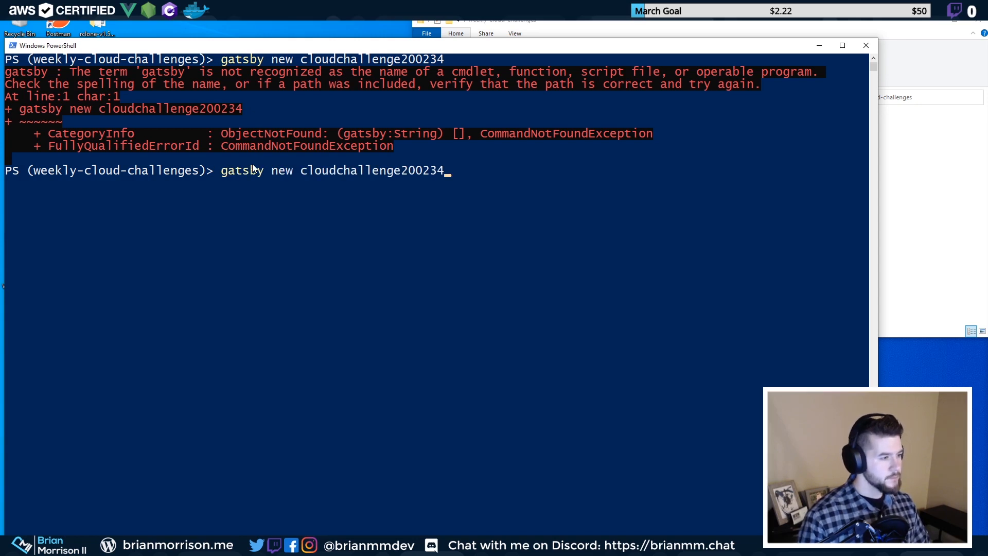
{"action": "key", "text": "BackSpace"}
{"action": "key", "text": "BackSpace"}
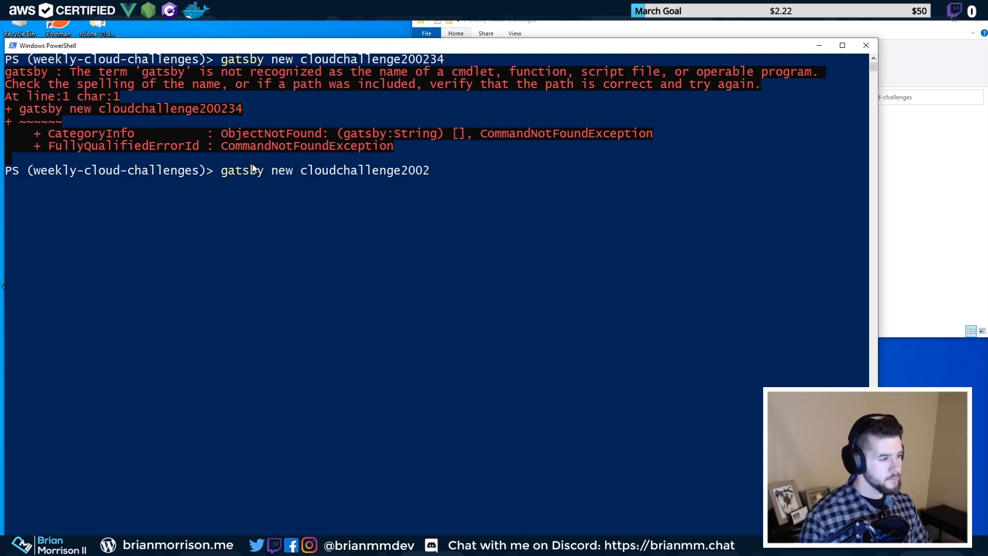
{"action": "key", "text": "BackSpace"}
{"action": "key", "text": "BackSpace"}
{"action": "key", "text": "BackSpace"}
{"action": "key", "text": "BackSpace"}
{"action": "key", "text": "BackSpace"}
{"action": "key", "text": "BackSpace"}
{"action": "key", "text": "BackSpace"}
{"action": "key", "text": "BackSpace"}
{"action": "key", "text": "BackSpace"}
{"action": "key", "text": "BackSpace"}
{"action": "key", "text": "BackSpace"}
{"action": "key", "text": "BackSpace"}
{"action": "key", "text": "BackSpace"}
{"action": "key", "text": "BackSpace"}
{"action": "key", "text": "BackSpace"}
{"action": "key", "text": "alt+Tab"}
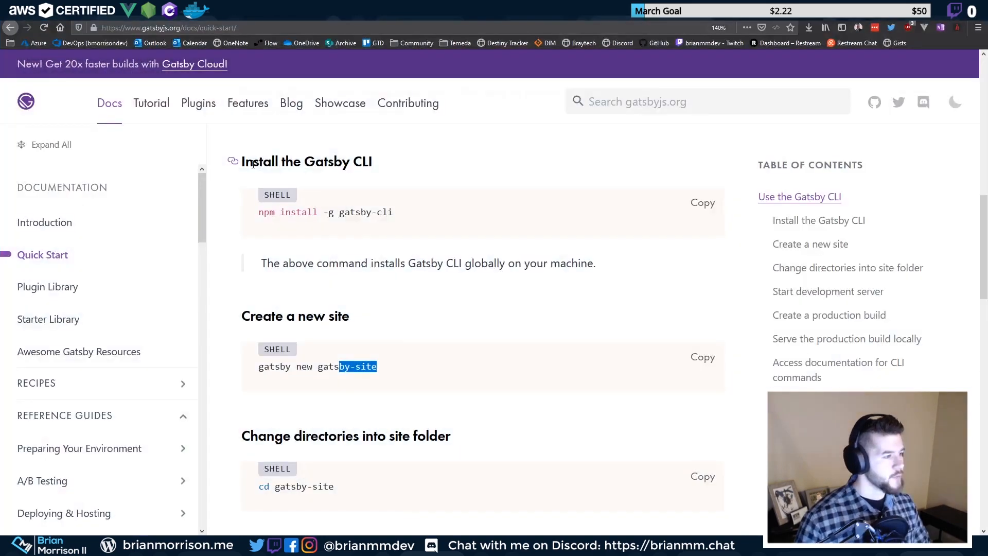
Select the 'npm install -g gatsby-cli' line, then cancel PowerShell's half-typed gatsby command with Ctrl+C
{"action": "left_click", "coordinate": [259, 367]}
{"action": "left_click_drag", "start_coordinate": [259, 212], "coordinate": [393, 212]}
{"action": "left_click", "coordinate": [385, 211]}
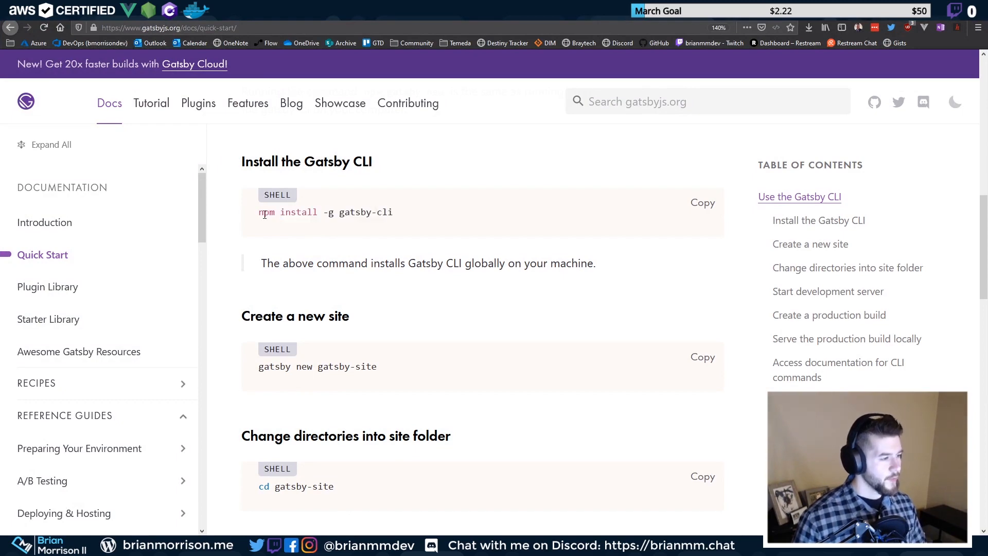
{"action": "left_click_drag", "start_coordinate": [259, 212], "coordinate": [405, 215]}
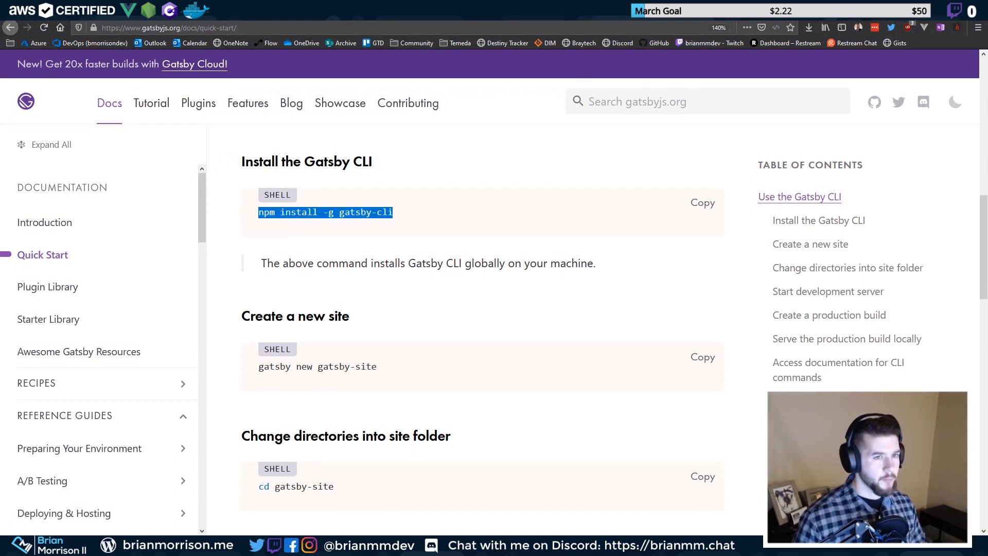
{"action": "key", "text": "alt+Tab"}
{"action": "left_click", "coordinate": [534, 172]}
{"action": "key", "text": "ctrl+c"}
{"action": "key", "text": "ctrl+c"}
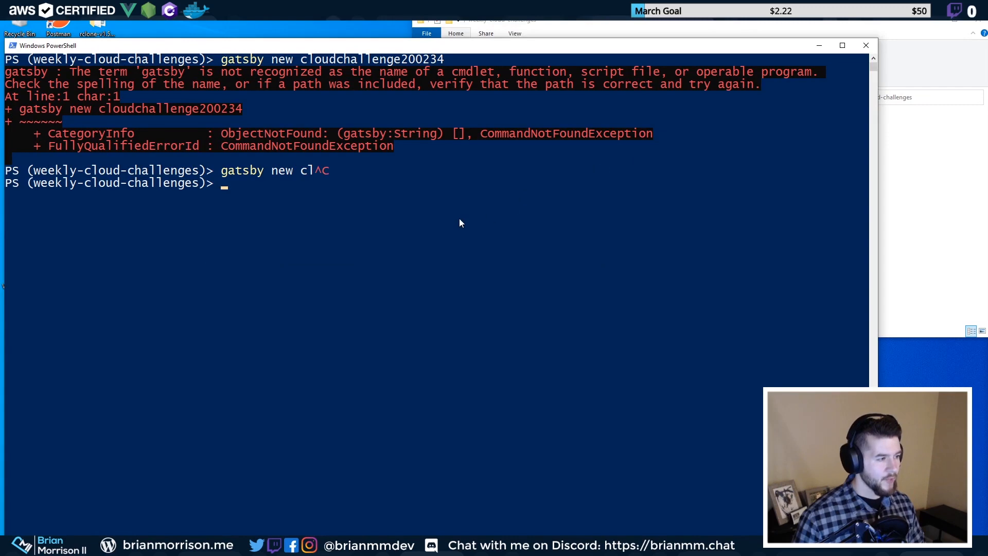
Copy 'npm install -g gatsby-cli' from the Quick Start docs
{"action": "key", "text": "alt+Tab"}
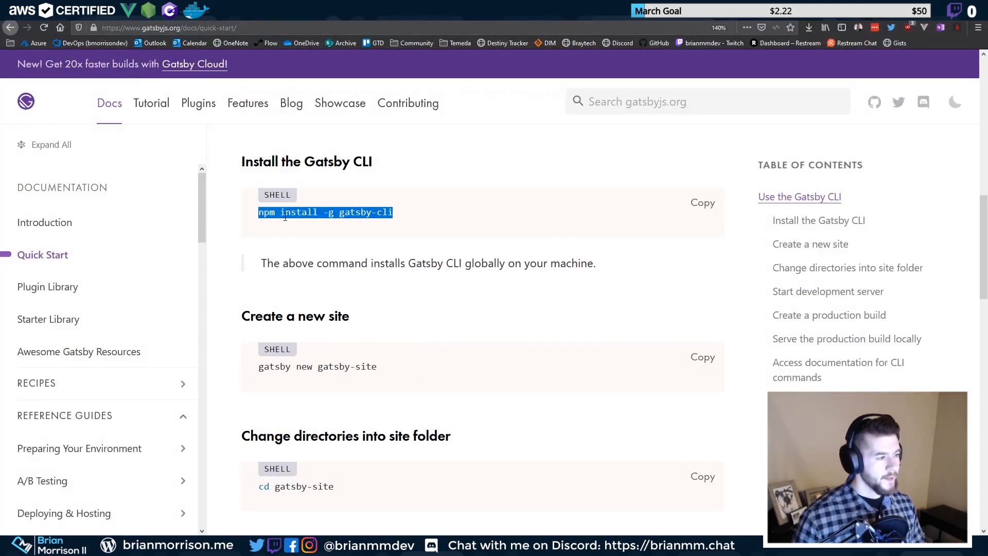
{"action": "left_click", "coordinate": [269, 213]}
{"action": "left_click_drag", "start_coordinate": [270, 213], "coordinate": [395, 209]}
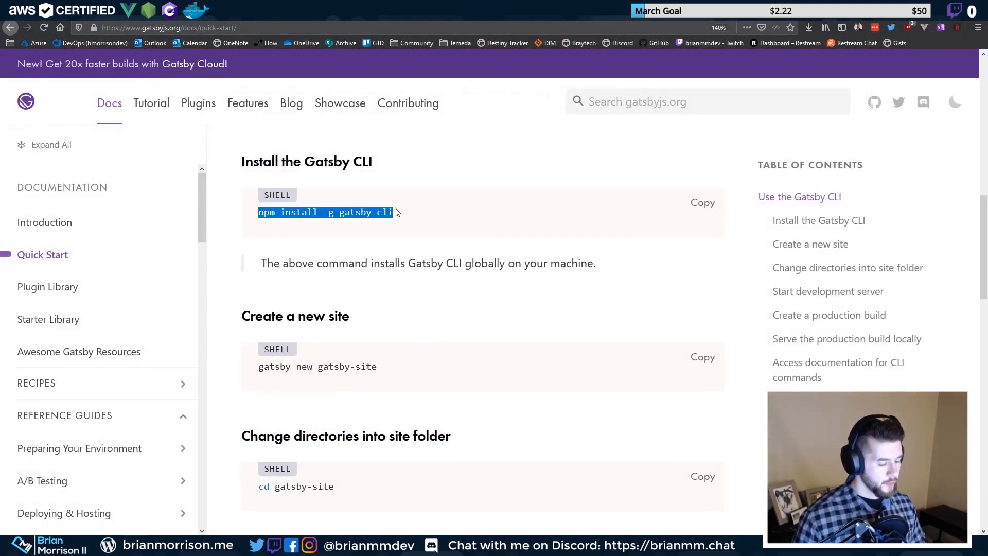
{"action": "key", "text": "ctrl+c"}
{"action": "key", "text": "alt+Tab"}
Paste and run 'npm install -g gatsby-cli', installing Gatsby CLI 2.11.2 with 387 packages
{"action": "key", "text": "ctrl+v"}
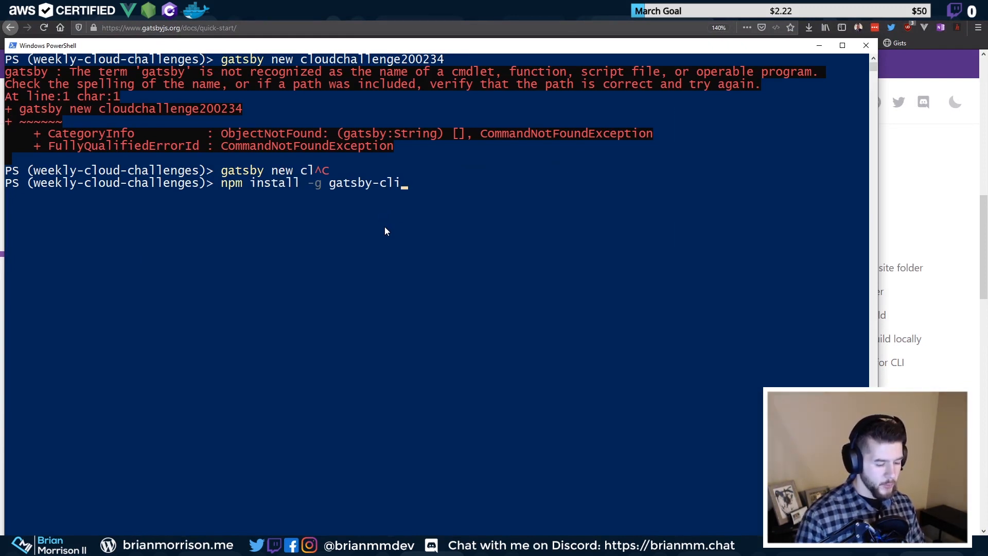
{"action": "key", "text": "Return"}
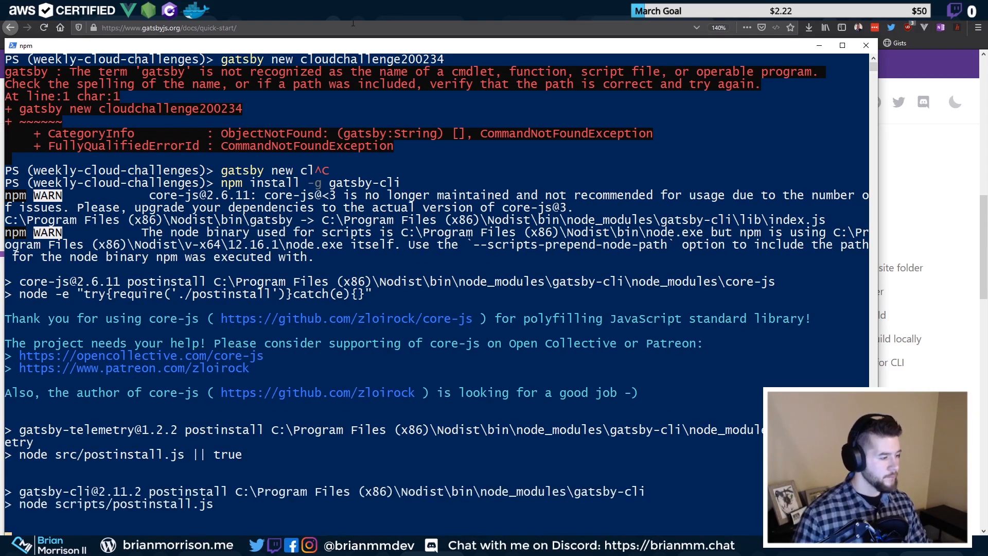
{"action": "scroll", "coordinate": [415, 264], "scroll_direction": "down", "scroll_amount": 3}
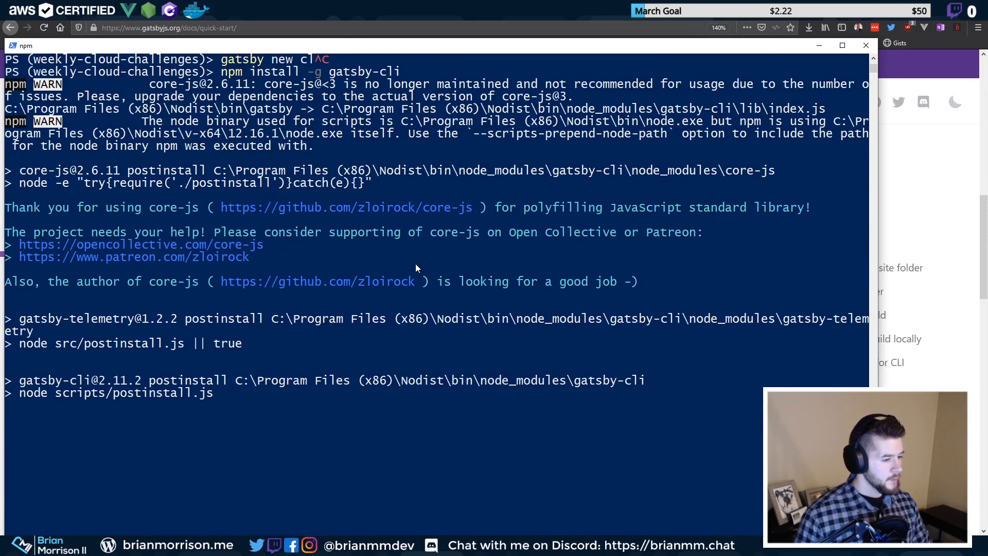
{"action": "scroll", "coordinate": [416, 264], "scroll_direction": "down", "scroll_amount": 4}
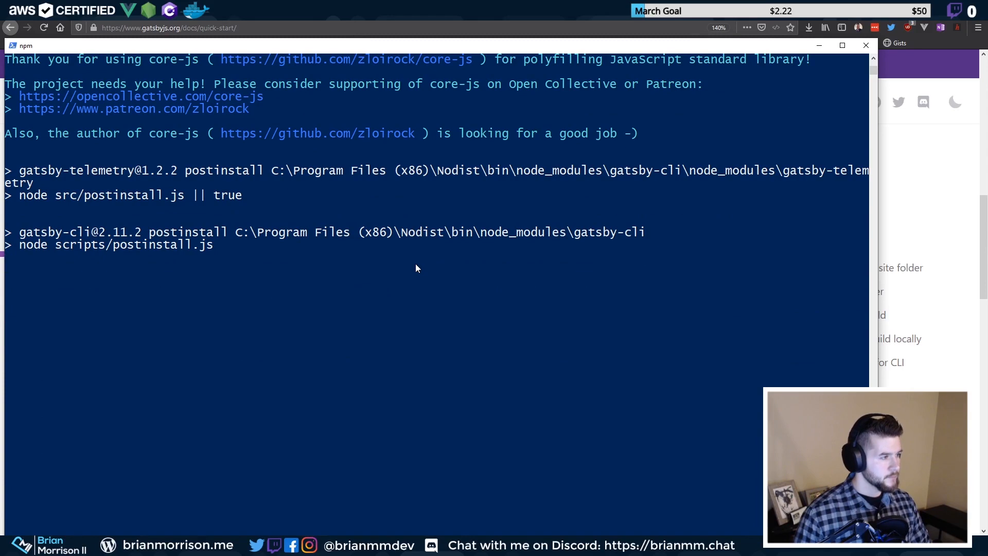
{"action": "scroll", "coordinate": [416, 267], "scroll_direction": "up", "scroll_amount": 1}
{"action": "scroll", "coordinate": [417, 267], "scroll_direction": "down", "scroll_amount": 1}
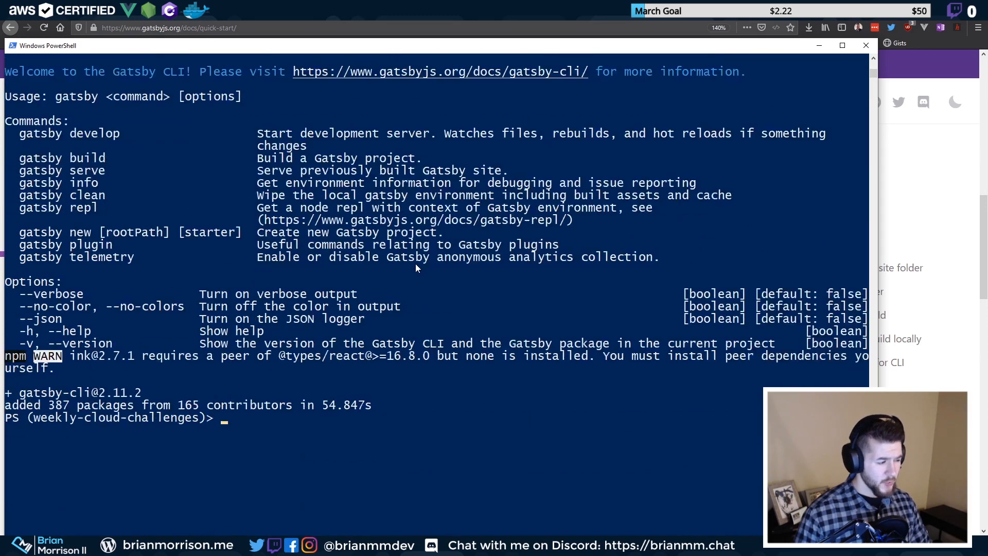
{"action": "left_click", "coordinate": [415, 263]}
Rerun 'gatsby new cloudchallenge200234' from command history to clone the default starter
{"action": "key", "text": "Return"}
{"action": "key", "text": "Return"}
{"action": "key", "text": "Return"}
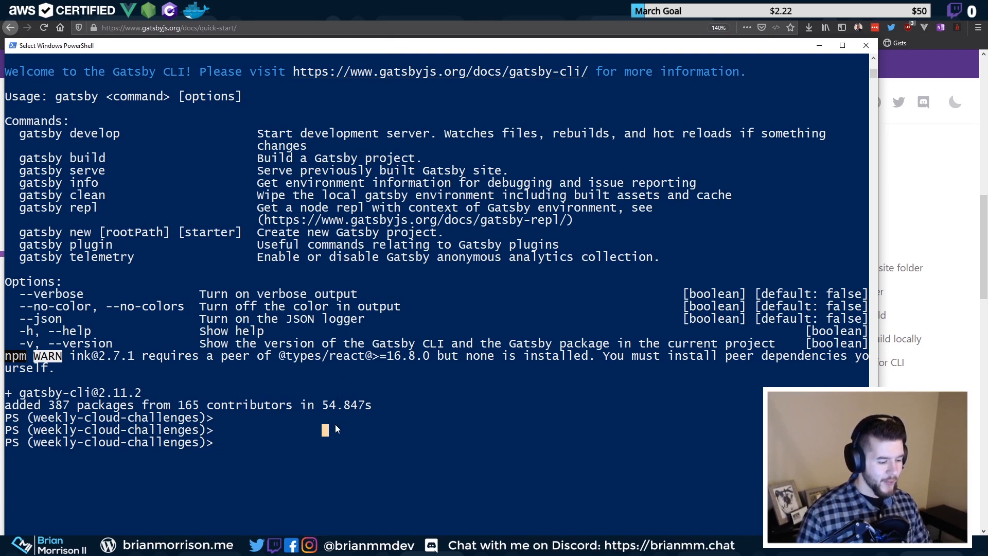
{"action": "key", "text": "Return"}
{"action": "key", "text": "Return"}
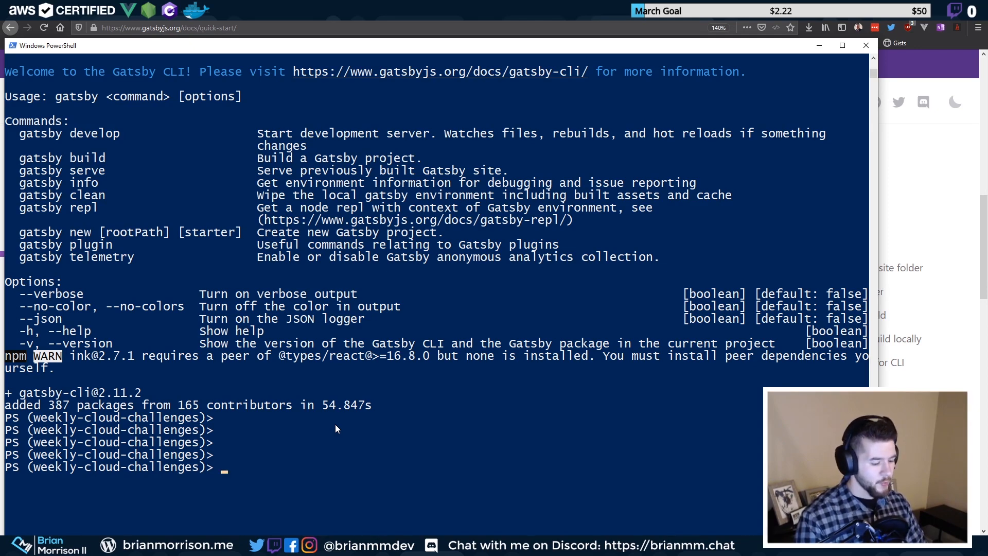
{"action": "type", "text": "gatsby"}
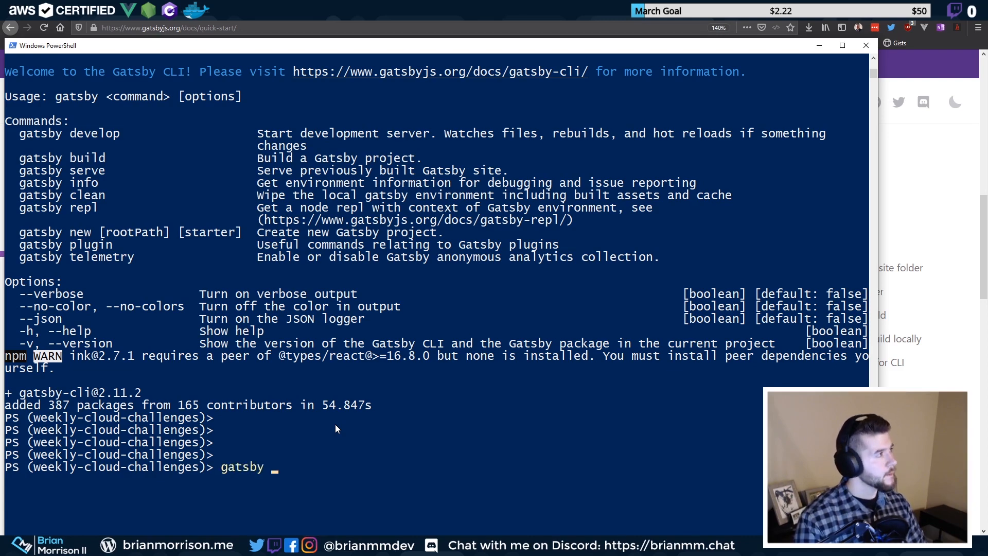
{"action": "type", "text": " new cl"}
{"action": "key", "text": "Up"}
{"action": "key", "text": "Up"}
{"action": "key", "text": "Down"}
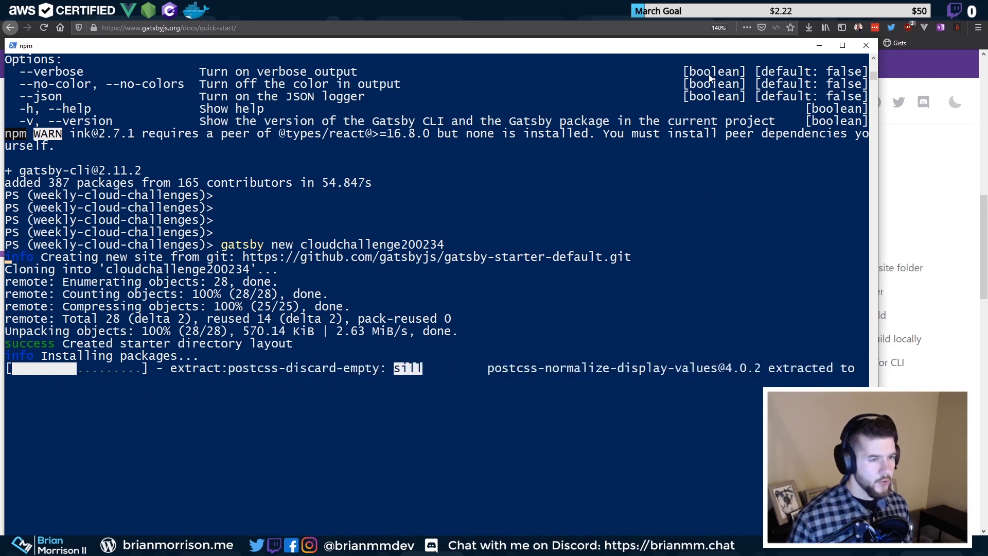
In the Azure portal, go to Storage accounts and start adding a new storage account
{"action": "left_click", "coordinate": [825, 45]}
{"action": "left_click", "coordinate": [177, 12]}
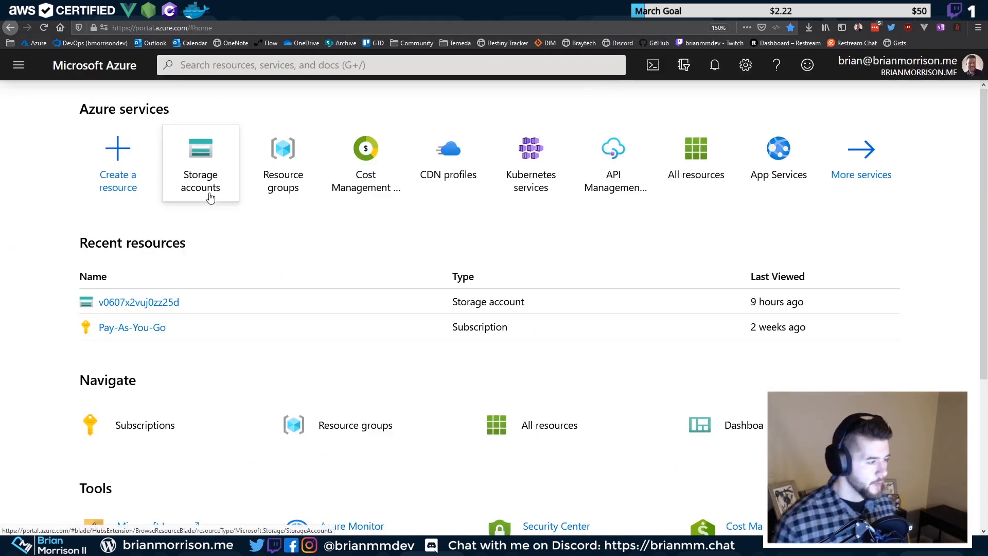
{"action": "mouse_move", "coordinate": [209, 197]}
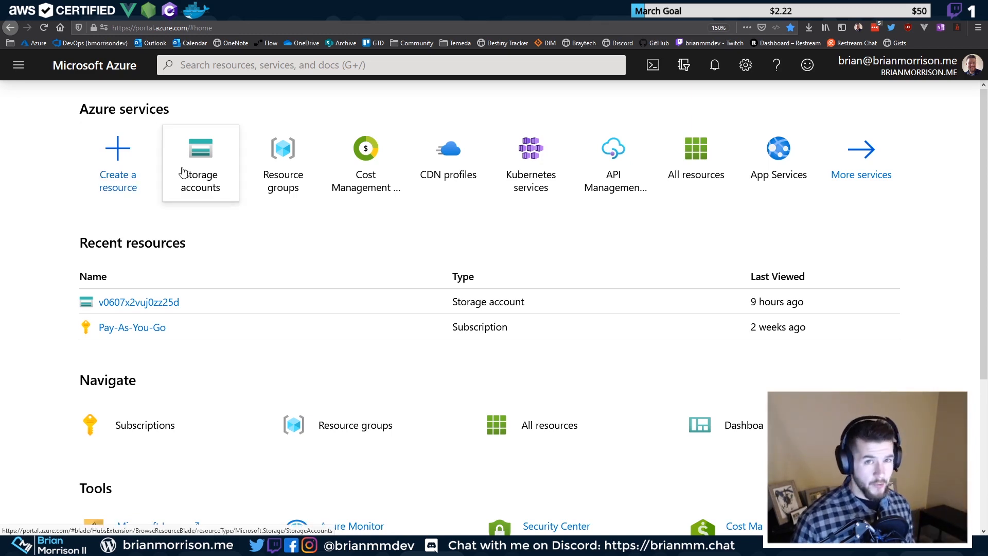
{"action": "mouse_move", "coordinate": [182, 171]}
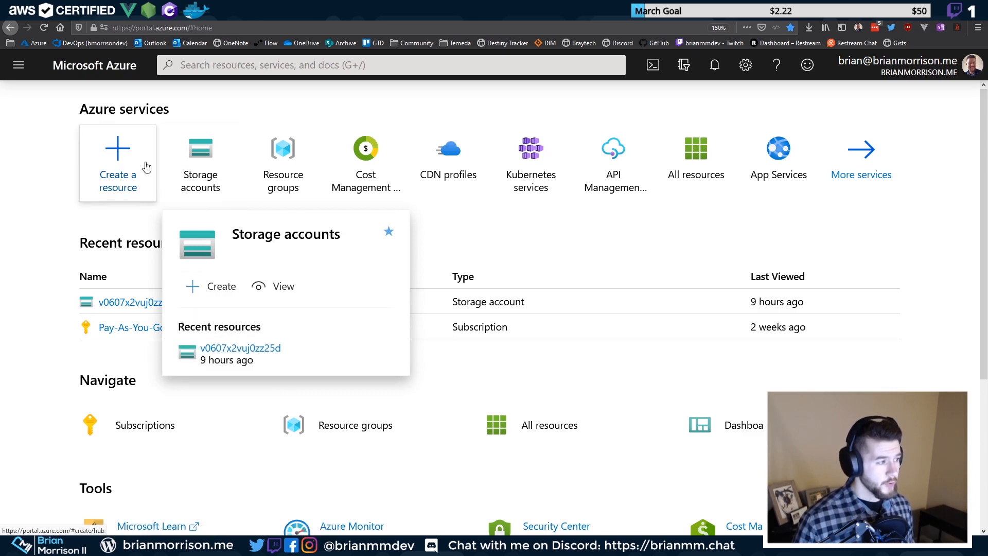
{"action": "left_click", "coordinate": [191, 174]}
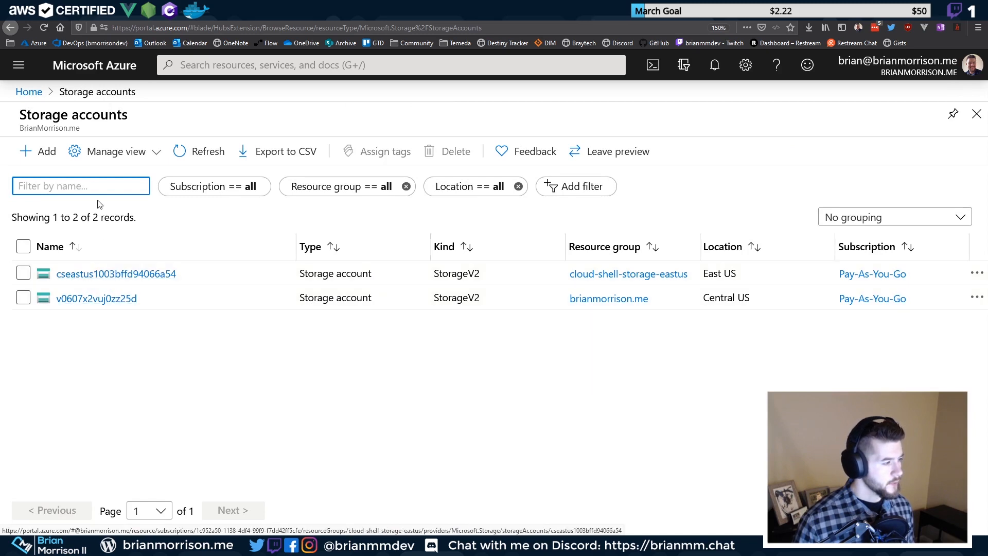
{"action": "left_click", "coordinate": [52, 157]}
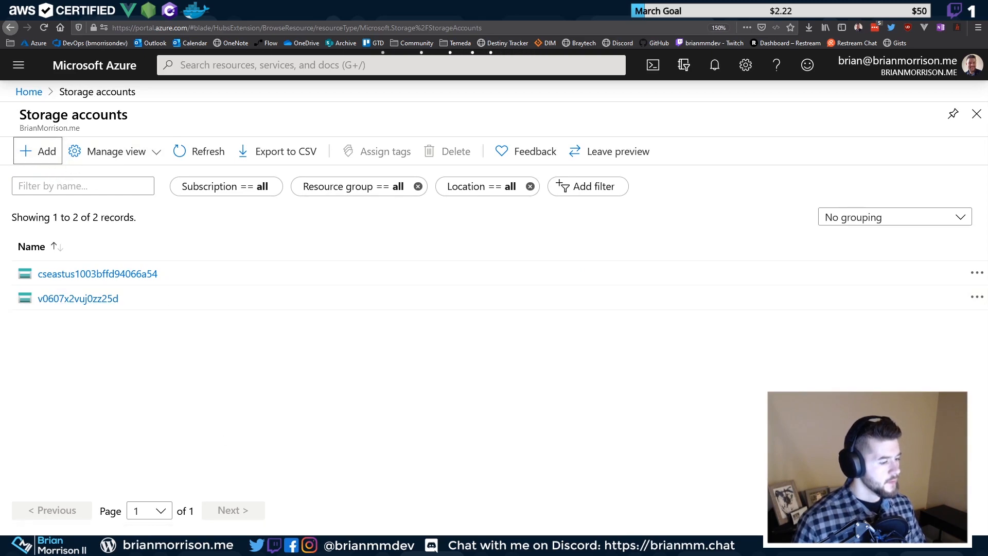
{"action": "left_click", "coordinate": [412, 546]}
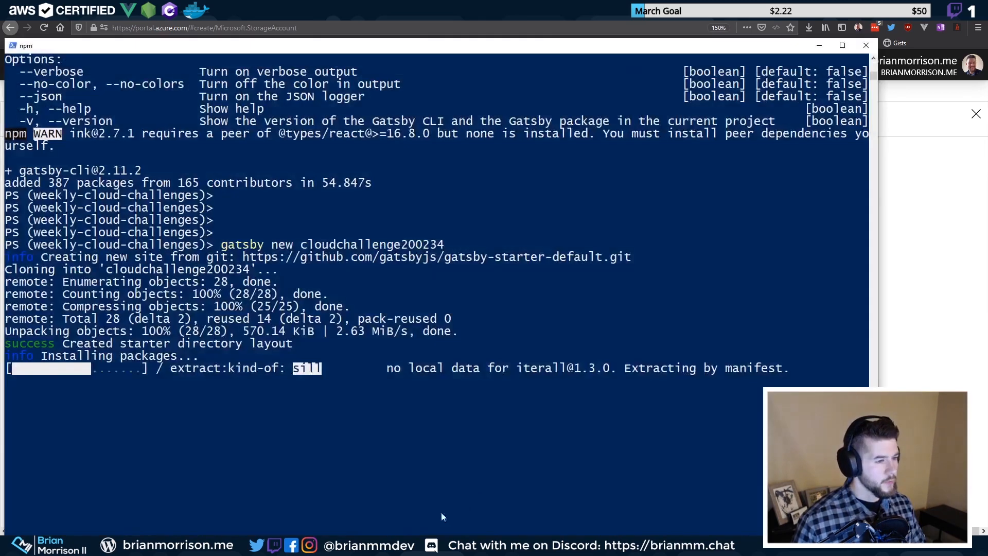
Arrange PowerShell and the browser side by side, collapsing the storage accounts list
{"action": "key", "text": "super+Right"}
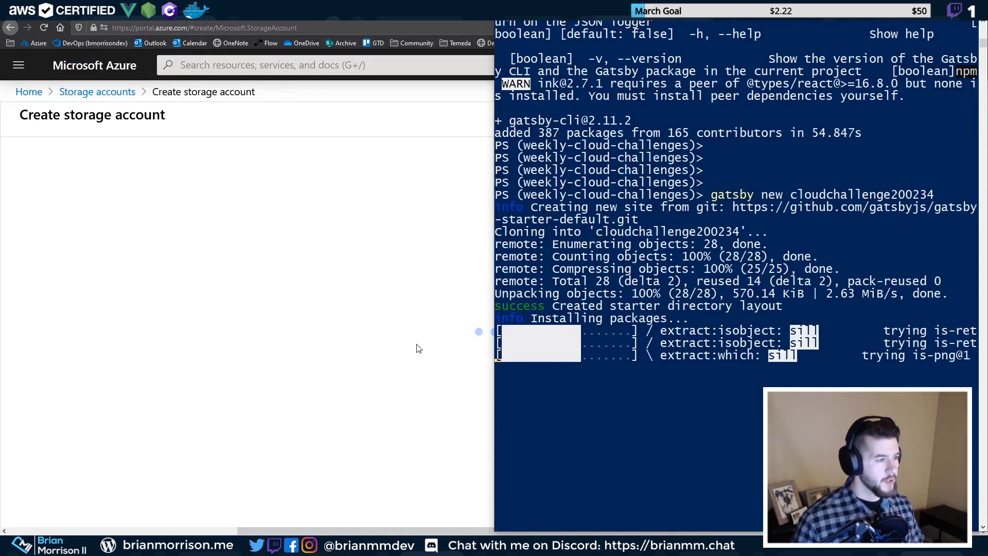
{"action": "left_click", "coordinate": [342, 135]}
{"action": "key", "text": "super+Left"}
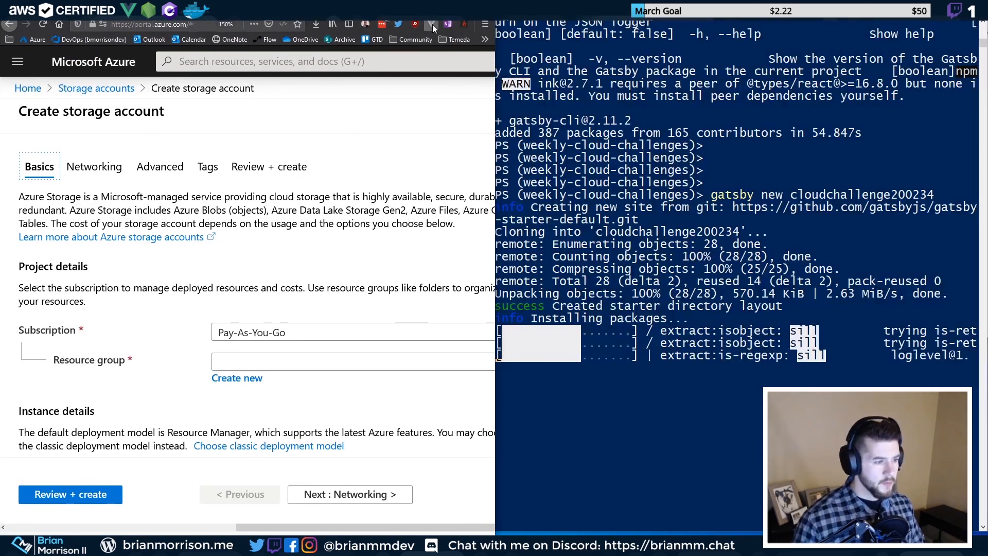
{"action": "key", "text": "super+Right"}
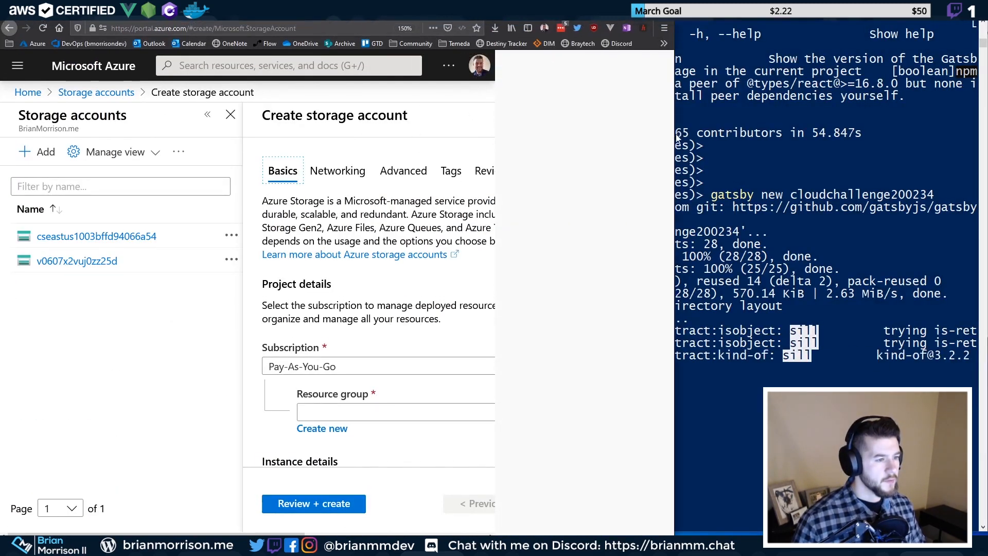
{"action": "left_click", "coordinate": [208, 115]}
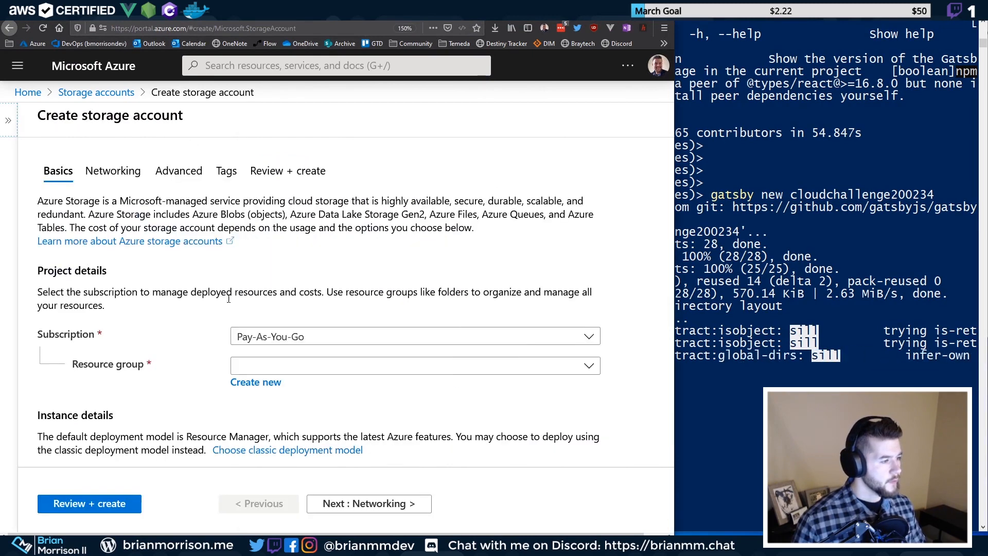
Create a new resource group named cloudchallenges20034 for the storage account
{"action": "left_click", "coordinate": [332, 368]}
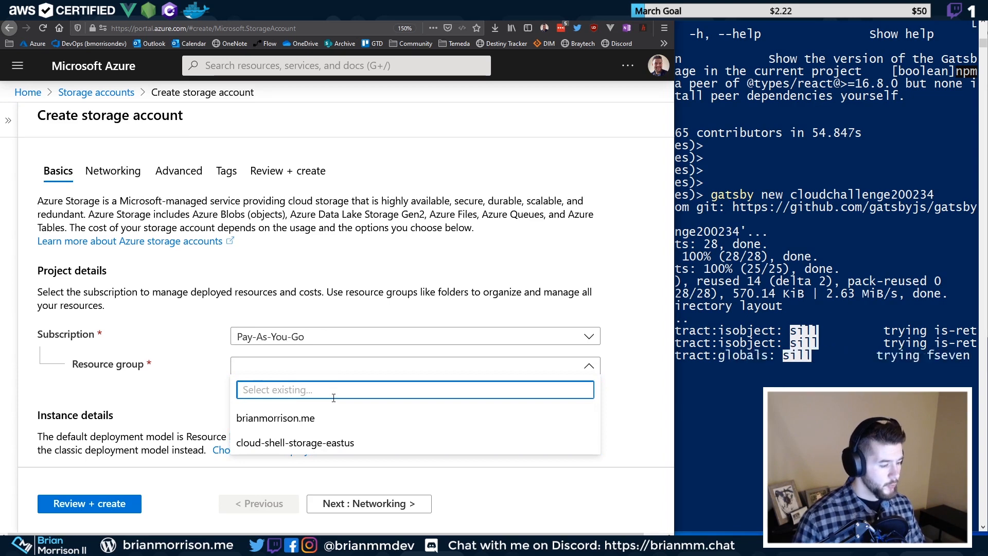
{"action": "type", "text": "udchallenges20034"}
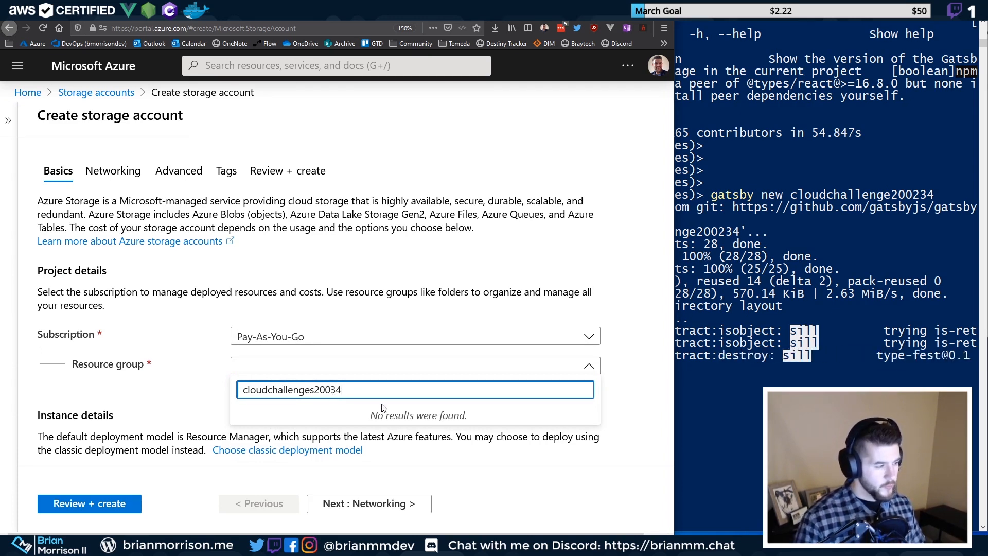
{"action": "key", "text": "ctrl+a"}
{"action": "key", "text": "ctrl+c"}
{"action": "left_click", "coordinate": [210, 392]}
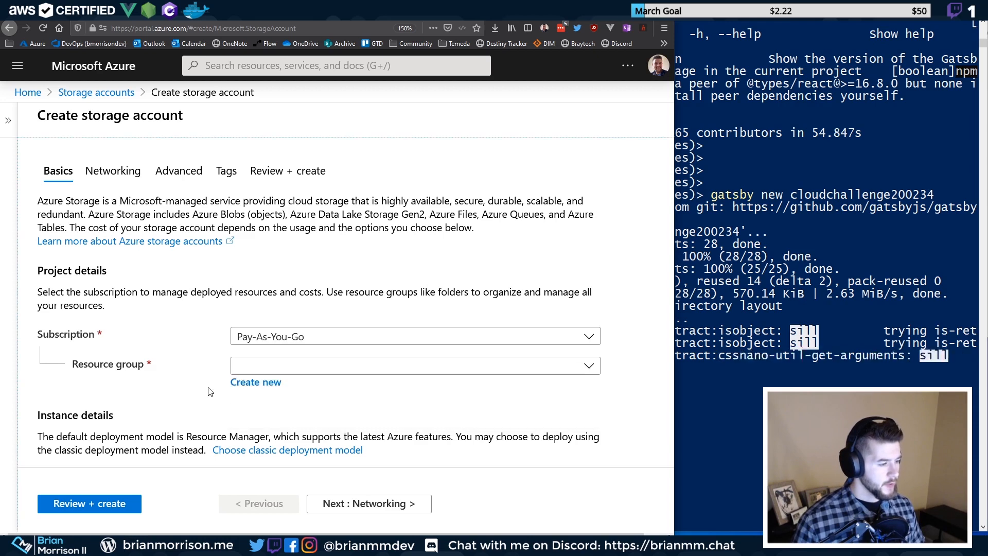
{"action": "left_click", "coordinate": [260, 382]}
{"action": "key", "text": "ctrl+v"}
{"action": "left_click", "coordinate": [282, 347]}
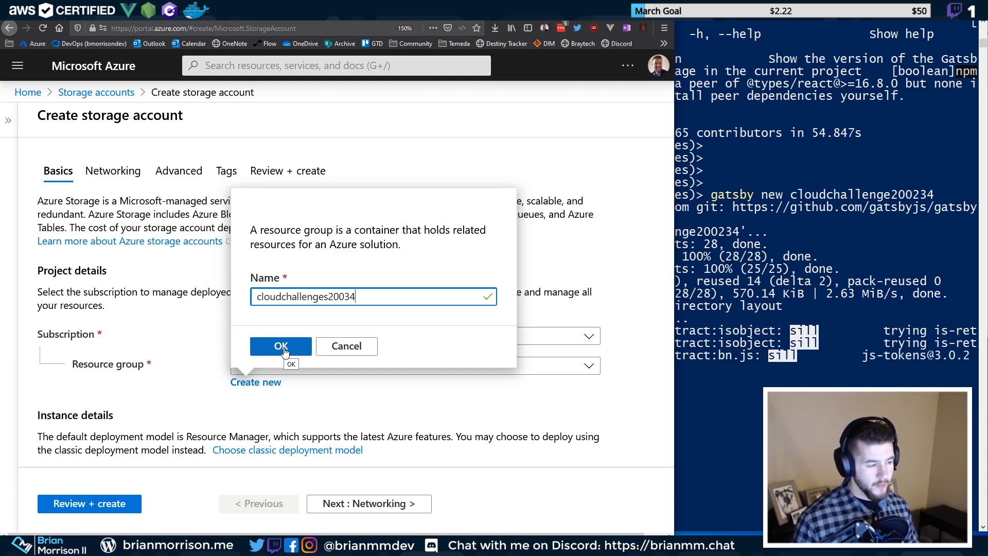
{"action": "left_click", "coordinate": [282, 347]}
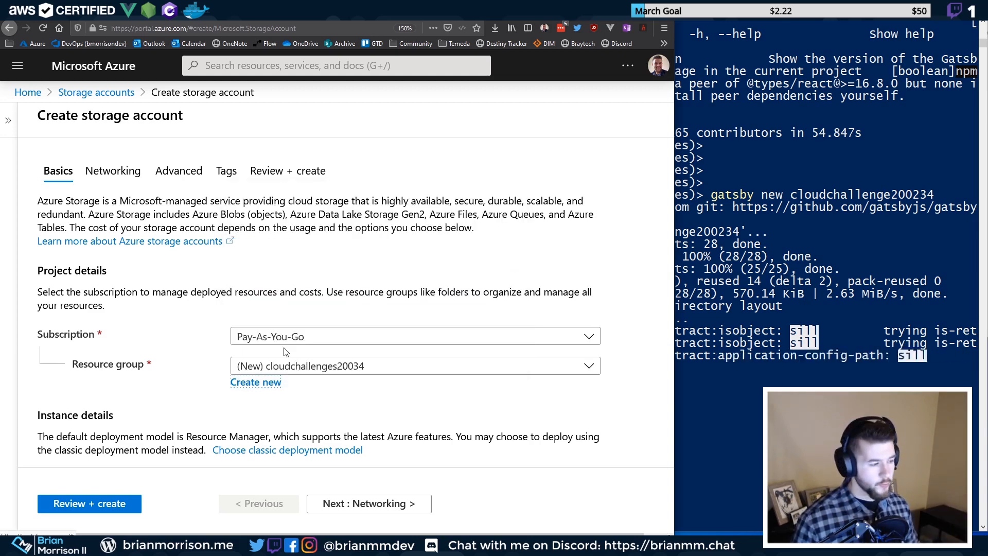
Name the storage account sacloudchallenges20034
{"action": "scroll", "coordinate": [286, 352], "scroll_direction": "down", "scroll_amount": 3}
{"action": "left_click", "coordinate": [294, 332]}
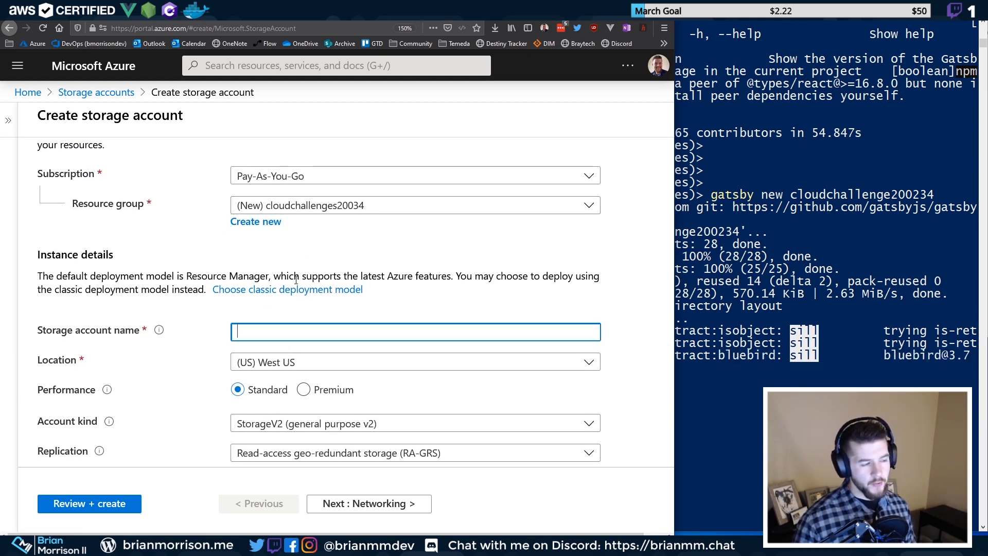
{"action": "type", "text": "sa"}
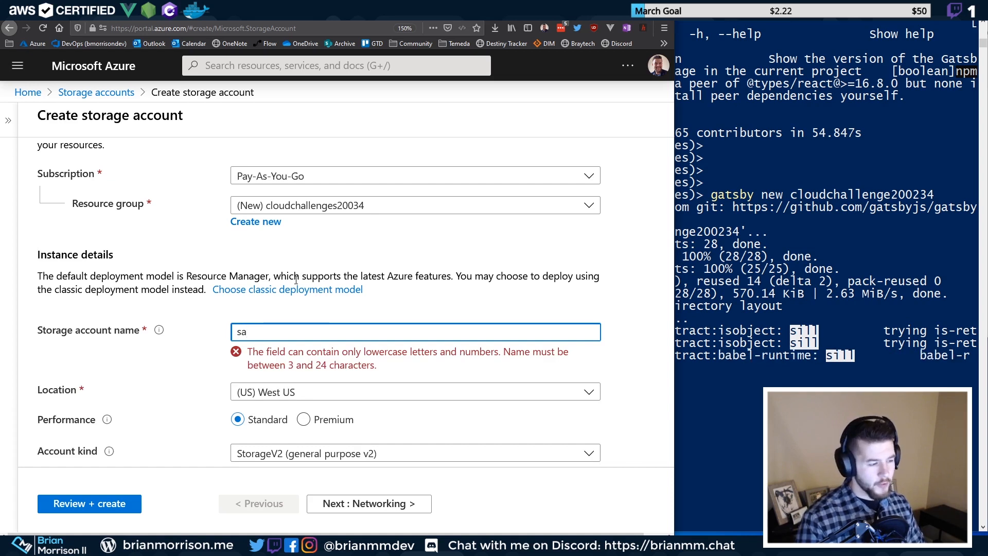
{"action": "key", "text": "BackSpace"}
{"action": "key", "text": "BackSpace"}
{"action": "key", "text": "BackSpace"}
{"action": "key", "text": "BackSpace"}
{"action": "key", "text": "ctrl+v"}
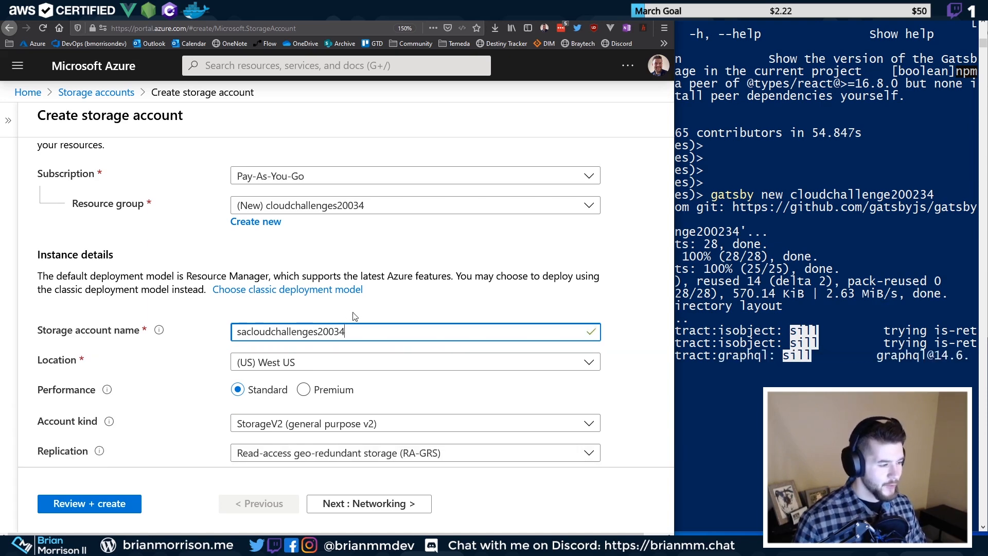
Set the storage account location to (US) South Central US
{"action": "left_click", "coordinate": [341, 365]}
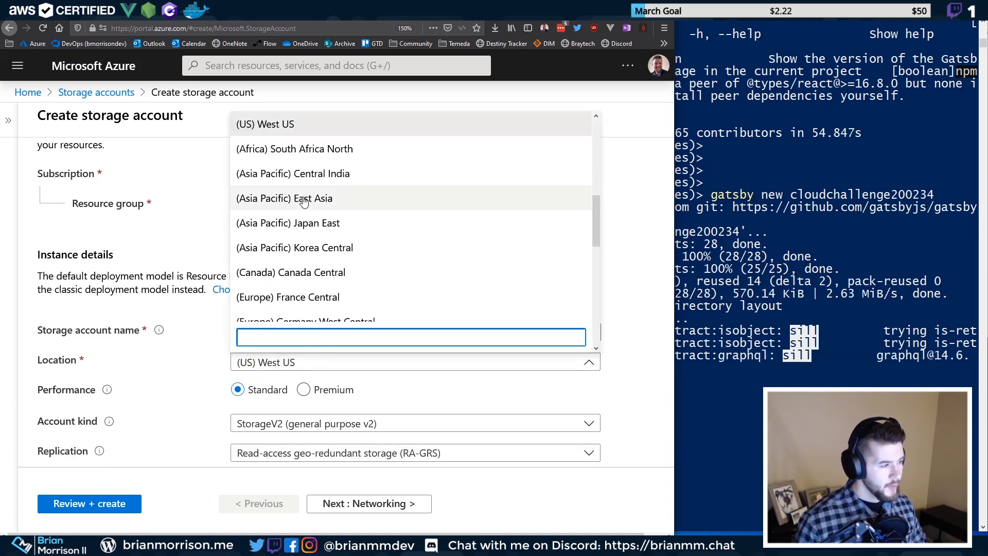
{"action": "scroll", "coordinate": [303, 202], "scroll_direction": "down", "scroll_amount": 5}
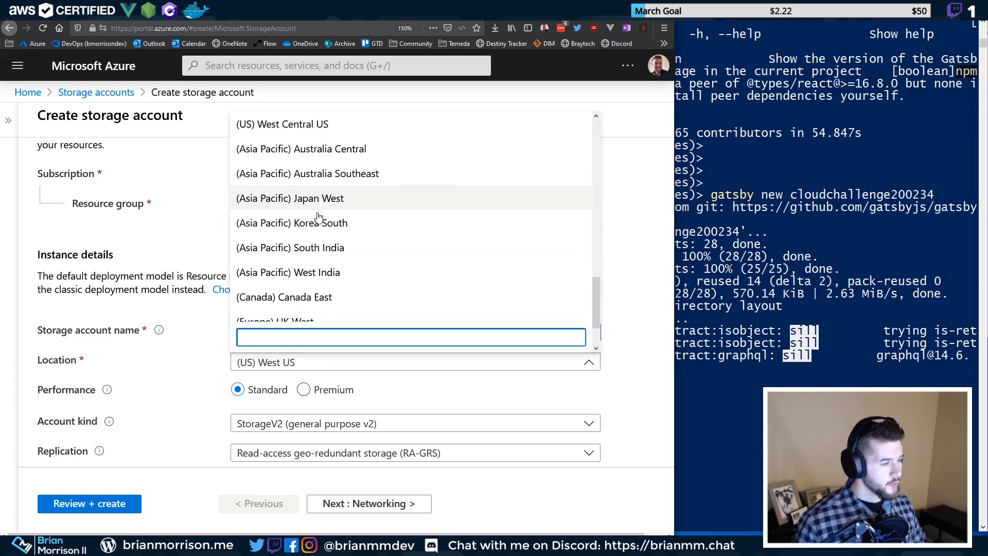
{"action": "scroll", "coordinate": [317, 216], "scroll_direction": "up", "scroll_amount": 10}
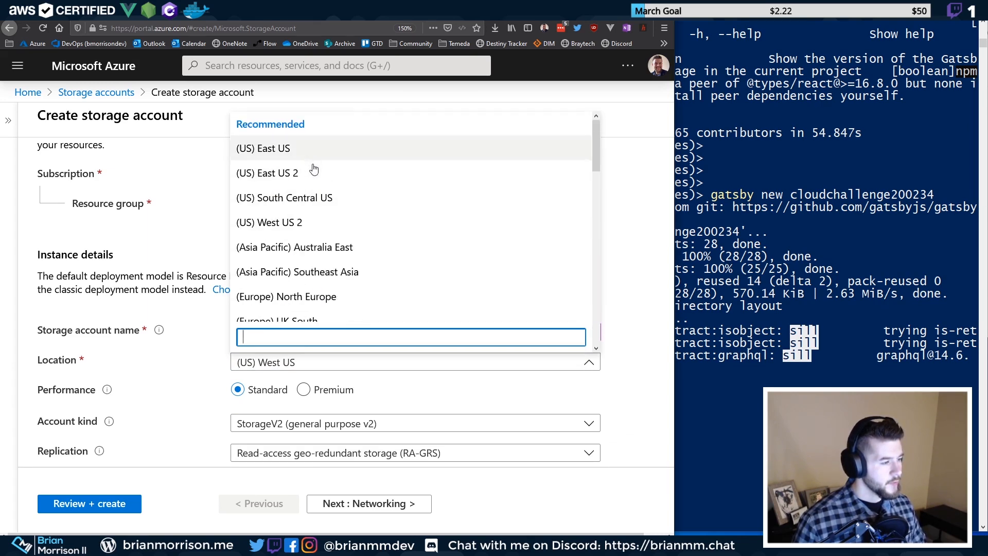
{"action": "left_click", "coordinate": [303, 199]}
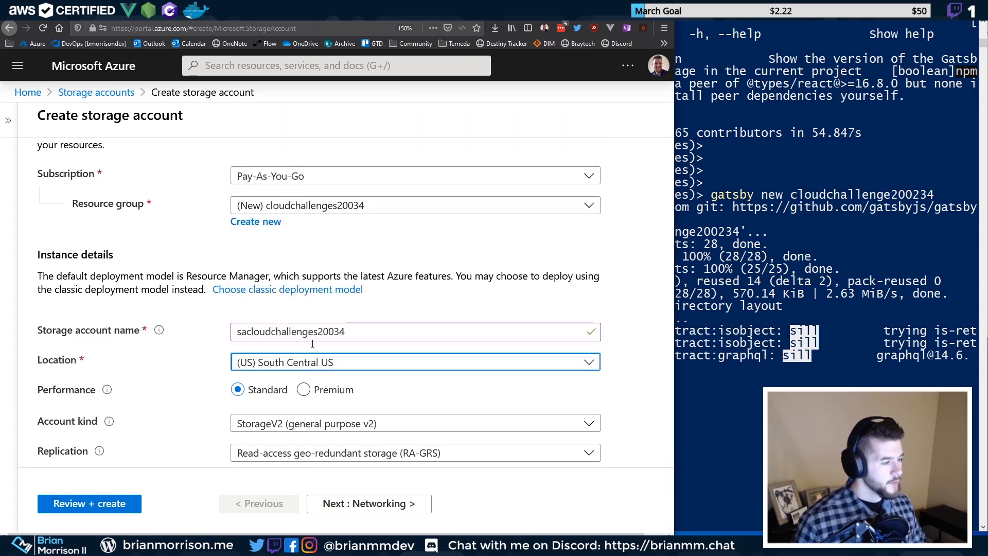
{"action": "left_click", "coordinate": [206, 395]}
{"action": "scroll", "coordinate": [242, 355], "scroll_direction": "down", "scroll_amount": 1}
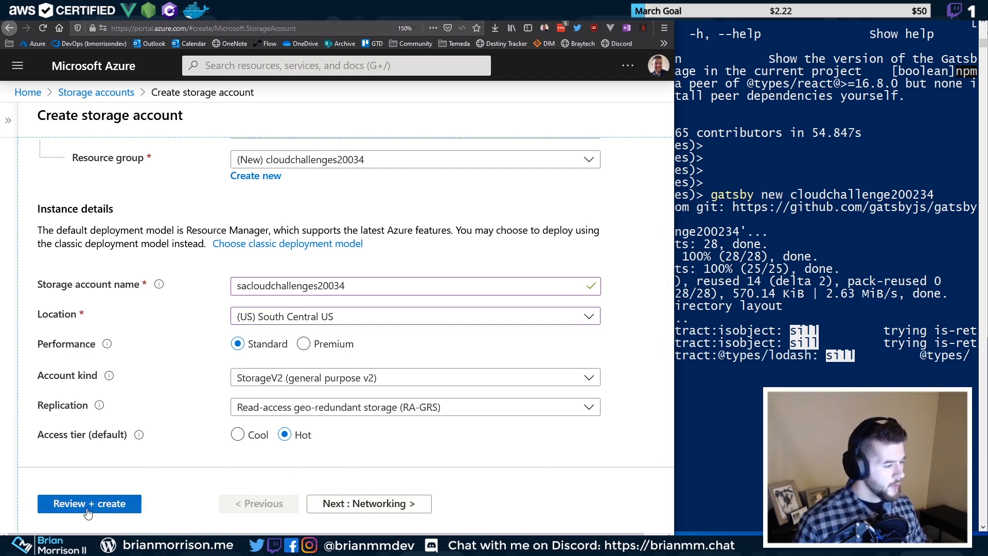
Validate the storage account settings and open its deployment template for automation
{"action": "left_click", "coordinate": [125, 507]}
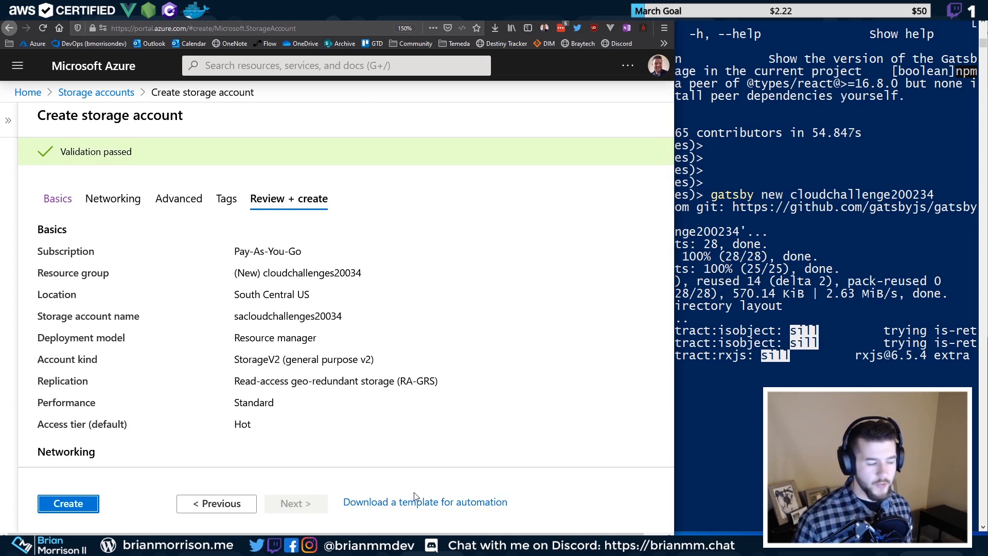
{"action": "left_click", "coordinate": [389, 502]}
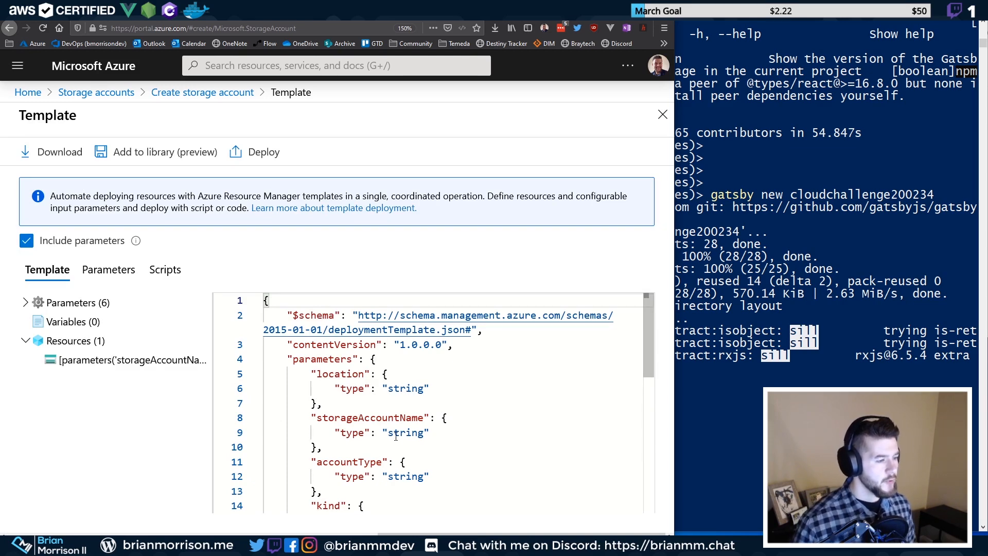
{"action": "scroll", "coordinate": [458, 419], "scroll_direction": "down", "scroll_amount": 5}
{"action": "left_click", "coordinate": [458, 420]}
{"action": "key", "text": "super"}
Copy the entire template text and close the Template blade
{"action": "left_click", "coordinate": [459, 413]}
{"action": "key", "text": "ctrl+a"}
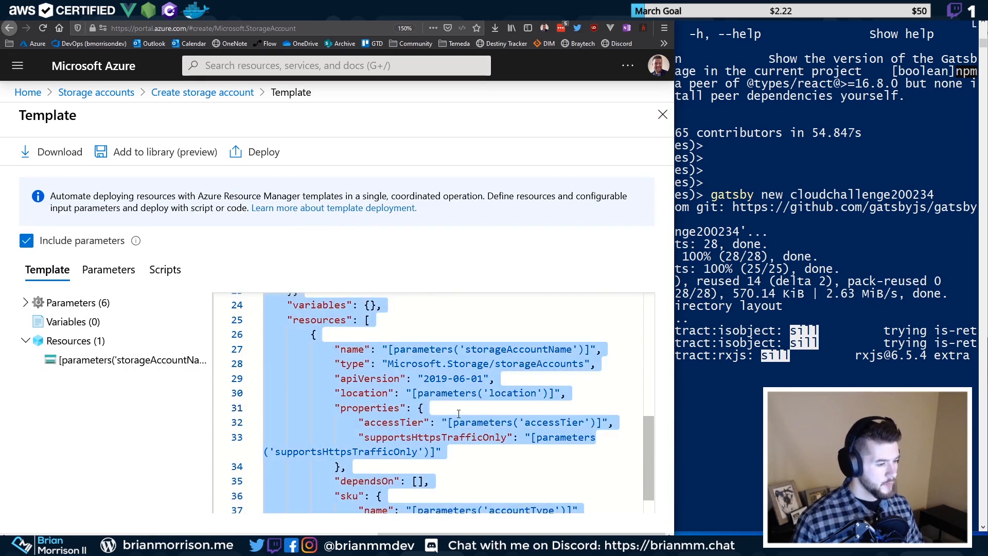
{"action": "scroll", "coordinate": [458, 413], "scroll_direction": "down", "scroll_amount": 2}
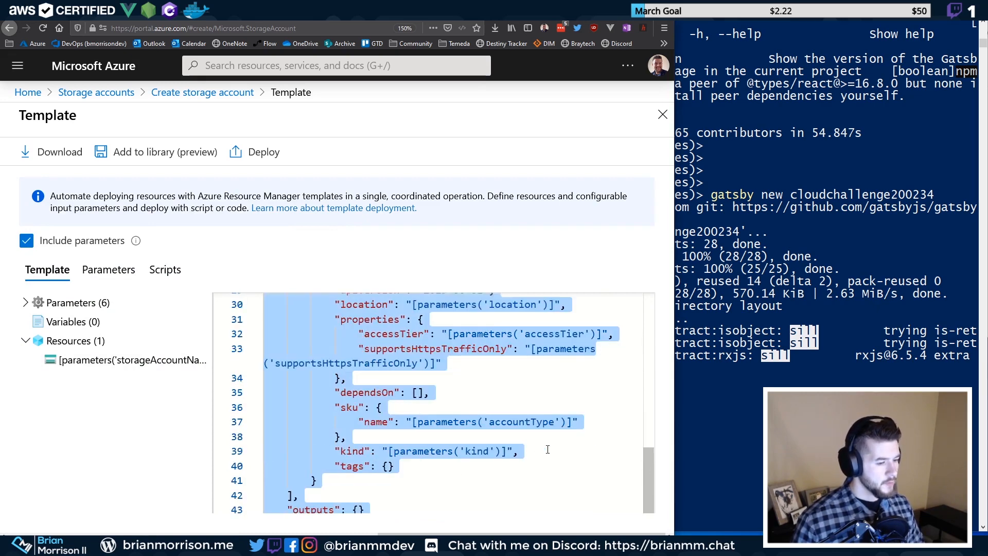
{"action": "scroll", "coordinate": [599, 420], "scroll_direction": "up", "scroll_amount": 7}
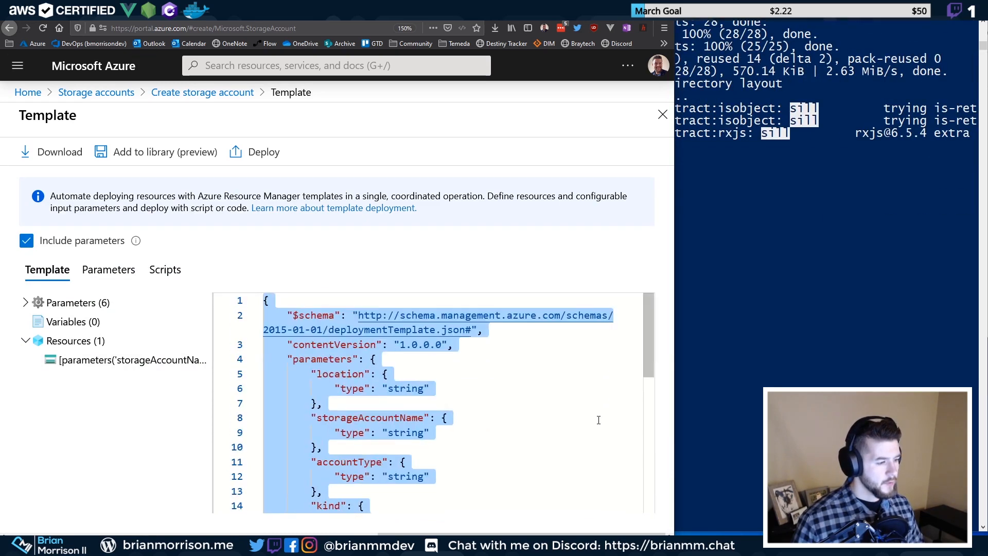
{"action": "left_click", "coordinate": [548, 412]}
{"action": "left_click", "coordinate": [324, 325]}
{"action": "key", "text": "ctrl+a"}
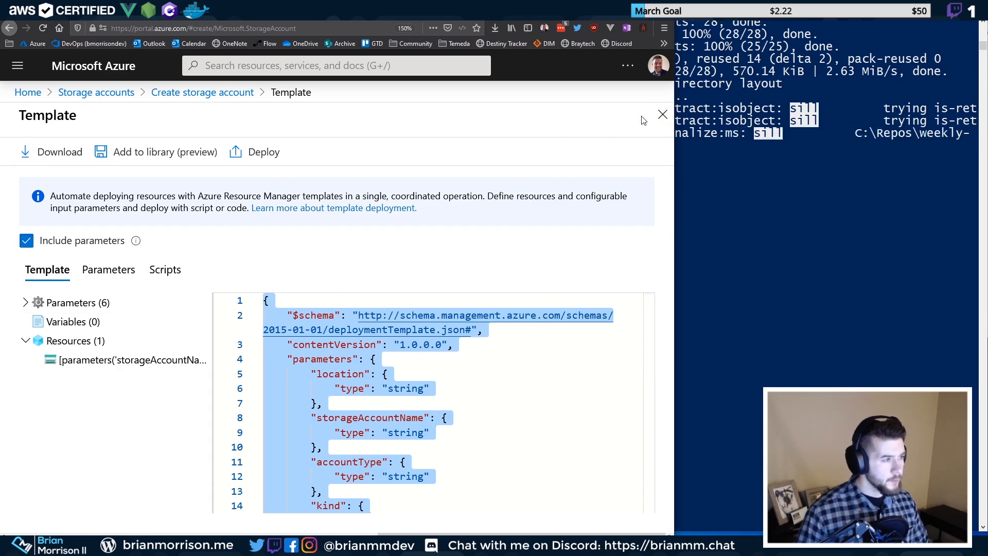
{"action": "left_click", "coordinate": [662, 114]}
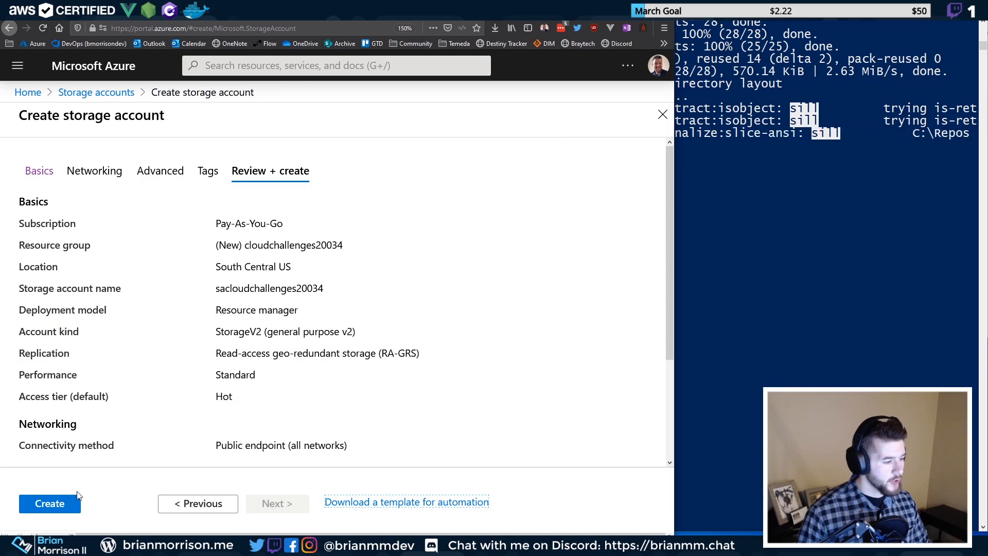
Create sacloudchallenges20034, follow the deployment until it succeeds, then open the new account
{"action": "left_click", "coordinate": [68, 504]}
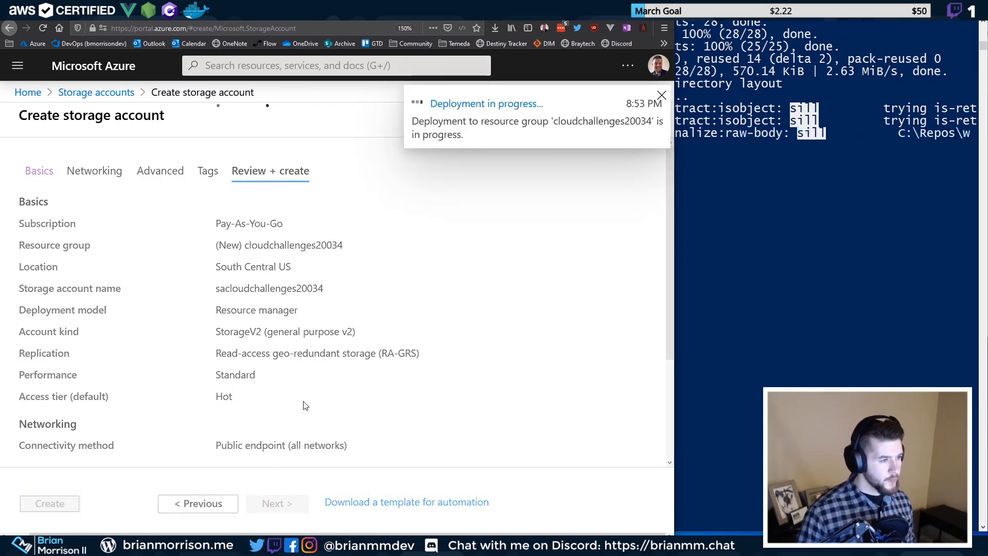
{"action": "left_click", "coordinate": [520, 105]}
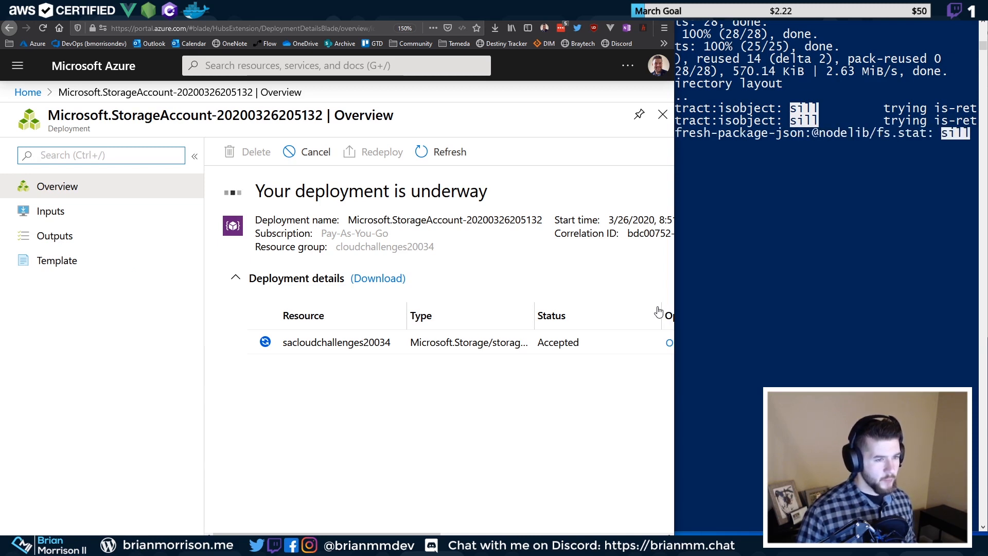
{"action": "left_click", "coordinate": [750, 88]}
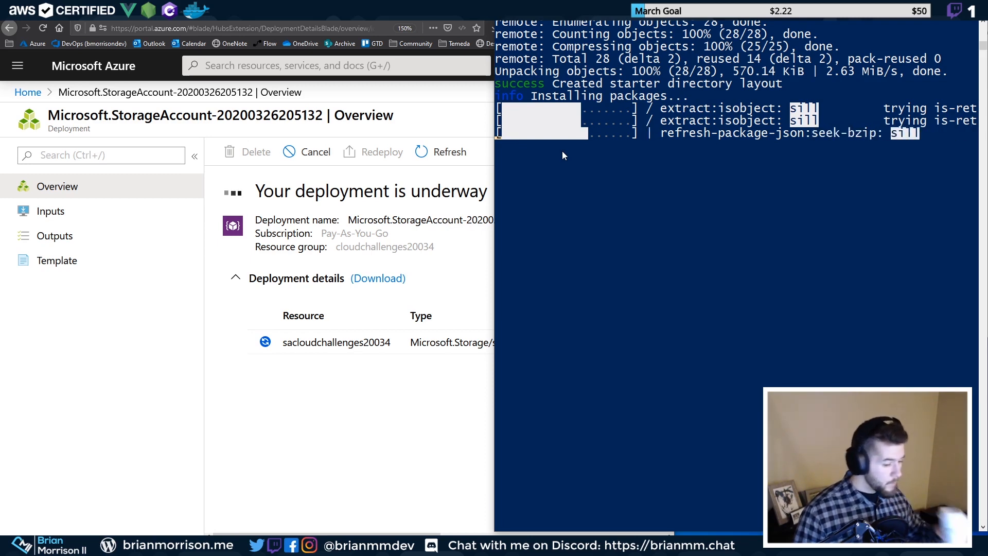
{"action": "left_click", "coordinate": [381, 359]}
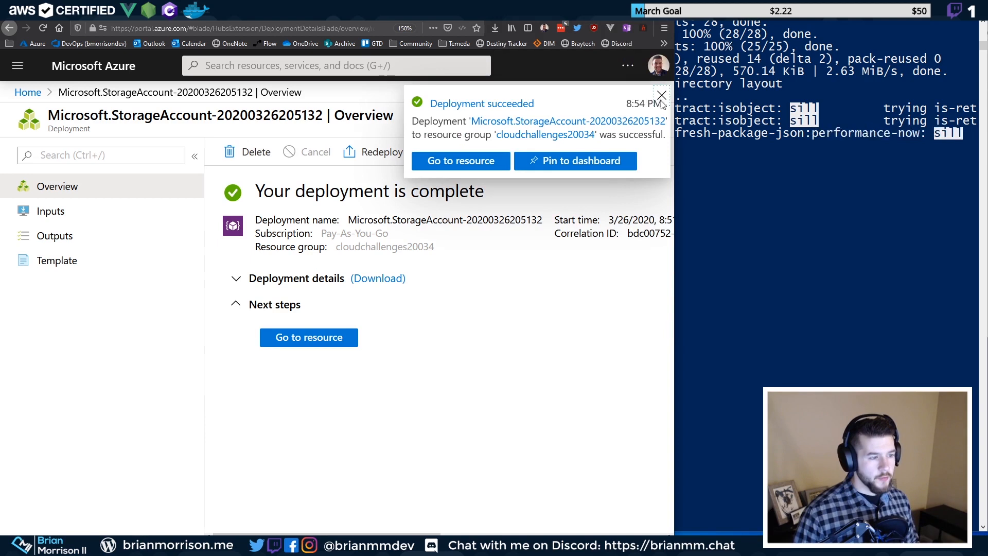
{"action": "left_click", "coordinate": [661, 96]}
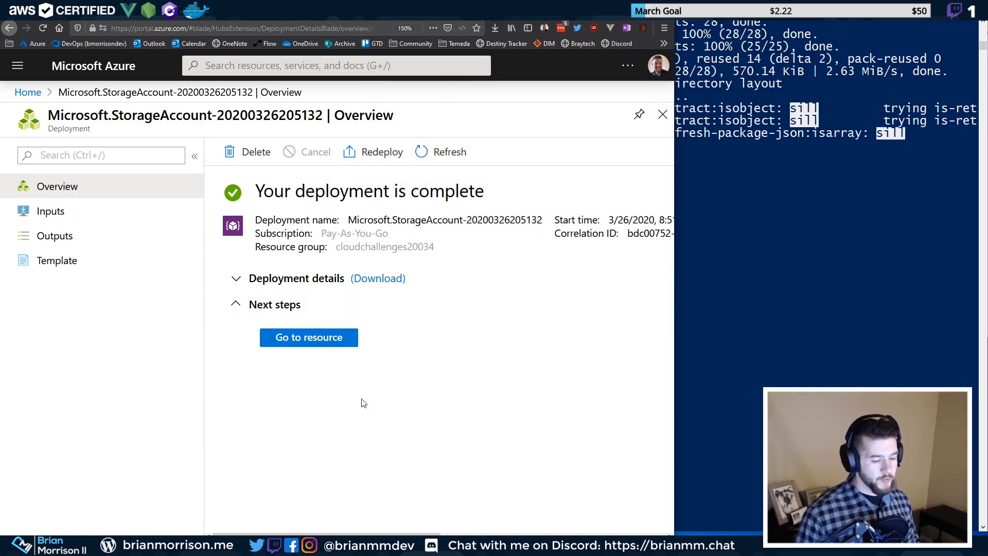
{"action": "left_click", "coordinate": [308, 338]}
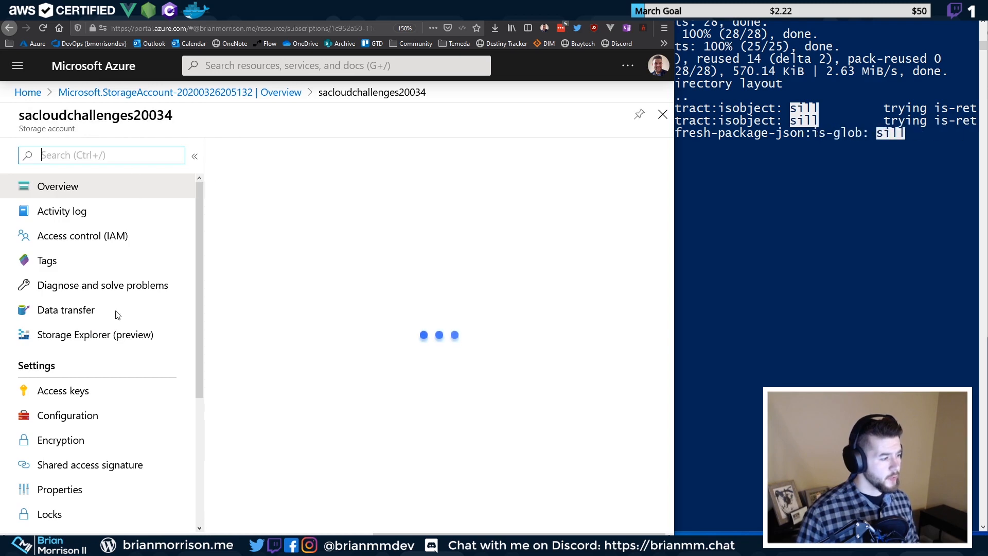
Enable static website hosting with index.html as index document and 404.html as error path
{"action": "scroll", "coordinate": [111, 375], "scroll_direction": "down", "scroll_amount": 5}
{"action": "scroll", "coordinate": [91, 374], "scroll_direction": "down", "scroll_amount": 2}
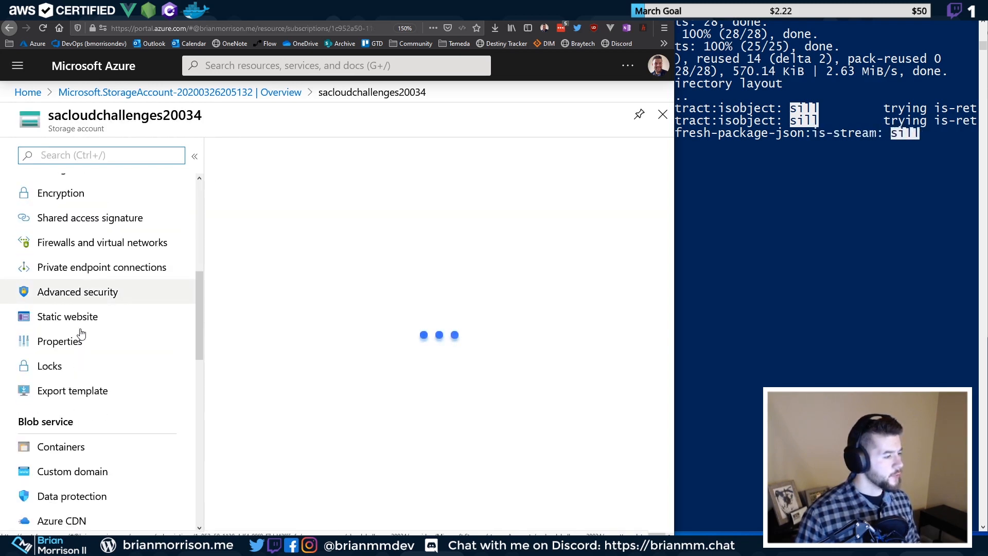
{"action": "left_click", "coordinate": [83, 318]}
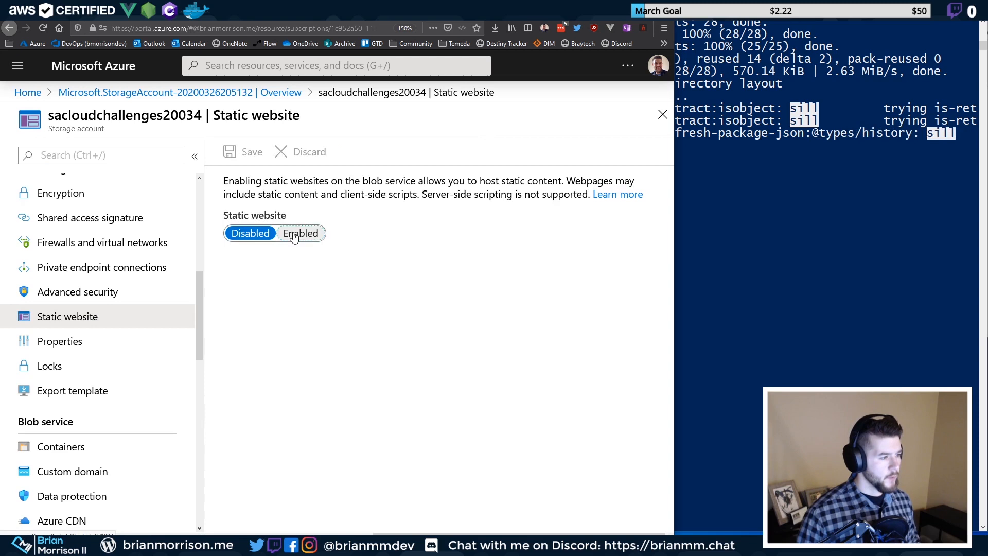
{"action": "left_click", "coordinate": [301, 233]}
{"action": "left_click", "coordinate": [323, 277]}
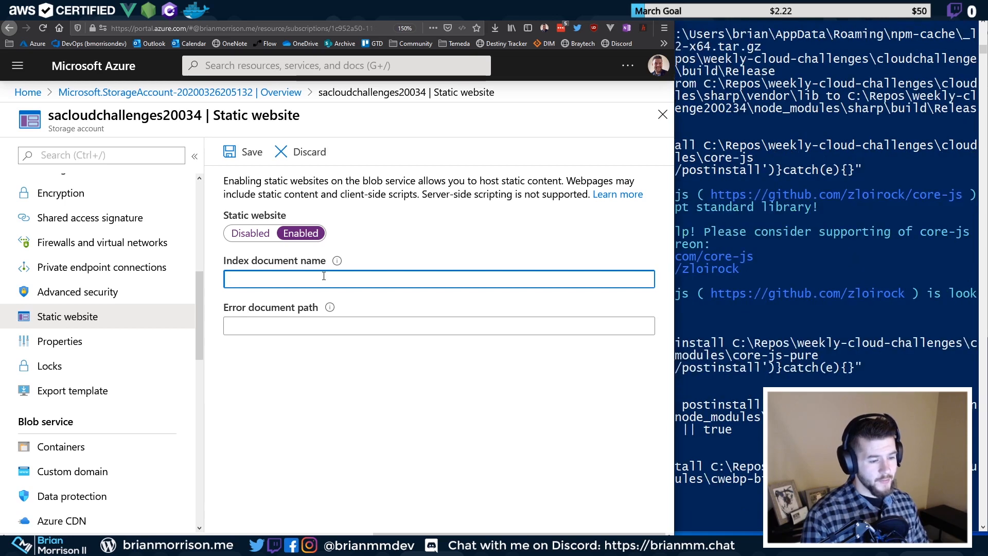
{"action": "type", "text": "x.html"}
{"action": "key", "text": "Tab"}
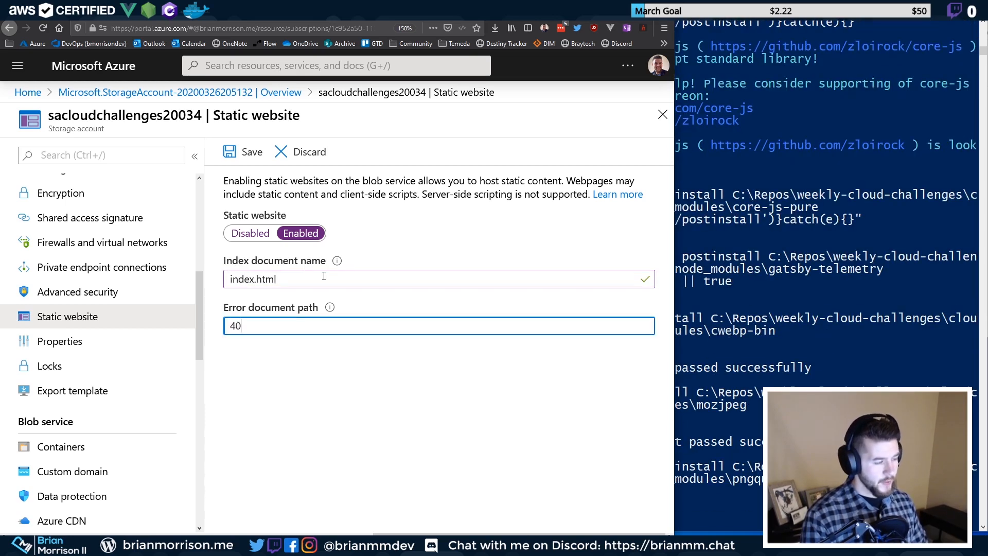
{"action": "type", "text": "404.html"}
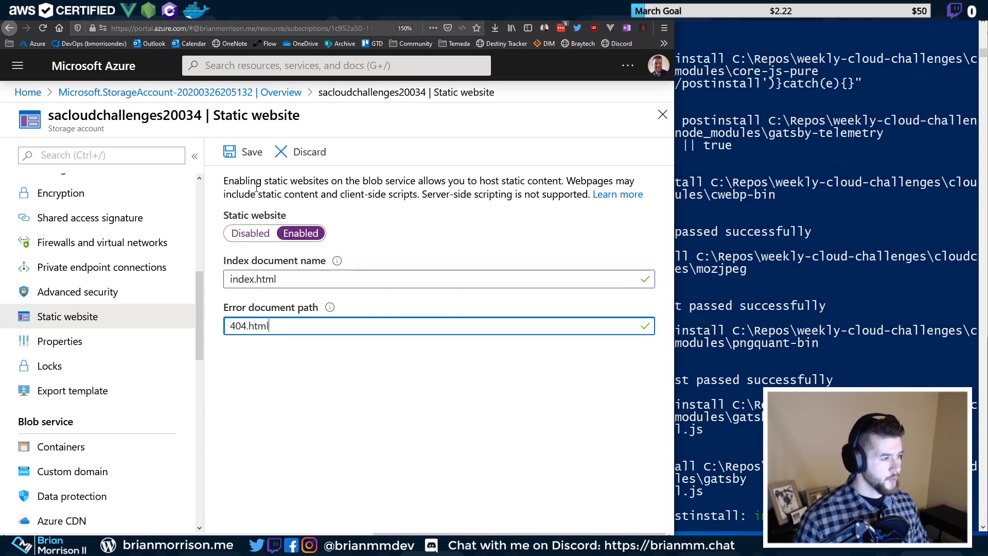
{"action": "left_click", "coordinate": [247, 162]}
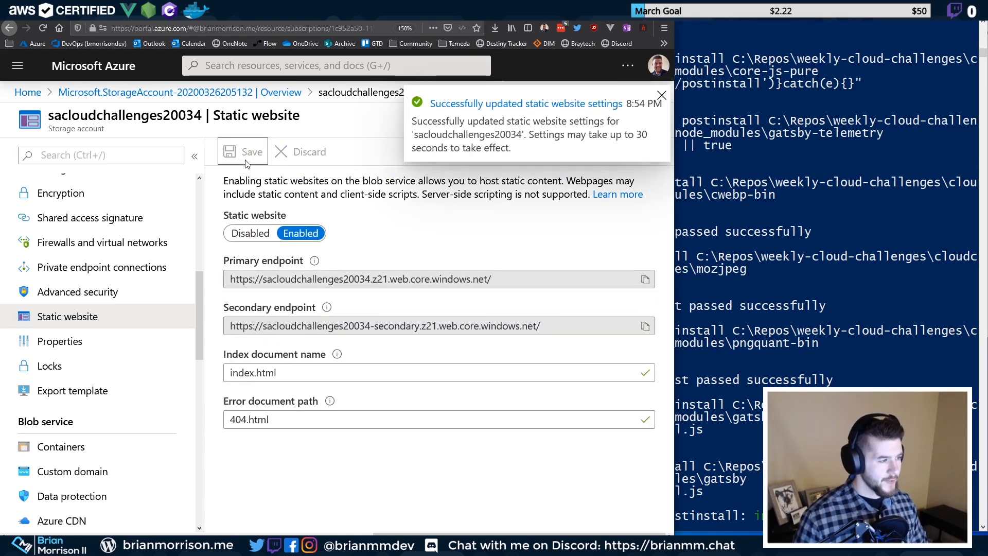
Dismiss the success notice, copy the primary endpoint URL, and check PowerShell's install progress
{"action": "left_click", "coordinate": [662, 96]}
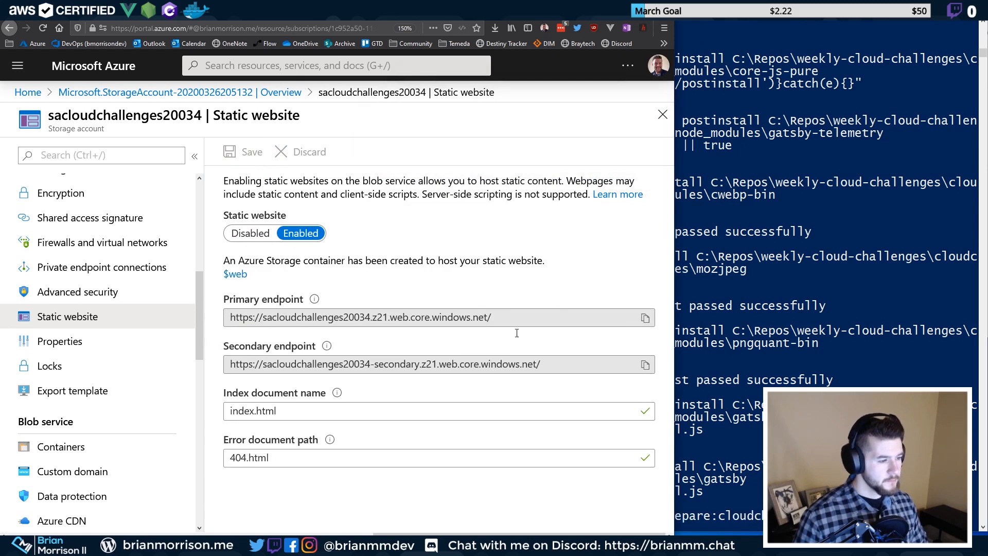
{"action": "left_click_drag", "start_coordinate": [498, 313], "coordinate": [201, 328]}
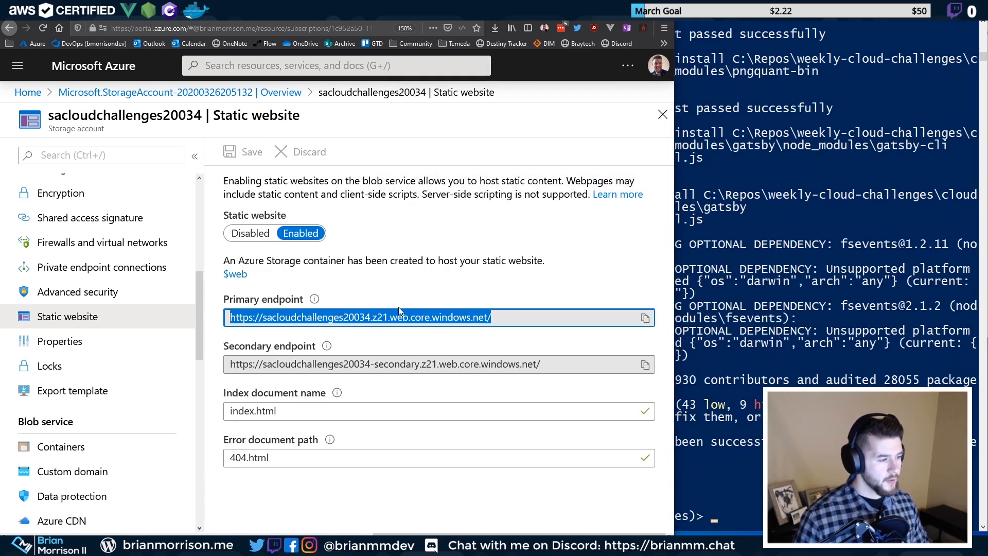
{"action": "left_click", "coordinate": [452, 310]}
{"action": "left_click_drag", "start_coordinate": [512, 314], "coordinate": [204, 321]}
{"action": "left_click", "coordinate": [447, 317]}
{"action": "left_click_drag", "start_coordinate": [496, 315], "coordinate": [205, 321]}
{"action": "left_click", "coordinate": [503, 310]}
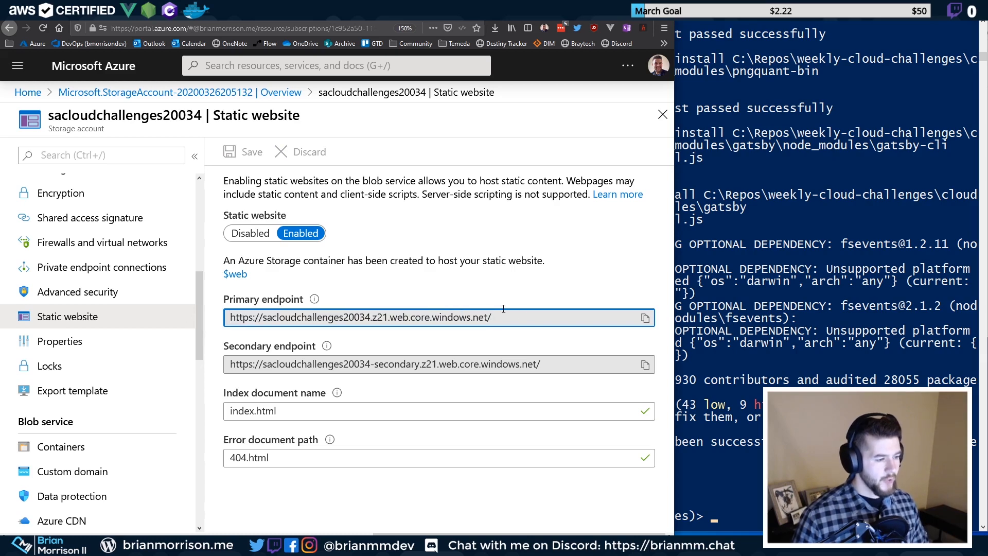
{"action": "left_click_drag", "start_coordinate": [503, 315], "coordinate": [298, 324]}
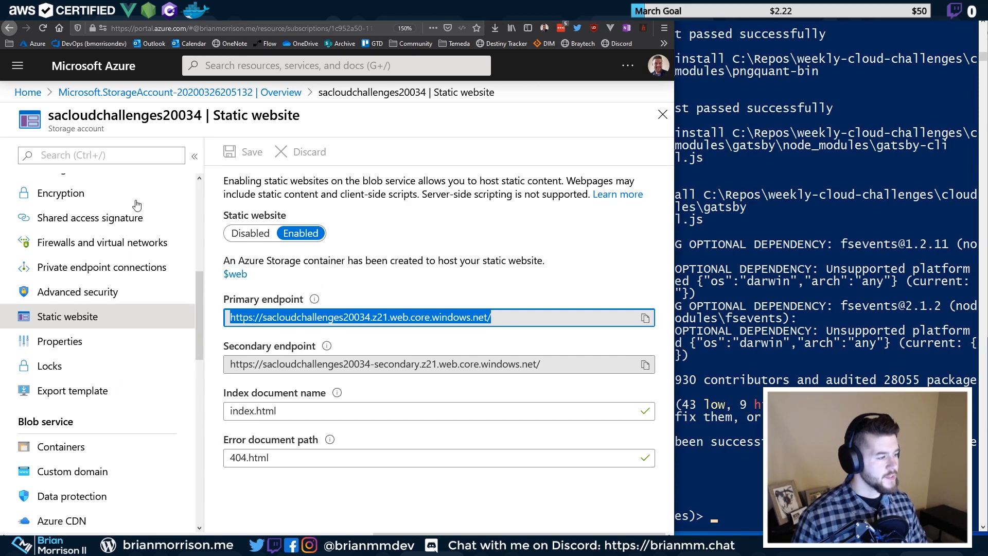
{"action": "left_click", "coordinate": [676, 299]}
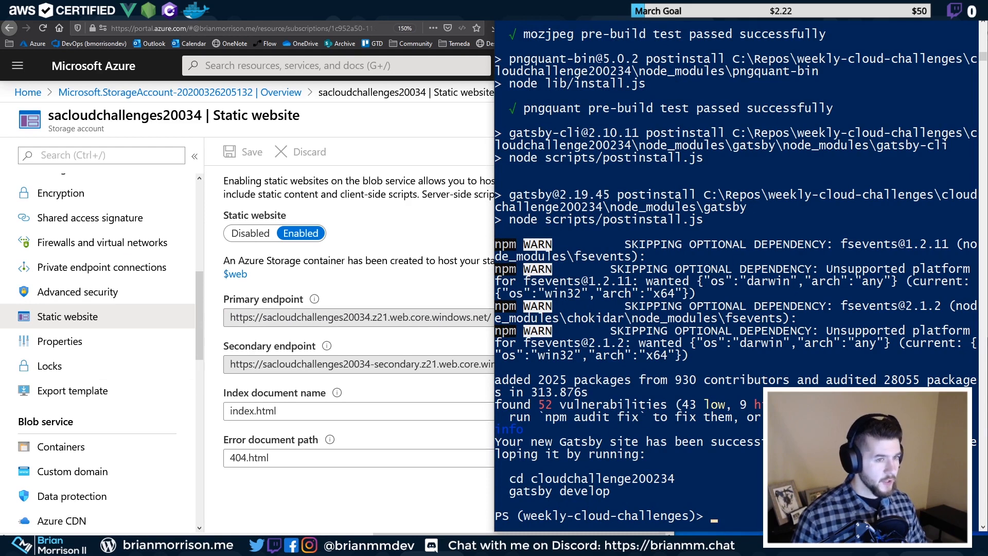
{"action": "key", "text": "alt+Tab"}
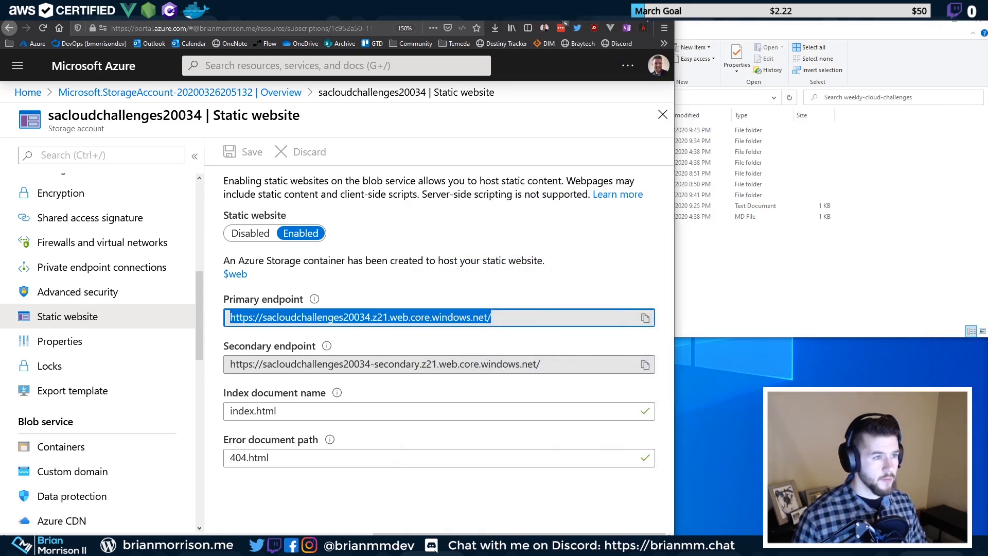
Rename the cloudchallenge200234 folder to '20.03.4 - Gatsby Azure DevOps'
{"action": "key", "text": "super+Up"}
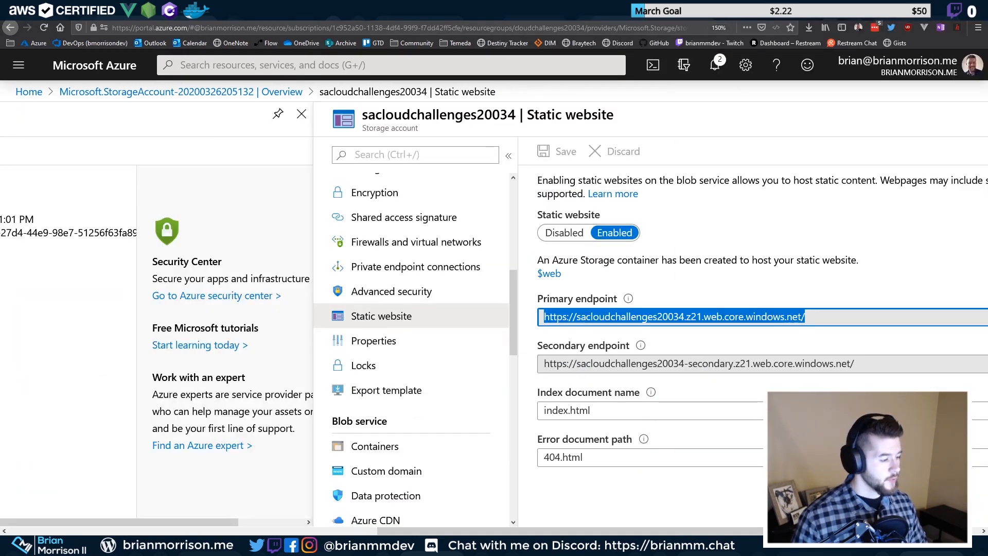
{"action": "key", "text": "alt+Tab"}
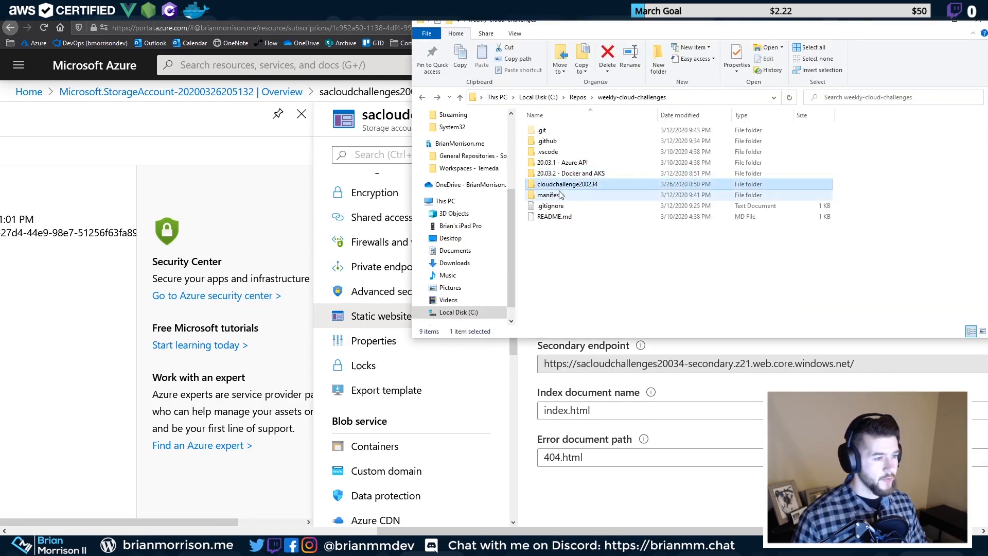
{"action": "key", "text": "F2"}
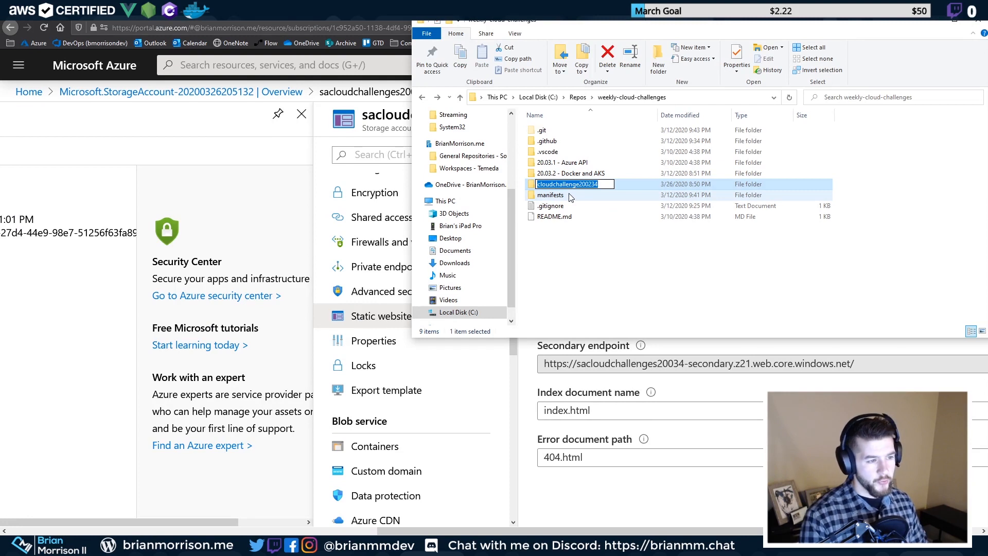
{"action": "type", "text": "20"}
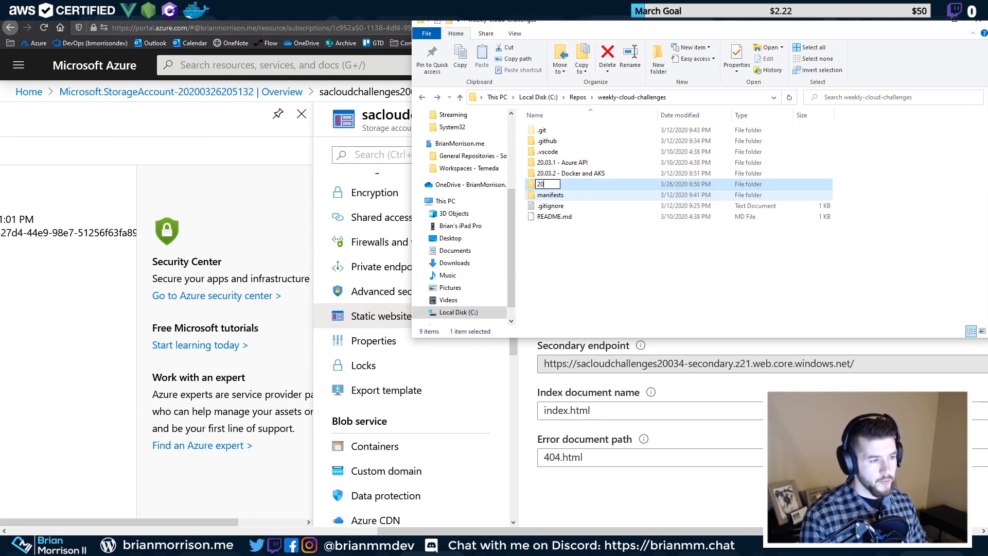
{"action": "type", "text": ".03.4 -"}
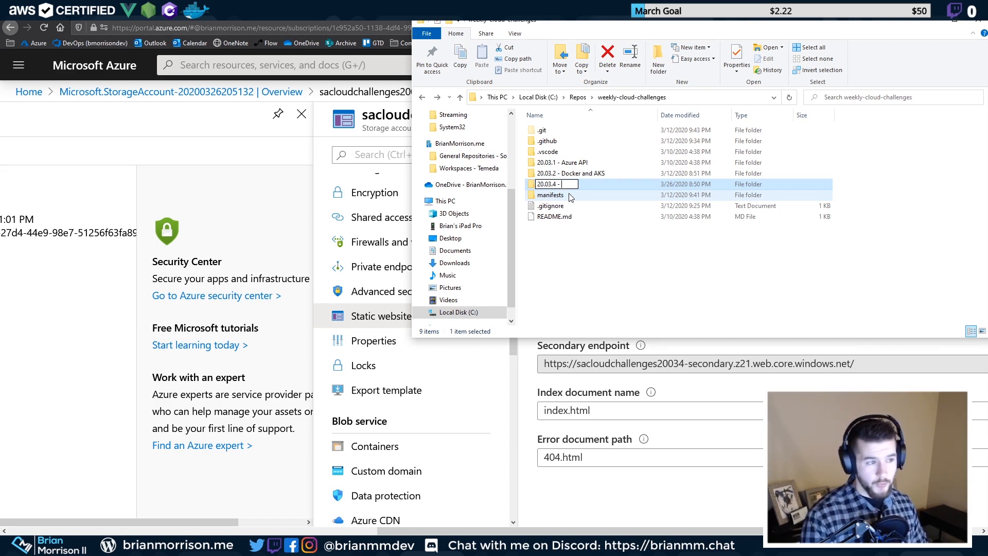
{"action": "type", "text": "Gatsby Azu"}
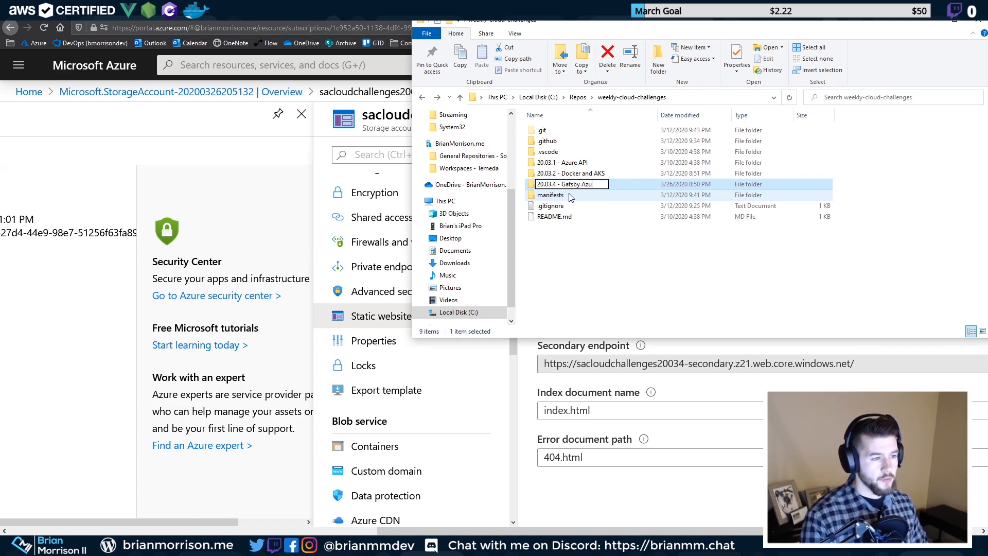
{"action": "type", "text": "re DevOps"}
{"action": "key", "text": "Return"}
{"action": "key", "text": "Return"}
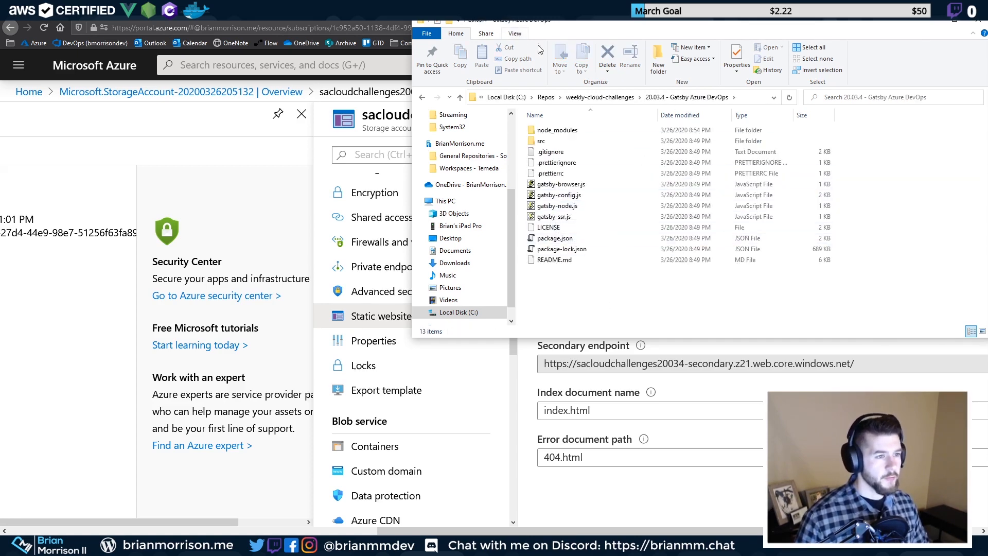
Check the generated Gatsby files, then open the folder in Visual Studio Code
{"action": "left_click", "coordinate": [515, 34]}
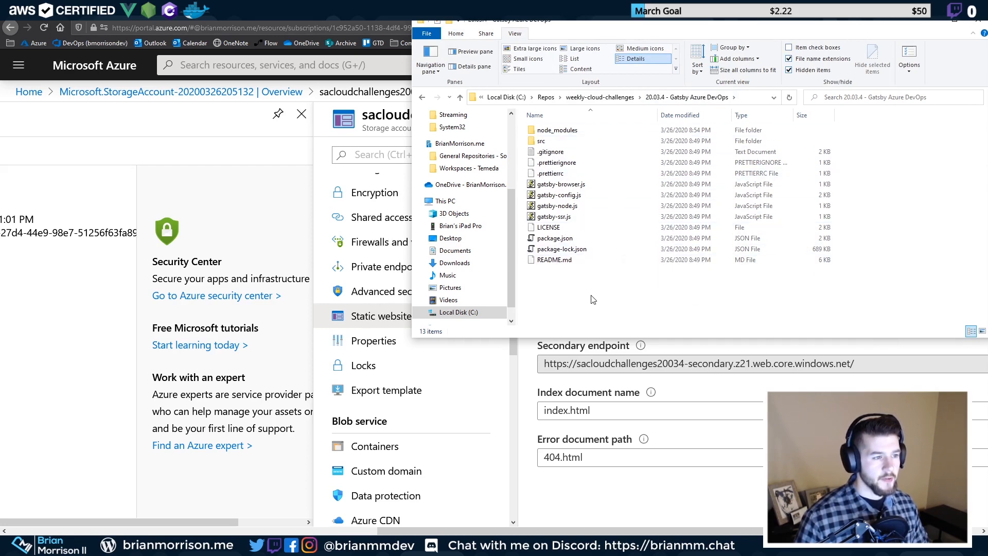
{"action": "left_click_drag", "start_coordinate": [593, 299], "coordinate": [532, 126]}
{"action": "left_click", "coordinate": [600, 245]}
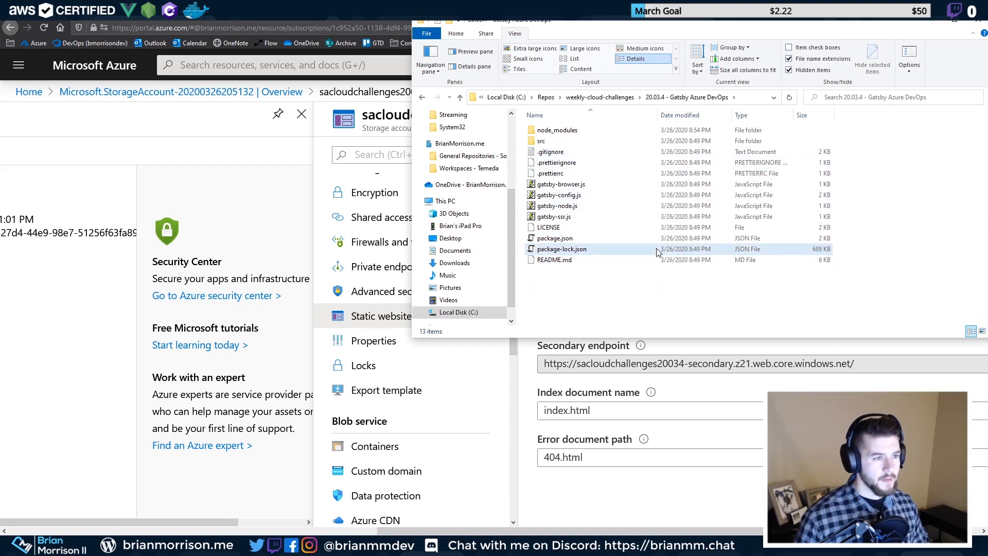
{"action": "key", "text": "alt+Left"}
{"action": "right_click", "coordinate": [593, 282], "text": "shift"}
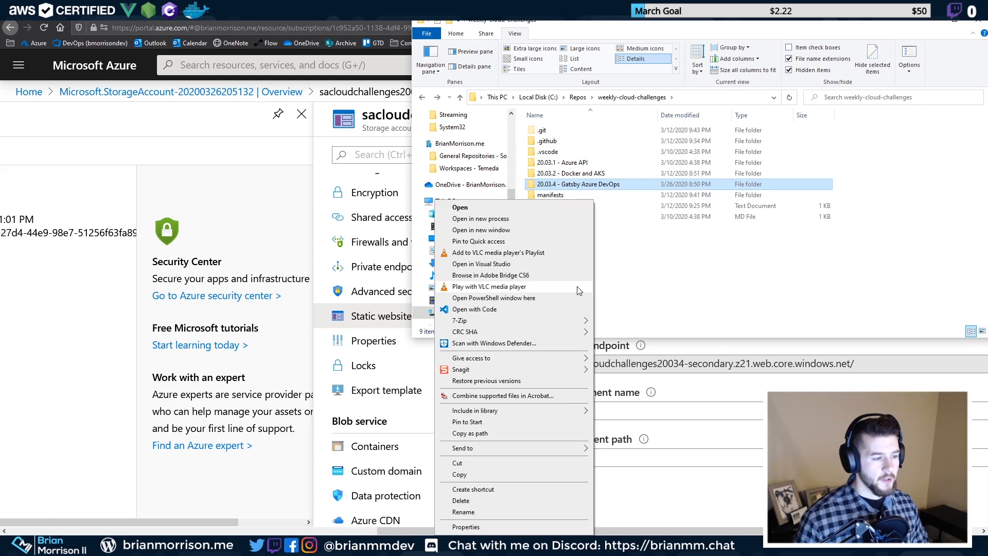
{"action": "left_click", "coordinate": [535, 309]}
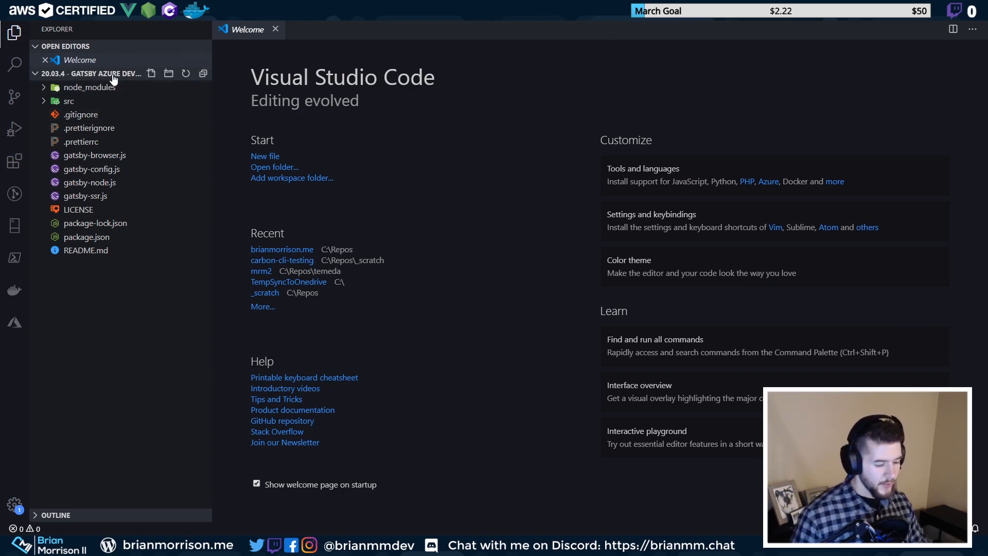
Look up the develop script in package.json alongside the integrated terminal
{"action": "key", "text": "ctrl+grave"}
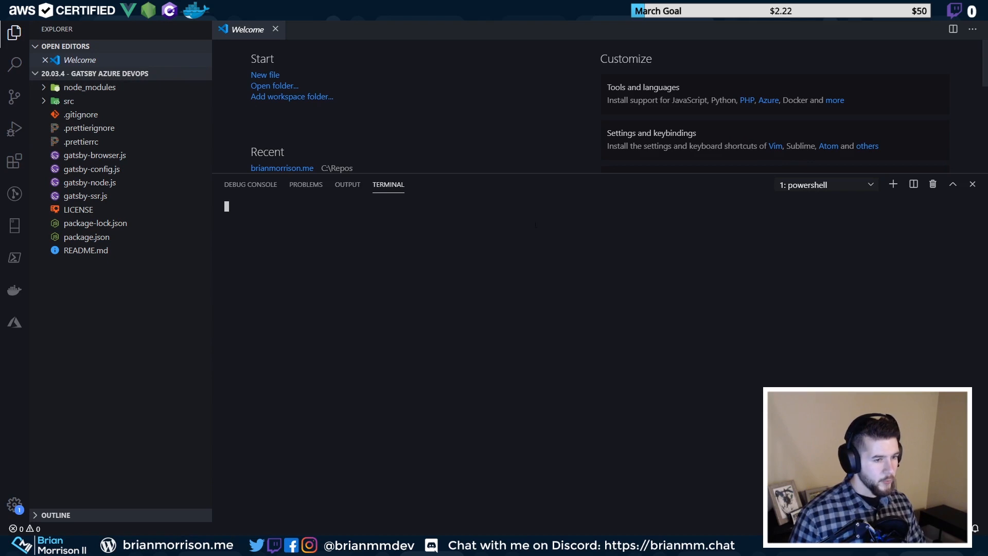
{"action": "type", "text": "g"}
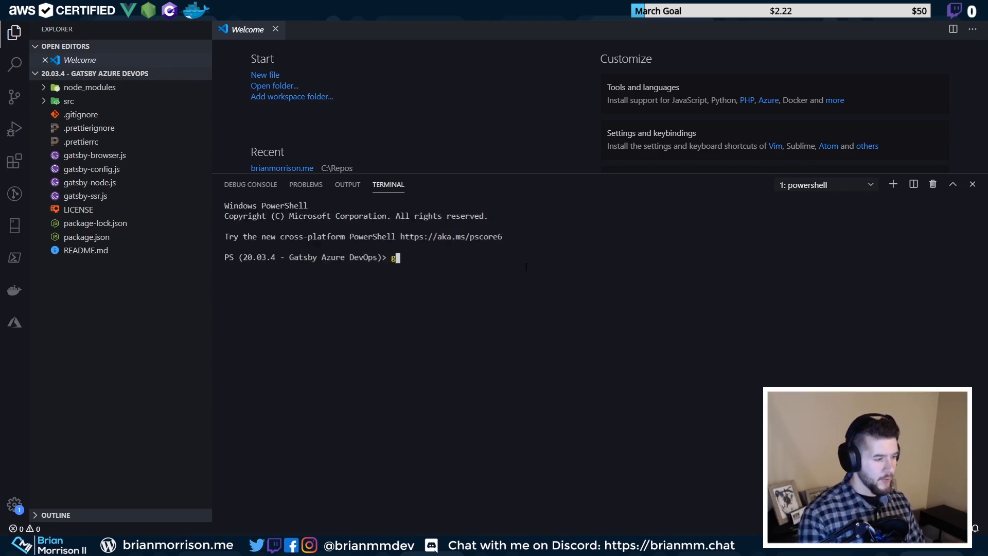
{"action": "type", "text": "pm run"}
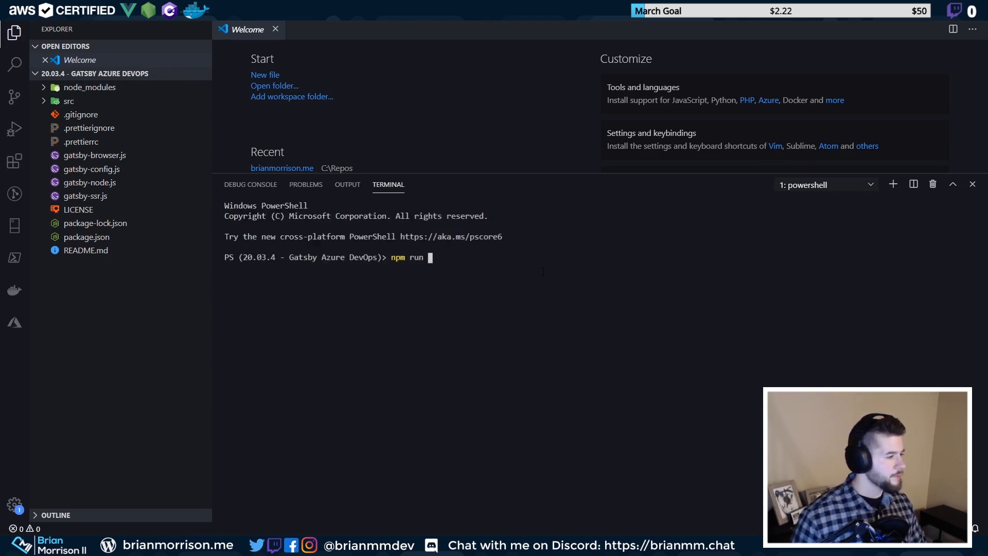
{"action": "left_click", "coordinate": [87, 236]}
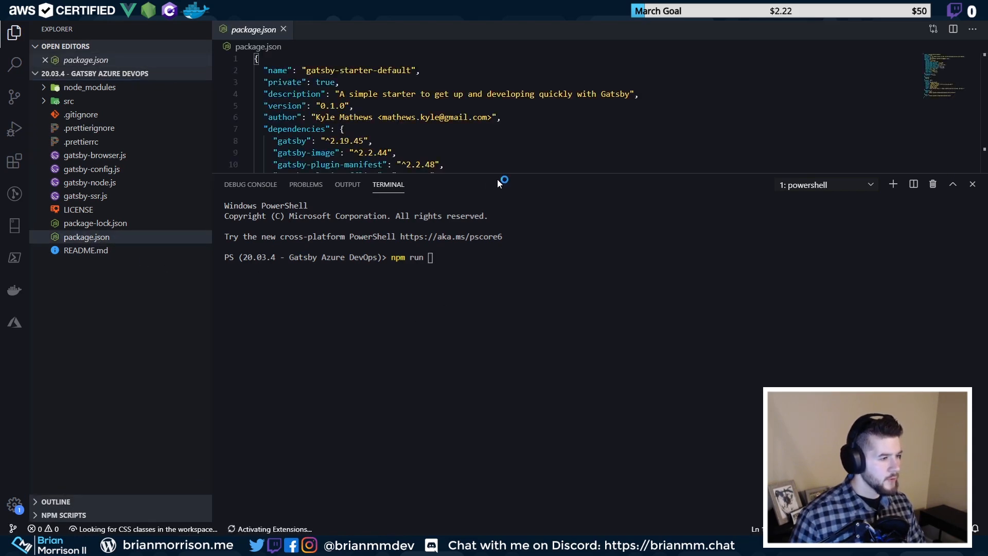
{"action": "left_click_drag", "start_coordinate": [500, 174], "coordinate": [500, 399]}
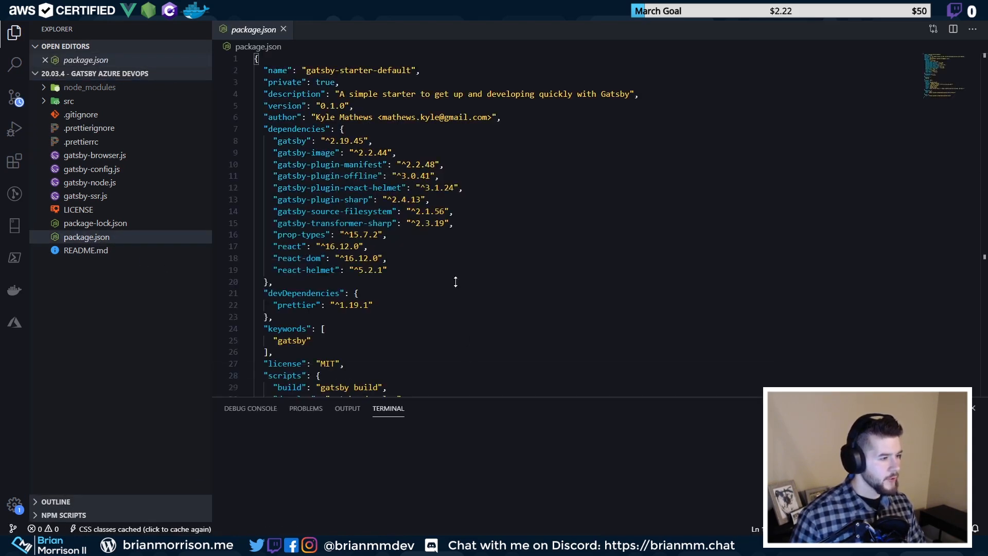
{"action": "scroll", "coordinate": [360, 268], "scroll_direction": "down", "scroll_amount": 4}
{"action": "left_click", "coordinate": [278, 264]}
{"action": "left_click", "coordinate": [283, 276]}
{"action": "left_click_drag", "start_coordinate": [278, 276], "coordinate": [397, 275]}
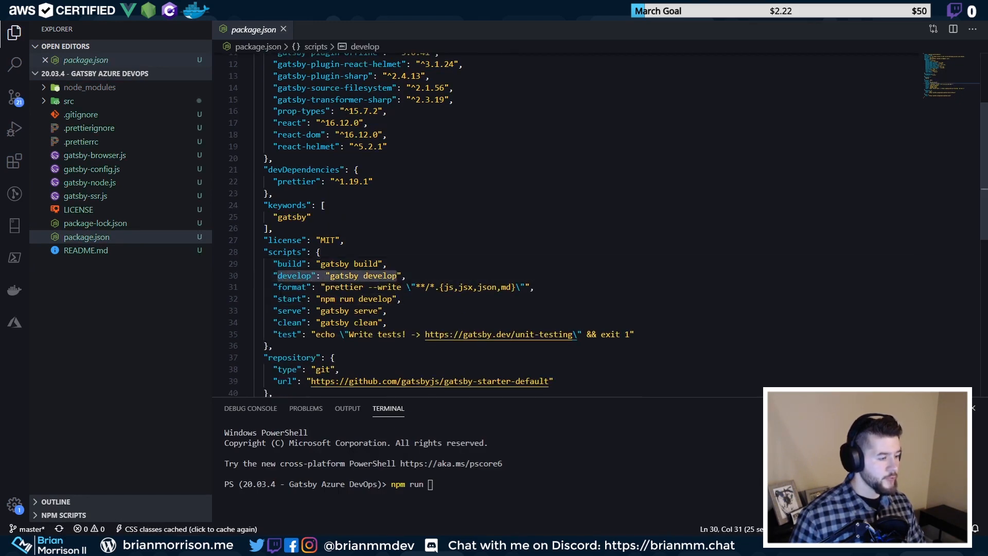
Run npm run develop and answer Y to serve the site on another port
{"action": "left_click", "coordinate": [447, 492]}
{"action": "type", "text": "npm run develop"}
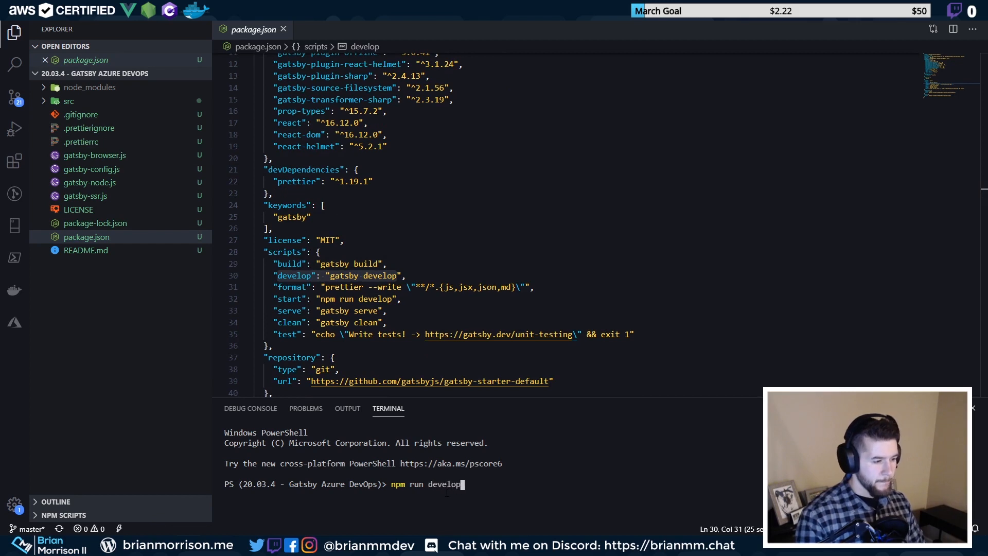
{"action": "key", "text": "Return"}
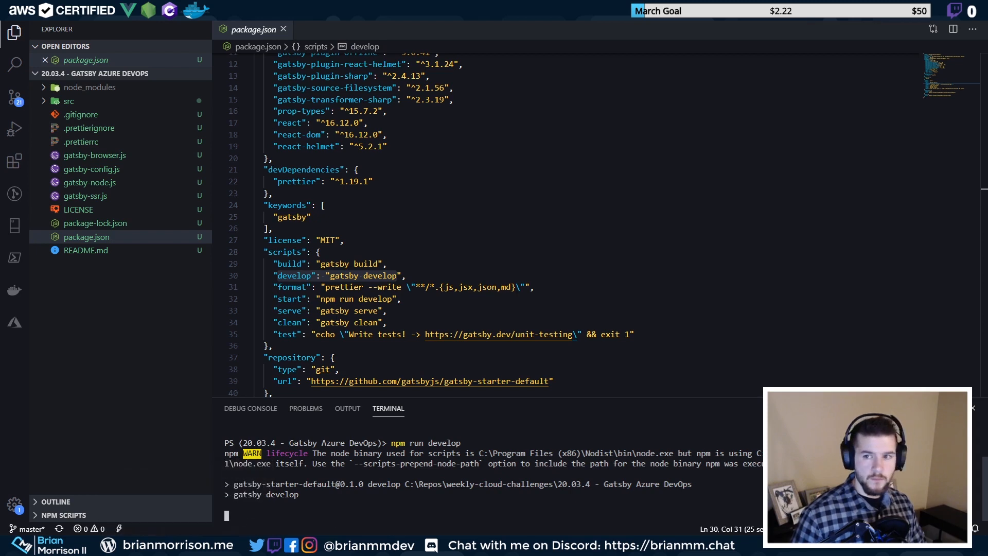
{"action": "left_click", "coordinate": [952, 408]}
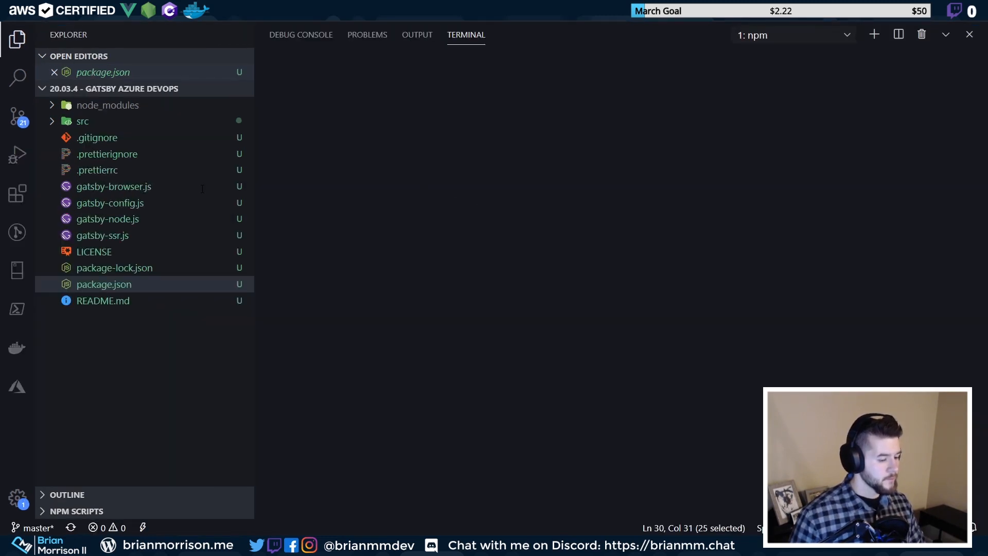
{"action": "key", "text": "ctrl+="}
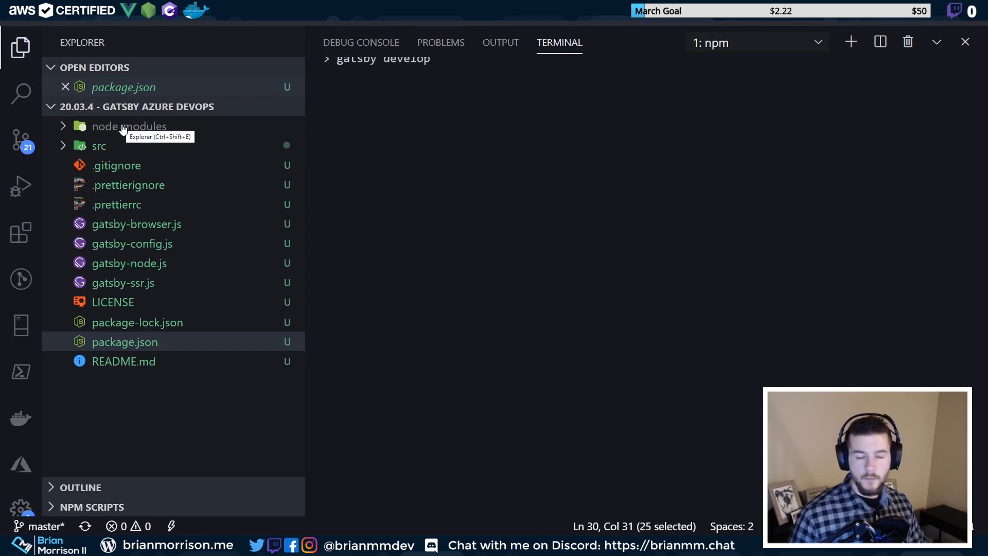
{"action": "left_click", "coordinate": [23, 47]}
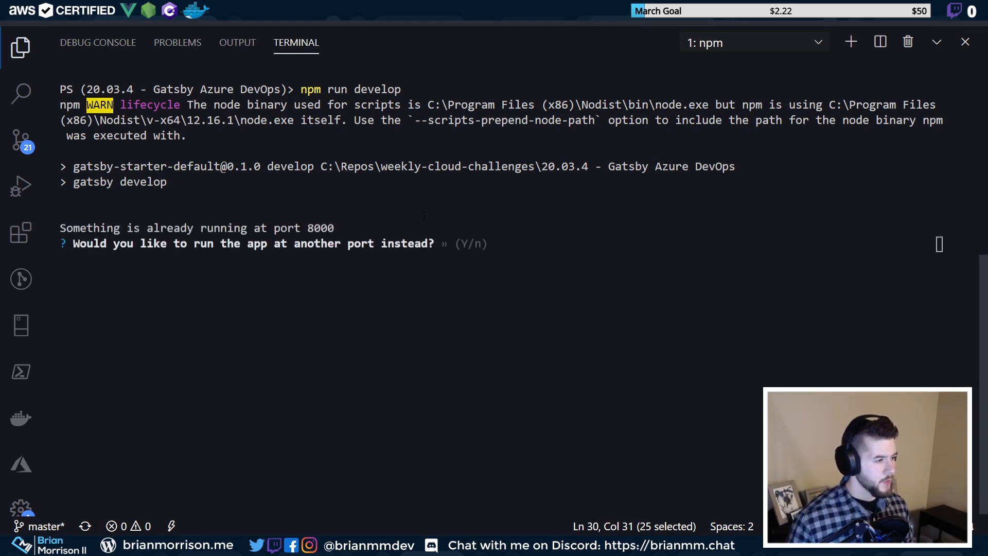
{"action": "left_click", "coordinate": [519, 221]}
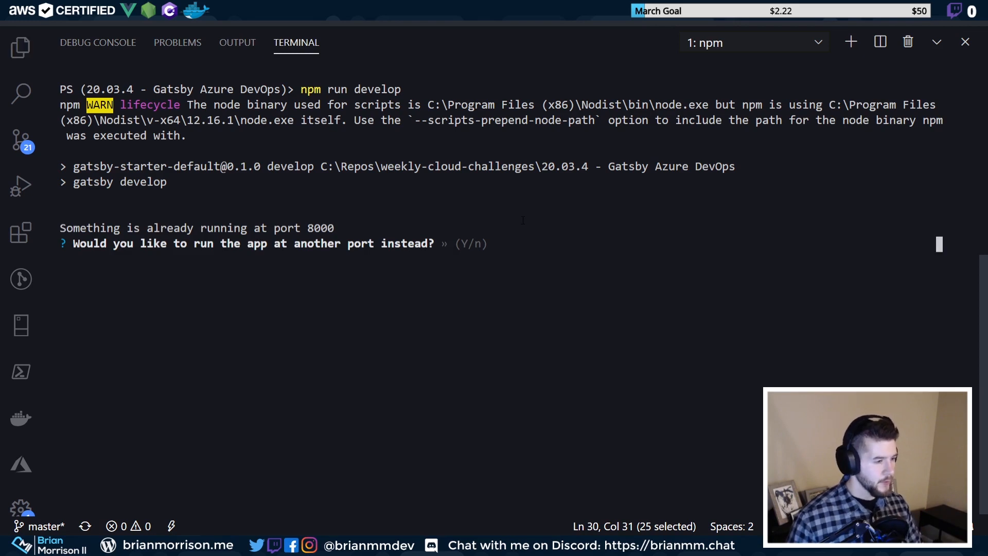
{"action": "key", "text": "y"}
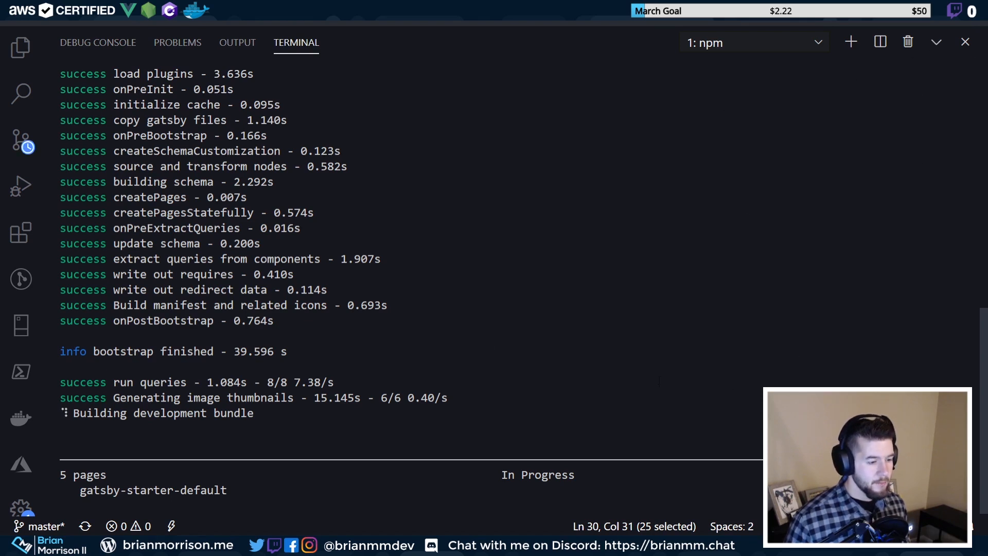
Resize the editor and terminal and confirm the development bundle built successfully
{"action": "left_click", "coordinate": [936, 42]}
{"action": "left_click_drag", "start_coordinate": [533, 336], "coordinate": [517, 422]}
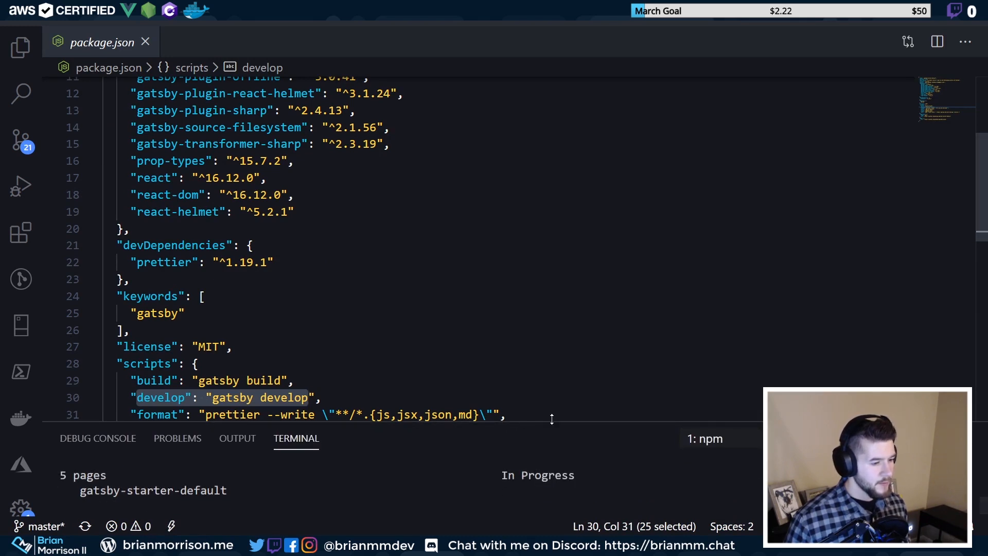
{"action": "left_click_drag", "start_coordinate": [549, 418], "coordinate": [552, 409]}
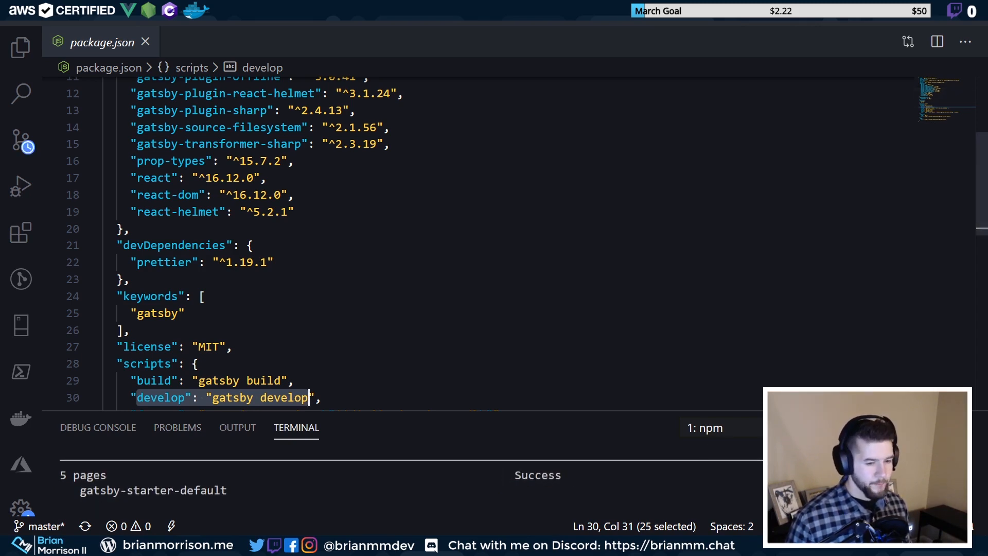
{"action": "left_click", "coordinate": [937, 427]}
{"action": "scroll", "coordinate": [484, 273], "scroll_direction": "up", "scroll_amount": 5}
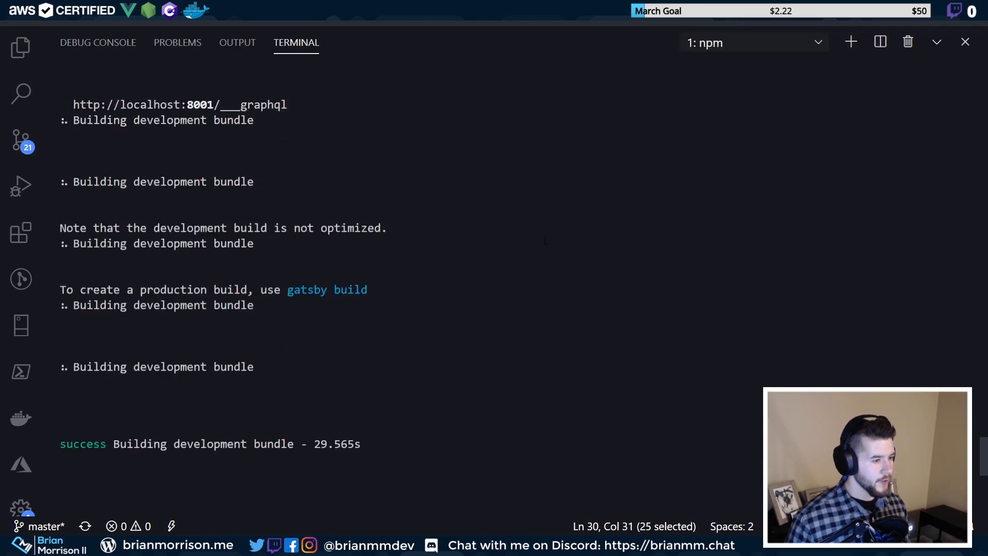
{"action": "scroll", "coordinate": [512, 367], "scroll_direction": "down", "scroll_amount": 3}
{"action": "double_click", "coordinate": [538, 279]}
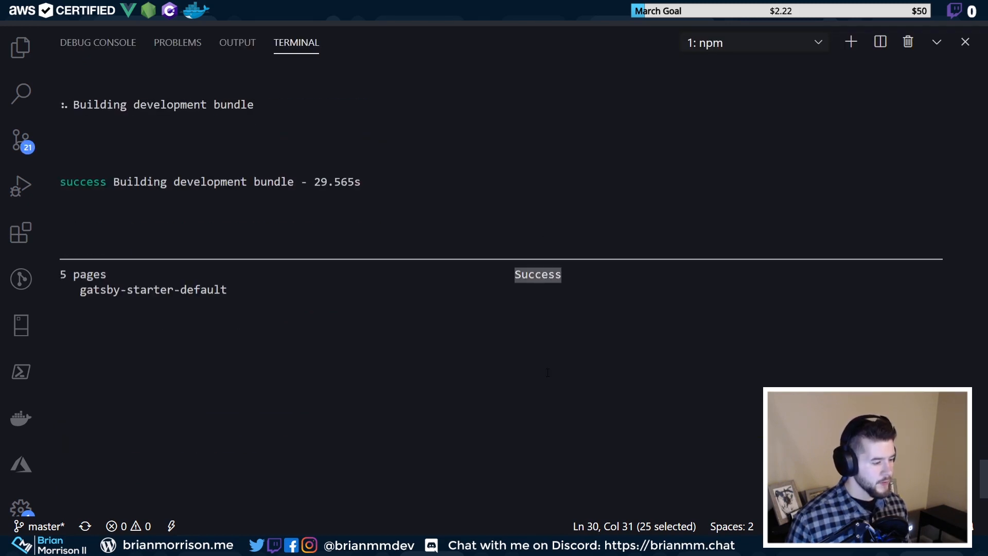
{"action": "left_click", "coordinate": [514, 349]}
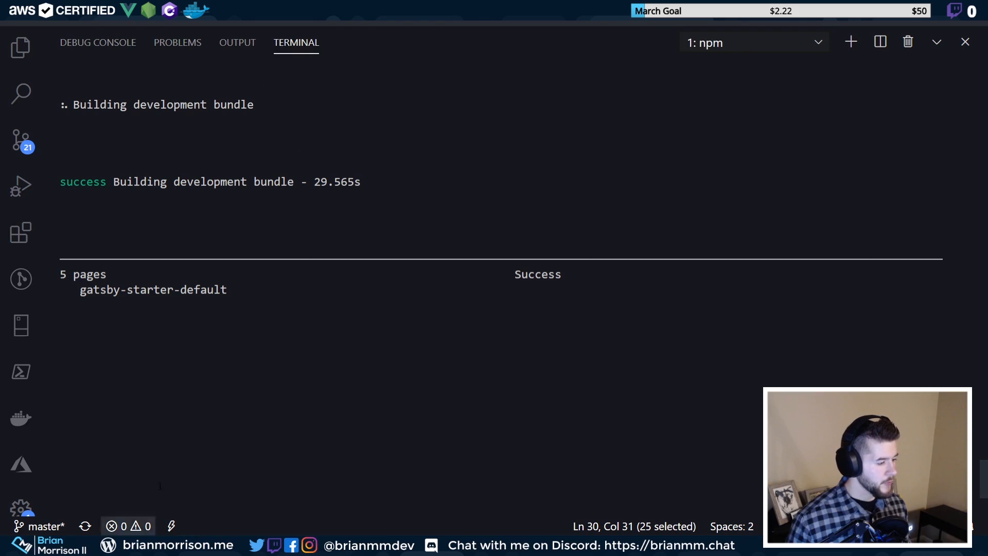
Open a new Firefox window next to the code editor
{"action": "right_click", "coordinate": [138, 546]}
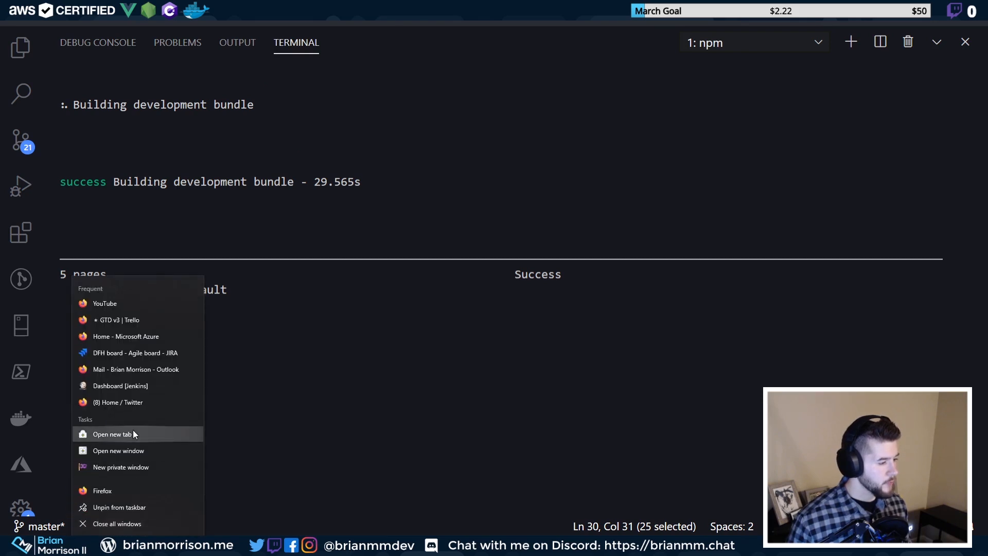
{"action": "left_click", "coordinate": [156, 449]}
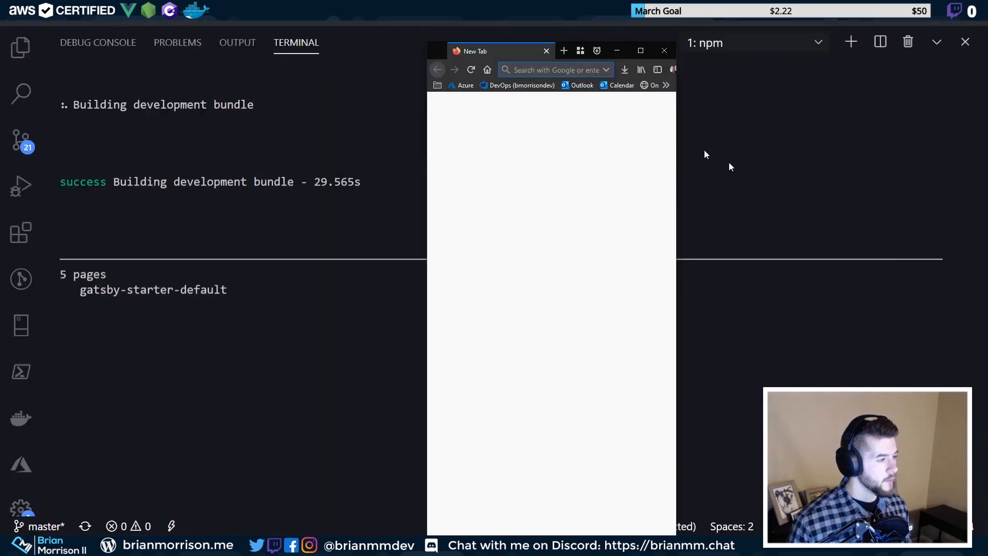
{"action": "left_click_drag", "start_coordinate": [552, 57], "coordinate": [728, 165]}
{"action": "left_click", "coordinate": [561, 277]}
{"action": "scroll", "coordinate": [649, 455], "scroll_direction": "up", "scroll_amount": 4}
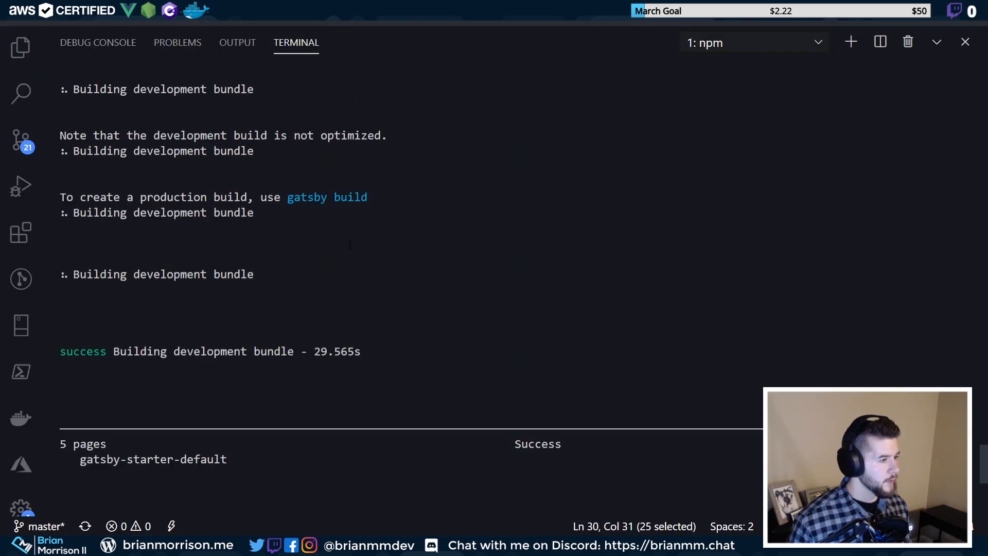
{"action": "scroll", "coordinate": [349, 244], "scroll_direction": "up", "scroll_amount": 8}
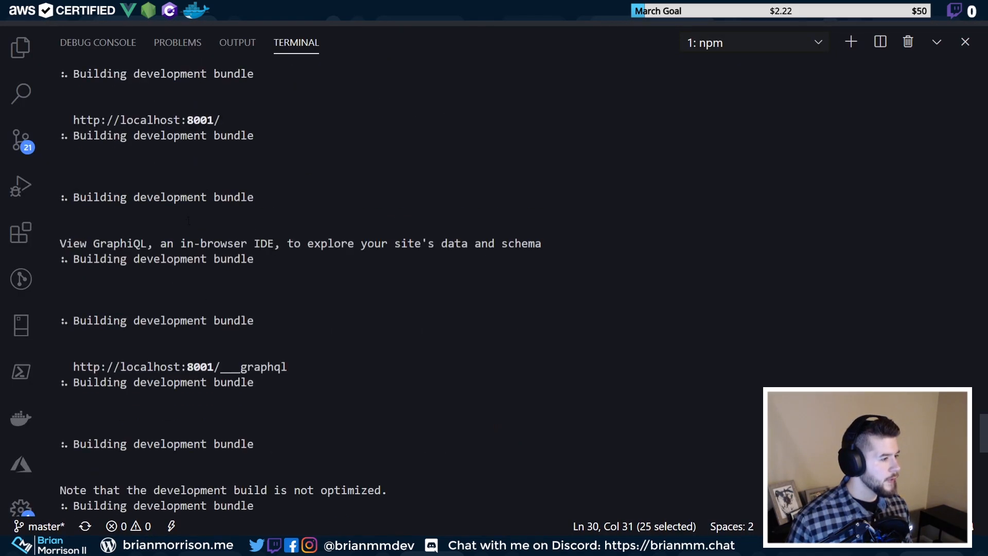
{"action": "scroll", "coordinate": [236, 322], "scroll_direction": "down", "scroll_amount": 4}
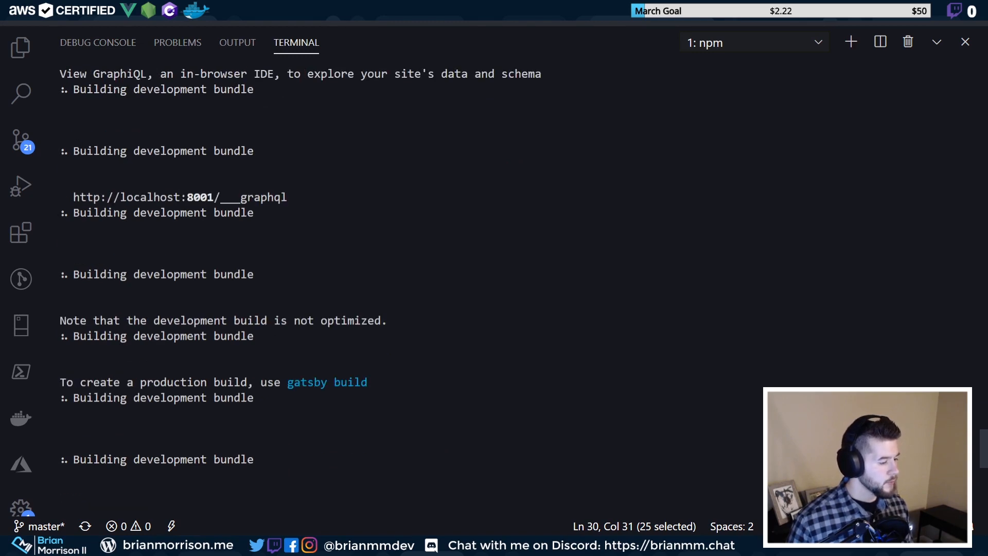
{"action": "mouse_move", "coordinate": [168, 520]}
{"action": "left_click", "coordinate": [201, 498]}
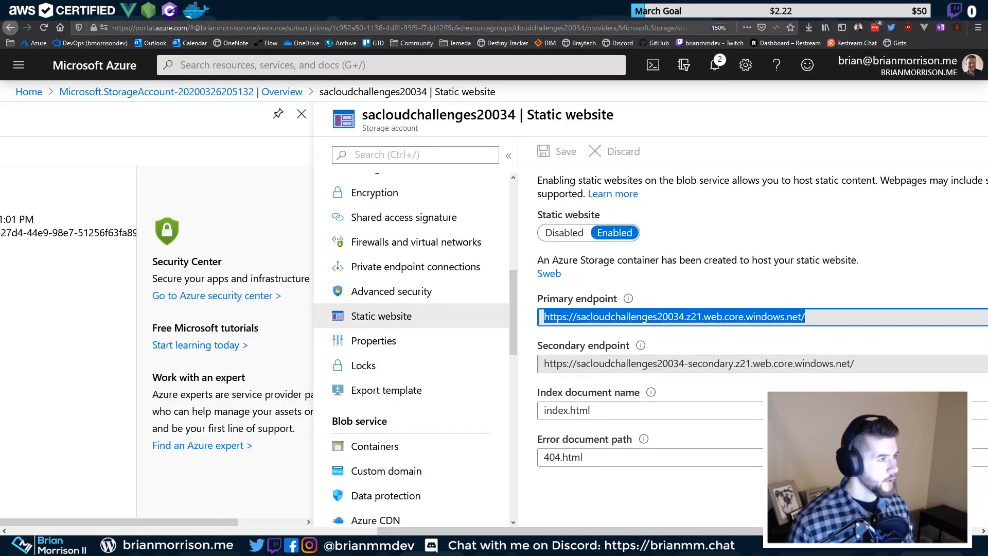
Load localhost:8001 in a new tab, close the stray empty window, and return to VS Code
{"action": "key", "text": "ctrl+t"}
{"action": "type", "text": "localhost:8001"}
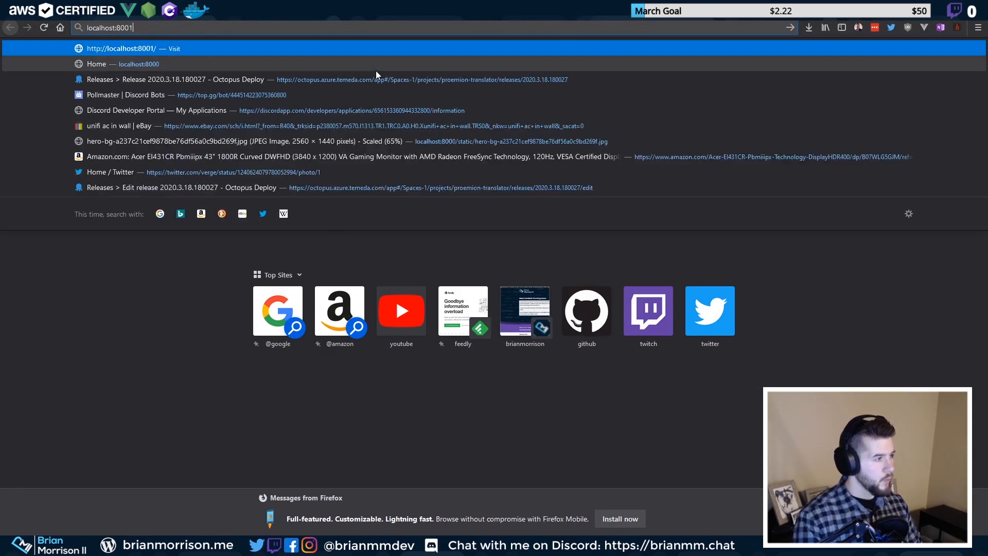
{"action": "key", "text": "Return"}
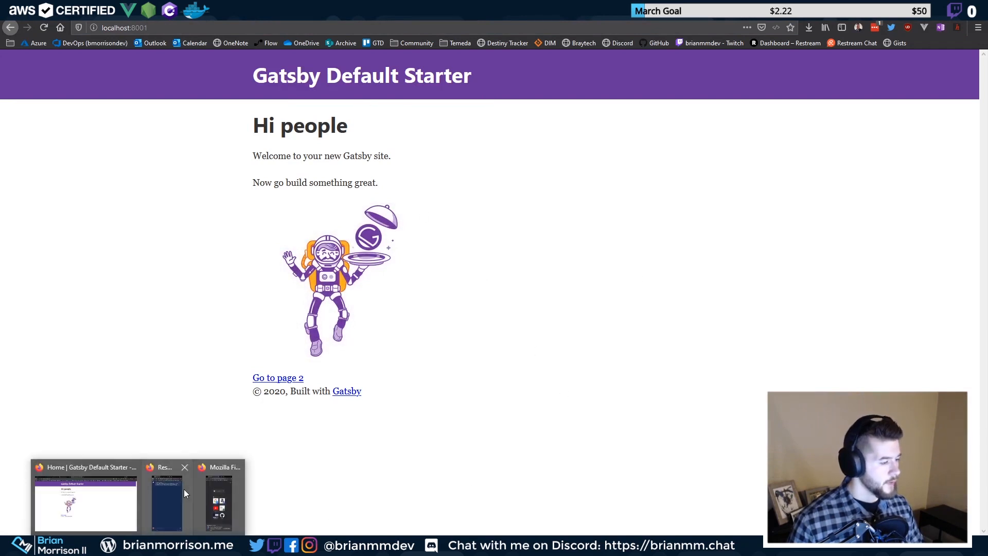
{"action": "left_click", "coordinate": [206, 486]}
{"action": "left_click", "coordinate": [840, 158]}
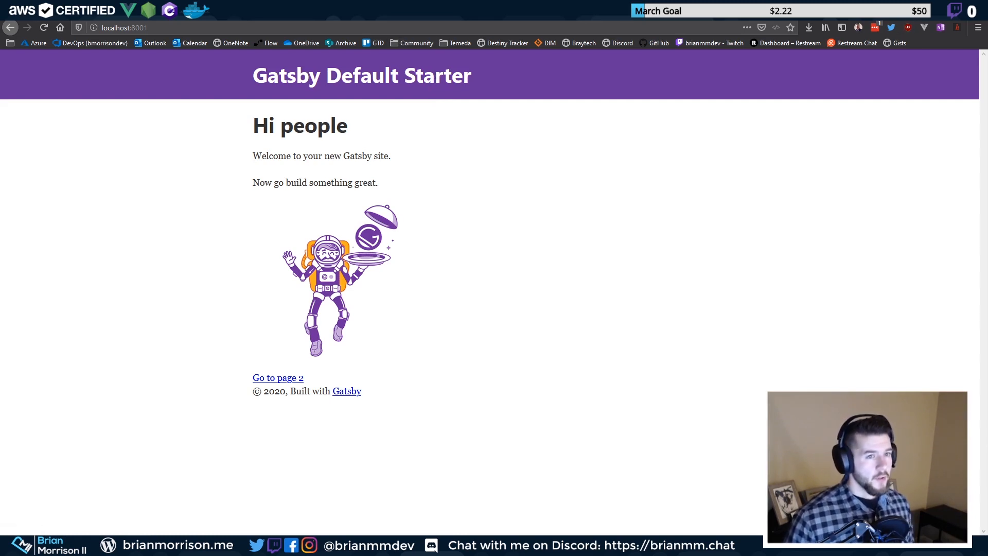
{"action": "key", "text": "alt+Tab"}
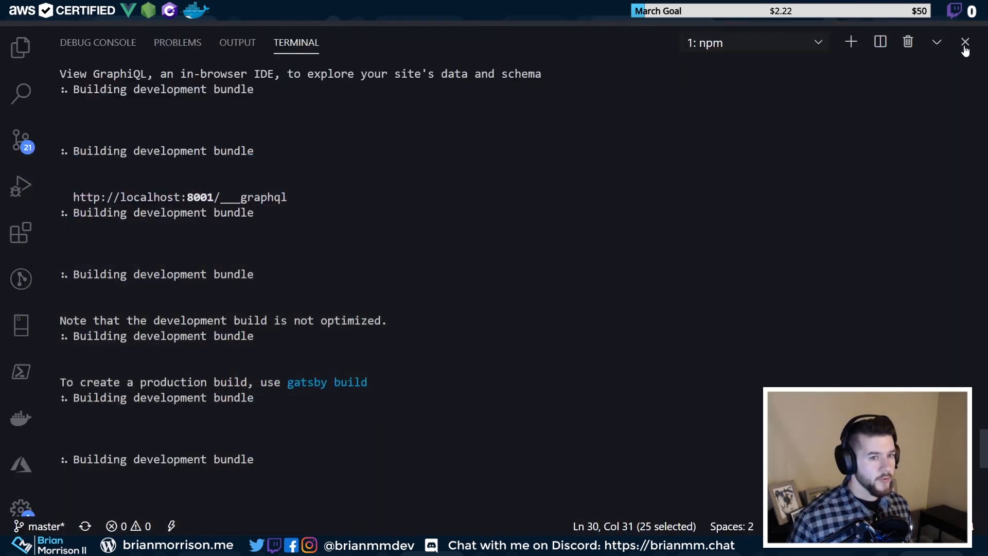
Restore the terminal to normal size and select the "build": "gatsby build" script on line 29 of package.json
{"action": "left_click", "coordinate": [937, 42]}
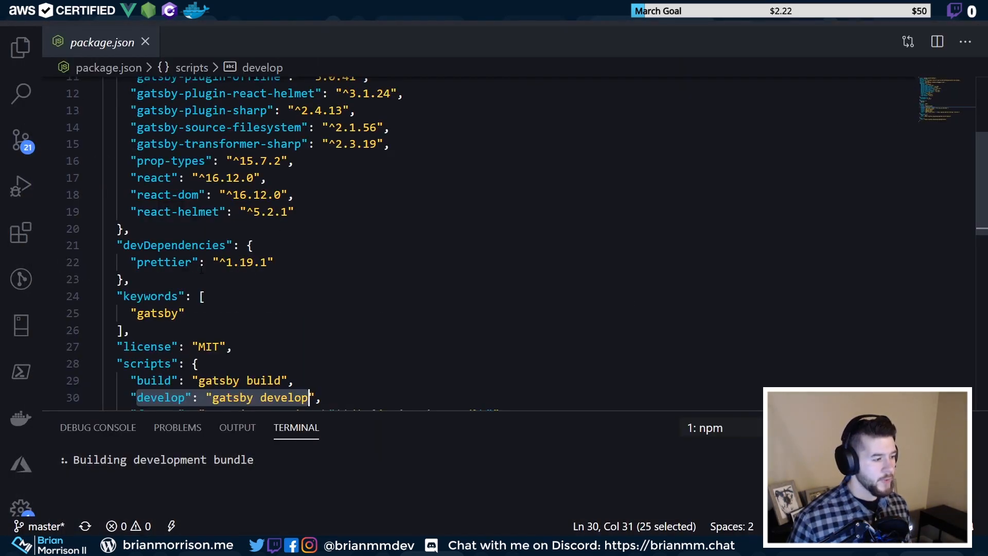
{"action": "left_click", "coordinate": [185, 381]}
{"action": "double_click", "coordinate": [165, 381]}
{"action": "mouse_move", "coordinate": [166, 381]}
{"action": "left_mouse_down"}
{"action": "mouse_move", "coordinate": [277, 381]}
{"action": "mouse_move", "coordinate": [166, 381]}
{"action": "left_mouse_up"}
{"action": "left_click", "coordinate": [288, 380]}
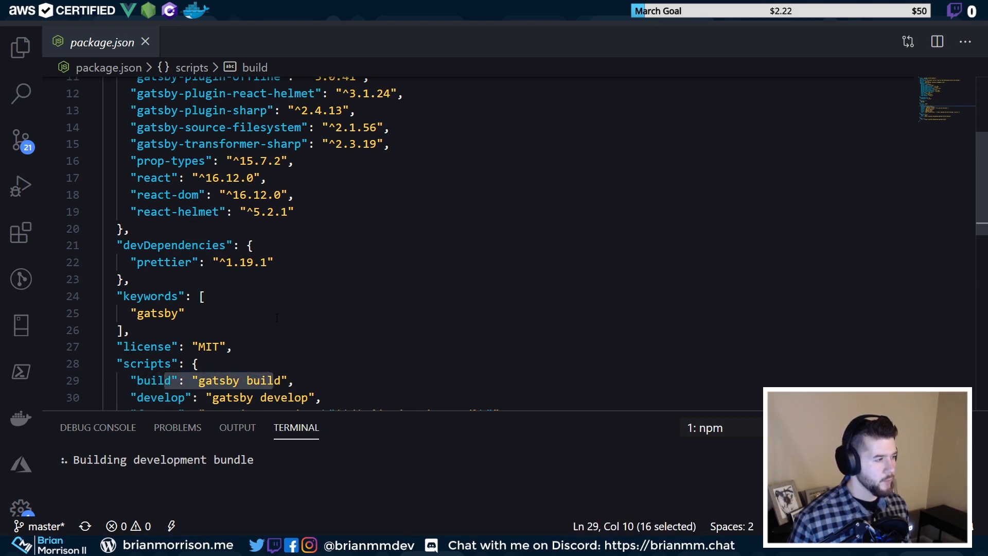
{"action": "left_click", "coordinate": [281, 381]}
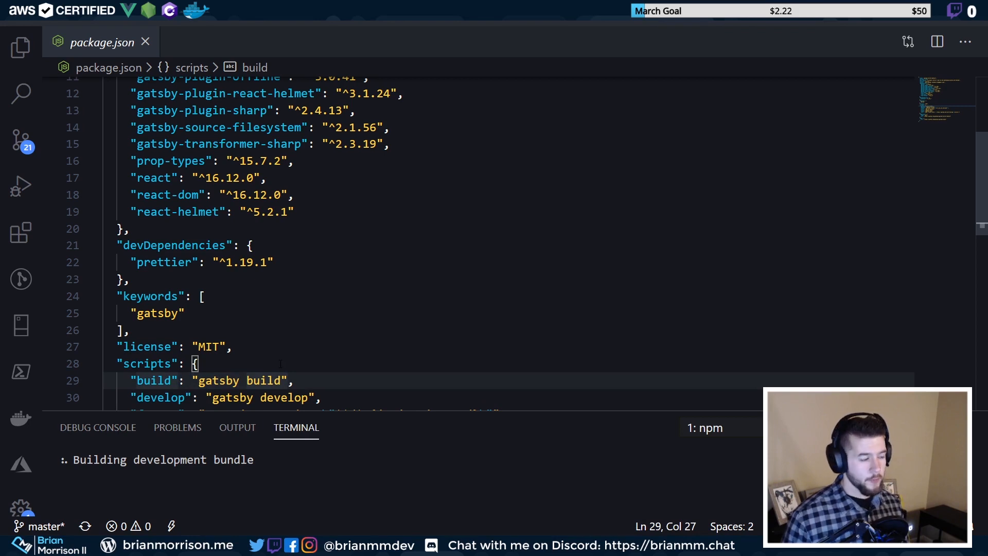
{"action": "left_click", "coordinate": [158, 382]}
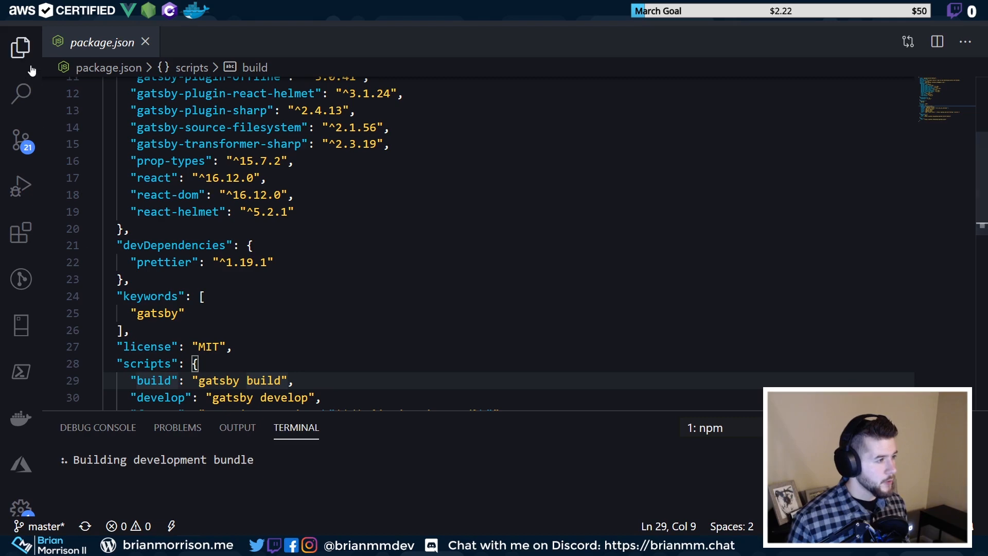
Write the commit message 'Added gatsby site for 20.03.4' in Source Control
{"action": "left_click", "coordinate": [20, 47]}
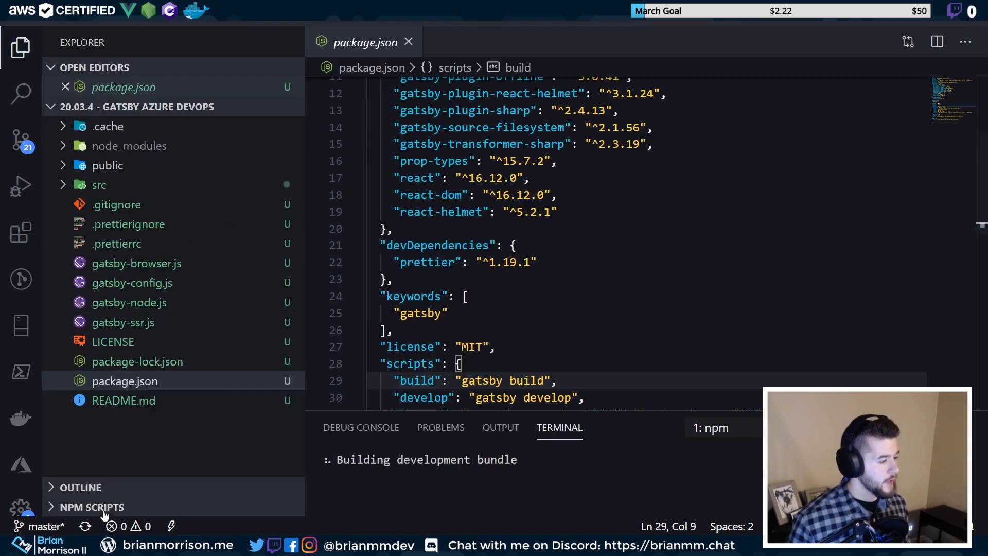
{"action": "key", "text": "ctrl+shift+g"}
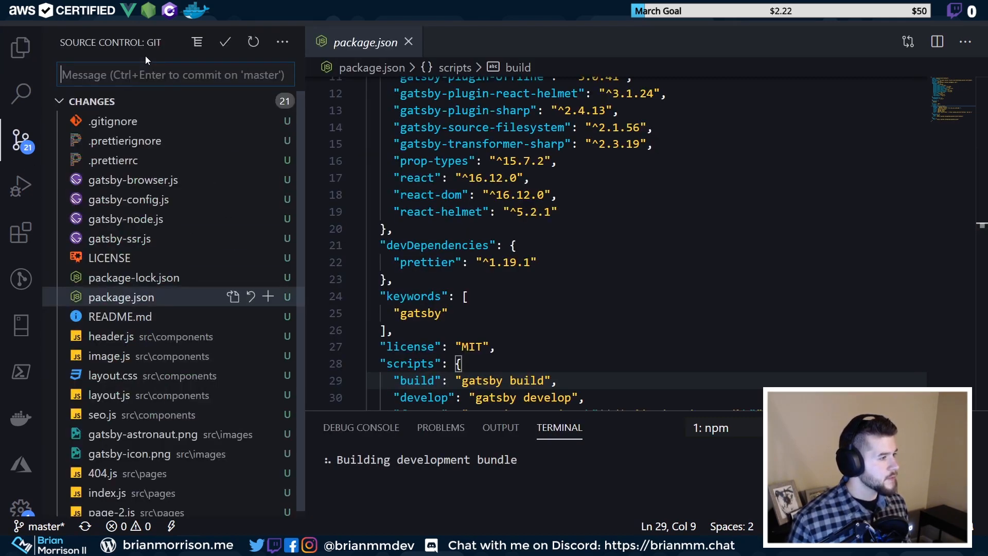
{"action": "type", "text": "Adde"}
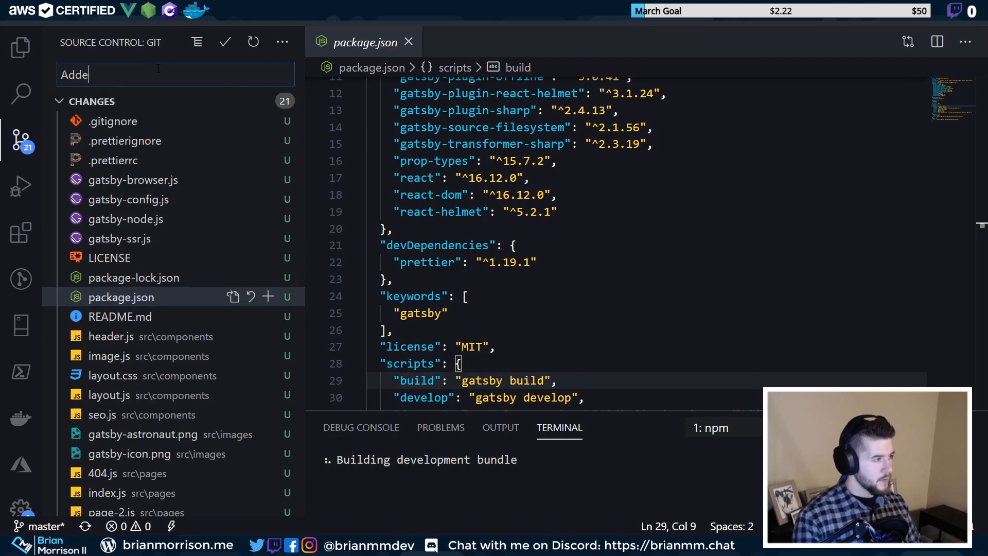
{"action": "type", "text": "d gatsbysite"}
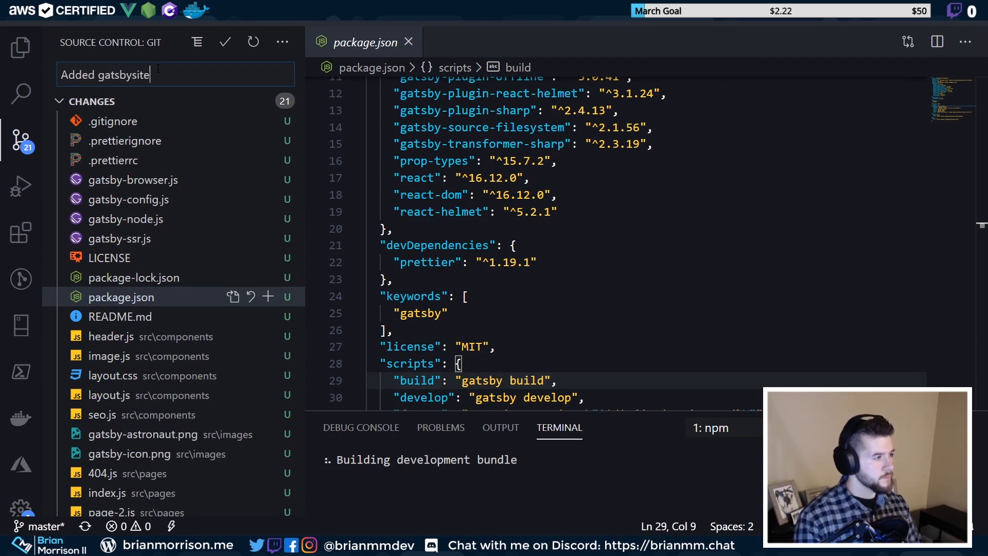
{"action": "key", "text": "BackSpace"}
{"action": "key", "text": "BackSpace"}
{"action": "key", "text": "BackSpace"}
{"action": "type", "text": "site for "}
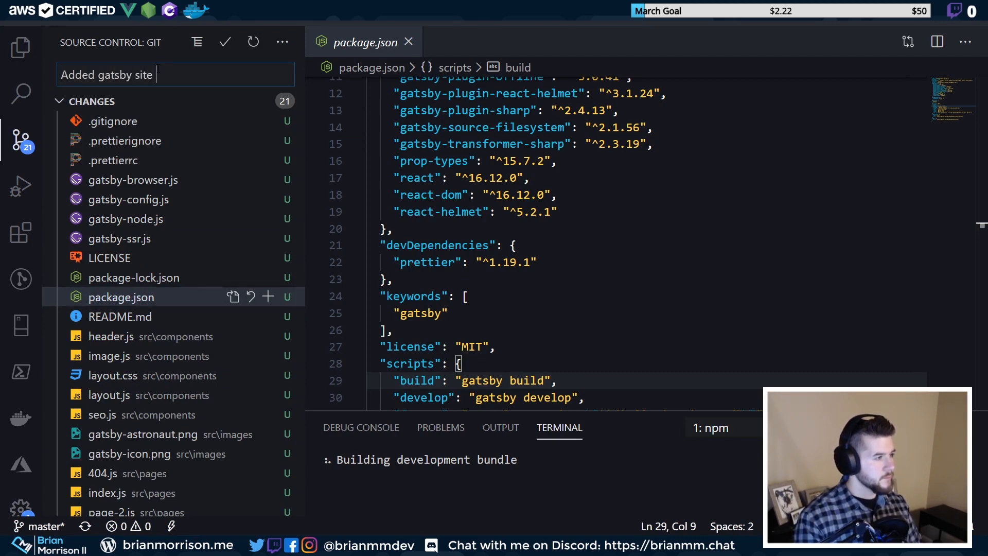
{"action": "type", "text": "20.03.4"}
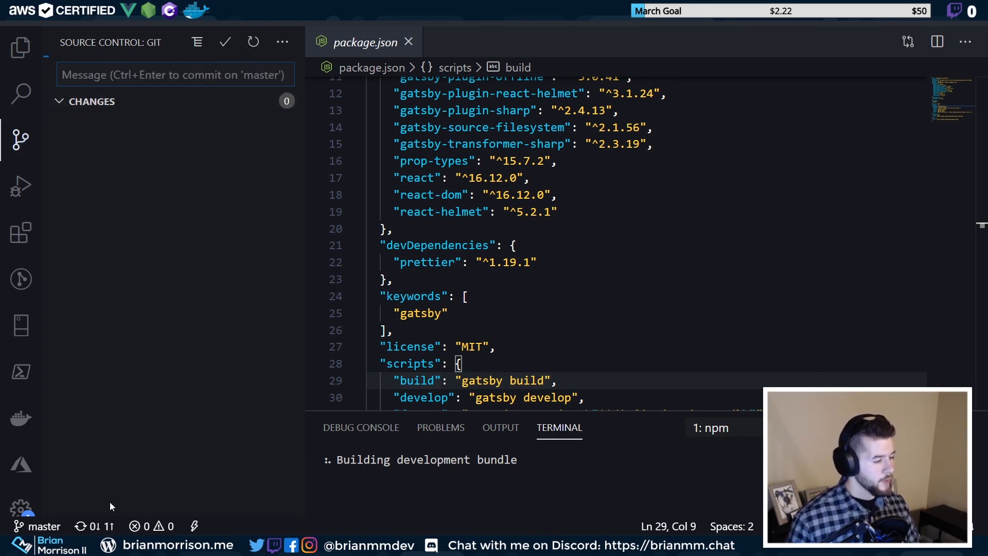
Sync the outgoing commit to GitHub so no changes remain on master
{"action": "left_click", "coordinate": [99, 525]}
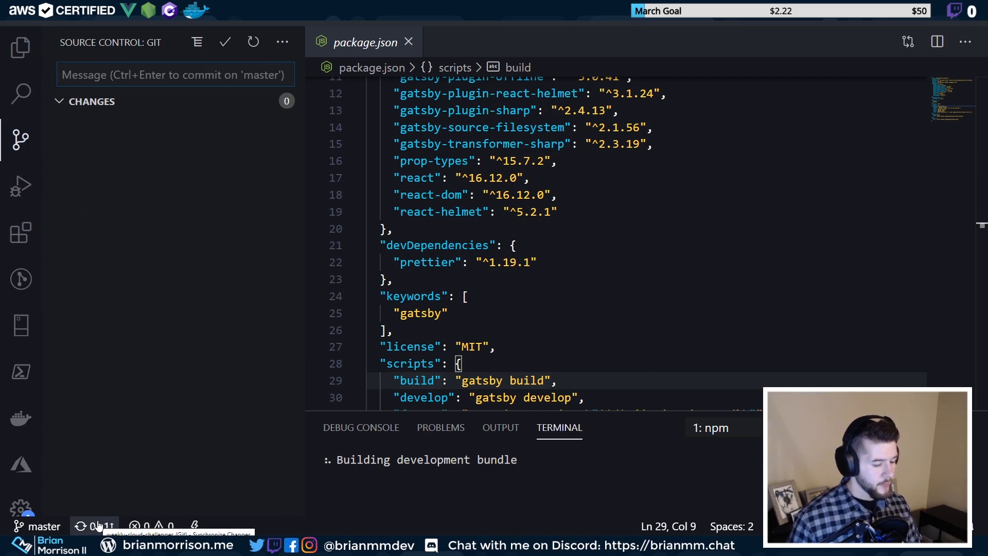
{"action": "left_click", "coordinate": [99, 525]}
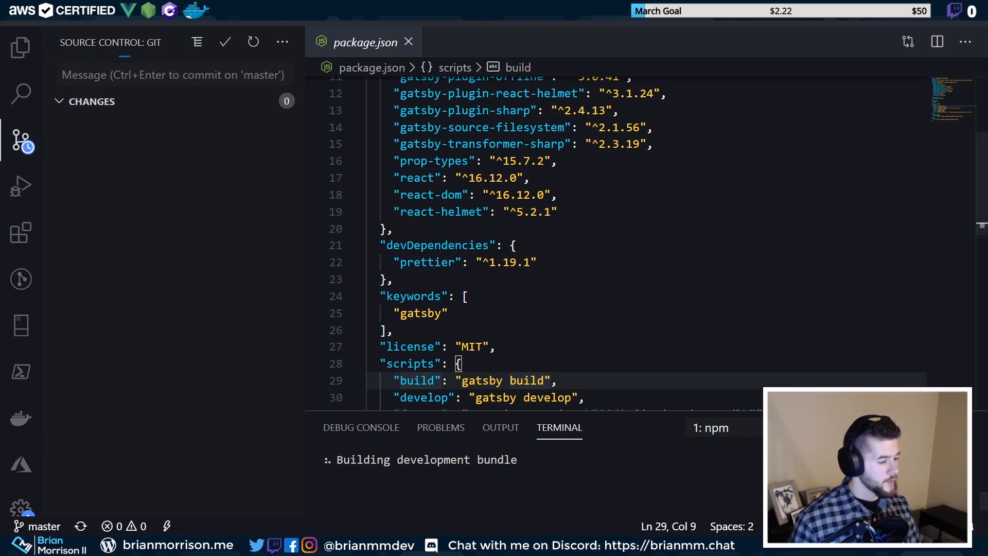
{"action": "mouse_move", "coordinate": [137, 545]}
{"action": "left_click", "coordinate": [97, 503]}
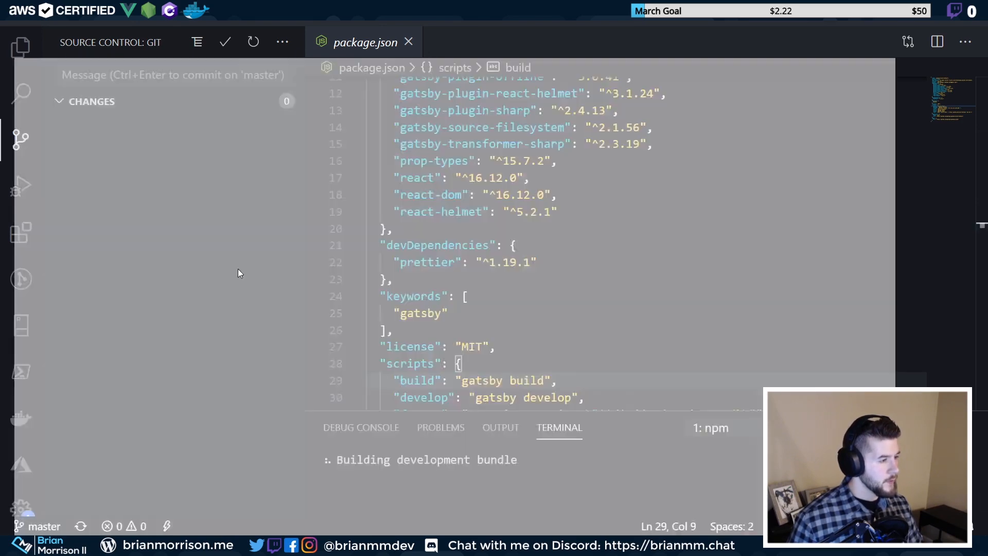
Check the pushed 20.03.4 - Gatsby Azure DevOps folder on GitHub, then return to Azure DevOps Pipelines
{"action": "key", "text": "ctrl+t"}
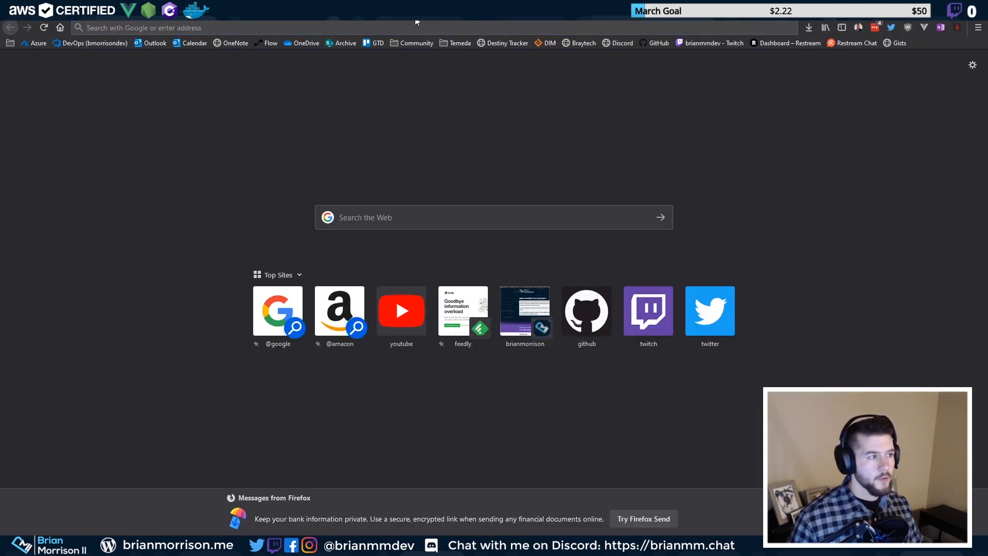
{"action": "key", "text": "ctrl+n"}
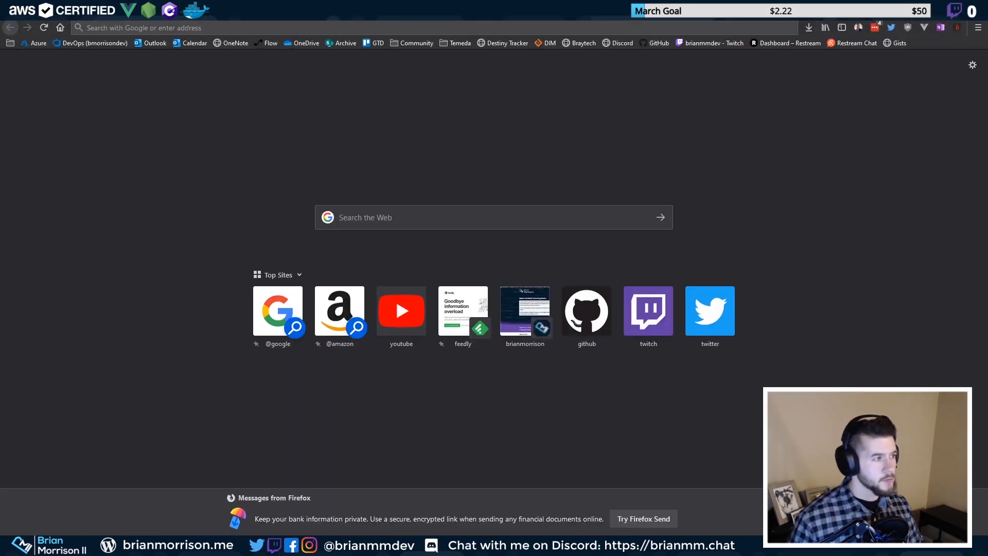
{"action": "key", "text": "ctrl+w"}
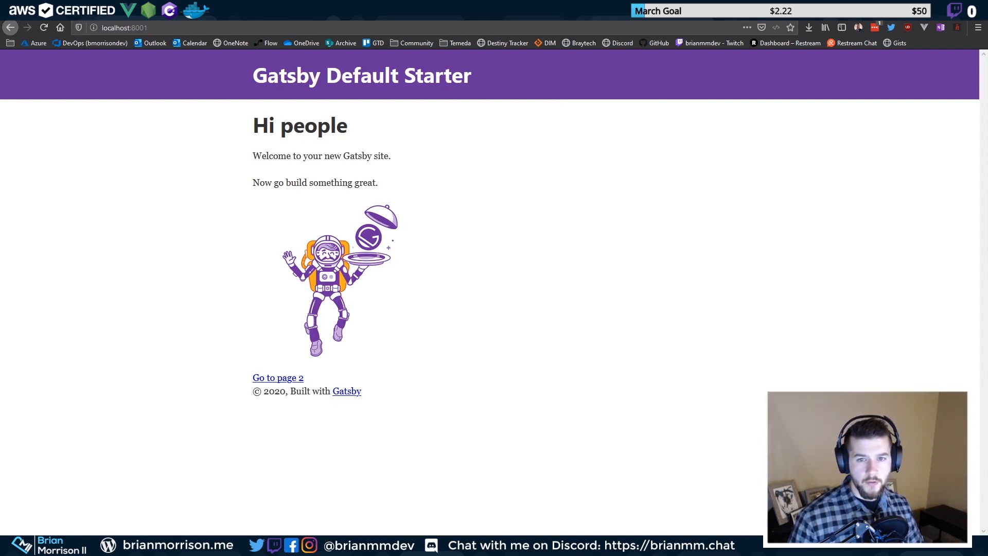
{"action": "left_click_drag", "start_coordinate": [987, 129], "coordinate": [617, 19]}
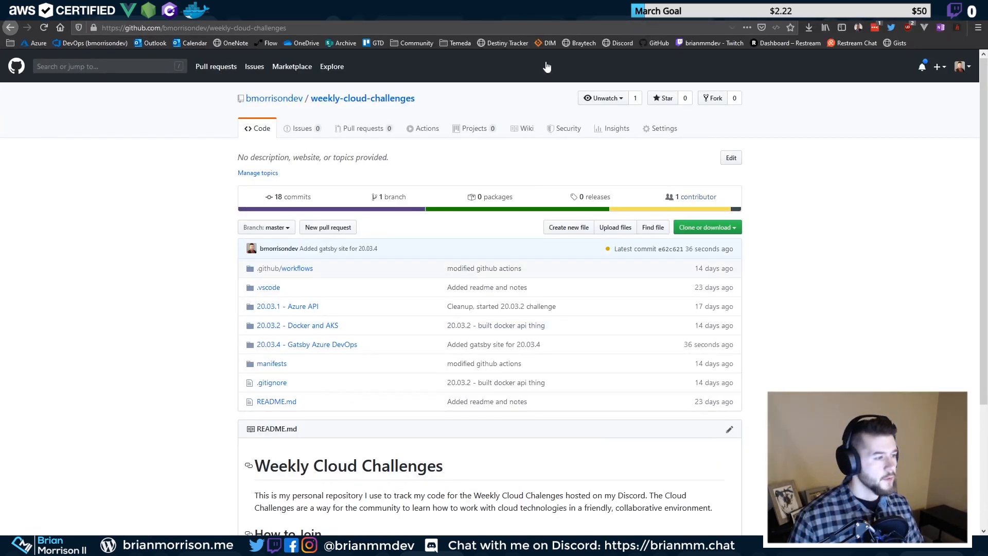
{"action": "left_click", "coordinate": [311, 346]}
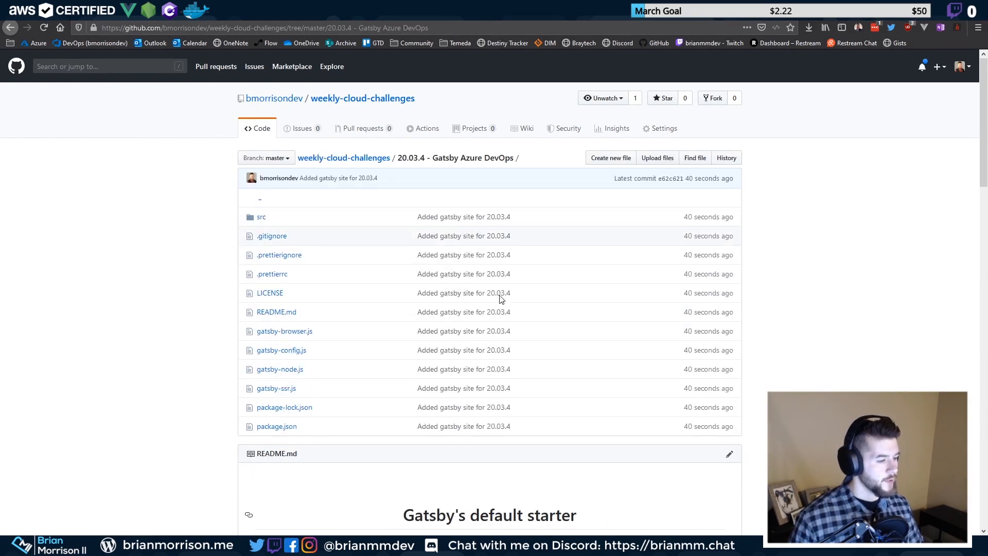
{"action": "scroll", "coordinate": [411, 311], "scroll_direction": "down", "scroll_amount": 8}
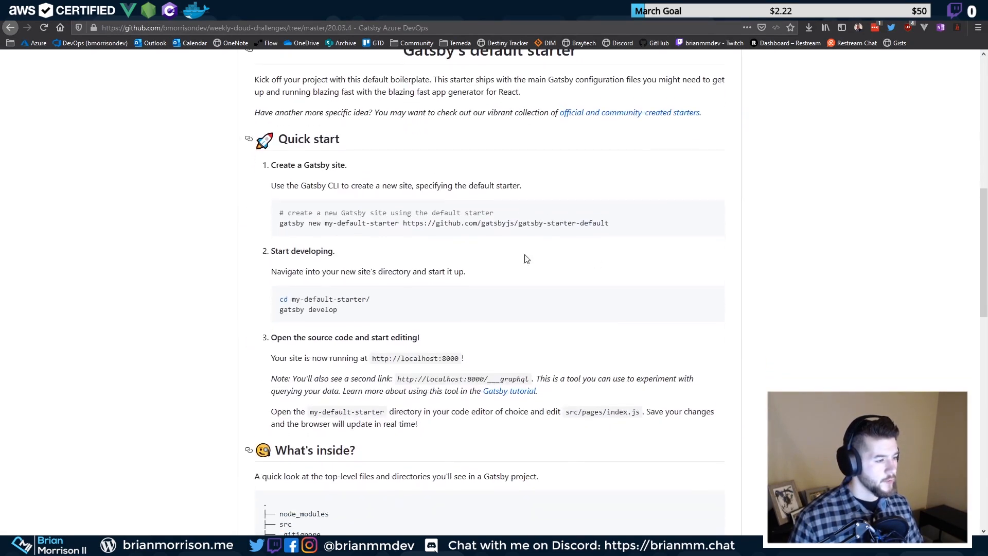
{"action": "scroll", "coordinate": [310, 401], "scroll_direction": "up", "scroll_amount": 3}
{"action": "scroll", "coordinate": [492, 197], "scroll_direction": "down", "scroll_amount": 12}
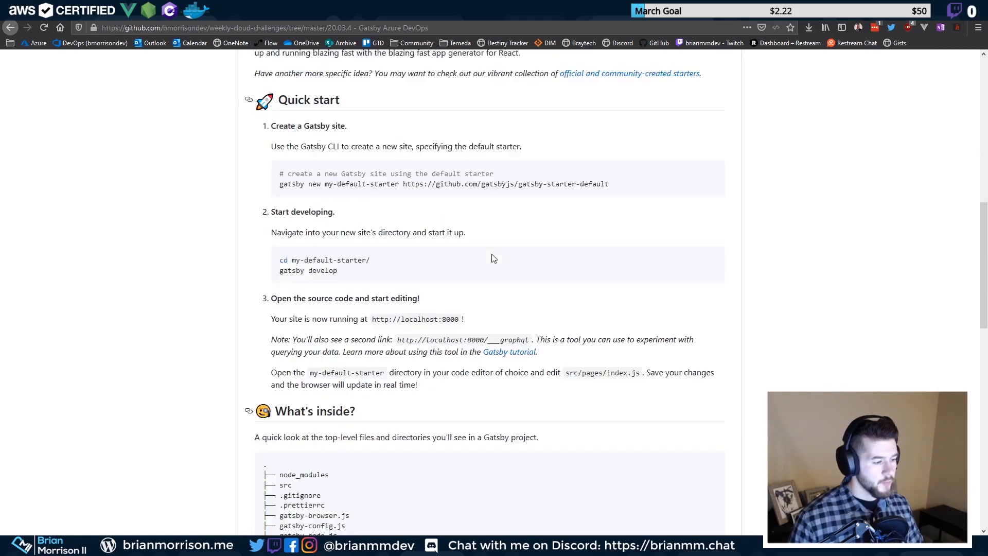
{"action": "scroll", "coordinate": [492, 255], "scroll_direction": "up", "scroll_amount": 15}
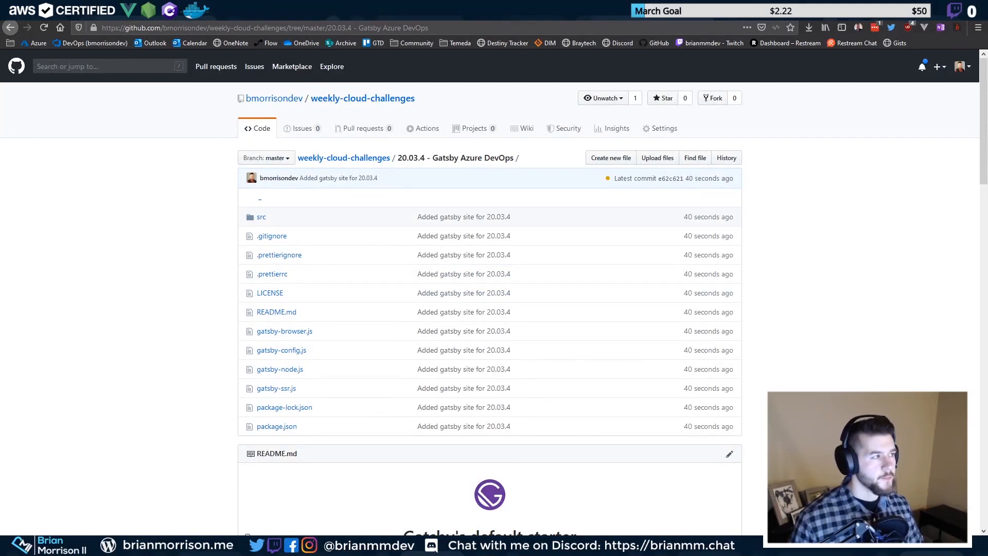
{"action": "left_click", "coordinate": [618, 10]}
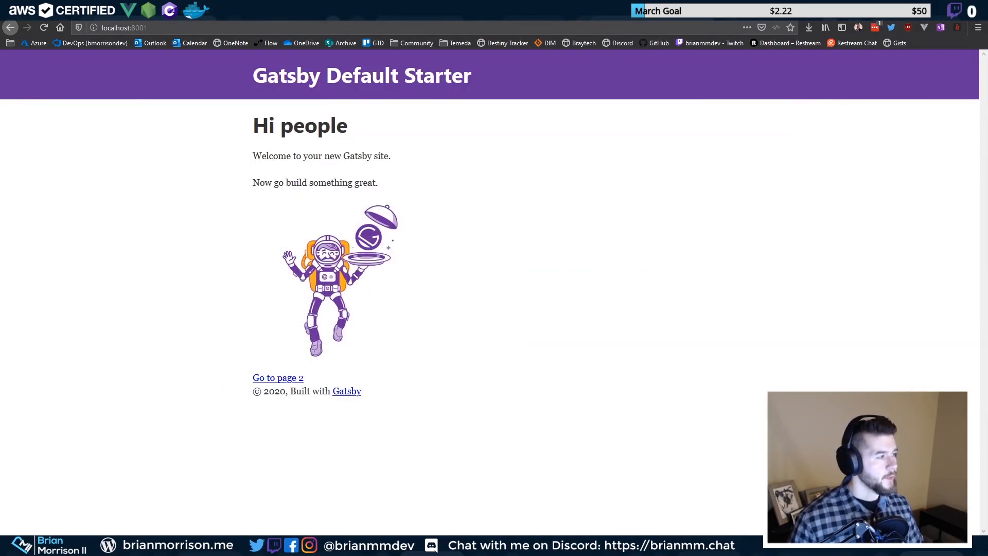
{"action": "left_click", "coordinate": [170, 10]}
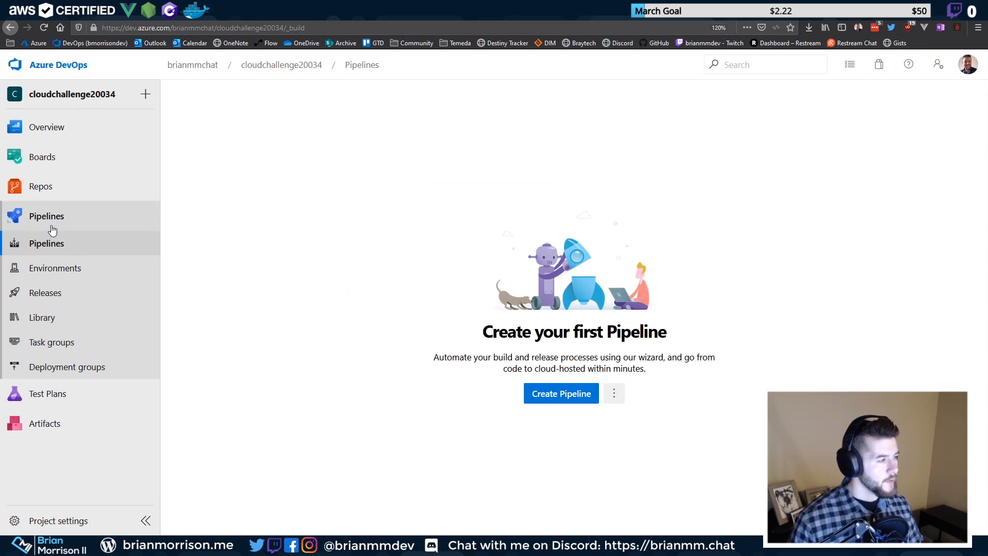
Create a new pipeline using GitHub as the source and the weekly-cloud-challenges repository
{"action": "left_click", "coordinate": [551, 394]}
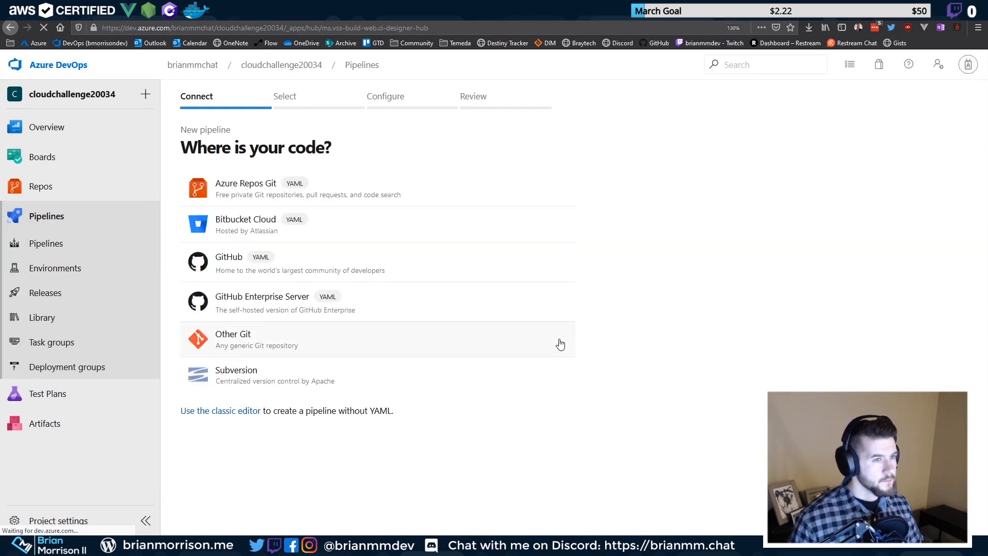
{"action": "key", "text": "ctrl+plus"}
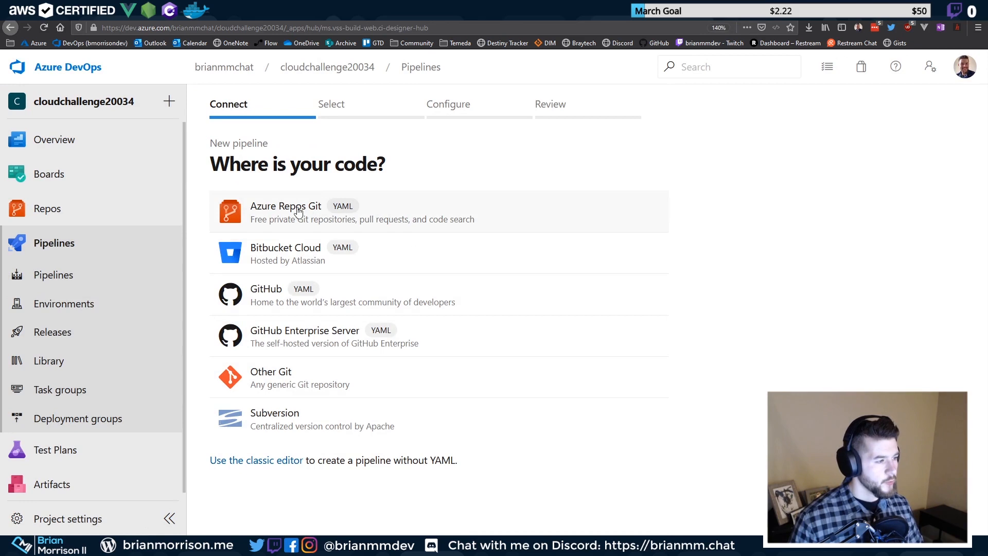
{"action": "left_click", "coordinate": [274, 304]}
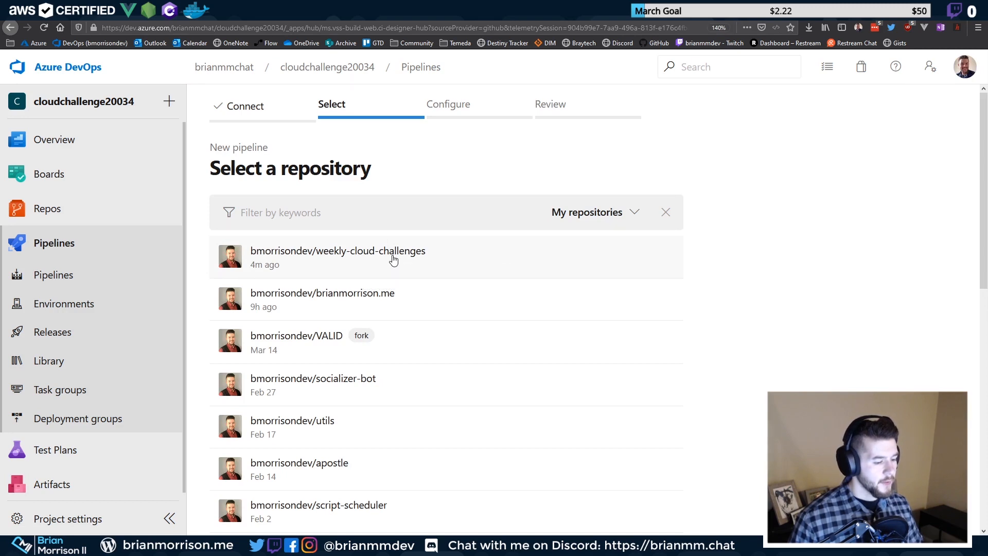
{"action": "left_click", "coordinate": [325, 250]}
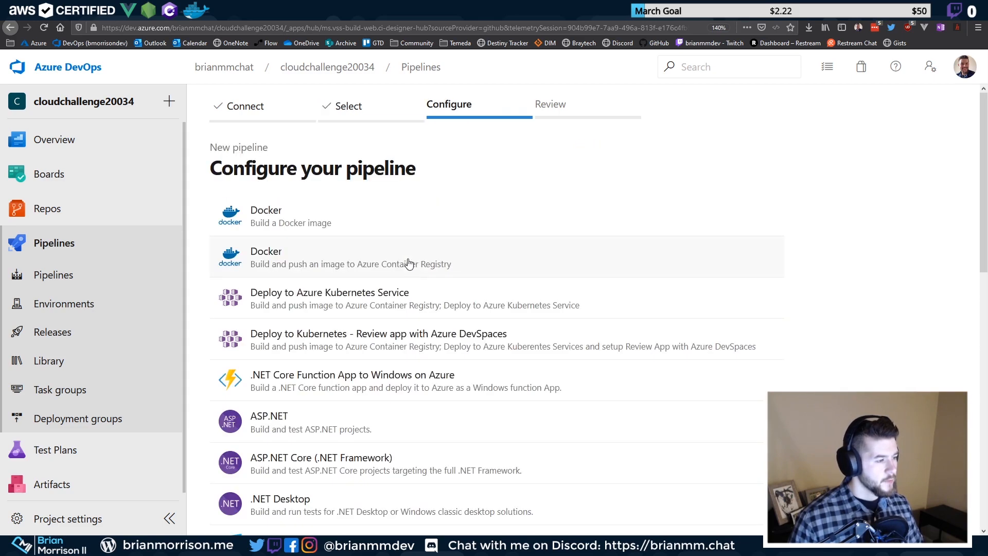
{"action": "scroll", "coordinate": [335, 229], "scroll_direction": "down", "scroll_amount": 10}
{"action": "scroll", "coordinate": [297, 175], "scroll_direction": "up", "scroll_amount": 2}
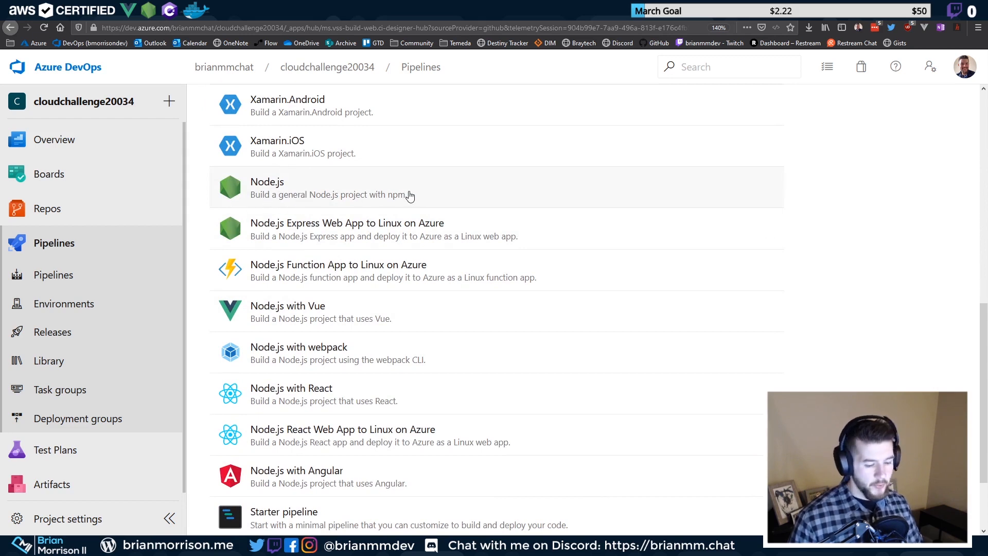
Choose the Node.js template to generate azure-pipelines.yml
{"action": "left_click", "coordinate": [364, 196]}
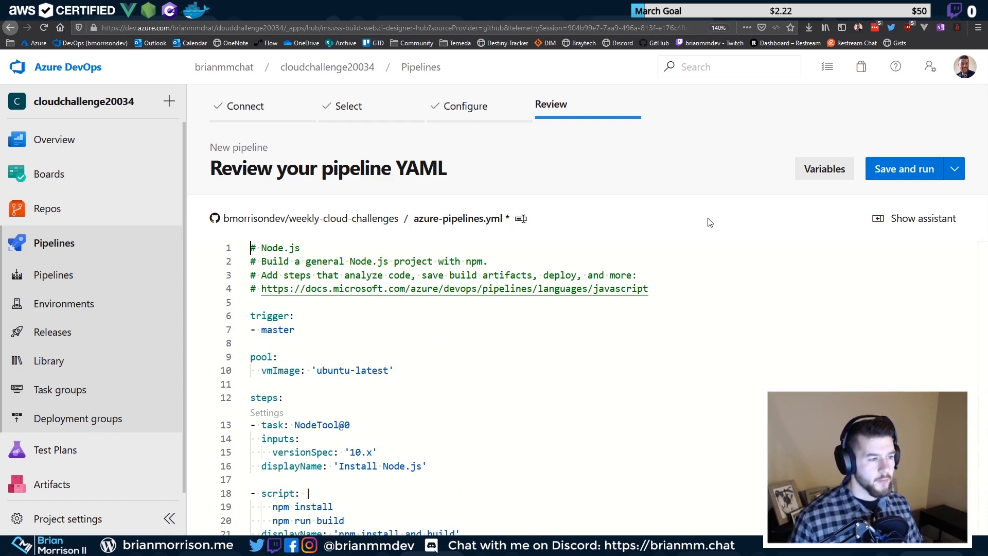
{"action": "scroll", "coordinate": [648, 249], "scroll_direction": "down", "scroll_amount": 3}
{"action": "scroll", "coordinate": [587, 294], "scroll_direction": "down", "scroll_amount": 5}
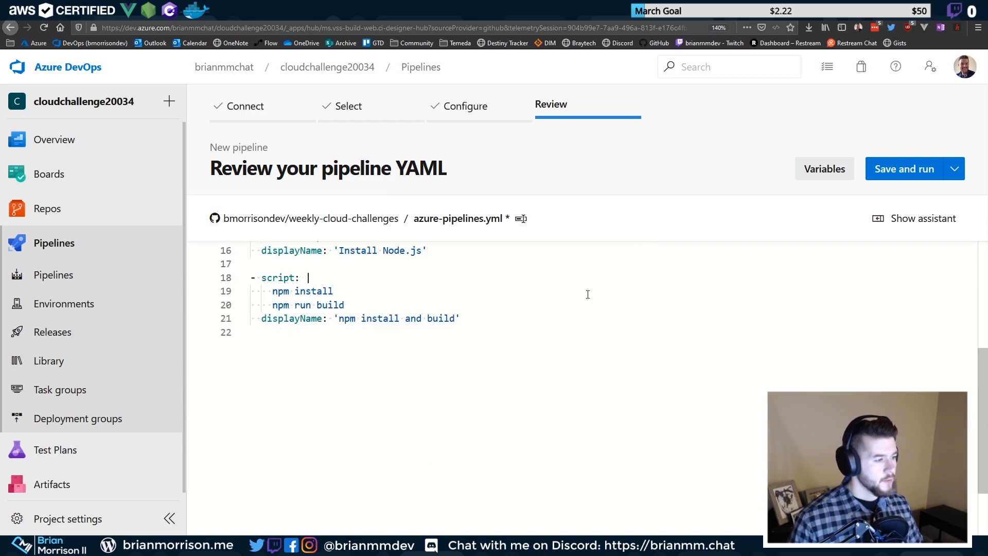
{"action": "key", "text": "ctrl+minus"}
{"action": "key", "text": "ctrl+minus"}
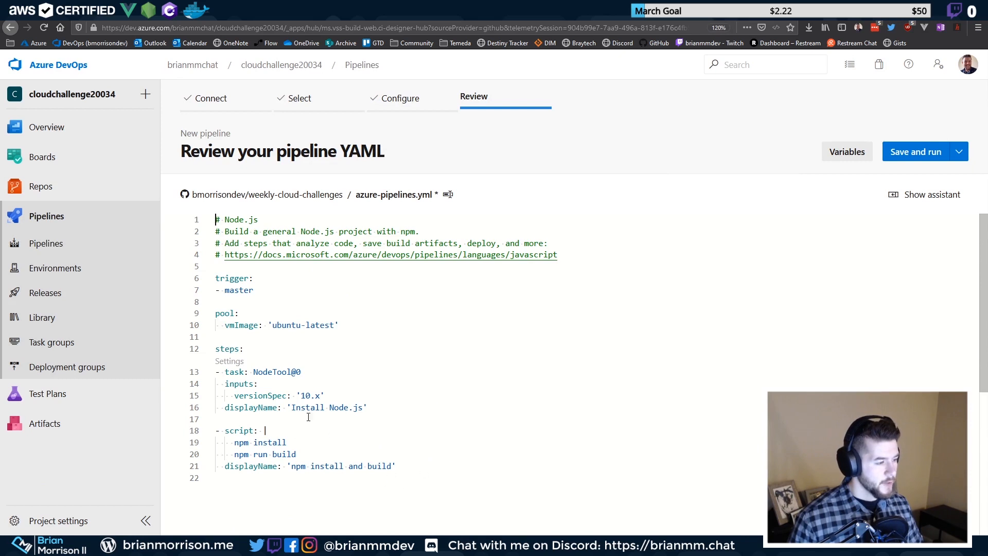
Review the YAML's NodeTool install step, master trigger and ubuntu-latest vmImage pool
{"action": "left_click_drag", "start_coordinate": [377, 410], "coordinate": [176, 359]}
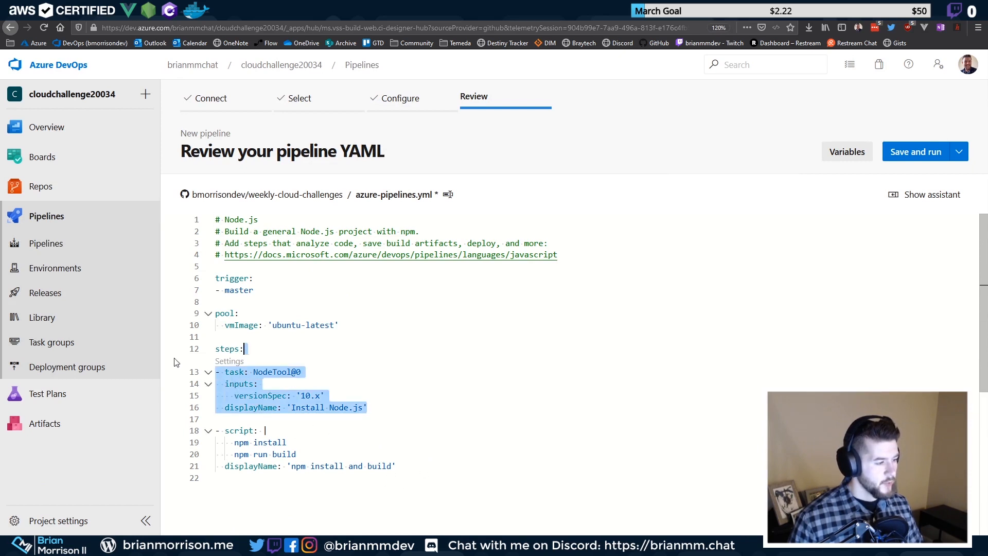
{"action": "left_click_drag", "start_coordinate": [257, 290], "coordinate": [217, 277]}
{"action": "left_click", "coordinate": [257, 283]}
{"action": "double_click", "coordinate": [252, 291]}
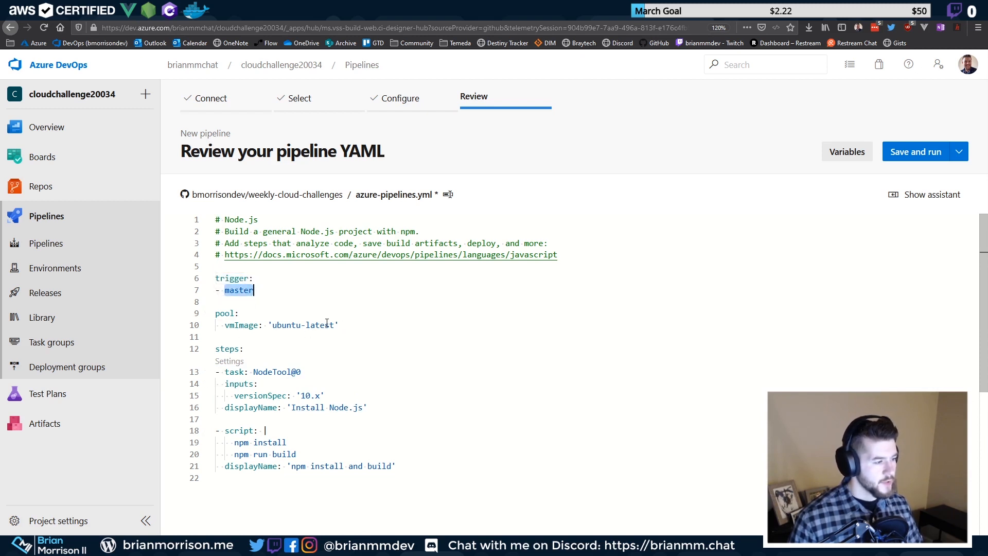
{"action": "left_click", "coordinate": [236, 316]}
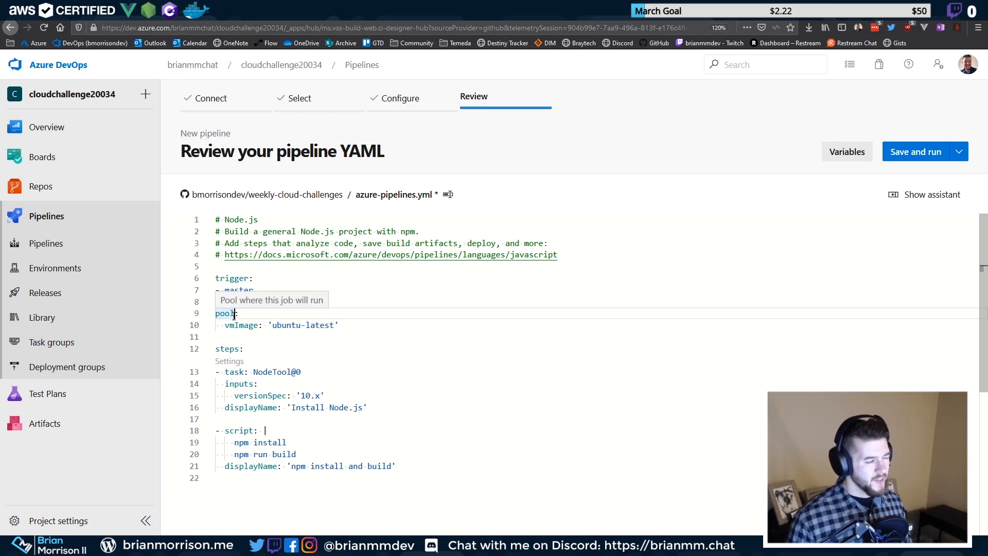
{"action": "left_click", "coordinate": [231, 315]}
{"action": "left_click", "coordinate": [320, 326]}
{"action": "double_click", "coordinate": [322, 326]}
{"action": "left_click", "coordinate": [226, 325]}
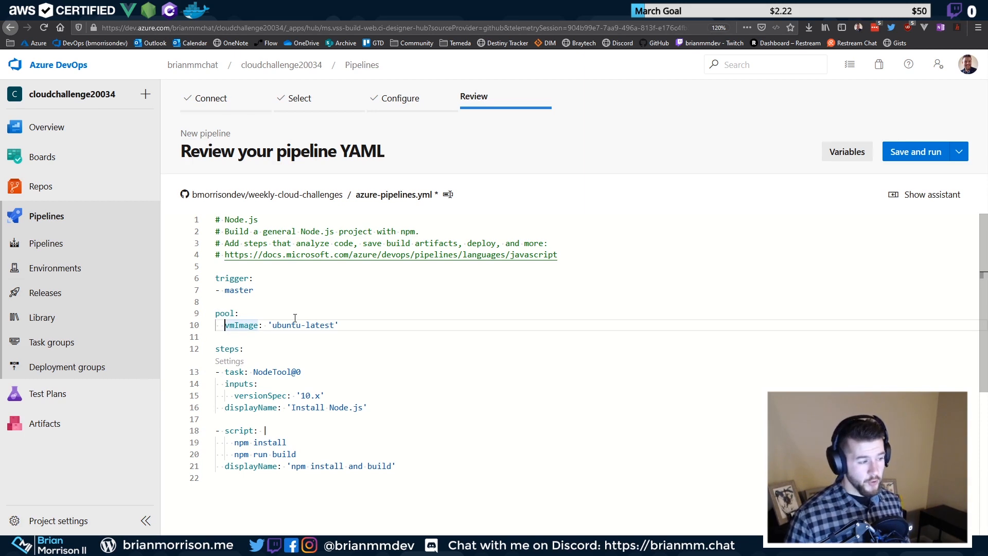
{"action": "left_click_drag", "start_coordinate": [259, 324], "coordinate": [342, 325]}
{"action": "left_click", "coordinate": [226, 326]}
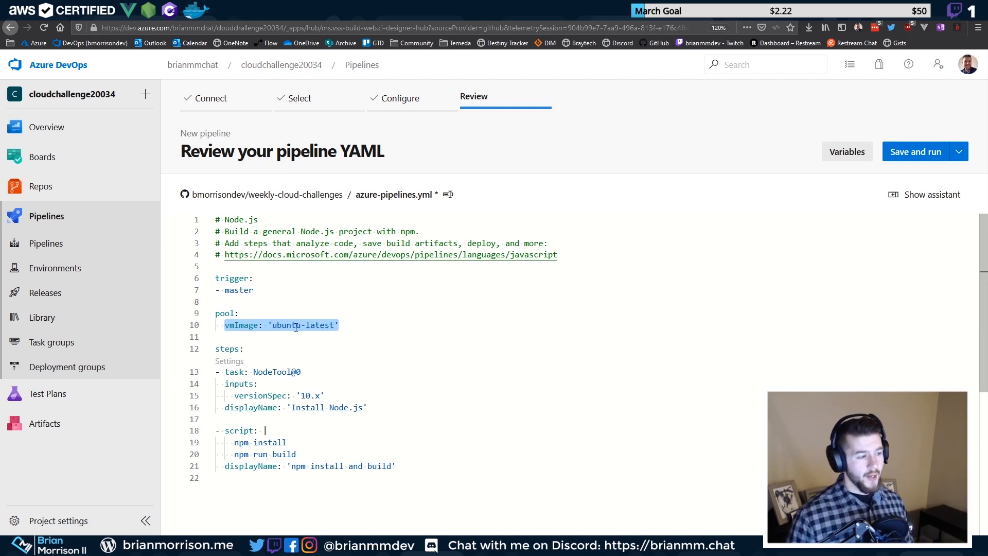
{"action": "left_click", "coordinate": [353, 327]}
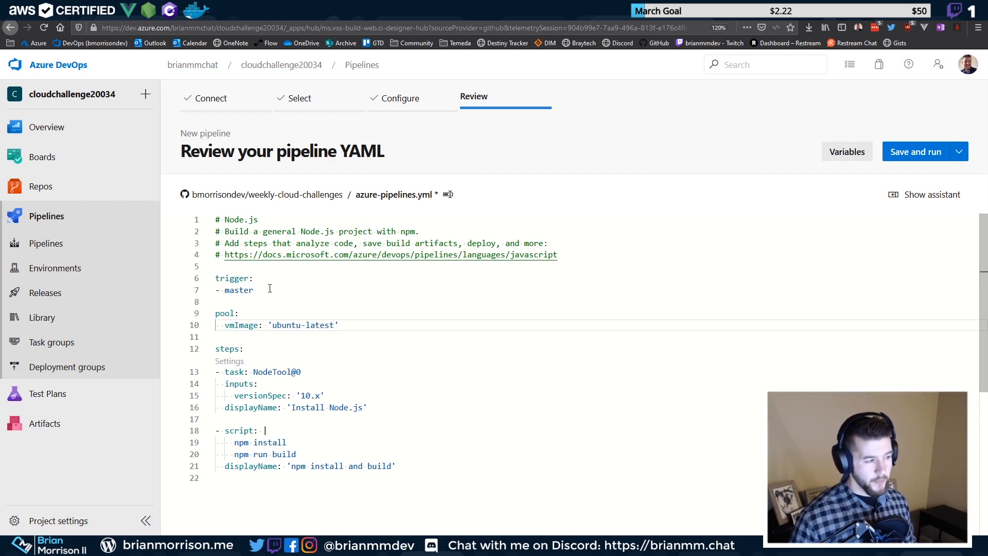
{"action": "double_click", "coordinate": [227, 349]}
{"action": "left_click_drag", "start_coordinate": [233, 373], "coordinate": [293, 374]}
{"action": "left_click", "coordinate": [273, 372]}
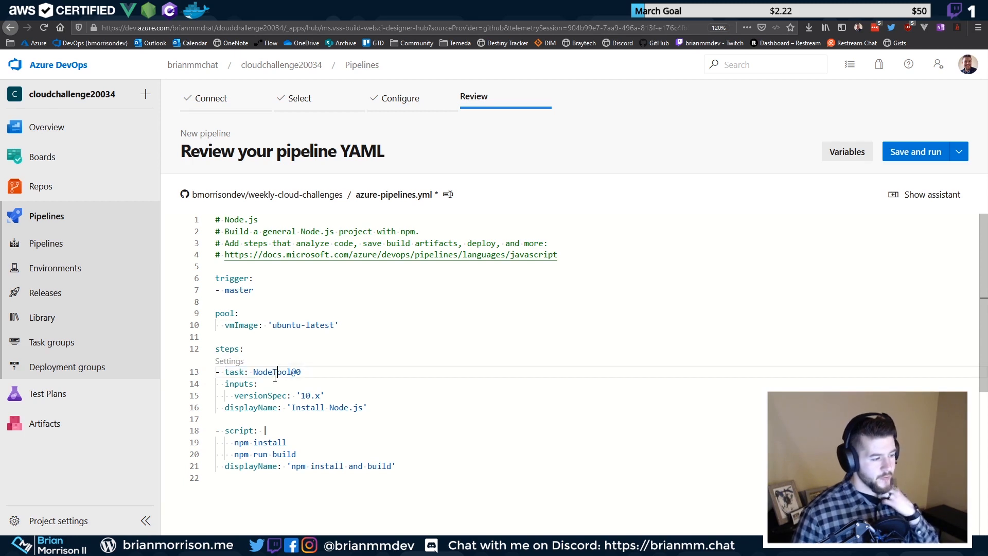
{"action": "left_click_drag", "start_coordinate": [291, 407], "coordinate": [363, 408]}
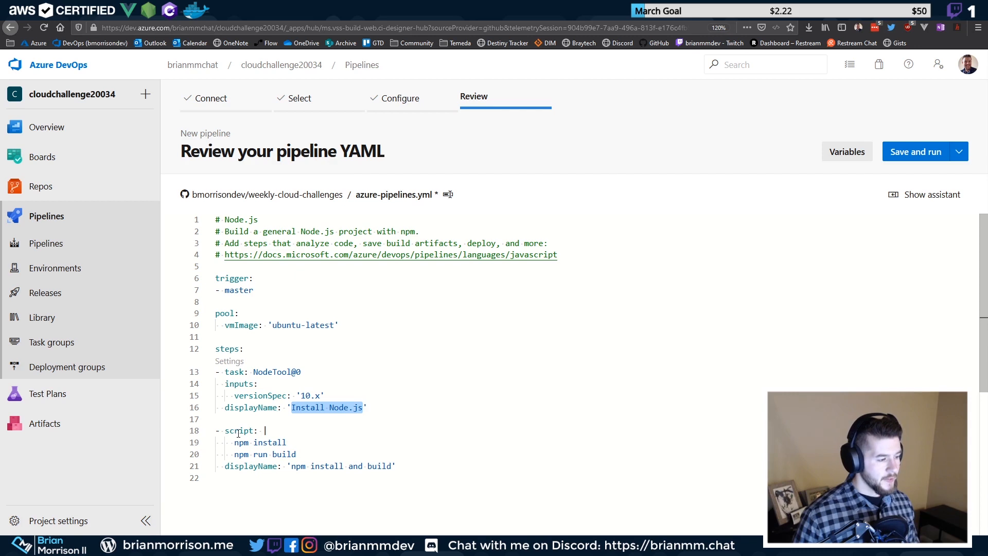
{"action": "left_click", "coordinate": [290, 451]}
{"action": "left_click_drag", "start_coordinate": [235, 442], "coordinate": [299, 445]}
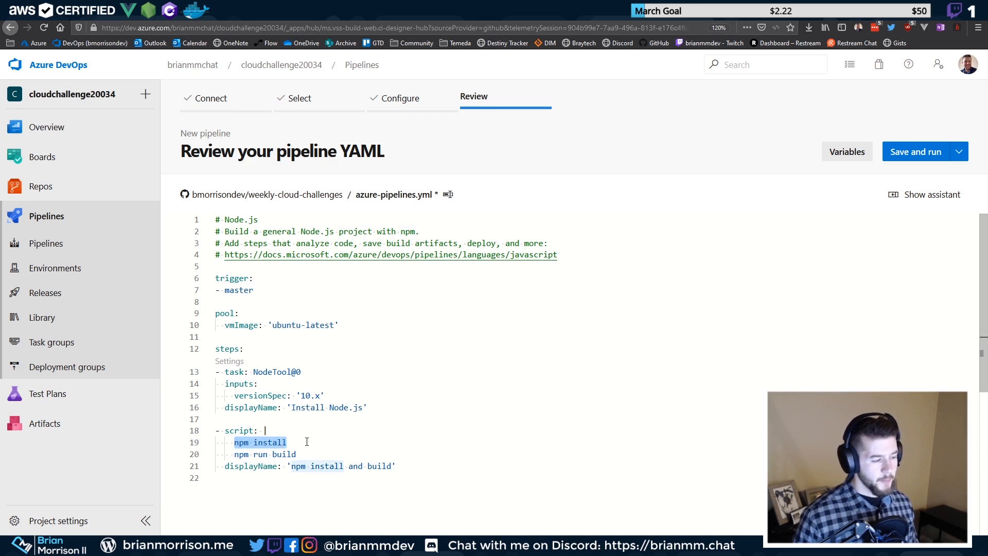
{"action": "left_click_drag", "start_coordinate": [234, 453], "coordinate": [302, 451]}
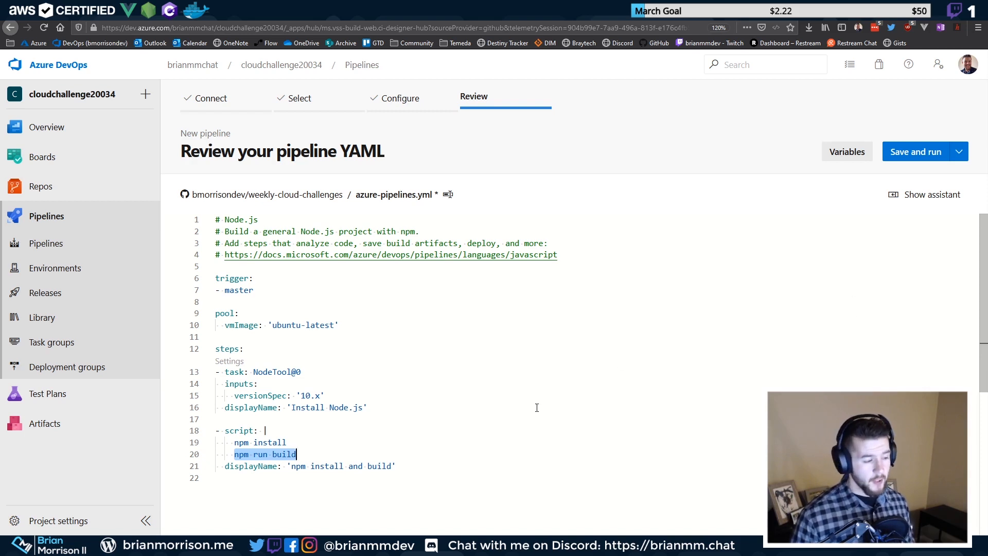
{"action": "left_click", "coordinate": [432, 432]}
{"action": "left_click", "coordinate": [404, 466]}
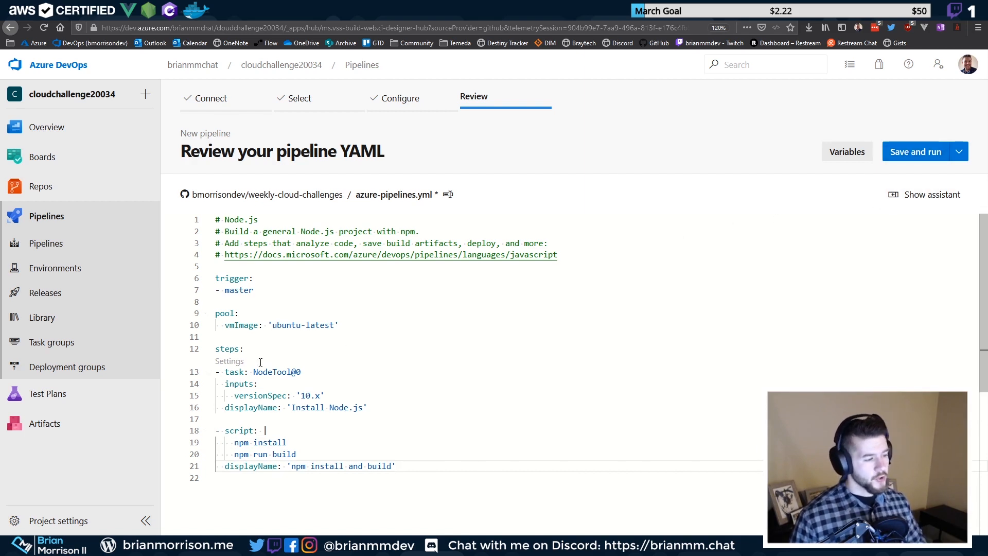
Show the task assistant and insert blank lines after the npm install and build step
{"action": "left_click", "coordinate": [913, 203]}
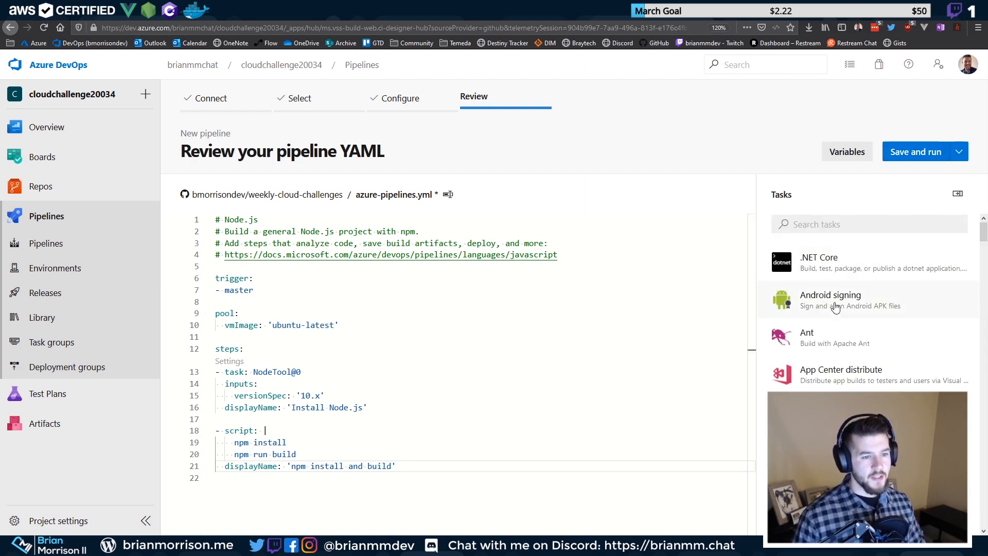
{"action": "scroll", "coordinate": [851, 277], "scroll_direction": "down", "scroll_amount": 6}
{"action": "scroll", "coordinate": [850, 277], "scroll_direction": "down", "scroll_amount": 10}
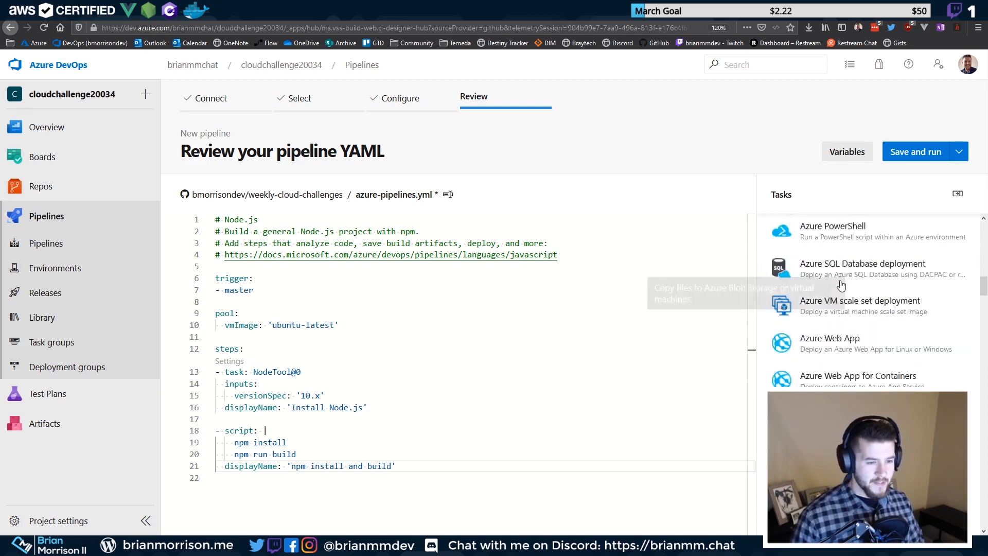
{"action": "scroll", "coordinate": [850, 356], "scroll_direction": "down", "scroll_amount": 10}
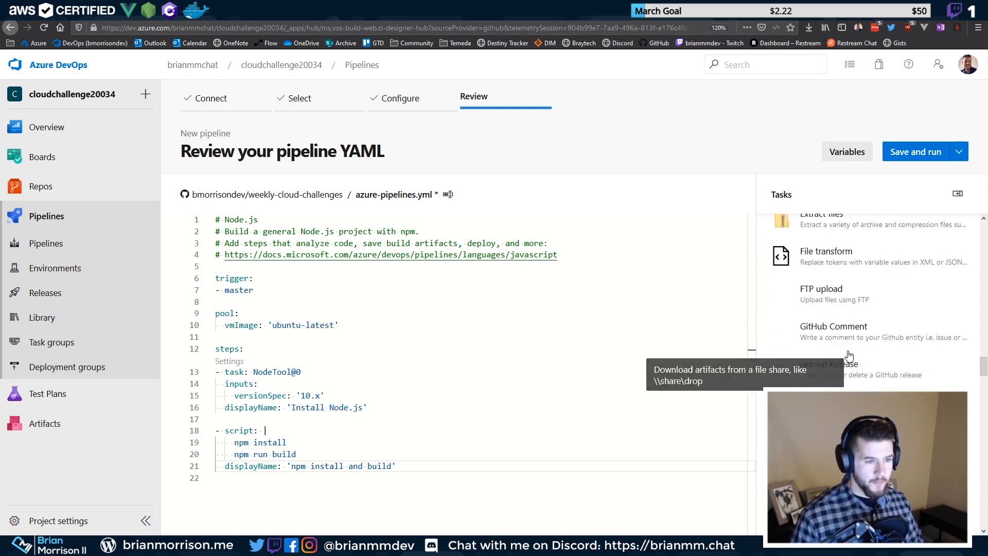
{"action": "key", "text": "Return"}
{"action": "key", "text": "Return"}
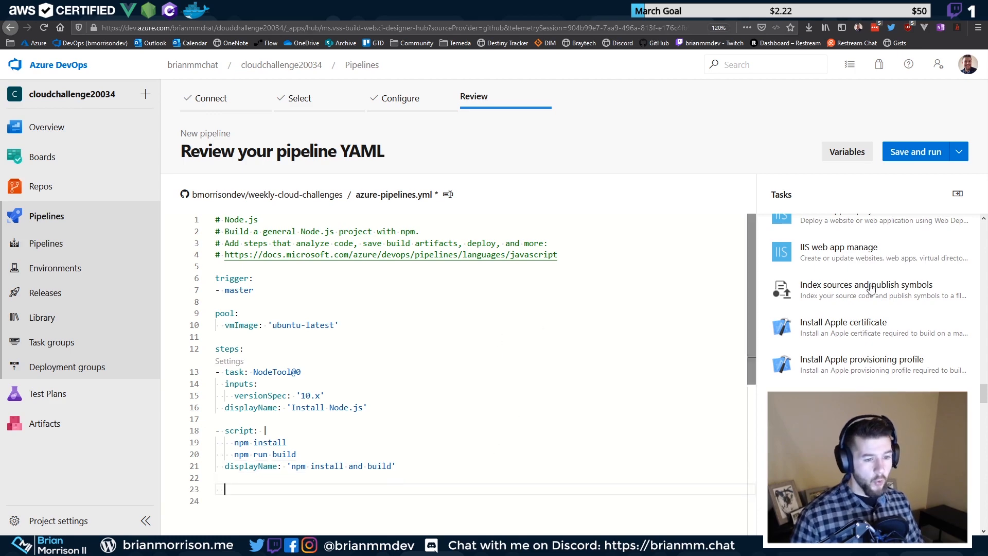
Search the tasks for 'publish' and choose Publish build artifacts
{"action": "scroll", "coordinate": [873, 288], "scroll_direction": "up", "scroll_amount": 5}
{"action": "scroll", "coordinate": [843, 353], "scroll_direction": "up", "scroll_amount": 4}
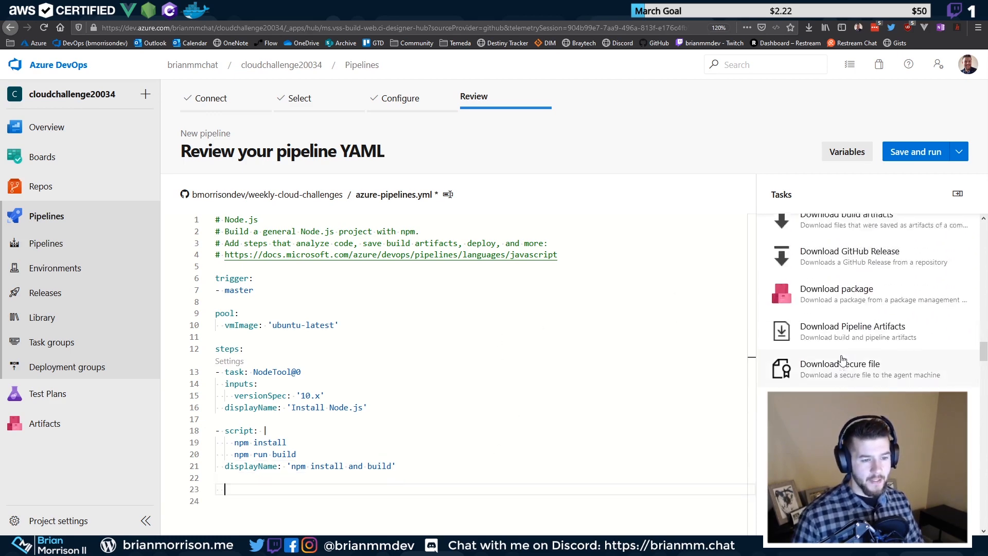
{"action": "scroll", "coordinate": [842, 353], "scroll_direction": "down", "scroll_amount": 2}
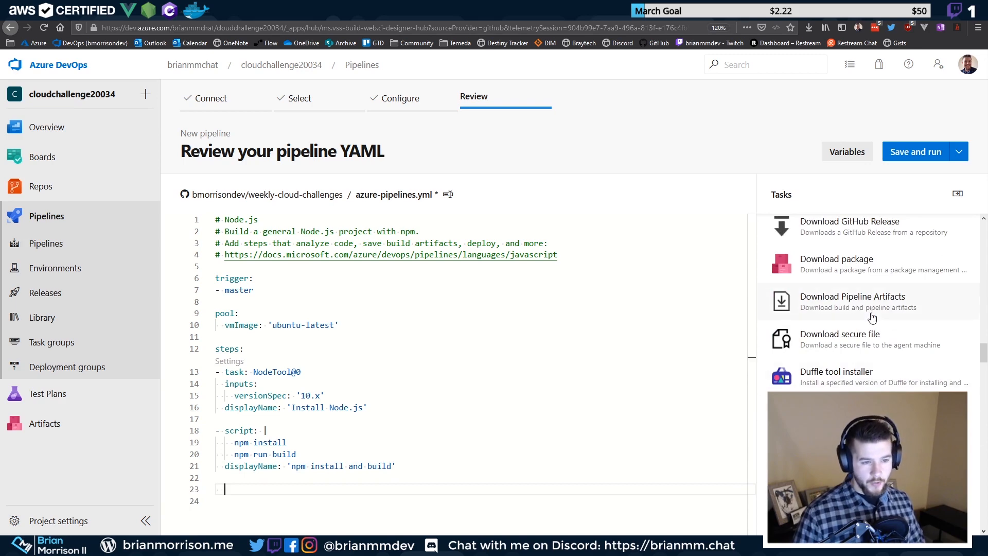
{"action": "scroll", "coordinate": [851, 289], "scroll_direction": "up", "scroll_amount": 1}
{"action": "scroll", "coordinate": [850, 289], "scroll_direction": "up", "scroll_amount": 15}
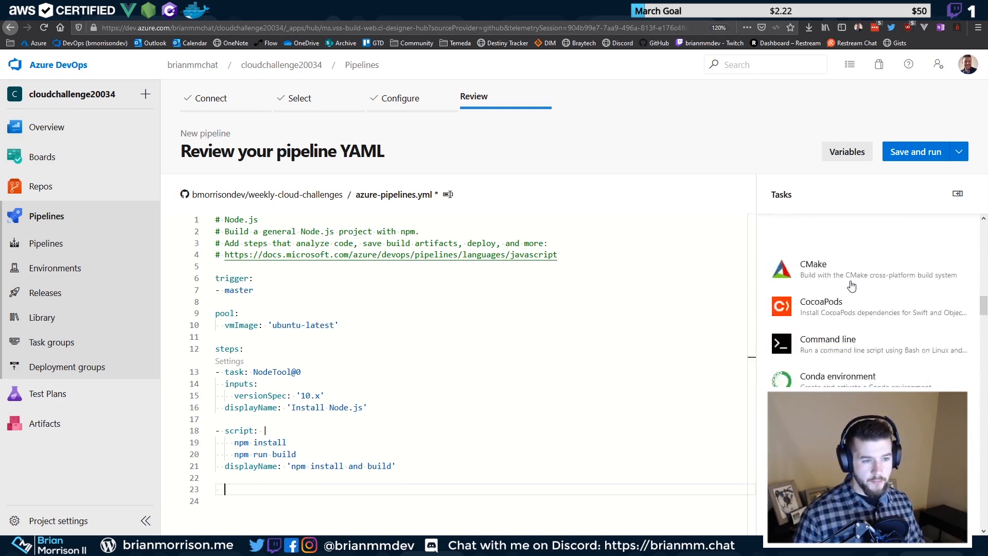
{"action": "left_click", "coordinate": [836, 221]}
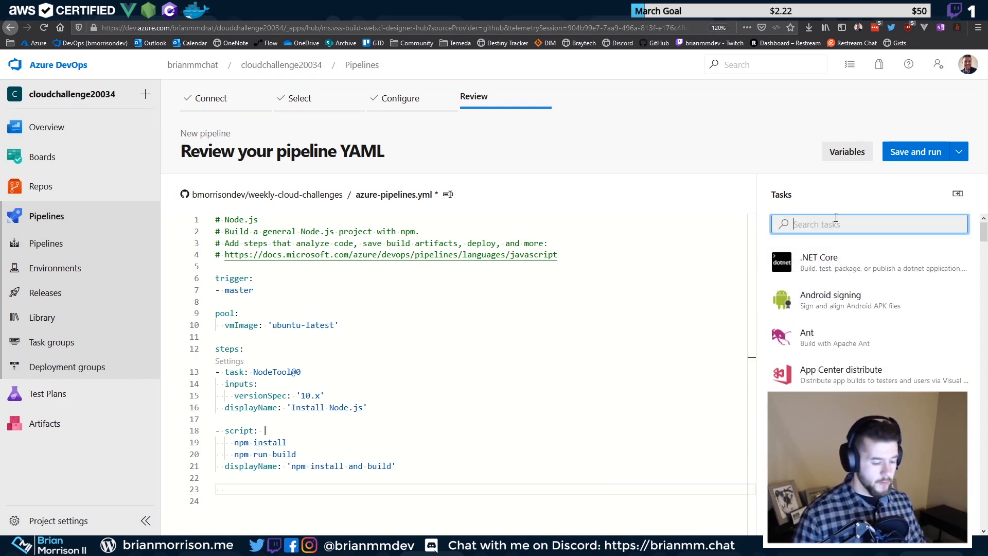
{"action": "type", "text": "publish"}
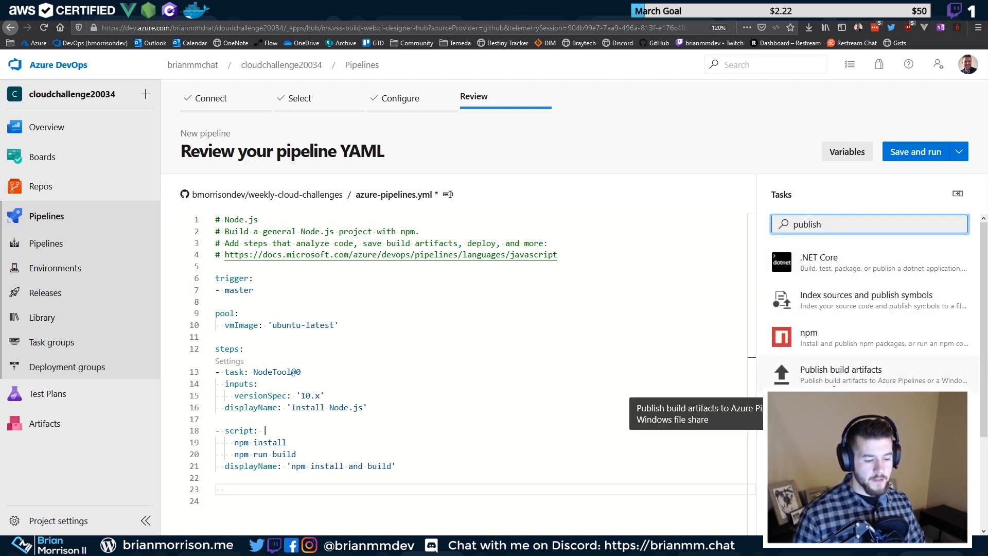
{"action": "left_click", "coordinate": [843, 372]}
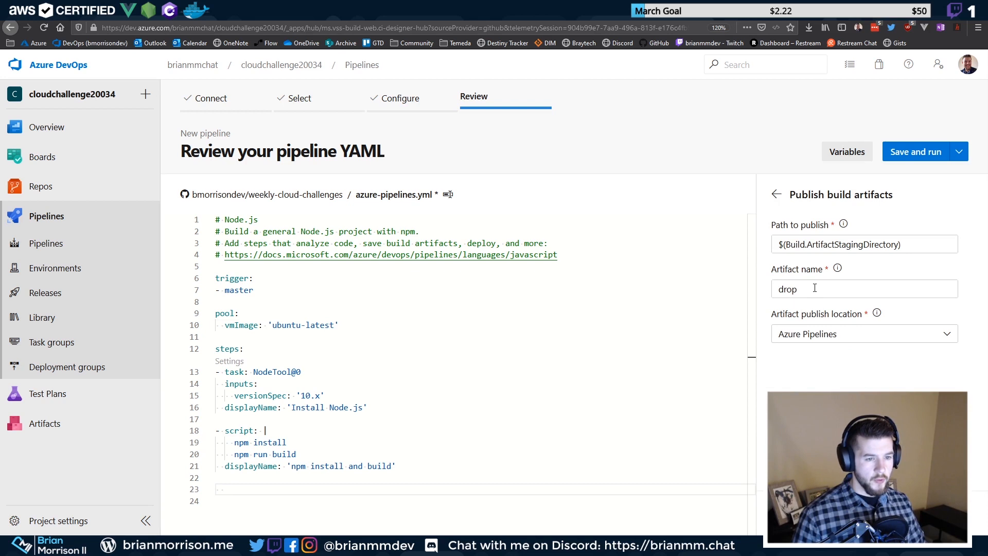
Examine the default path $(Build.ArtifactStagingDirectory) and artifact name drop in the task settings
{"action": "left_click", "coordinate": [908, 245]}
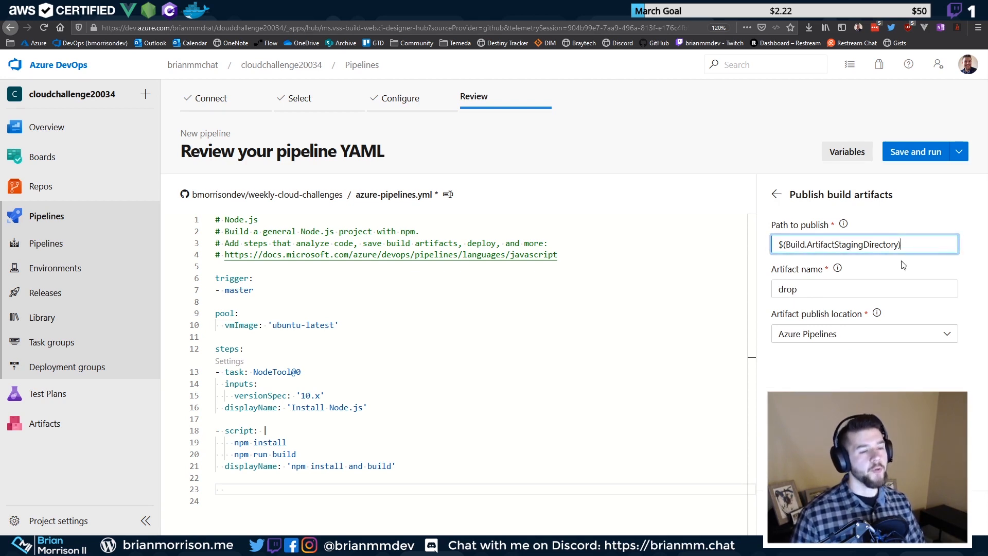
{"action": "left_click_drag", "start_coordinate": [905, 243], "coordinate": [777, 242]}
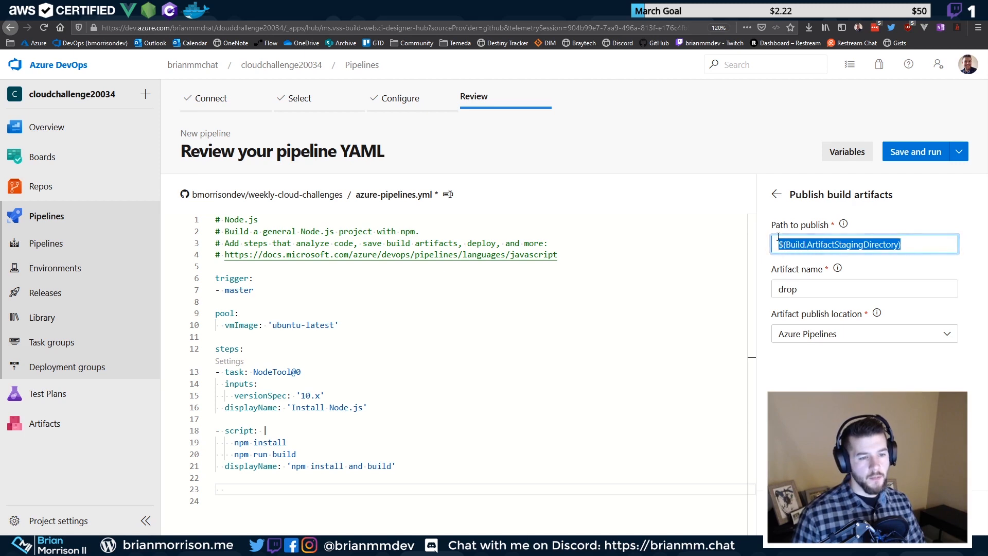
{"action": "triple_click", "coordinate": [833, 245]}
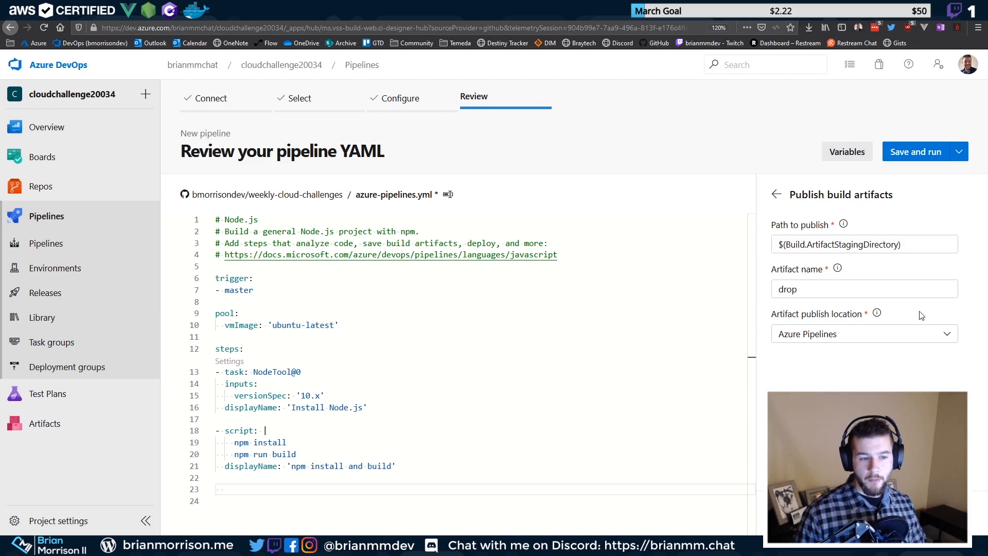
{"action": "left_click_drag", "start_coordinate": [801, 289], "coordinate": [767, 284]}
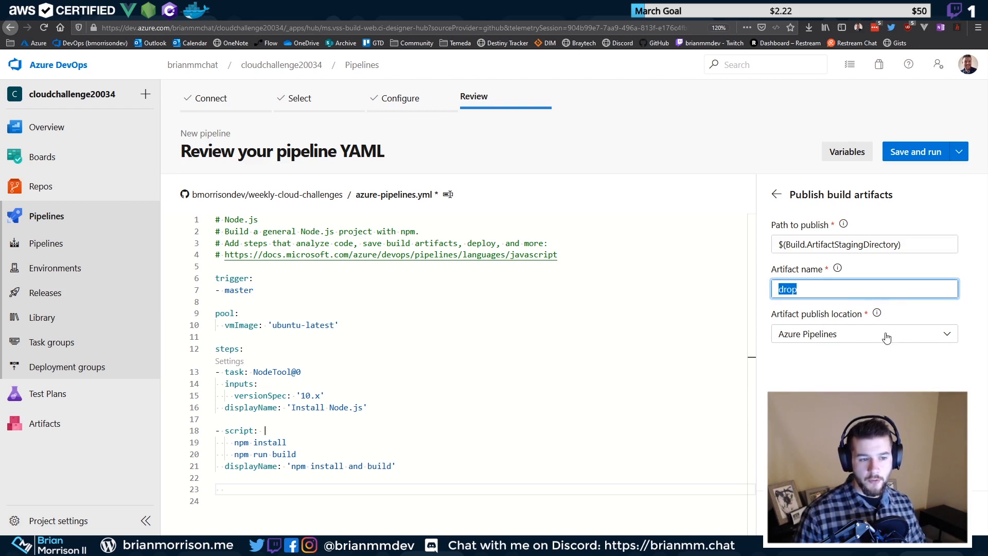
{"action": "left_click", "coordinate": [822, 279]}
{"action": "left_click_drag", "start_coordinate": [811, 286], "coordinate": [754, 291]}
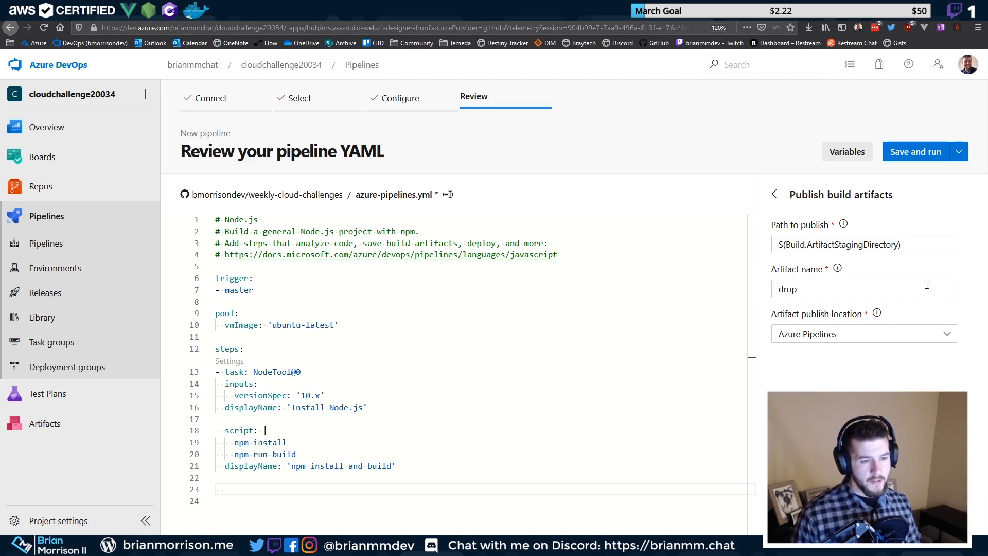
{"action": "double_click", "coordinate": [889, 240]}
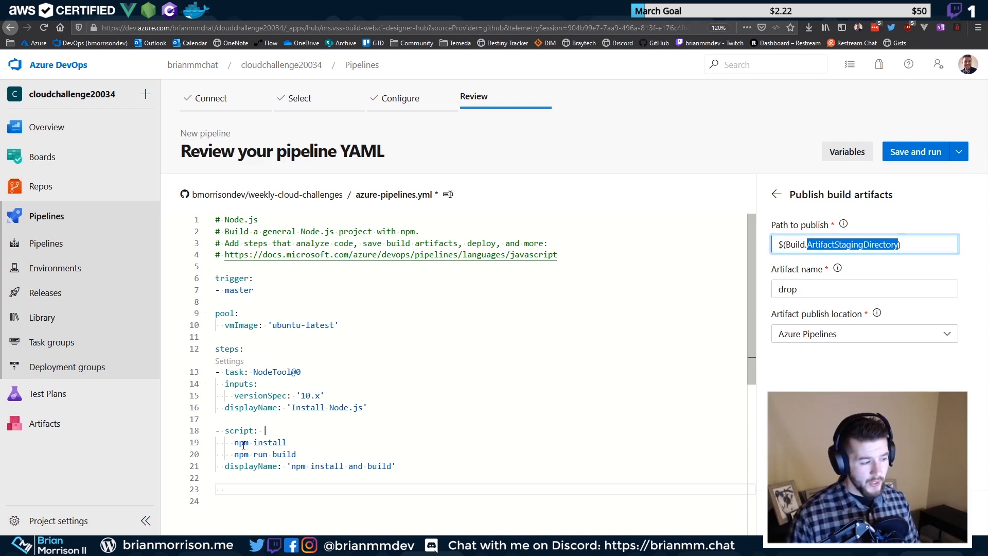
{"action": "left_click_drag", "start_coordinate": [234, 442], "coordinate": [287, 442]}
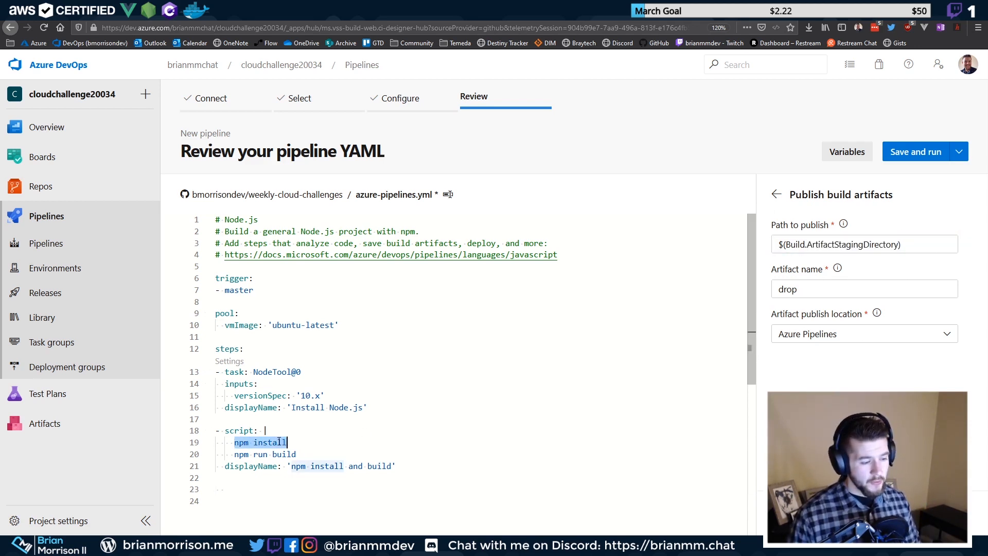
Set the path to publish to $(Pipeline.Workspace)/s/public and open the pipeline variables documentation
{"action": "triple_click", "coordinate": [932, 248]}
{"action": "type", "text": "$(Pipeline.Workspace)/s/public"}
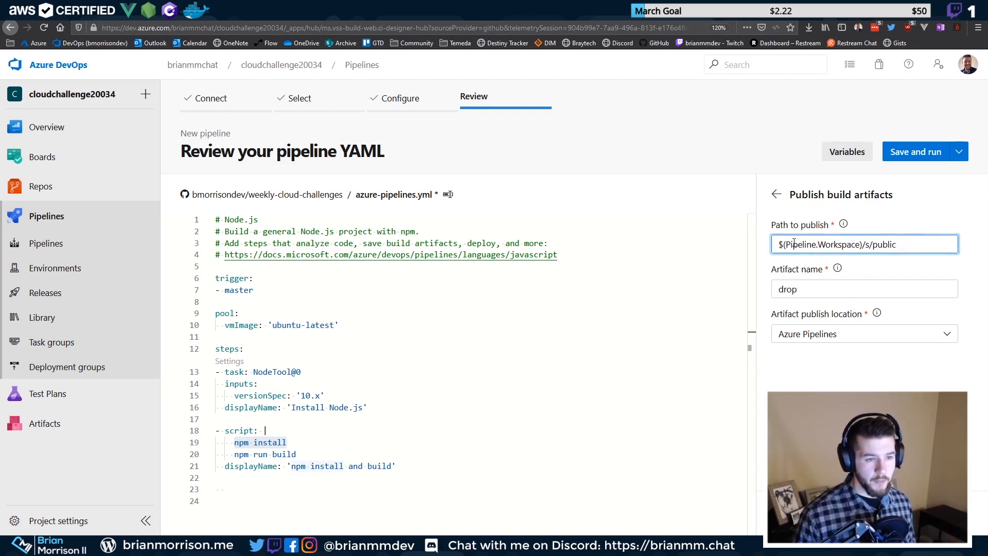
{"action": "left_click_drag", "start_coordinate": [783, 248], "coordinate": [857, 246]}
{"action": "left_click", "coordinate": [812, 248]}
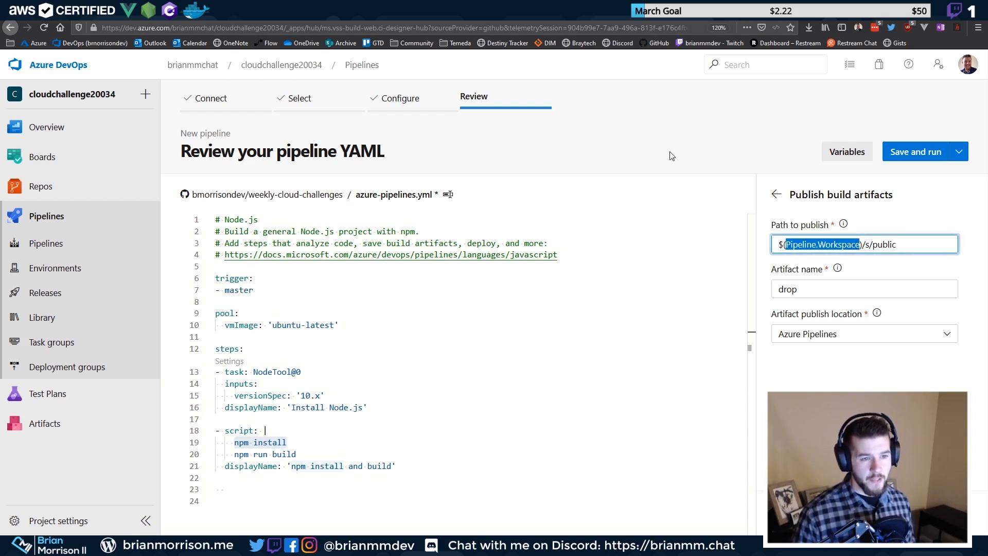
{"action": "left_click", "coordinate": [843, 225]}
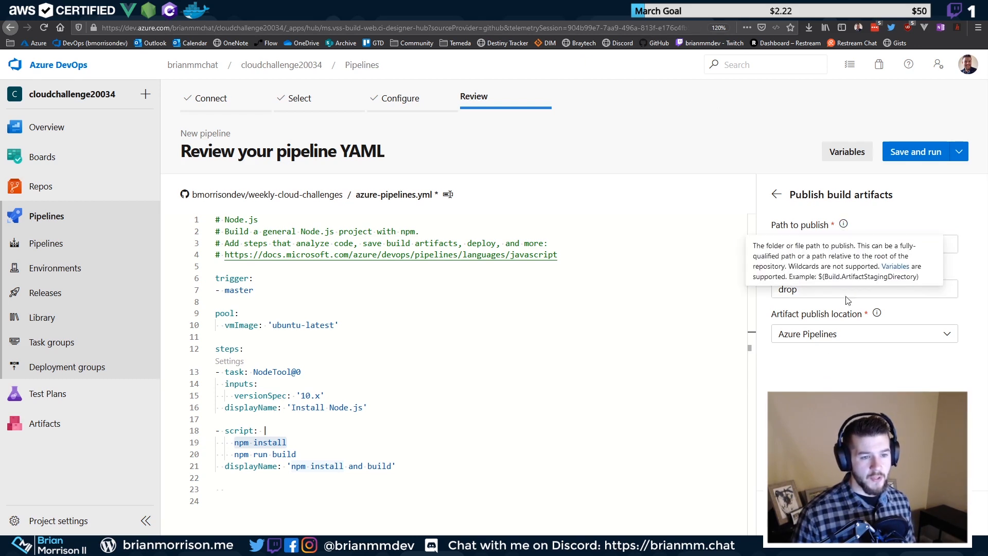
{"action": "left_click", "coordinate": [888, 273]}
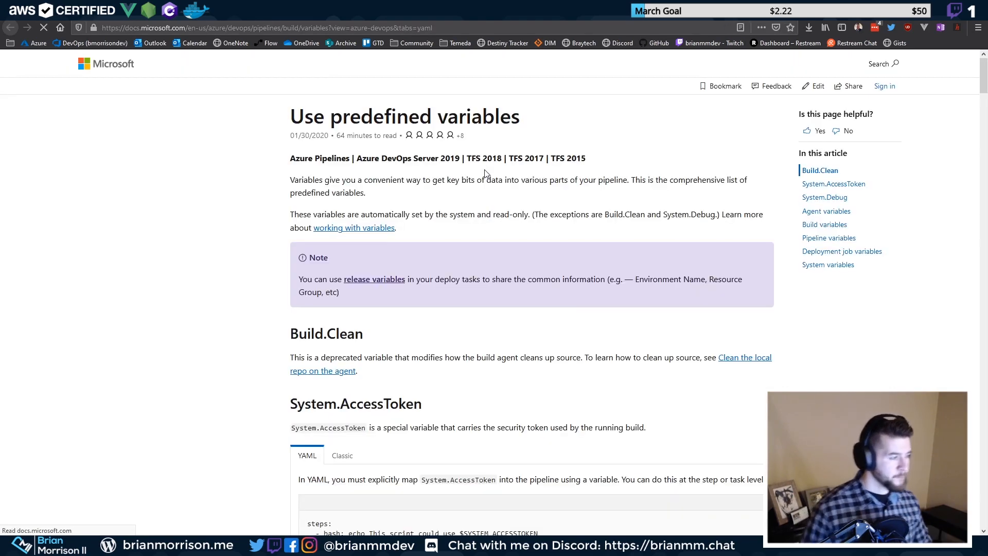
Scroll the predefined variables page to the Agent variables table and highlight Agent.Id
{"action": "scroll", "coordinate": [418, 226], "scroll_direction": "down", "scroll_amount": 14}
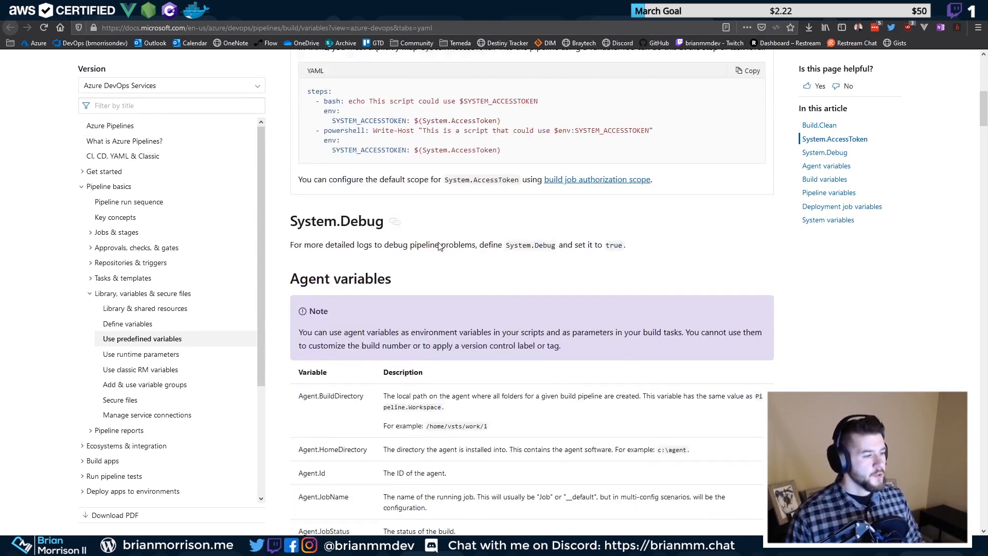
{"action": "scroll", "coordinate": [416, 222], "scroll_direction": "down", "scroll_amount": 2}
{"action": "left_click_drag", "start_coordinate": [307, 95], "coordinate": [372, 102]}
{"action": "left_click", "coordinate": [307, 123]}
{"action": "mouse_move", "coordinate": [317, 119]}
{"action": "left_mouse_down"}
{"action": "mouse_move", "coordinate": [326, 124]}
{"action": "mouse_move", "coordinate": [302, 118]}
{"action": "mouse_move", "coordinate": [334, 123]}
{"action": "left_mouse_up"}
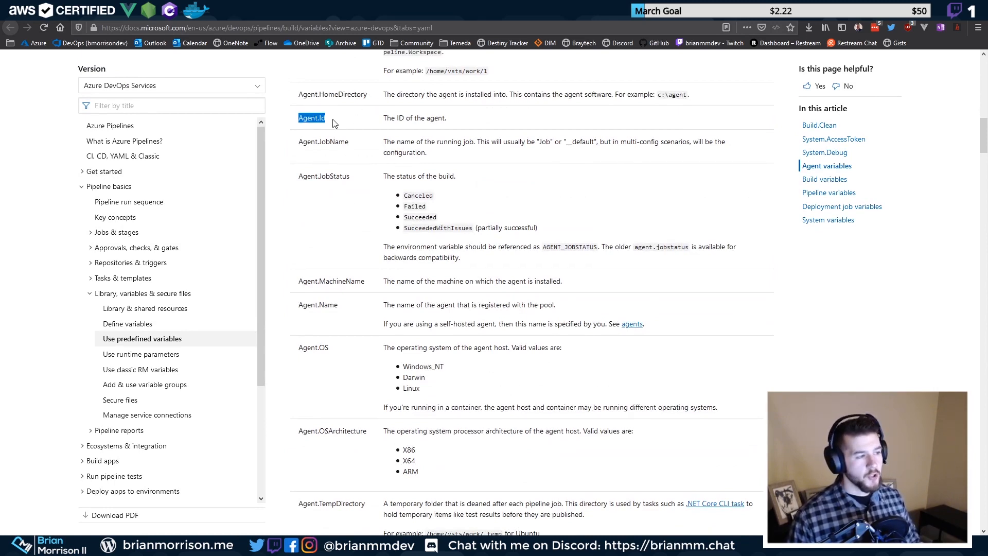
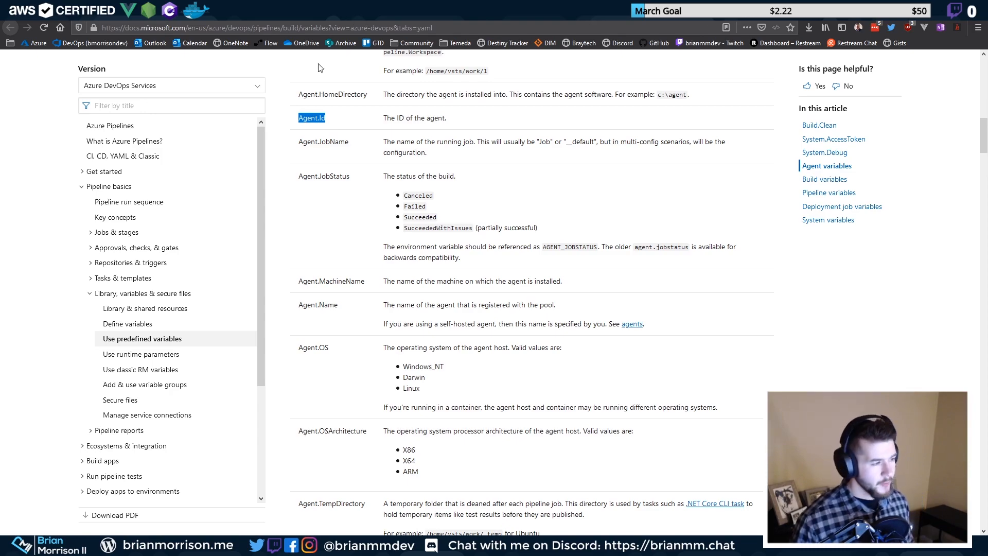
Scroll to the Build variables, then return to the pipeline and select Pipeline.Workspace in the publish path
{"action": "scroll", "coordinate": [474, 231], "scroll_direction": "down", "scroll_amount": 15}
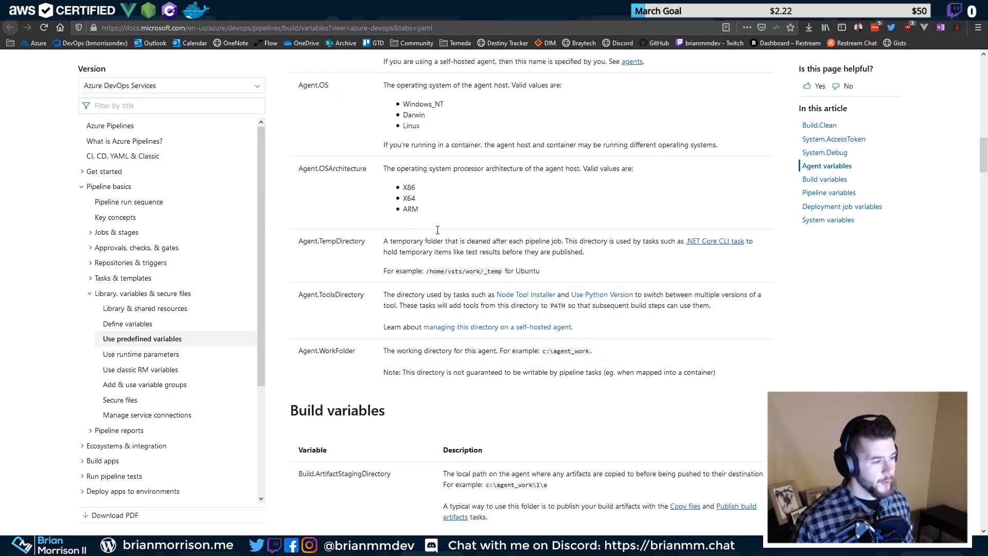
{"action": "key", "text": "ctrl+Tab"}
{"action": "left_click_drag", "start_coordinate": [860, 245], "coordinate": [804, 240]}
{"action": "left_click", "coordinate": [867, 247]}
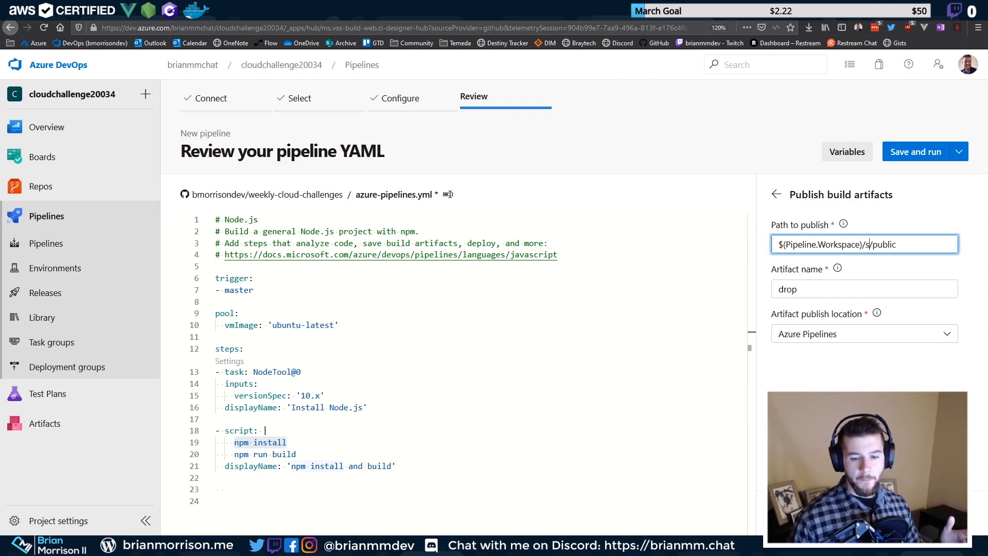
Check the public build output folder in the code editor, then select the whole publish path value
{"action": "left_click", "coordinate": [942, 513]}
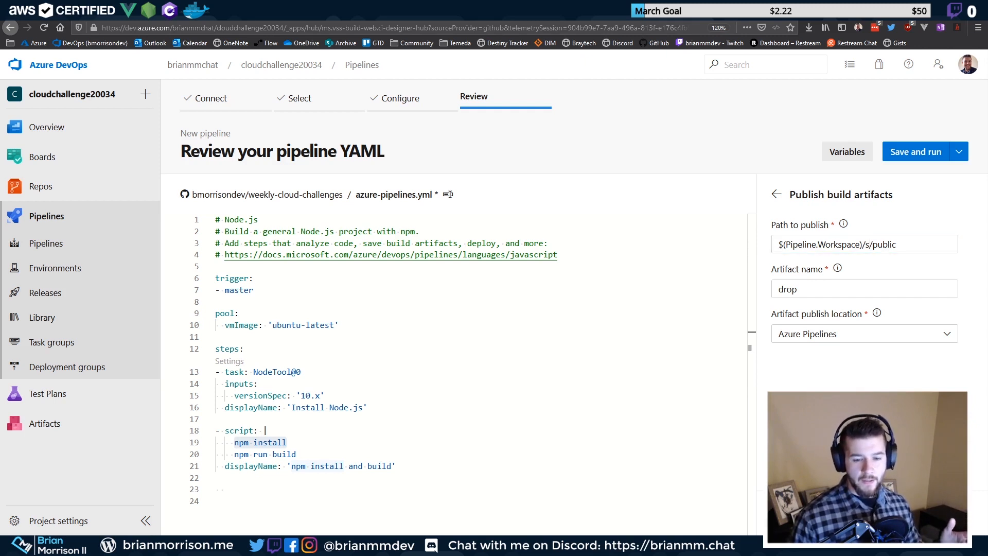
{"action": "double_click", "coordinate": [885, 245]}
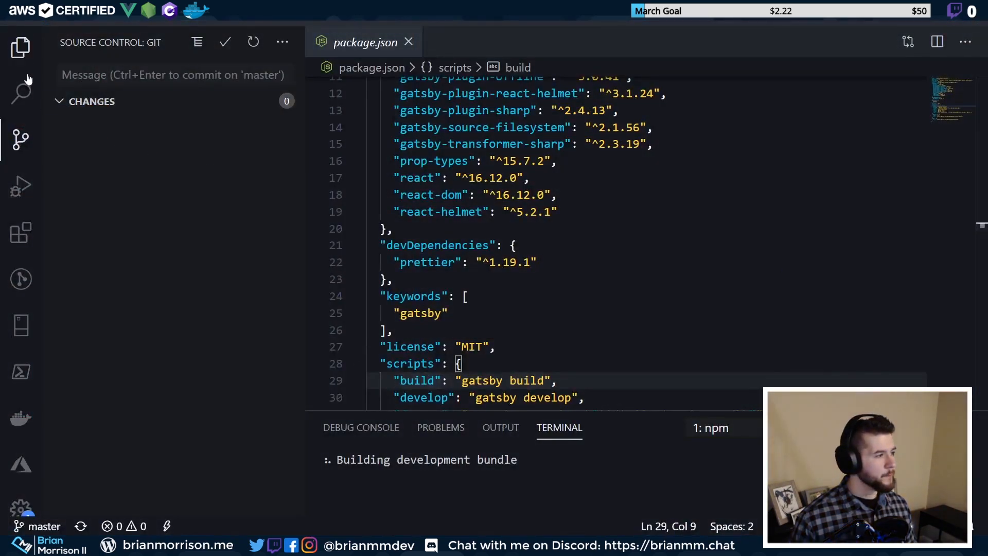
{"action": "left_click", "coordinate": [22, 56]}
{"action": "left_click", "coordinate": [87, 166]}
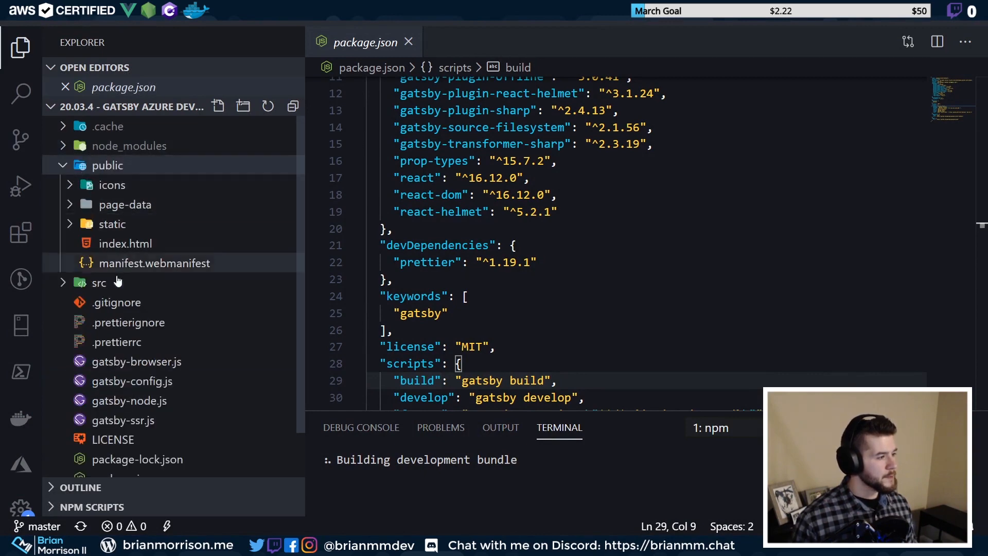
{"action": "key", "text": "alt+Tab"}
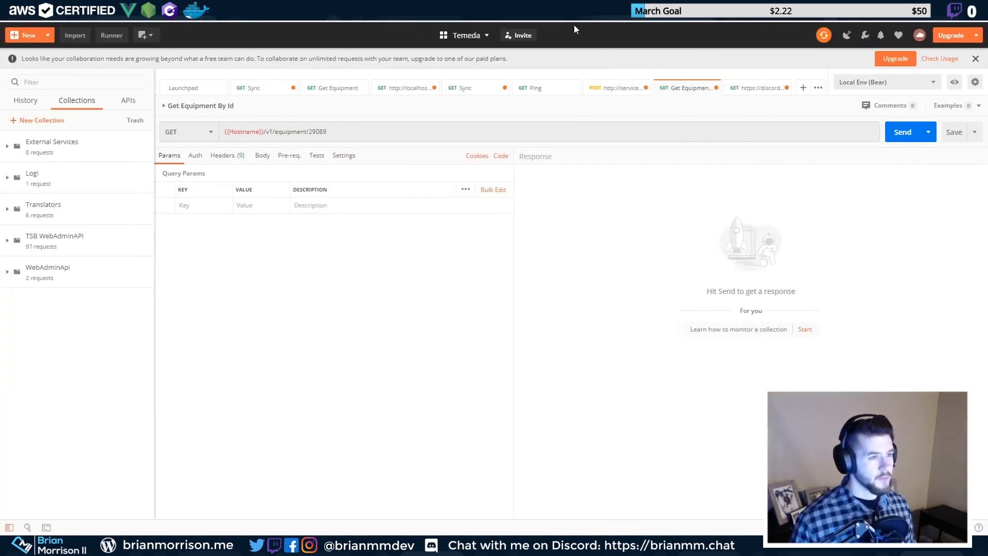
{"action": "key", "text": "alt+Tab"}
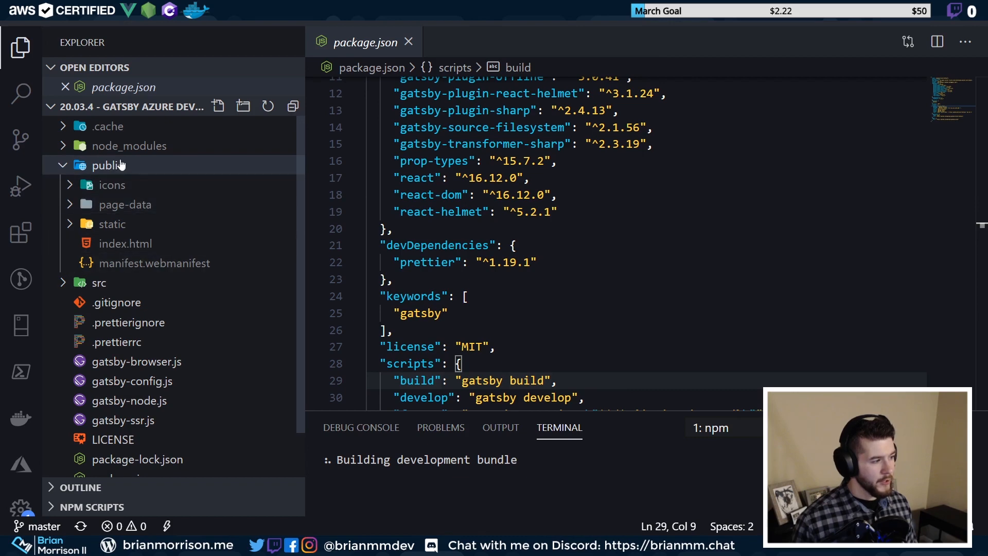
{"action": "left_click", "coordinate": [886, 21]}
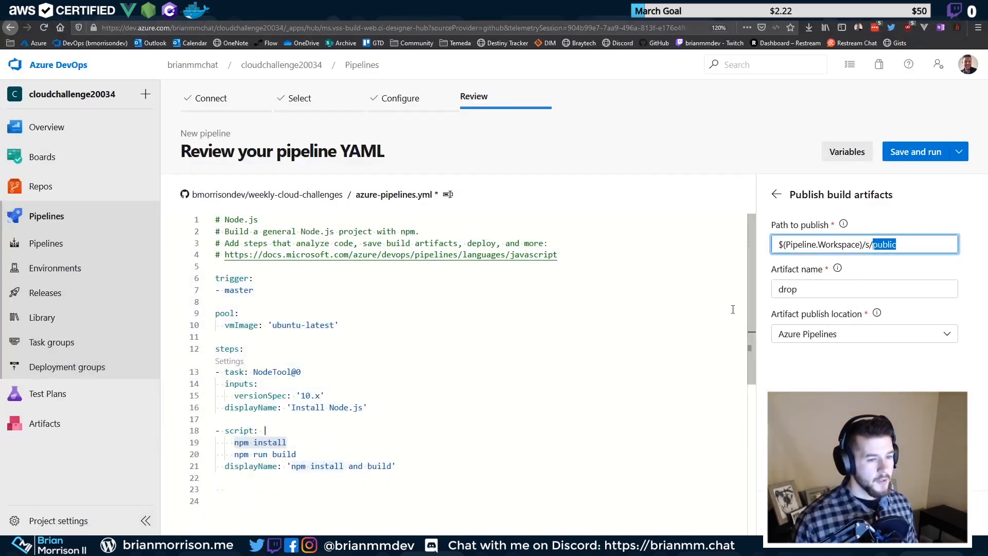
{"action": "left_click", "coordinate": [902, 249]}
{"action": "key", "text": "ctrl+a"}
{"action": "key", "text": "ctrl+c"}
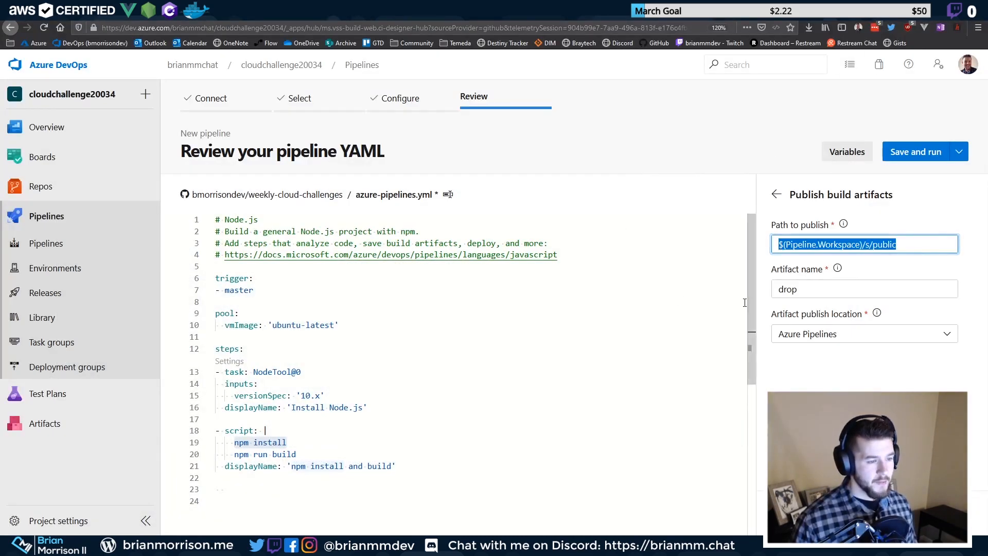
Undo the misplaced publish task insertion and add blank lines after the npm build step
{"action": "left_click", "coordinate": [949, 513]}
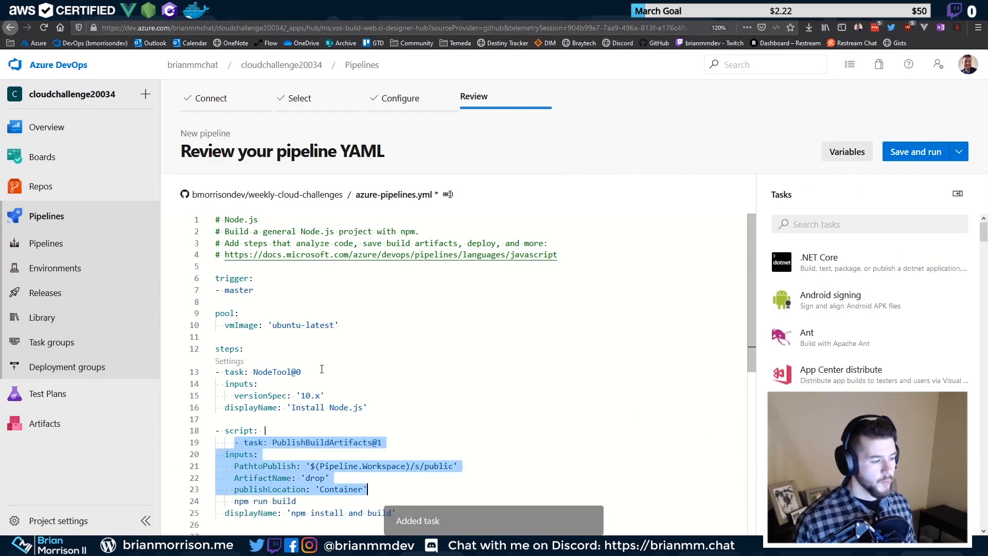
{"action": "scroll", "coordinate": [323, 372], "scroll_direction": "down", "scroll_amount": 5}
{"action": "scroll", "coordinate": [389, 377], "scroll_direction": "up", "scroll_amount": 5}
{"action": "key", "text": "ctrl+z"}
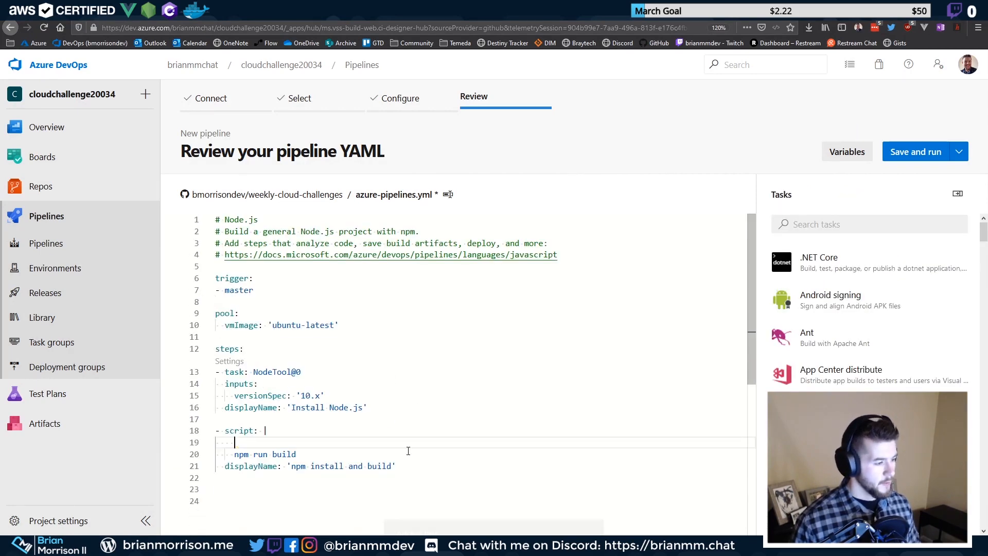
{"action": "key", "text": "ctrl+y"}
{"action": "key", "text": "ctrl+z"}
{"action": "left_click", "coordinate": [410, 469]}
{"action": "key", "text": "Return"}
{"action": "key", "text": "Return"}
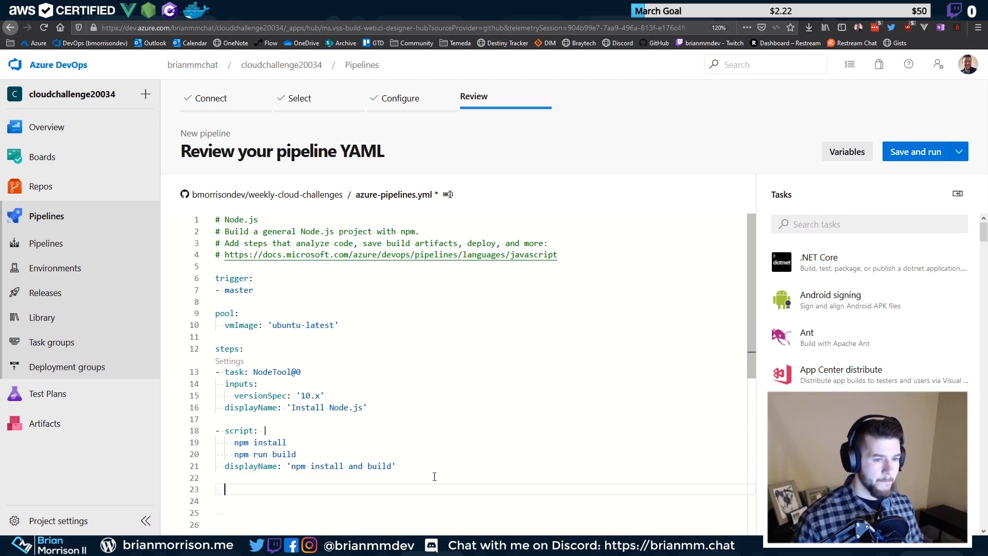
Search tasks for 'pub' and add Publish build artifacts with path $(Pipeline.Workspace)/s/public
{"action": "left_click", "coordinate": [875, 231]}
{"action": "type", "text": "publish"}
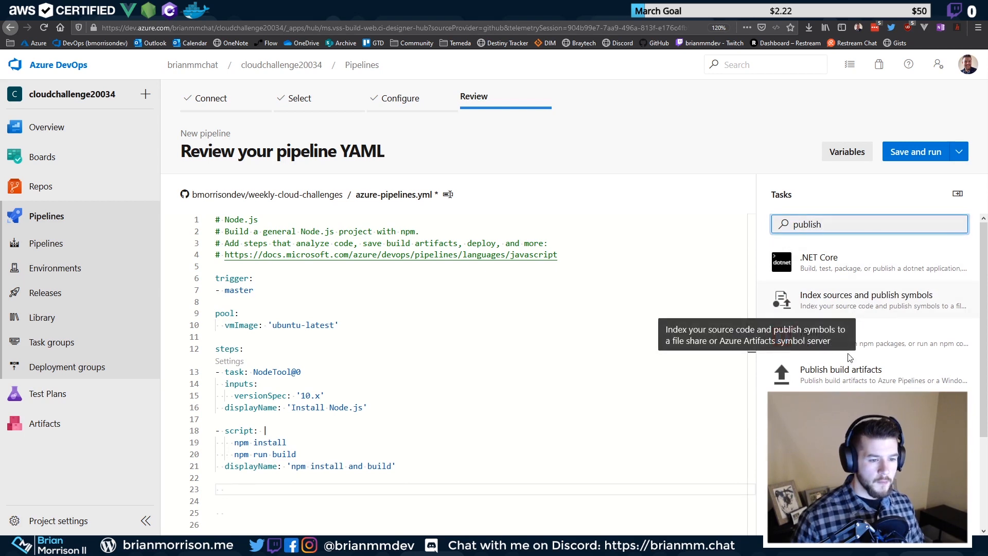
{"action": "left_click", "coordinate": [841, 375]}
{"action": "triple_click", "coordinate": [910, 242]}
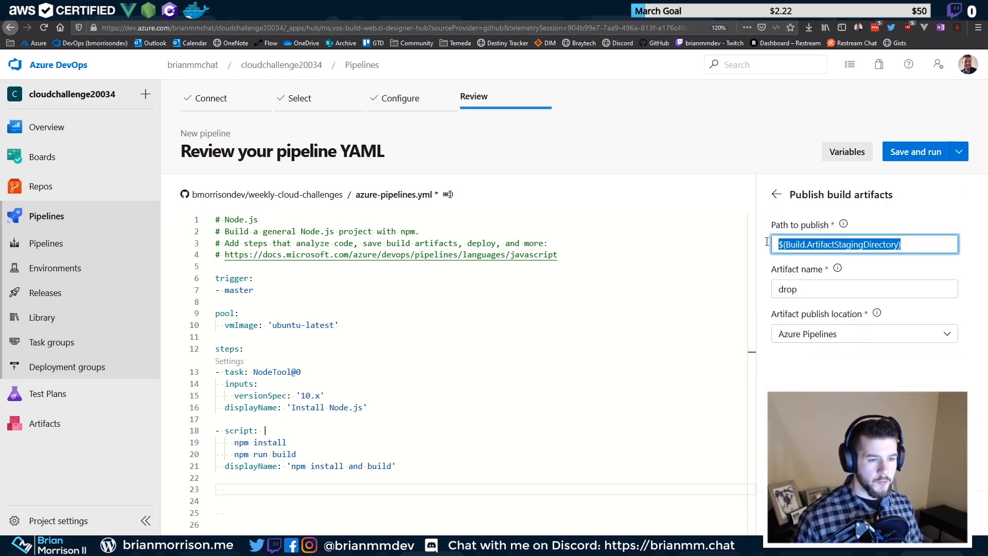
{"action": "left_click", "coordinate": [945, 512]}
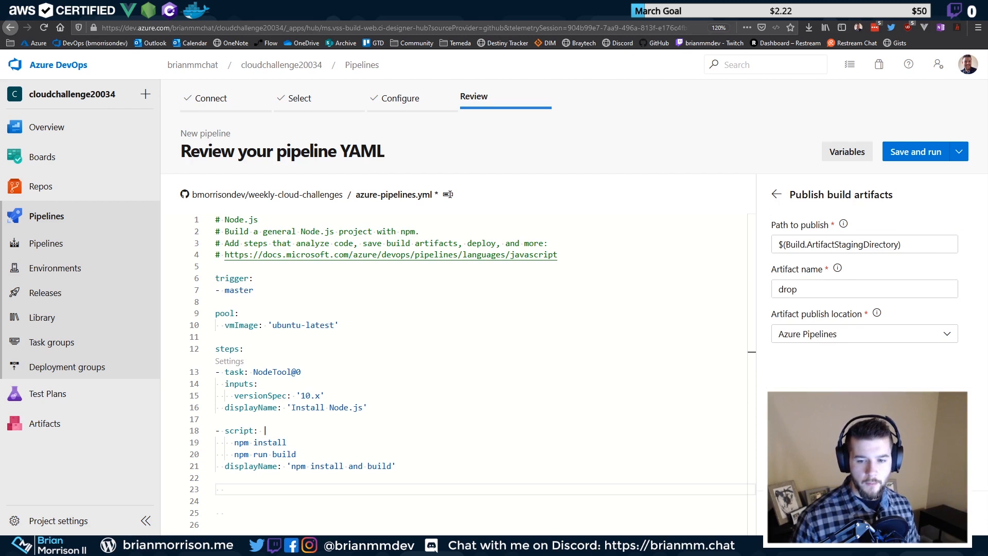
{"action": "triple_click", "coordinate": [858, 244]}
{"action": "key", "text": "ctrl+v"}
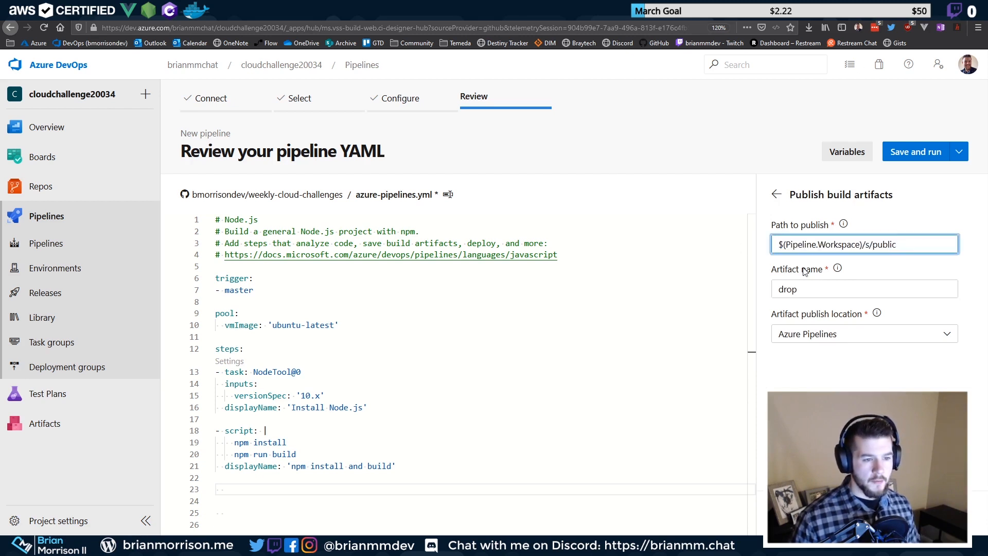
{"action": "left_click", "coordinate": [945, 513]}
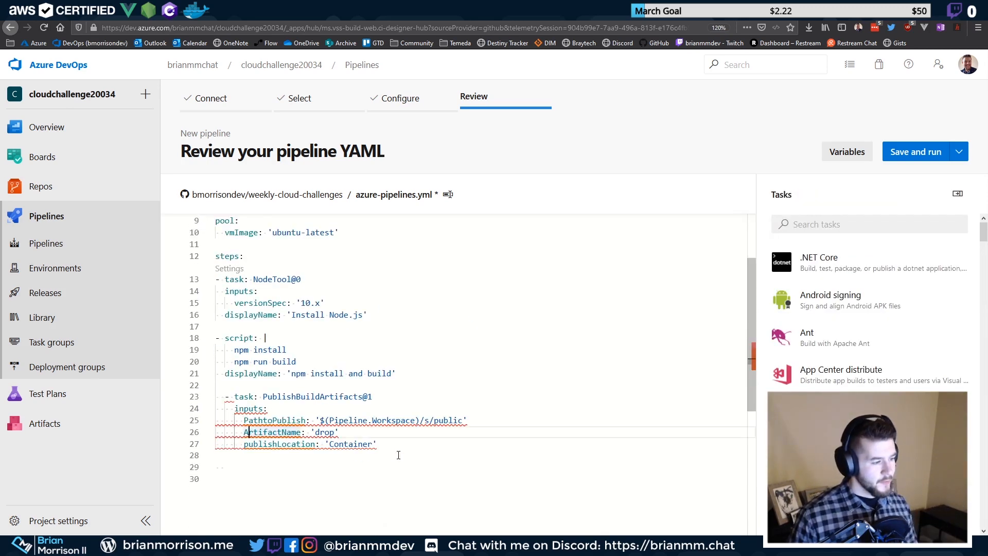
Outdent the inserted publish task block, delete the trailing empty line, and open Save and run
{"action": "left_click_drag", "start_coordinate": [393, 453], "coordinate": [203, 400]}
{"action": "key", "text": "shift+Tab"}
{"action": "key", "text": "Up"}
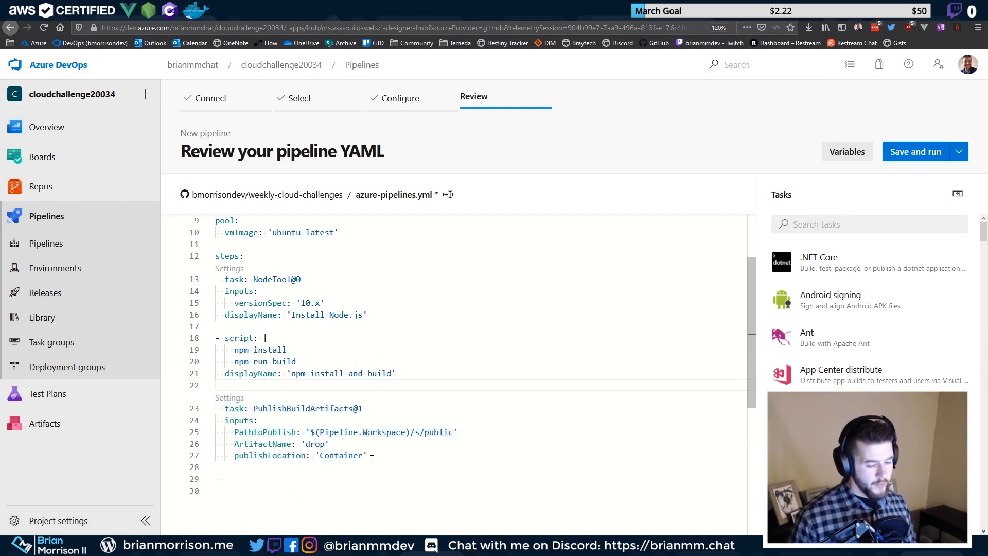
{"action": "left_click_drag", "start_coordinate": [376, 457], "coordinate": [211, 408]}
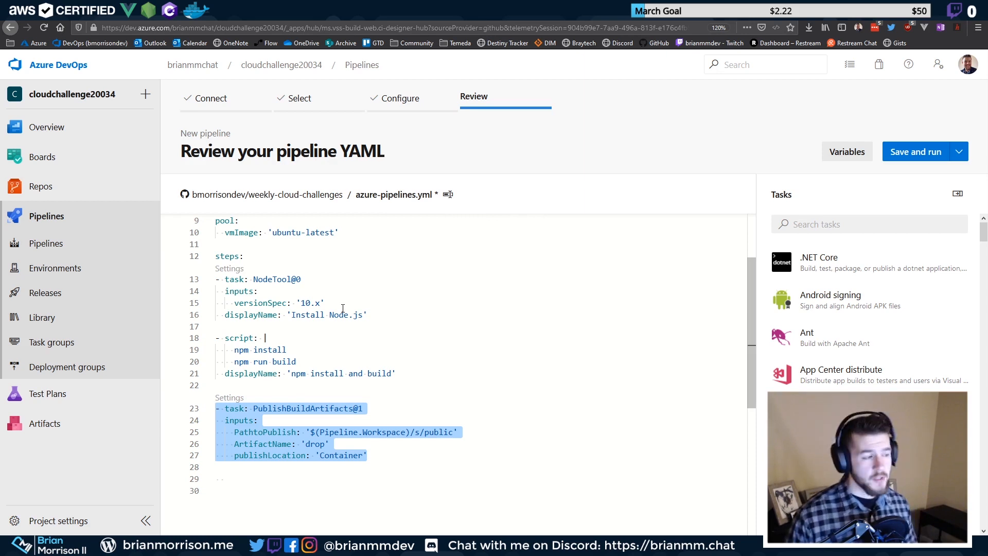
{"action": "left_click", "coordinate": [344, 468]}
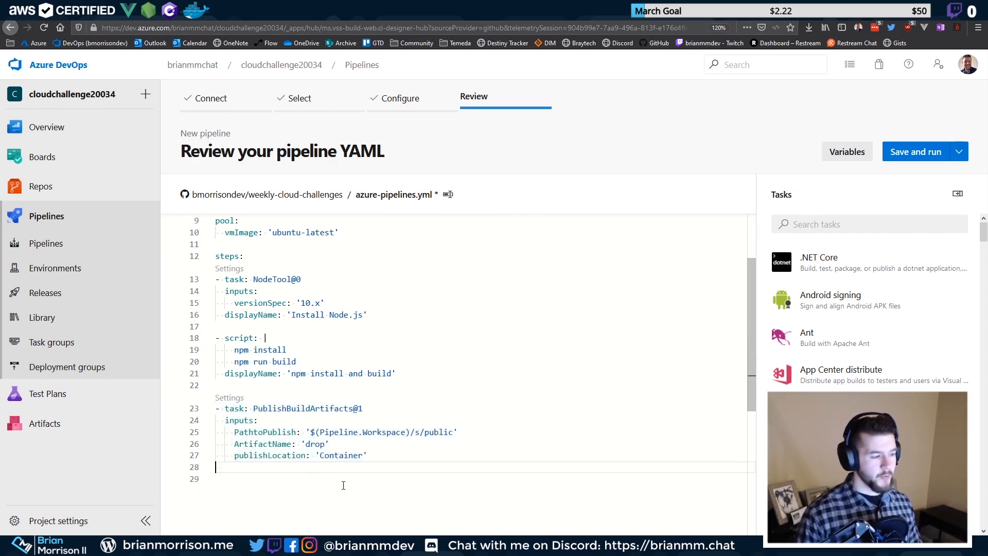
{"action": "key", "text": "BackSpace"}
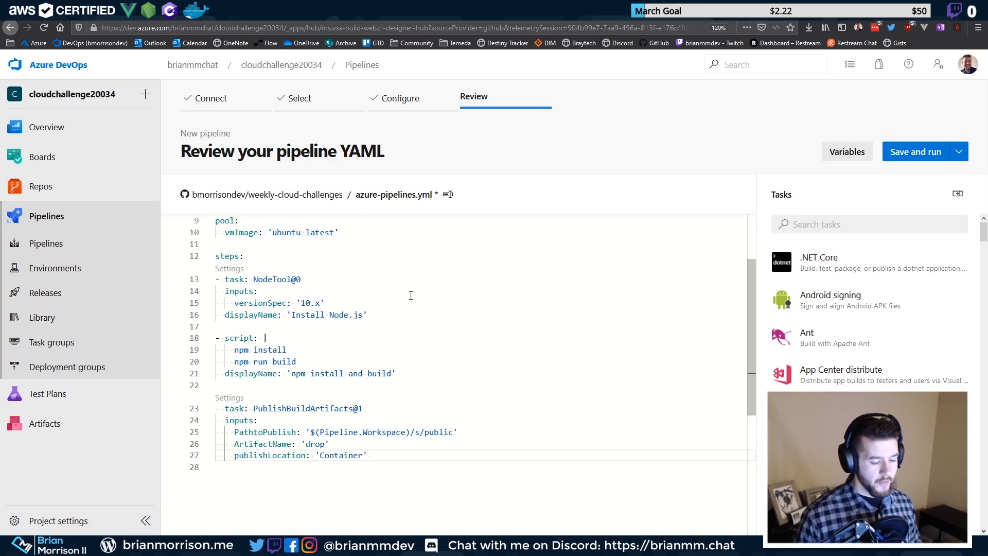
{"action": "left_click", "coordinate": [907, 156]}
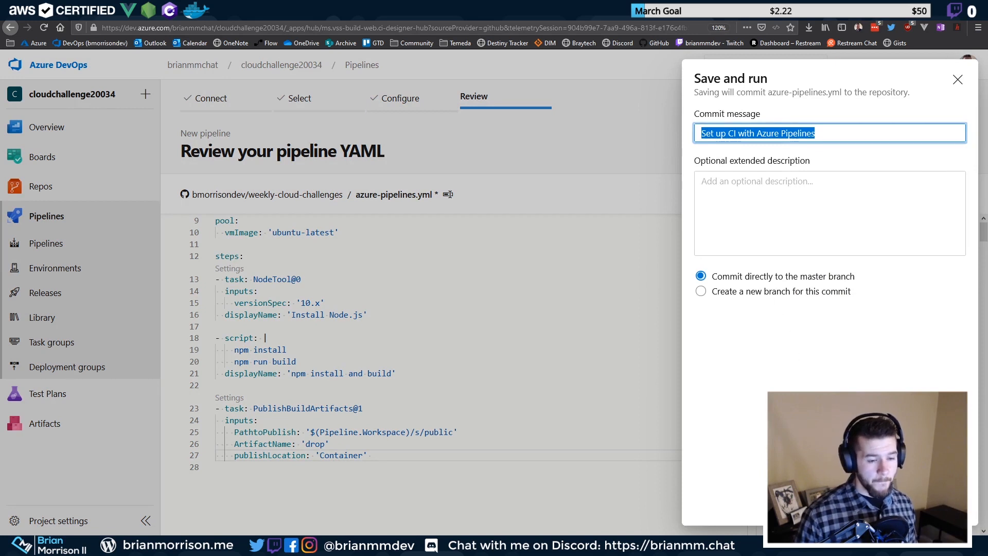
Commit and run the YAML, then read run #20200327.1's failed npm install and build log: package.json not found
{"action": "left_click", "coordinate": [933, 506]}
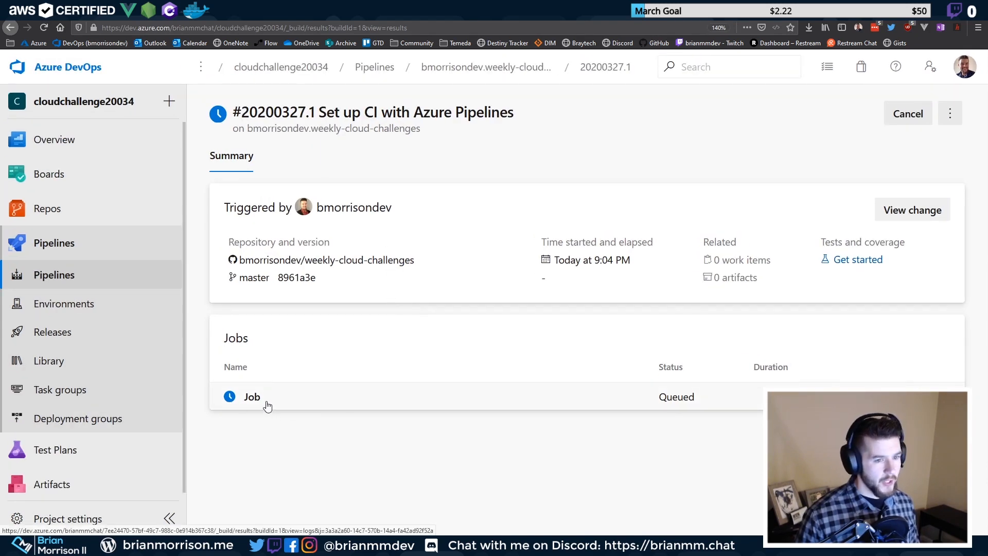
{"action": "left_click", "coordinate": [252, 397]}
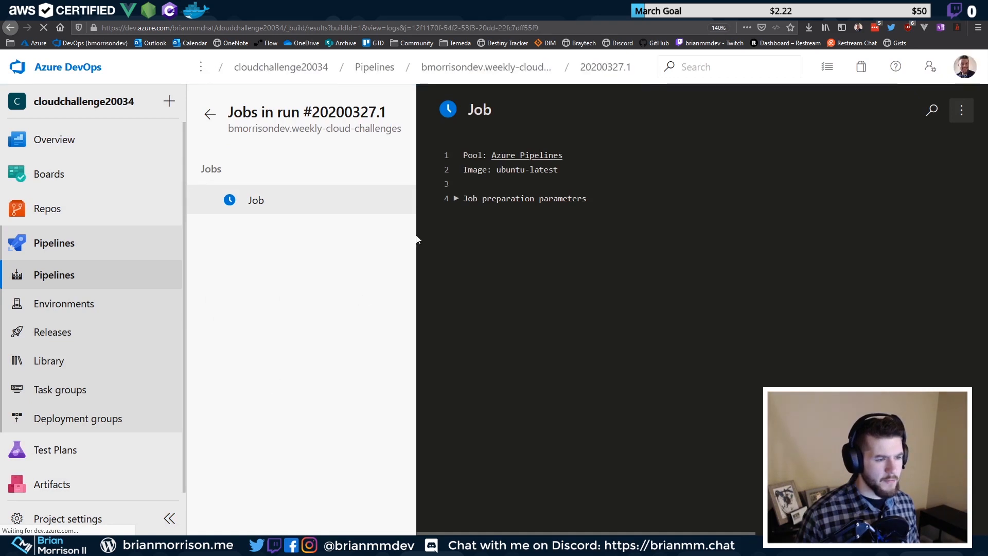
{"action": "left_click", "coordinate": [285, 241]}
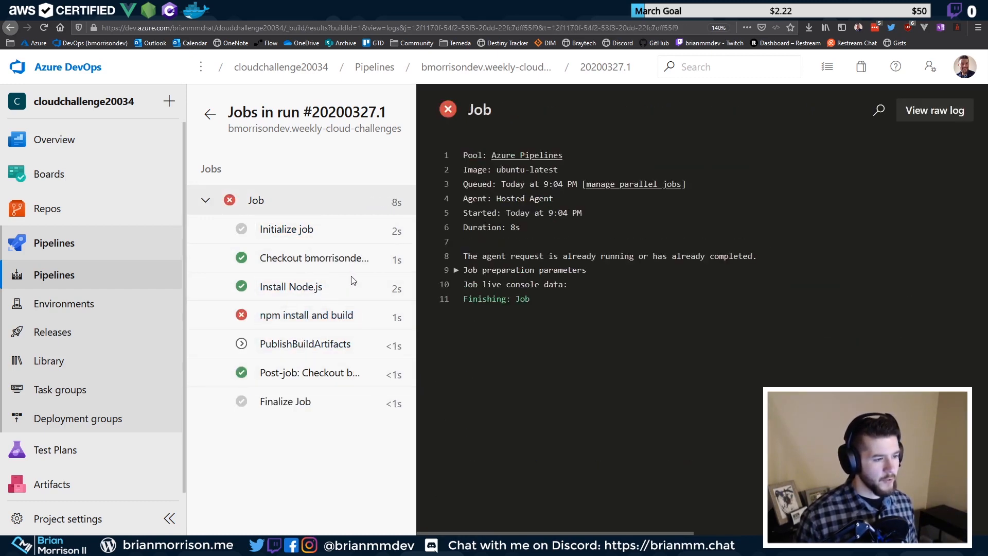
{"action": "left_click", "coordinate": [285, 315]}
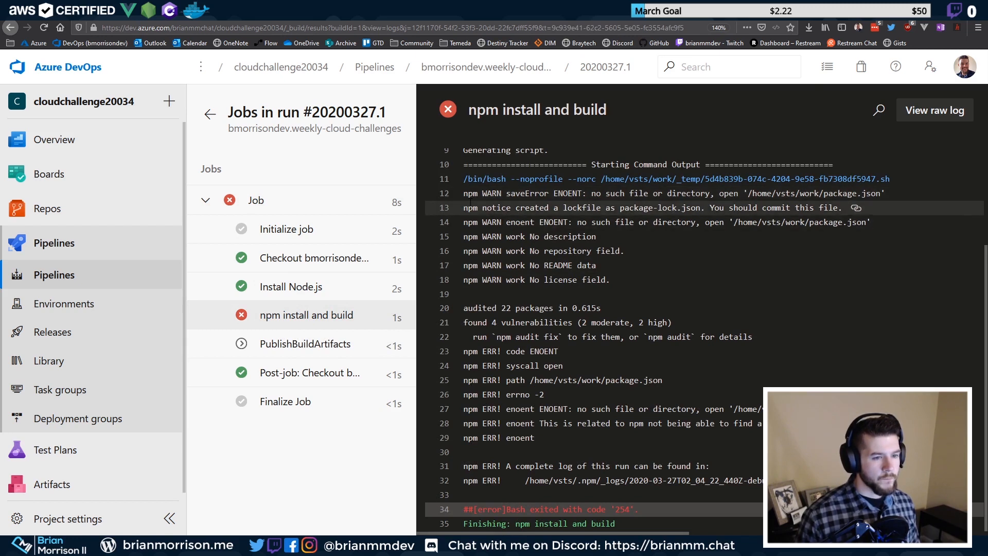
{"action": "left_click_drag", "start_coordinate": [464, 194], "coordinate": [862, 193]}
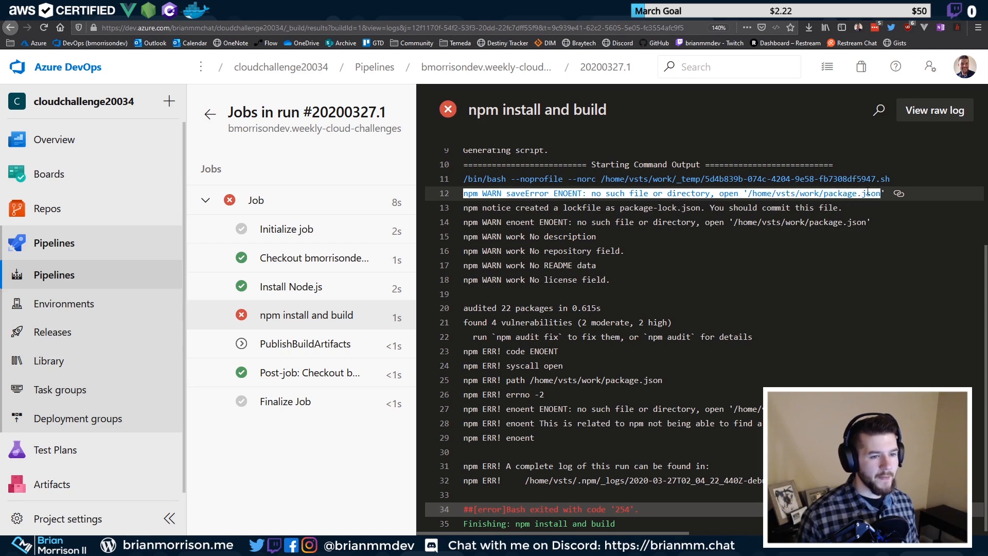
{"action": "left_click", "coordinate": [868, 193]}
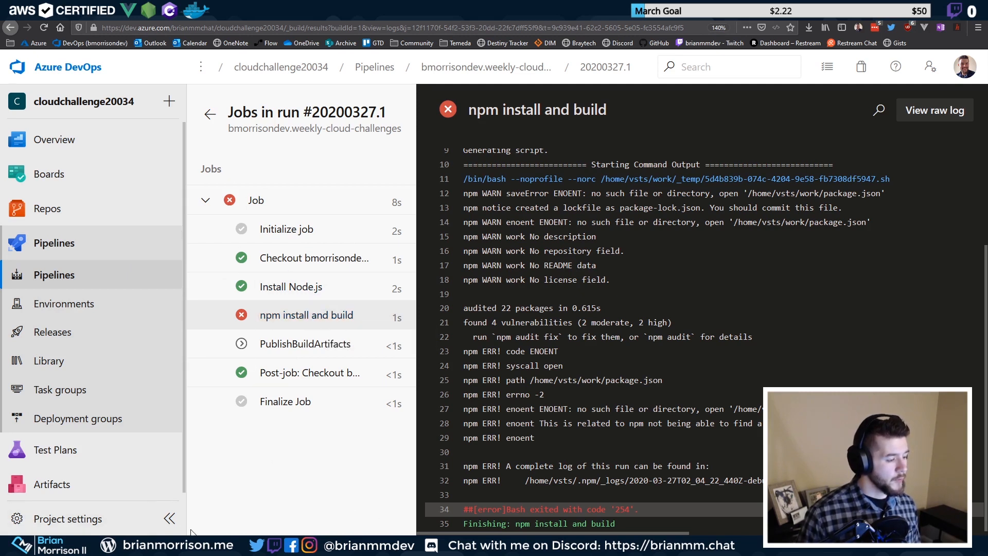
In the code editor, collapse the public folder and sync the project with the remote
{"action": "mouse_move", "coordinate": [192, 534]}
{"action": "left_click", "coordinate": [229, 482]}
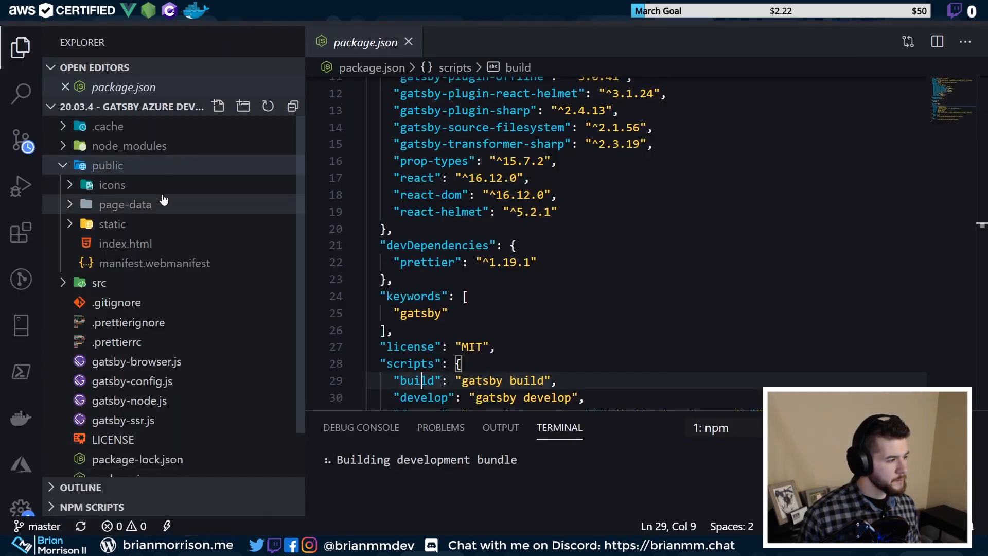
{"action": "left_click", "coordinate": [124, 165]}
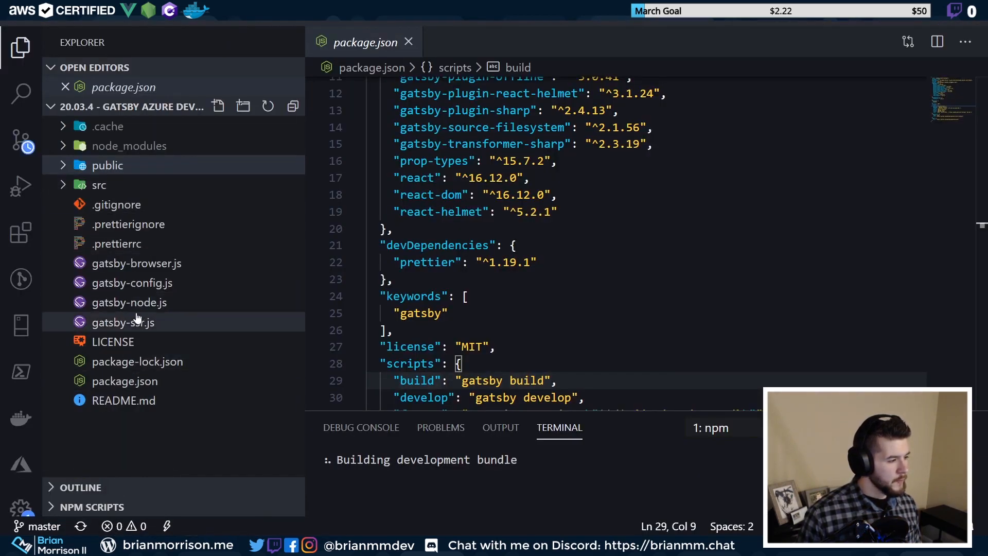
{"action": "left_click", "coordinate": [82, 526]}
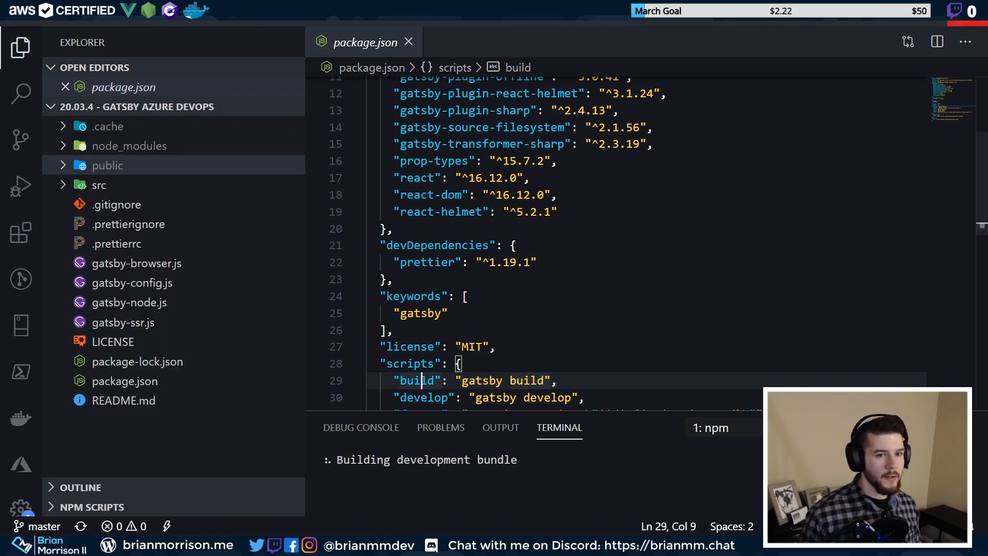
Open the whole weekly-cloud-challenges repository folder in VS Code using Open with Code
{"action": "key", "text": "alt+Tab"}
{"action": "key", "text": "alt+Tab"}
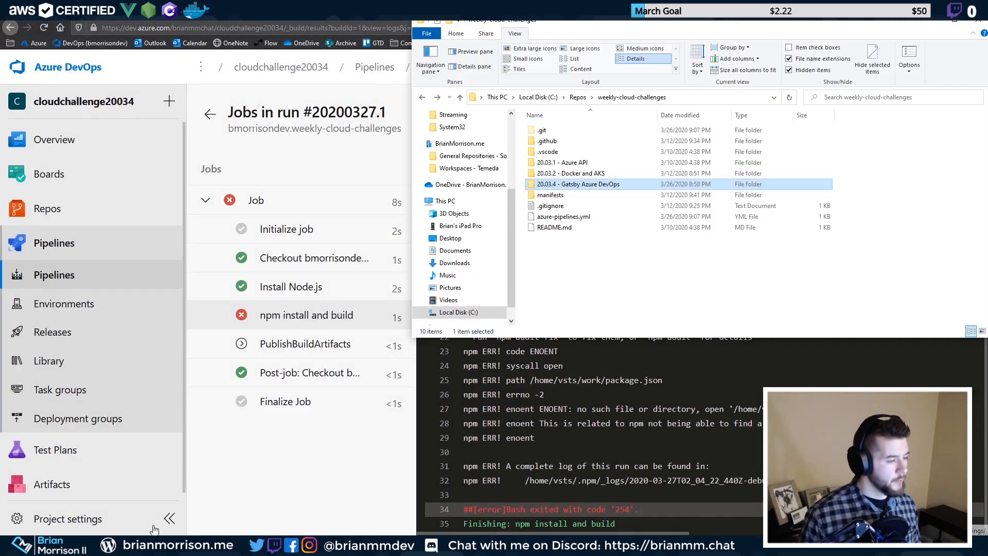
{"action": "right_click", "coordinate": [624, 270]}
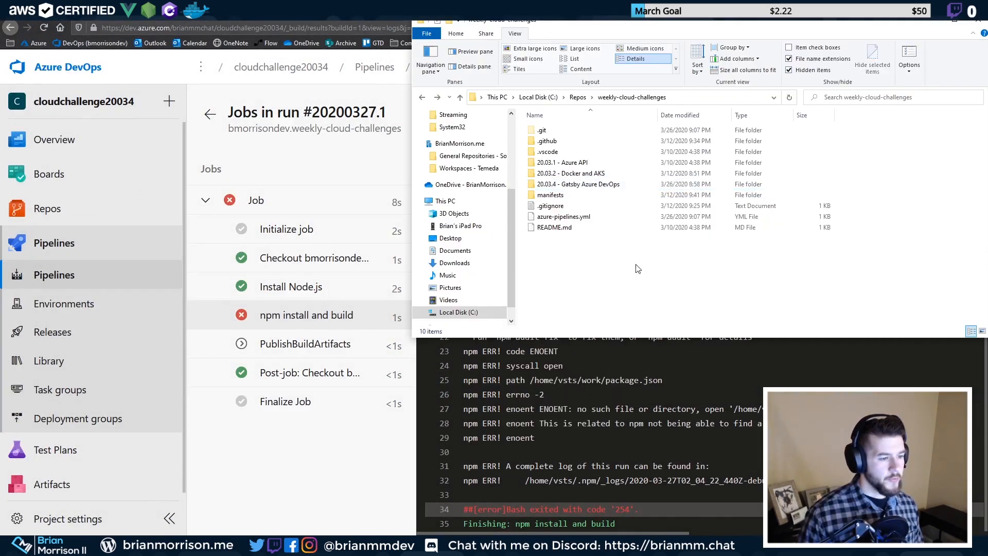
{"action": "right_click", "coordinate": [614, 274]}
{"action": "left_click", "coordinate": [605, 390]}
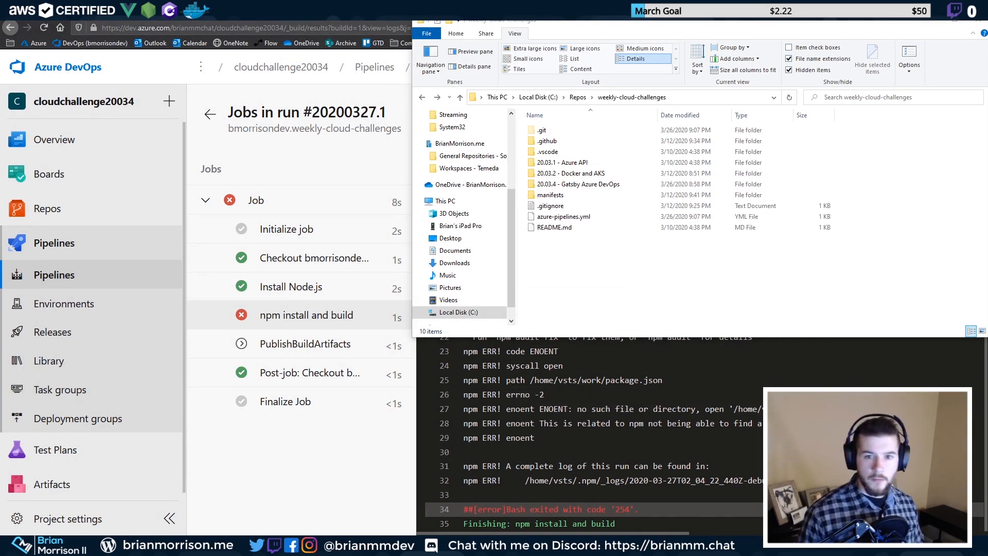
{"action": "key", "text": "alt+Tab"}
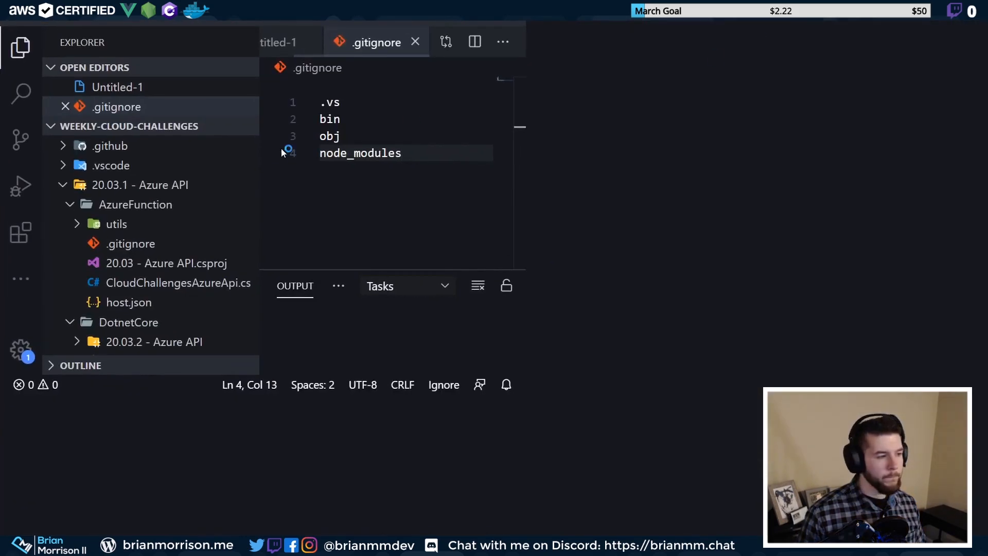
Collapse the AzureFunction and API folders and move azure-pipelines.yml into 20.03.4 - Gatsby Azure DevOps
{"action": "left_click", "coordinate": [70, 205]}
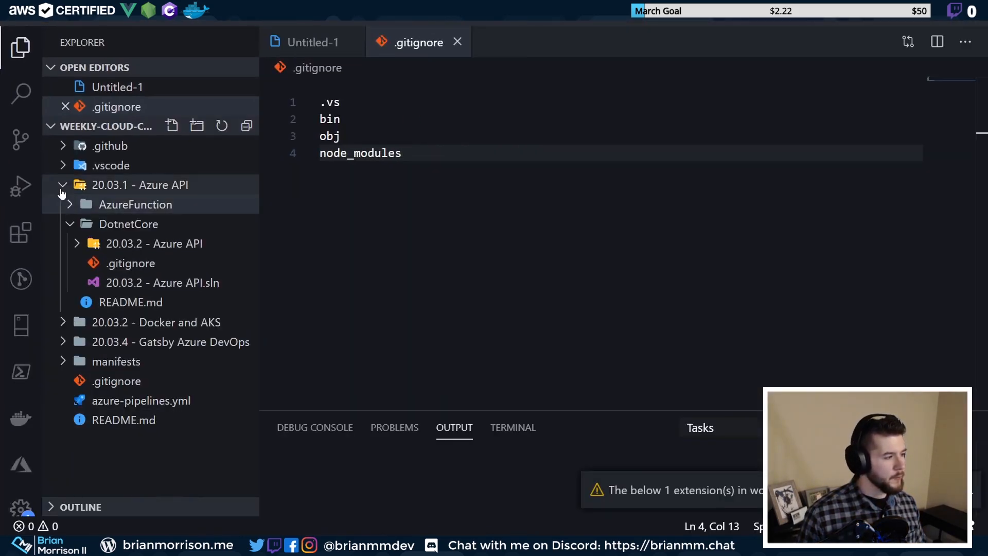
{"action": "left_click", "coordinate": [63, 185]}
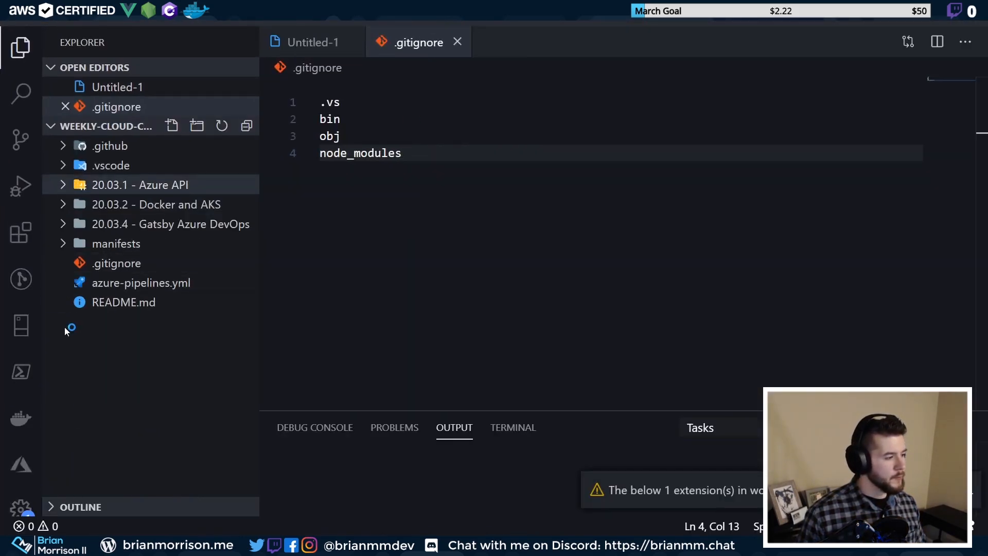
{"action": "left_click", "coordinate": [141, 283]}
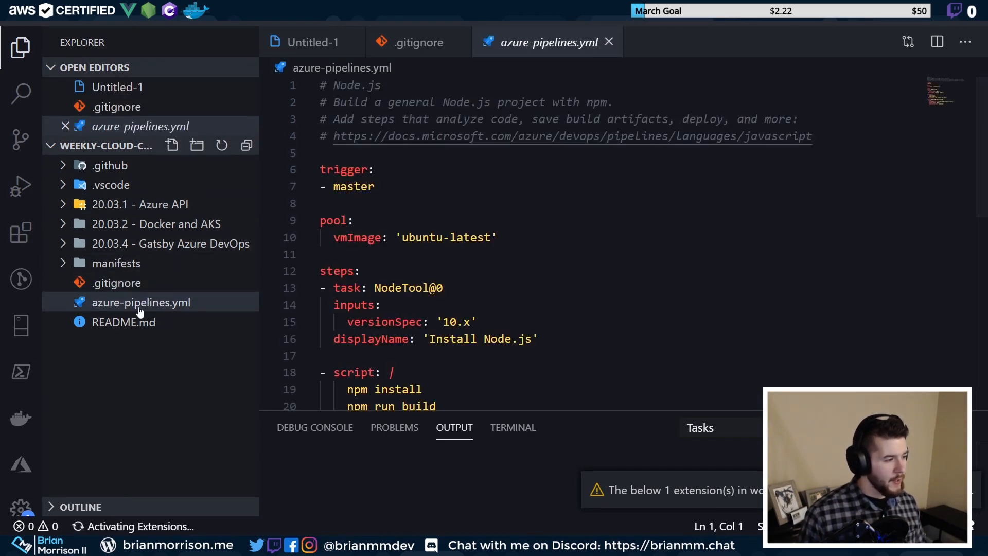
{"action": "left_click_drag", "start_coordinate": [137, 305], "coordinate": [140, 245]}
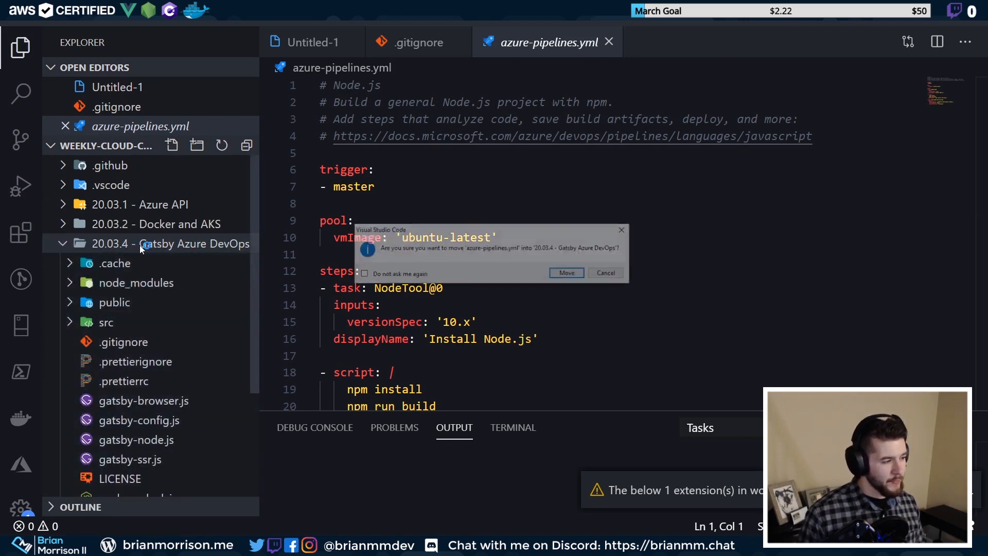
{"action": "left_click", "coordinate": [569, 274]}
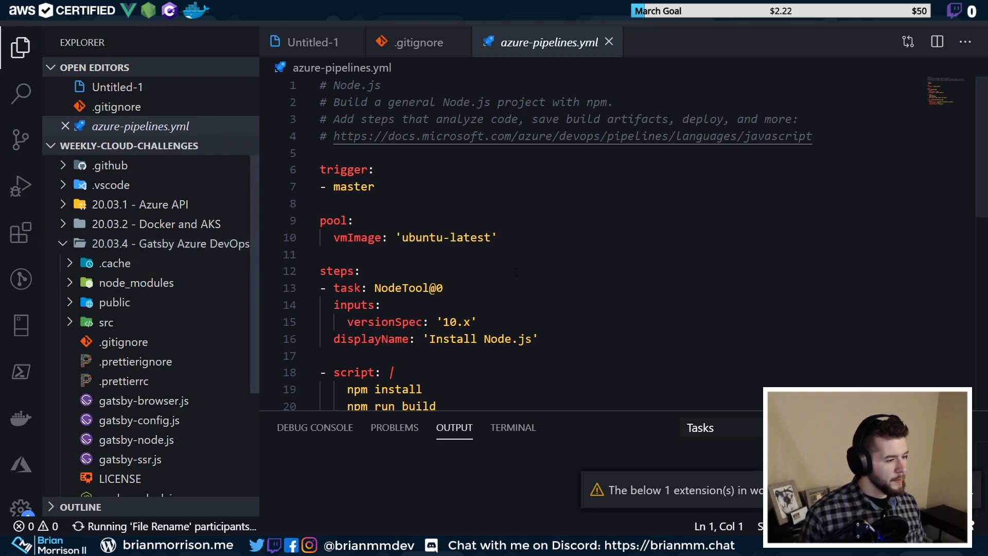
Reopen the moved azure-pipelines.yml, check the npm run build line, and view pending source control changes
{"action": "scroll", "coordinate": [361, 263], "scroll_direction": "down", "scroll_amount": 7}
{"action": "scroll", "coordinate": [124, 412], "scroll_direction": "down", "scroll_amount": 3}
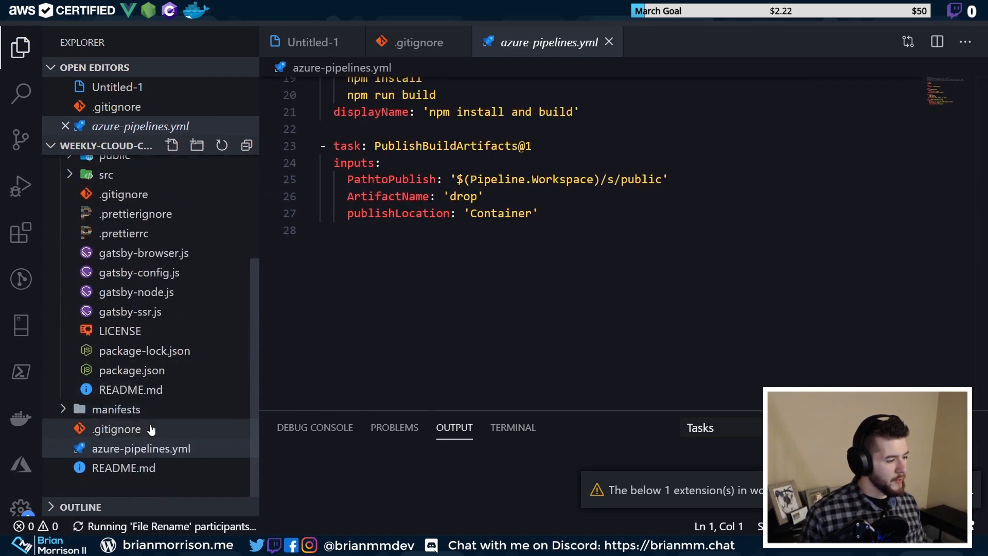
{"action": "left_click", "coordinate": [609, 41]}
{"action": "left_click", "coordinate": [192, 256]}
{"action": "scroll", "coordinate": [489, 278], "scroll_direction": "up", "scroll_amount": 3}
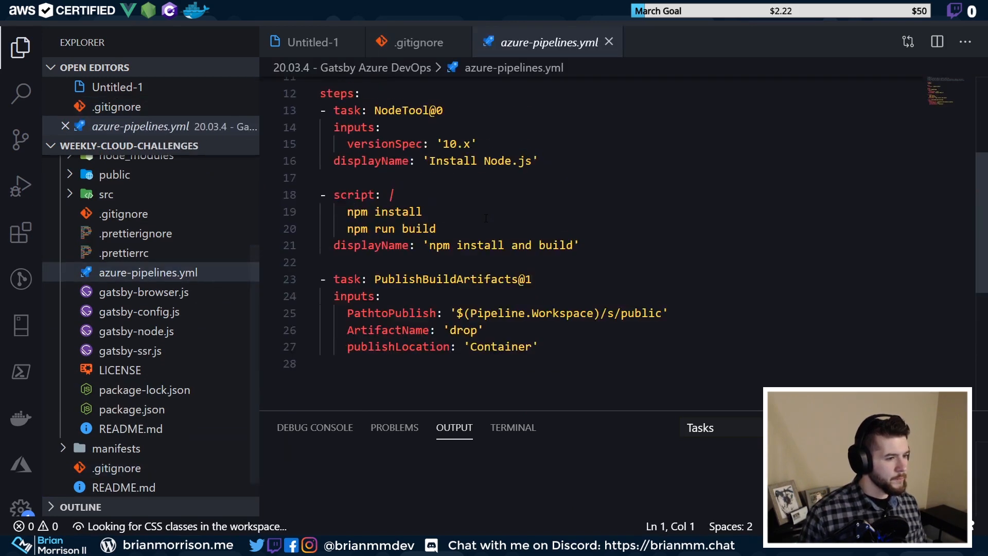
{"action": "left_click", "coordinate": [475, 276]}
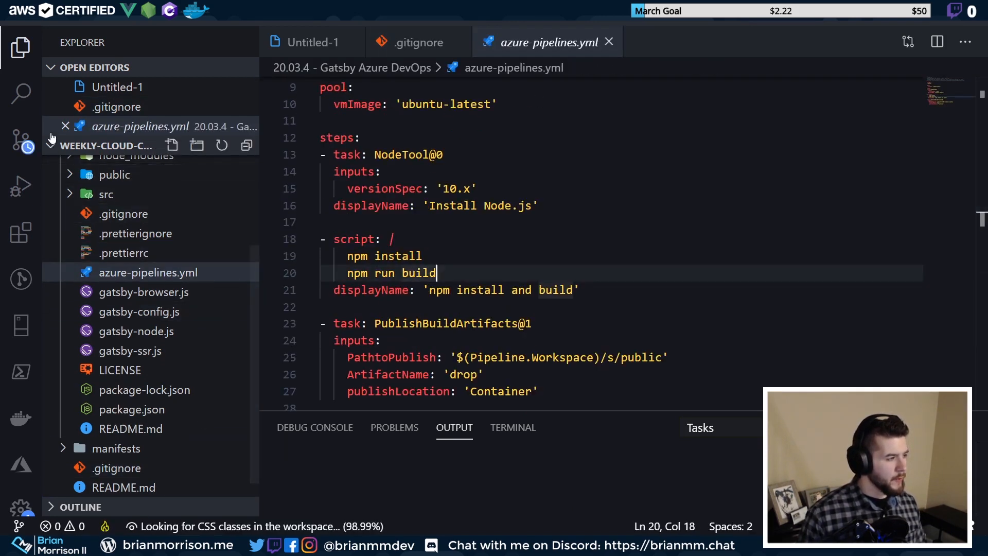
{"action": "left_click", "coordinate": [26, 152]}
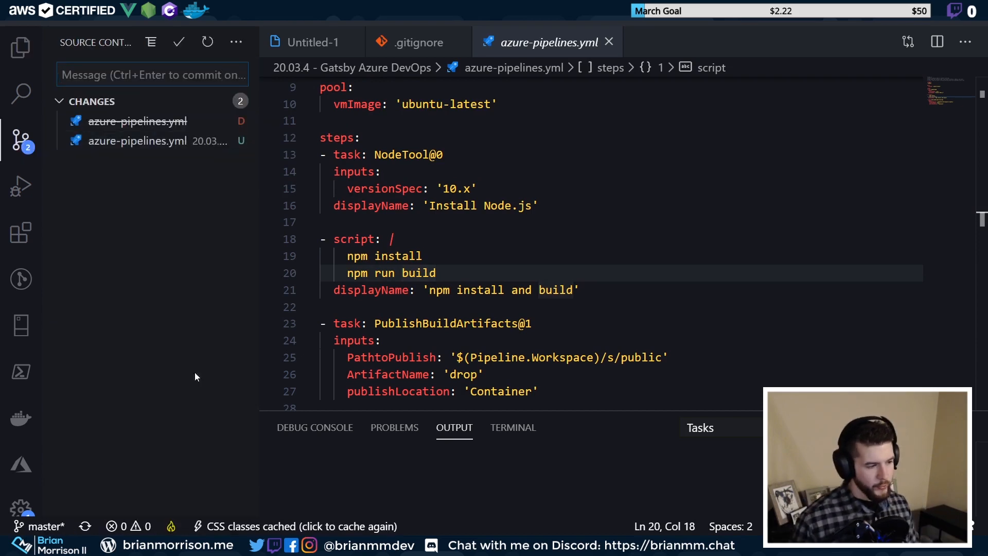
Review the npm install and build step, then commit the pipeline file move as 'Moved pipeline file'
{"action": "left_click", "coordinate": [441, 272]}
{"action": "left_click", "coordinate": [598, 288]}
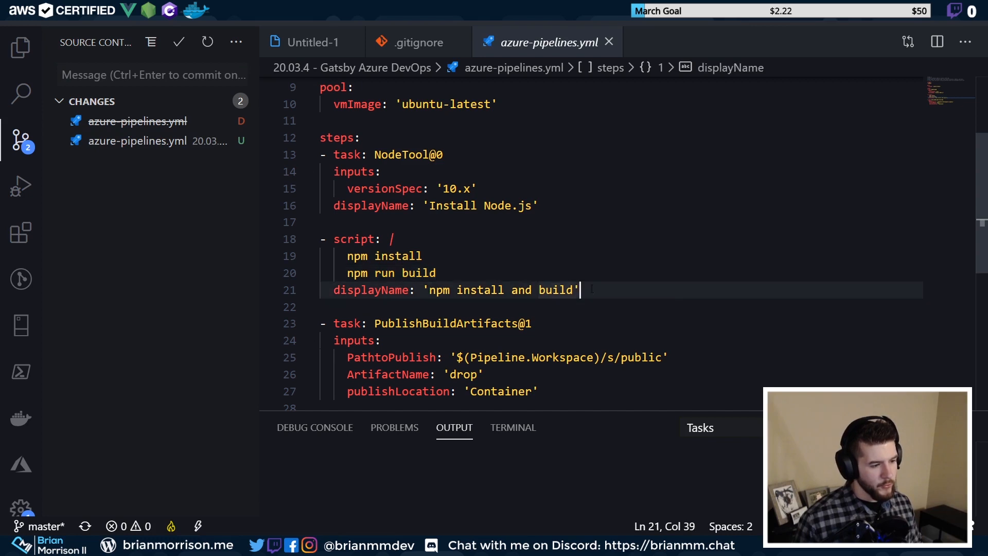
{"action": "left_click_drag", "start_coordinate": [580, 290], "coordinate": [318, 239]}
{"action": "left_click", "coordinate": [436, 257]}
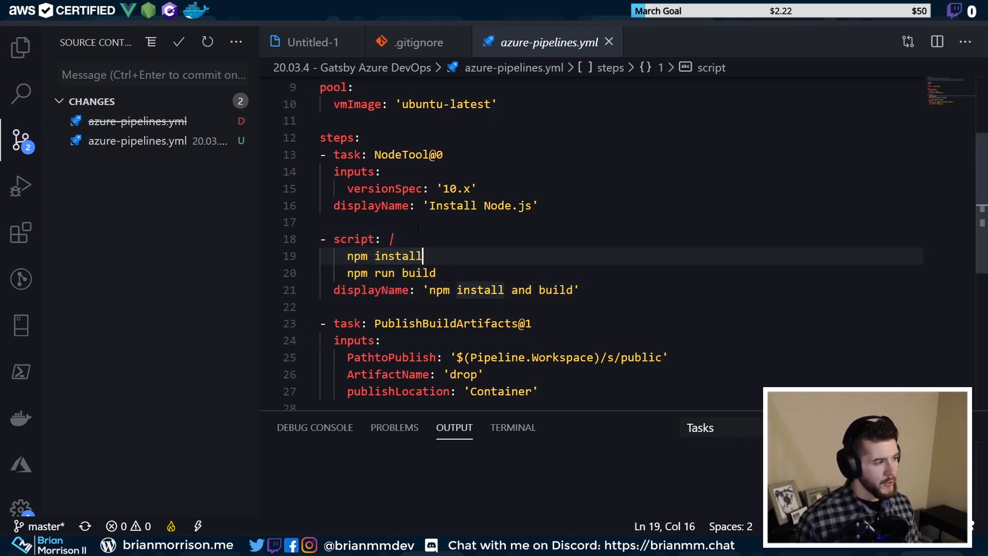
{"action": "left_click", "coordinate": [147, 75]}
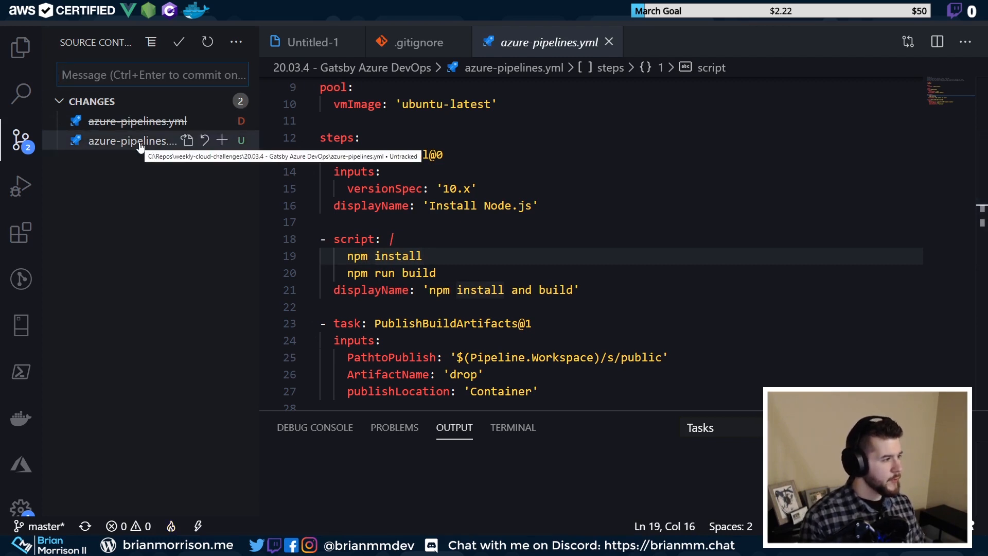
{"action": "type", "text": "Moved pipeline file"}
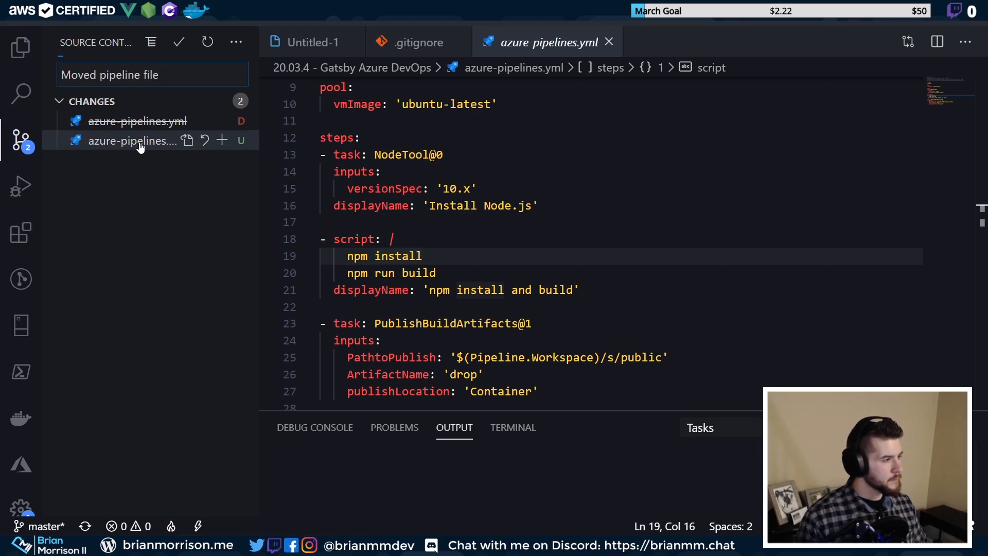
{"action": "key", "text": "ctrl+Return"}
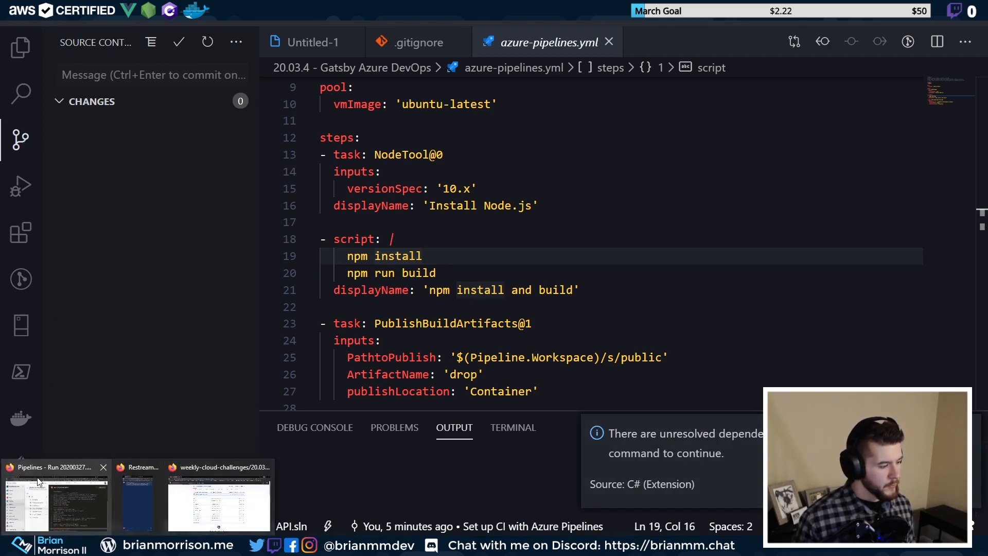
Go to the Pipelines list in the browser, begin importing a pipeline, then cancel the import
{"action": "left_click", "coordinate": [51, 501]}
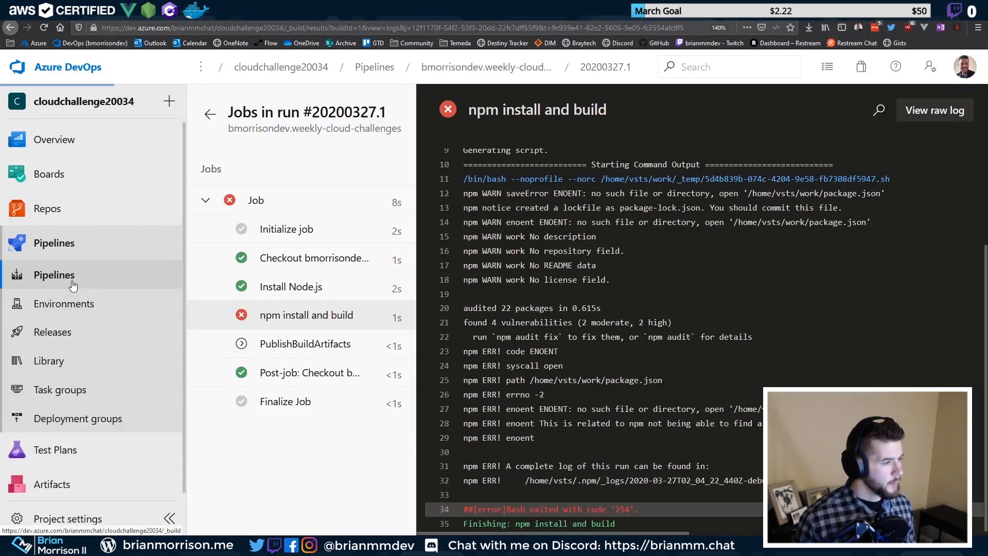
{"action": "left_click", "coordinate": [66, 278]}
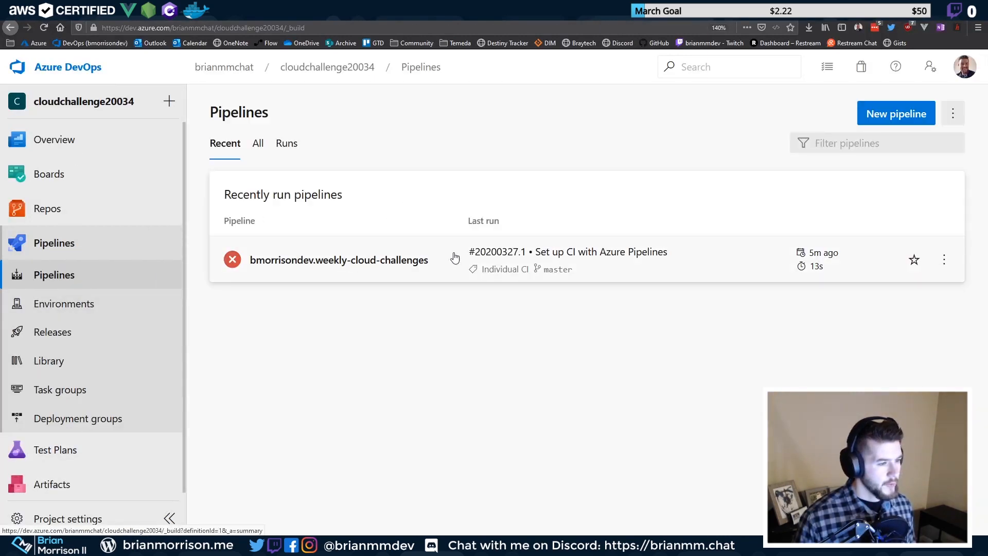
{"action": "left_click", "coordinate": [958, 112]}
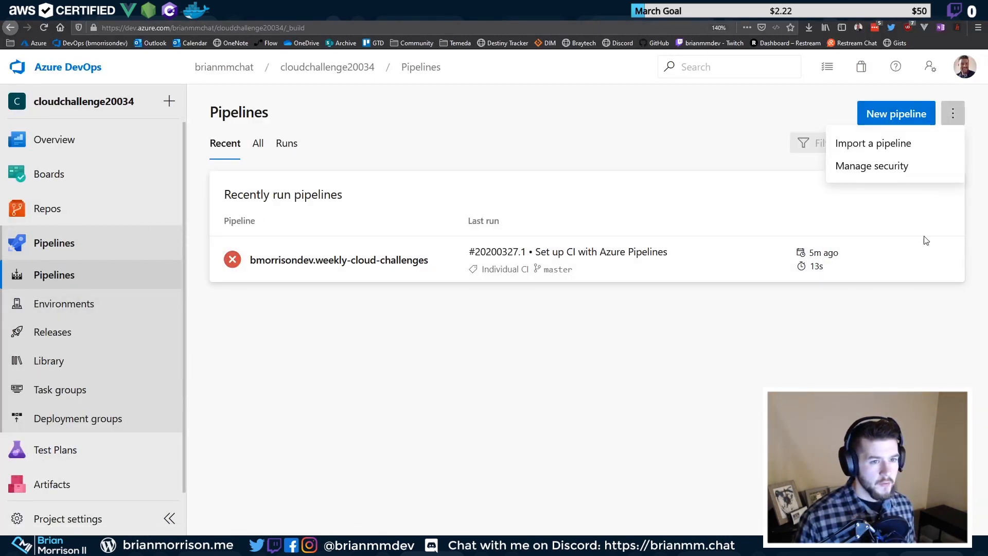
{"action": "left_click", "coordinate": [894, 144]}
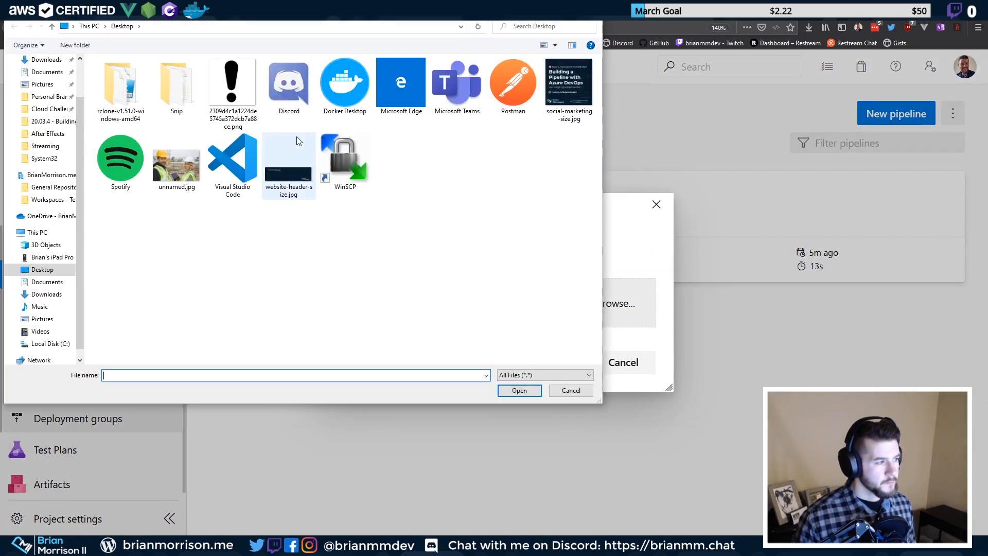
{"action": "left_click", "coordinate": [570, 393]}
{"action": "left_click", "coordinate": [621, 374]}
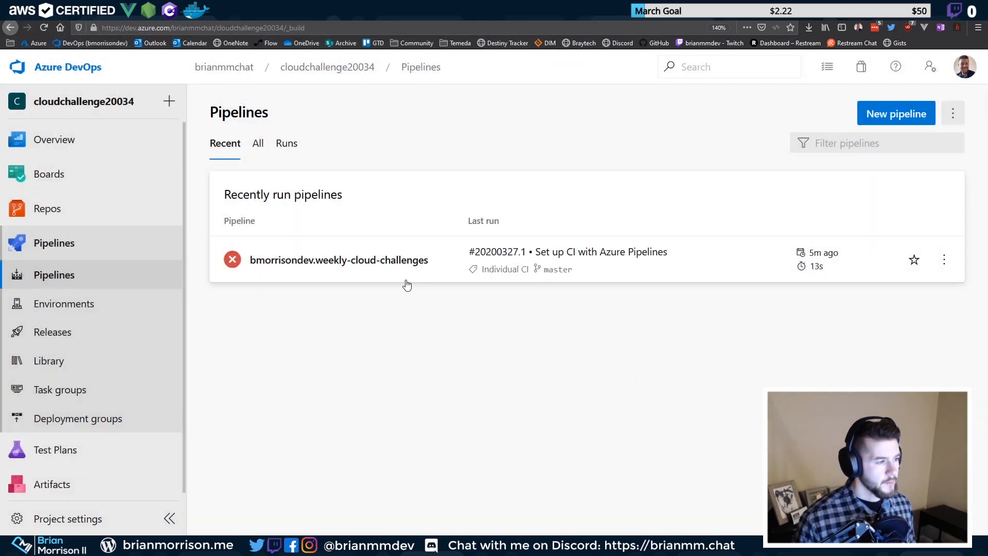
Open the weekly-cloud-challenges pipeline and show its row's actions menu
{"action": "left_click", "coordinate": [389, 274]}
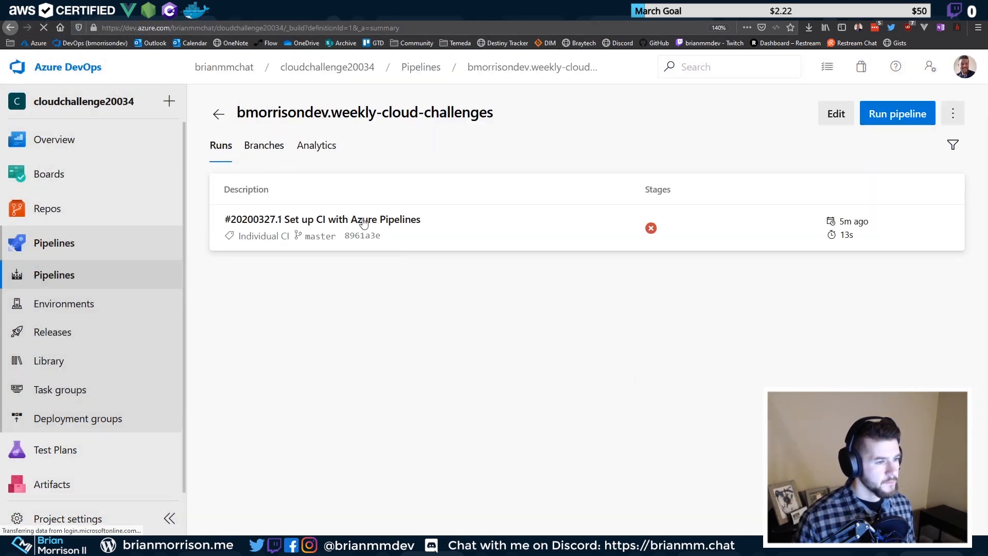
{"action": "left_click", "coordinate": [368, 223]}
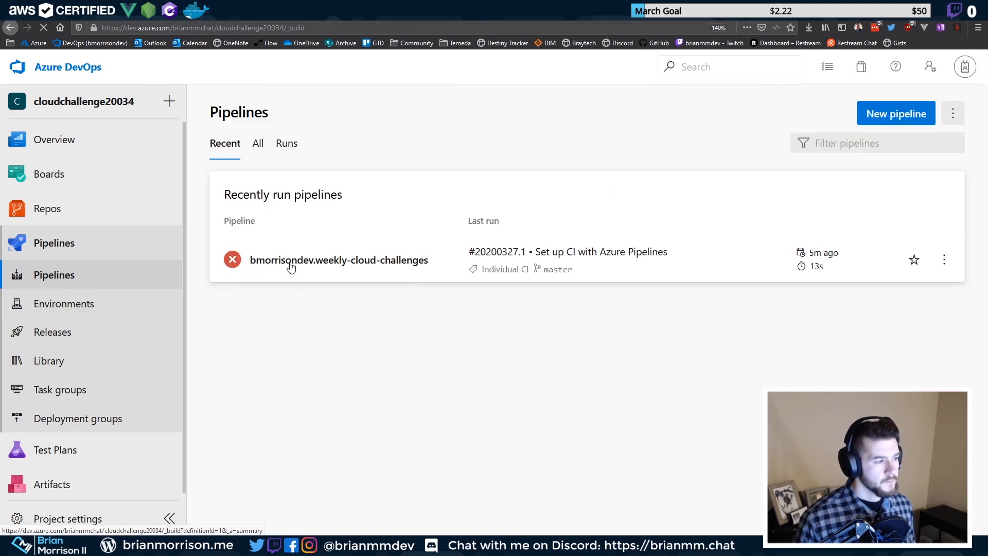
{"action": "left_click", "coordinate": [944, 260]}
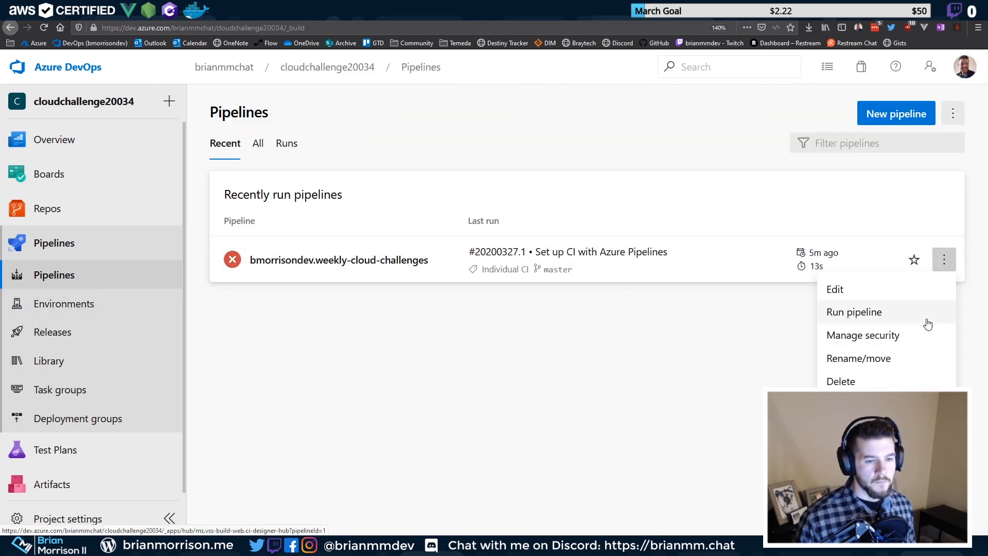
Open the pipeline's YAML editor and settings options, then go back to Pipelines and the row's actions
{"action": "left_click", "coordinate": [877, 298]}
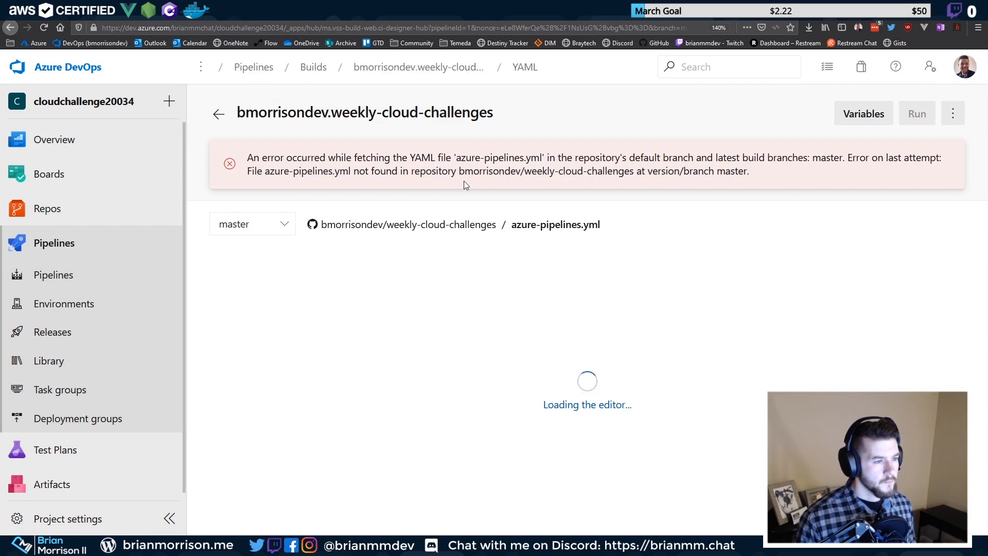
{"action": "left_click", "coordinate": [953, 114]}
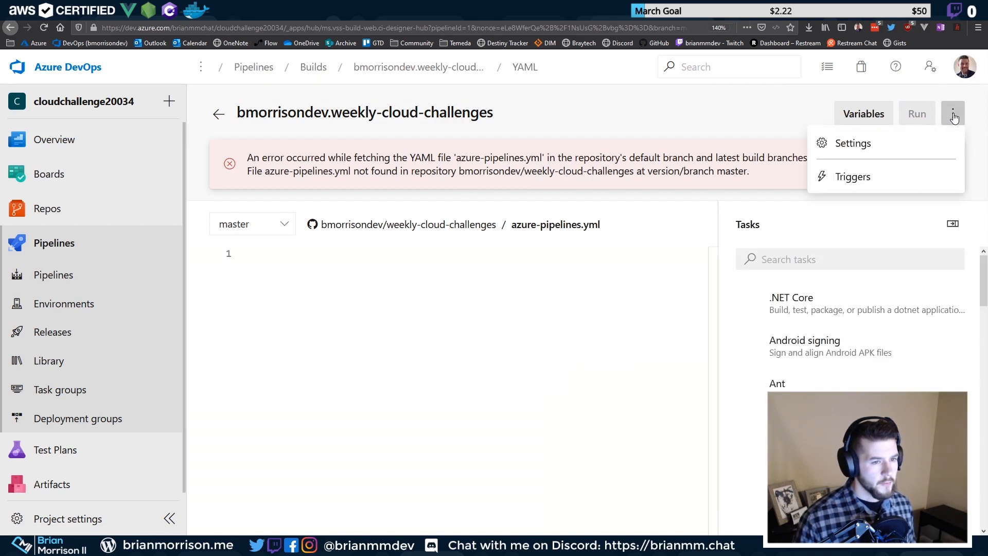
{"action": "left_click", "coordinate": [633, 136]}
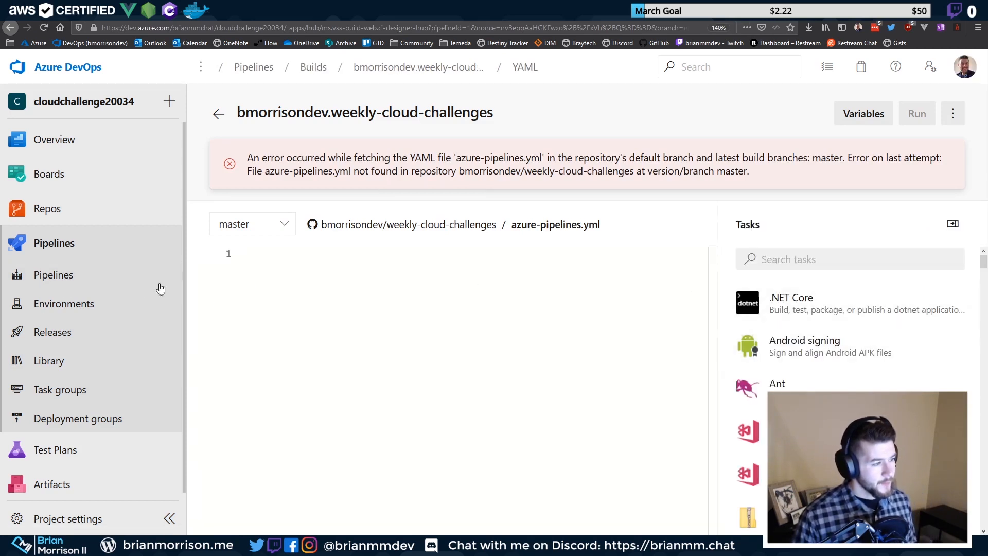
{"action": "left_click", "coordinate": [53, 288]}
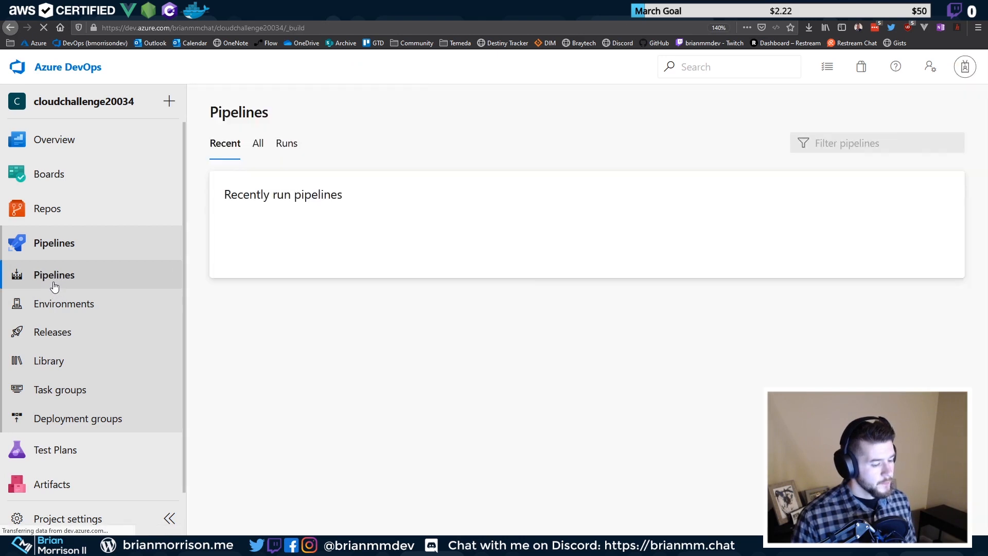
{"action": "left_click", "coordinate": [943, 259]}
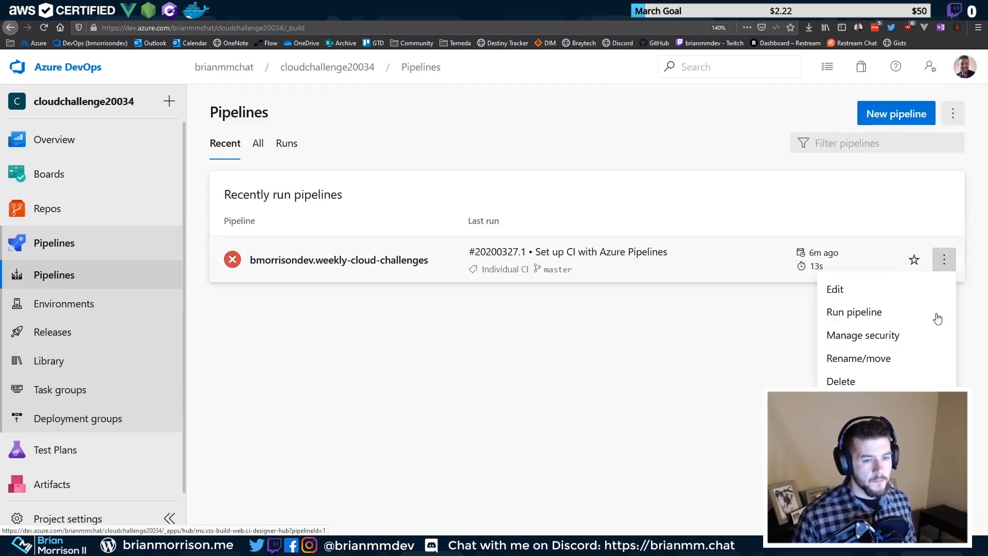
Move weekly-cloud-challenges into folder '20.03.4 - Gatsby Azure DevOps', copying the name from VS Code, and open its runs
{"action": "left_click", "coordinate": [861, 358]}
{"action": "left_click", "coordinate": [453, 329]}
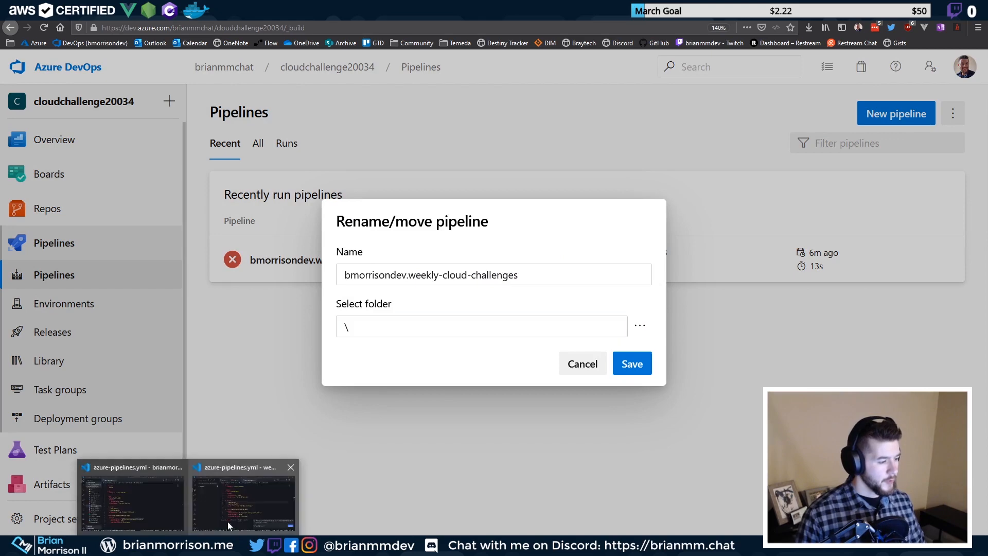
{"action": "left_click", "coordinate": [237, 493]}
{"action": "left_click", "coordinate": [21, 48]}
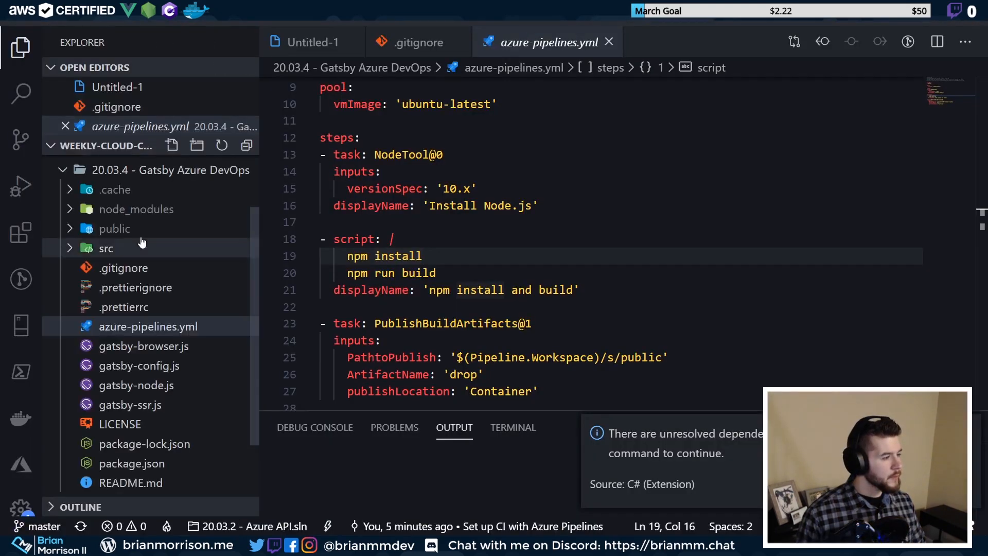
{"action": "right_click", "coordinate": [87, 176]}
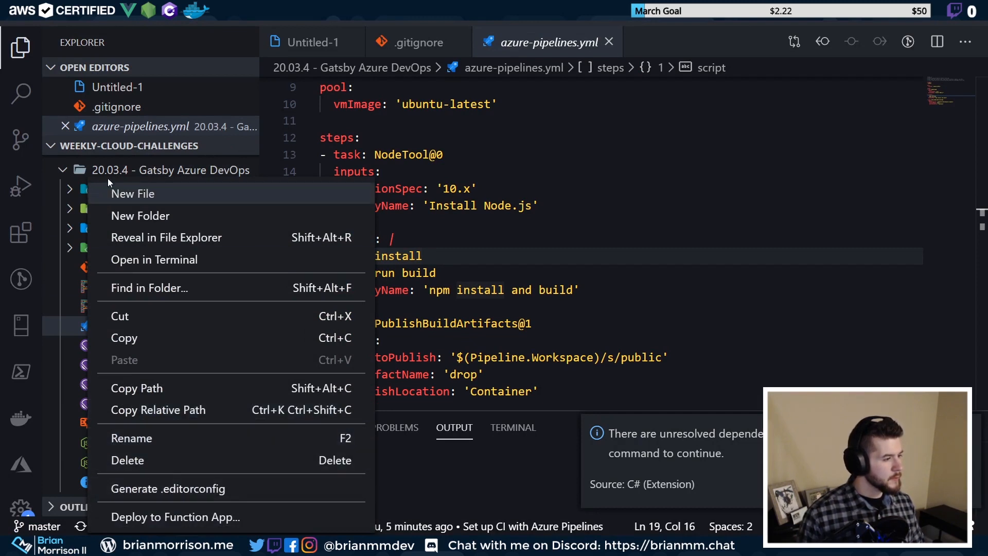
{"action": "key", "text": "Escape"}
{"action": "key", "text": "F2"}
{"action": "key", "text": "ctrl+c"}
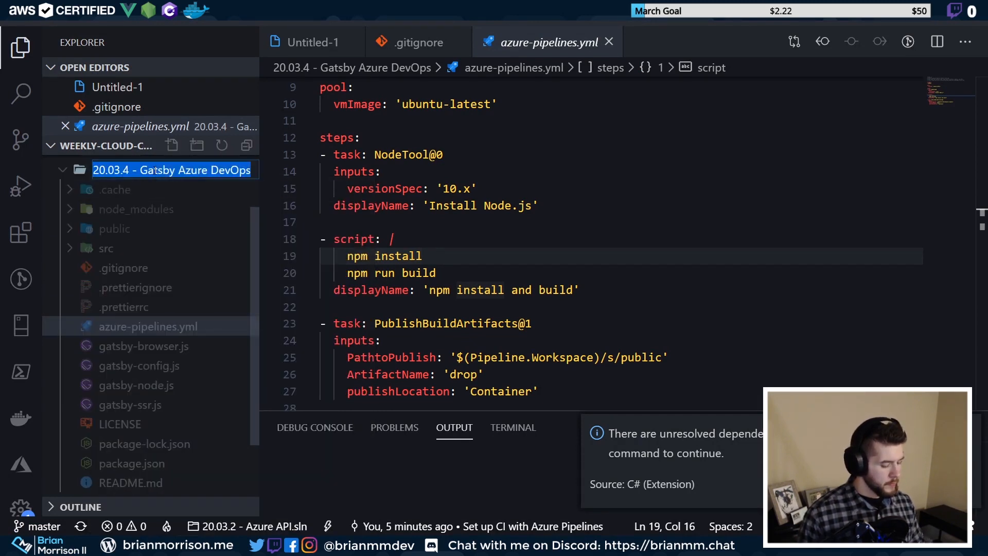
{"action": "key", "text": "Escape"}
{"action": "key", "text": "alt+Tab"}
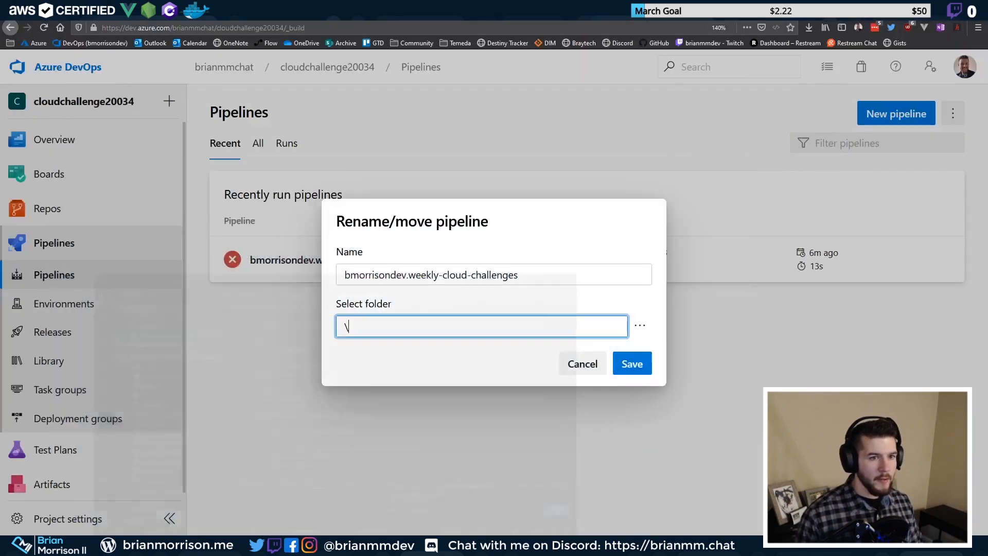
{"action": "key", "text": "ctrl+v"}
{"action": "left_click", "coordinate": [628, 359]}
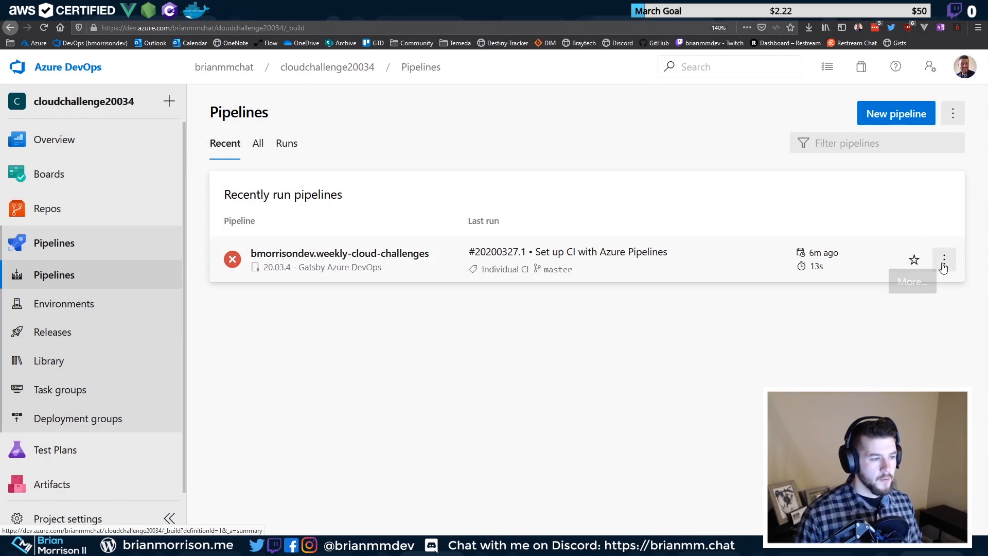
{"action": "left_click", "coordinate": [374, 263]}
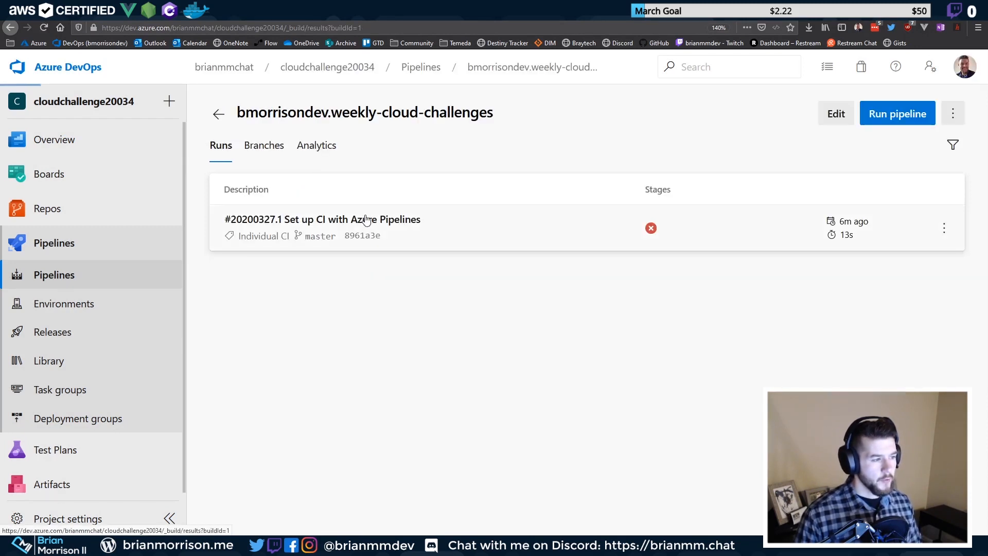
Review the failed run's missing-file error, then return to the Pipelines list and the pipeline's actions
{"action": "left_click", "coordinate": [365, 220]}
{"action": "scroll", "coordinate": [320, 361], "scroll_direction": "down", "scroll_amount": 1}
{"action": "scroll", "coordinate": [320, 362], "scroll_direction": "up", "scroll_amount": 1}
{"action": "key", "text": "alt+Left"}
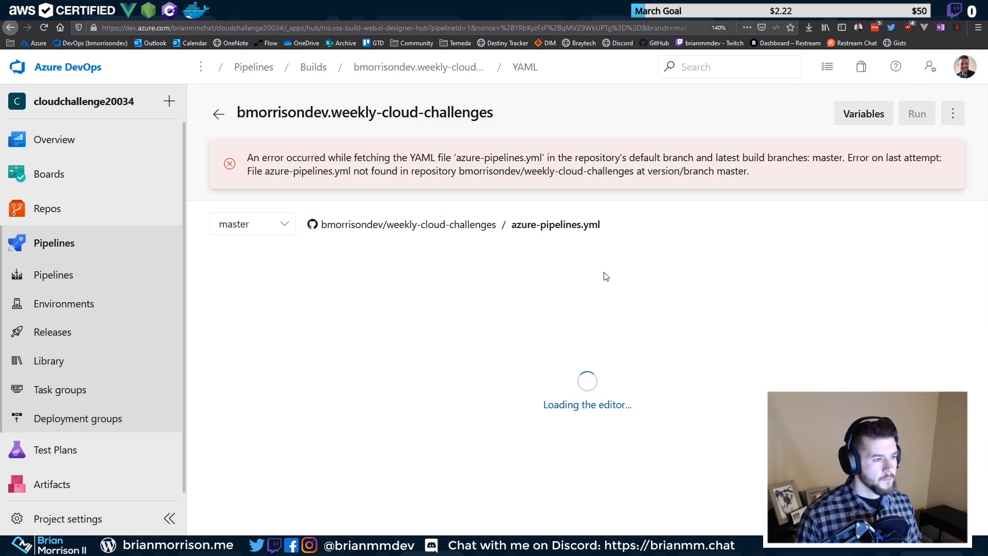
{"action": "left_click", "coordinate": [953, 113]}
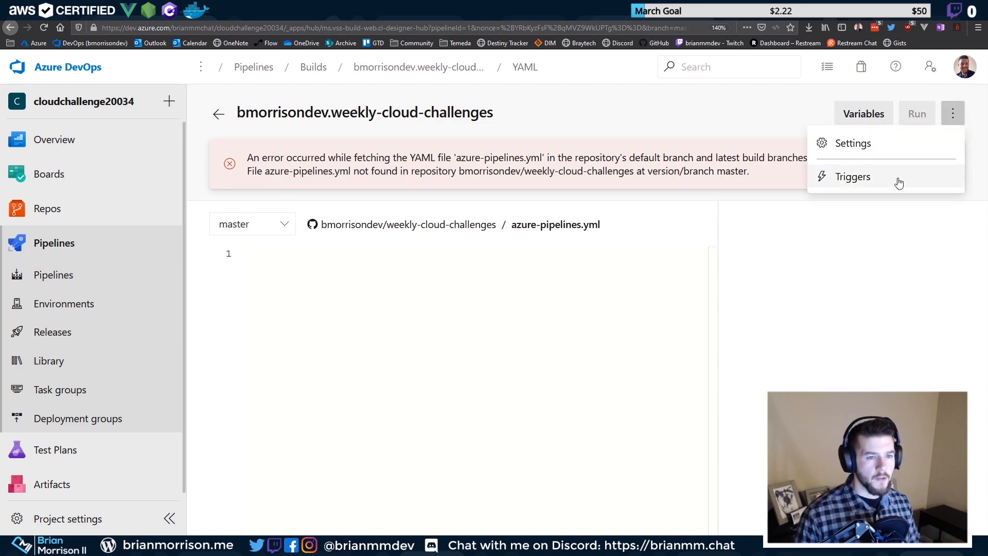
{"action": "left_click", "coordinate": [952, 115]}
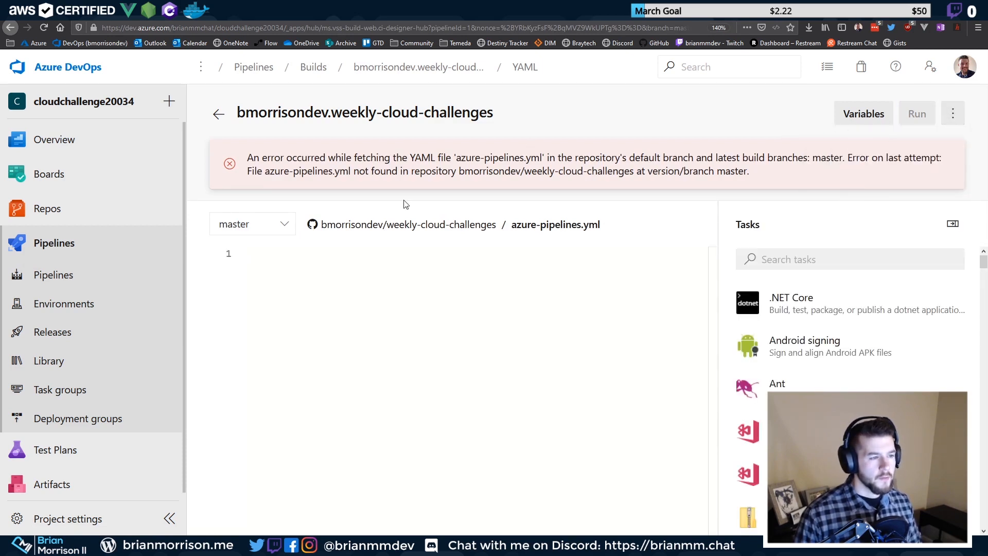
{"action": "left_click_drag", "start_coordinate": [458, 171], "coordinate": [710, 171]}
{"action": "left_click", "coordinate": [710, 171]}
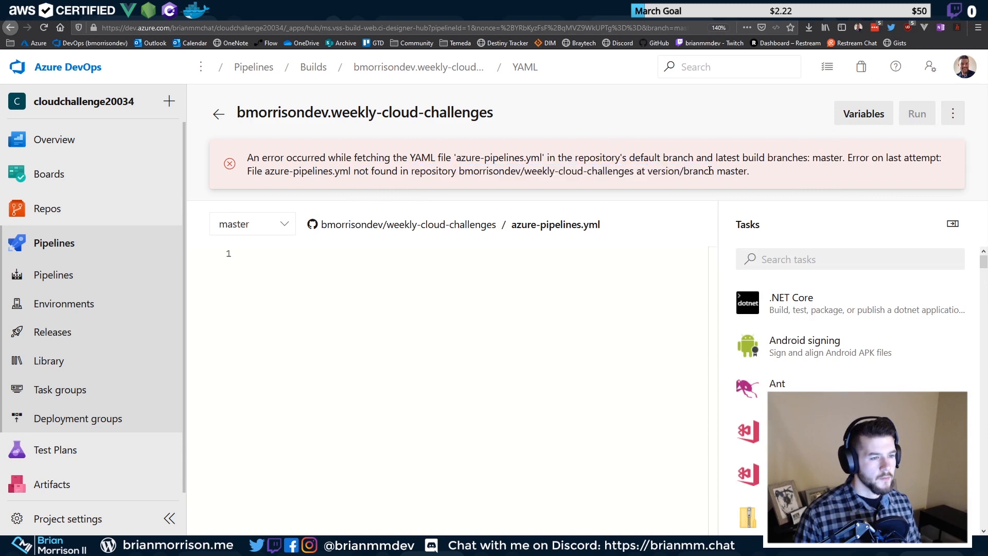
{"action": "left_click", "coordinate": [84, 271]}
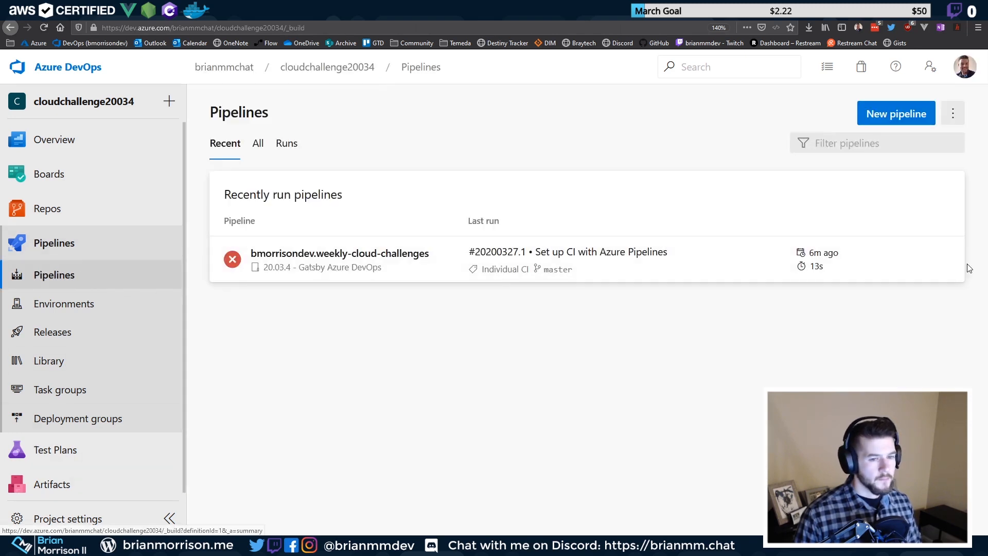
{"action": "left_click", "coordinate": [944, 261]}
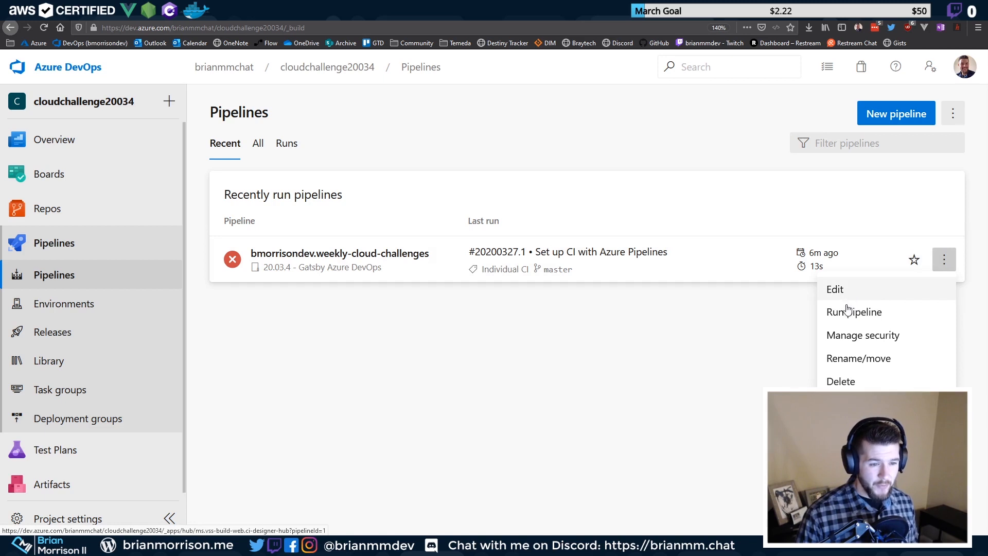
Review the pipeline's Rename/move folder options, cancel unchanged, and open its YAML for editing
{"action": "left_click", "coordinate": [867, 360]}
{"action": "triple_click", "coordinate": [425, 329]}
{"action": "key", "text": "ctrl+c"}
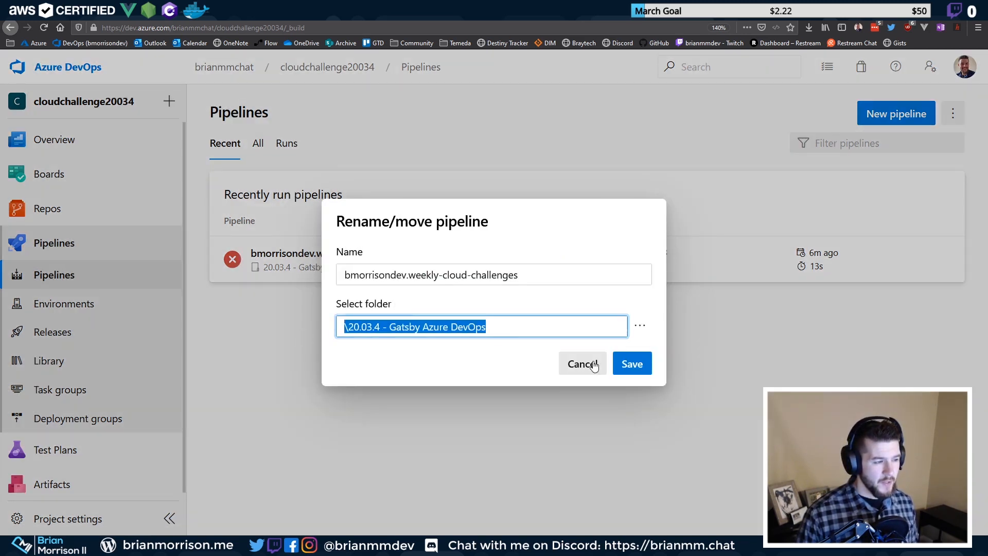
{"action": "left_click", "coordinate": [540, 332]}
{"action": "left_click", "coordinate": [640, 326]}
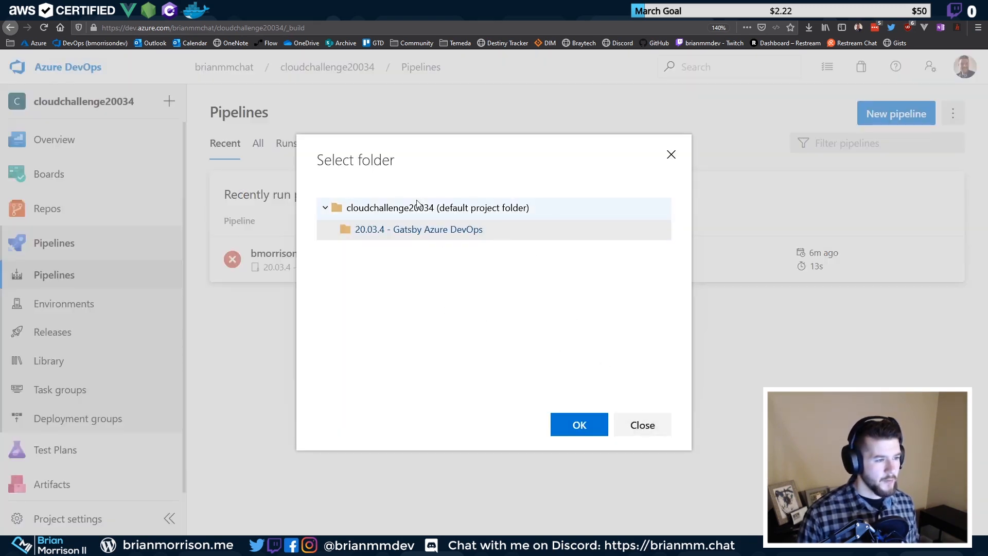
{"action": "left_click", "coordinate": [641, 424]}
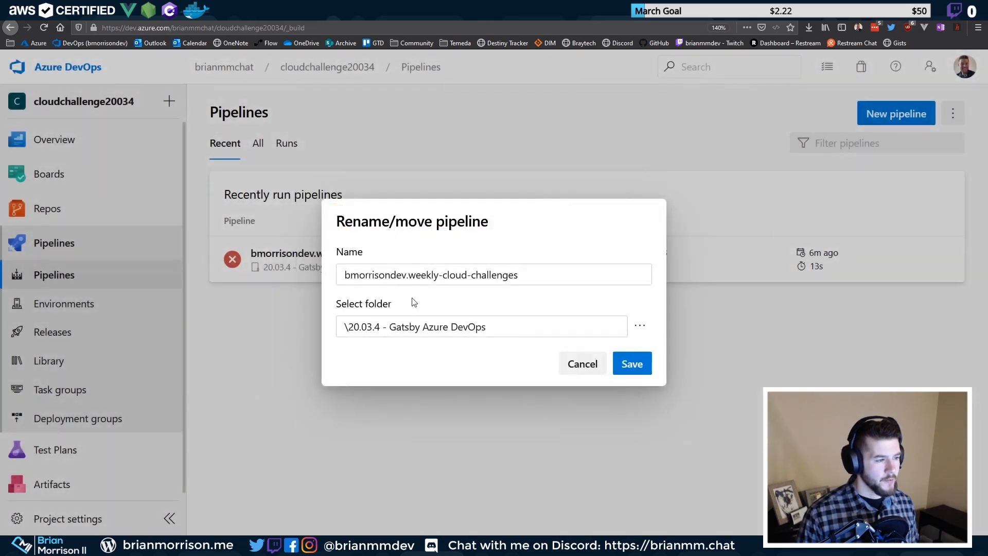
{"action": "left_click", "coordinate": [587, 362]}
{"action": "left_click", "coordinate": [943, 260]}
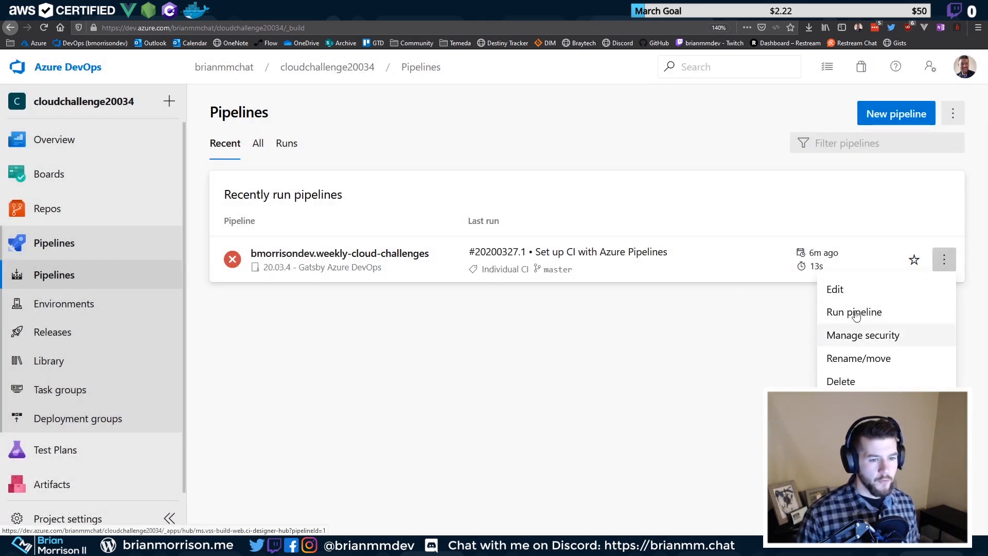
{"action": "left_click", "coordinate": [857, 290]}
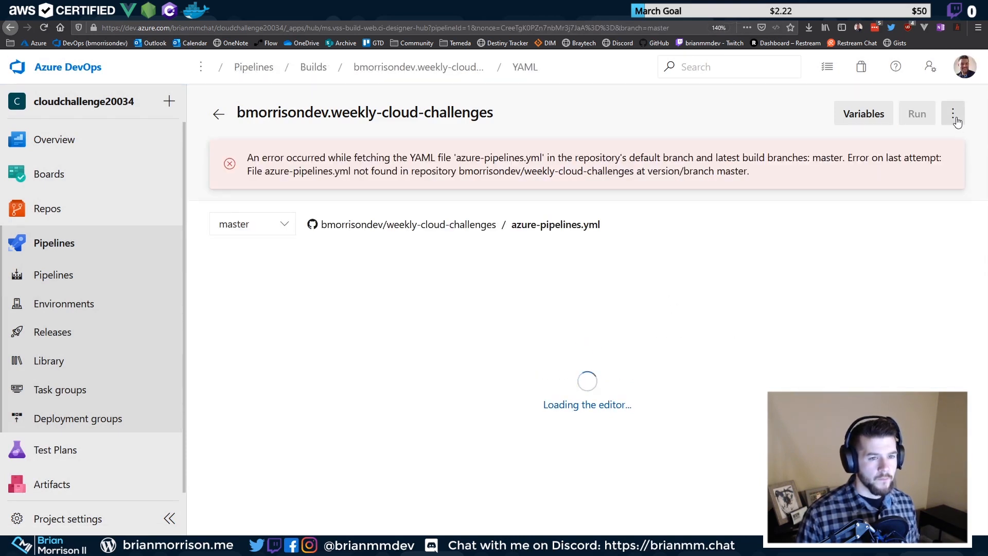
Change the pipeline's YAML path to '20.03.4 - Gatsby Azure DevOps/azure-pipelines.yml' and save the settings
{"action": "left_click", "coordinate": [953, 114]}
{"action": "left_click", "coordinate": [836, 143]}
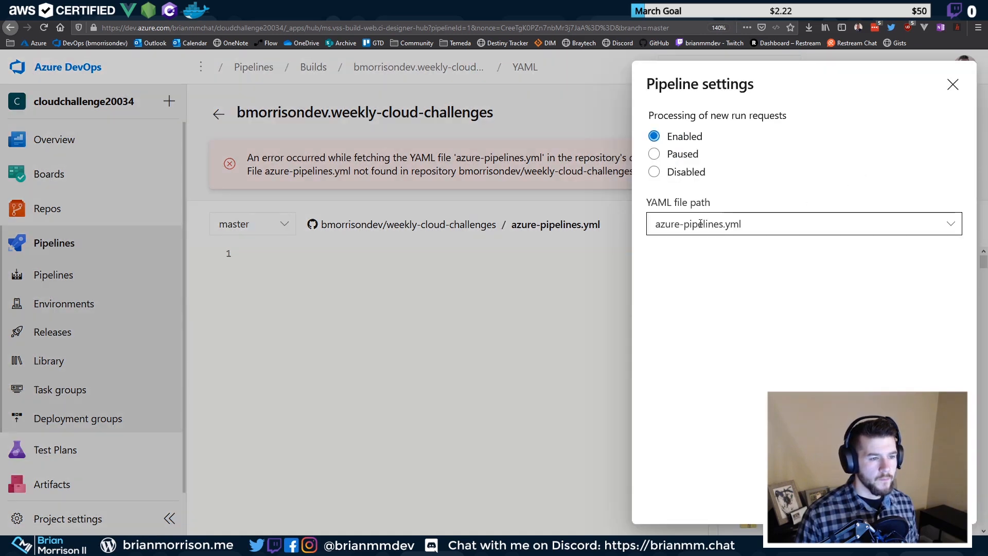
{"action": "triple_click", "coordinate": [761, 218]}
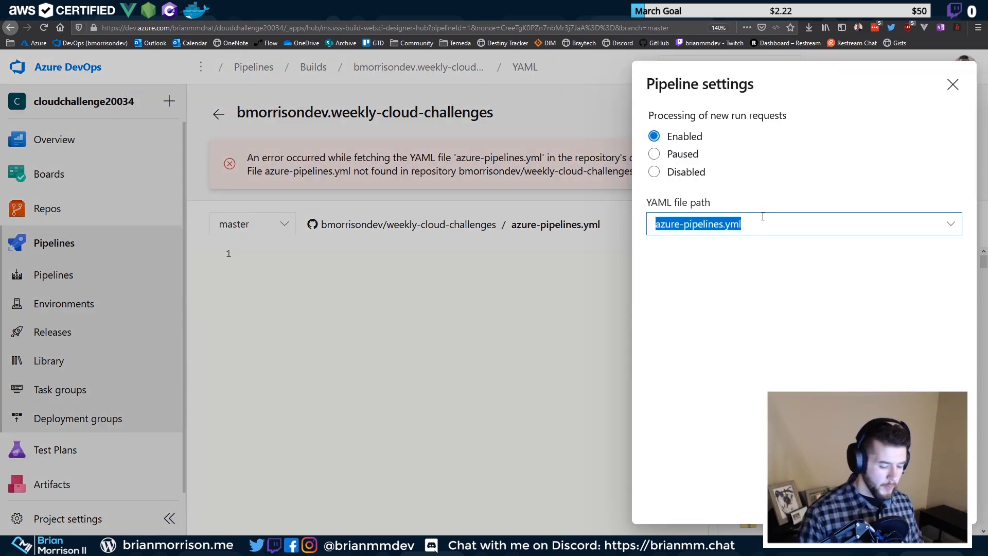
{"action": "key", "text": "Home"}
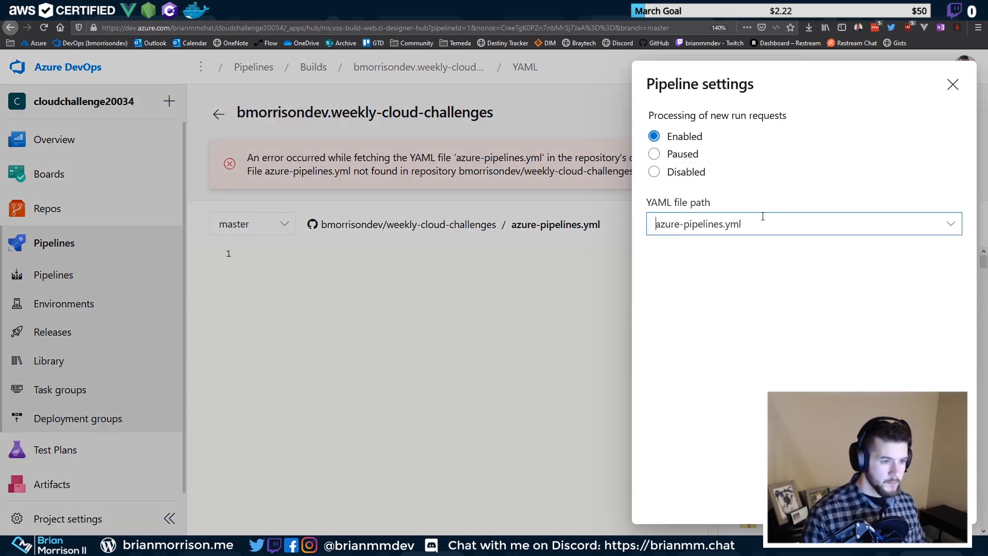
{"action": "key", "text": "ctrl+v"}
{"action": "type", "text": "/"}
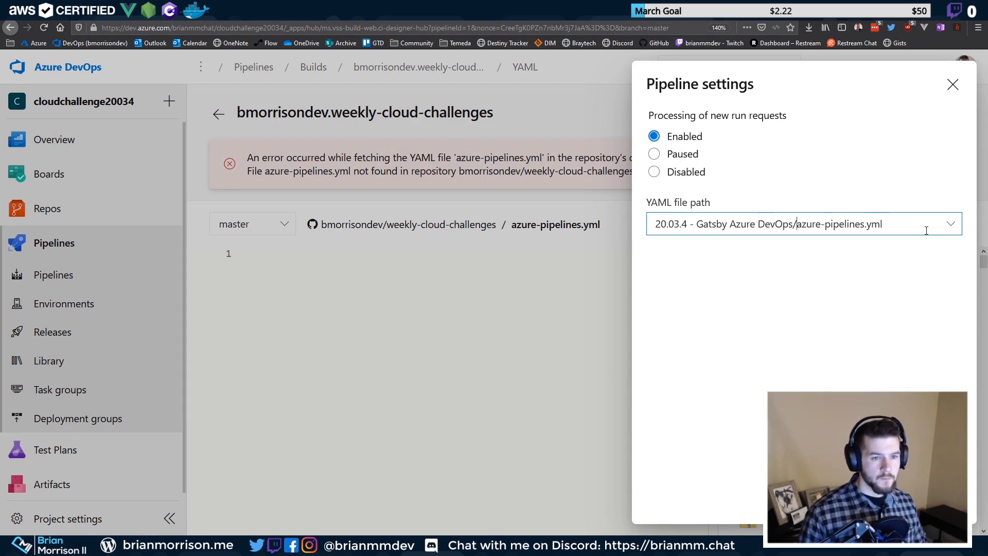
{"action": "left_click", "coordinate": [952, 224]}
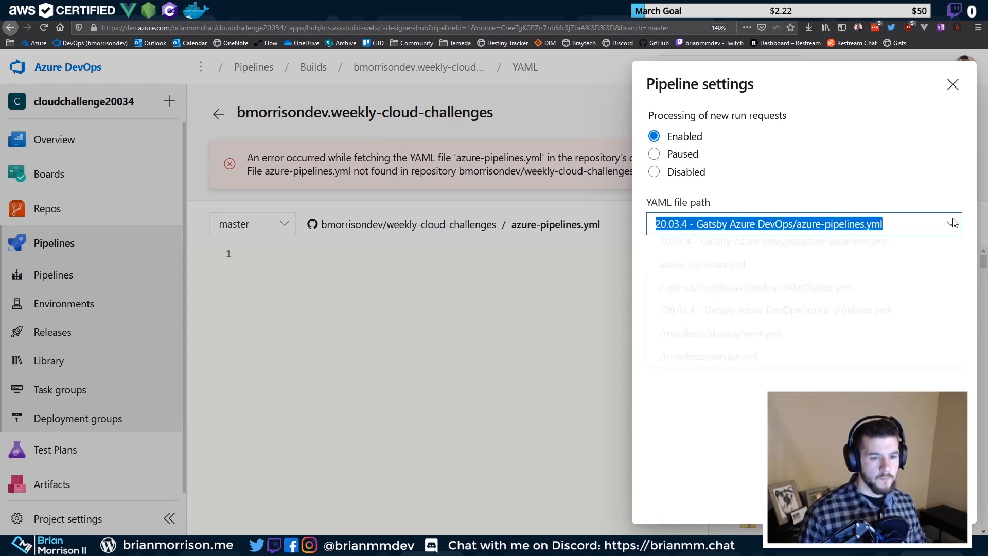
{"action": "left_click_drag", "start_coordinate": [943, 180], "coordinate": [932, 297]}
{"action": "key", "text": "Tab"}
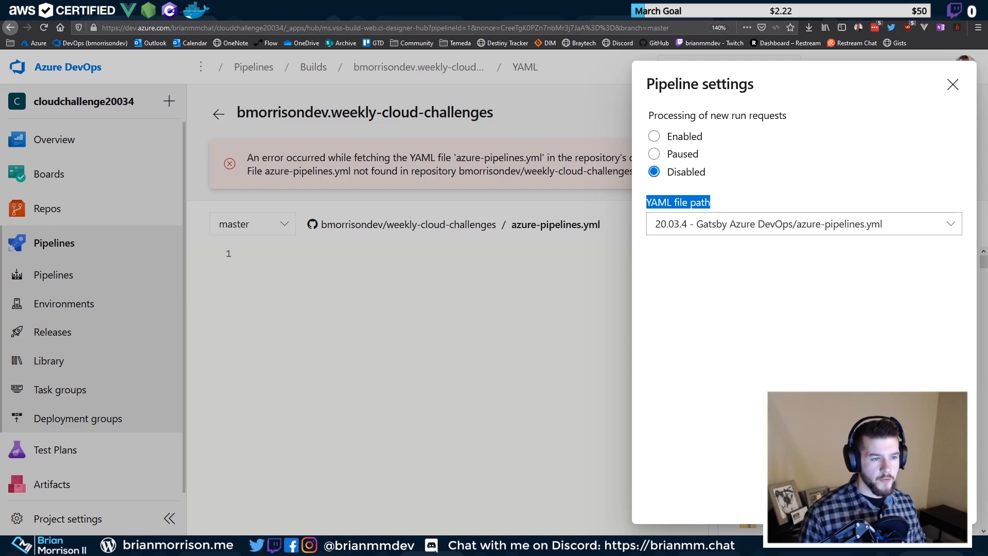
{"action": "key", "text": "Return"}
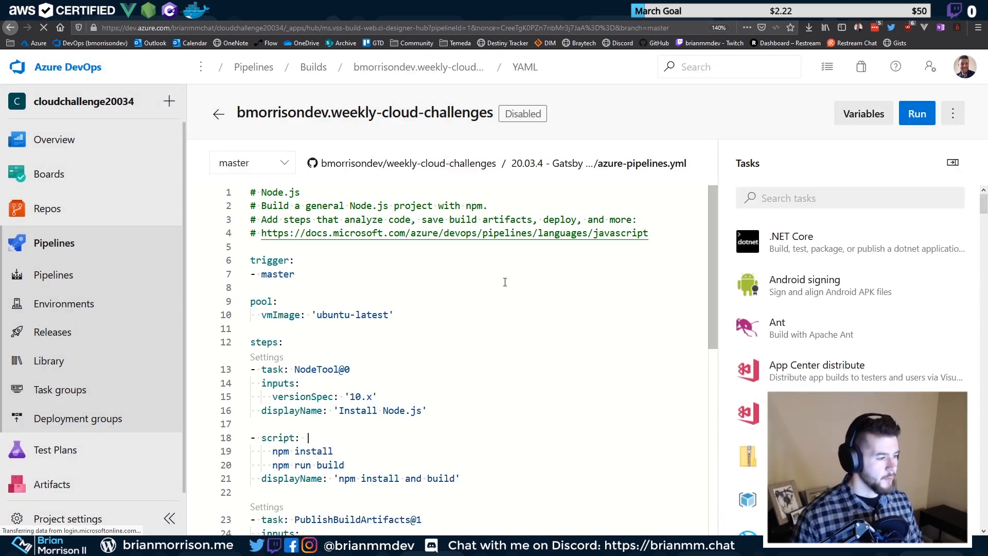
Review the loaded YAML's Install Node.js and build script steps, placing the caret after npm run build
{"action": "scroll", "coordinate": [504, 282], "scroll_direction": "down", "scroll_amount": 2}
{"action": "scroll", "coordinate": [483, 289], "scroll_direction": "up", "scroll_amount": 1}
{"action": "left_click", "coordinate": [448, 303]}
{"action": "left_click", "coordinate": [437, 329]}
{"action": "left_click", "coordinate": [446, 352]}
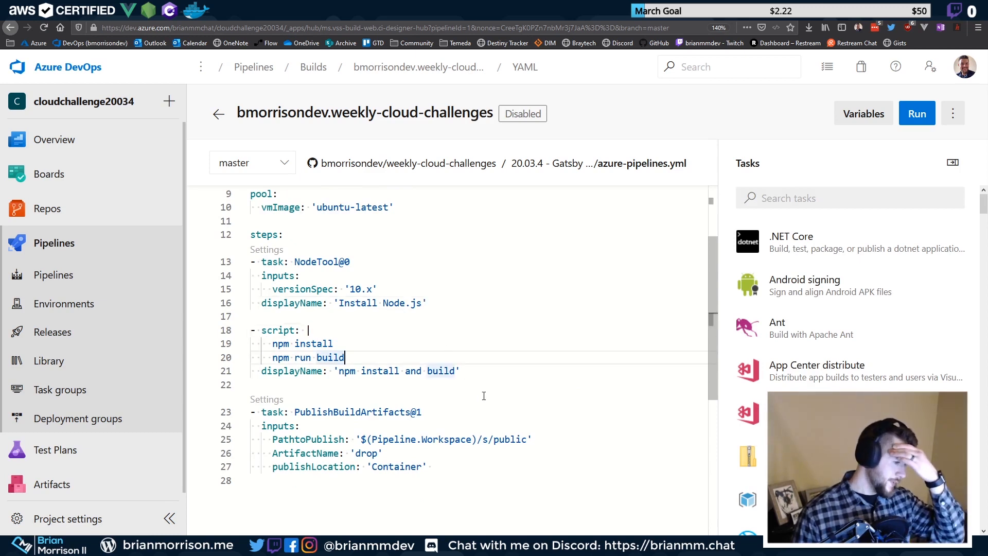
Make the publish path $(Pipeline.Workspace)/s/20.03.4 - Gatsby Azure DevOps/public by pasting the folder name
{"action": "left_click", "coordinate": [492, 439]}
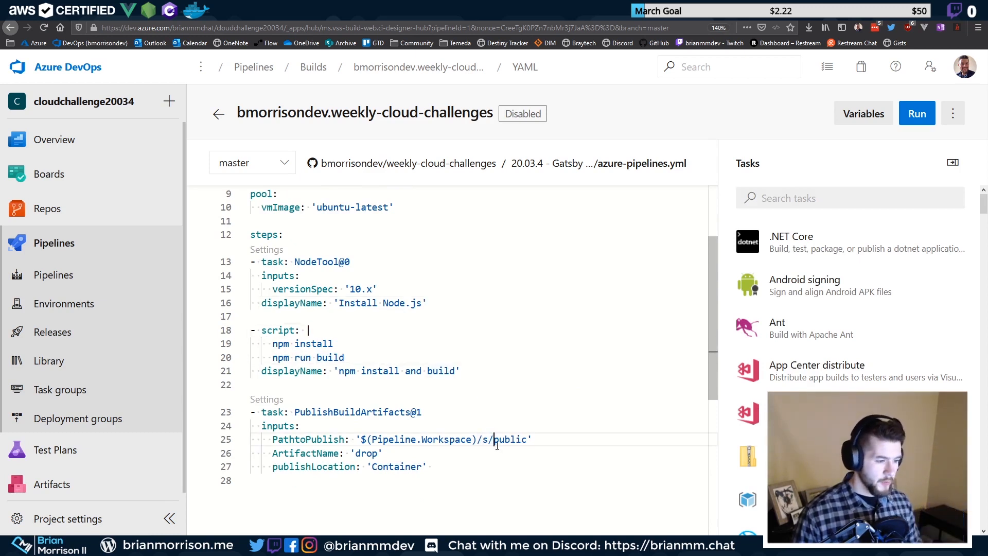
{"action": "type", "text": "20.03.4 - Gatsby Azure DevOps/"}
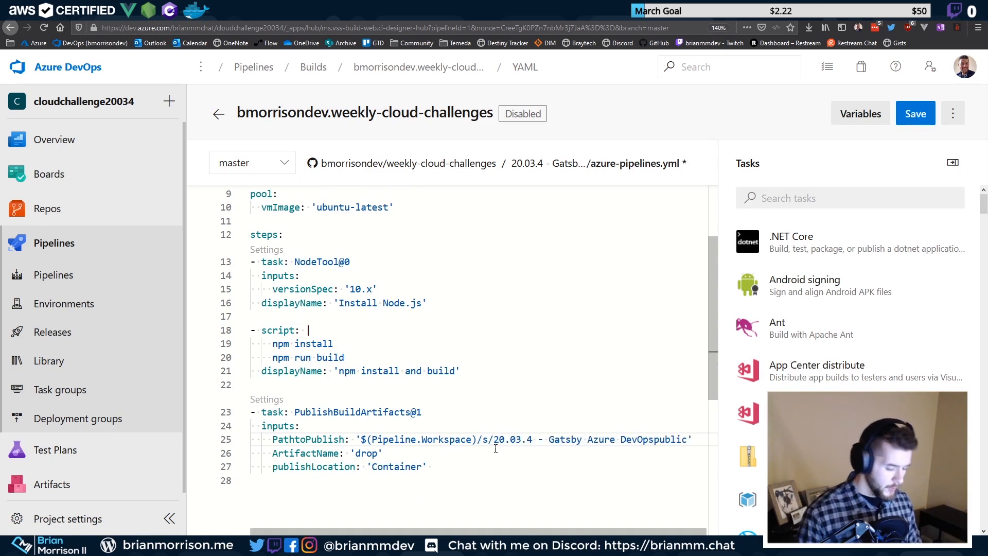
{"action": "left_click", "coordinate": [392, 341]}
{"action": "left_click", "coordinate": [297, 332]}
{"action": "key", "text": "Up"}
Insert blank lines after line 22, above the publish task
{"action": "left_click", "coordinate": [435, 371]}
{"action": "left_click", "coordinate": [333, 344]}
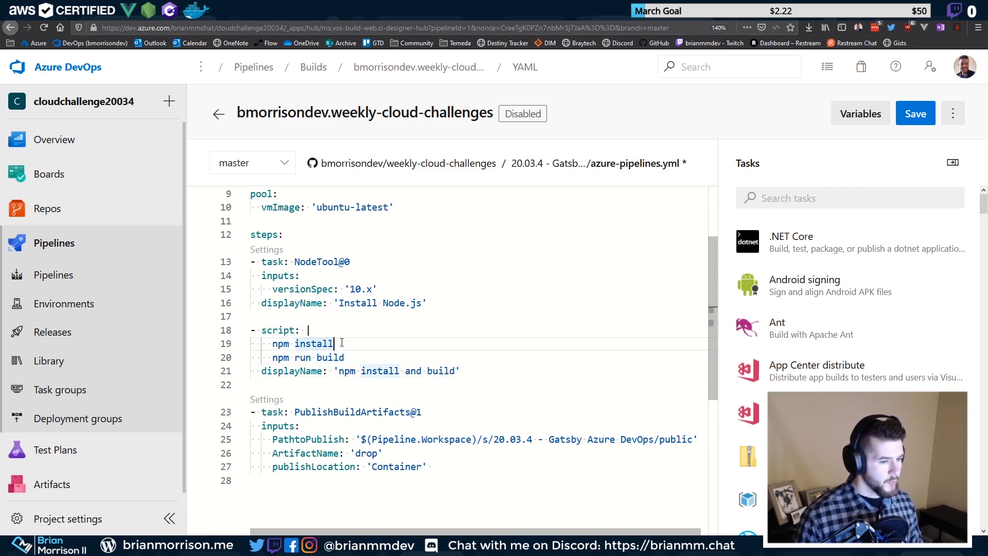
{"action": "left_click", "coordinate": [316, 332]}
{"action": "double_click", "coordinate": [285, 331]}
{"action": "left_click", "coordinate": [539, 391]}
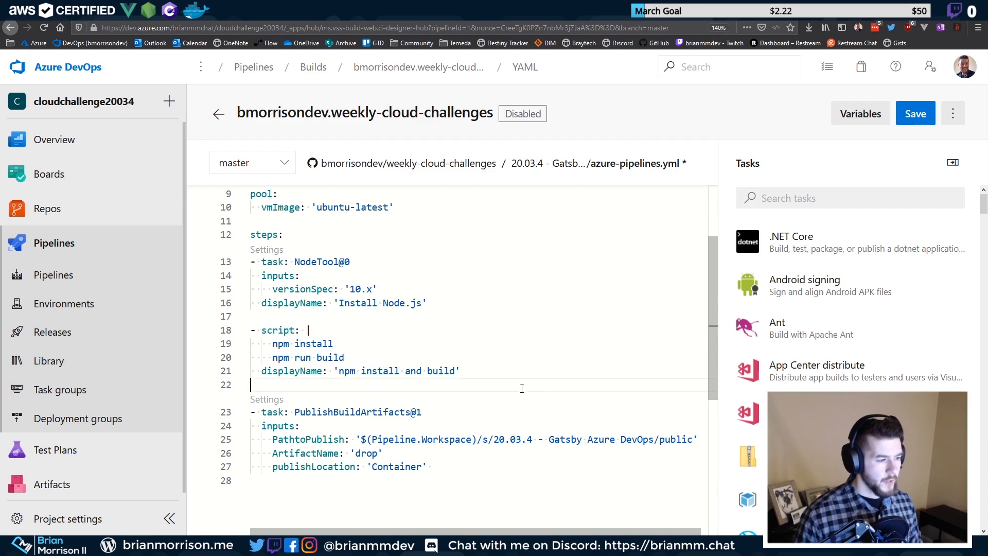
{"action": "key", "text": "Return"}
{"action": "key", "text": "Return"}
{"action": "key", "text": "Up"}
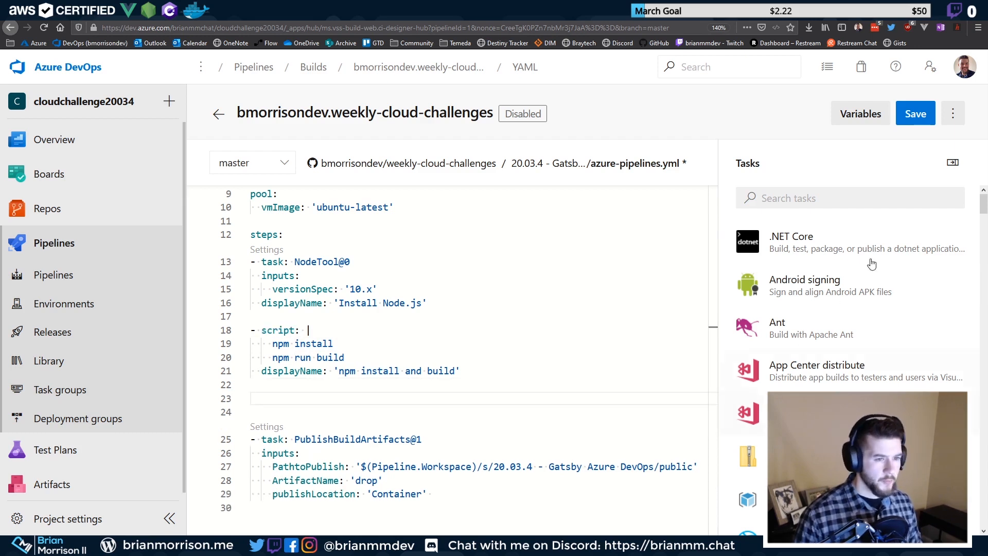
{"action": "left_click", "coordinate": [884, 199]}
{"action": "type", "text": "sc"}
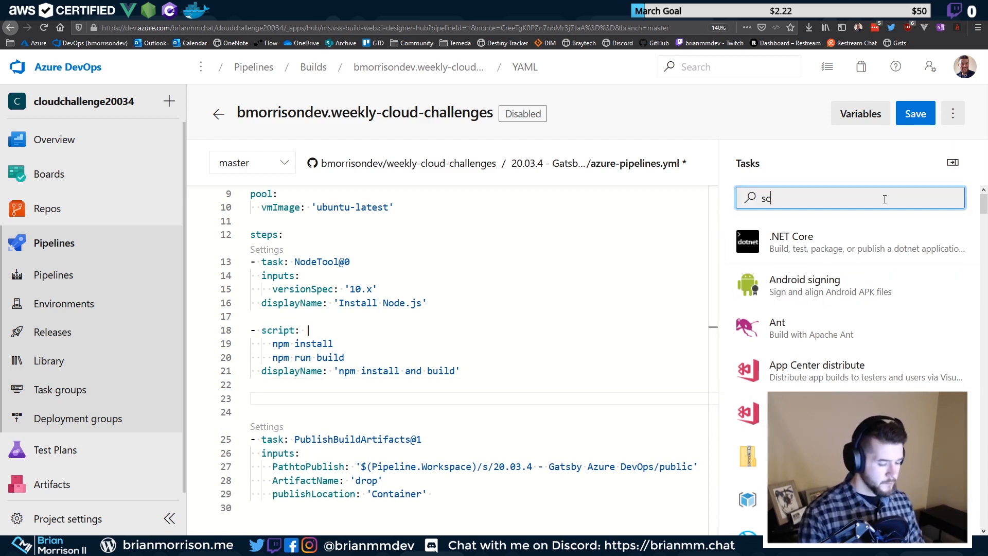
{"action": "scroll", "coordinate": [852, 270], "scroll_direction": "down", "scroll_amount": 3}
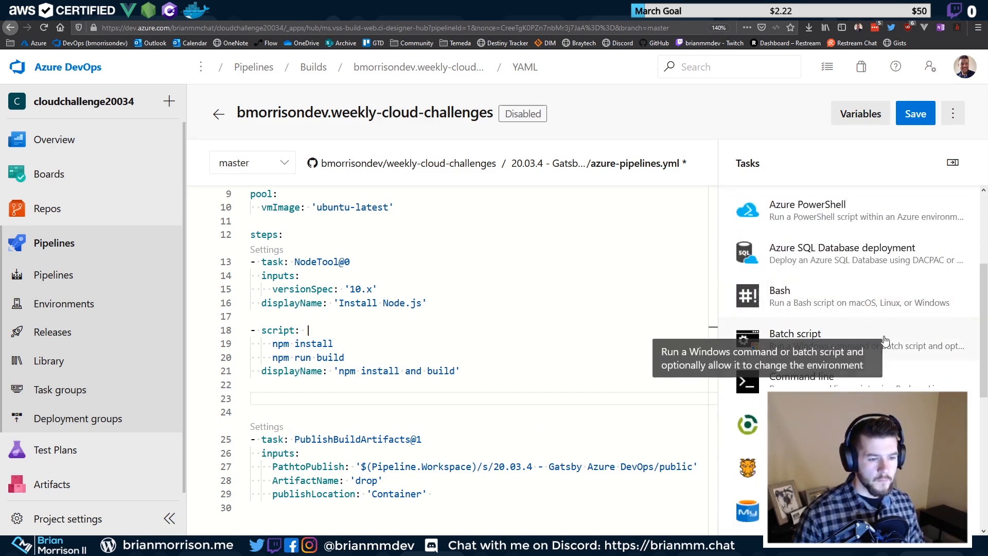
{"action": "left_click", "coordinate": [857, 297]}
{"action": "left_click", "coordinate": [771, 286]}
{"action": "left_click", "coordinate": [765, 242]}
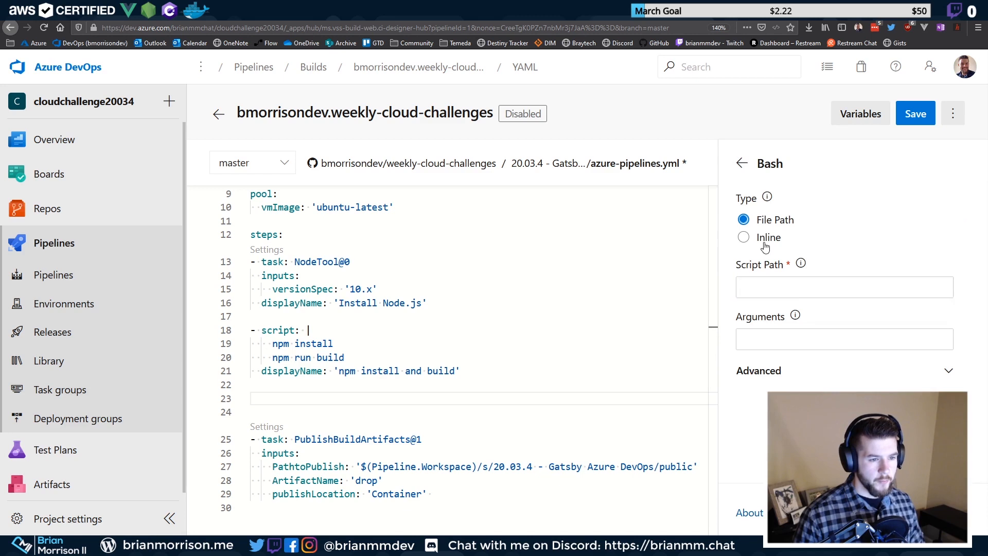
{"action": "left_click_drag", "start_coordinate": [797, 311], "coordinate": [803, 317]}
{"action": "left_click", "coordinate": [823, 360]}
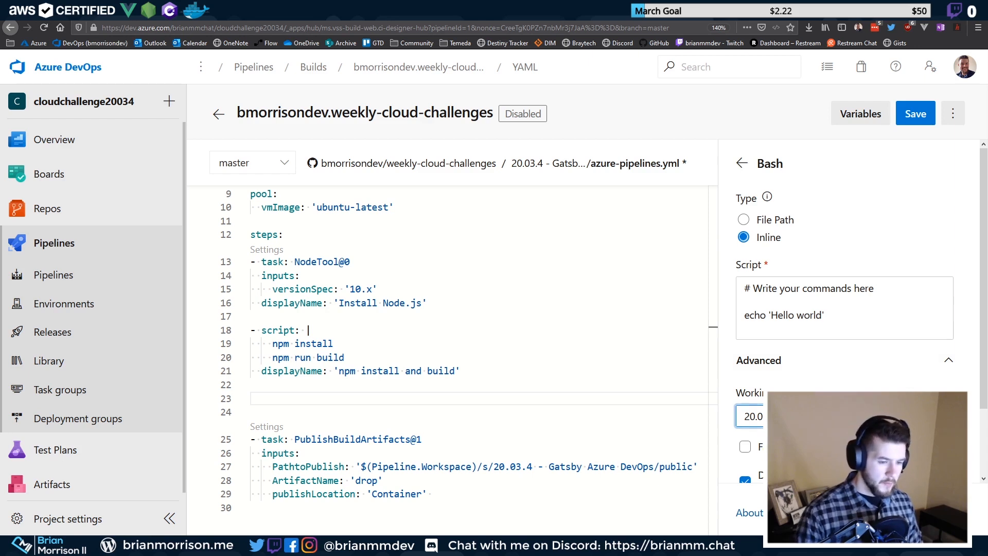
{"action": "scroll", "coordinate": [818, 366], "scroll_direction": "down", "scroll_amount": 3}
{"action": "scroll", "coordinate": [824, 355], "scroll_direction": "up", "scroll_amount": 3}
{"action": "left_click", "coordinate": [835, 322]}
{"action": "key", "text": "ctrl+a"}
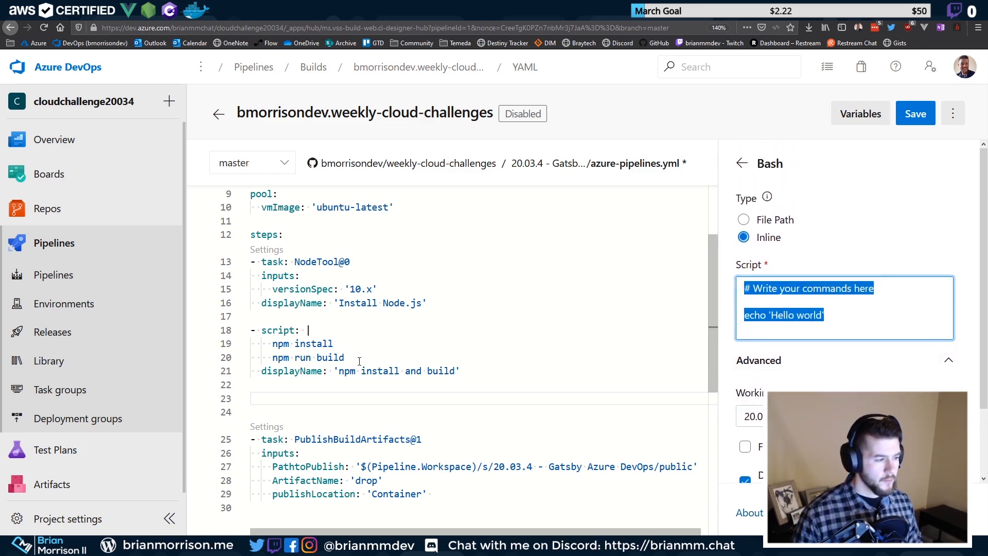
{"action": "left_click_drag", "start_coordinate": [344, 357], "coordinate": [250, 344]}
{"action": "key", "text": "ctrl+c"}
{"action": "left_click", "coordinate": [851, 322]}
{"action": "key", "text": "ctrl+a"}
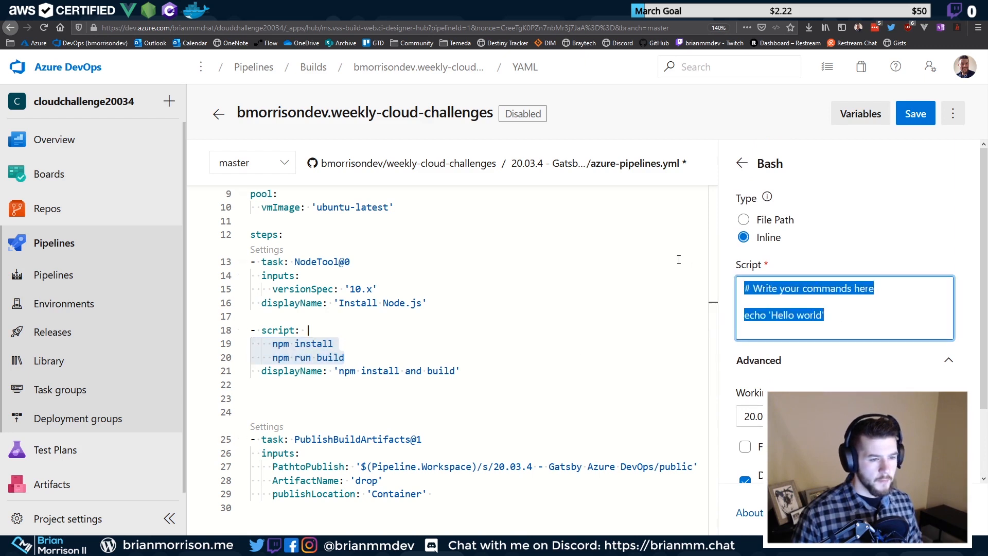
{"action": "key", "text": "ctrl+v"}
{"action": "key", "text": "Home"}
{"action": "key", "text": "Delete"}
{"action": "key", "text": "Delete"}
{"action": "key", "text": "Delete"}
{"action": "key", "text": "Delete"}
{"action": "key", "text": "Up"}
{"action": "key", "text": "Delete"}
{"action": "key", "text": "Delete"}
{"action": "key", "text": "Delete"}
{"action": "key", "text": "Delete"}
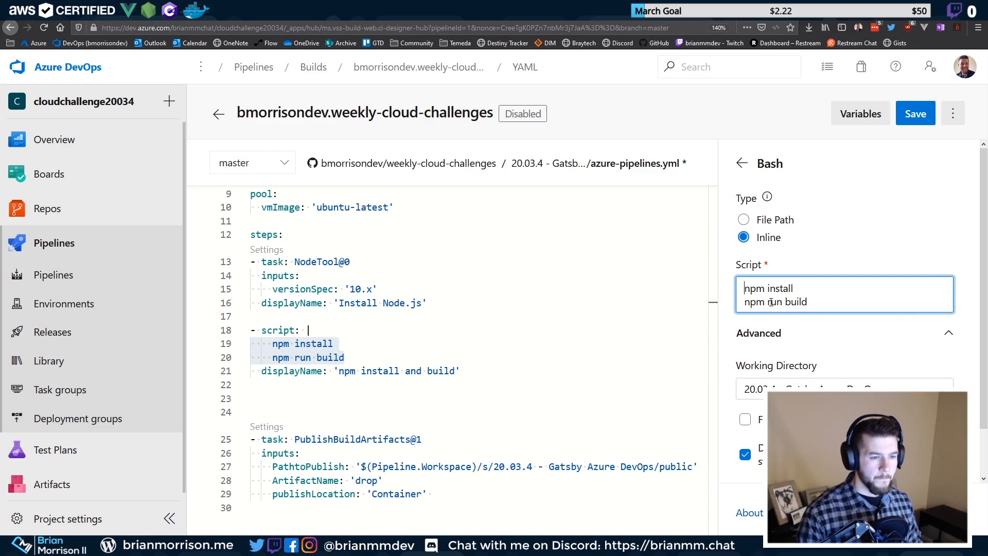
{"action": "scroll", "coordinate": [795, 355], "scroll_direction": "down", "scroll_amount": 1}
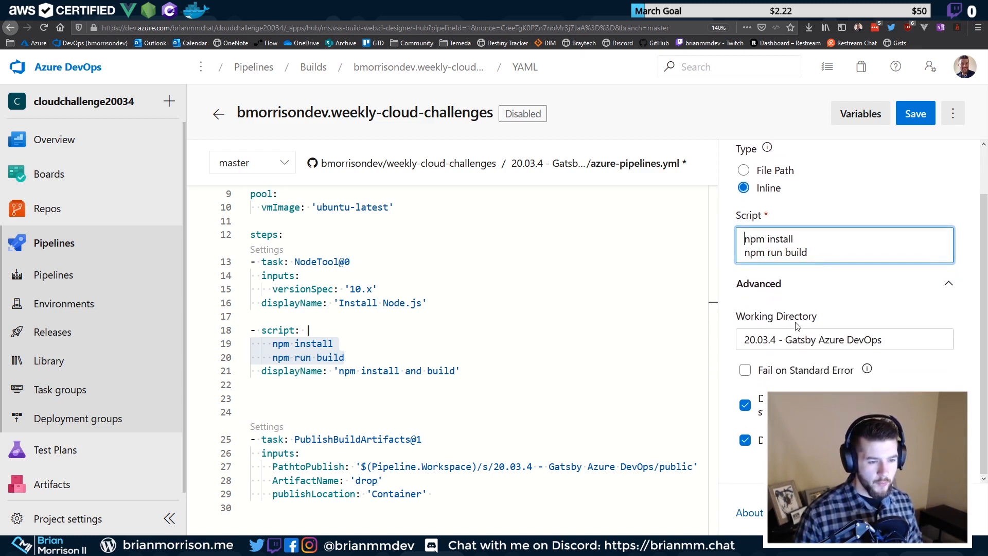
{"action": "scroll", "coordinate": [797, 292], "scroll_direction": "up", "scroll_amount": 1}
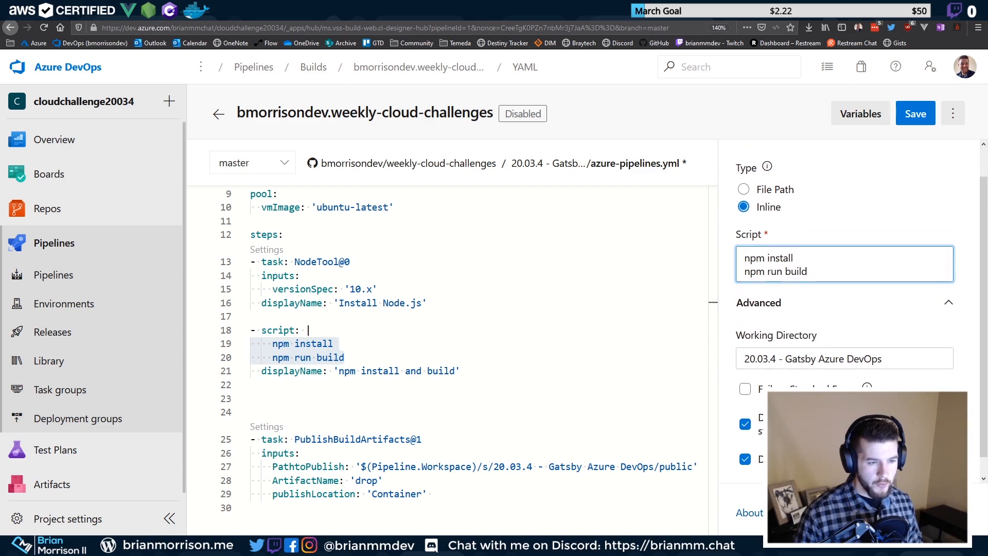
{"action": "left_click", "coordinate": [945, 512]}
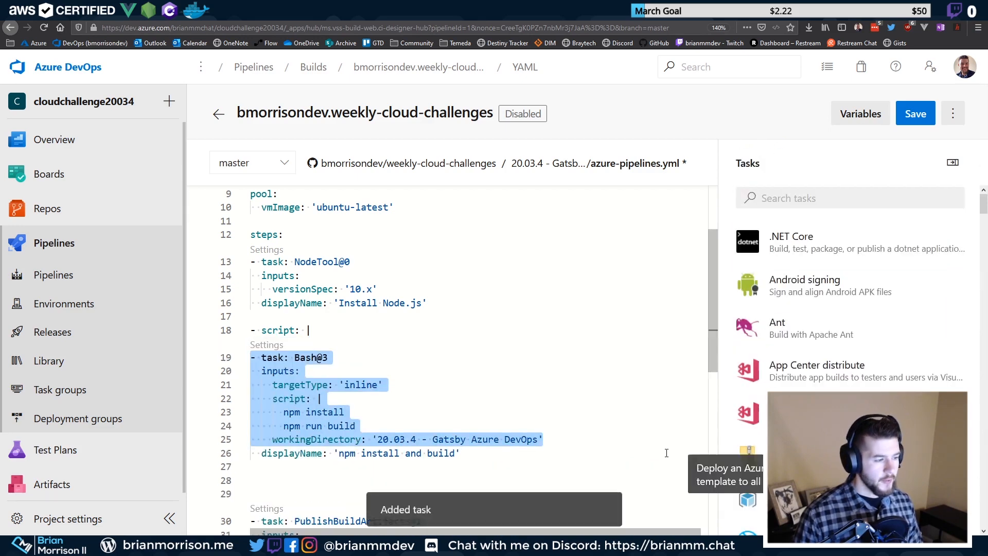
{"action": "key", "text": "ctrl+z"}
{"action": "left_click", "coordinate": [474, 371]}
{"action": "key", "text": "Return"}
{"action": "key", "text": "Return"}
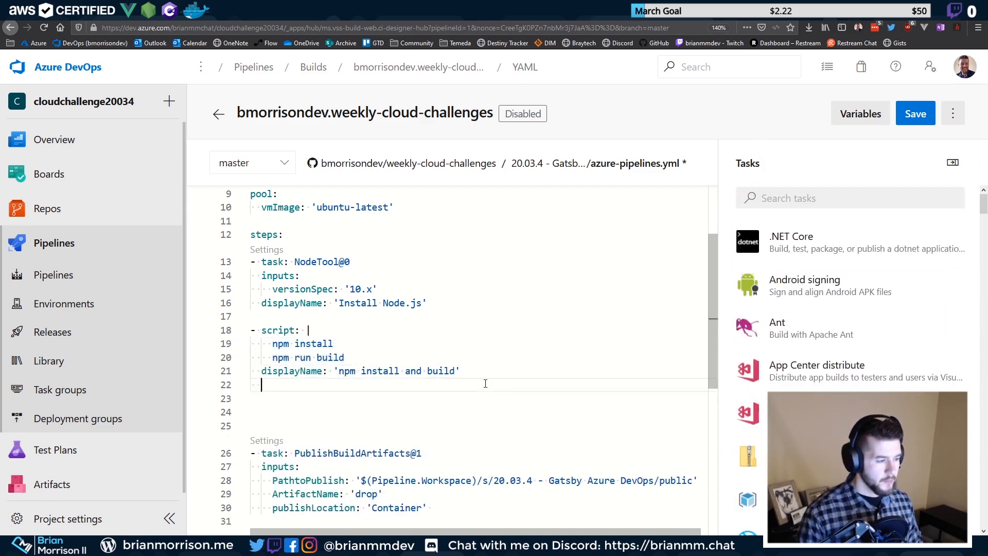
Search the task catalogue for 'script' and try the Batch script task, then back out
{"action": "left_click", "coordinate": [843, 200]}
{"action": "type", "text": "script"}
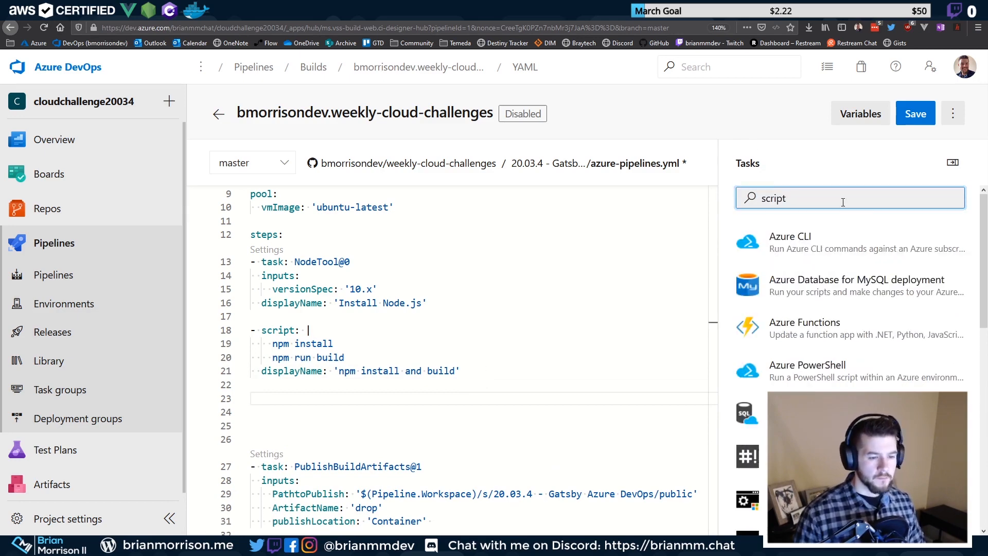
{"action": "scroll", "coordinate": [846, 334], "scroll_direction": "down", "scroll_amount": 10}
{"action": "scroll", "coordinate": [848, 337], "scroll_direction": "up", "scroll_amount": 5}
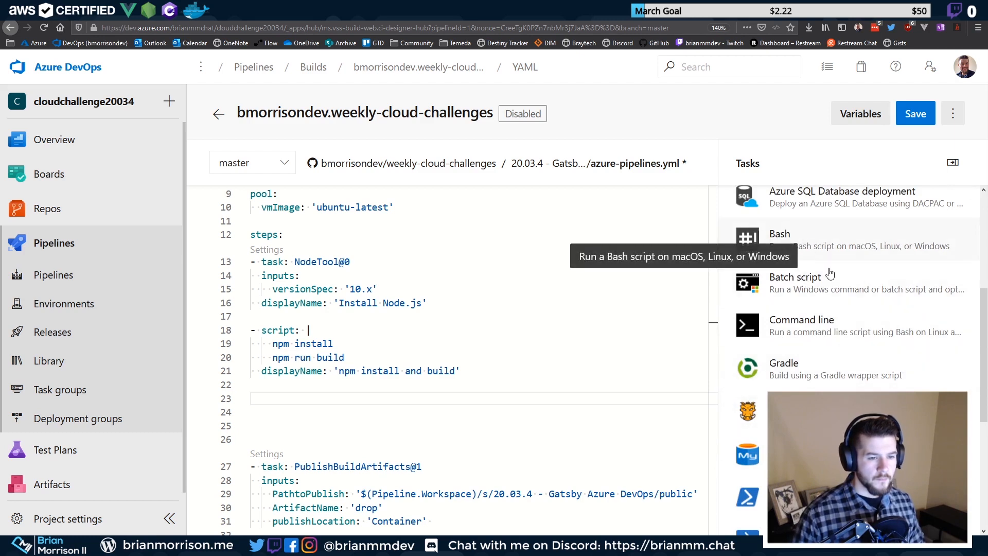
{"action": "left_click", "coordinate": [838, 296]}
{"action": "left_click", "coordinate": [789, 228]}
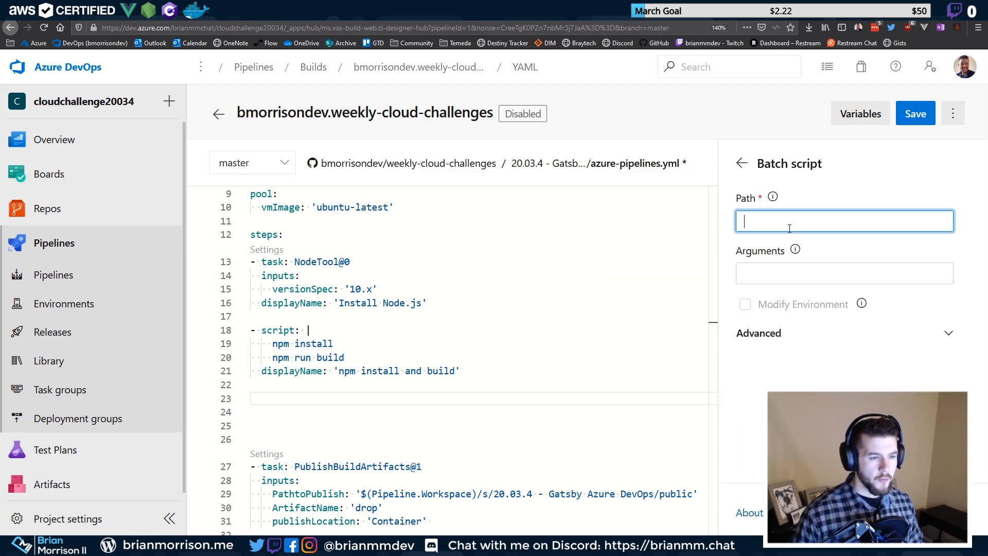
{"action": "left_click", "coordinate": [741, 165]}
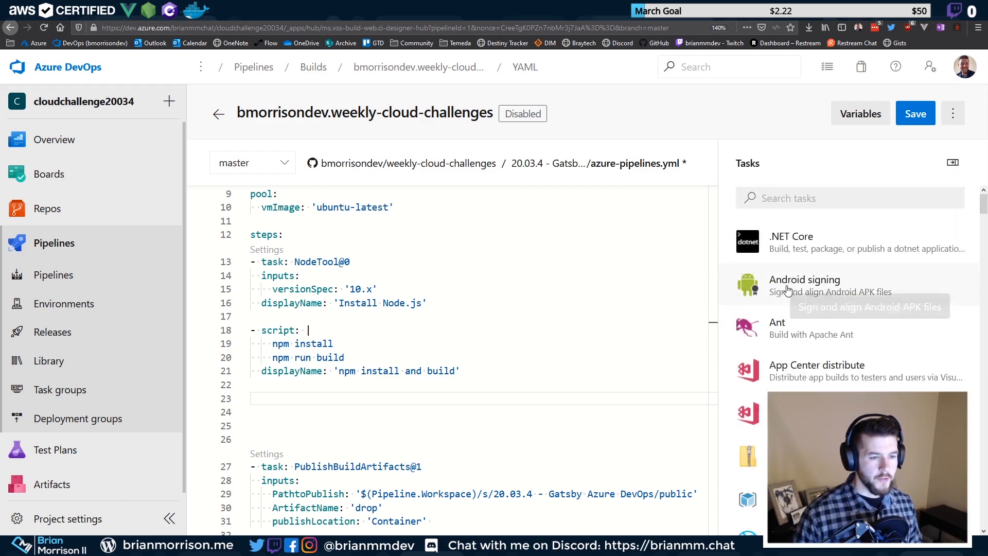
Configure a Bash task with an unindented inline script of npm install and npm run build
{"action": "left_click", "coordinate": [811, 205]}
{"action": "type", "text": "scr"}
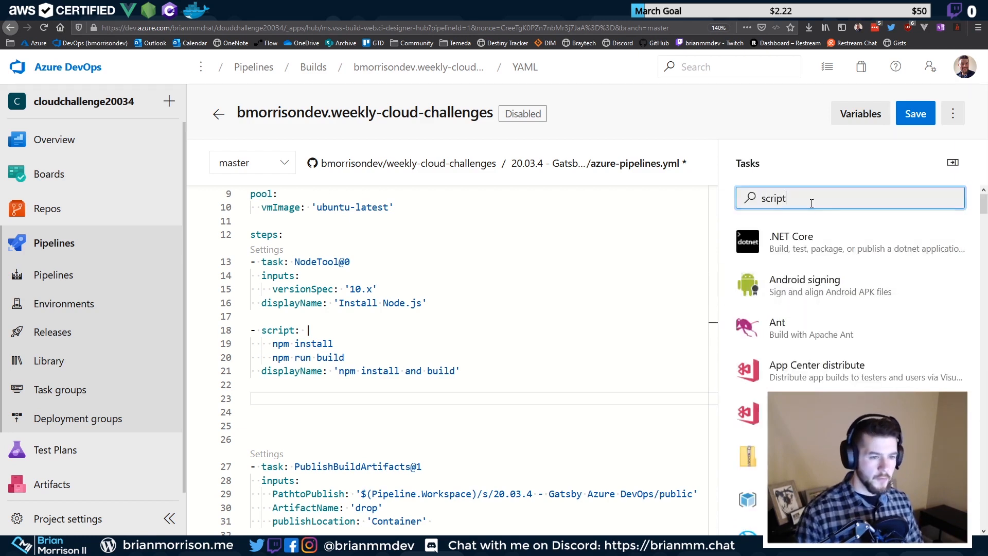
{"action": "type", "text": "ipt"}
{"action": "scroll", "coordinate": [775, 433], "scroll_direction": "down", "scroll_amount": 2}
{"action": "left_click", "coordinate": [775, 432]}
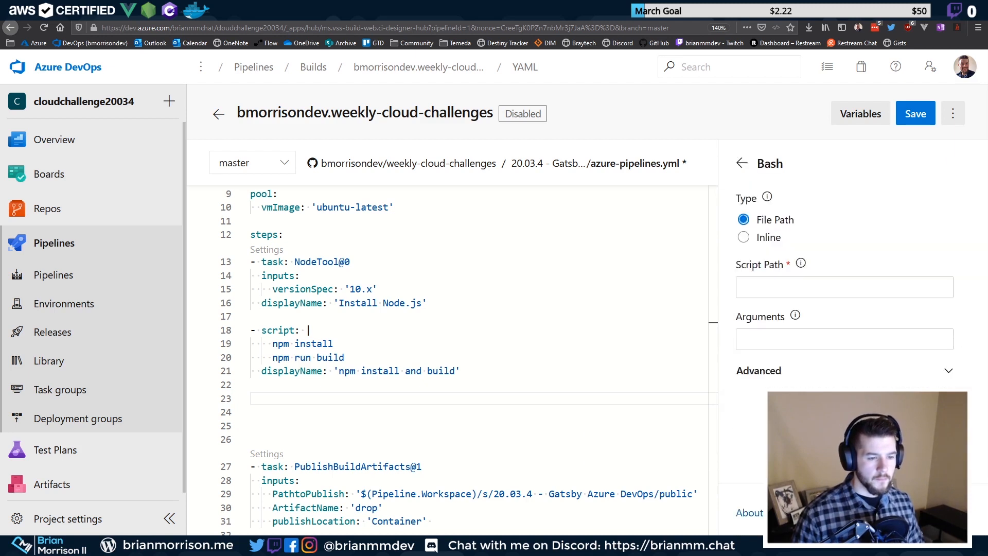
{"action": "left_click", "coordinate": [806, 290]}
{"action": "left_click", "coordinate": [742, 242]}
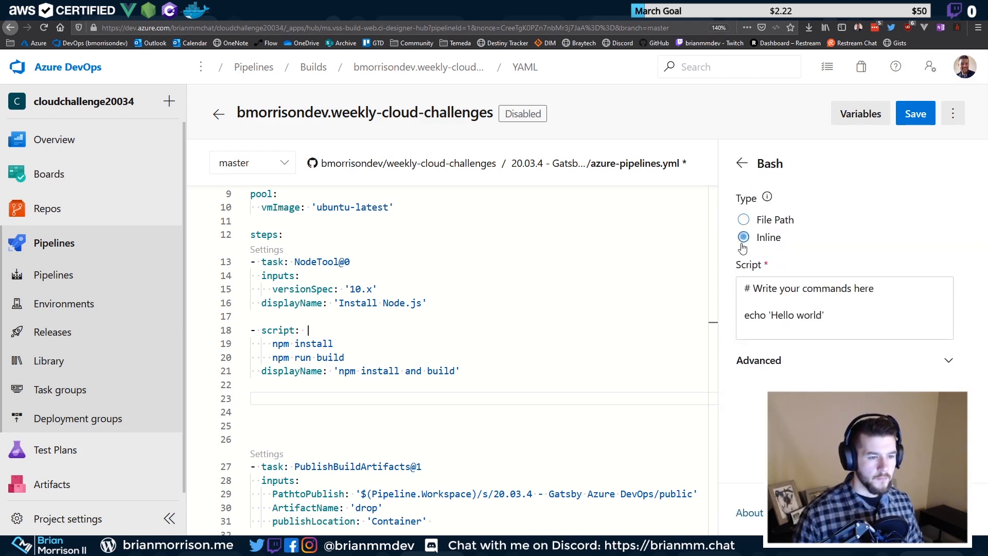
{"action": "left_click", "coordinate": [840, 331]}
{"action": "key", "text": "ctrl+a"}
{"action": "type", "text": "npm install     npm run build"}
{"action": "key", "text": "Home"}
{"action": "key", "text": "Delete"}
{"action": "key", "text": "Delete"}
{"action": "key", "text": "Delete"}
{"action": "key", "text": "Delete"}
{"action": "key", "text": "Up"}
{"action": "key", "text": "Delete"}
{"action": "key", "text": "Delete"}
{"action": "key", "text": "Delete"}
{"action": "key", "text": "Delete"}
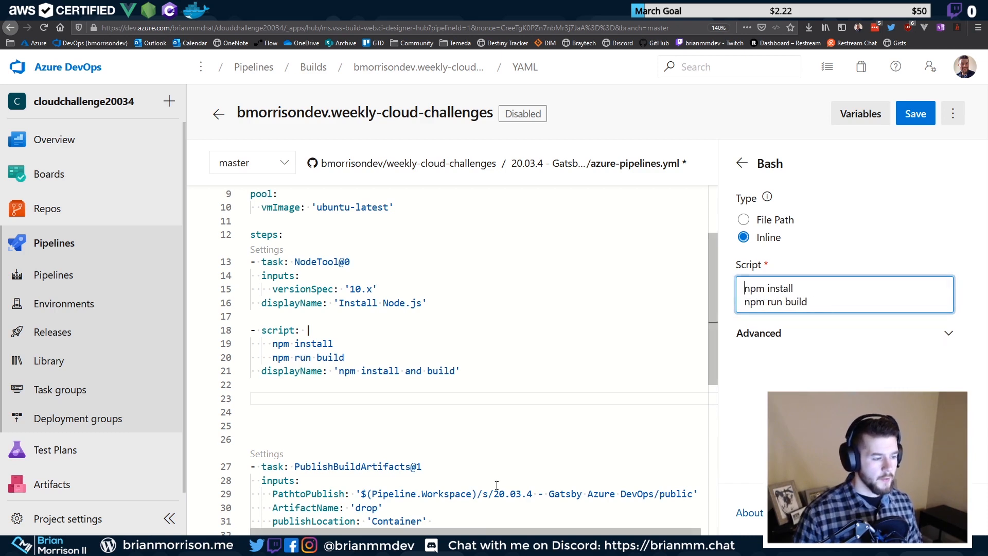
Set the Bash working directory to '20.03.4 - Gatsby Azure DevOps' and add the task at line 23
{"action": "left_click_drag", "start_coordinate": [494, 494], "coordinate": [641, 493]}
{"action": "key", "text": "ctrl+c"}
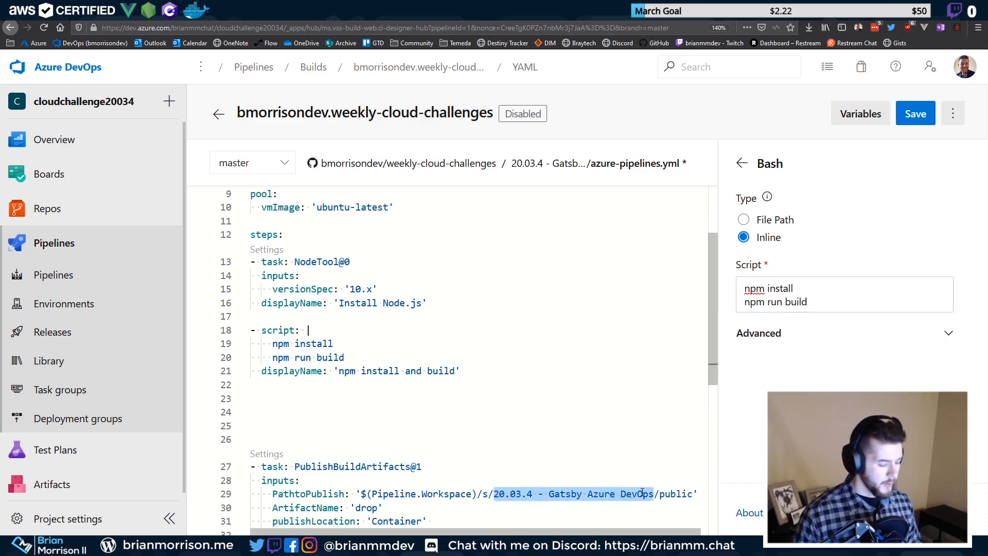
{"action": "left_click", "coordinate": [899, 341]}
{"action": "scroll", "coordinate": [823, 340], "scroll_direction": "down", "scroll_amount": 1}
{"action": "left_click", "coordinate": [803, 339]}
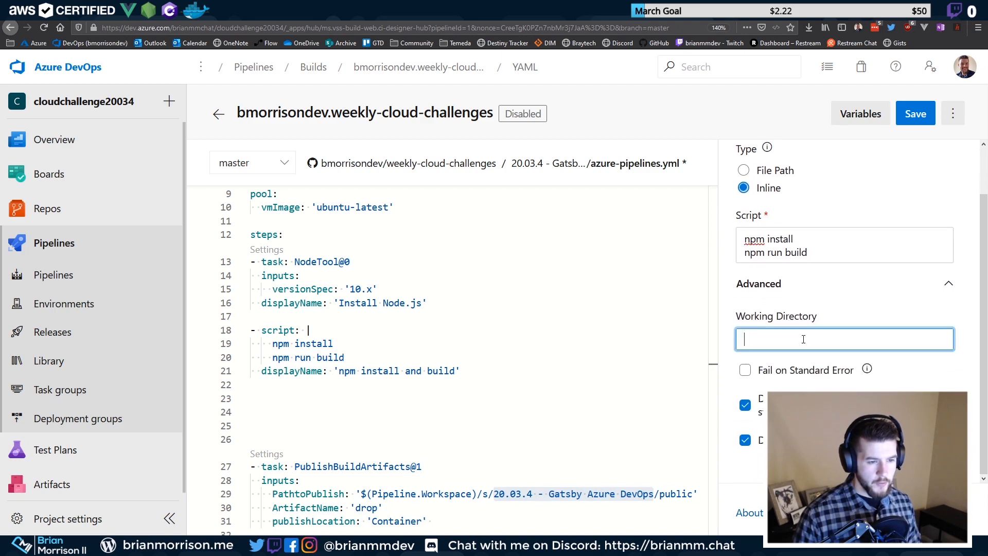
{"action": "key", "text": "ctrl+v"}
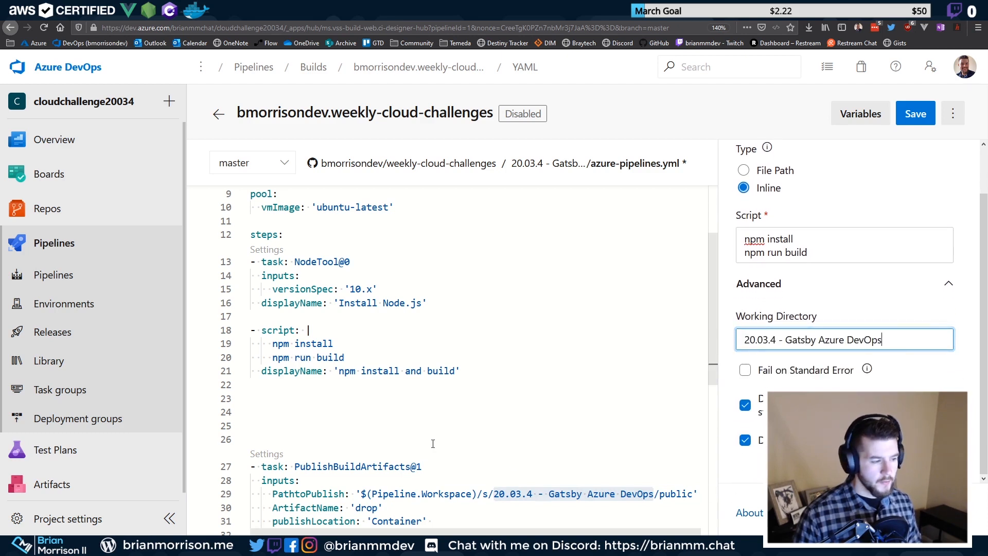
{"action": "left_click", "coordinate": [460, 398]}
{"action": "left_click", "coordinate": [944, 513]}
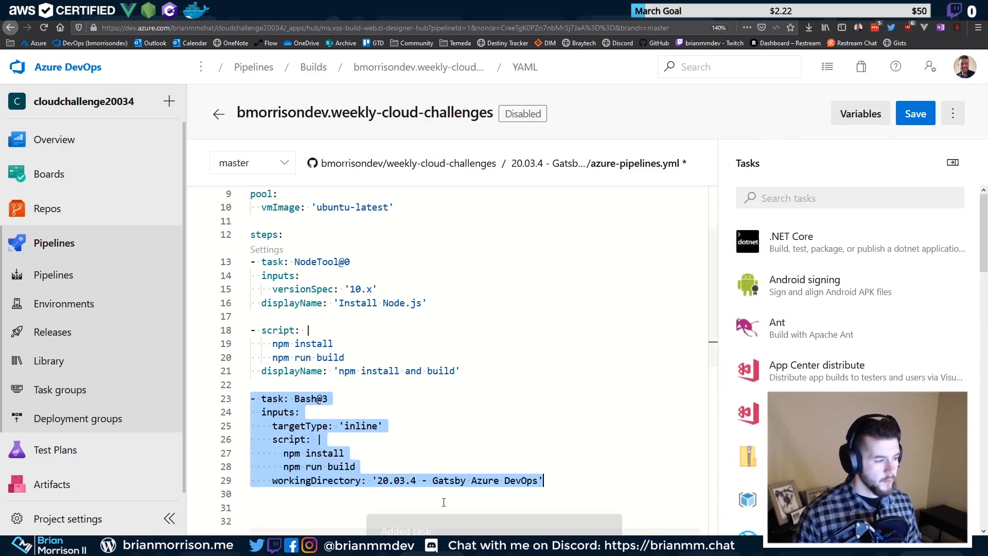
{"action": "scroll", "coordinate": [329, 411], "scroll_direction": "down", "scroll_amount": 3}
{"action": "scroll", "coordinate": [321, 380], "scroll_direction": "up", "scroll_amount": 2}
{"action": "left_click", "coordinate": [304, 417]}
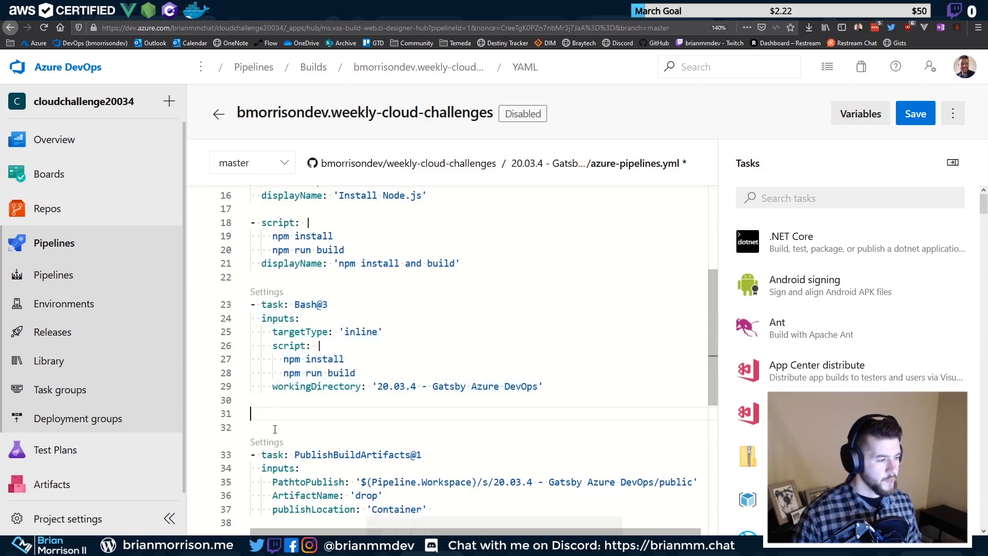
{"action": "key", "text": "BackSpace"}
{"action": "key", "text": "BackSpace"}
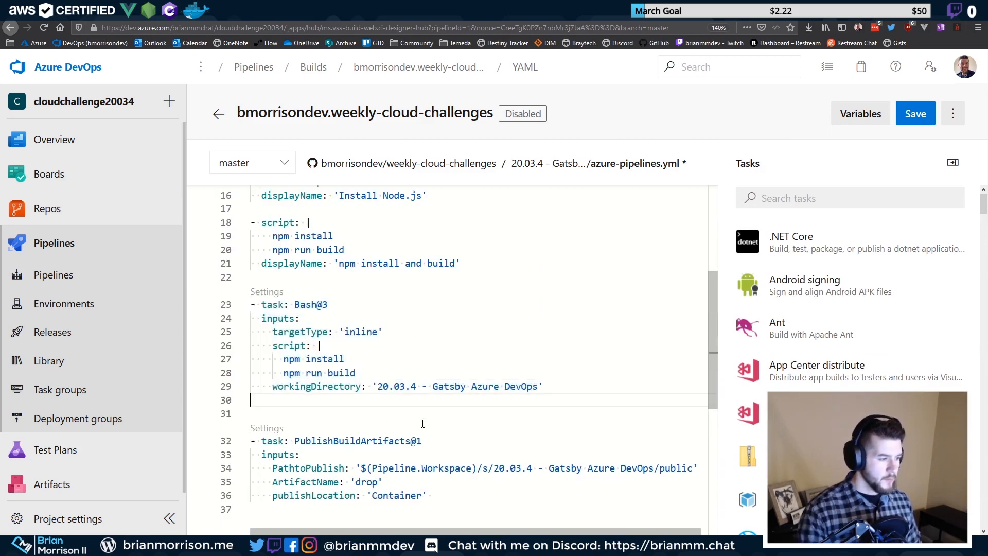
{"action": "left_click_drag", "start_coordinate": [461, 264], "coordinate": [246, 224]}
{"action": "key", "text": "ctrl+slash"}
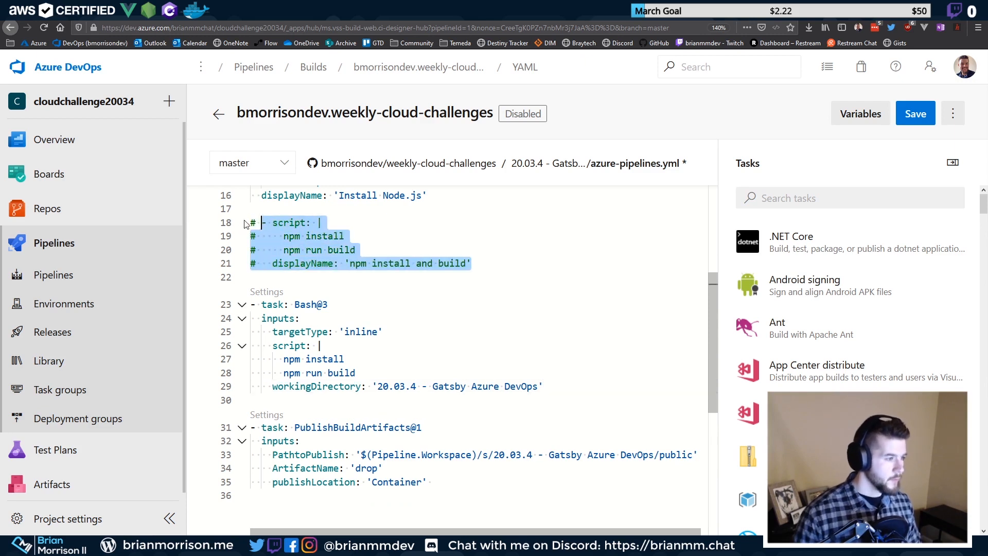
{"action": "left_click", "coordinate": [380, 291]}
{"action": "left_click_drag", "start_coordinate": [537, 408], "coordinate": [229, 277]}
{"action": "left_click", "coordinate": [327, 348]}
{"action": "left_click", "coordinate": [307, 387]}
{"action": "left_click_drag", "start_coordinate": [307, 386], "coordinate": [400, 387]}
{"action": "left_click", "coordinate": [285, 333]}
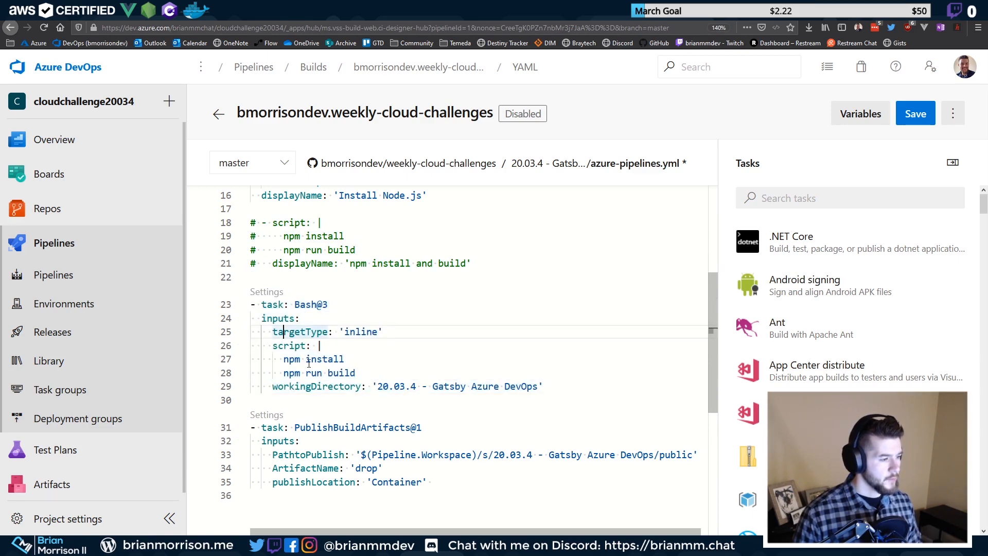
{"action": "scroll", "coordinate": [311, 348], "scroll_direction": "up", "scroll_amount": 5}
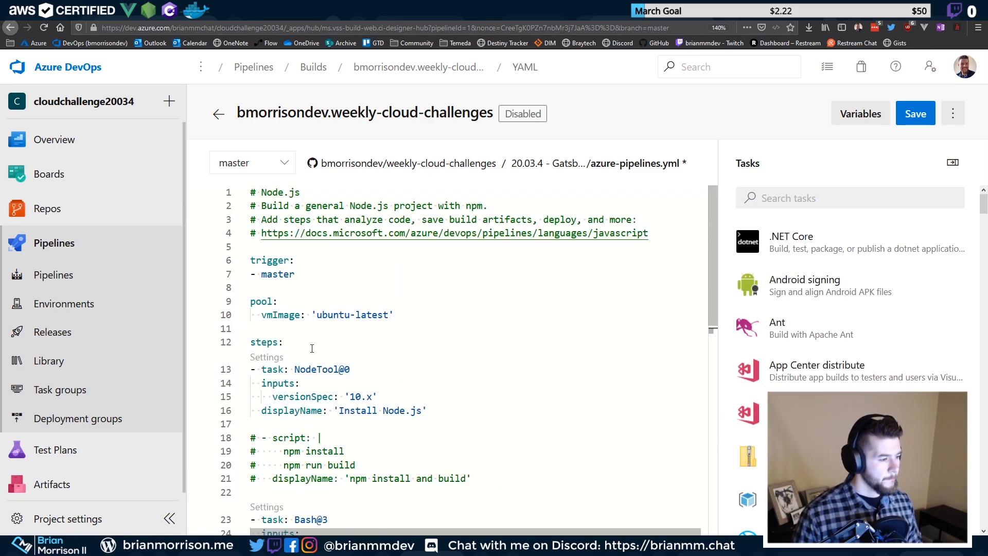
{"action": "scroll", "coordinate": [312, 348], "scroll_direction": "down", "scroll_amount": 3}
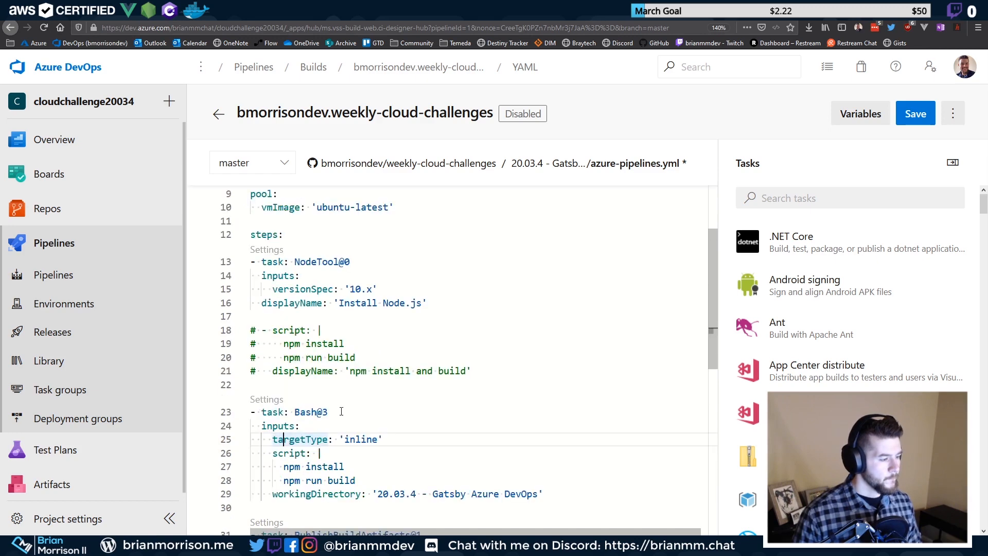
{"action": "scroll", "coordinate": [372, 416], "scroll_direction": "down", "scroll_amount": 3}
{"action": "left_click", "coordinate": [916, 114]}
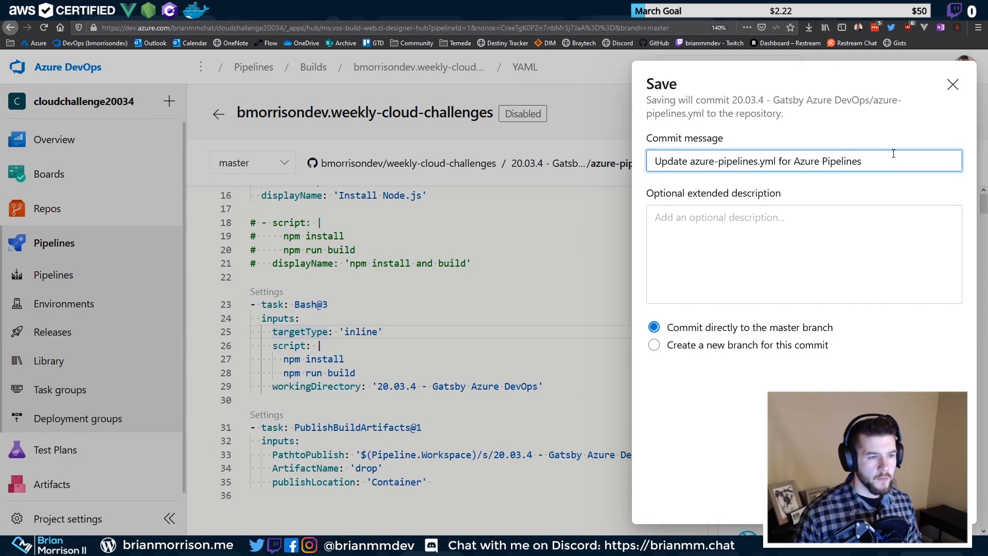
Commit azure-pipelines.yml to master with the message 'Update azure-pipelines.yml for Azure Pipelines'
{"action": "key", "text": "ctrl+a"}
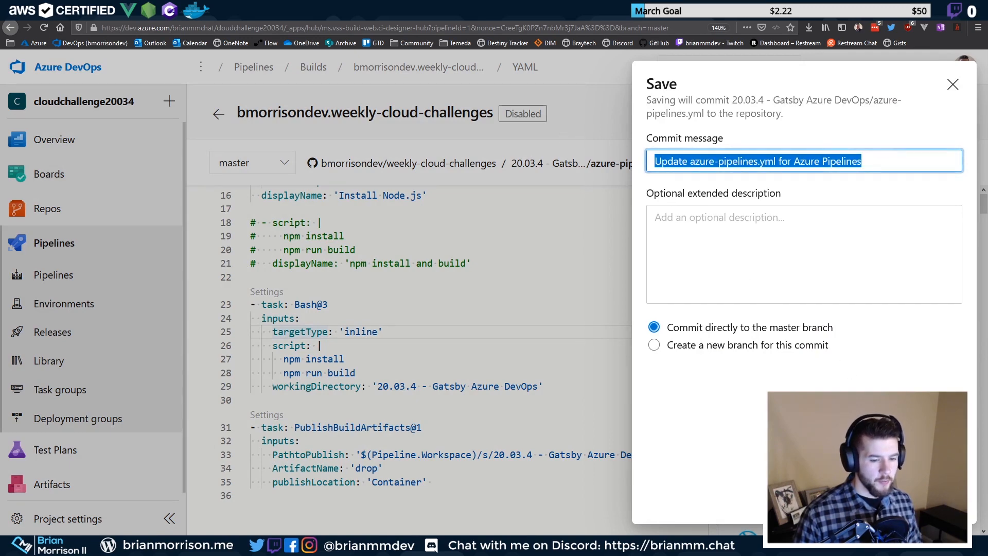
{"action": "key", "text": "Return"}
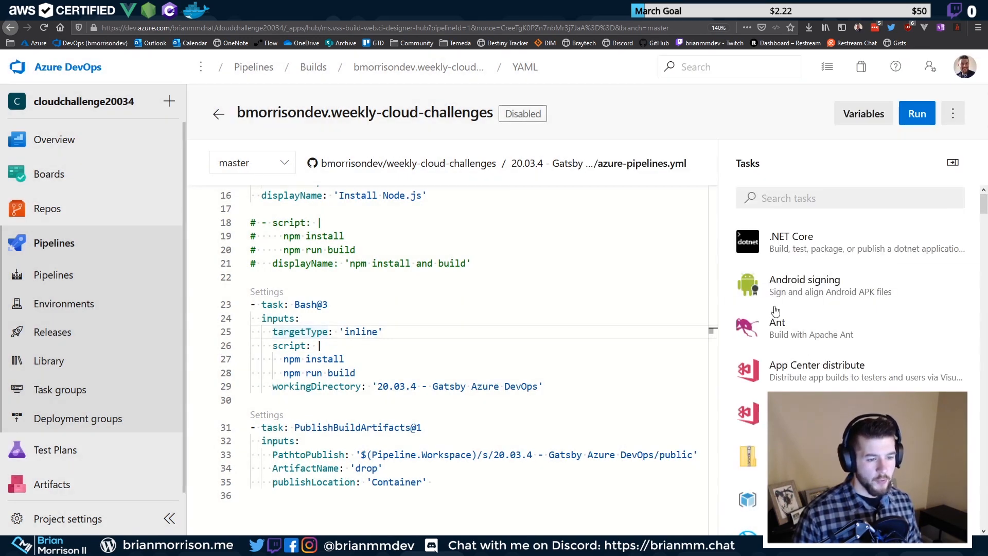
{"action": "scroll", "coordinate": [298, 236], "scroll_direction": "up", "scroll_amount": 5}
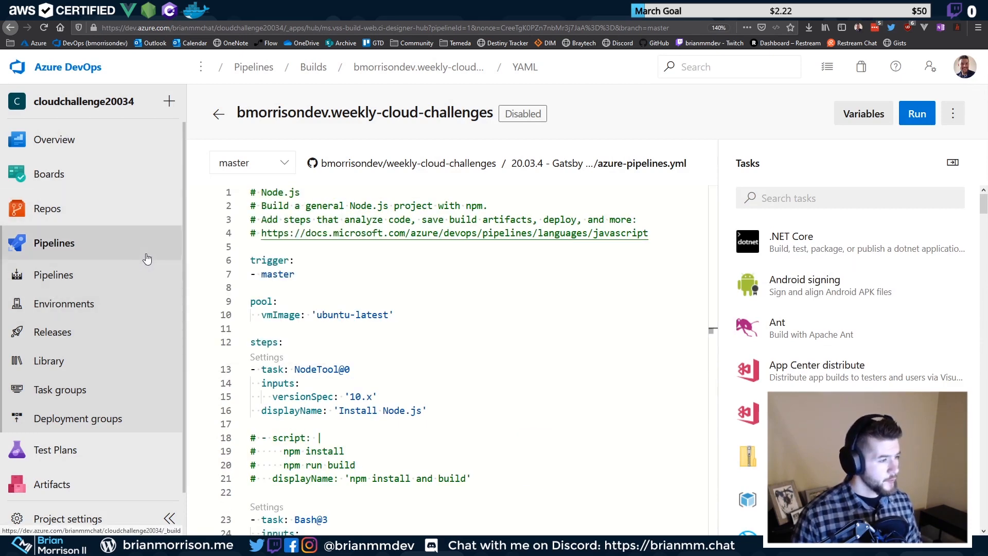
{"action": "left_click", "coordinate": [84, 275]}
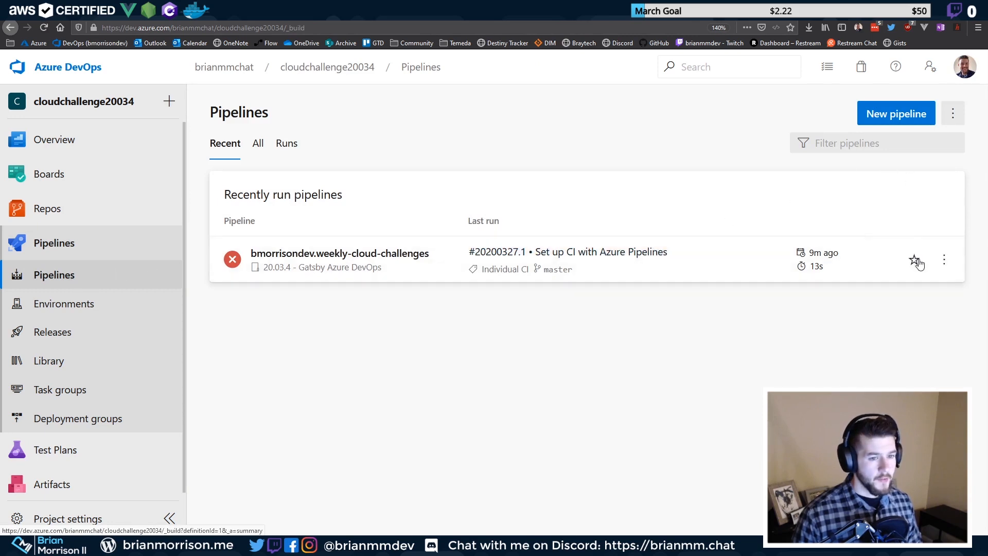
{"action": "left_click", "coordinate": [944, 259]}
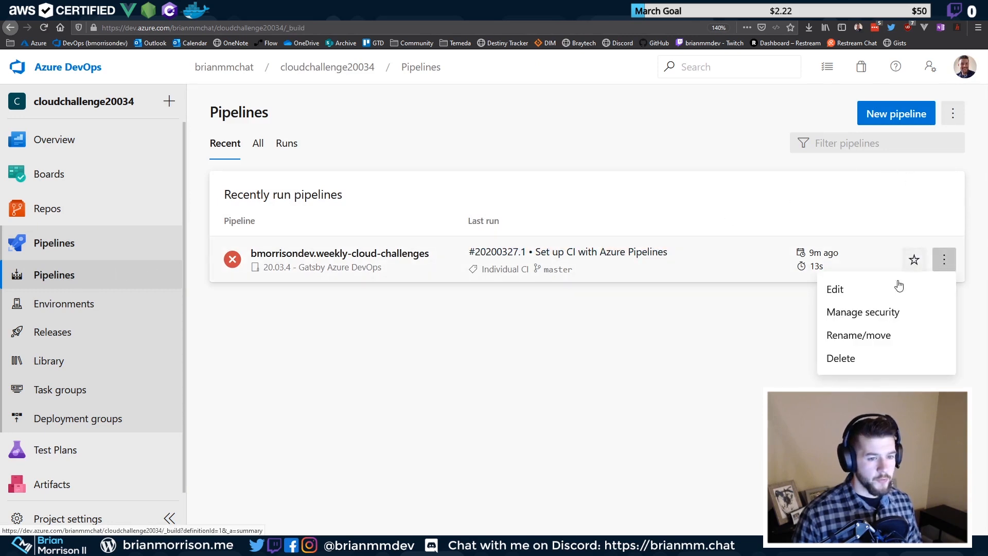
{"action": "left_click", "coordinate": [564, 270]}
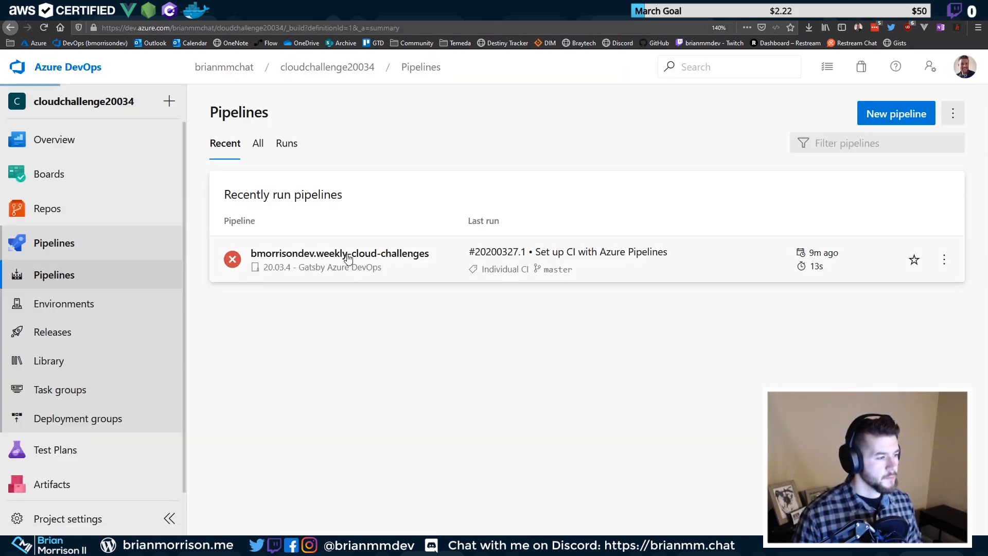
{"action": "left_click", "coordinate": [348, 255]}
{"action": "left_click", "coordinate": [902, 116]}
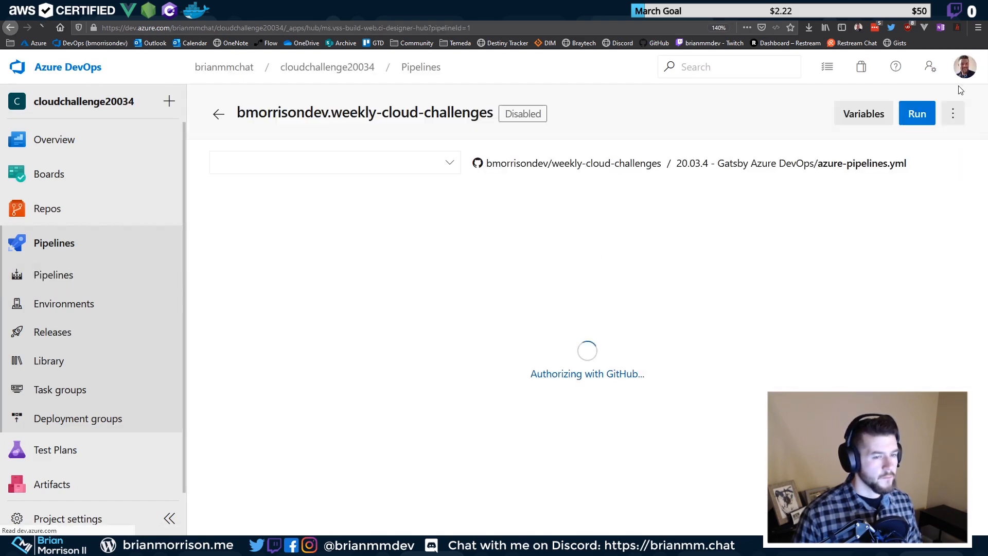
{"action": "left_click", "coordinate": [953, 114]}
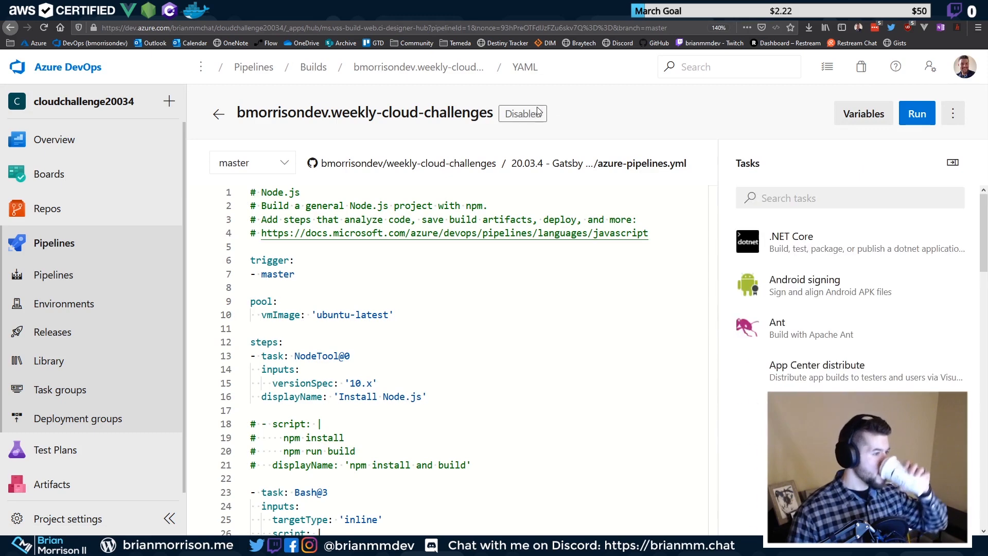
Set the pipeline to Enabled in its settings and save
{"action": "left_click", "coordinate": [952, 114]}
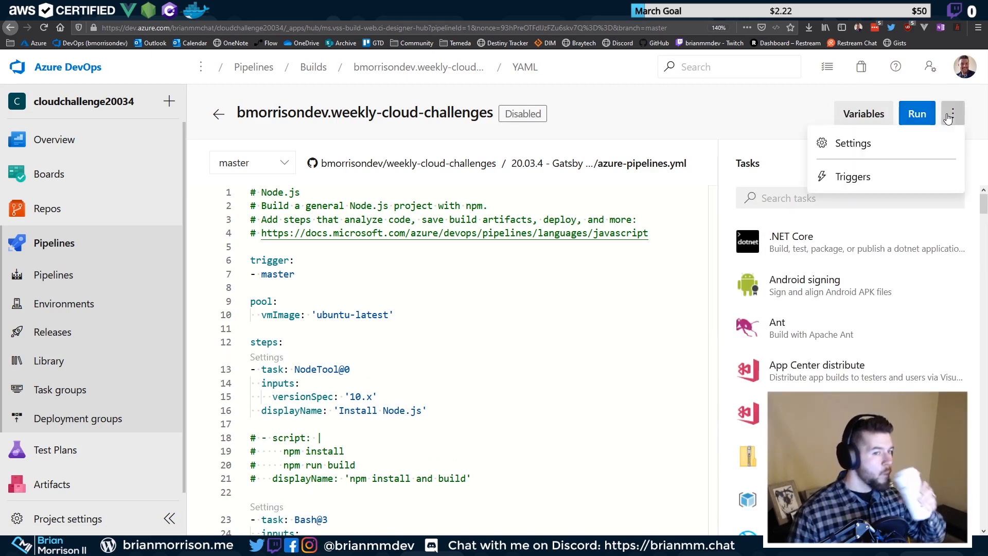
{"action": "left_click", "coordinate": [911, 142]}
{"action": "left_click_drag", "start_coordinate": [684, 136], "coordinate": [688, 137]}
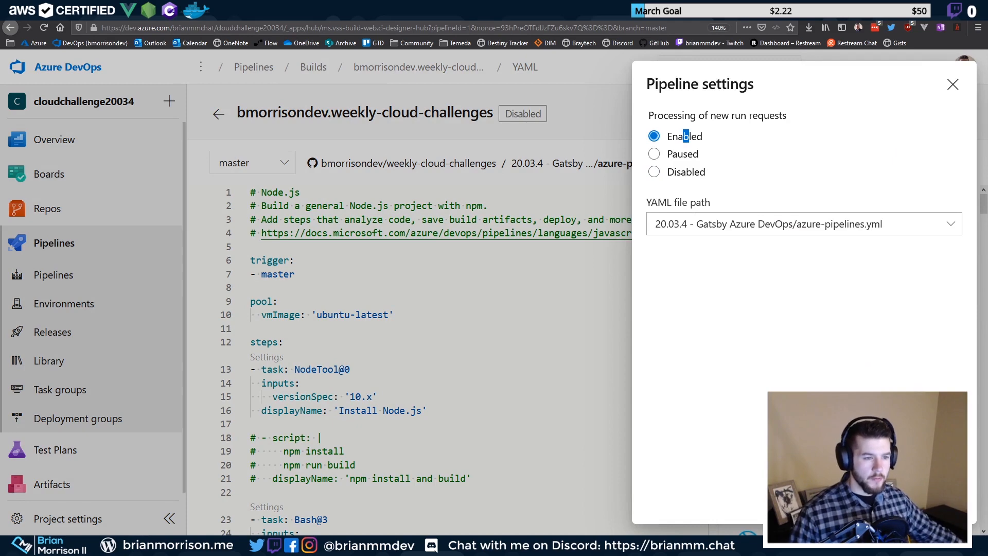
{"action": "left_click", "coordinate": [943, 501]}
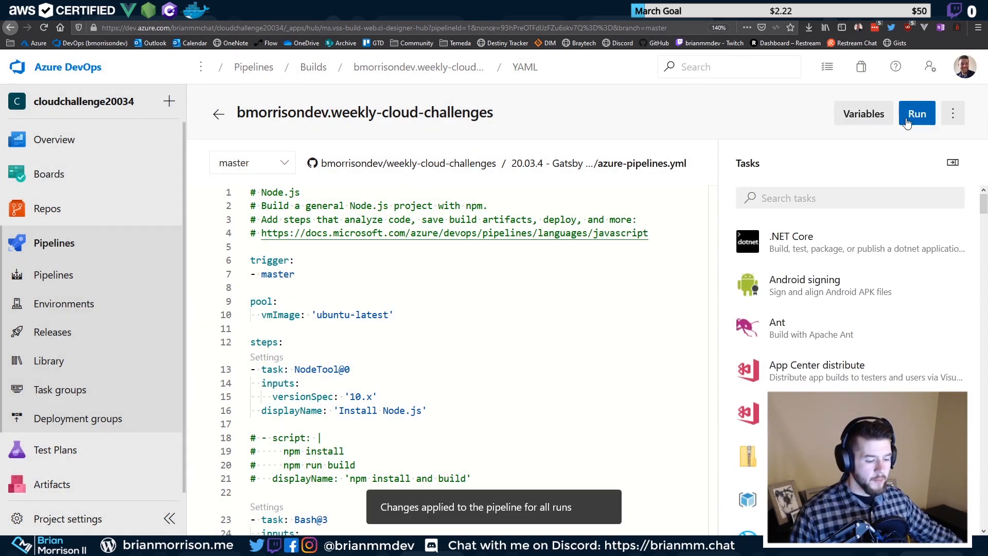
Queue a manual run of the pipeline on master after checking its variables
{"action": "left_click", "coordinate": [916, 114]}
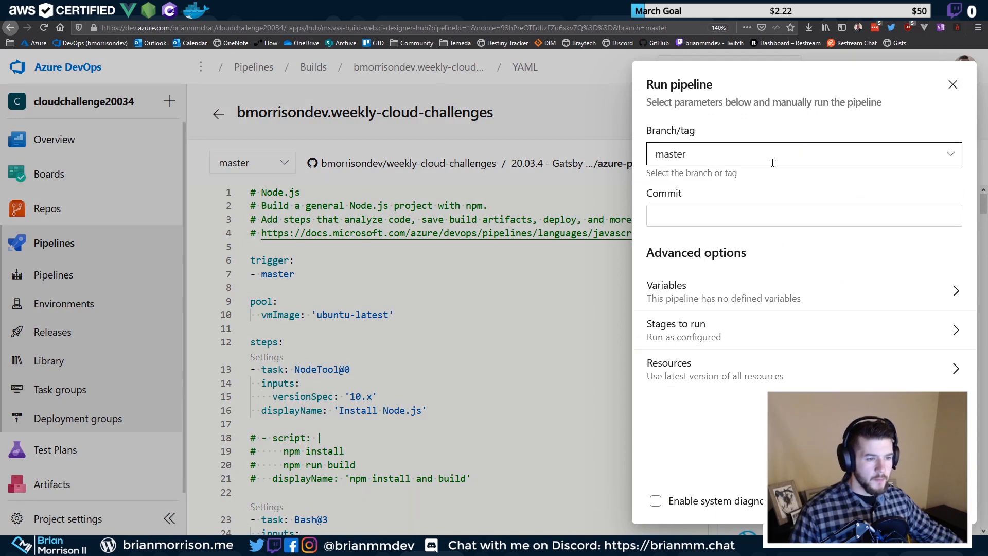
{"action": "left_click", "coordinate": [727, 305]}
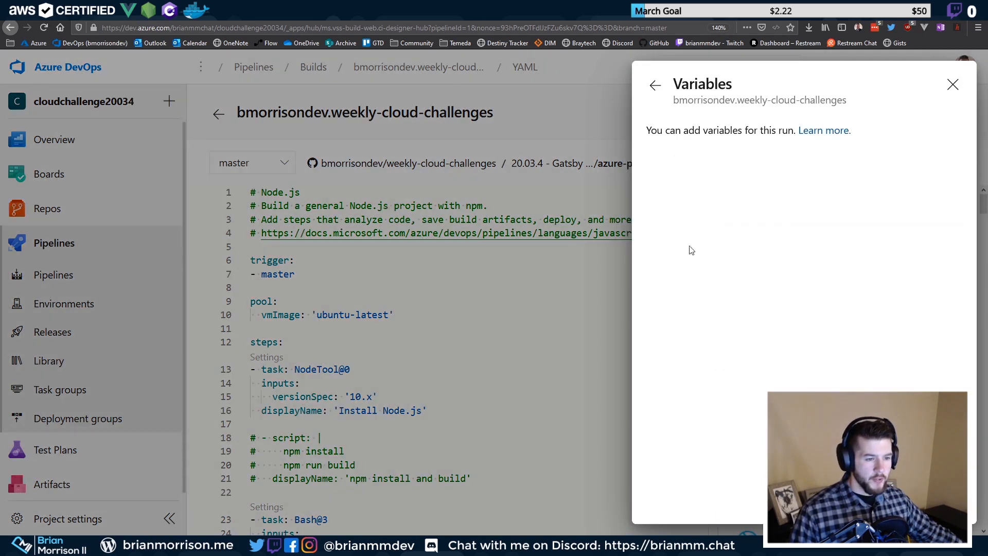
{"action": "left_click", "coordinate": [653, 86]}
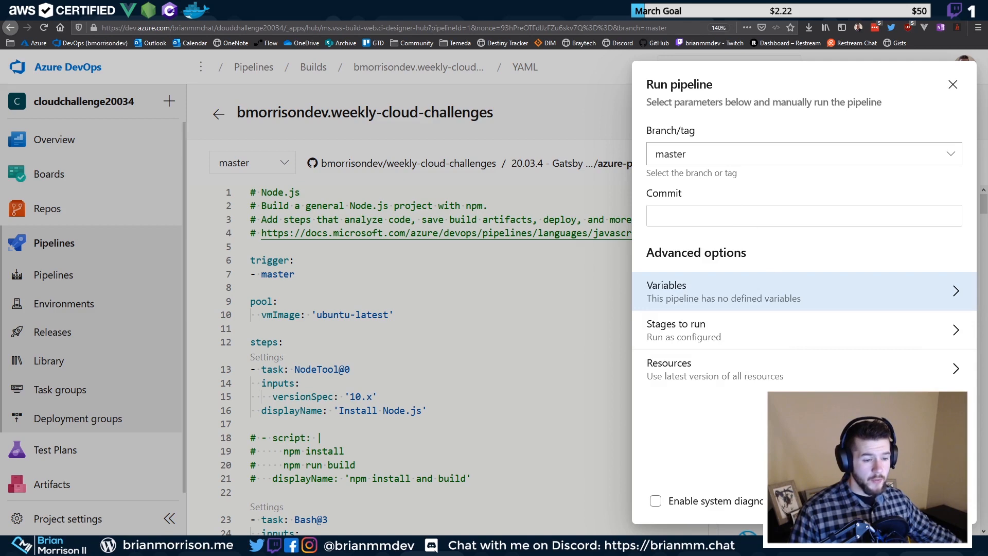
{"action": "left_click", "coordinate": [943, 501]}
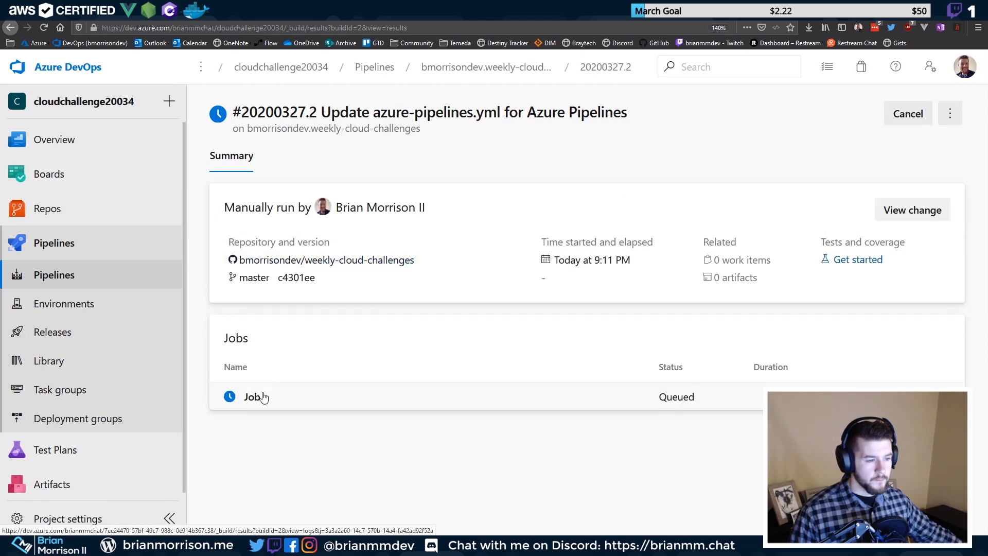
Open the run's Job log and zoom the browser in for readability
{"action": "left_click", "coordinate": [260, 396]}
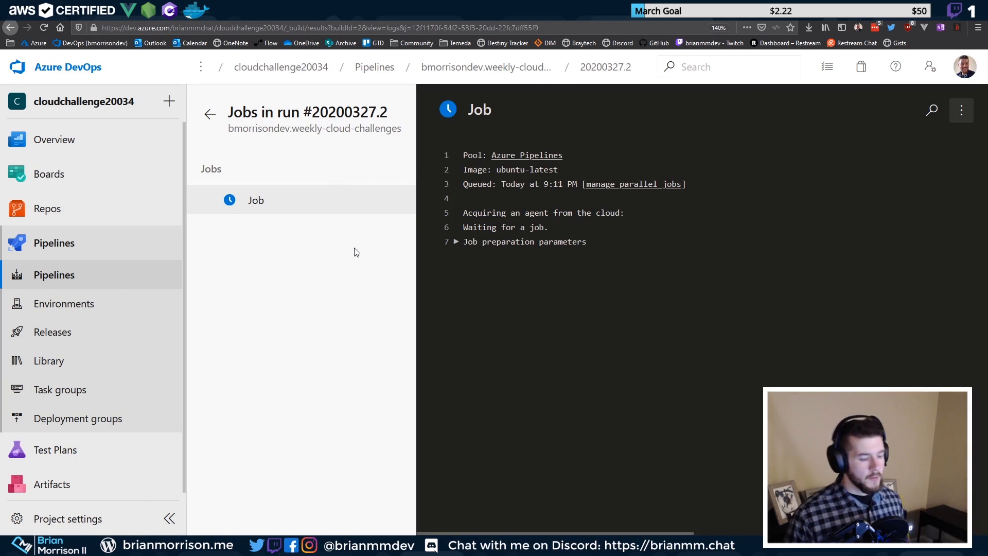
{"action": "key", "text": "ctrl+plus"}
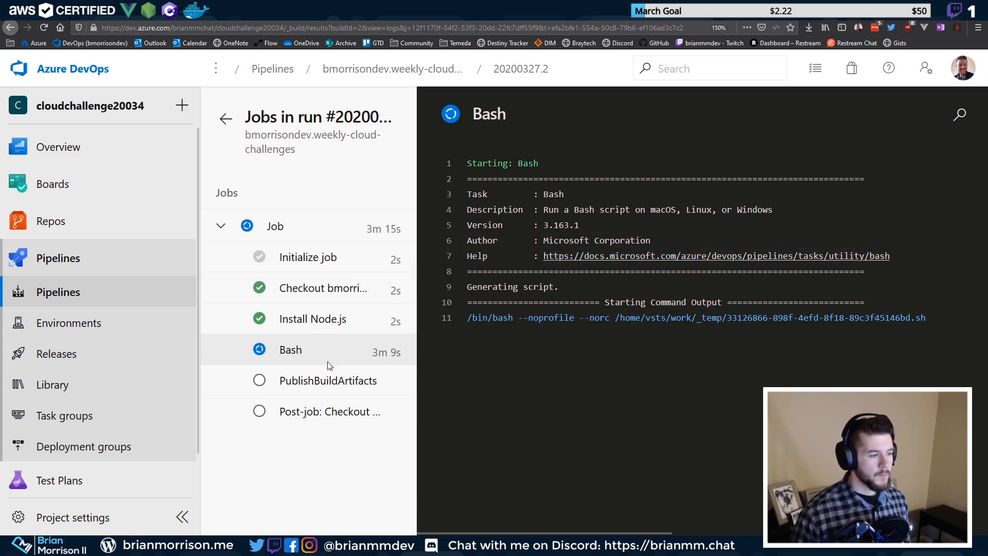
Inspect the Install Node.js and Bash build step logs, then return to the run summary
{"action": "left_click", "coordinate": [306, 330]}
{"action": "left_click", "coordinate": [319, 352]}
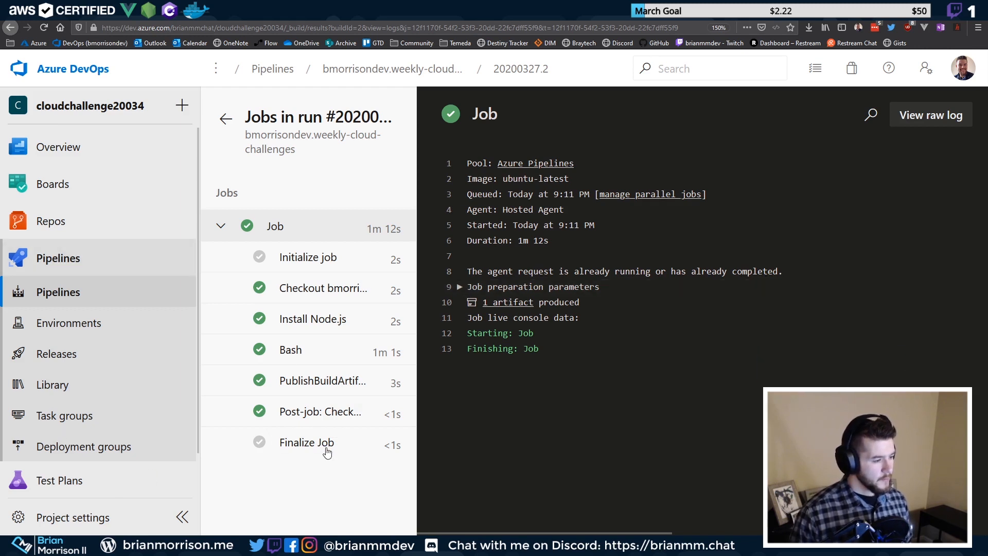
{"action": "left_click", "coordinate": [222, 125]}
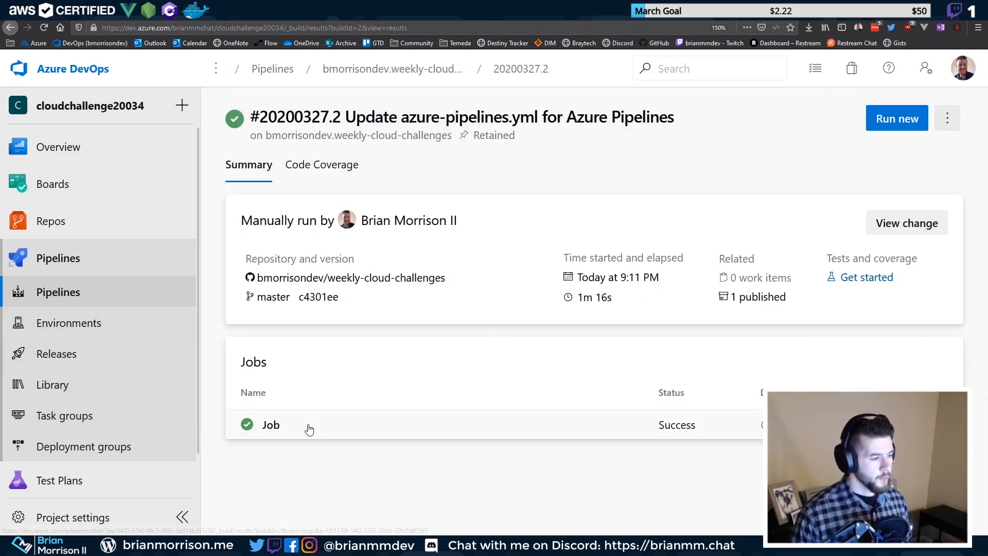
Start a new release pipeline from the Releases page
{"action": "left_click", "coordinate": [77, 354]}
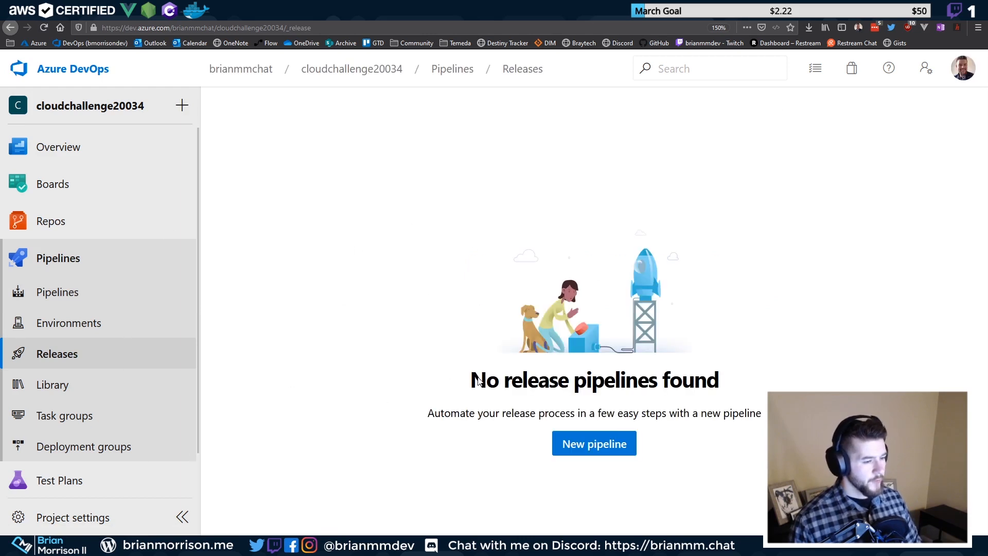
{"action": "left_click", "coordinate": [599, 445]}
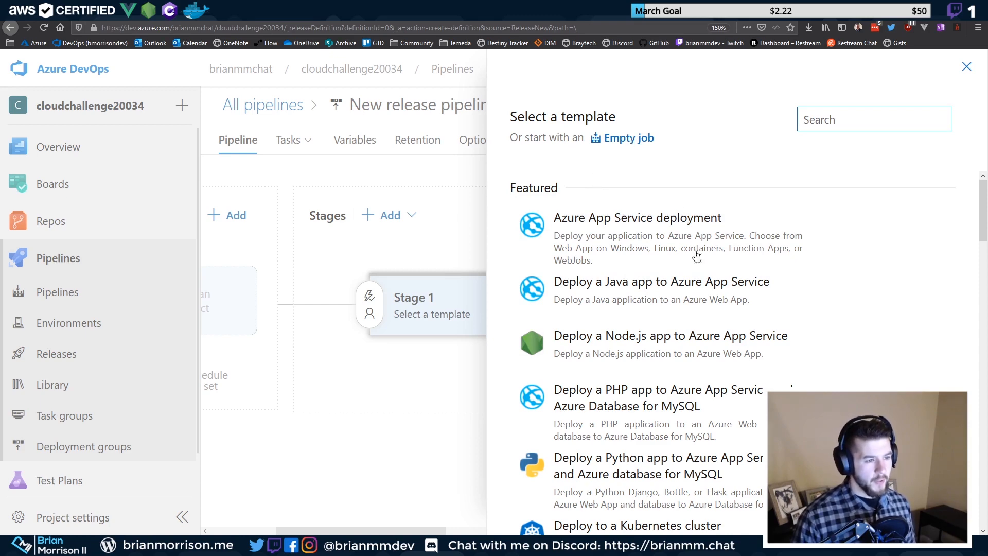
{"action": "scroll", "coordinate": [651, 272], "scroll_direction": "down", "scroll_amount": 5}
{"action": "scroll", "coordinate": [695, 391], "scroll_direction": "up", "scroll_amount": 6}
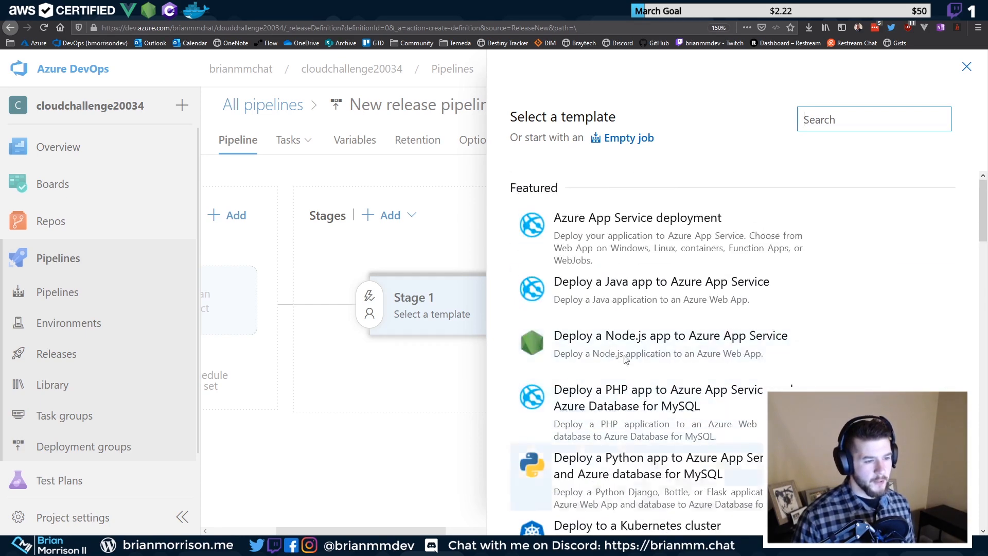
{"action": "scroll", "coordinate": [627, 378], "scroll_direction": "down", "scroll_amount": 5}
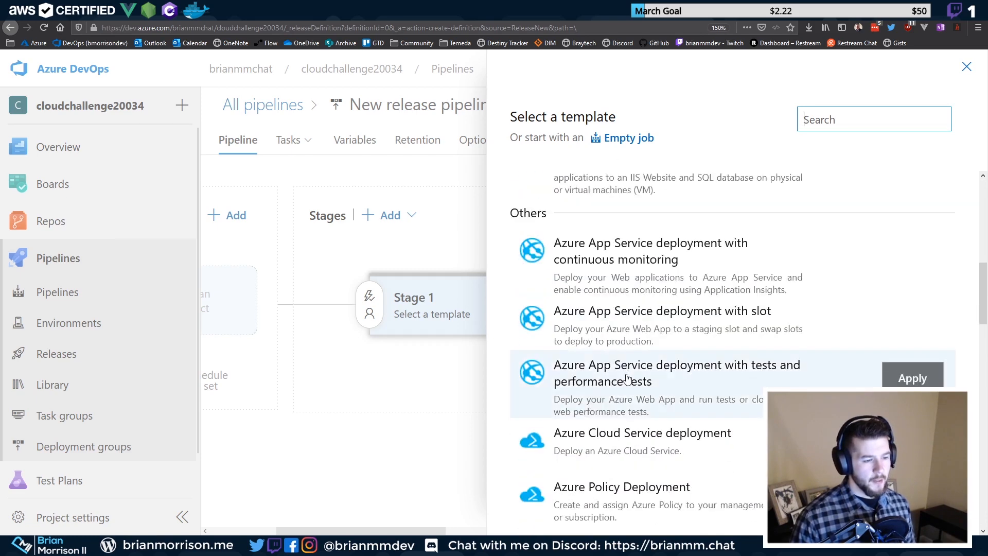
{"action": "scroll", "coordinate": [627, 378], "scroll_direction": "up", "scroll_amount": 5}
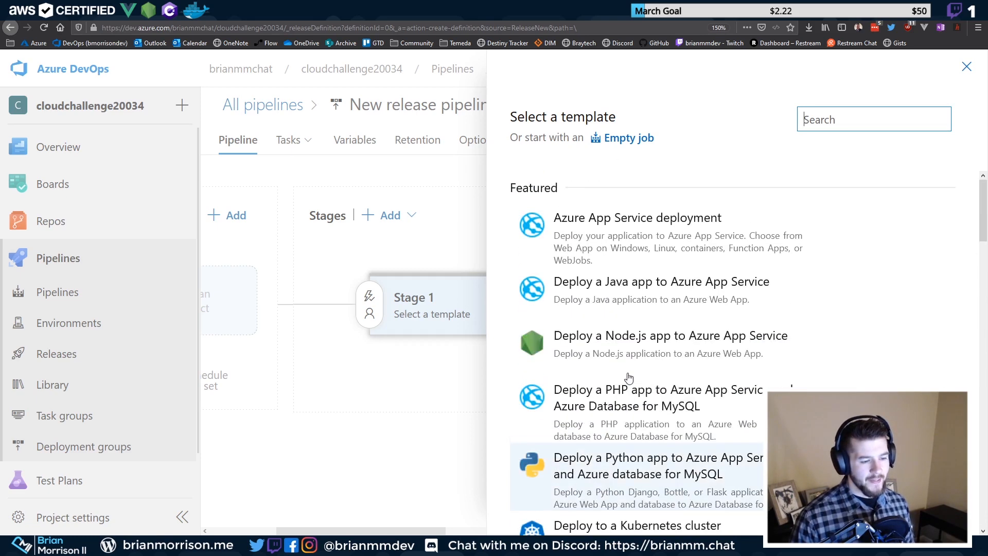
Start from an empty job, rename Stage 1 to Staging, and reduce page zoom to 120%
{"action": "left_click", "coordinate": [628, 138]}
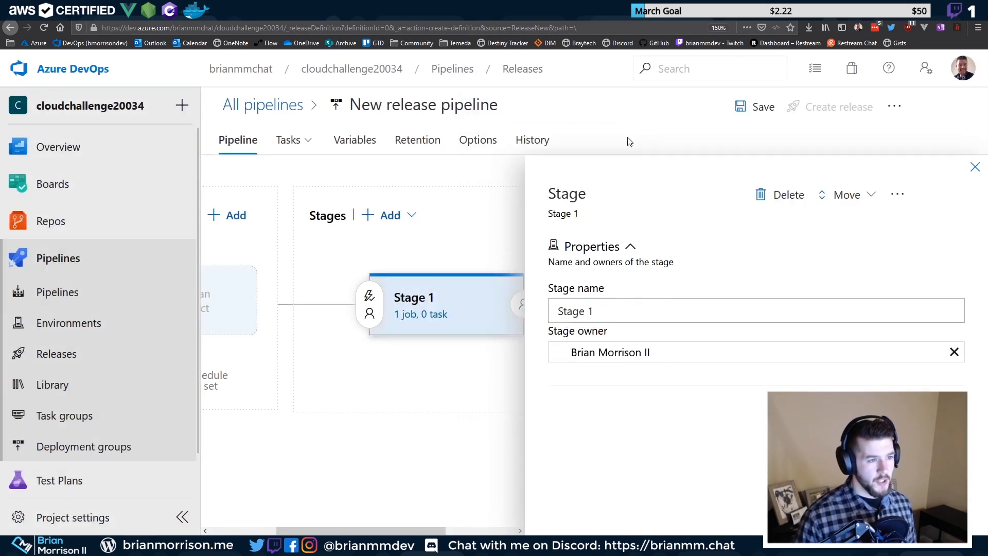
{"action": "left_click_drag", "start_coordinate": [636, 307], "coordinate": [495, 314]}
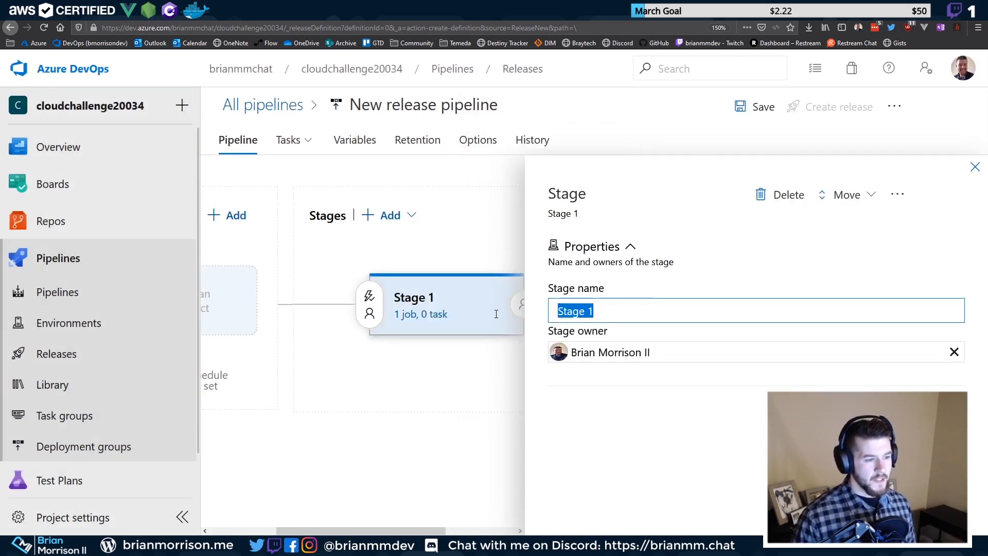
{"action": "type", "text": "Stag"}
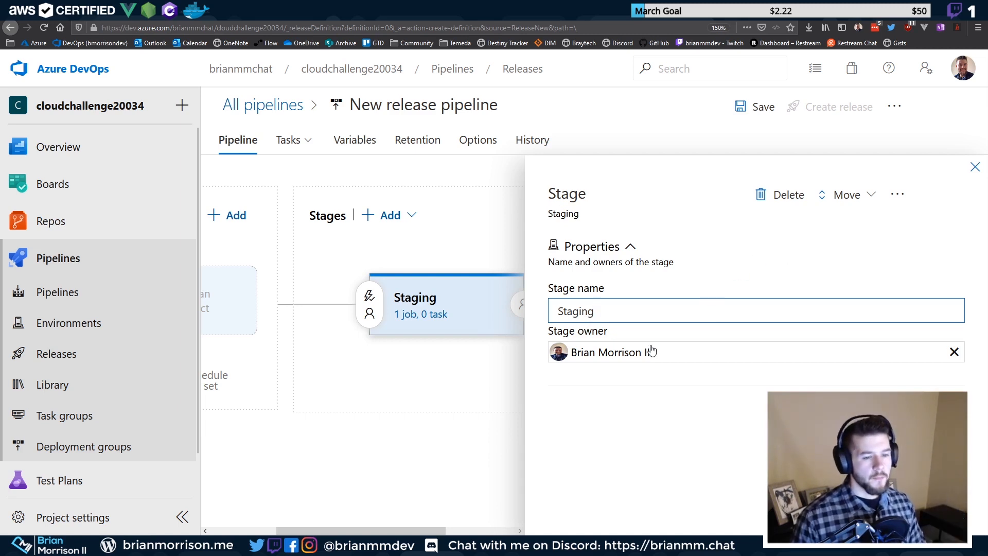
{"action": "key", "text": "ctrl+minus"}
{"action": "key", "text": "ctrl+minus"}
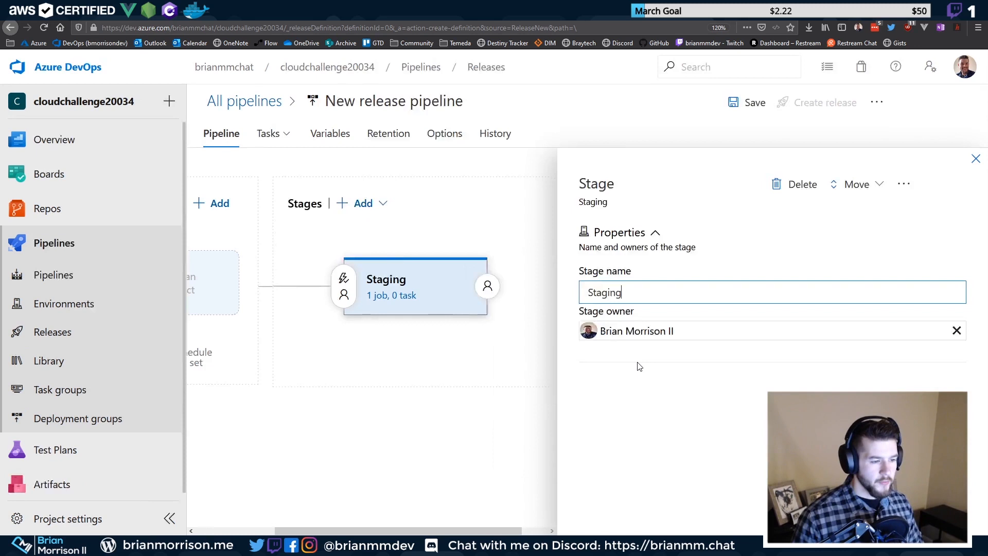
{"action": "left_click", "coordinate": [533, 403]}
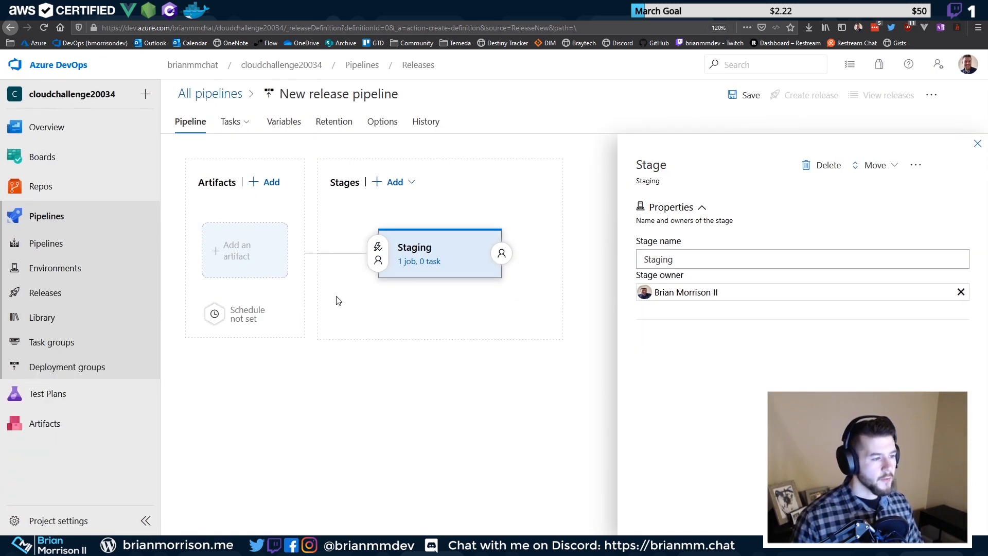
{"action": "left_click", "coordinate": [977, 143]}
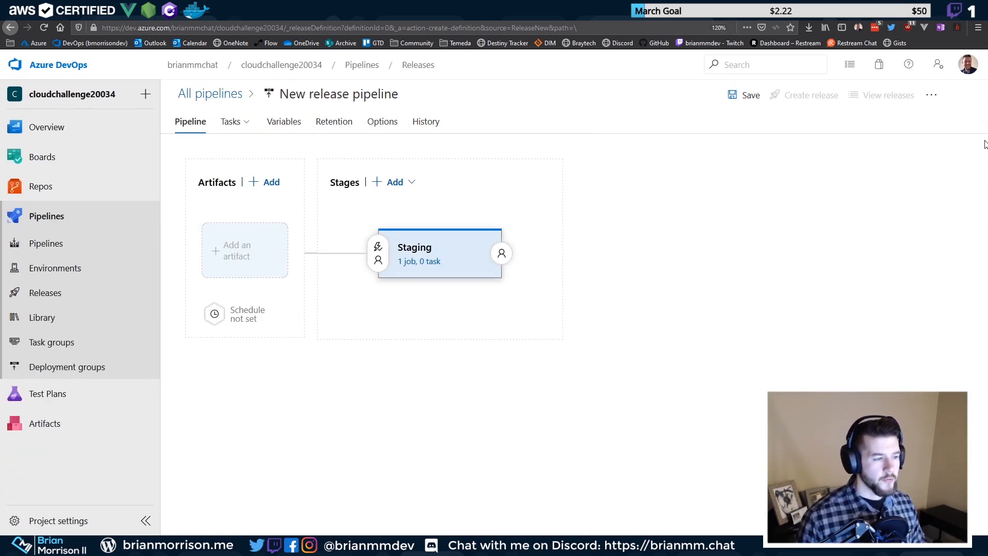
Add the latest build of the 20.03.4 - Gatsby Azure DevOps pipeline as a Build artifact
{"action": "left_click", "coordinate": [216, 249]}
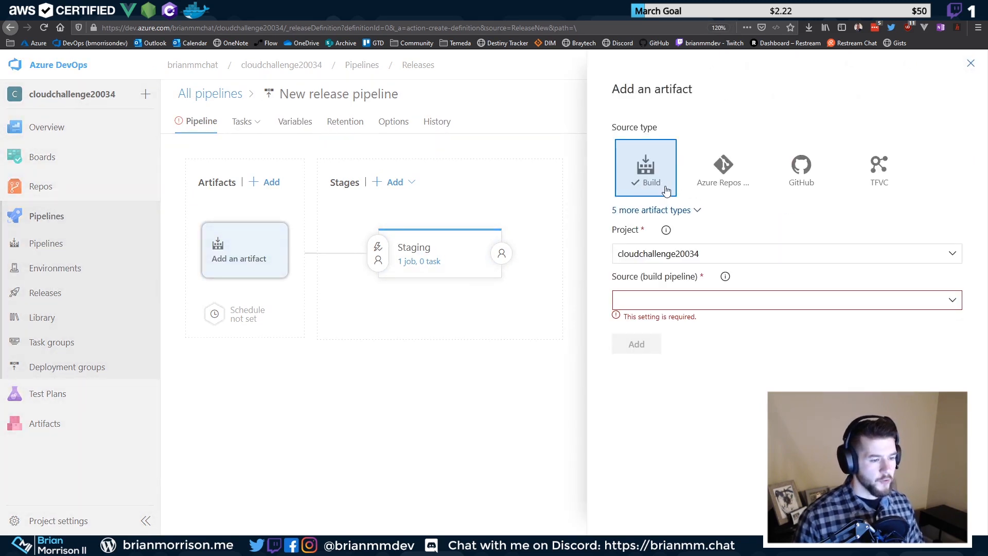
{"action": "left_click", "coordinate": [953, 303]}
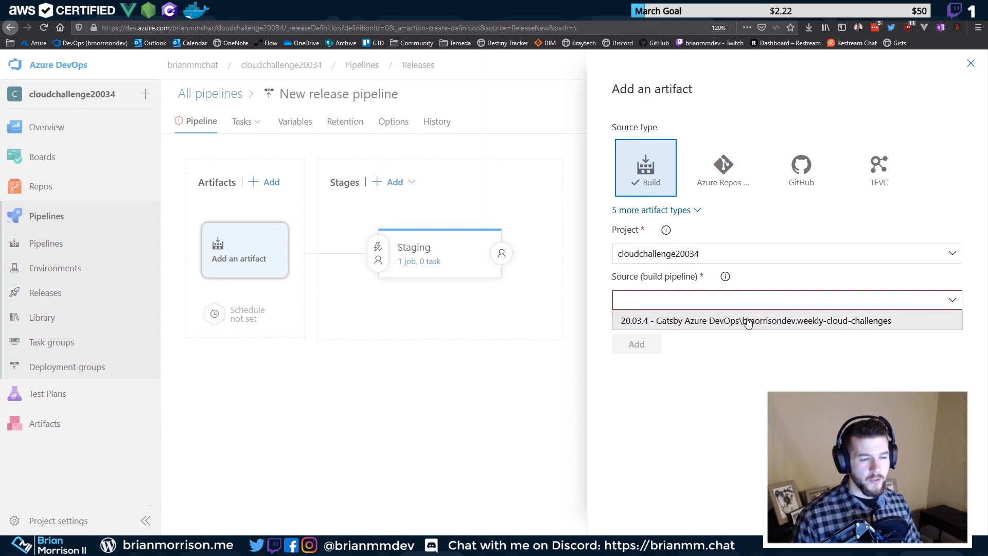
{"action": "left_click", "coordinate": [747, 321]}
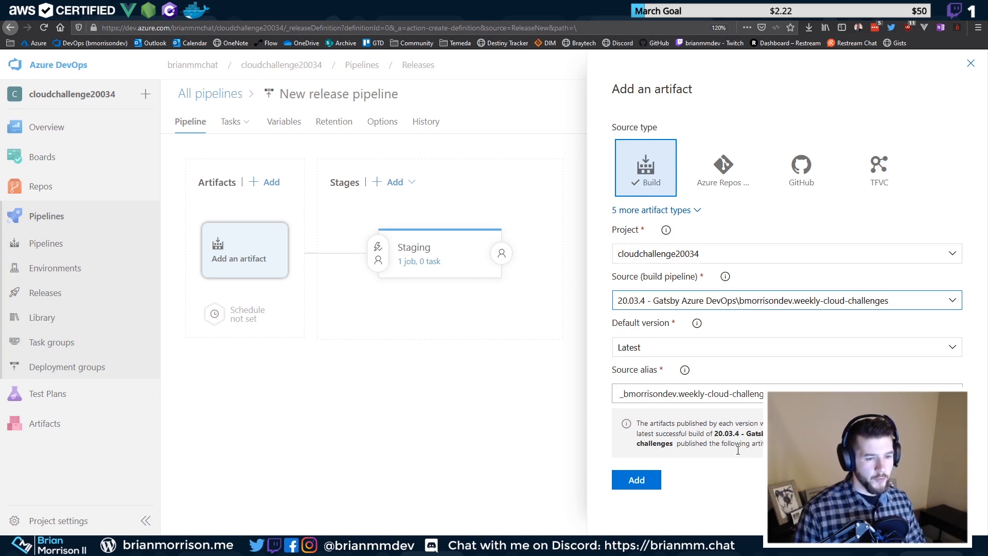
{"action": "left_click", "coordinate": [649, 482]}
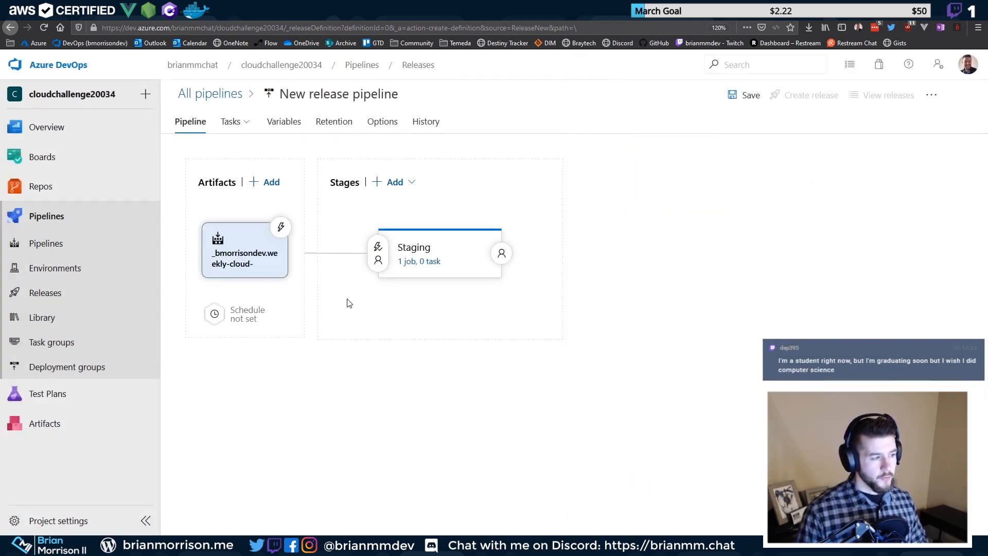
Open the Staging stage's Agent job and check its Azure Pipelines pool and vs2017-win2016 specification
{"action": "left_click", "coordinate": [412, 263]}
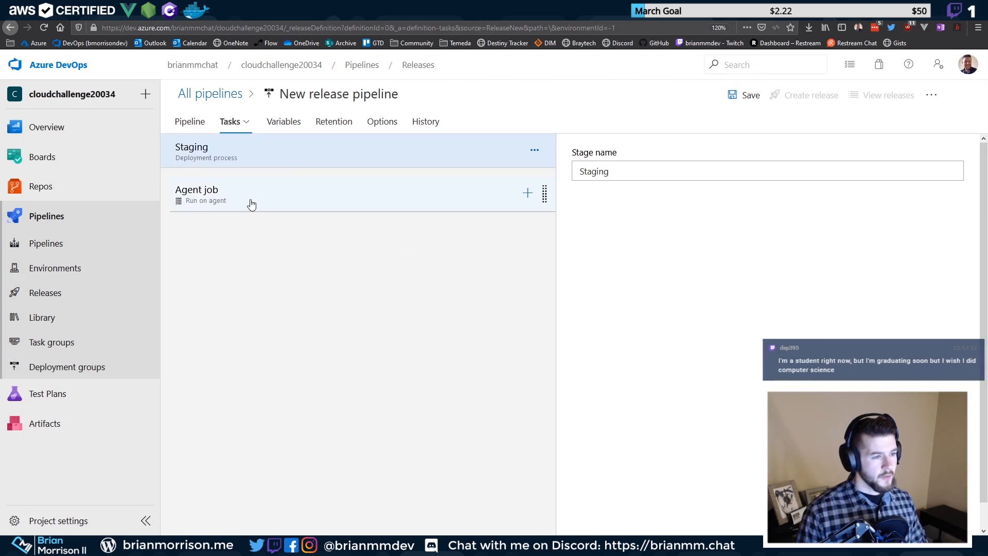
{"action": "left_click", "coordinate": [251, 205]}
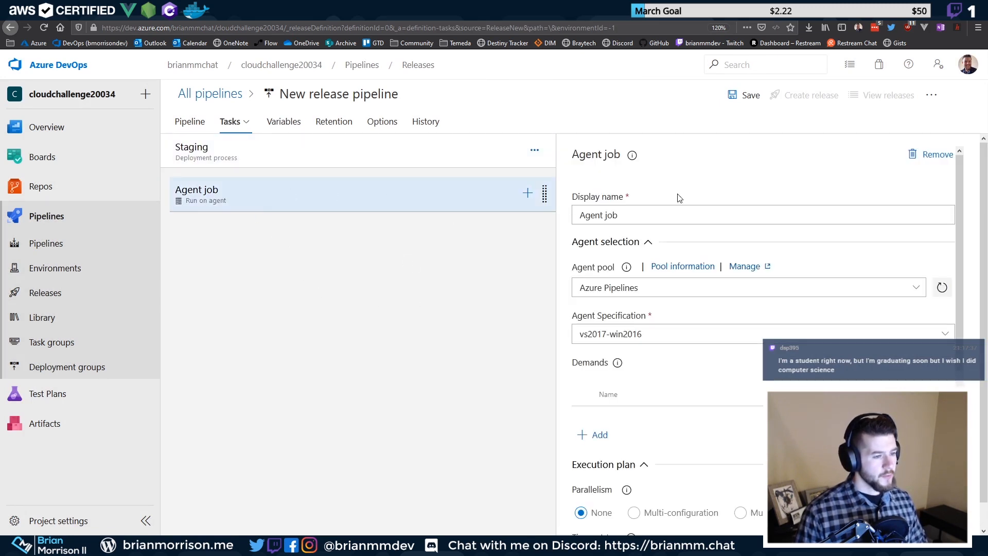
{"action": "triple_click", "coordinate": [620, 219]}
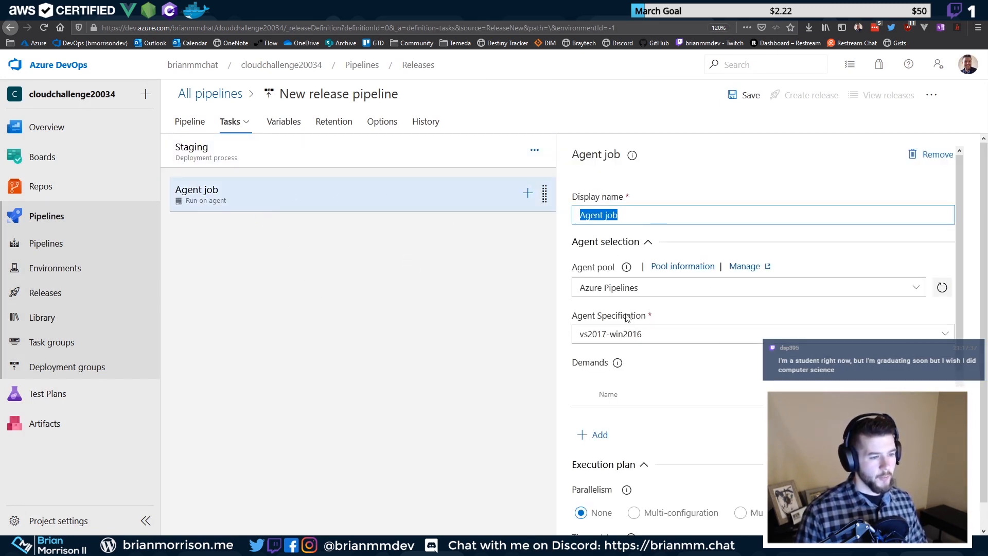
{"action": "left_click", "coordinate": [624, 285]}
{"action": "left_click_drag", "start_coordinate": [794, 287], "coordinate": [574, 285]}
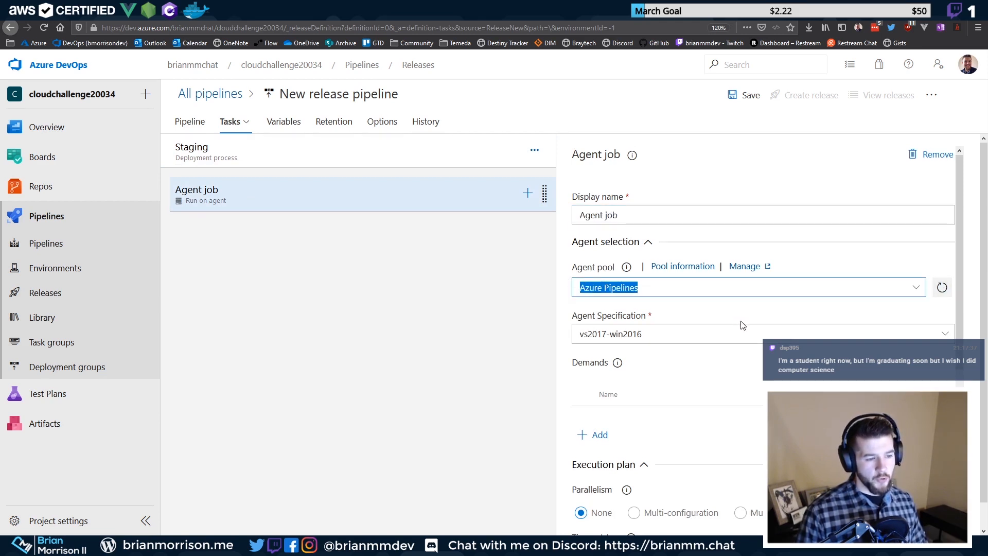
{"action": "left_click", "coordinate": [942, 337]}
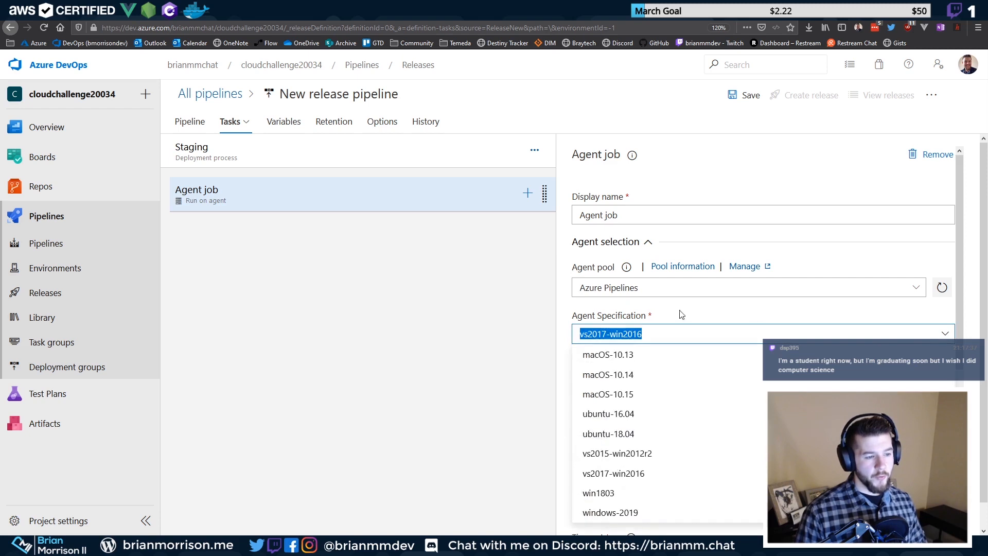
{"action": "left_click", "coordinate": [634, 333]}
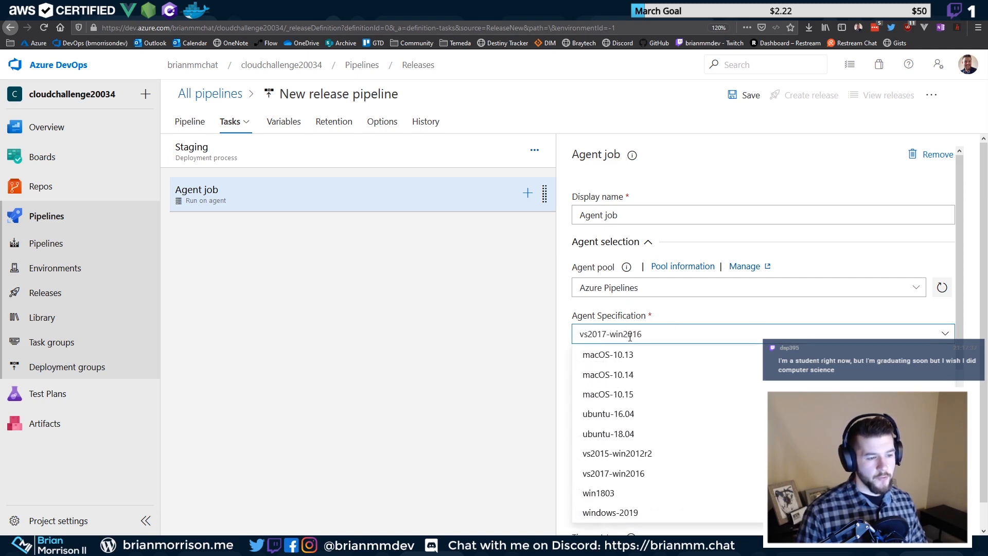
{"action": "left_click", "coordinate": [542, 338]}
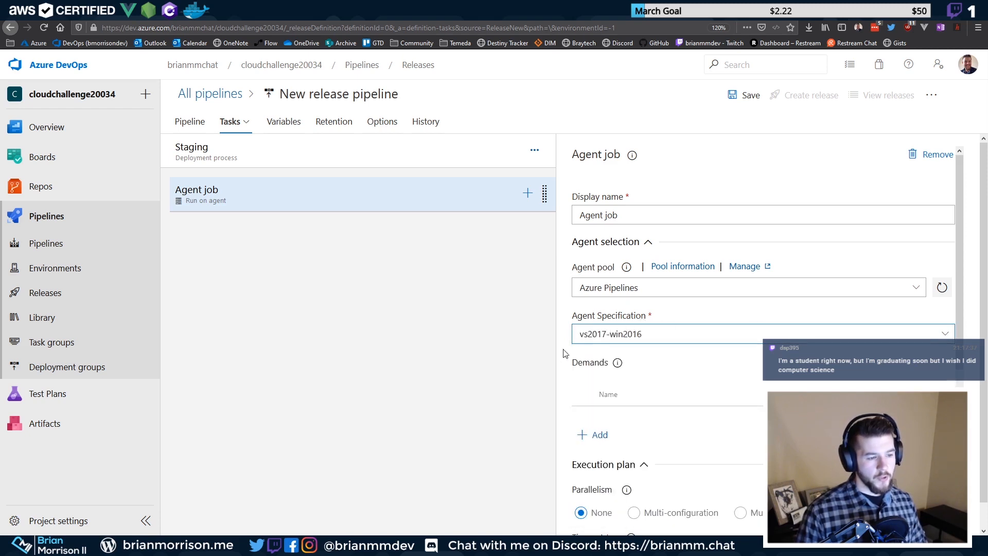
Browse the agent image list again, leaving vs2017-win2016 unchanged
{"action": "left_click", "coordinate": [945, 333]}
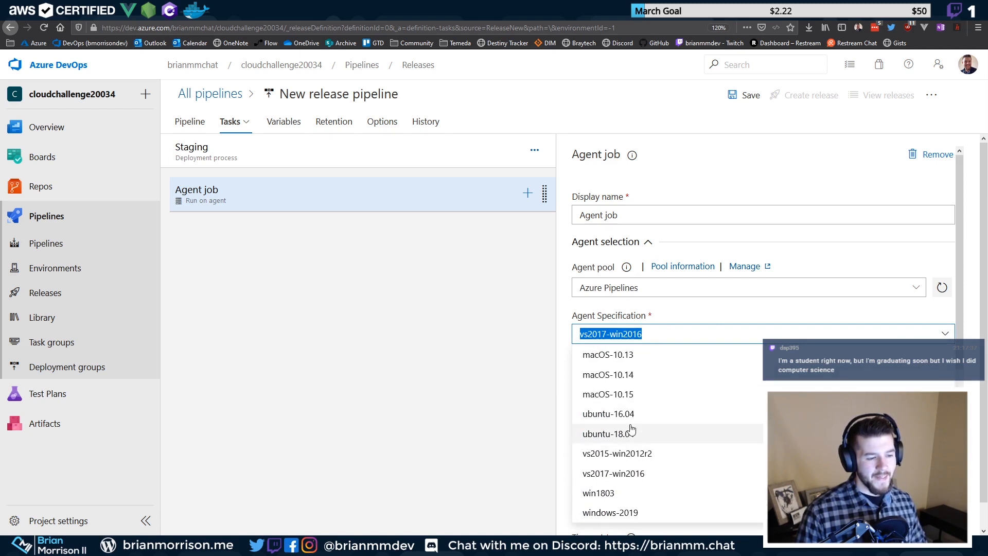
{"action": "left_click", "coordinate": [631, 316]}
{"action": "left_click_drag", "start_coordinate": [642, 316], "coordinate": [586, 316]}
{"action": "left_click", "coordinate": [585, 316]}
{"action": "left_click", "coordinate": [589, 315]}
{"action": "left_click", "coordinate": [548, 315]}
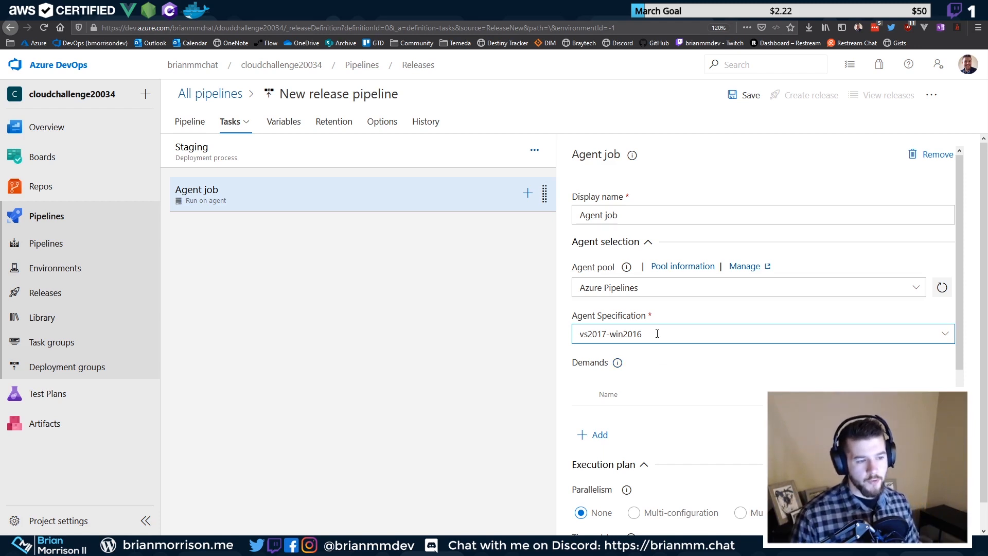
{"action": "scroll", "coordinate": [668, 404], "scroll_direction": "down", "scroll_amount": 5}
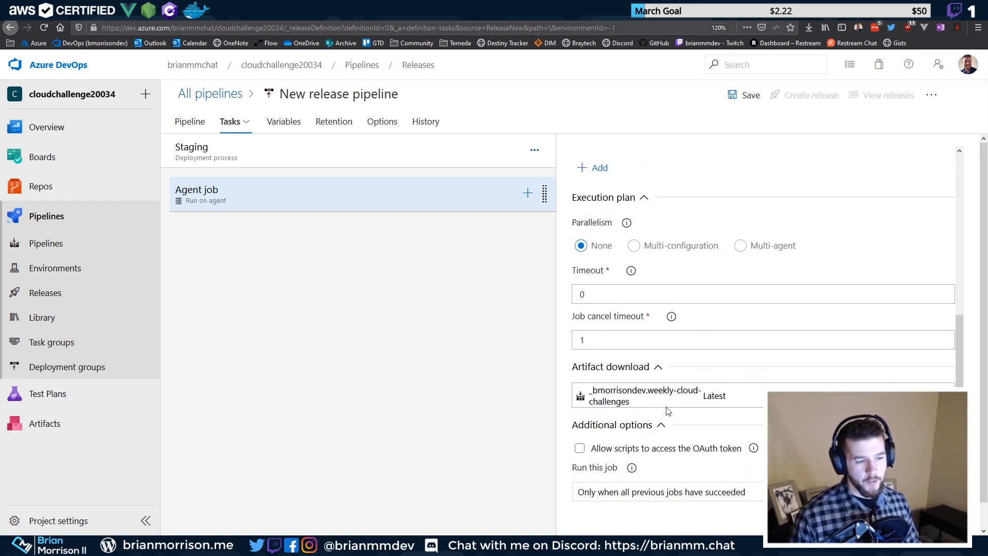
{"action": "scroll", "coordinate": [669, 407], "scroll_direction": "up", "scroll_amount": 4}
{"action": "scroll", "coordinate": [671, 404], "scroll_direction": "down", "scroll_amount": 4}
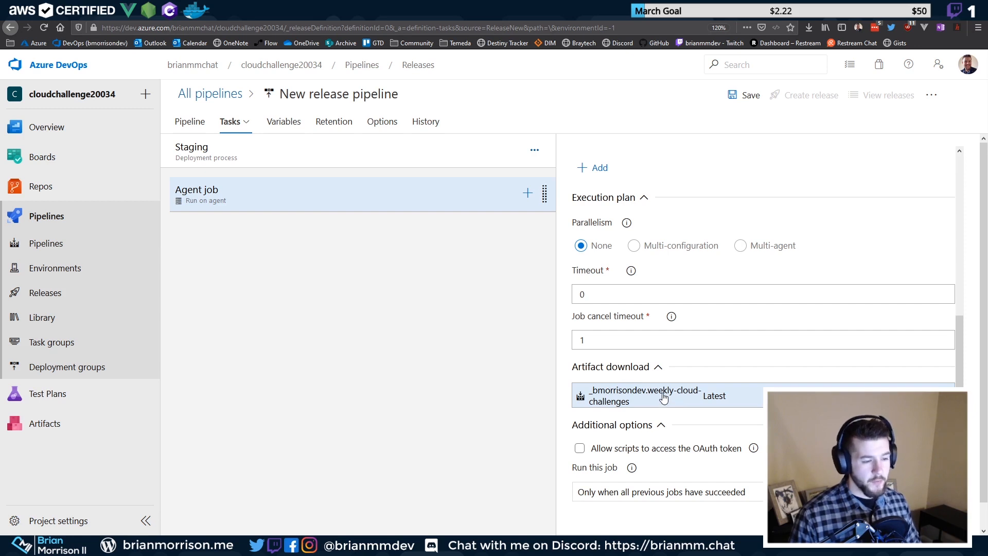
{"action": "scroll", "coordinate": [672, 400], "scroll_direction": "up", "scroll_amount": 5}
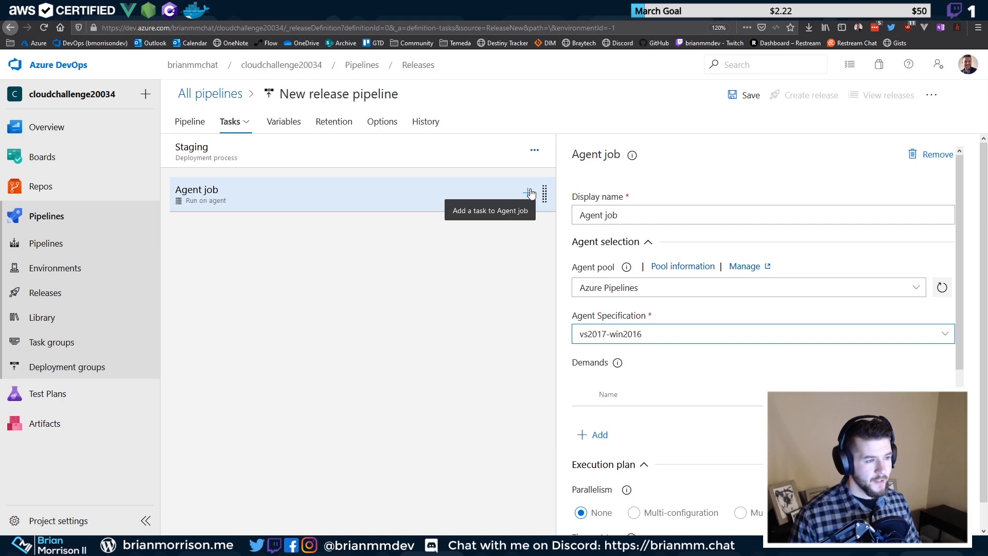
Search the task catalogue for 'storage' and add Azure file copy to the Staging Agent job
{"action": "left_click", "coordinate": [526, 194]}
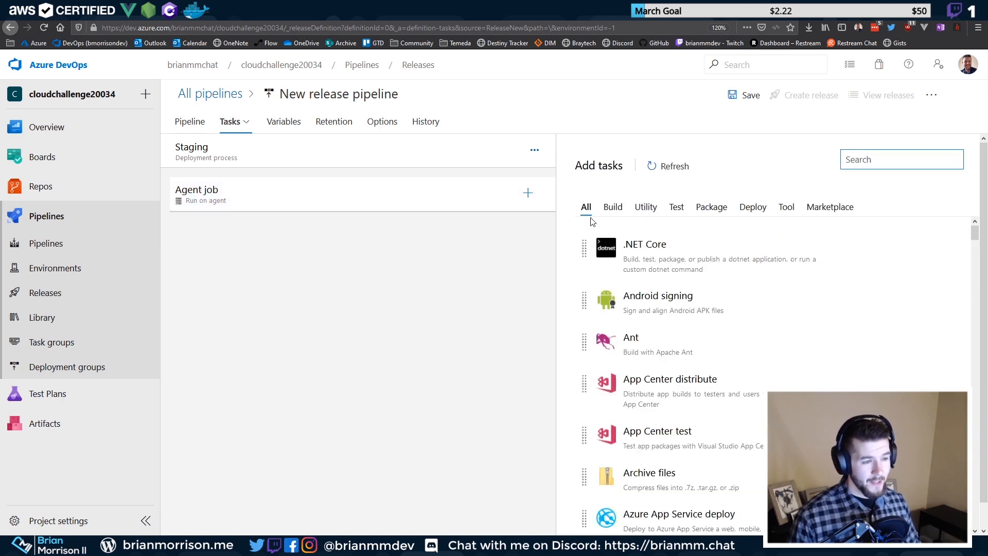
{"action": "mouse_move", "coordinate": [817, 246]}
{"action": "scroll", "coordinate": [827, 253], "scroll_direction": "down", "scroll_amount": 3}
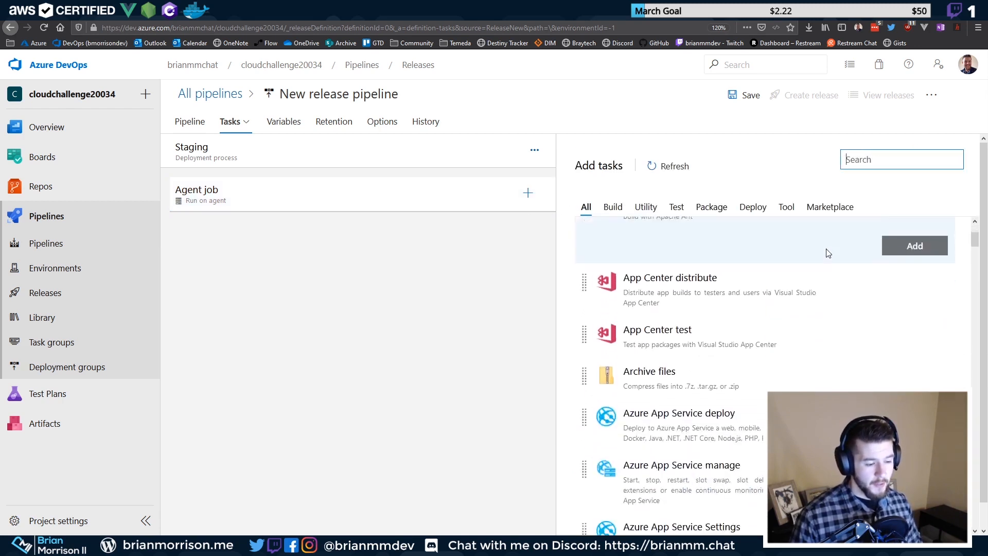
{"action": "scroll", "coordinate": [826, 254], "scroll_direction": "up", "scroll_amount": 3}
{"action": "left_click", "coordinate": [890, 162]}
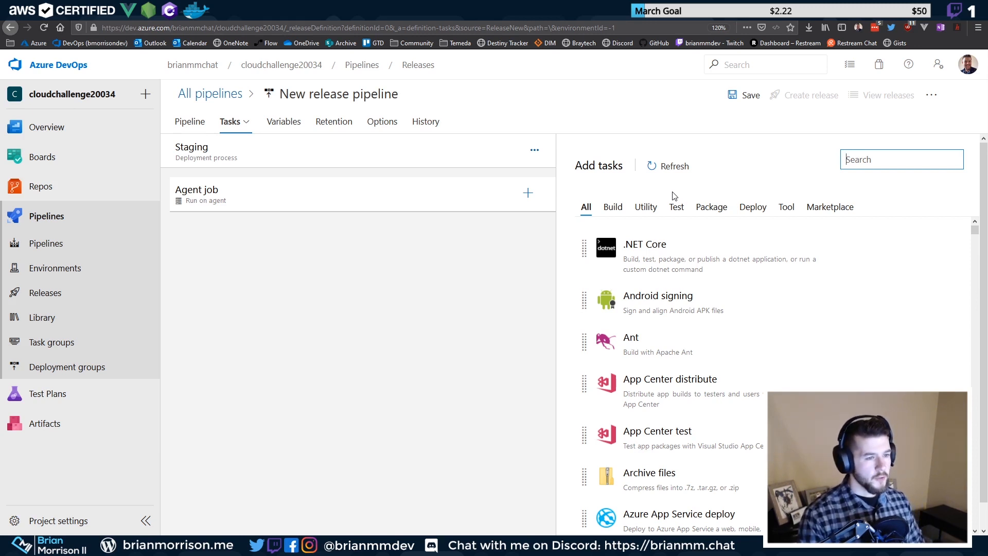
{"action": "type", "text": "storage"}
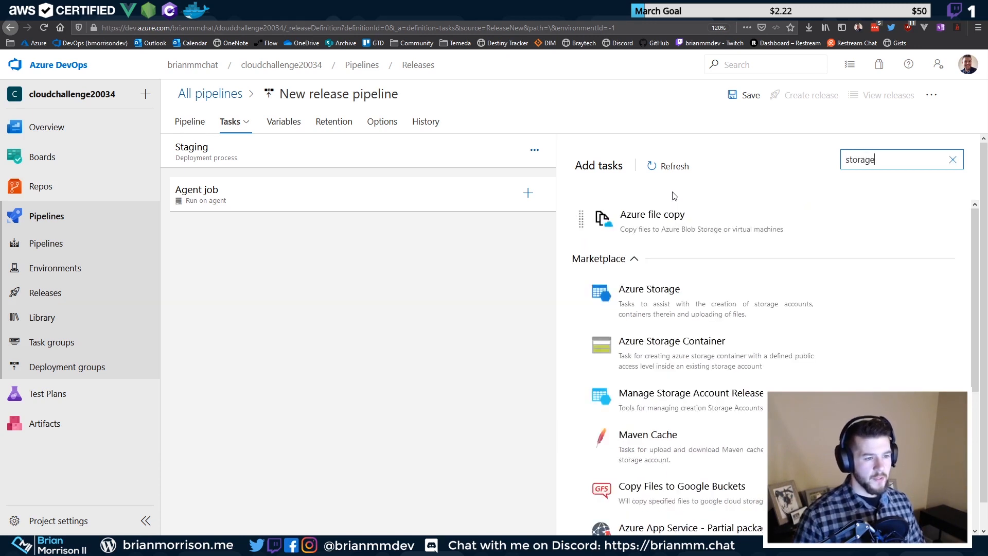
{"action": "mouse_move", "coordinate": [678, 234]}
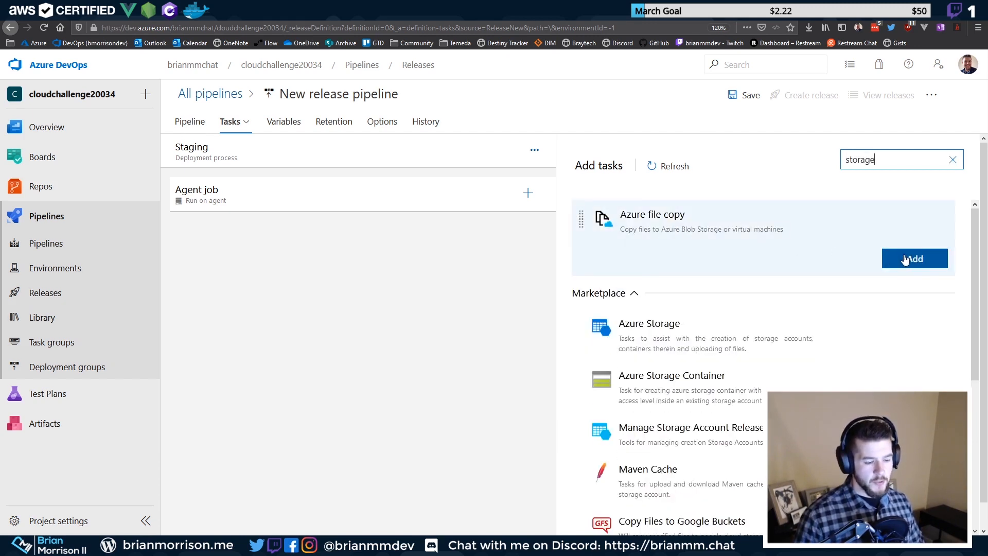
{"action": "left_click", "coordinate": [909, 259]}
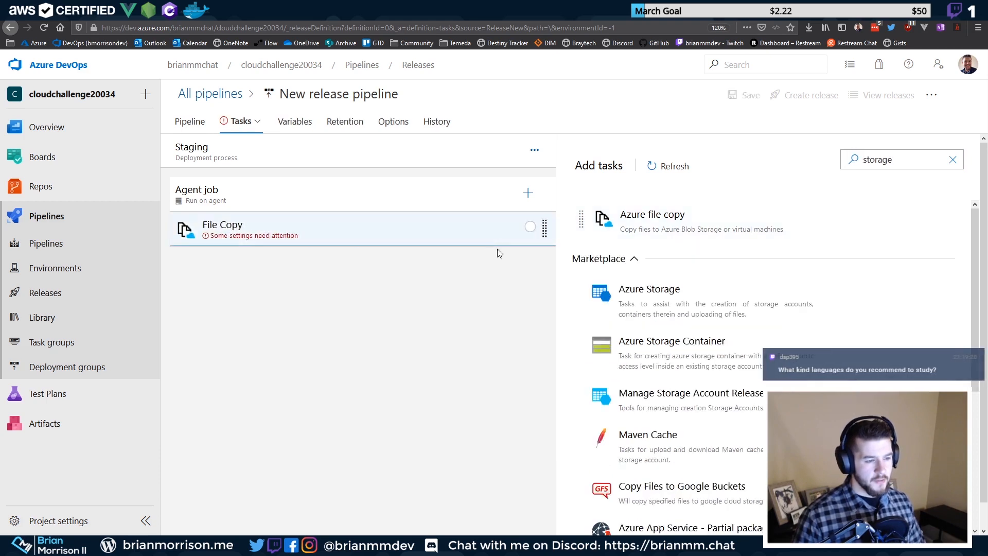
Choose the weekly-cloud-challenges build's drop folder as the File Copy source
{"action": "left_click", "coordinate": [375, 238]}
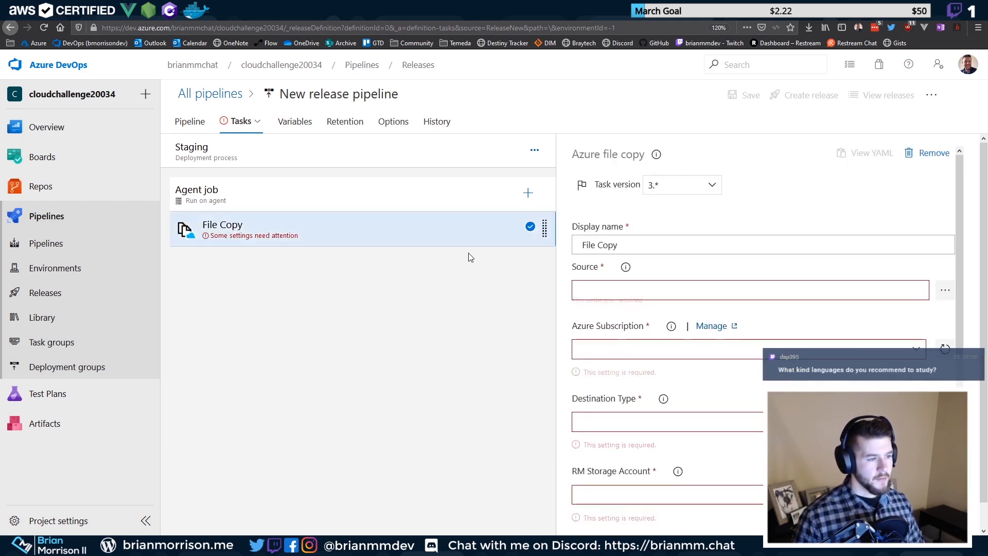
{"action": "left_click", "coordinate": [945, 290]}
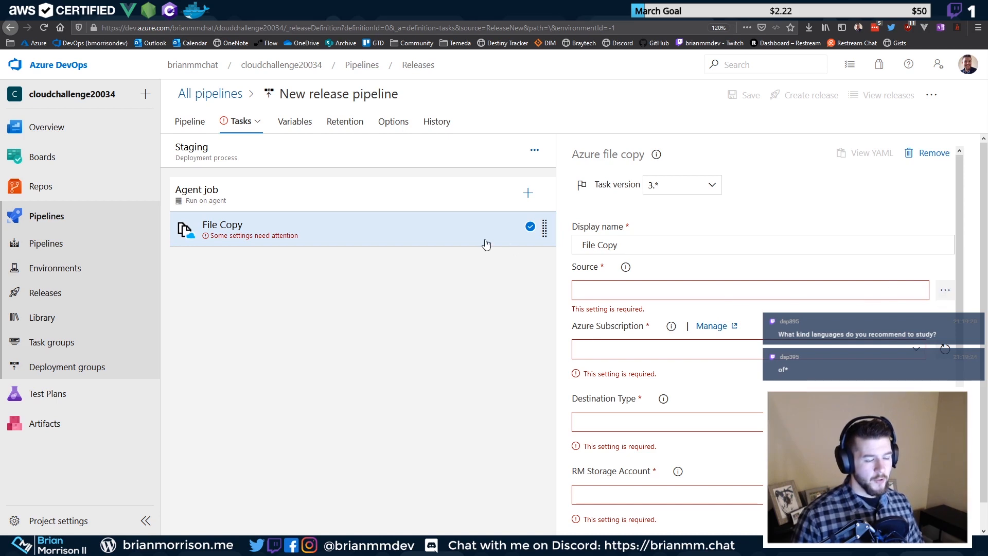
{"action": "left_click", "coordinate": [369, 210]}
{"action": "left_click", "coordinate": [369, 225]}
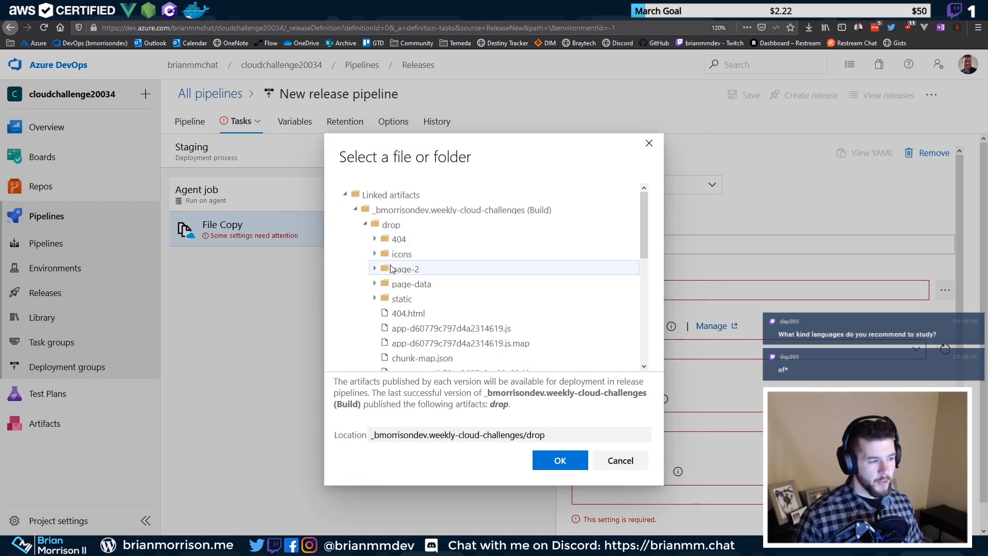
{"action": "scroll", "coordinate": [403, 262], "scroll_direction": "down", "scroll_amount": 2}
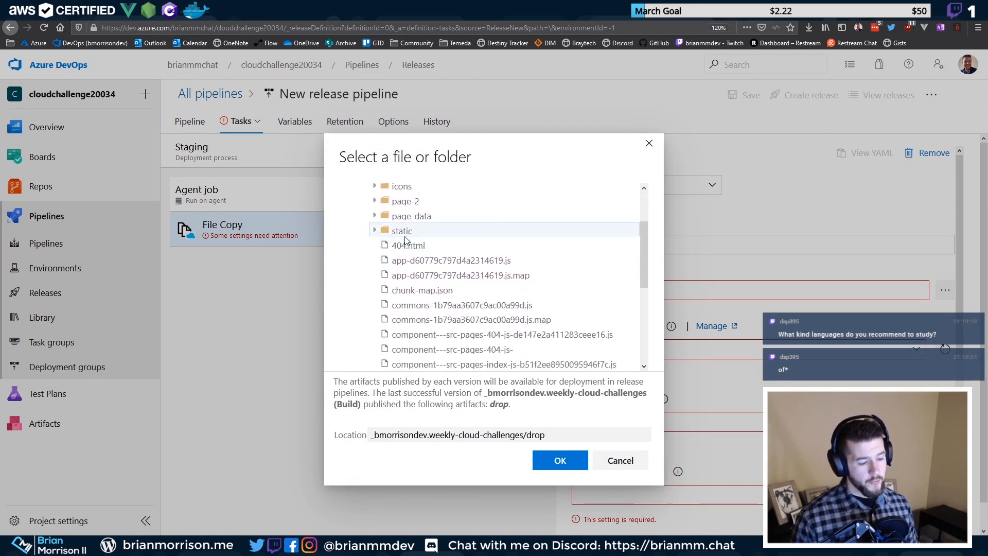
{"action": "scroll", "coordinate": [407, 258], "scroll_direction": "down", "scroll_amount": 2}
{"action": "scroll", "coordinate": [421, 288], "scroll_direction": "up", "scroll_amount": 4}
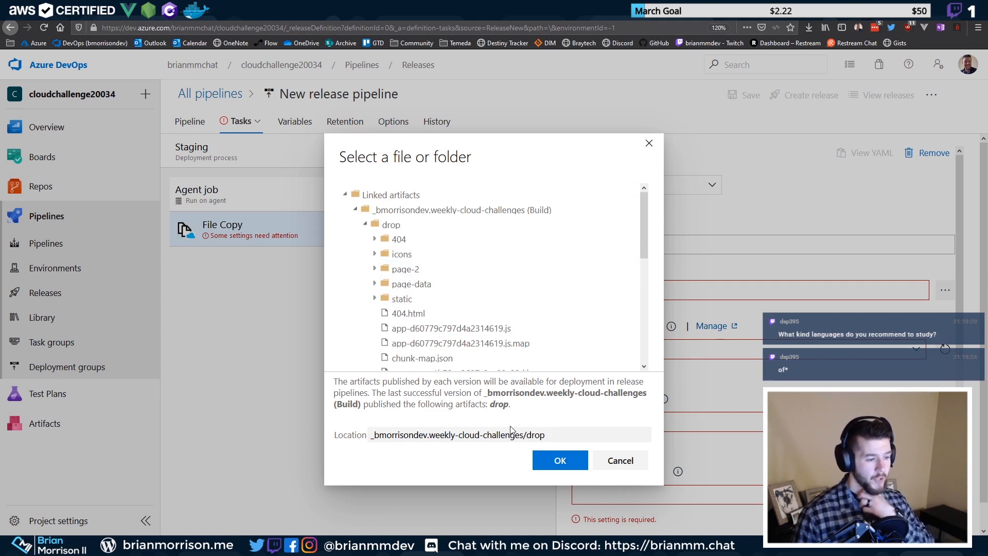
{"action": "left_click", "coordinate": [557, 459]}
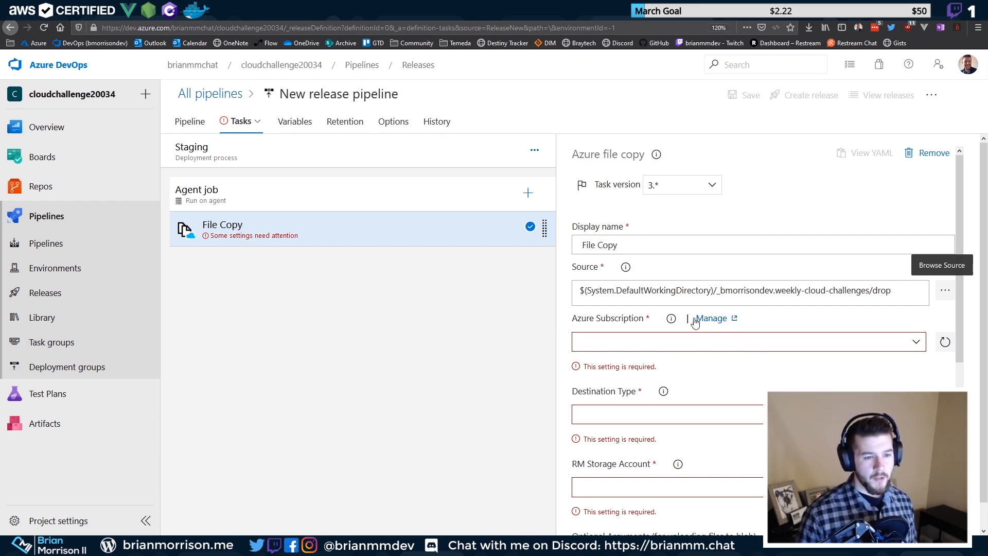
Review the $(System.DefaultWorkingDirectory) source path text now in the Source field
{"action": "left_click_drag", "start_coordinate": [875, 290], "coordinate": [538, 302]}
{"action": "left_click_drag", "start_coordinate": [907, 287], "coordinate": [573, 297]}
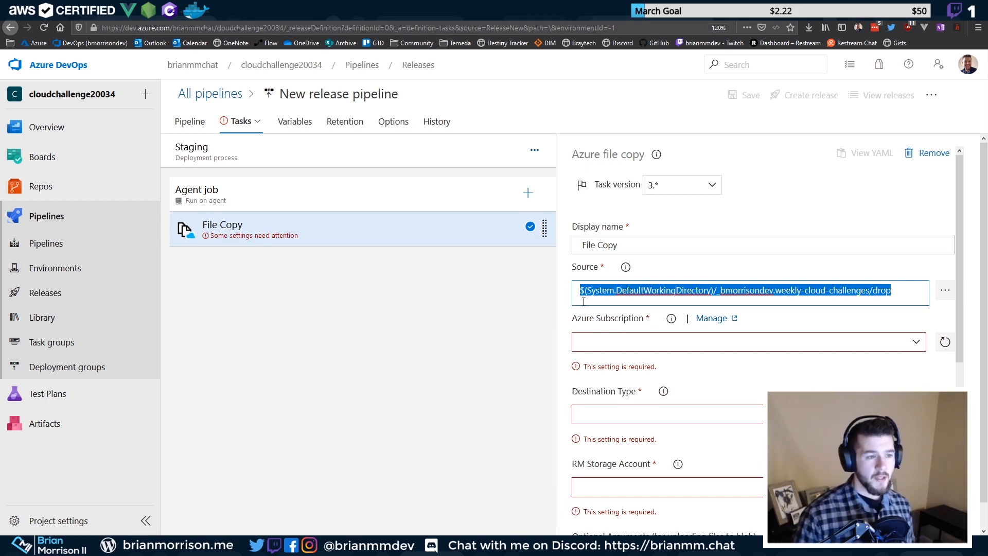
{"action": "left_click_drag", "start_coordinate": [905, 297], "coordinate": [540, 300]}
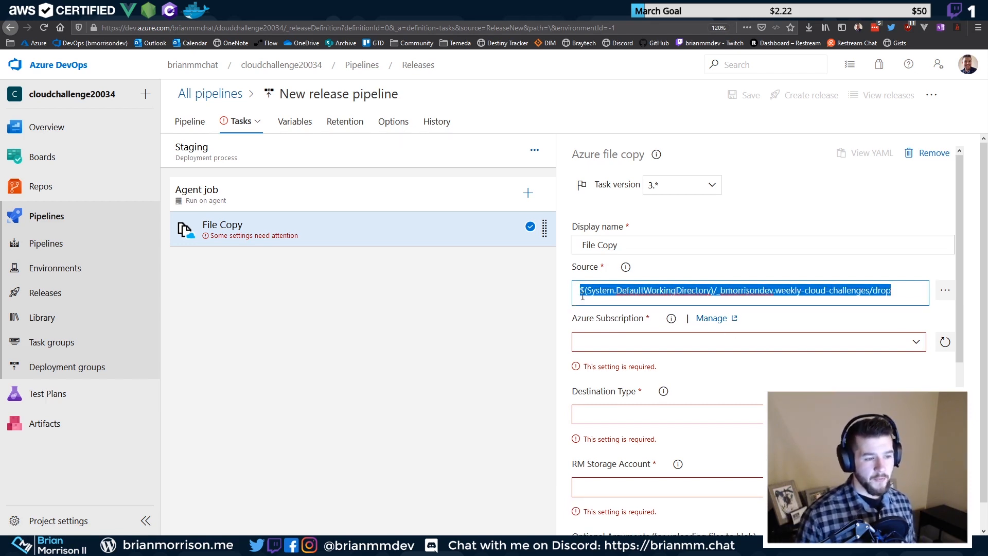
{"action": "left_click", "coordinate": [844, 287]}
{"action": "left_click_drag", "start_coordinate": [895, 289], "coordinate": [700, 262]}
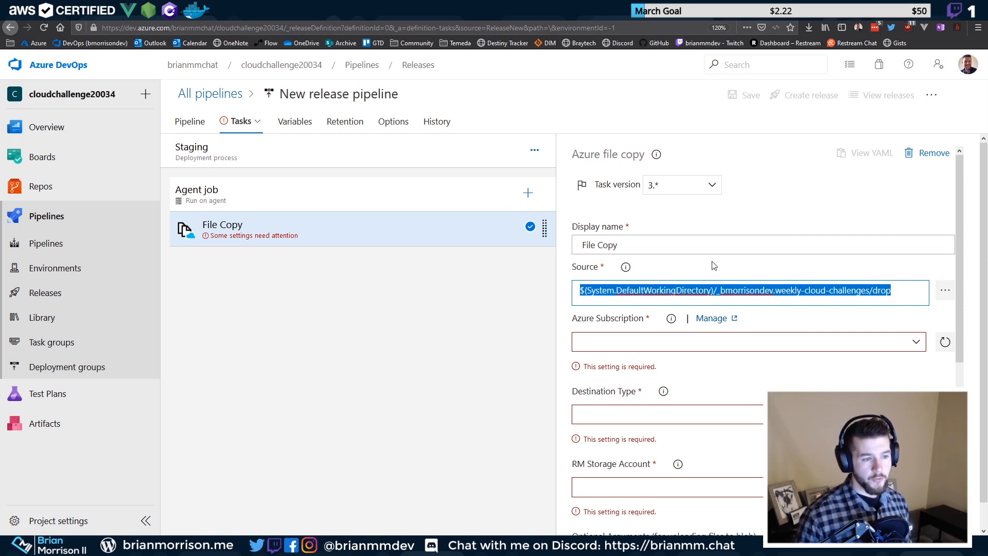
Authorize the Pay-As-You-Go subscription and set the destination type to Azure Blob
{"action": "left_click", "coordinate": [921, 345]}
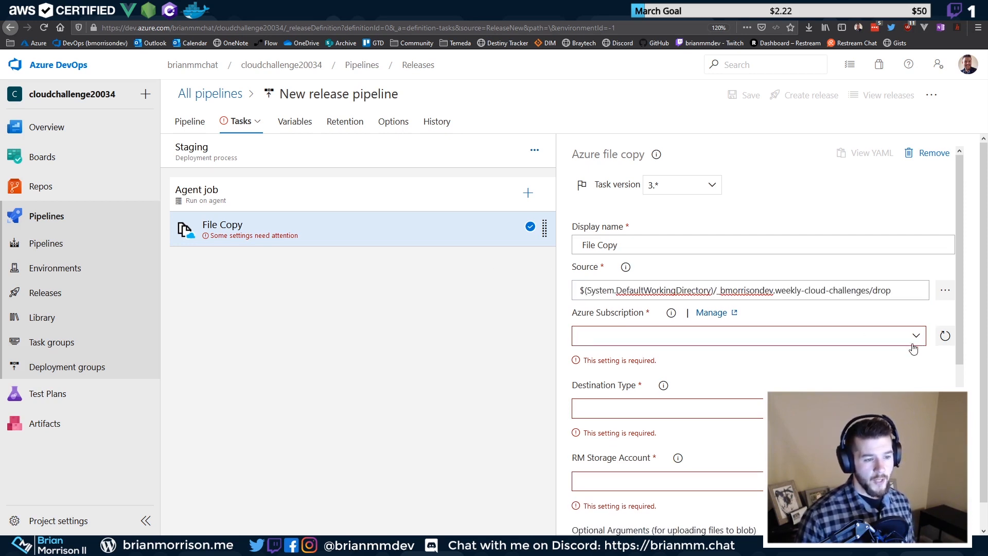
{"action": "left_click", "coordinate": [687, 394]}
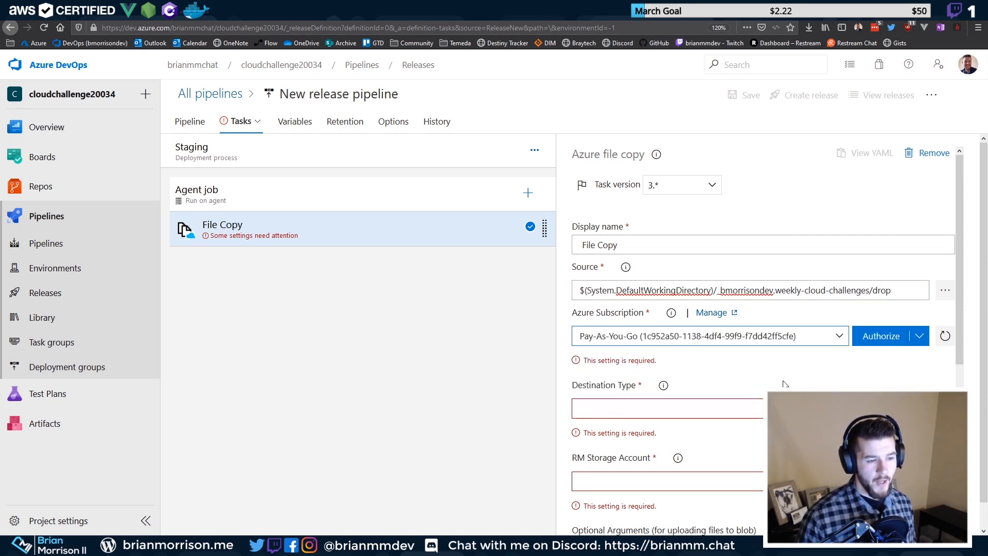
{"action": "left_click", "coordinate": [889, 339]}
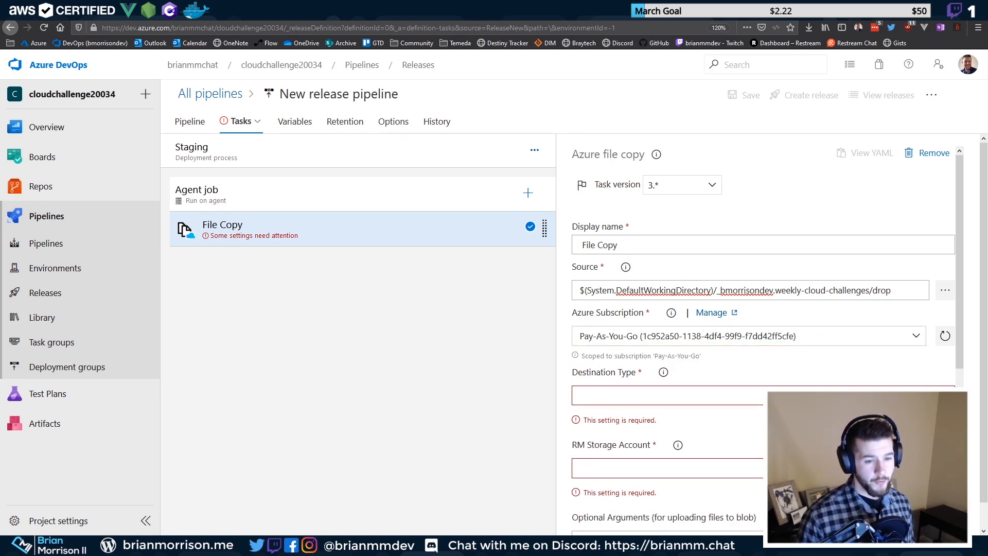
{"action": "left_click", "coordinate": [680, 395]}
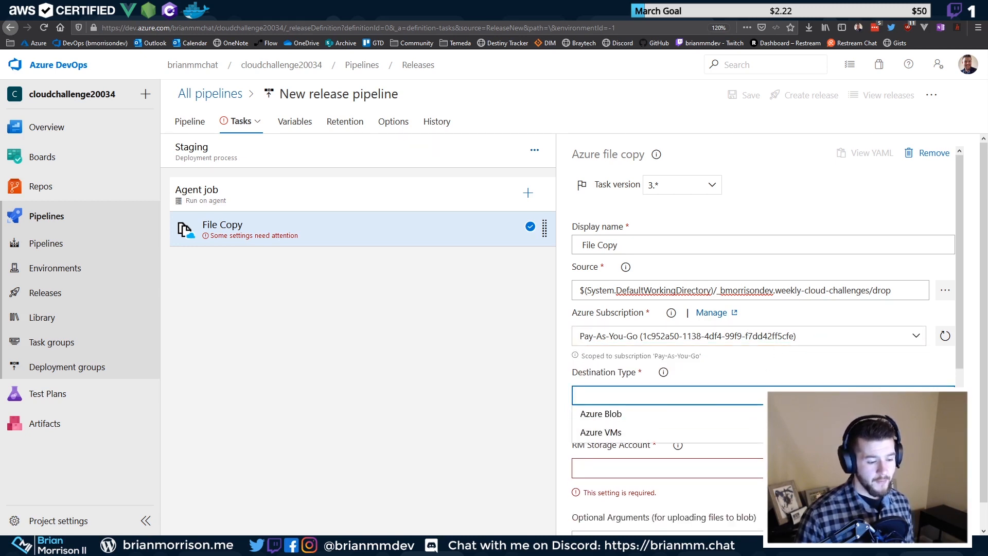
{"action": "left_click", "coordinate": [612, 415]}
{"action": "scroll", "coordinate": [754, 432], "scroll_direction": "down", "scroll_amount": 4}
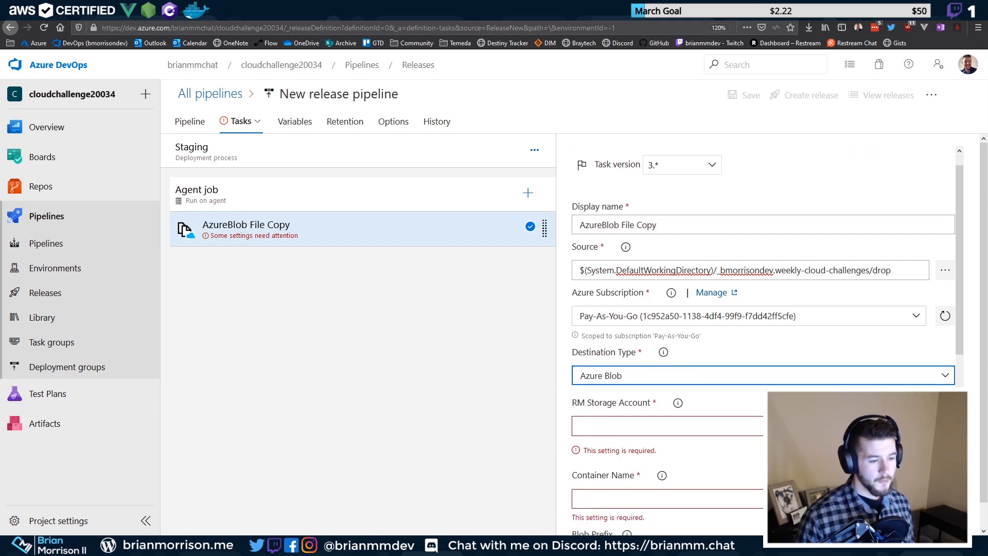
{"action": "scroll", "coordinate": [762, 334], "scroll_direction": "up", "scroll_amount": 1}
Select sacloudchallenges20034 as the destination storage account
{"action": "left_click", "coordinate": [918, 312]}
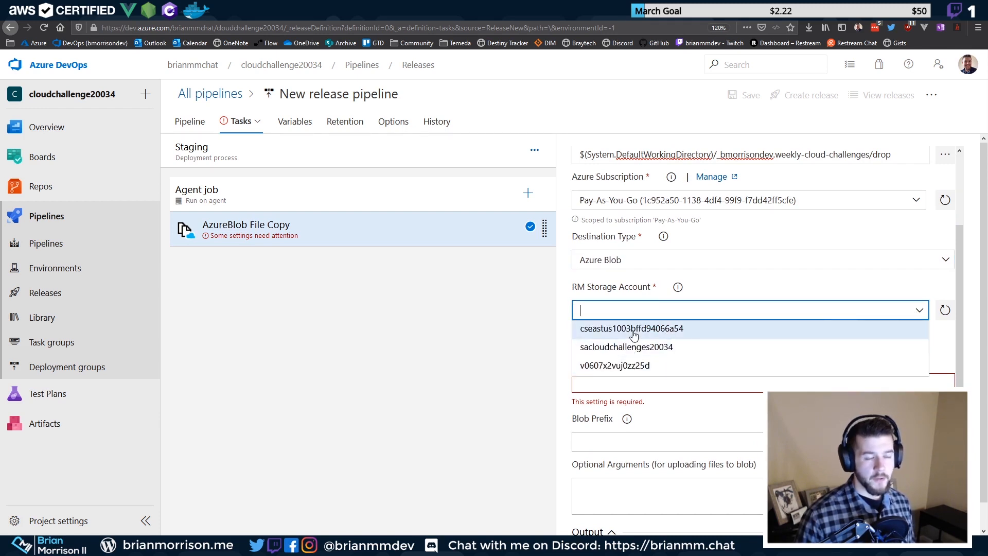
{"action": "key", "text": "Down"}
{"action": "key", "text": "Down"}
{"action": "key", "text": "Escape"}
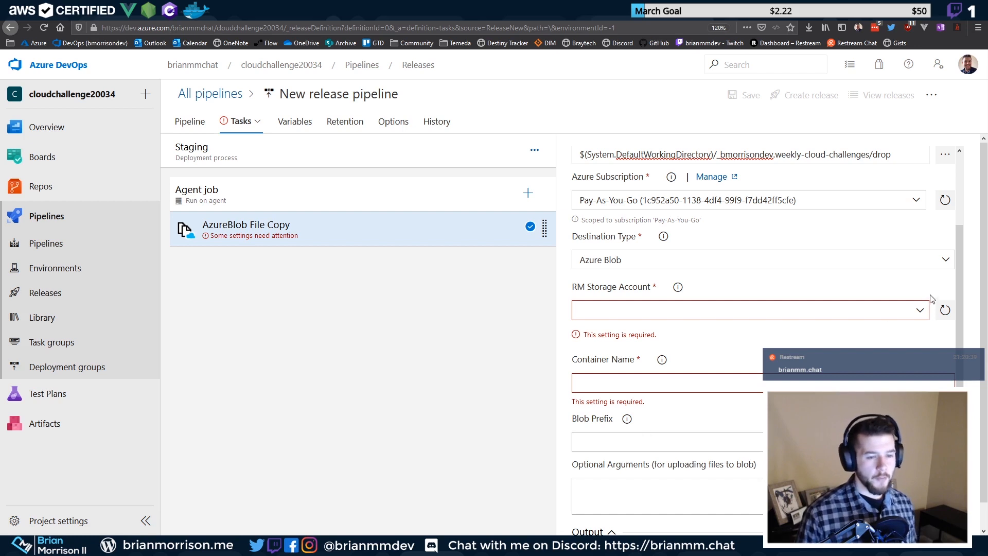
{"action": "left_click", "coordinate": [920, 311]}
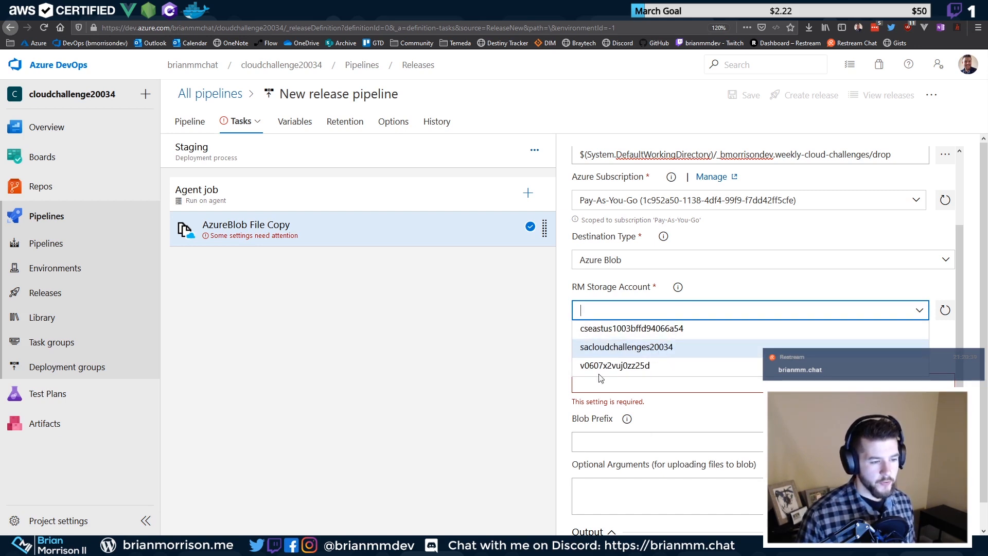
{"action": "left_click", "coordinate": [597, 347]}
Enter $web as the container name and check the remaining task settings
{"action": "left_click", "coordinate": [667, 359]}
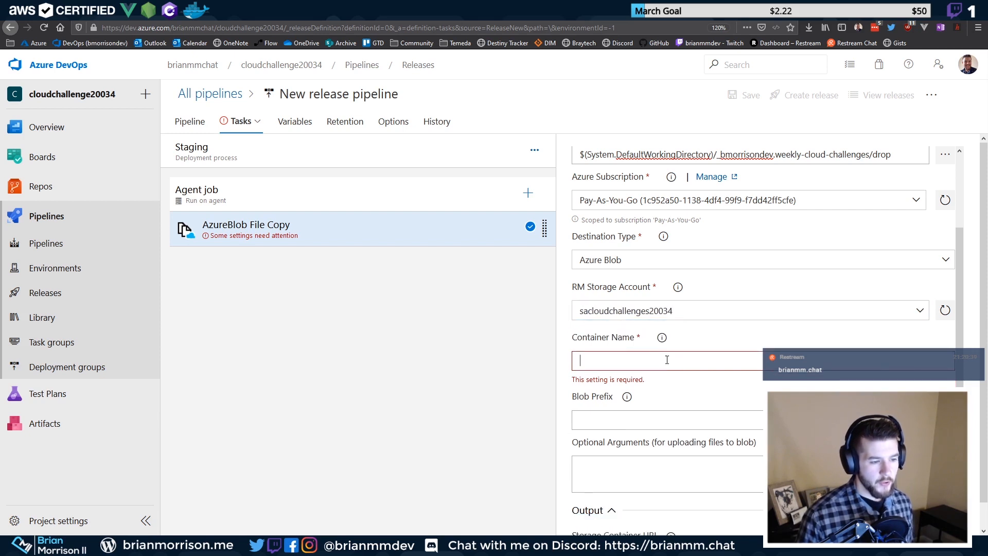
{"action": "type", "text": "$web"}
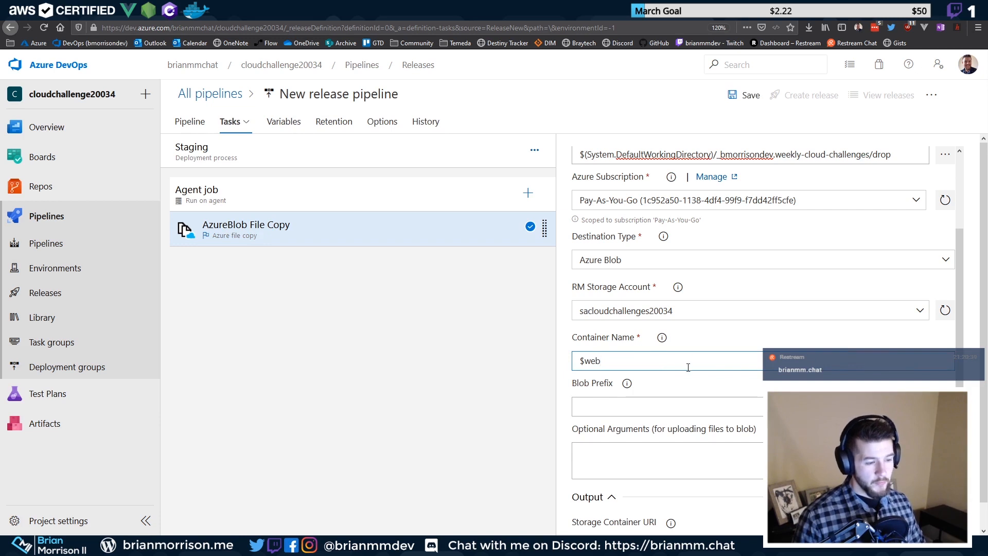
{"action": "scroll", "coordinate": [688, 366], "scroll_direction": "down", "scroll_amount": 3}
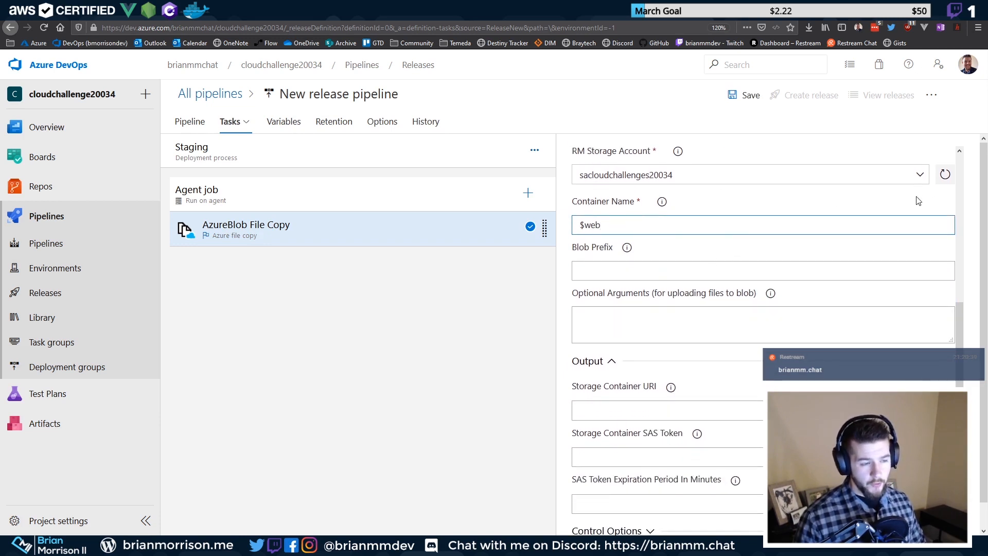
{"action": "left_click", "coordinate": [716, 271]}
{"action": "left_click", "coordinate": [637, 311]}
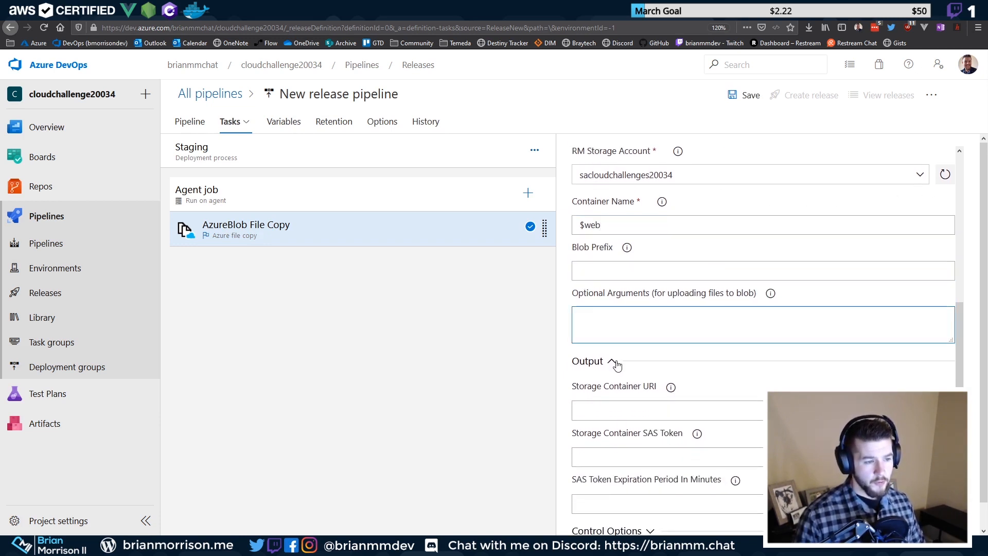
{"action": "scroll", "coordinate": [615, 361], "scroll_direction": "down", "scroll_amount": 2}
{"action": "left_click", "coordinate": [614, 339]}
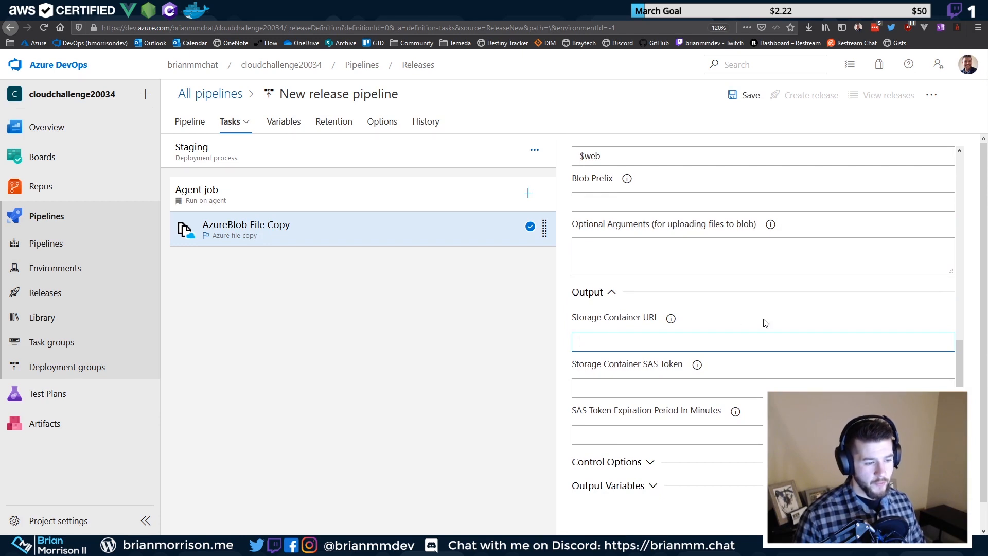
{"action": "scroll", "coordinate": [735, 247], "scroll_direction": "up", "scroll_amount": 7}
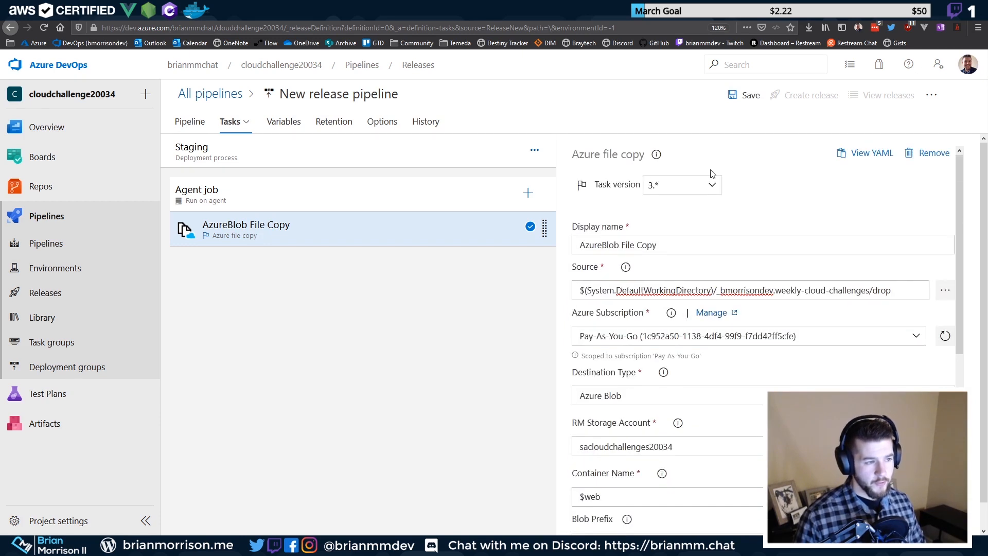
Save the release pipeline into the root folder
{"action": "left_click", "coordinate": [750, 95]}
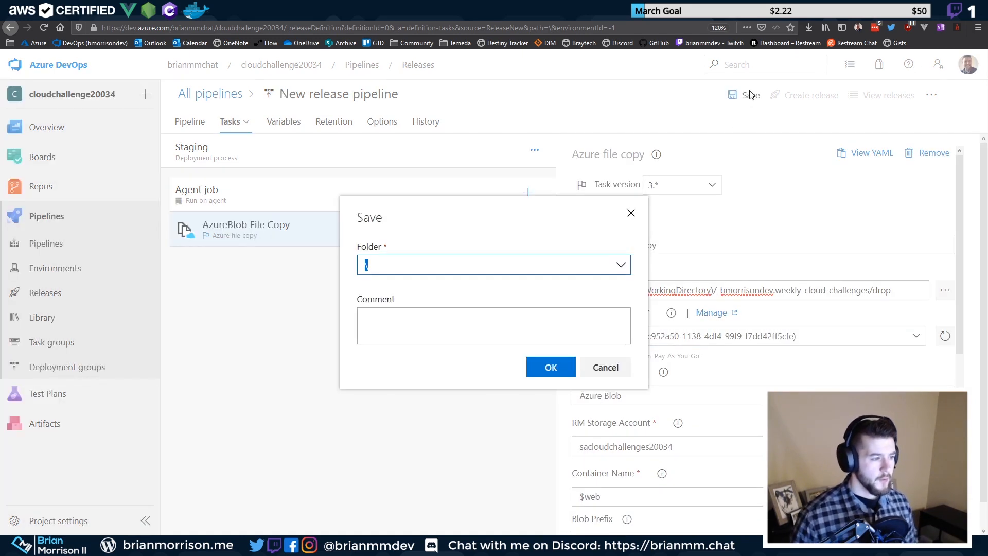
{"action": "left_click", "coordinate": [516, 263]}
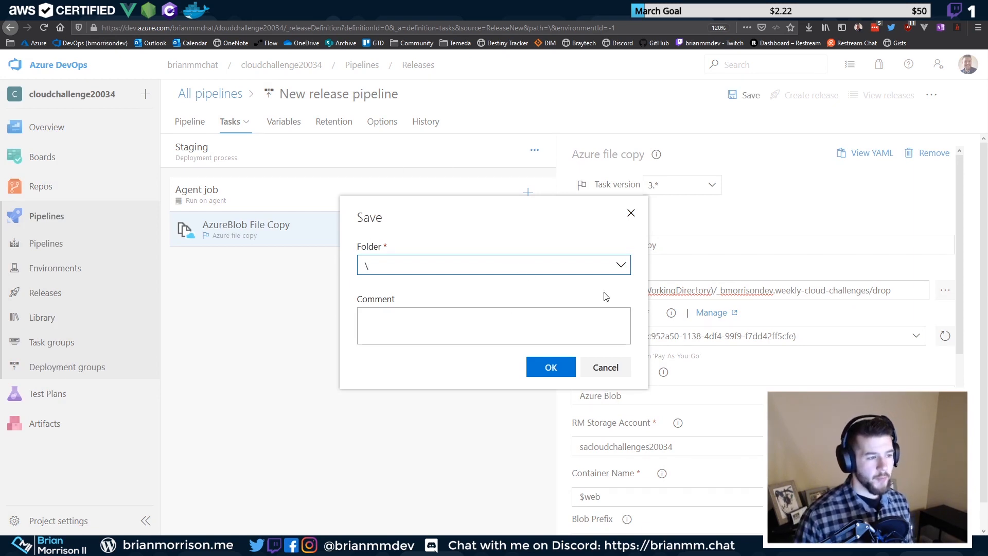
{"action": "left_click", "coordinate": [550, 367]}
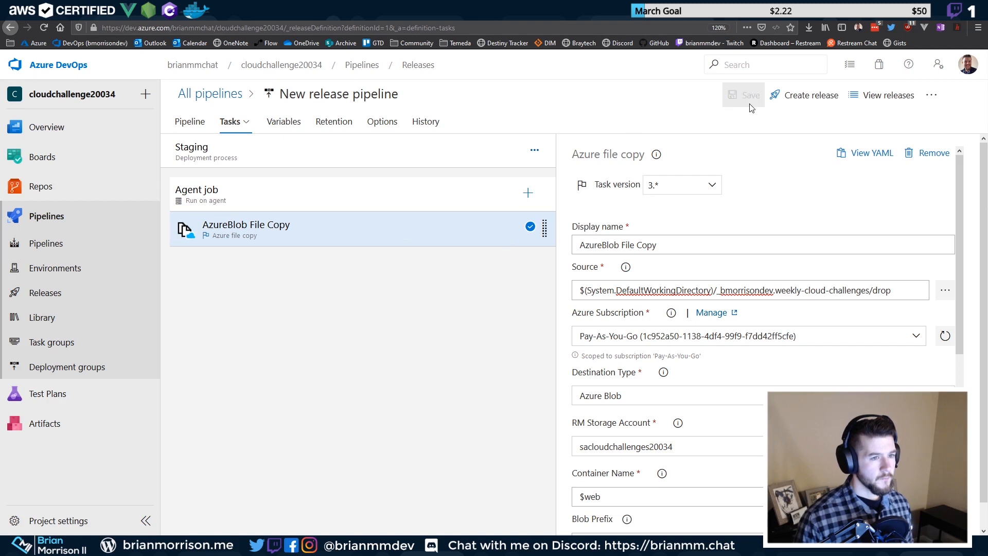
Rename the release pipeline to CloudChallenge20034 and save it again
{"action": "left_click", "coordinate": [396, 104]}
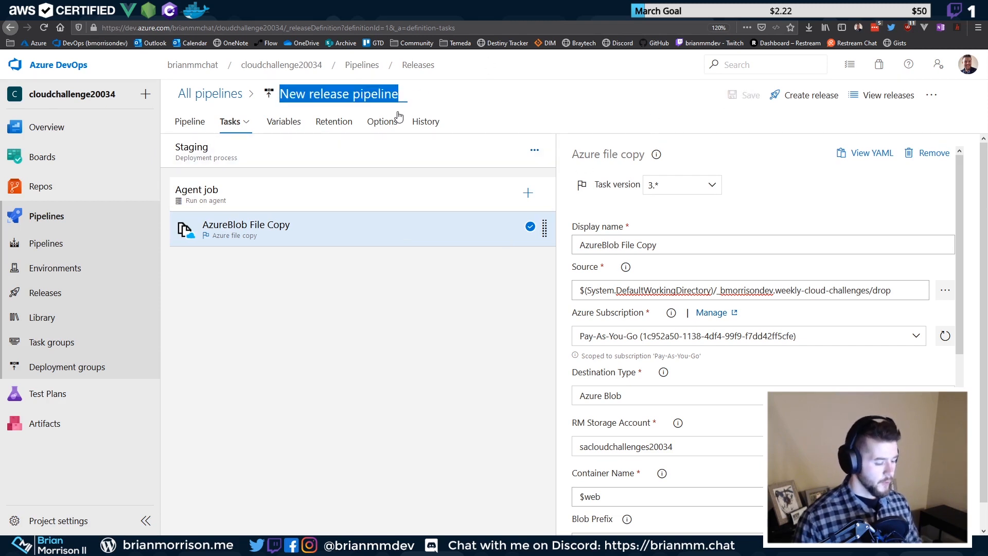
{"action": "type", "text": "S"}
{"action": "key", "text": "BackSpace"}
{"action": "type", "text": "CloudChallenge"}
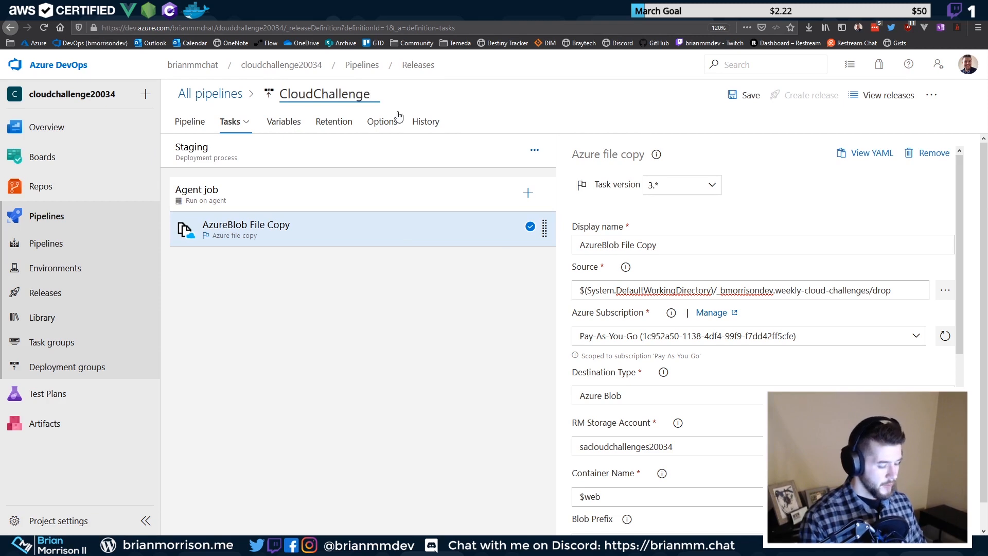
{"action": "type", "text": "200"}
{"action": "type", "text": "34"}
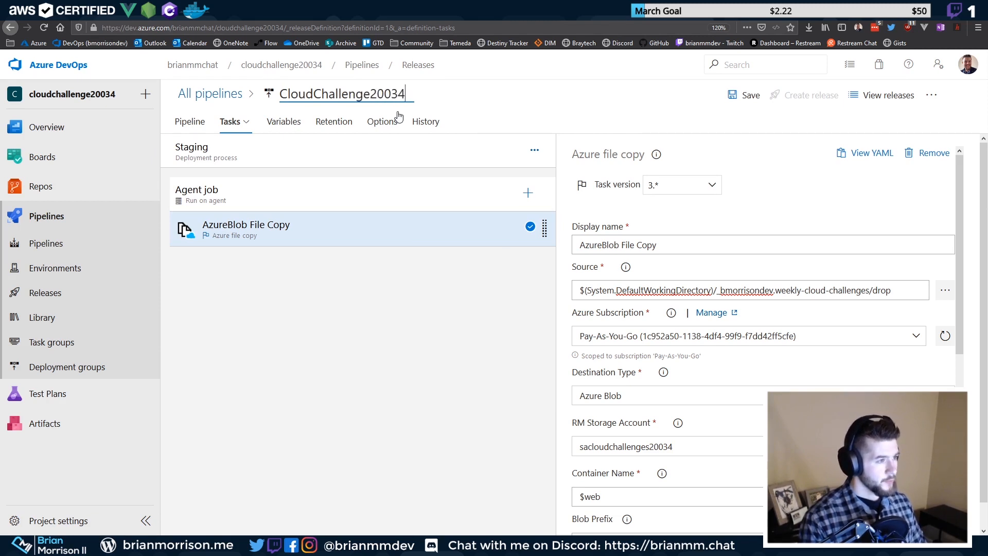
{"action": "left_click", "coordinate": [743, 95]}
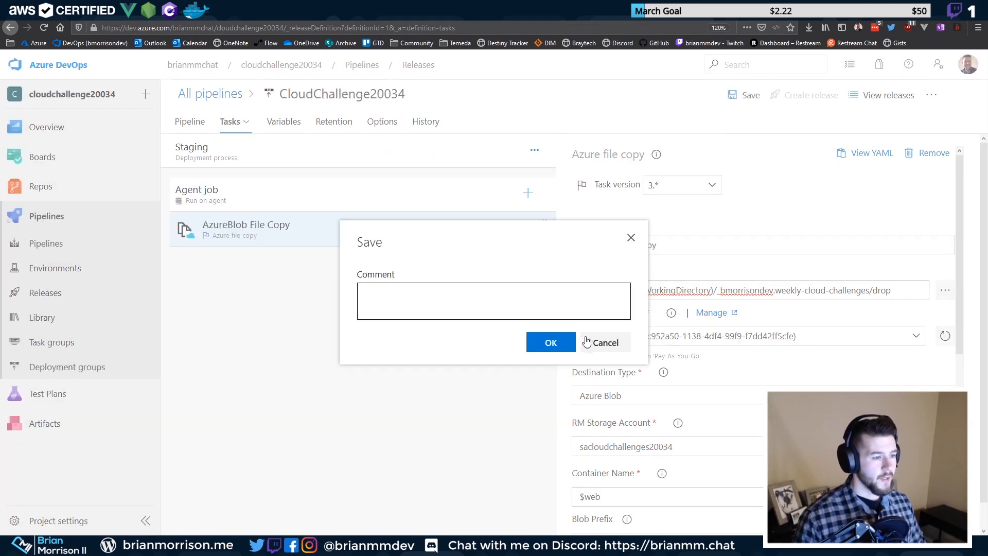
{"action": "left_click", "coordinate": [550, 343]}
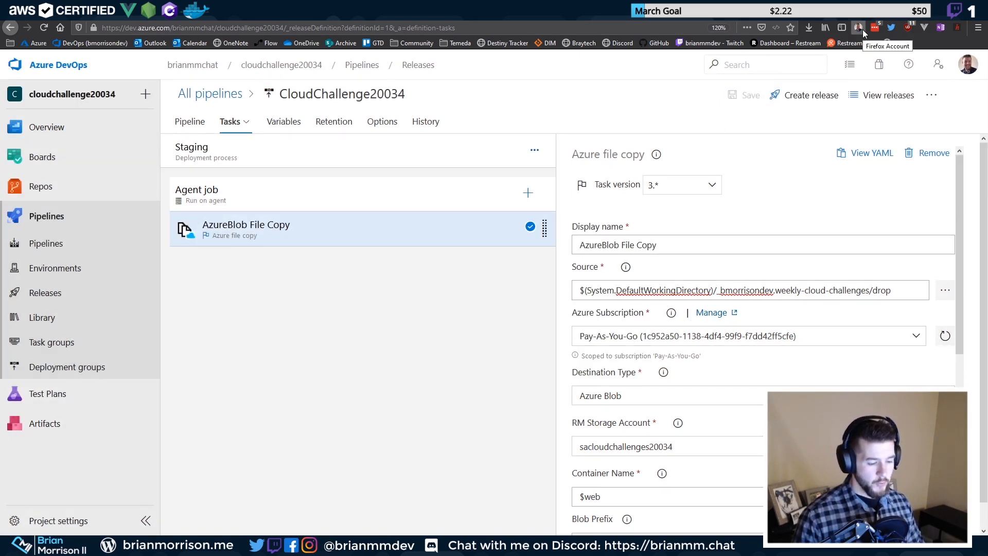
Create Release-1 from artifact 20200327.2 and open its summary page
{"action": "left_click", "coordinate": [817, 97]}
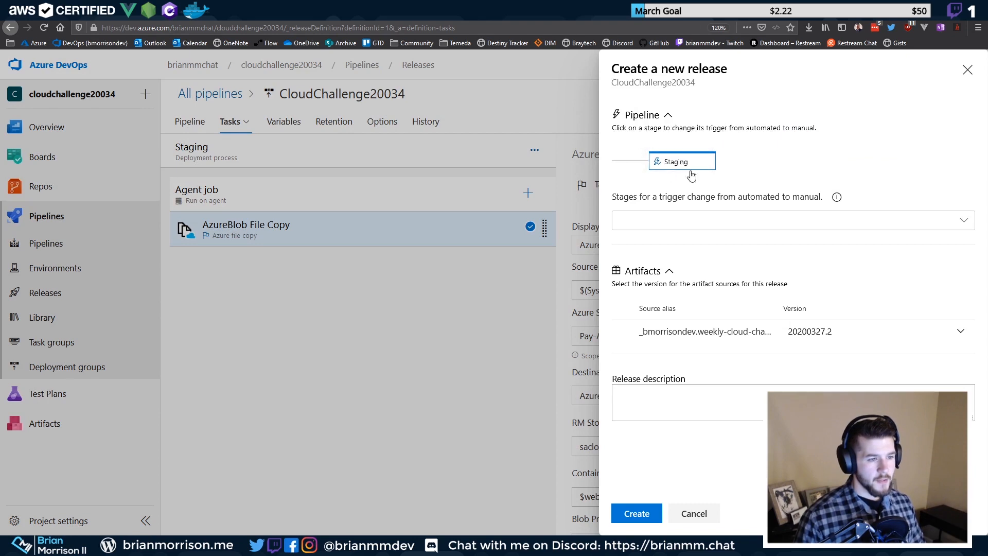
{"action": "left_click", "coordinate": [637, 514]}
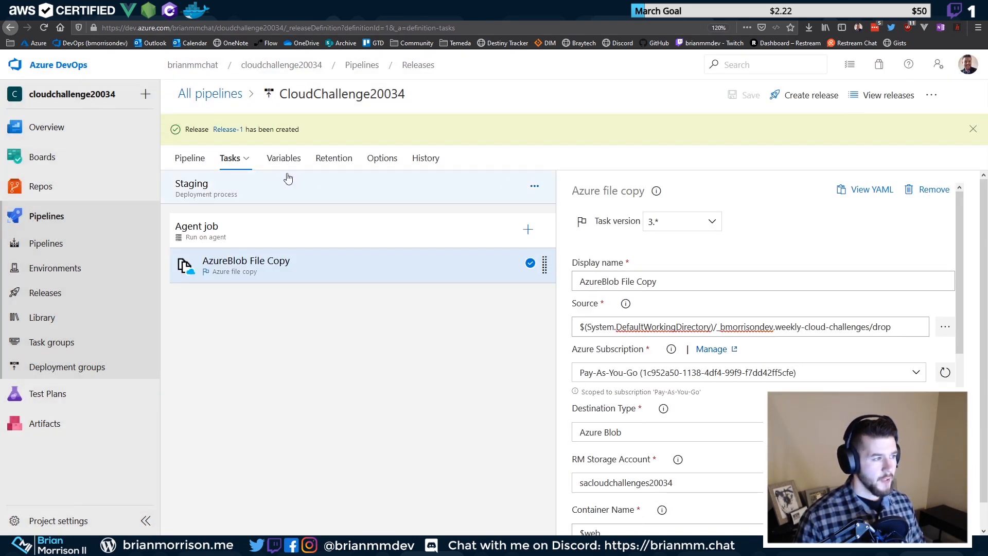
{"action": "left_click", "coordinate": [230, 130]}
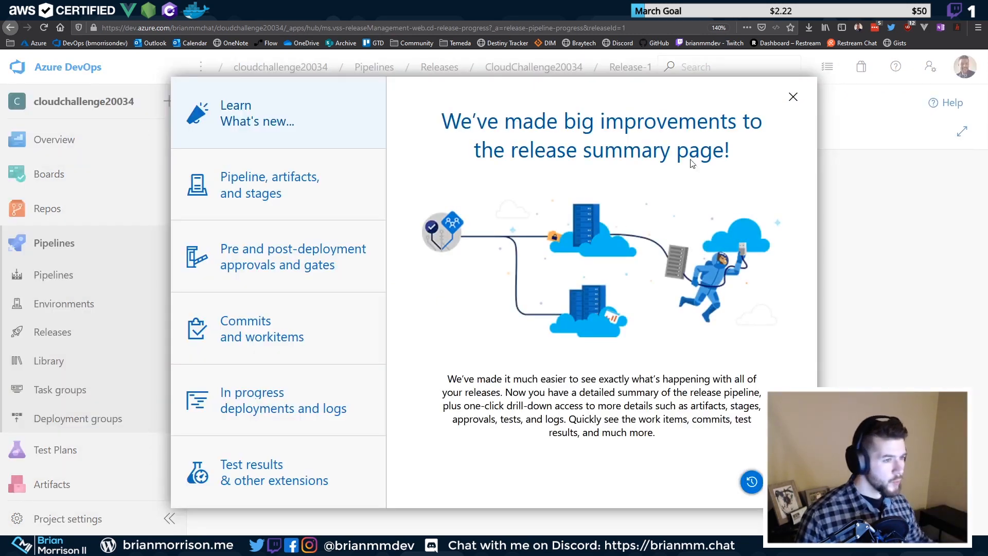
Dismiss the announcements, watch the Staging logs until deployment succeeds, then switch to localhost:8001
{"action": "left_click", "coordinate": [793, 97]}
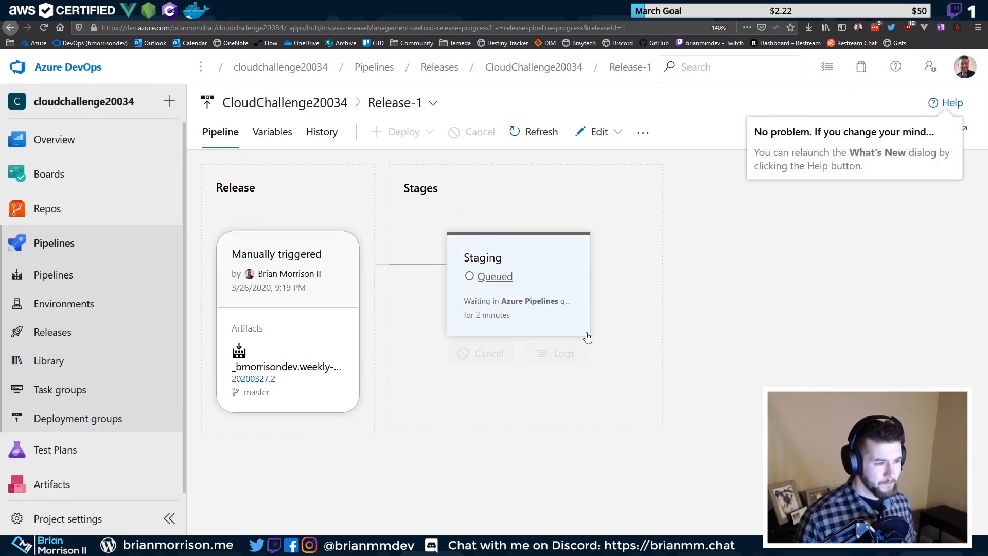
{"action": "left_click", "coordinate": [950, 122]}
{"action": "mouse_move", "coordinate": [527, 274]}
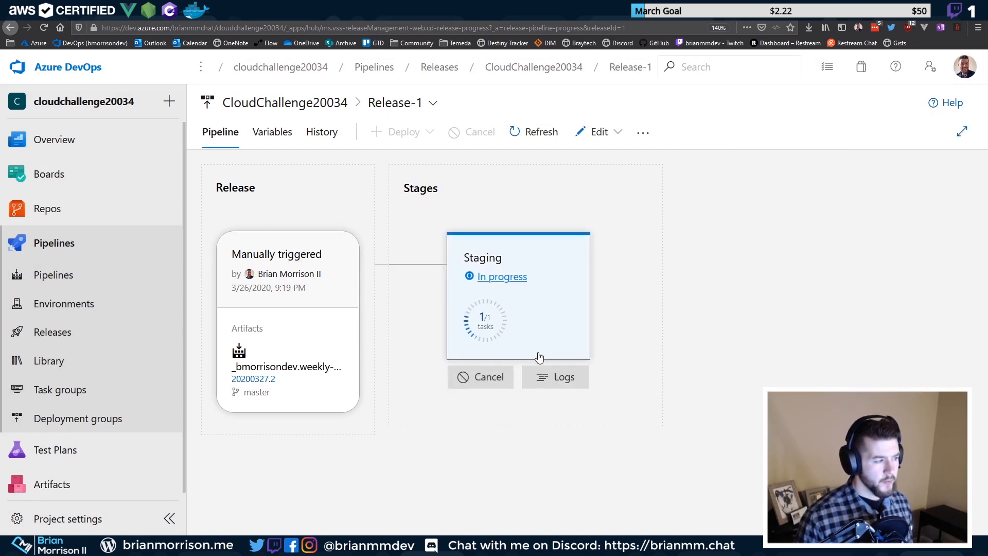
{"action": "left_click", "coordinate": [545, 374]}
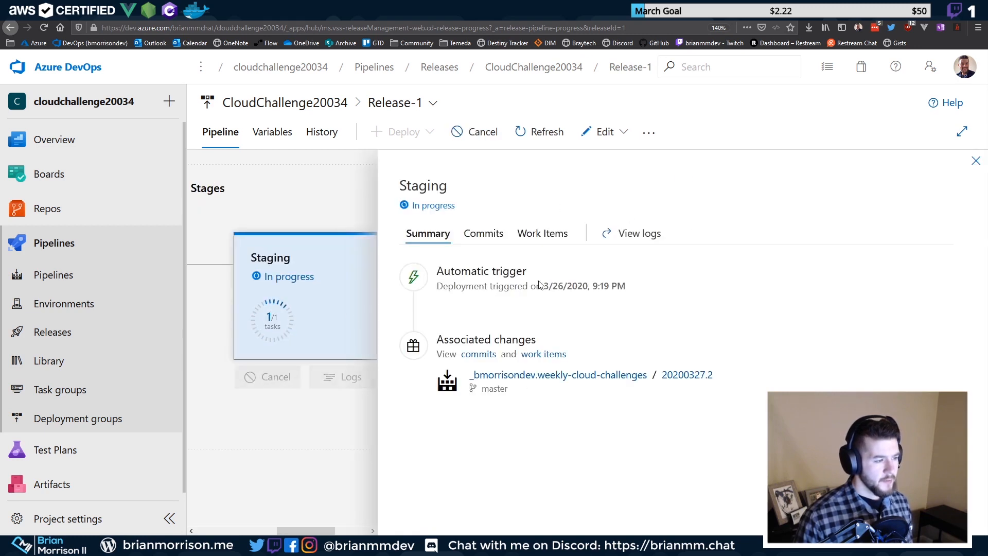
{"action": "left_click", "coordinate": [976, 163]}
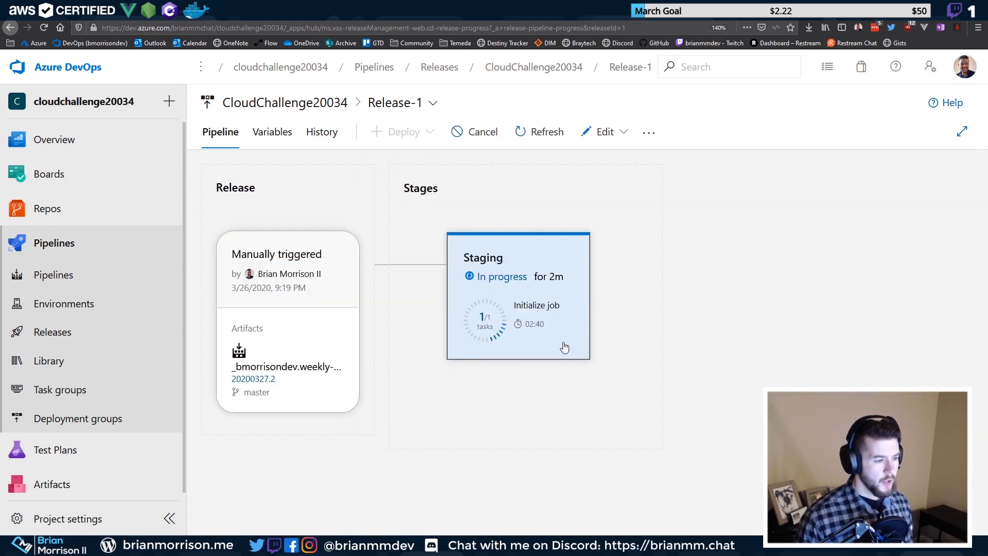
{"action": "left_click", "coordinate": [574, 378]}
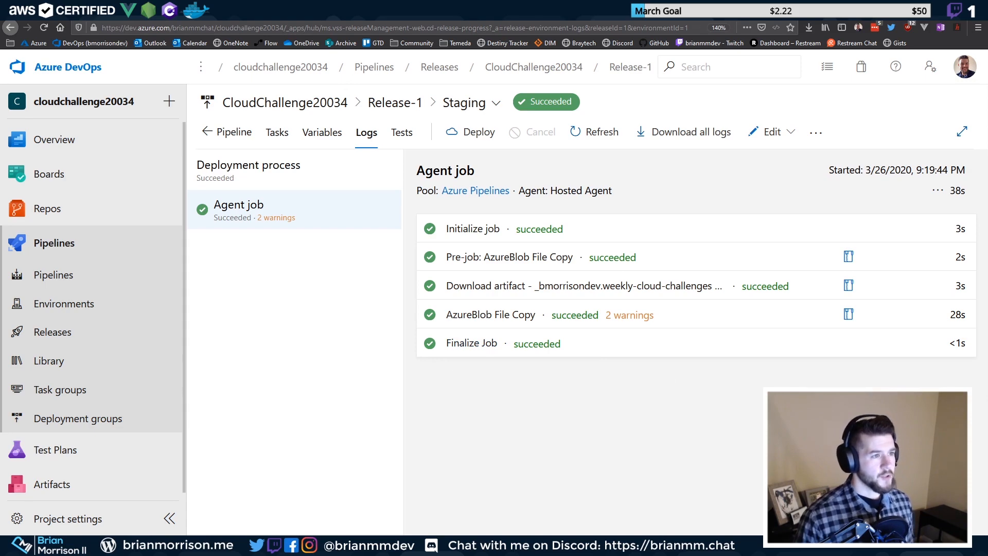
{"action": "key", "text": "ctrl+Tab"}
{"action": "key", "text": "ctrl+Tab"}
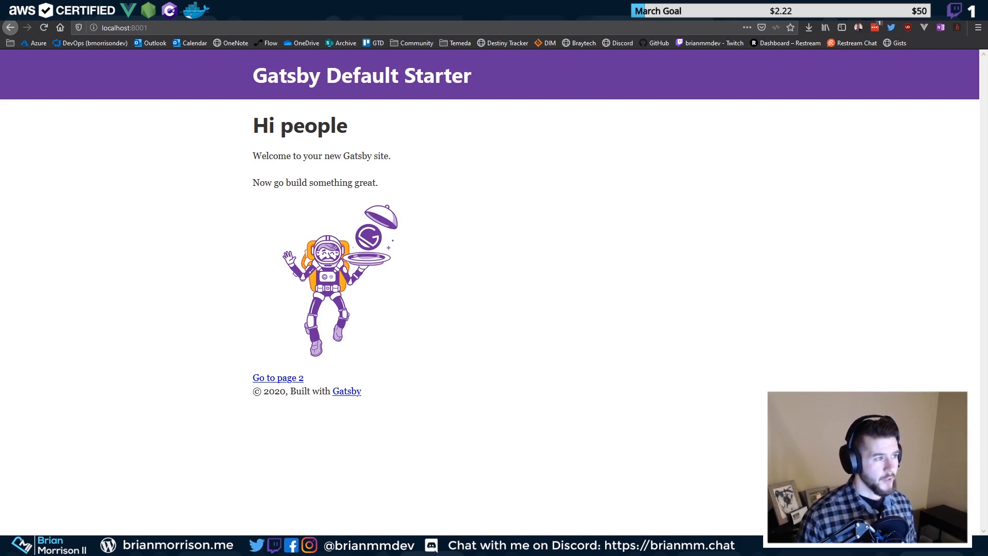
Check the static website primary endpoint in Azure Portal, then return to the release logs
{"action": "left_click", "coordinate": [360, 11]}
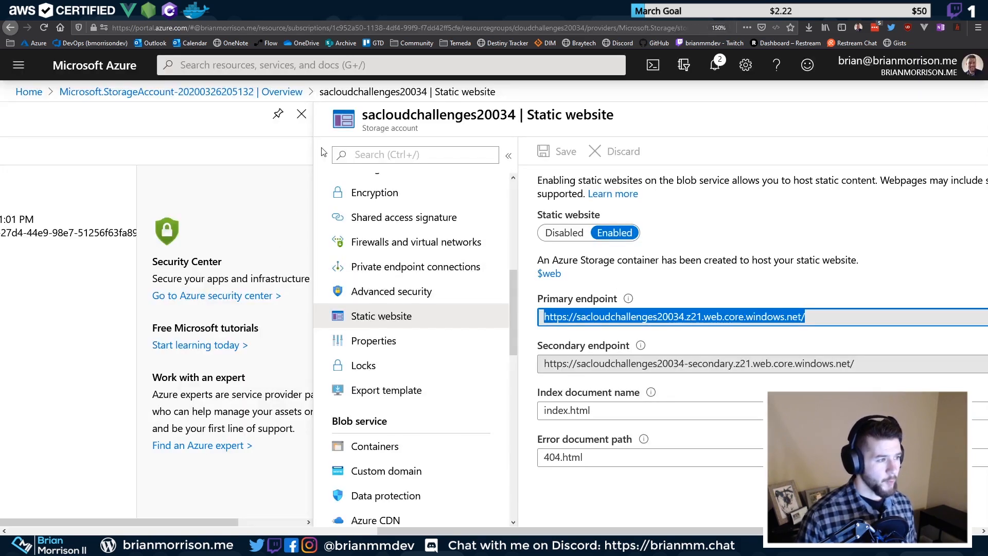
{"action": "left_click_drag", "start_coordinate": [561, 532], "coordinate": [639, 531]}
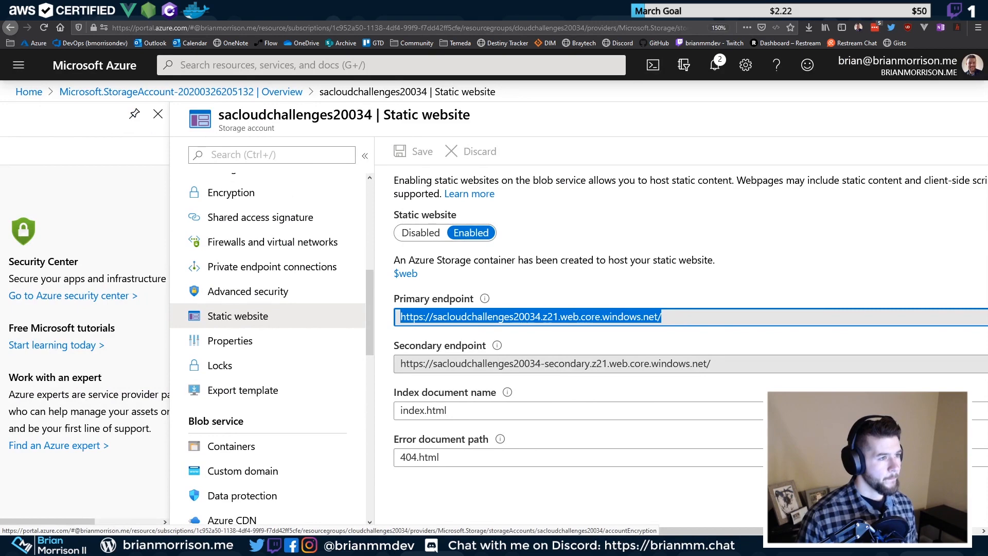
{"action": "left_click", "coordinate": [401, 11]}
{"action": "left_click", "coordinate": [443, 10]}
{"action": "left_click", "coordinate": [483, 10]}
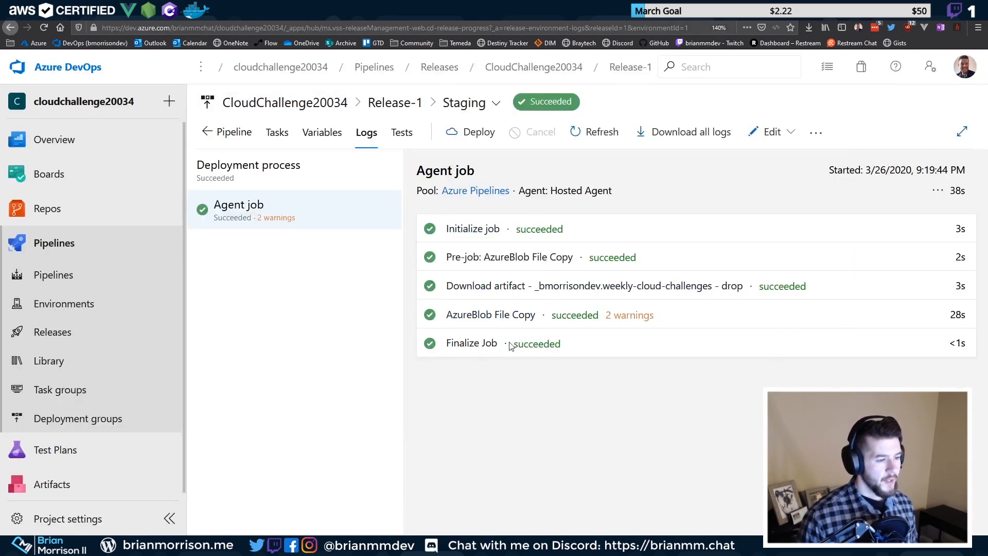
Open the AzureBlob File Copy log showing 44 files transferred and read its AzureRM warnings
{"action": "left_click", "coordinate": [507, 318]}
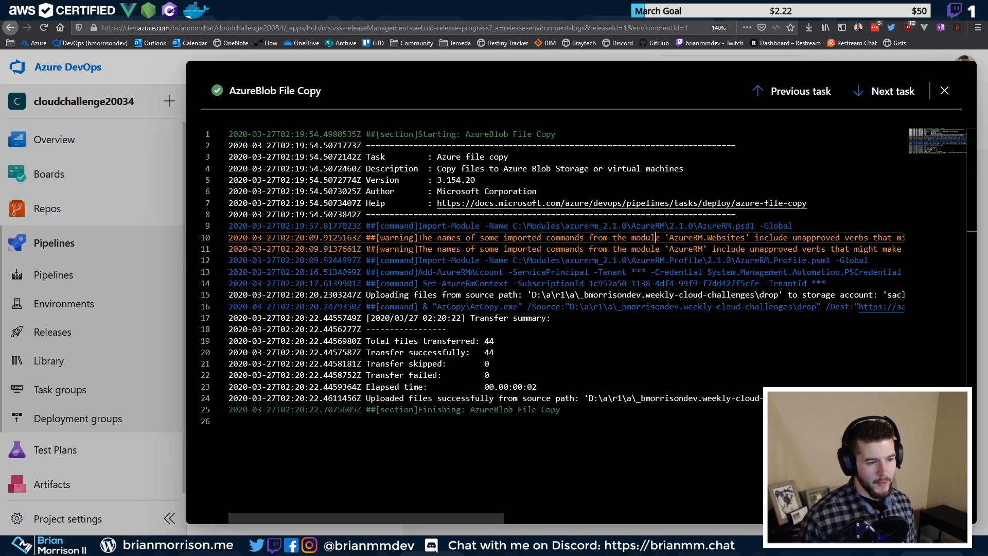
{"action": "left_click_drag", "start_coordinate": [665, 238], "coordinate": [731, 238]}
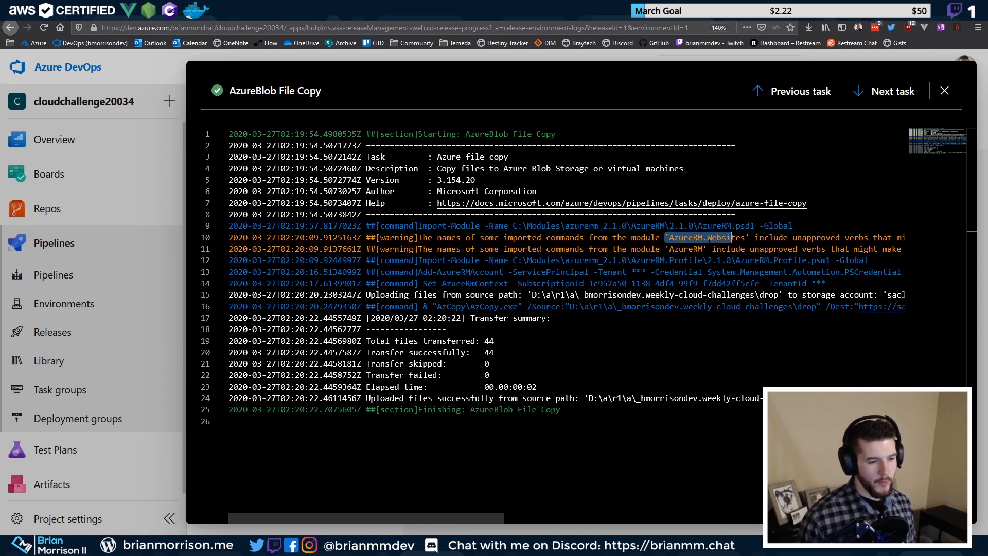
{"action": "left_click", "coordinate": [694, 248]}
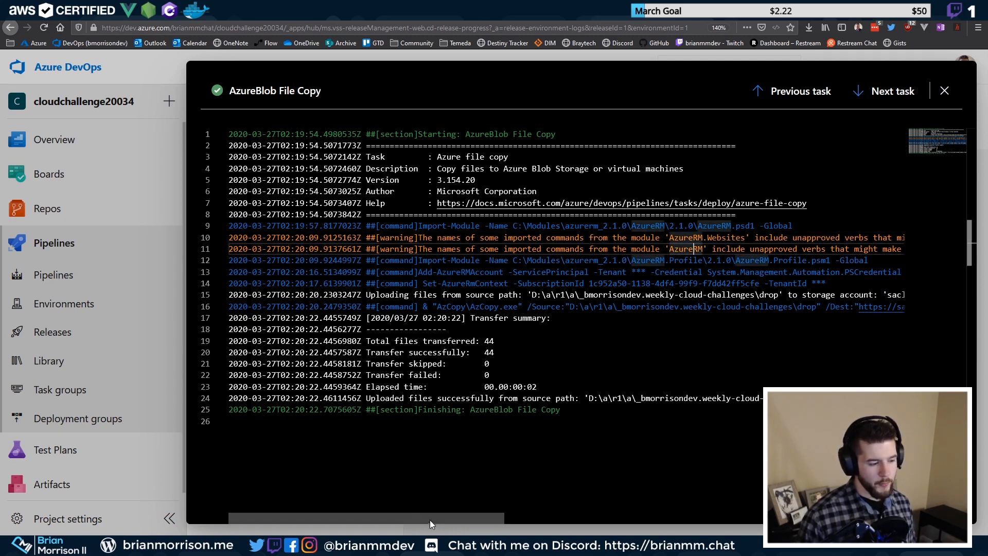
{"action": "left_click_drag", "start_coordinate": [390, 521], "coordinate": [615, 520]}
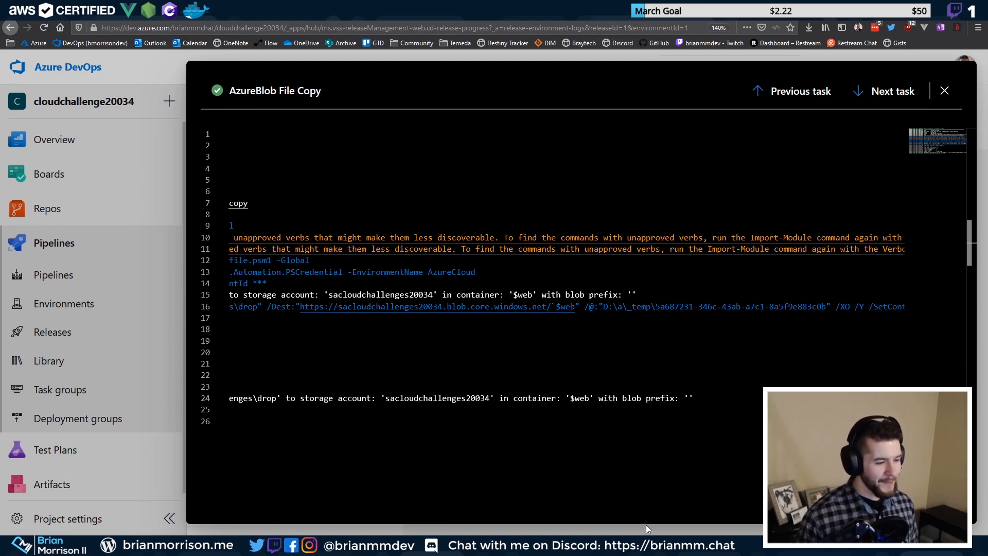
{"action": "left_click_drag", "start_coordinate": [605, 520], "coordinate": [239, 517]}
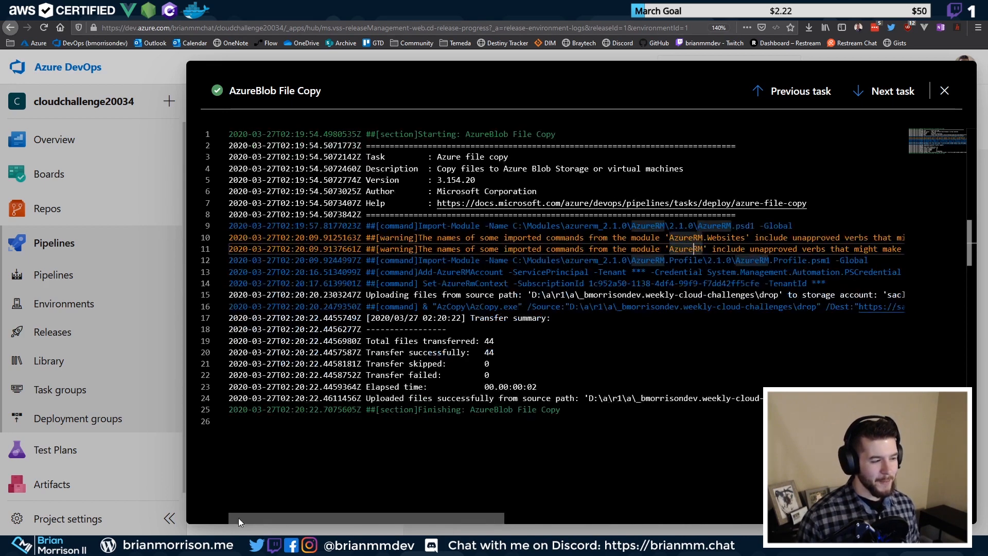
{"action": "double_click", "coordinate": [499, 237]}
{"action": "left_click_drag", "start_coordinate": [499, 237], "coordinate": [756, 237]}
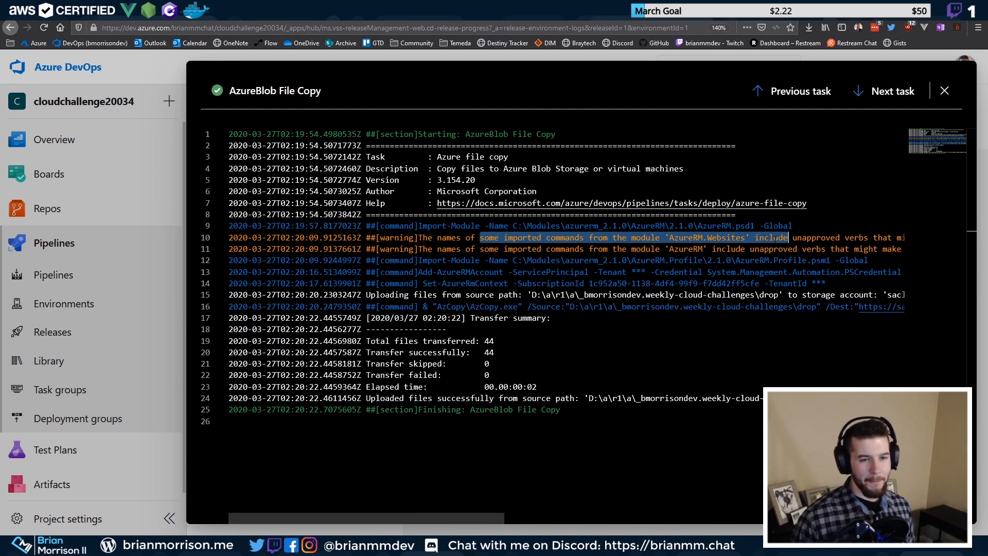
Close the log viewer and open Storage Explorer (preview) for sacloudchallenges20034 in Azure Portal
{"action": "left_click", "coordinate": [944, 91]}
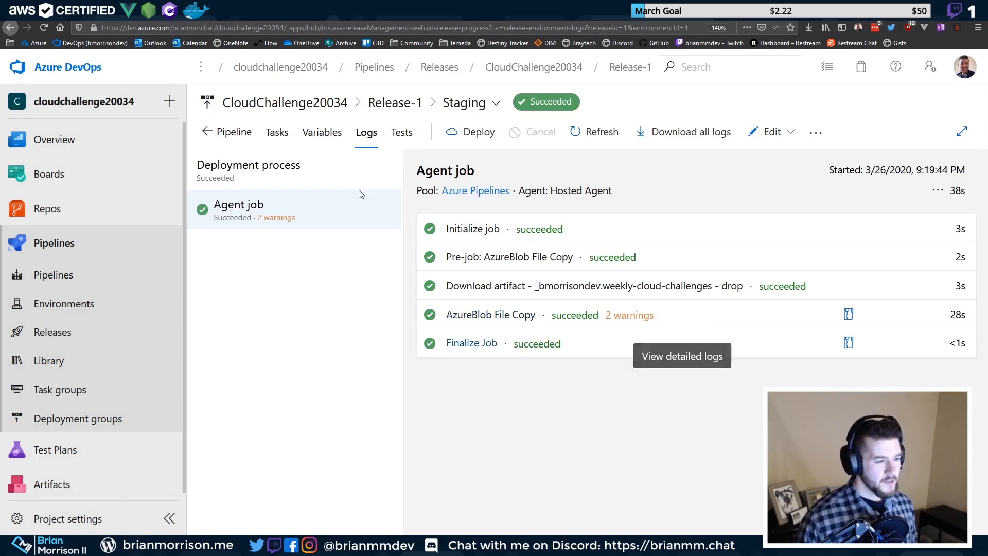
{"action": "key", "text": "ctrl+Tab"}
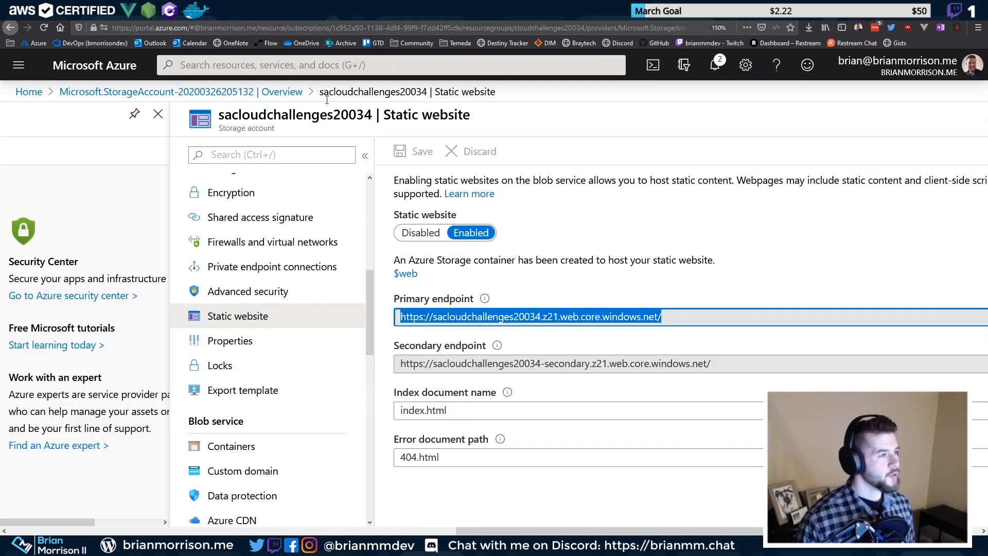
{"action": "scroll", "coordinate": [276, 278], "scroll_direction": "up", "scroll_amount": 4}
{"action": "scroll", "coordinate": [276, 278], "scroll_direction": "up", "scroll_amount": 3}
{"action": "left_click", "coordinate": [265, 367]}
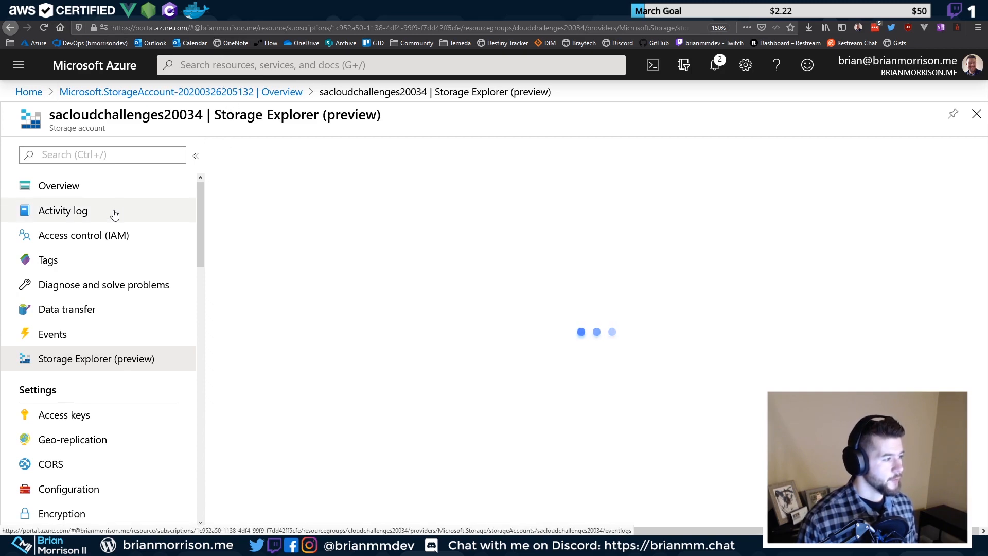
{"action": "left_click", "coordinate": [118, 193]}
Open Storage Explorer for the sacloudchallenges20034 storage account
{"action": "left_click", "coordinate": [267, 94]}
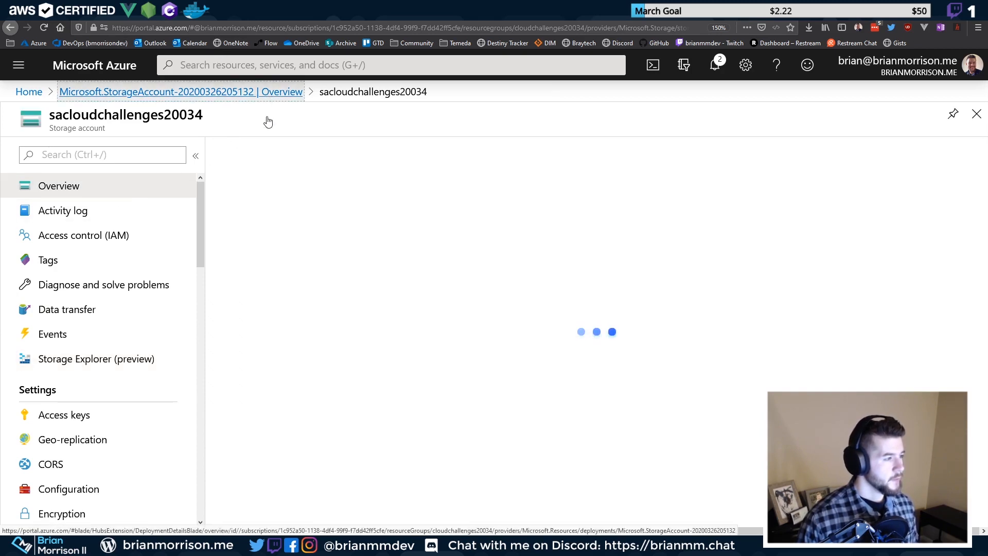
{"action": "left_click", "coordinate": [311, 338]}
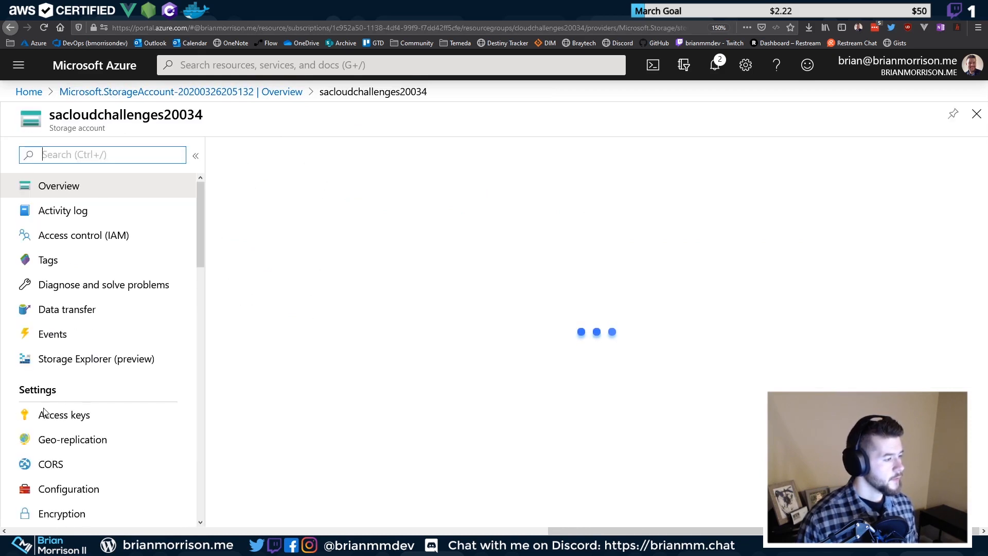
{"action": "left_click", "coordinate": [92, 363]}
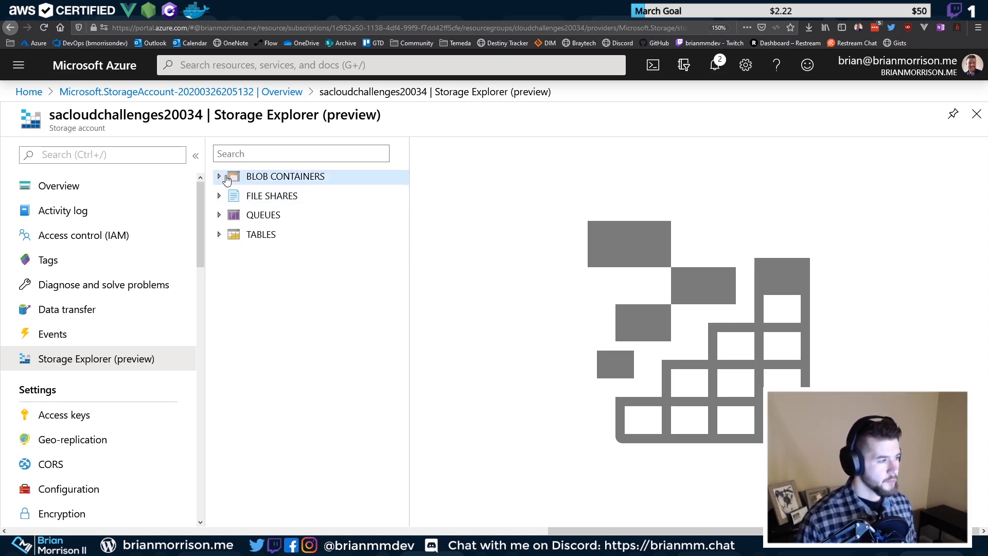
List the $web container's files (index.html, 404.html, page-2, static), then open Static website settings
{"action": "left_click", "coordinate": [220, 177]}
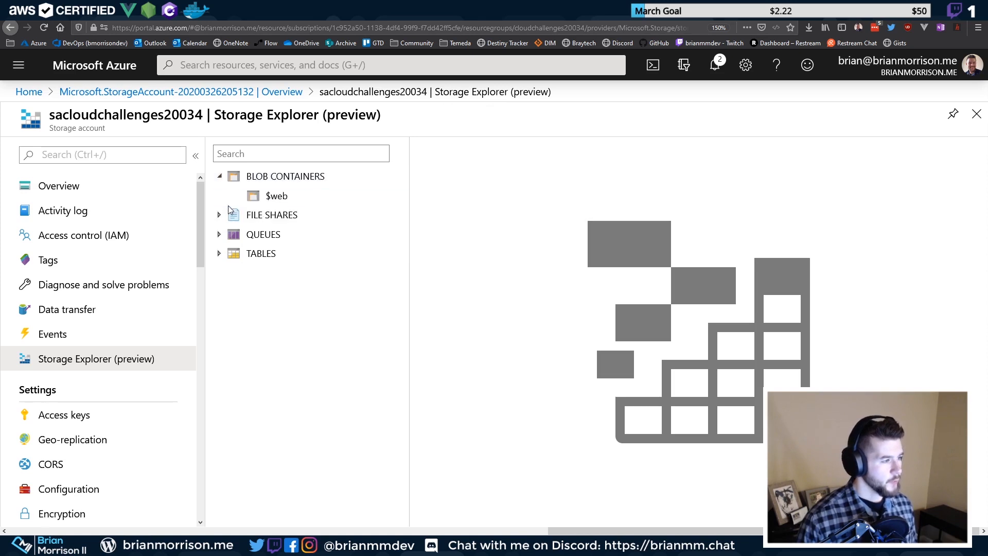
{"action": "left_click", "coordinate": [278, 194]}
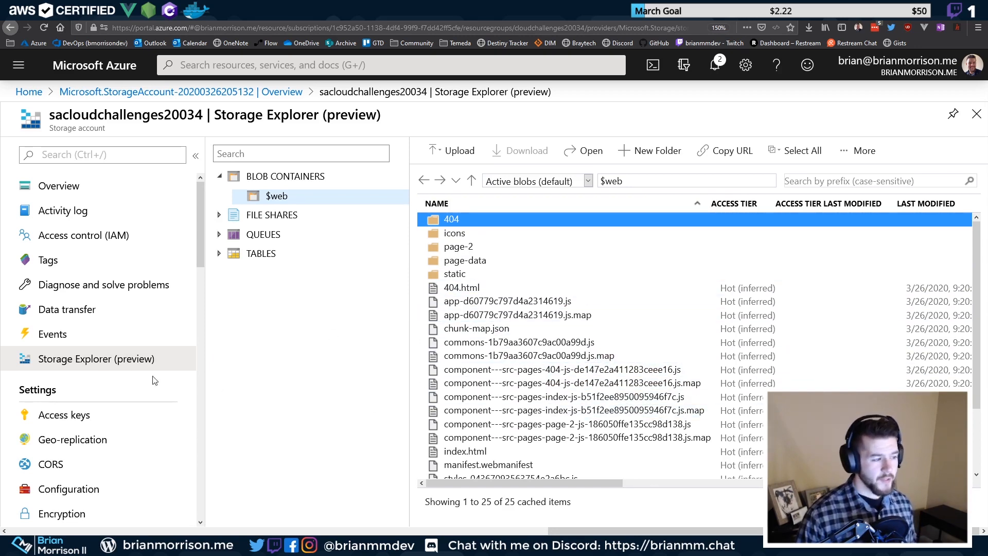
{"action": "scroll", "coordinate": [155, 380], "scroll_direction": "down", "scroll_amount": 8}
{"action": "scroll", "coordinate": [83, 365], "scroll_direction": "up", "scroll_amount": 4}
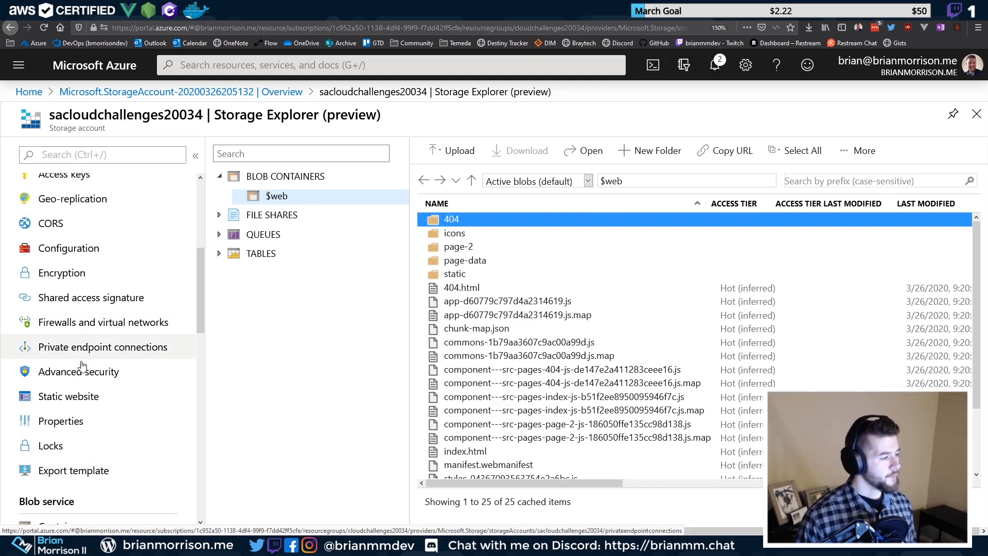
{"action": "scroll", "coordinate": [82, 365], "scroll_direction": "down", "scroll_amount": 10}
{"action": "scroll", "coordinate": [94, 323], "scroll_direction": "up", "scroll_amount": 7}
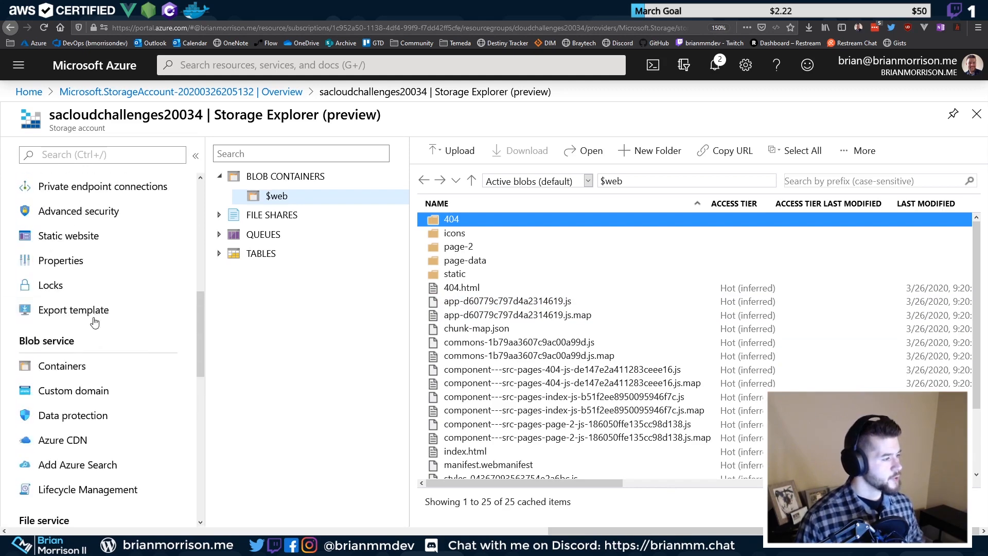
{"action": "scroll", "coordinate": [95, 329], "scroll_direction": "up", "scroll_amount": 8}
{"action": "scroll", "coordinate": [93, 381], "scroll_direction": "down", "scroll_amount": 3}
{"action": "left_click", "coordinate": [93, 397]}
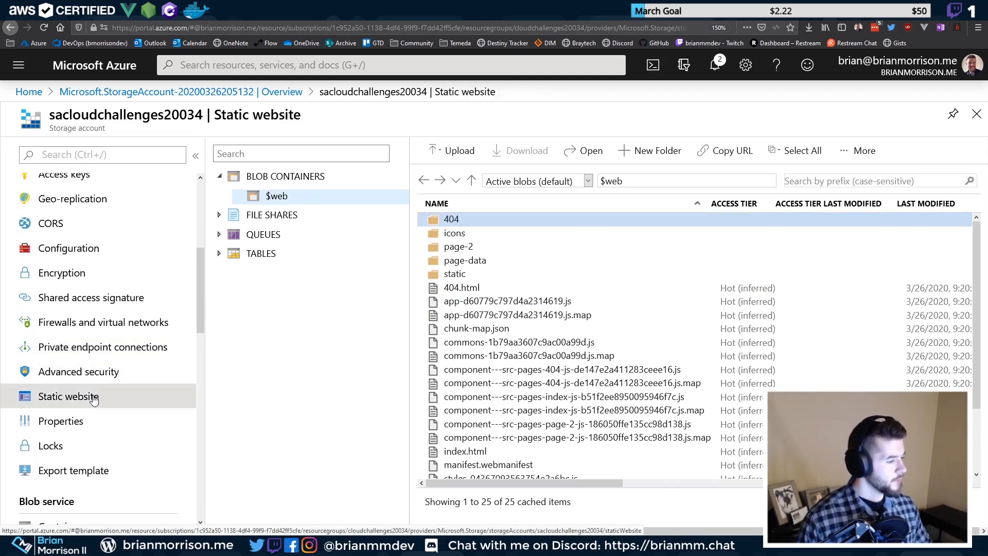
Load the primary endpoint (z21.web.core.windows.net) in a new tab to view the live Gatsby site
{"action": "left_click_drag", "start_coordinate": [509, 317], "coordinate": [235, 340]}
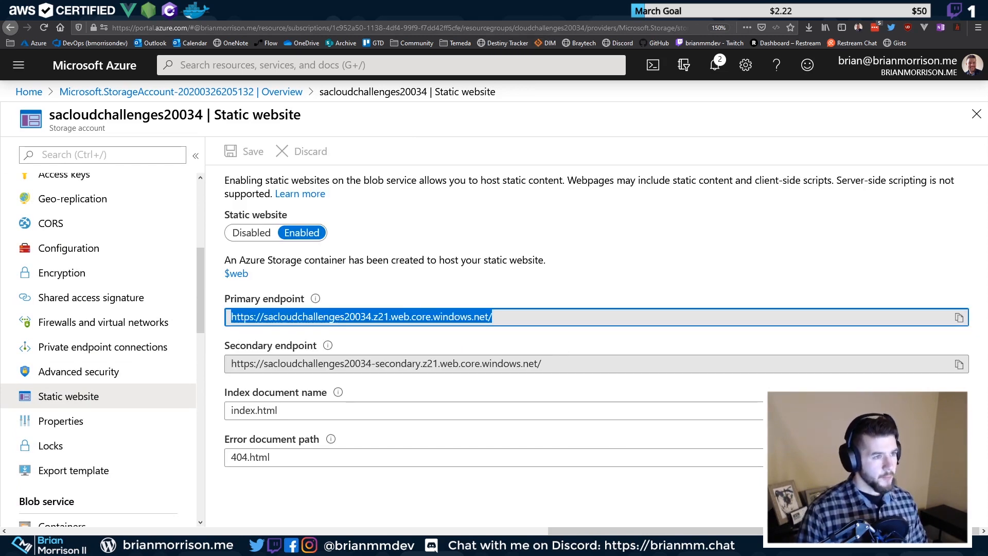
{"action": "key", "text": "ctrl+c"}
{"action": "key", "text": "ctrl+t"}
{"action": "key", "text": "ctrl+v"}
{"action": "key", "text": "Return"}
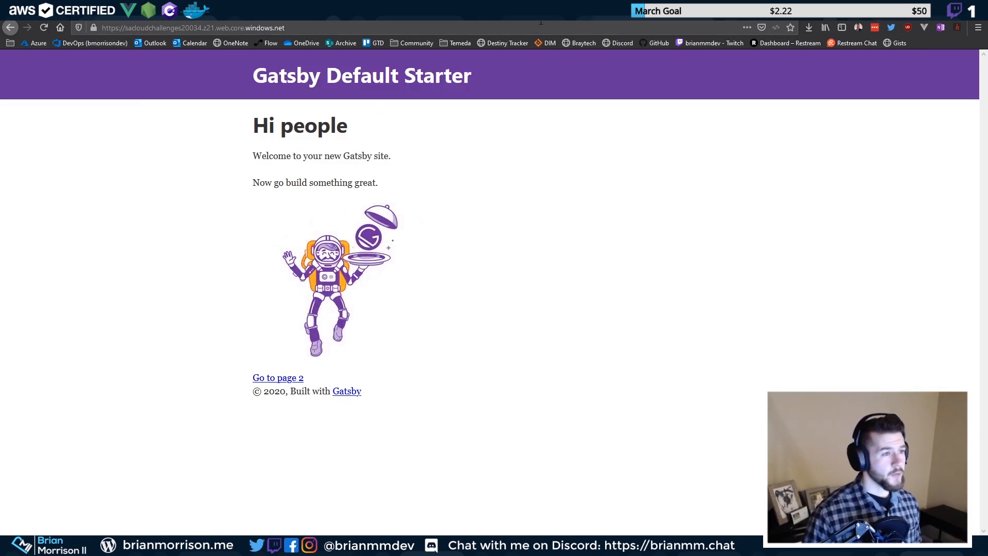
Compare the live Azure-hosted site with the localhost:8001 copy and select its web address
{"action": "left_click", "coordinate": [121, 14]}
{"action": "left_click", "coordinate": [247, 14]}
{"action": "left_click_drag", "start_coordinate": [291, 27], "coordinate": [90, 26]}
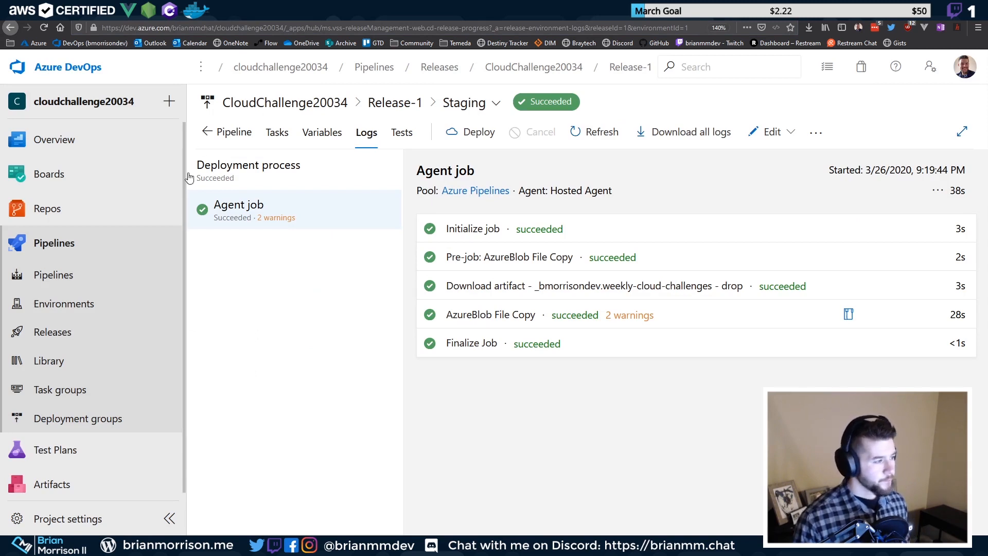
Go from portal Home to Storage accounts and start a new storage account with + Add
{"action": "left_click", "coordinate": [86, 333]}
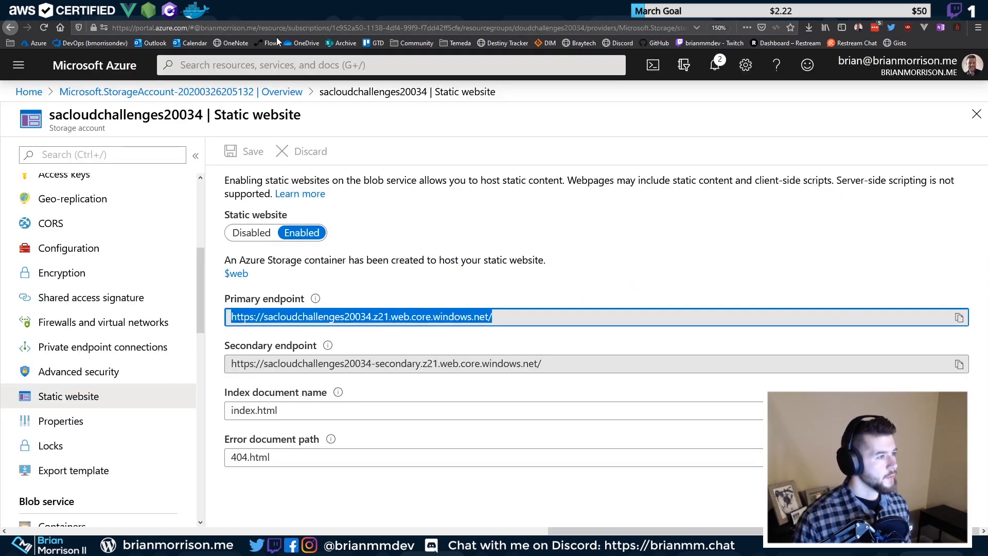
{"action": "scroll", "coordinate": [137, 277], "scroll_direction": "up", "scroll_amount": 5}
{"action": "left_click", "coordinate": [208, 93]}
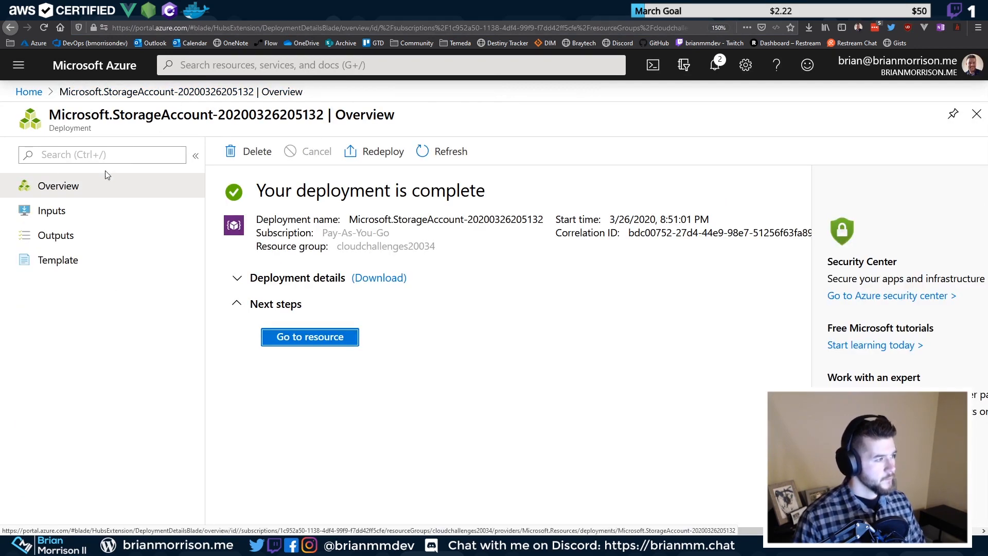
{"action": "left_click", "coordinate": [28, 92]}
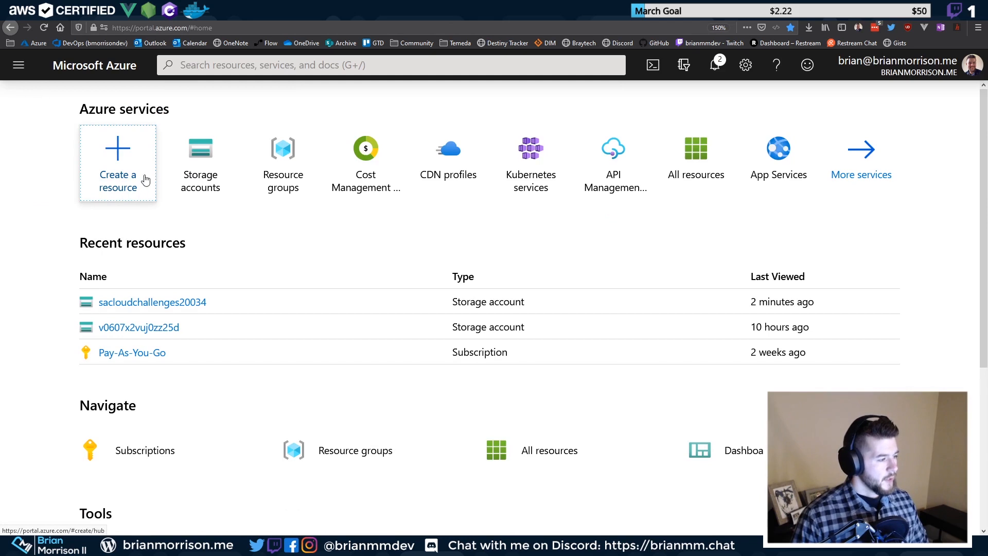
{"action": "left_click", "coordinate": [174, 172]}
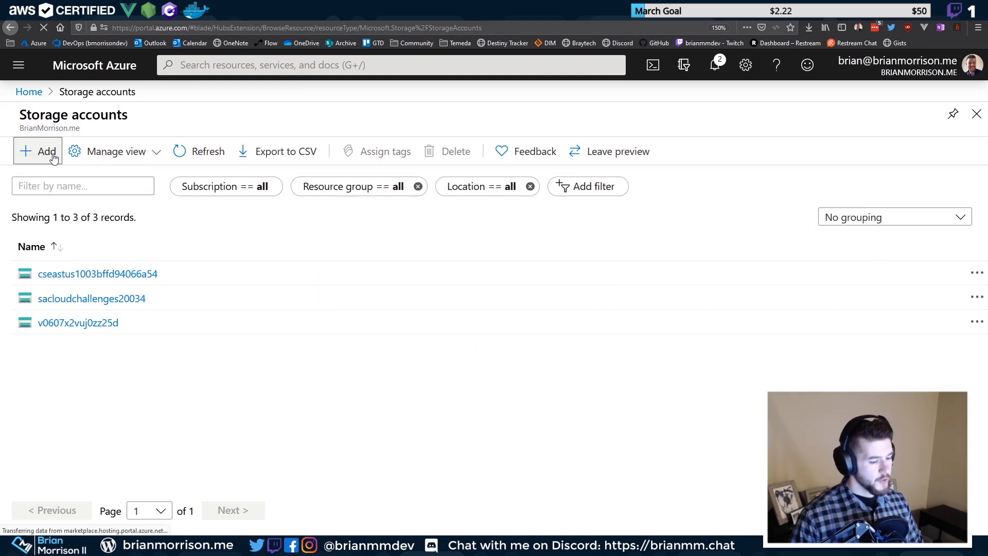
{"action": "left_click", "coordinate": [47, 153]}
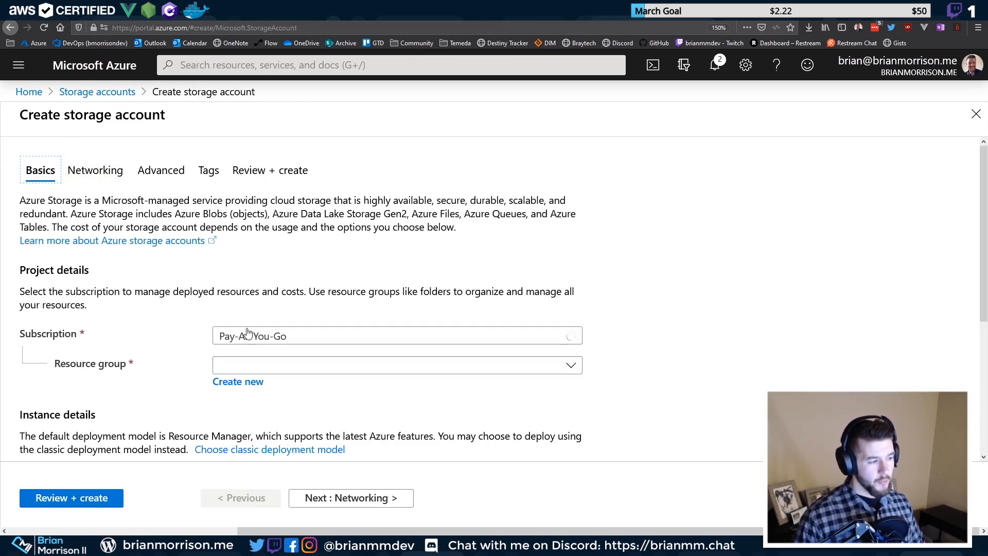
Place the new storage account in resource group cloudchallenges20034
{"action": "left_click", "coordinate": [272, 365]}
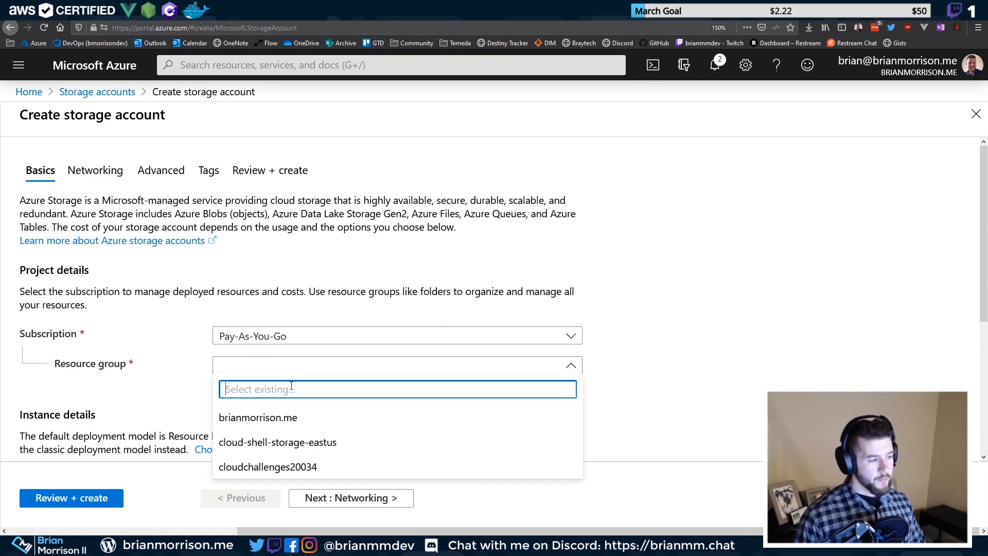
{"action": "left_click", "coordinate": [289, 420]}
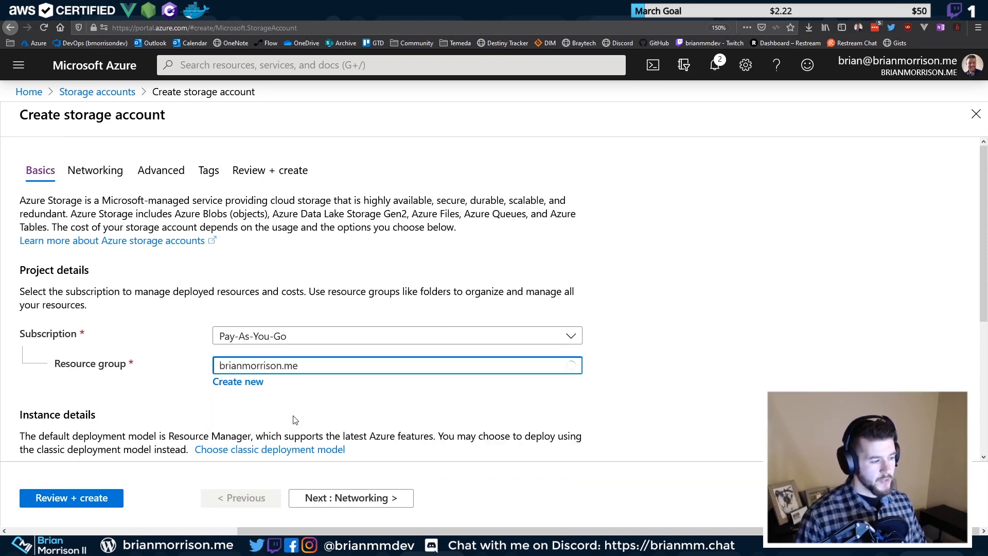
{"action": "left_click", "coordinate": [320, 369]}
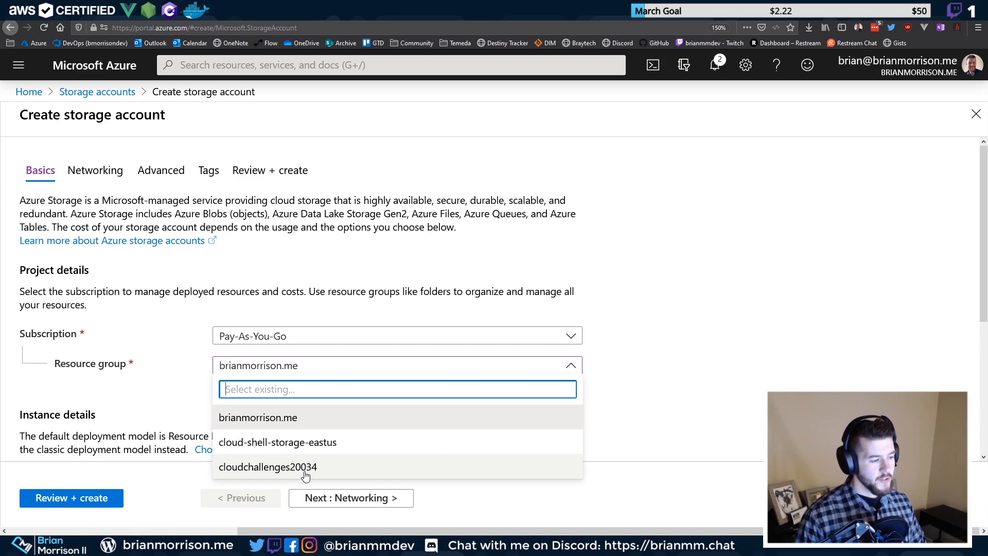
{"action": "left_click", "coordinate": [306, 467]}
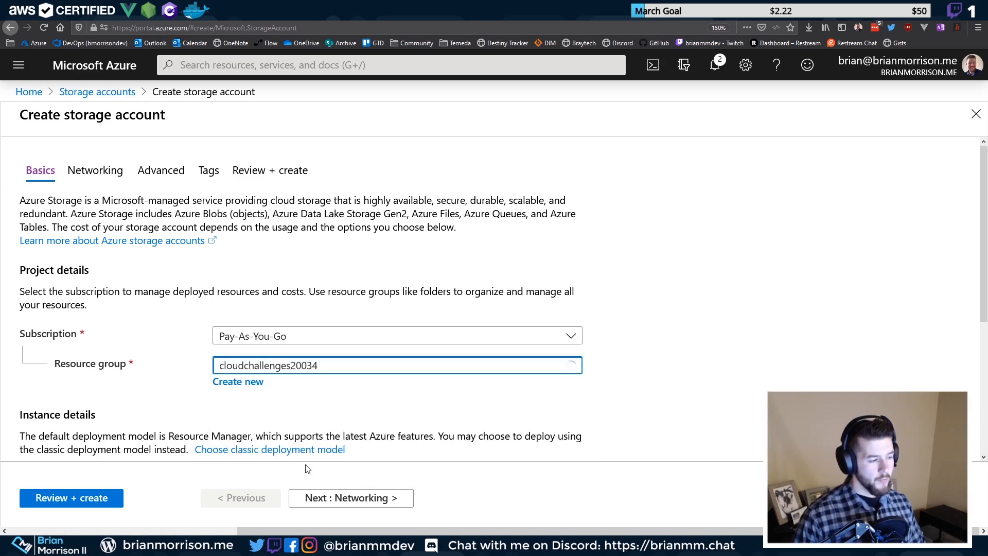
Enter the storage account name sacloudchallenges20034prod
{"action": "scroll", "coordinate": [329, 375], "scroll_direction": "down", "scroll_amount": 3}
{"action": "left_click", "coordinate": [315, 283]}
{"action": "scroll", "coordinate": [315, 274], "scroll_direction": "up", "scroll_amount": 3}
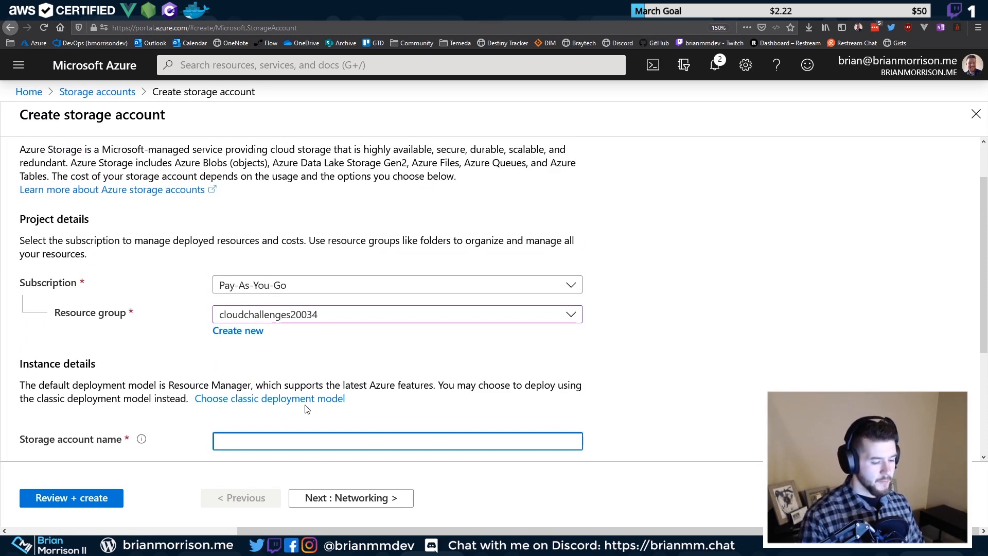
{"action": "type", "text": "cloudcha"}
{"action": "key", "text": "ctrl+a"}
{"action": "type", "text": "cloudc"}
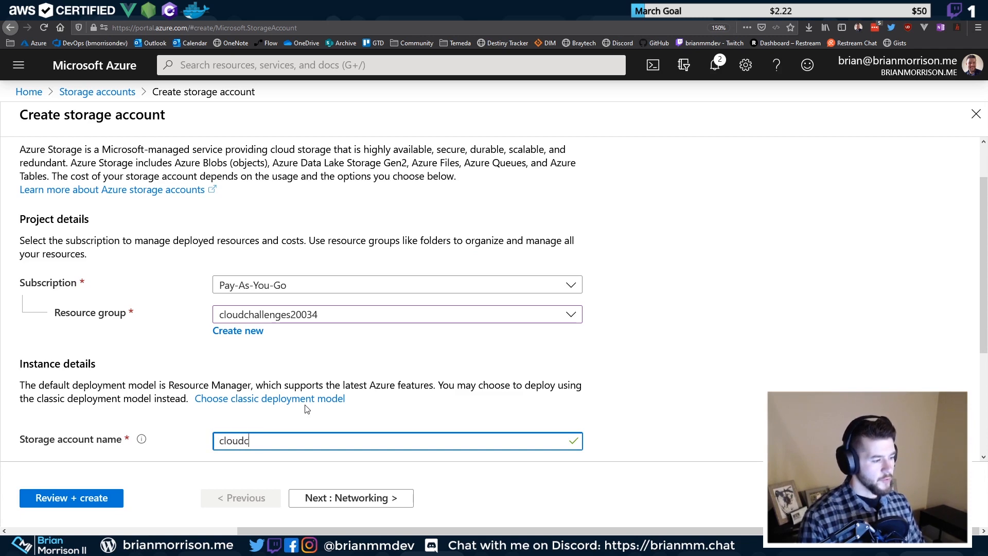
{"action": "type", "text": "halle"}
{"action": "key", "text": "ctrl+a"}
{"action": "type", "text": "sac"}
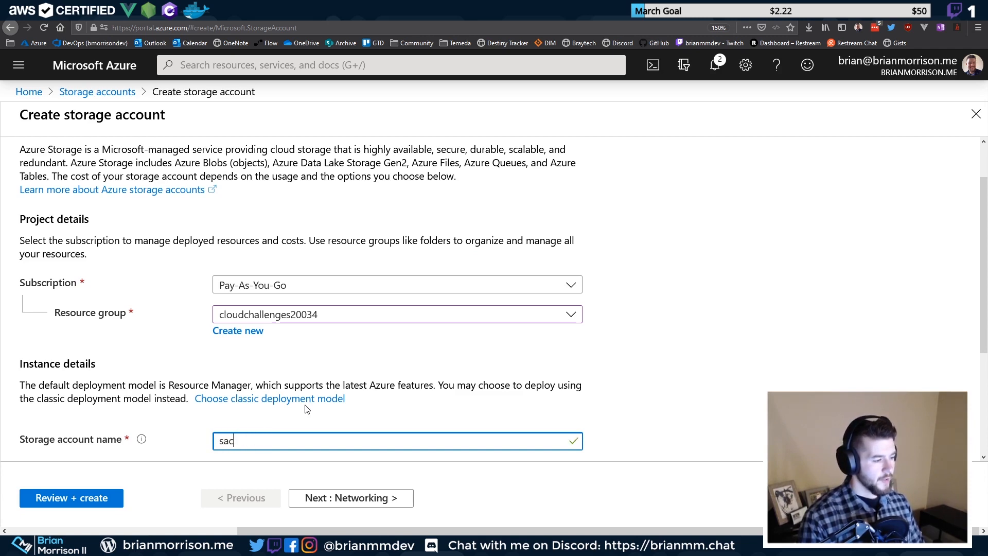
{"action": "type", "text": "loudchallenges"}
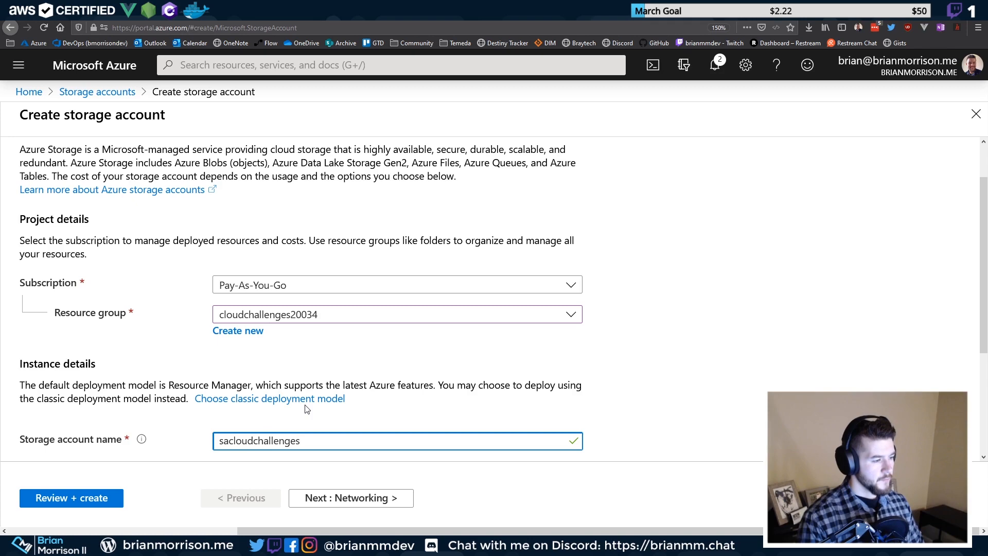
{"action": "type", "text": "20034prod"}
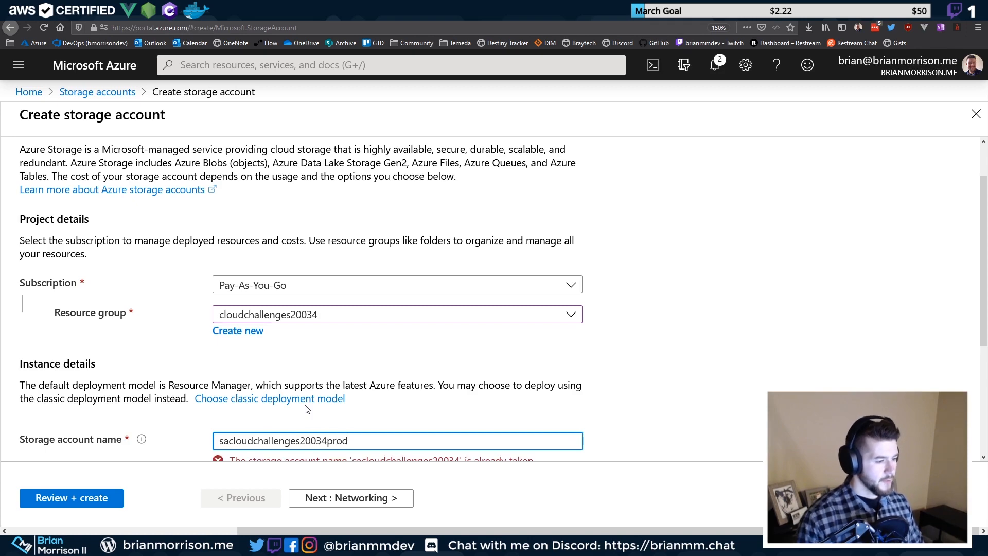
{"action": "scroll", "coordinate": [360, 381], "scroll_direction": "down", "scroll_amount": 4}
{"action": "key", "text": "Tab"}
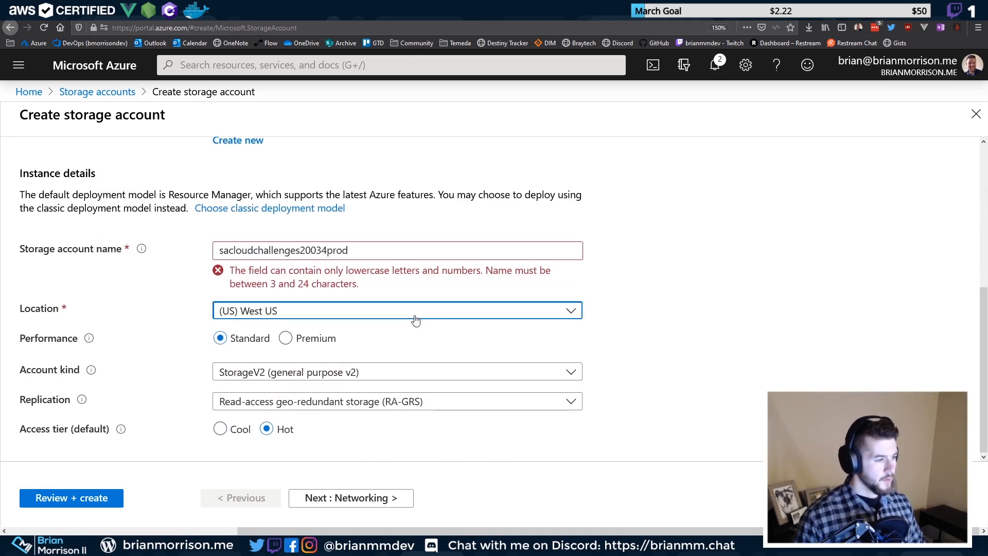
Rename the storage account to psacloudchallenges20034
{"action": "left_click", "coordinate": [343, 250]}
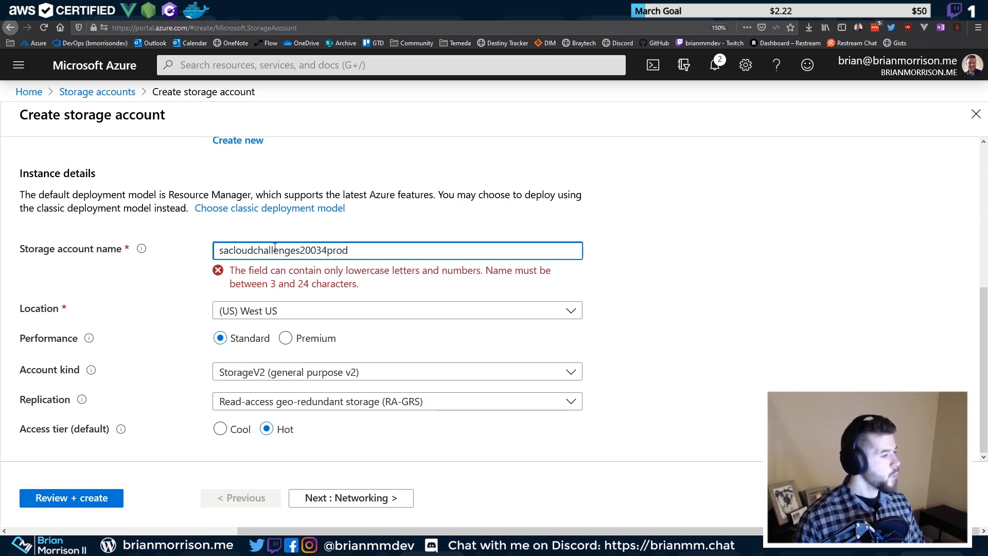
{"action": "left_click", "coordinate": [324, 252]}
{"action": "left_click_drag", "start_coordinate": [355, 253], "coordinate": [300, 251]}
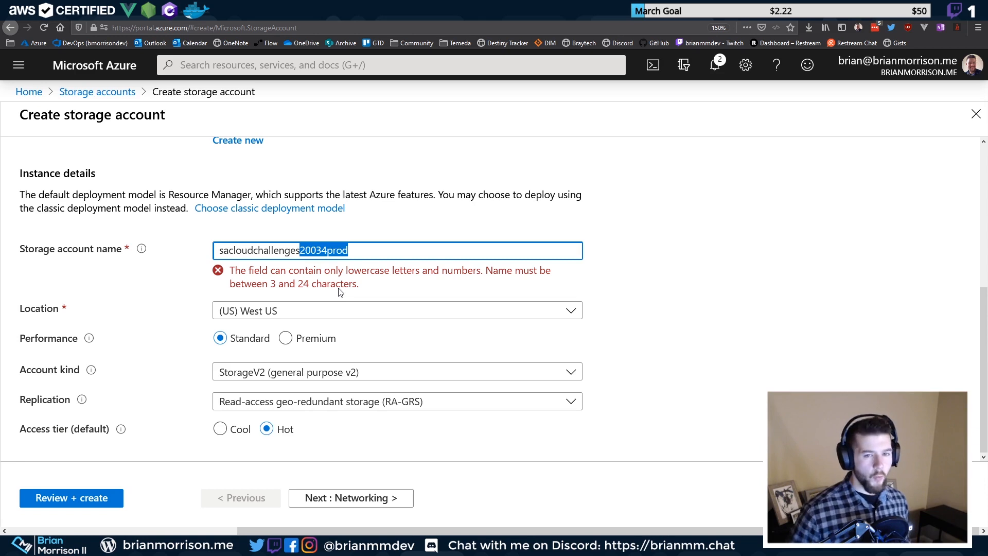
{"action": "left_click_drag", "start_coordinate": [357, 253], "coordinate": [127, 240]}
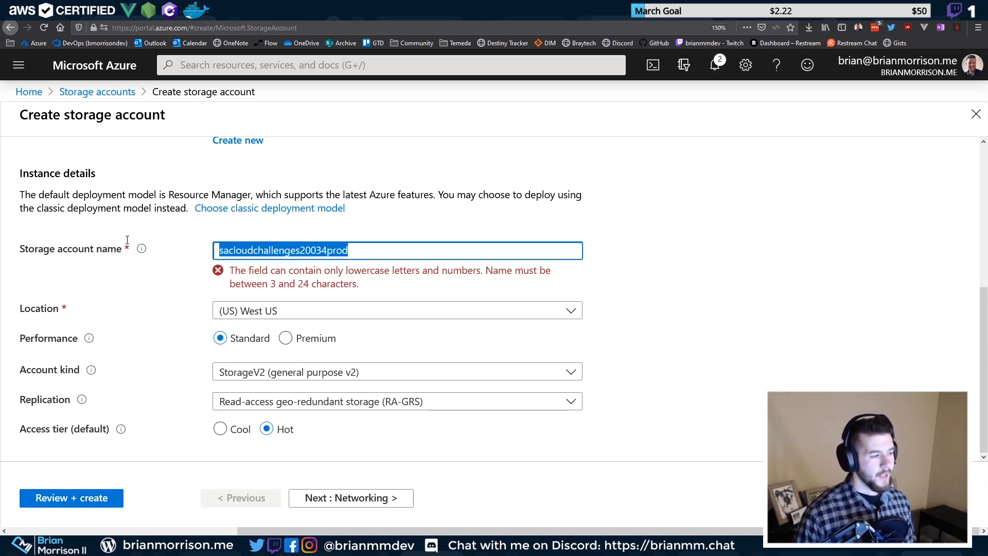
{"action": "left_click_drag", "start_coordinate": [359, 252], "coordinate": [171, 240]}
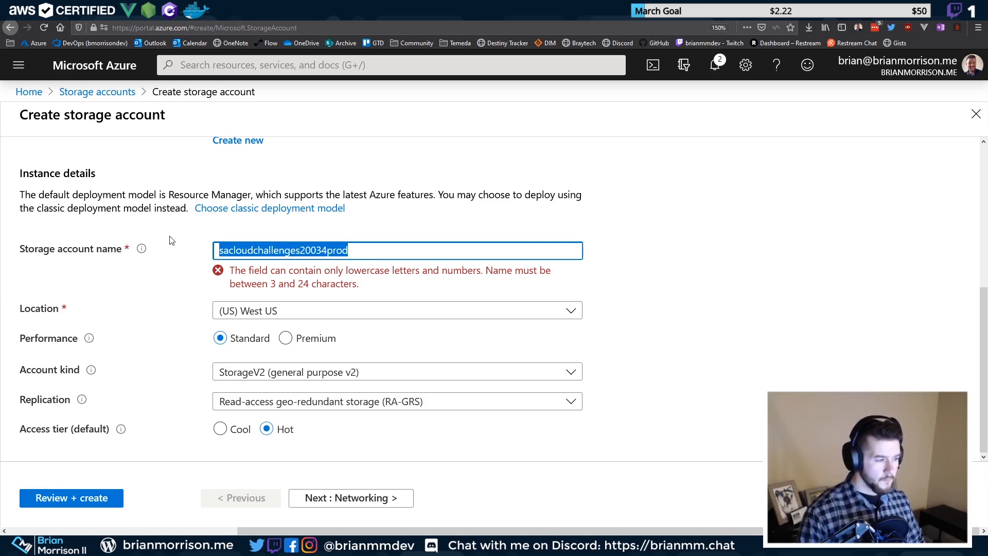
{"action": "key", "text": "End"}
{"action": "key", "text": "BackSpace"}
{"action": "key", "text": "BackSpace"}
{"action": "key", "text": "BackSpace"}
{"action": "key", "text": "BackSpace"}
{"action": "key", "text": "Home"}
{"action": "type", "text": "s"}
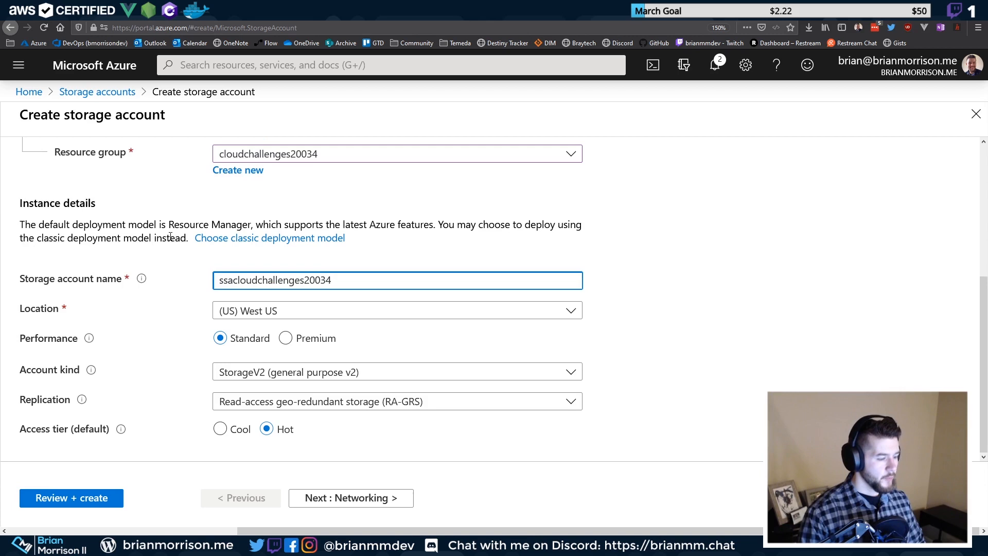
{"action": "key", "text": "BackSpace"}
{"action": "type", "text": "p"}
{"action": "key", "text": "BackSpace"}
{"action": "type", "text": "po"}
{"action": "key", "text": "BackSpace"}
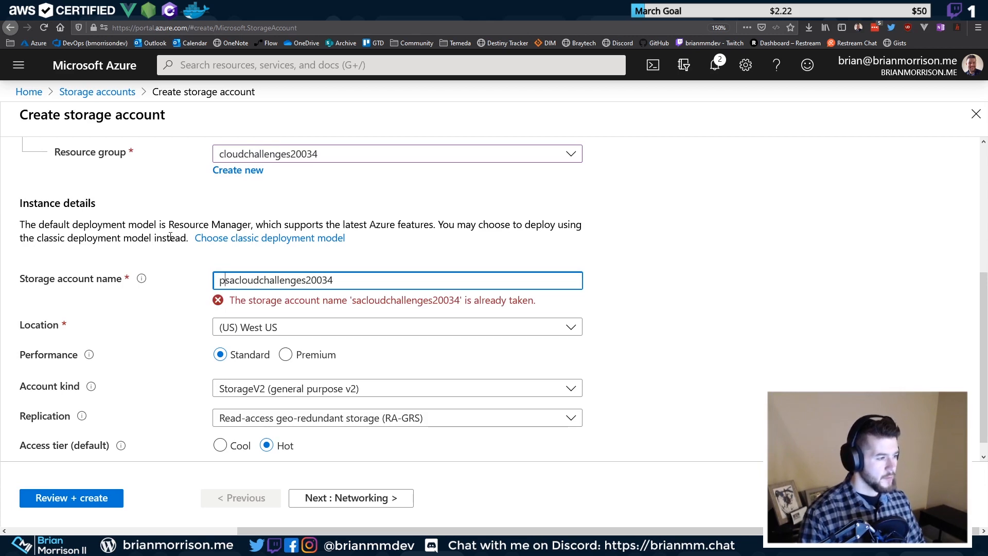
{"action": "key", "text": "Tab"}
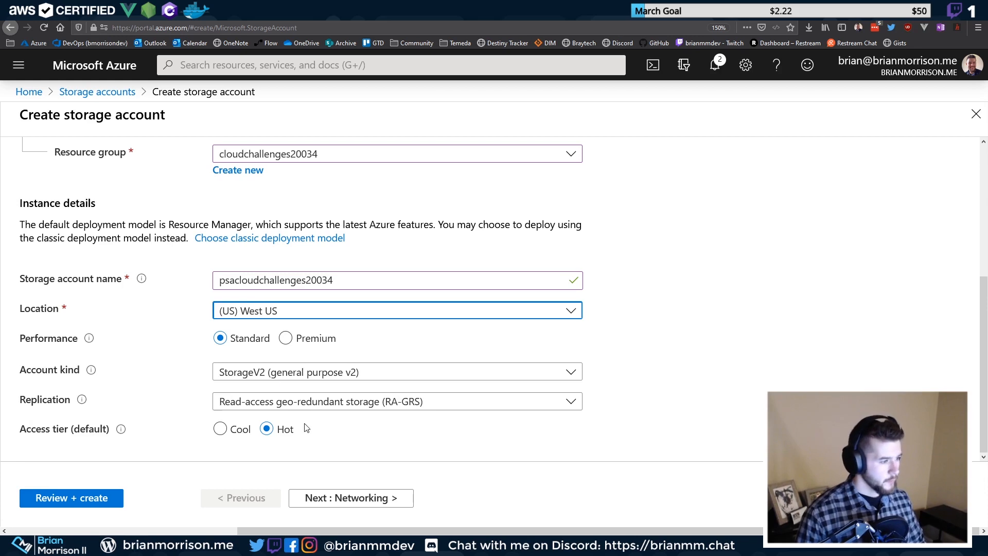
Validate and create the psacloudchallenges20034 storage account
{"action": "left_click", "coordinate": [64, 500]}
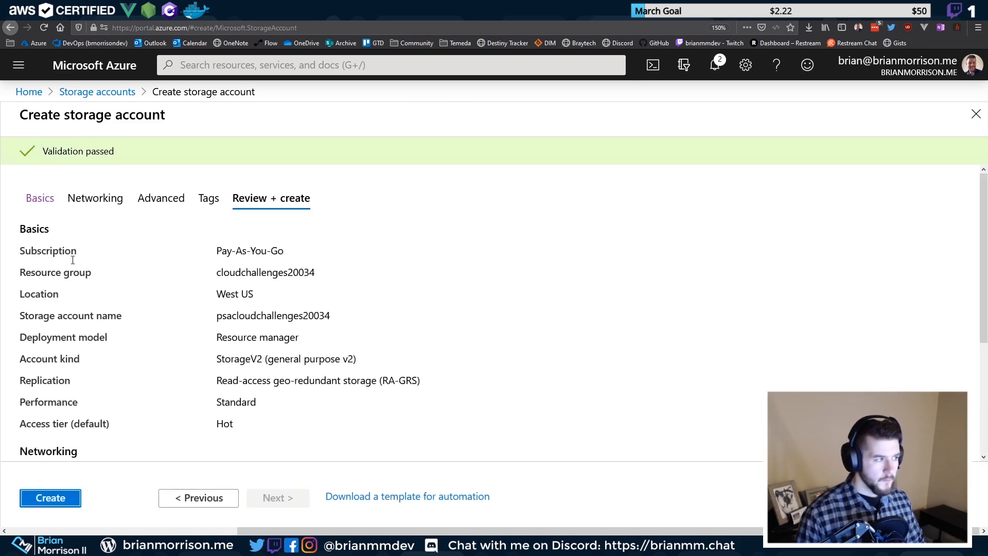
{"action": "left_click", "coordinate": [60, 498]}
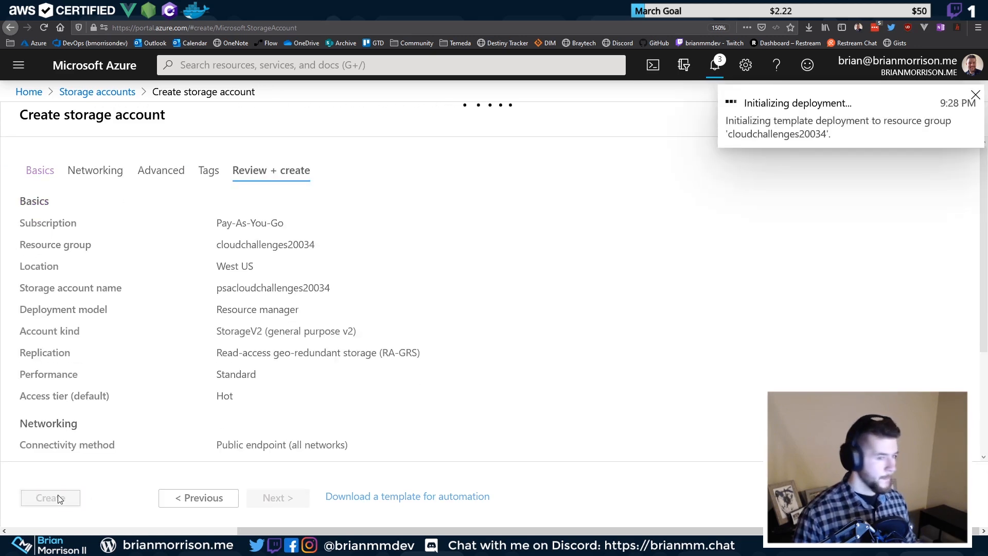
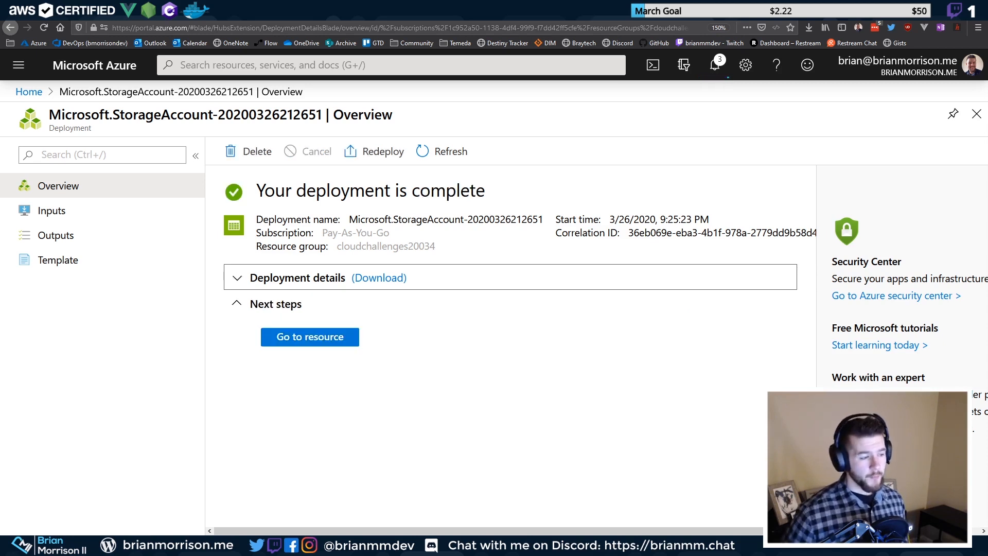
Open the psacloudchallenges20034 storage account's Static website settings
{"action": "left_click", "coordinate": [278, 337]}
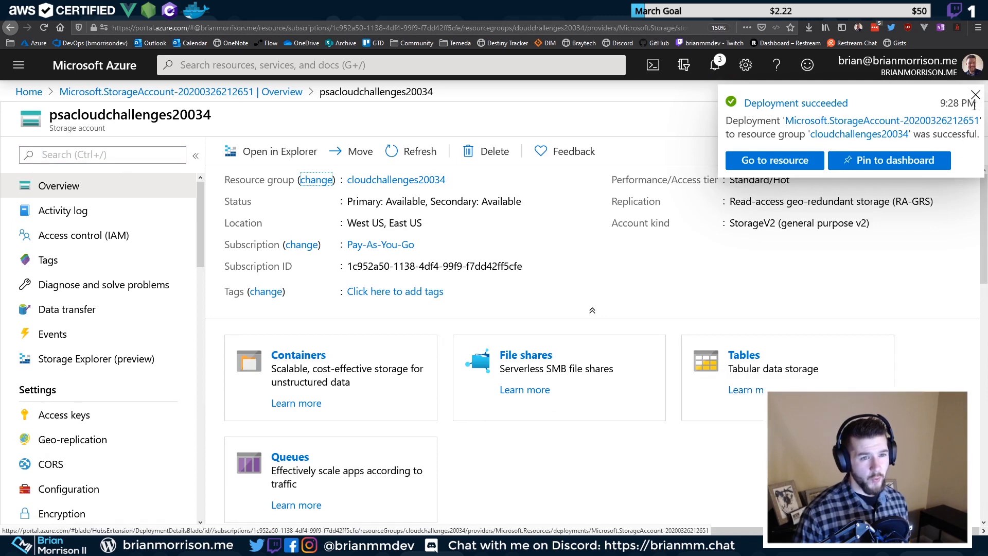
{"action": "scroll", "coordinate": [103, 383], "scroll_direction": "down", "scroll_amount": 5}
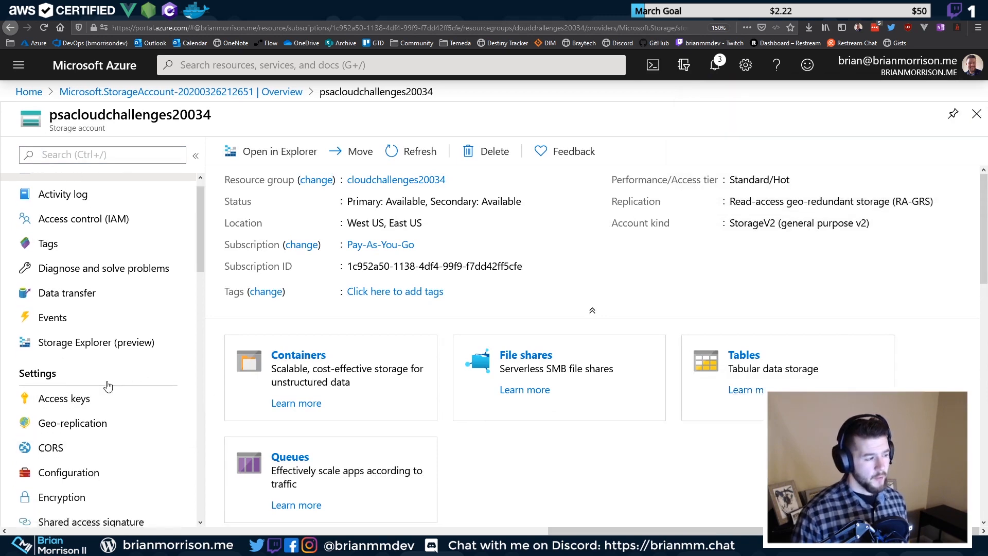
{"action": "scroll", "coordinate": [90, 362], "scroll_direction": "down", "scroll_amount": 1}
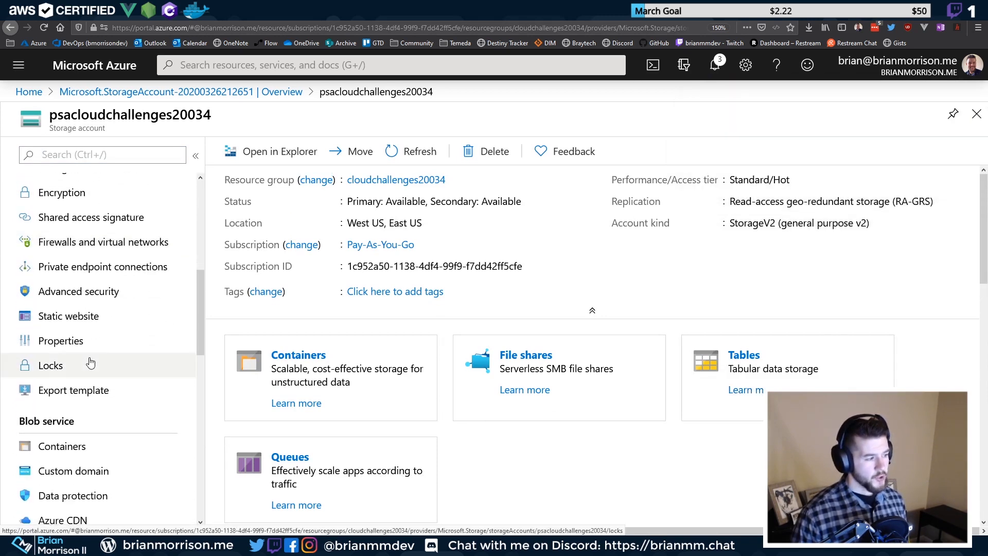
{"action": "left_click", "coordinate": [91, 325]}
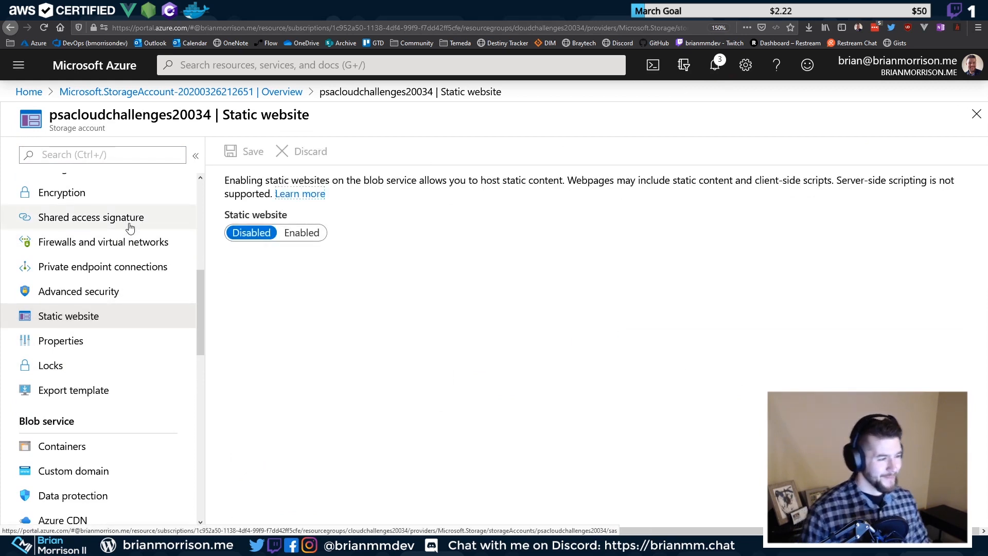
Enable static website hosting with index.html as index and 404.html as error document
{"action": "left_click", "coordinate": [302, 232]}
{"action": "left_click", "coordinate": [337, 276]}
{"action": "type", "text": "index.html"}
{"action": "key", "text": "Tab"}
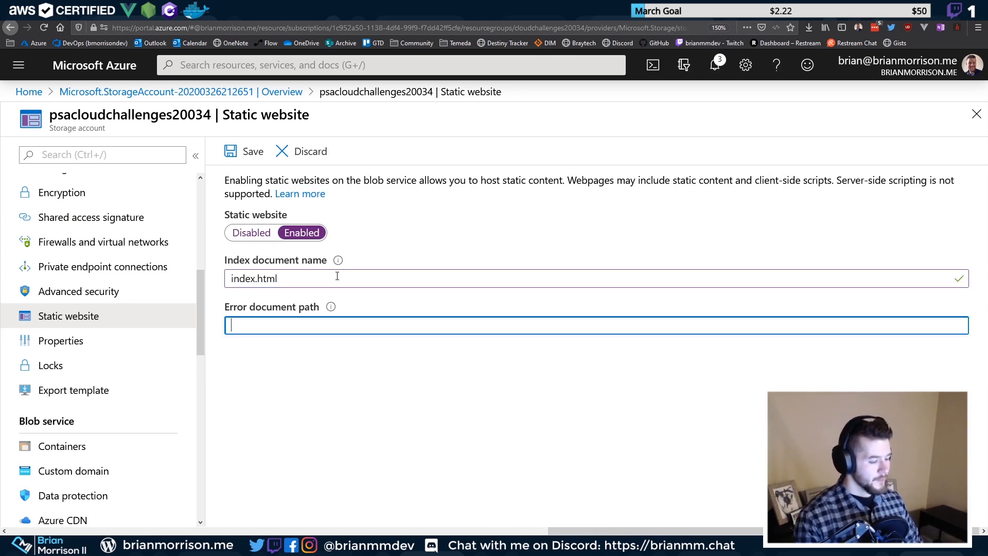
{"action": "type", "text": "404h"}
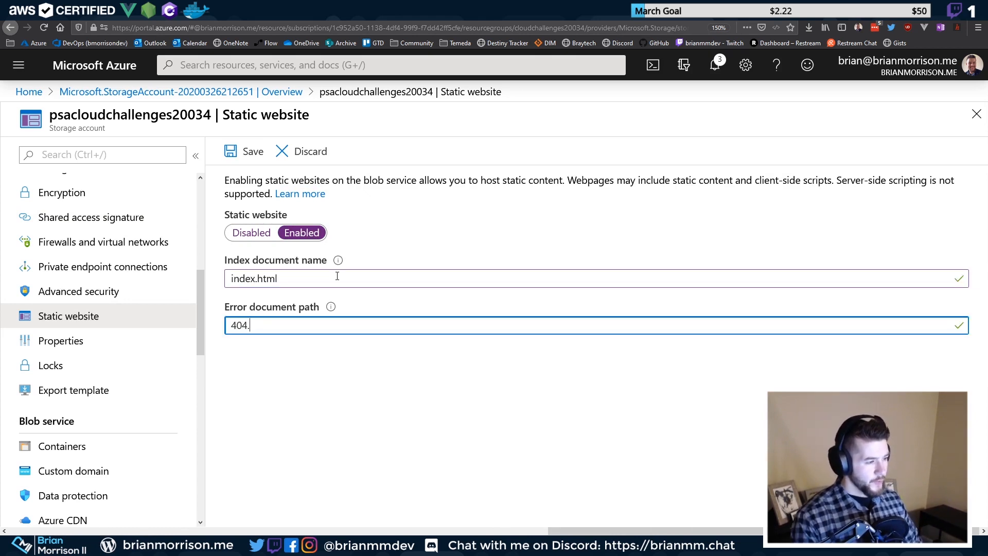
{"action": "left_click", "coordinate": [247, 151]}
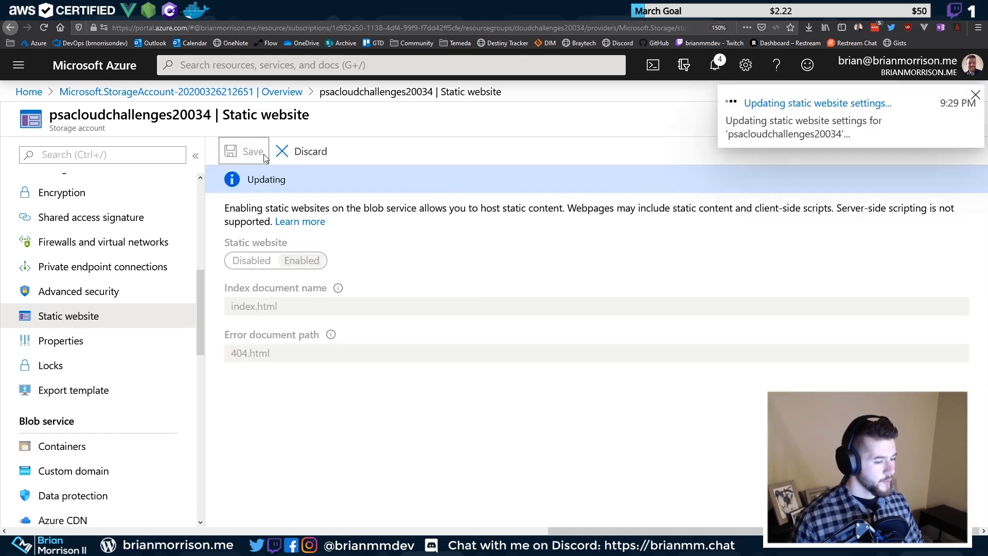
{"action": "left_click", "coordinate": [975, 95]}
{"action": "scroll", "coordinate": [128, 227], "scroll_direction": "up", "scroll_amount": 5}
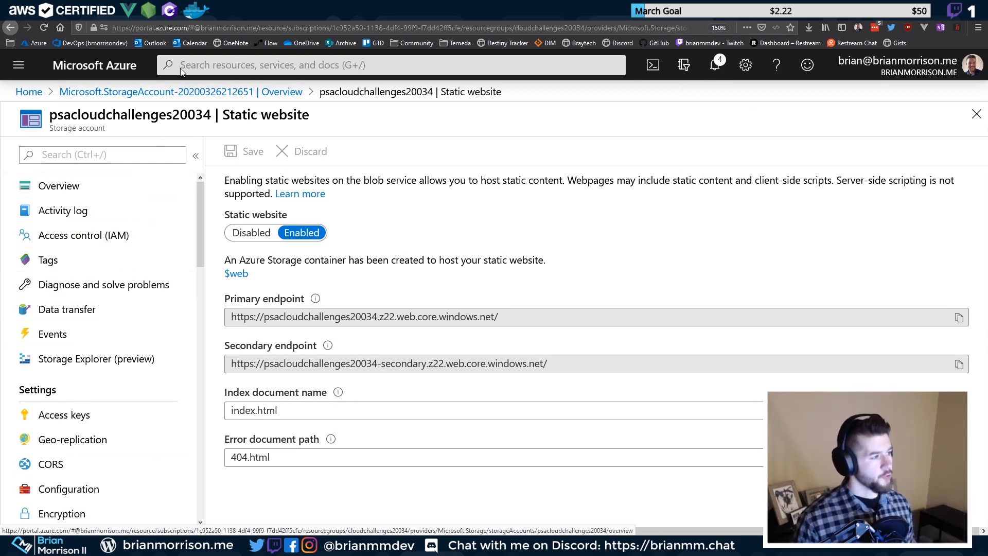
Add an empty-job stage named Production to the CloudChallenge20034 release pipeline
{"action": "left_click", "coordinate": [129, 11]}
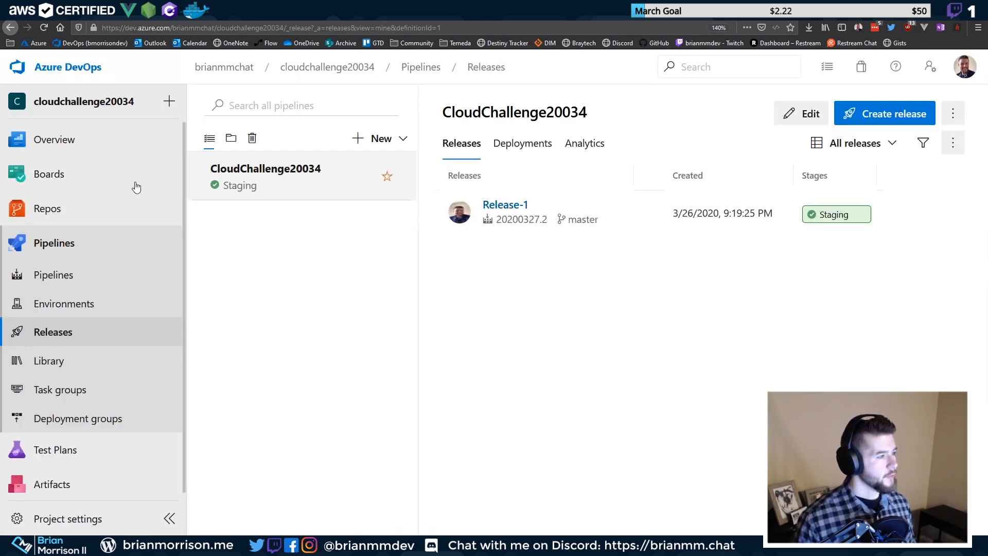
{"action": "left_click", "coordinate": [790, 114]}
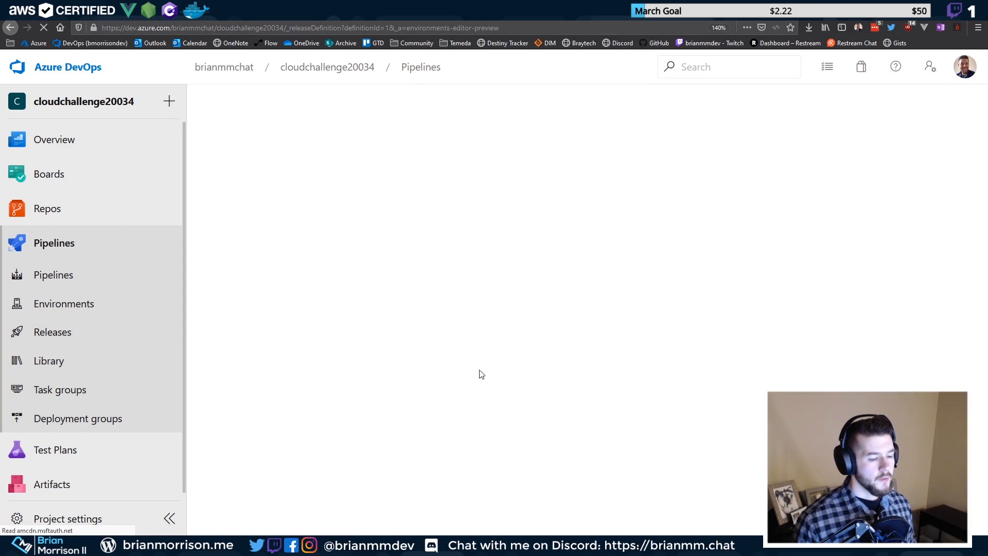
{"action": "left_click", "coordinate": [459, 213]}
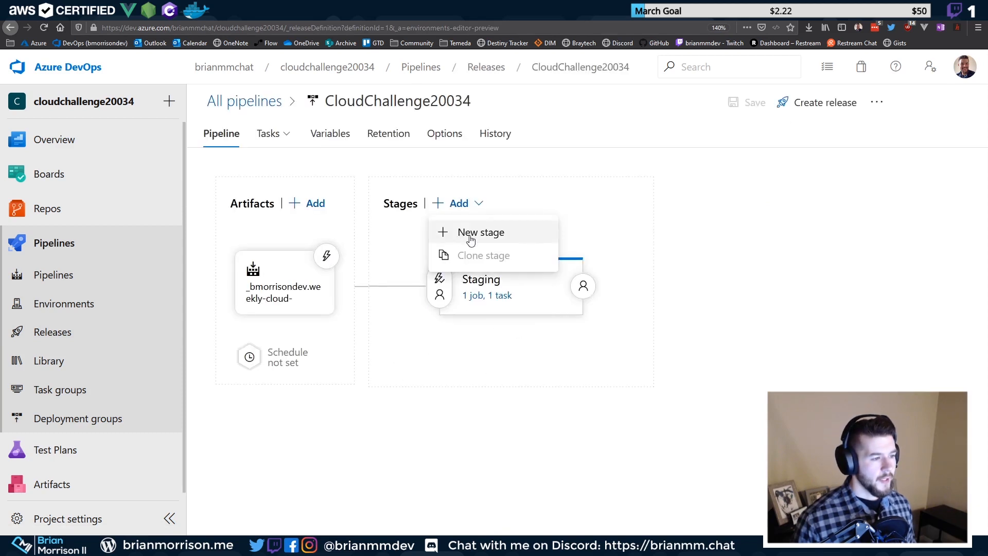
{"action": "left_click", "coordinate": [468, 234]}
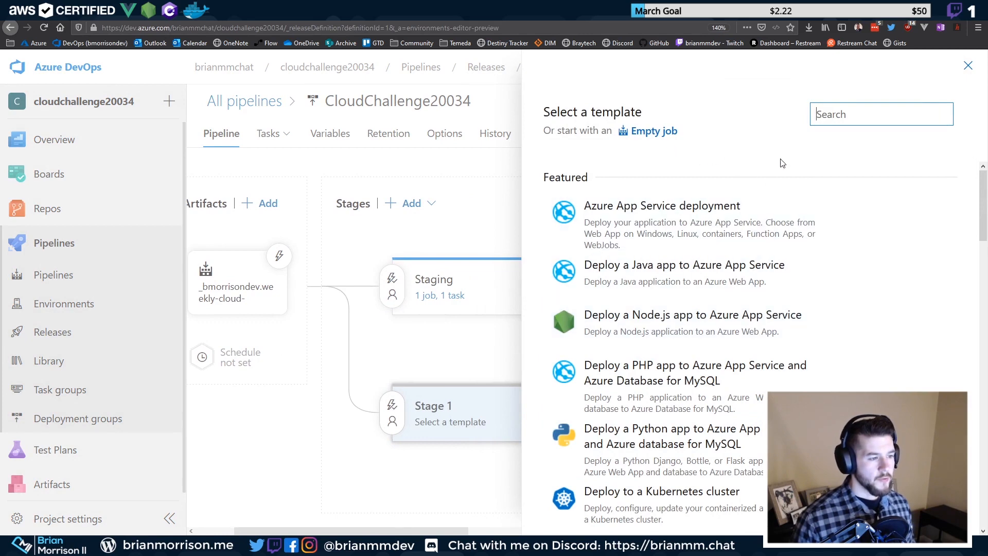
{"action": "left_click", "coordinate": [666, 132]}
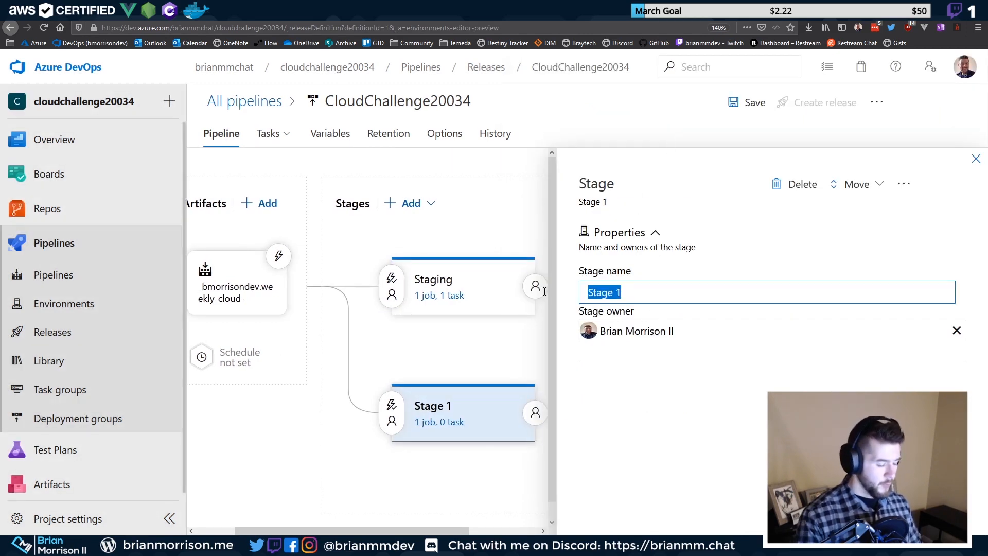
{"action": "type", "text": "Production"}
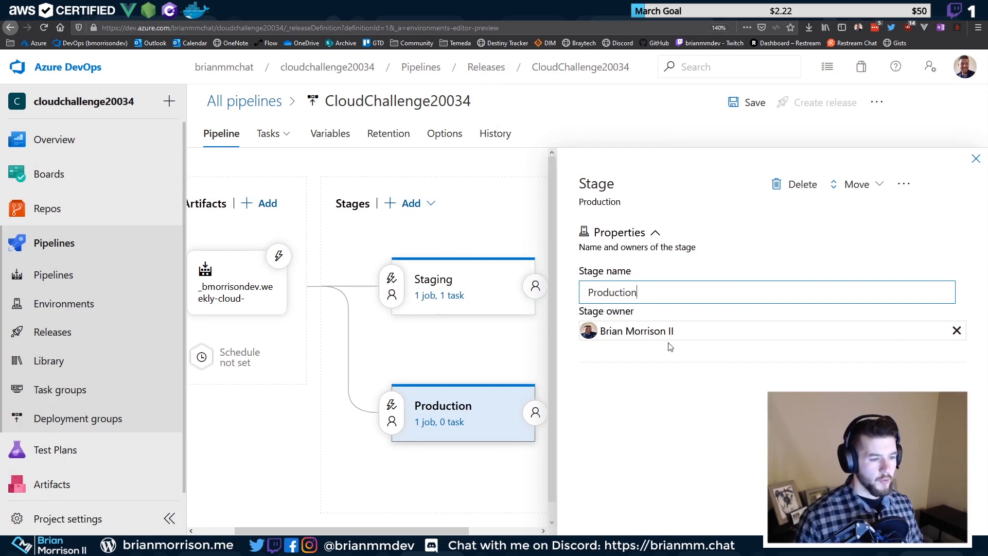
{"action": "left_click", "coordinate": [738, 103]}
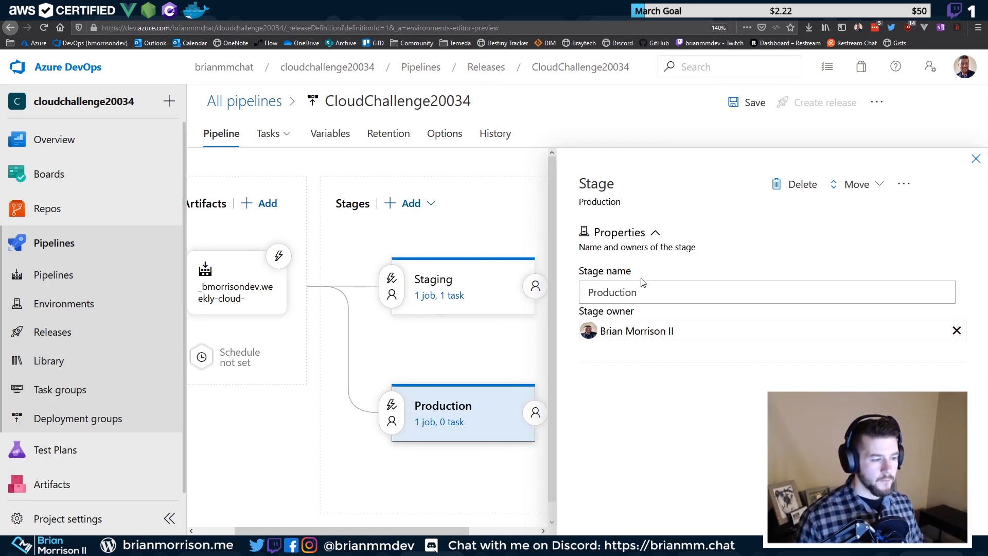
Add an Azure file copy task to the Production stage's agent job
{"action": "left_click", "coordinate": [445, 423]}
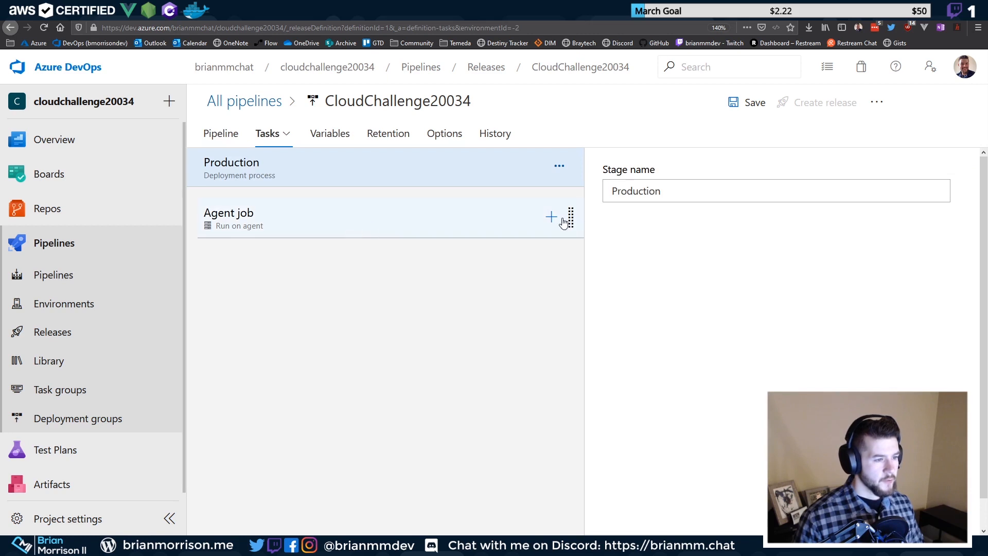
{"action": "left_click", "coordinate": [551, 216]}
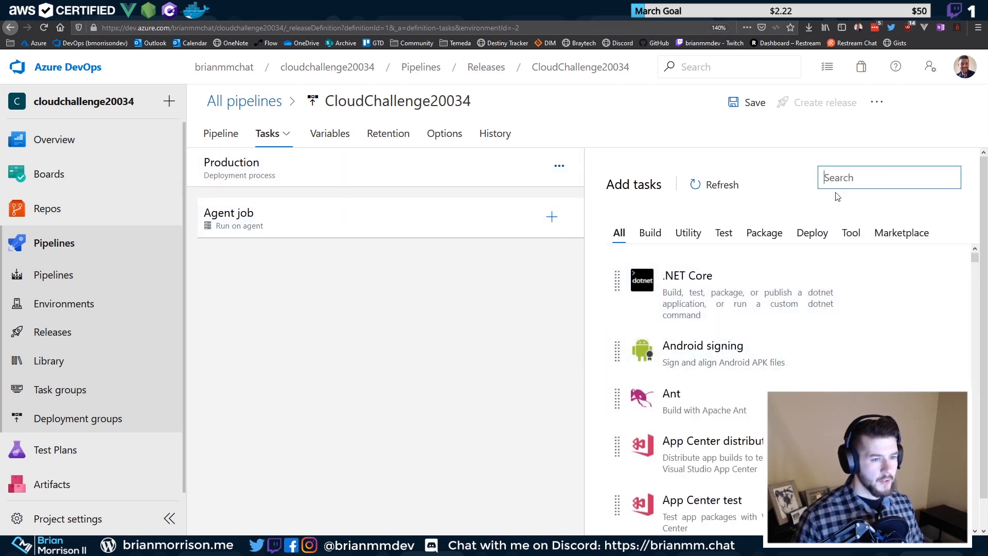
{"action": "type", "text": "storage"}
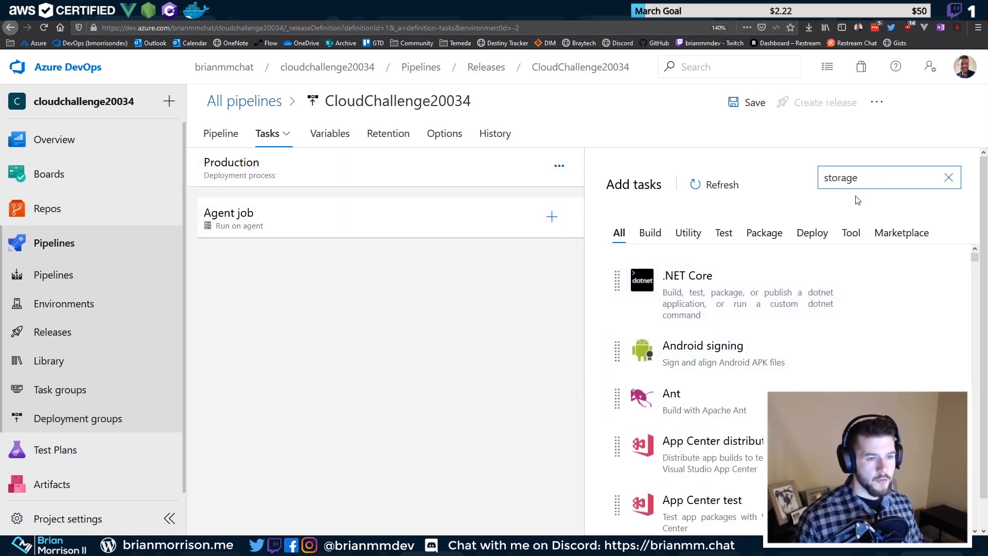
{"action": "left_click", "coordinate": [908, 308]}
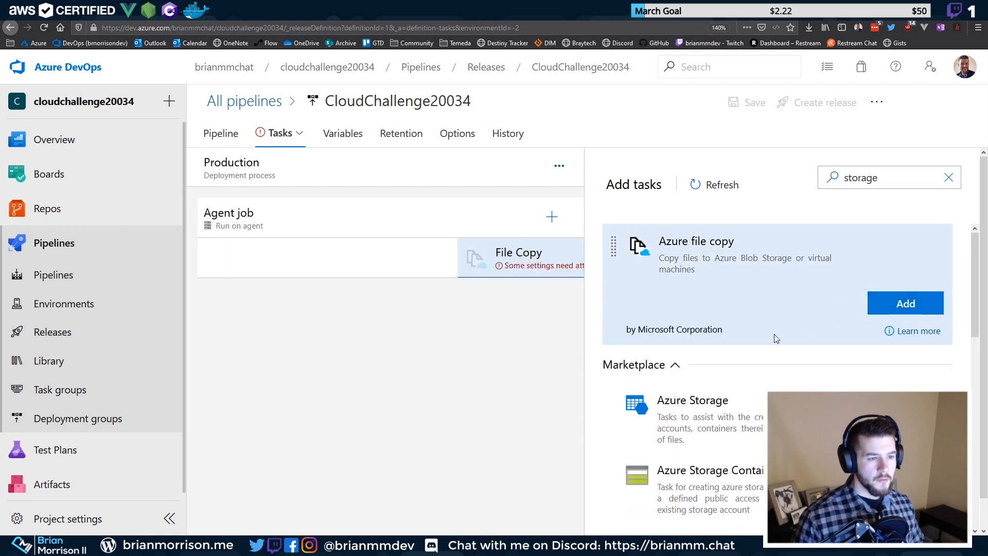
Set the file copy source to the build's drop folder and subscription to Pay-As-You-Go
{"action": "left_click", "coordinate": [399, 268]}
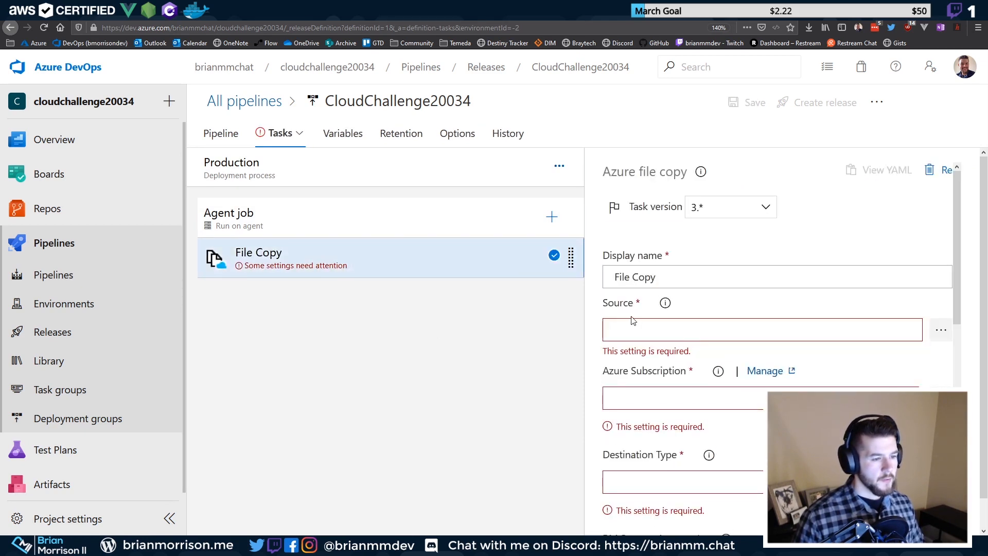
{"action": "left_click", "coordinate": [940, 330]}
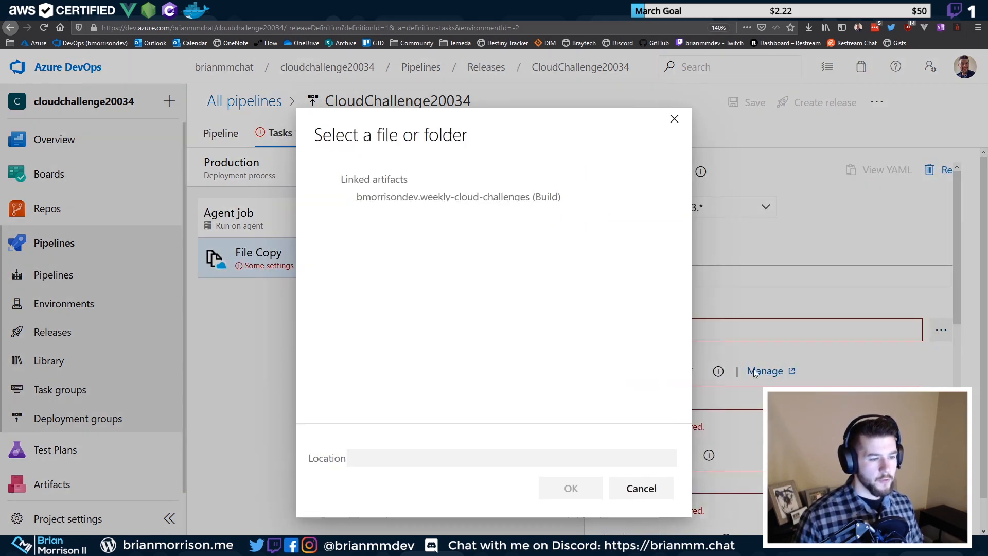
{"action": "left_click", "coordinate": [355, 196]}
{"action": "left_click", "coordinate": [358, 214]}
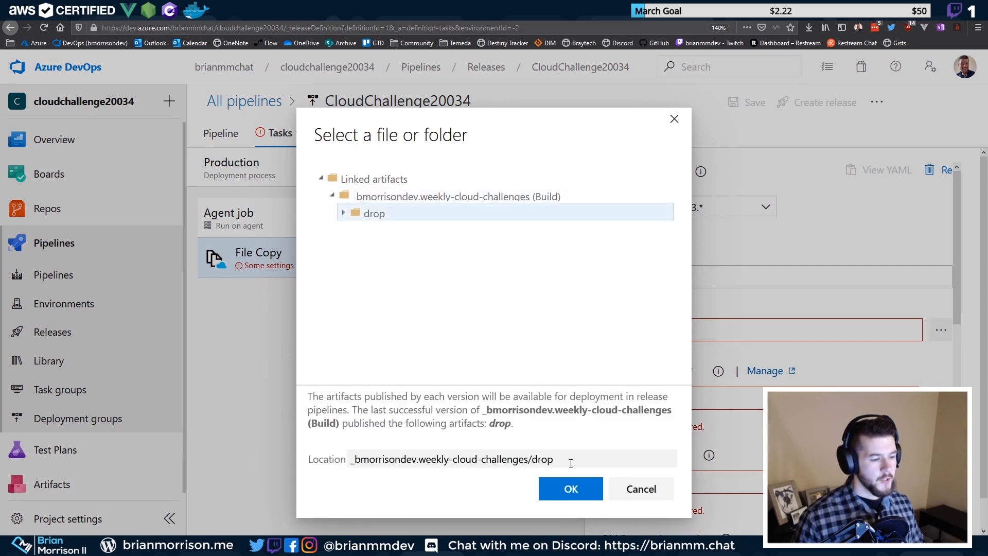
{"action": "left_click", "coordinate": [570, 488]}
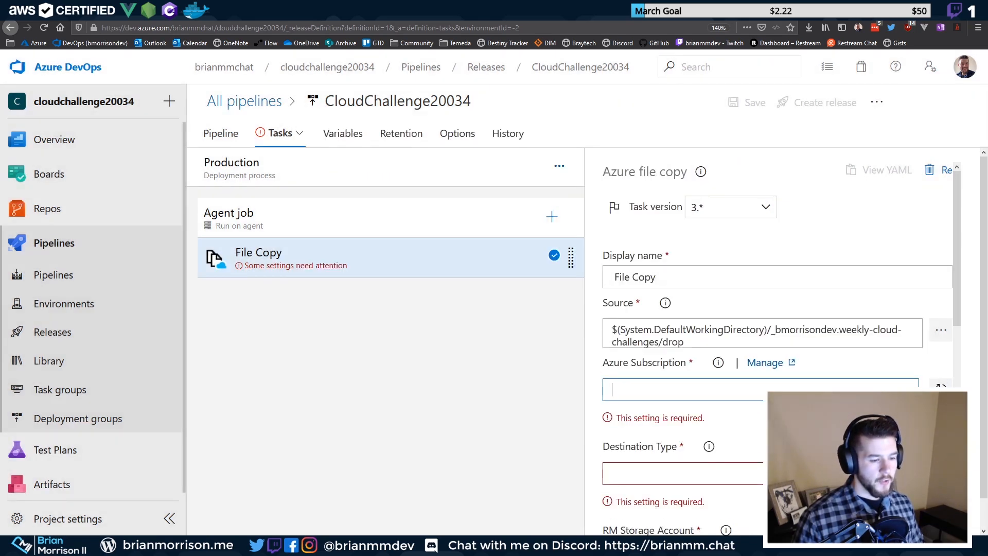
{"action": "left_click", "coordinate": [669, 439]}
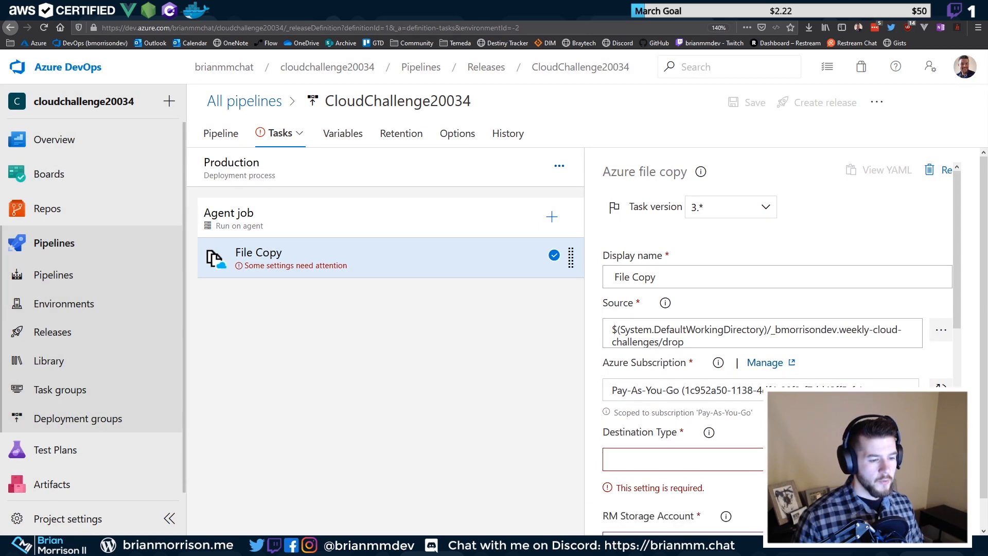
{"action": "scroll", "coordinate": [689, 335], "scroll_direction": "down", "scroll_amount": 4}
{"action": "scroll", "coordinate": [689, 334], "scroll_direction": "up", "scroll_amount": 2}
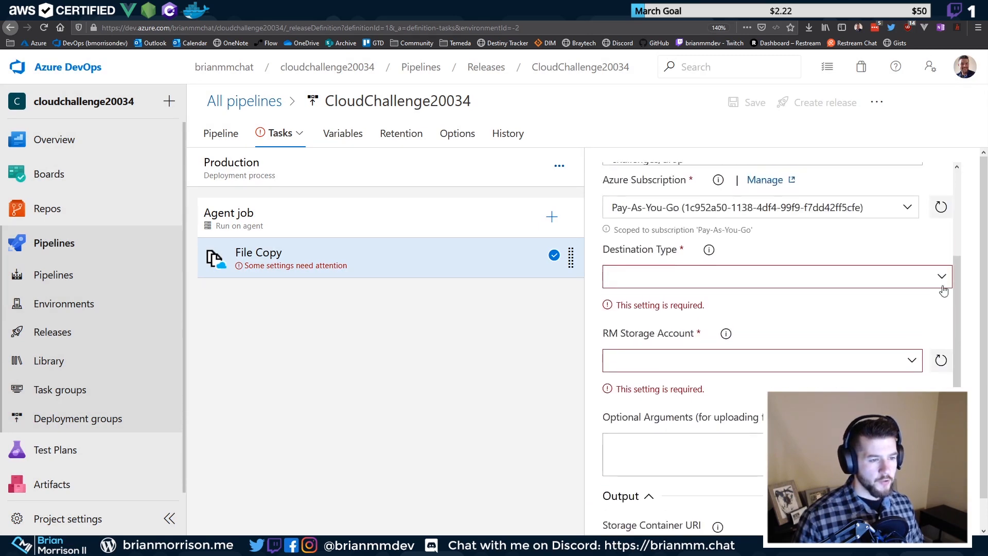
Target Azure Blob container $web in storage account psacloudchallenges20034
{"action": "left_click", "coordinate": [689, 298]}
{"action": "left_click", "coordinate": [669, 321]}
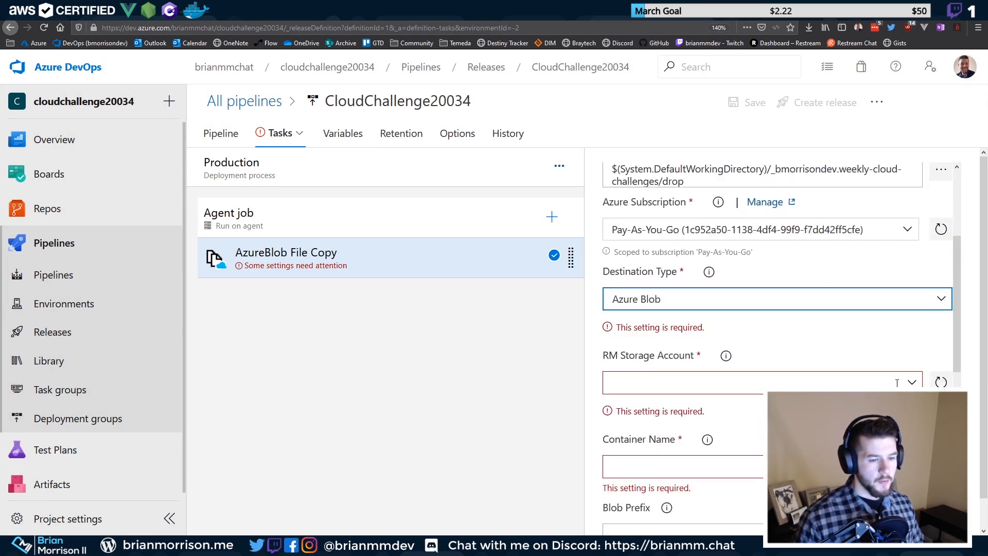
{"action": "left_click", "coordinate": [913, 359]}
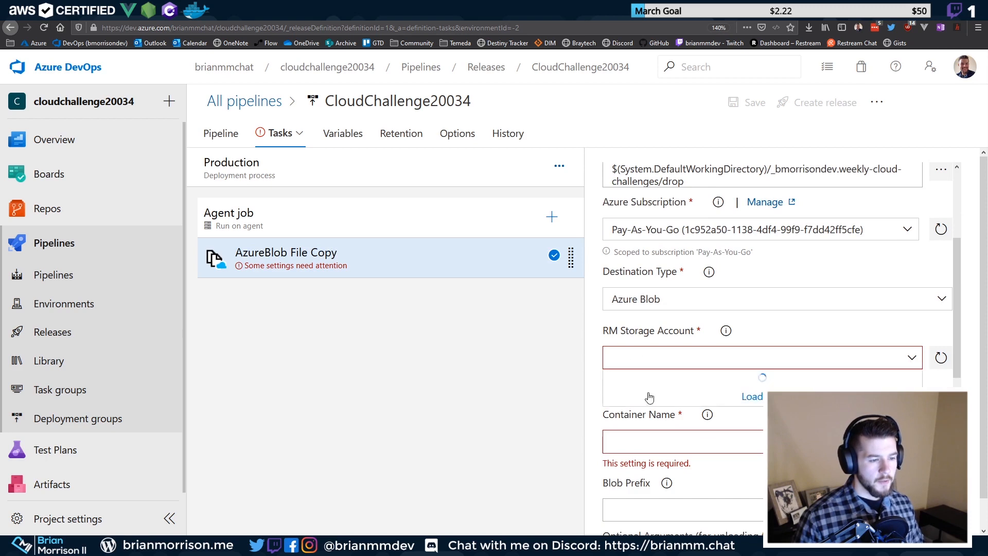
{"action": "left_click", "coordinate": [676, 401]}
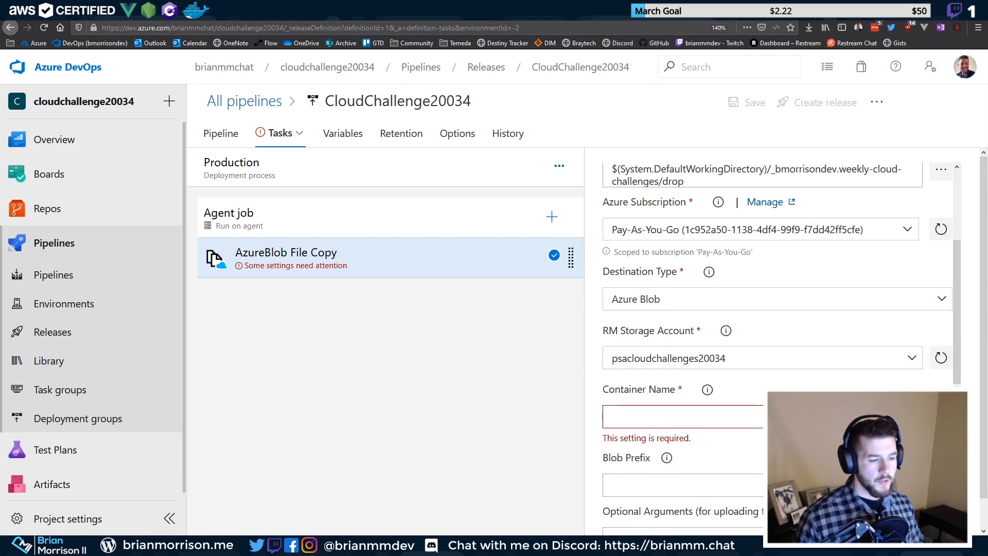
{"action": "scroll", "coordinate": [710, 309], "scroll_direction": "down", "scroll_amount": 3}
{"action": "left_click", "coordinate": [710, 265]}
{"action": "type", "text": "$web"}
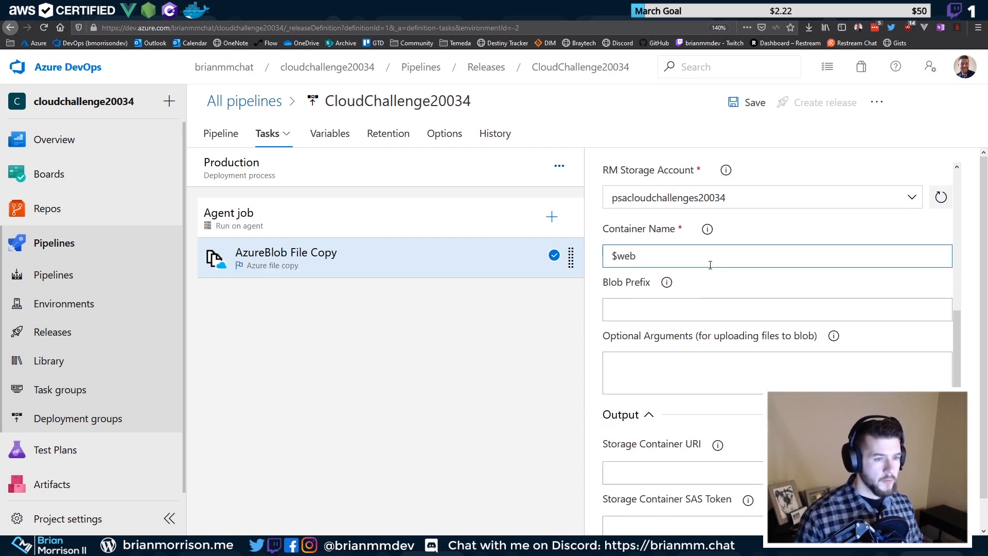
Save the release pipeline with the configured copy task
{"action": "left_click", "coordinate": [746, 102]}
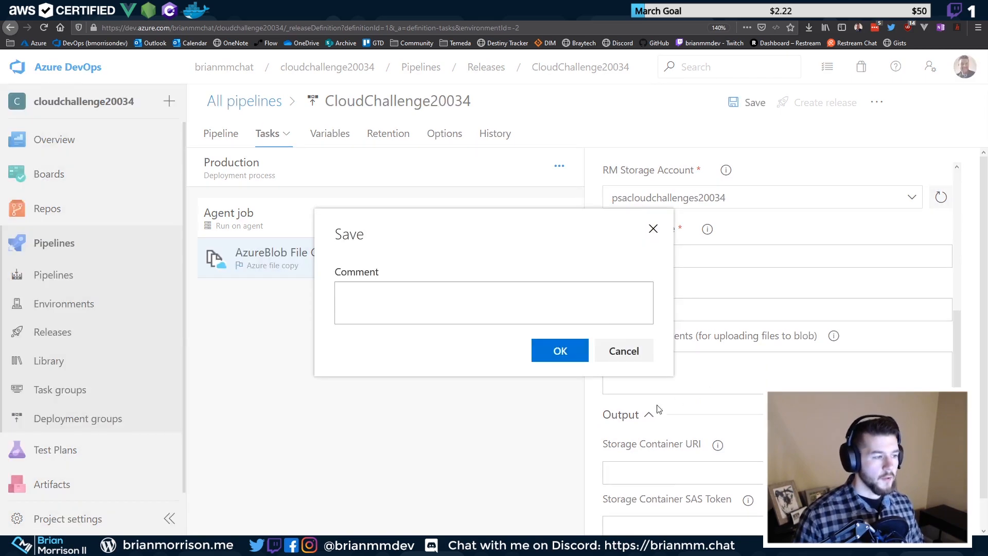
{"action": "left_click", "coordinate": [564, 350]}
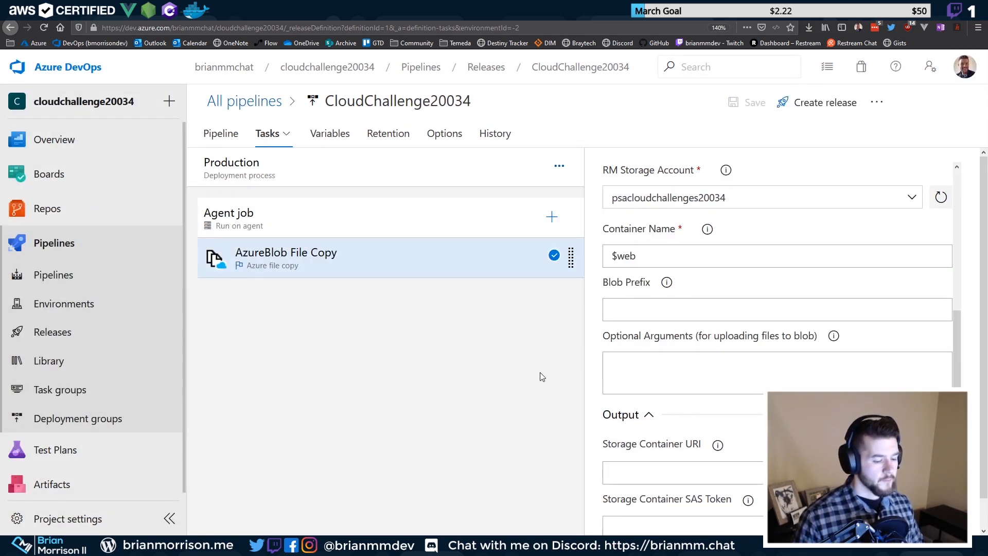
{"action": "scroll", "coordinate": [825, 360], "scroll_direction": "down", "scroll_amount": 3}
{"action": "scroll", "coordinate": [809, 291], "scroll_direction": "up", "scroll_amount": 6}
{"action": "scroll", "coordinate": [808, 291], "scroll_direction": "up", "scroll_amount": 3}
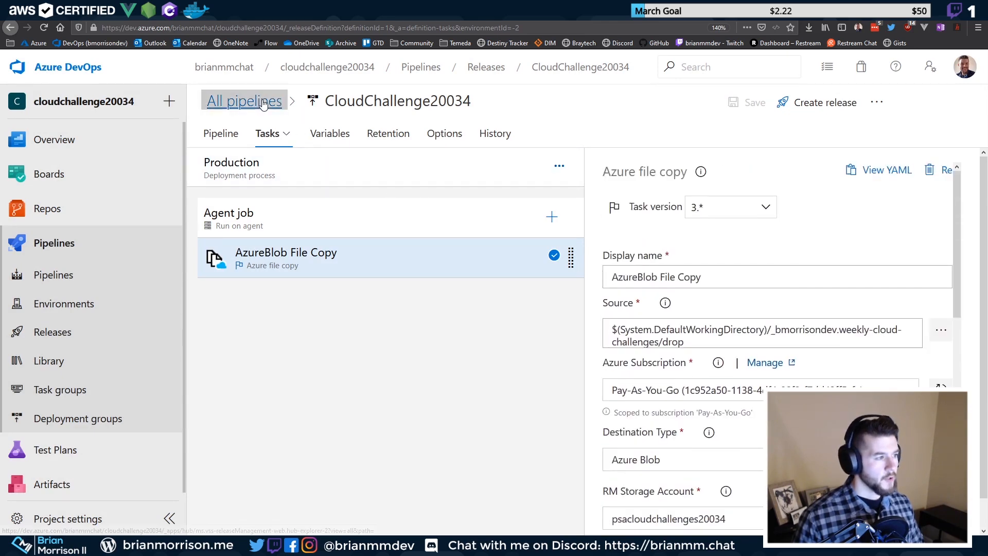
Reopen CloudChallenge20034 for editing and set Production's pre-deployment trigger to Manual only
{"action": "left_click", "coordinate": [244, 100]}
{"action": "left_click", "coordinate": [287, 218]}
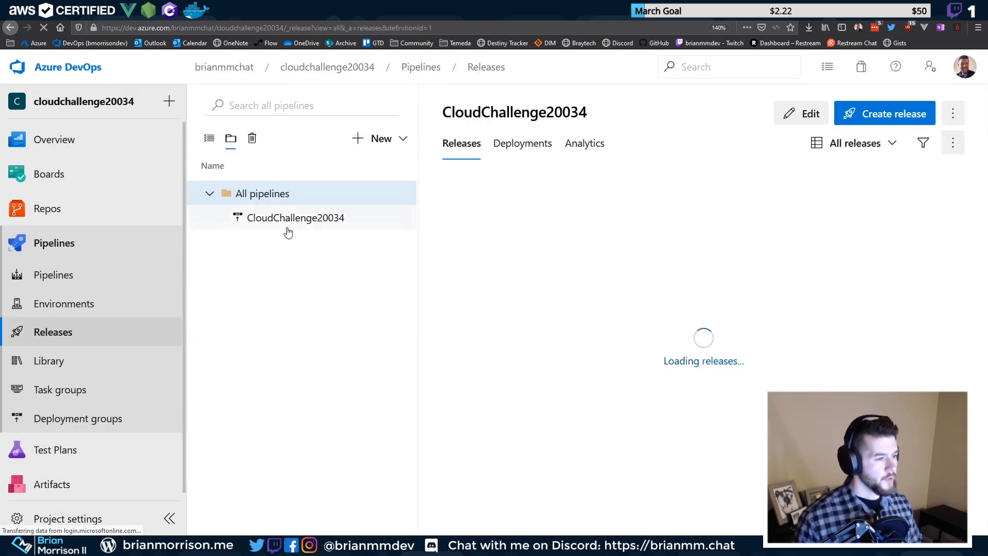
{"action": "left_click", "coordinate": [806, 113]}
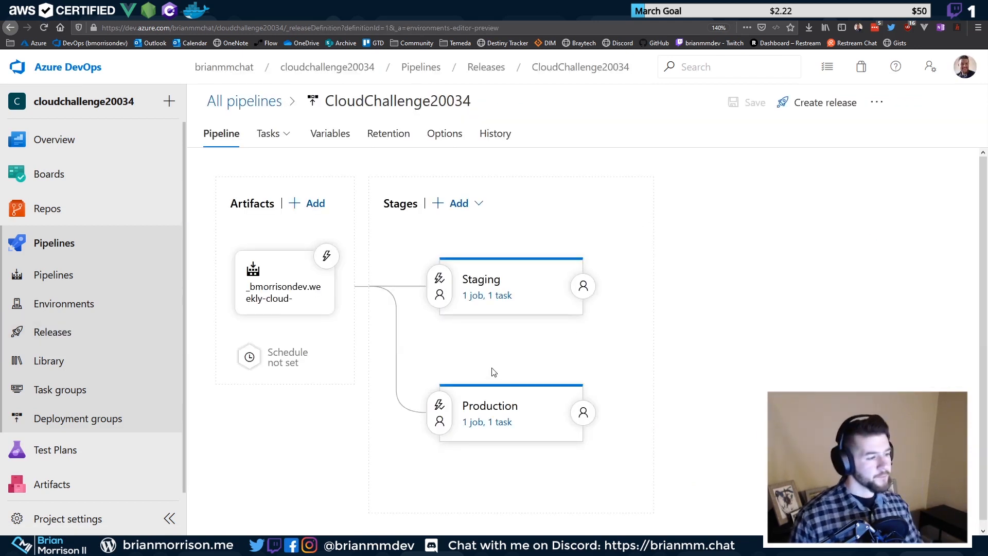
{"action": "left_click", "coordinate": [440, 412]}
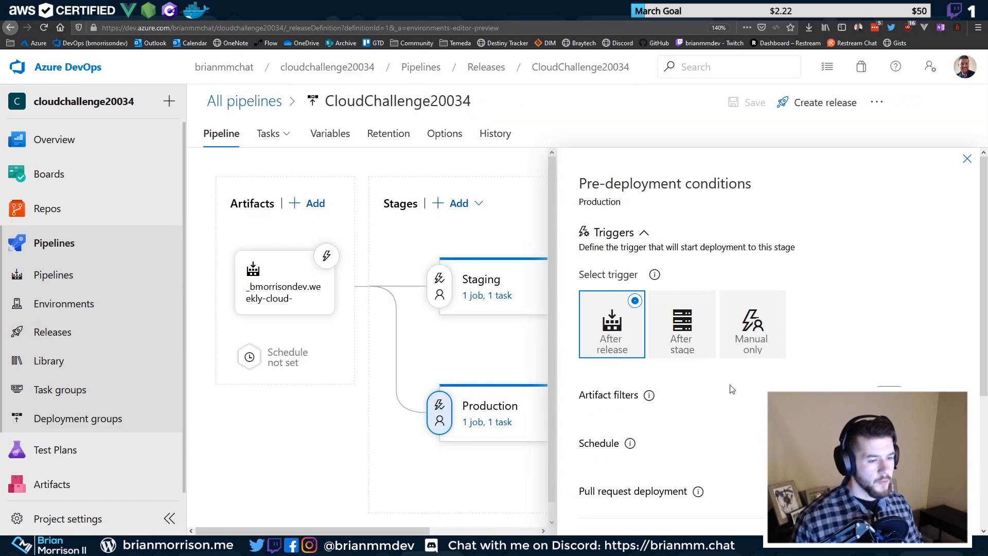
{"action": "left_click", "coordinate": [743, 333]}
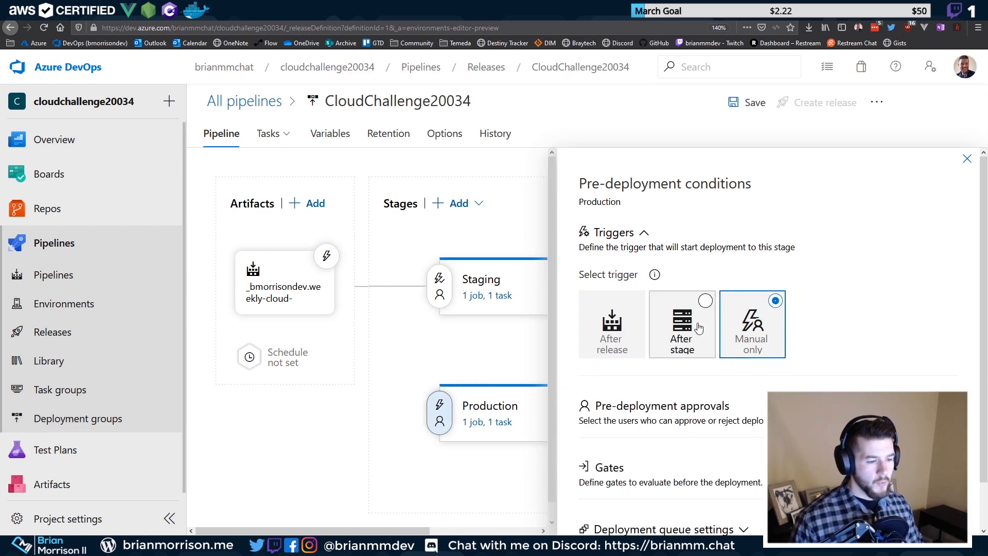
{"action": "scroll", "coordinate": [699, 327], "scroll_direction": "down", "scroll_amount": 1}
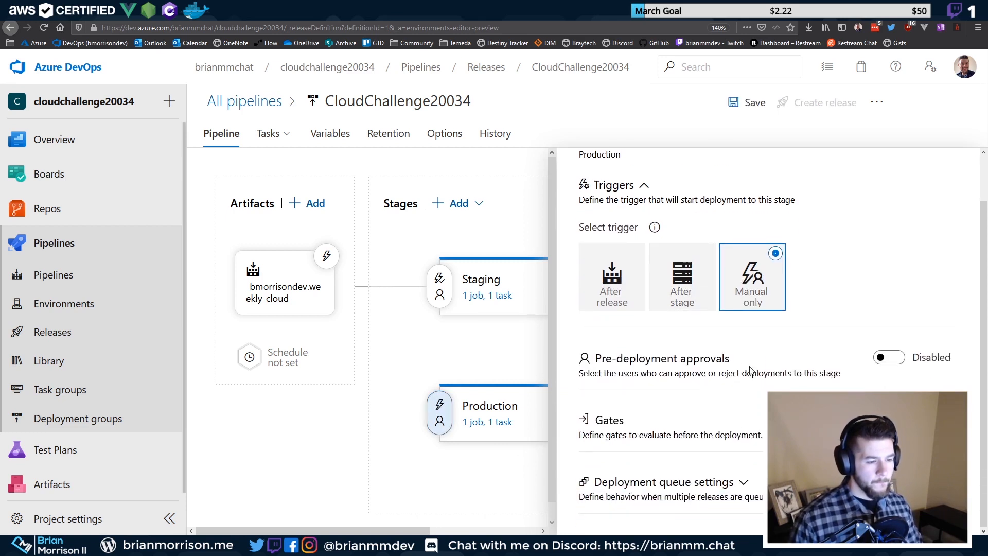
{"action": "scroll", "coordinate": [818, 315], "scroll_direction": "up", "scroll_amount": 1}
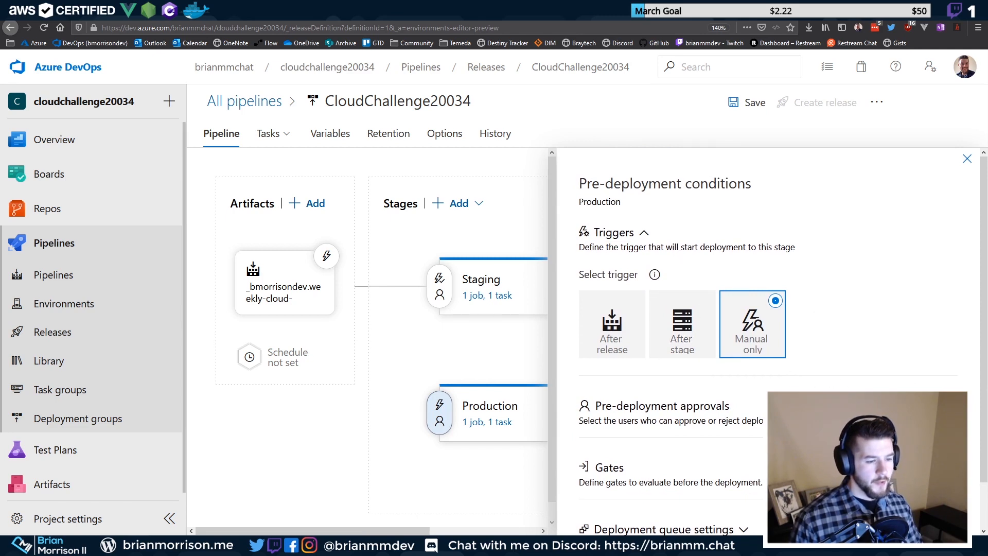
Try approvals with the owner's e-mail and an after-stage trigger, then revert to Manual only
{"action": "left_click", "coordinate": [740, 418]}
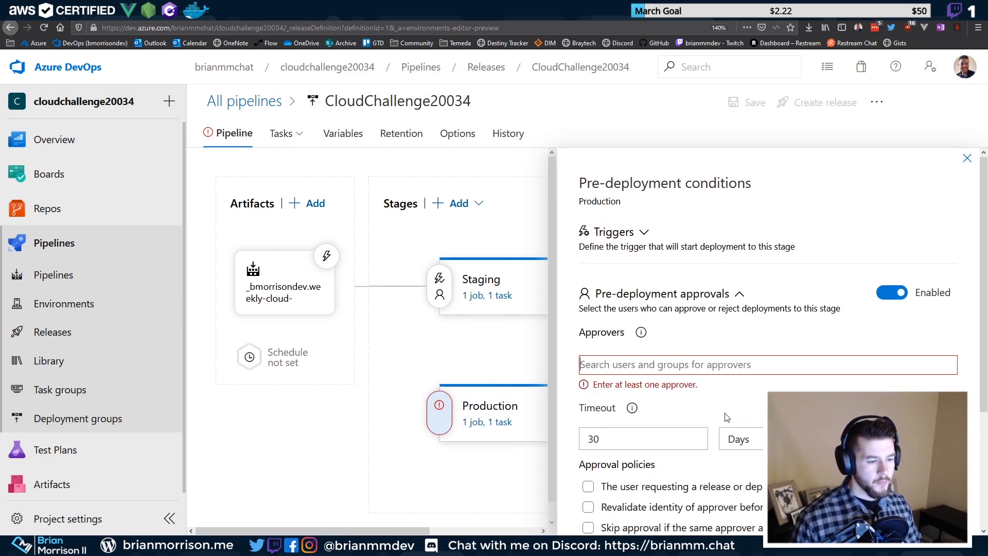
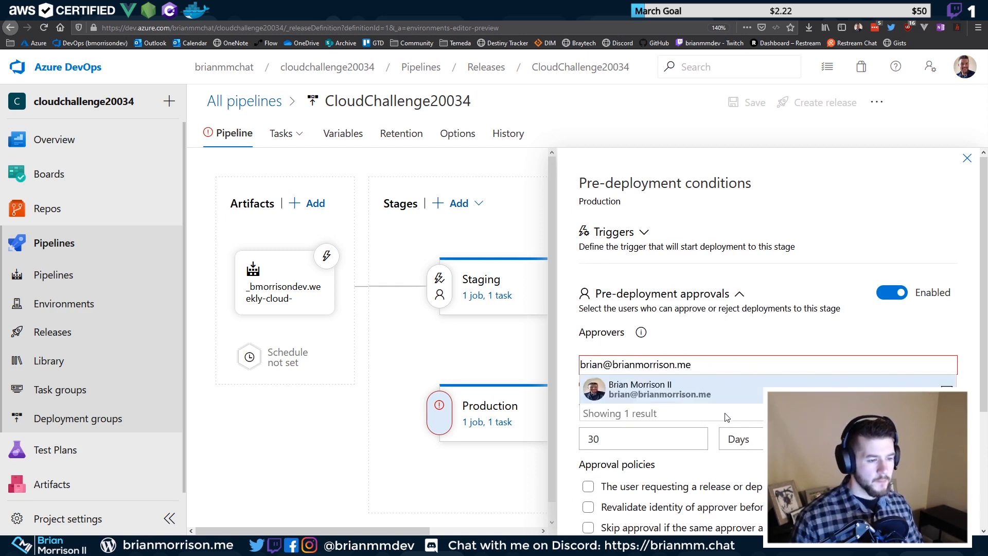
{"action": "left_click", "coordinate": [720, 397]}
{"action": "left_click", "coordinate": [888, 293]}
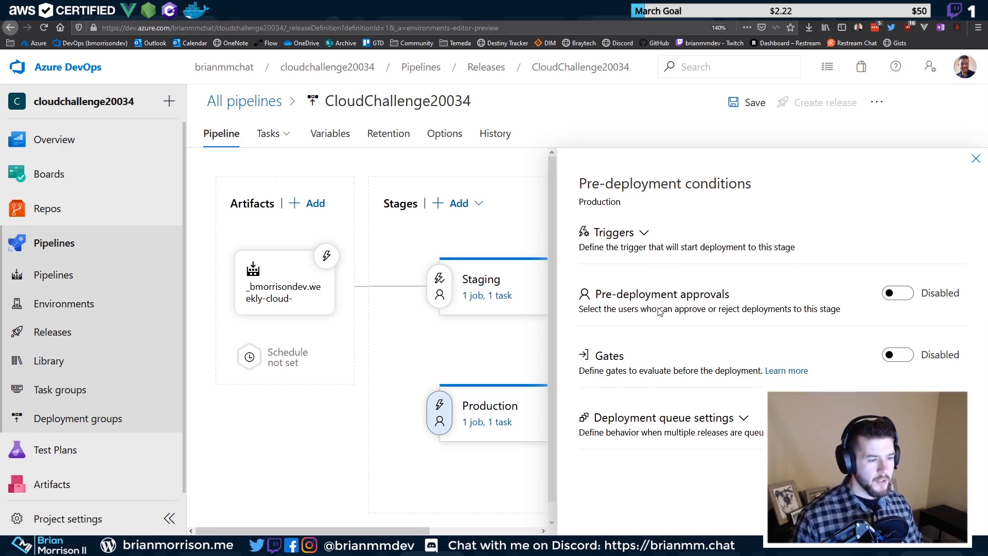
{"action": "left_click", "coordinate": [636, 234]}
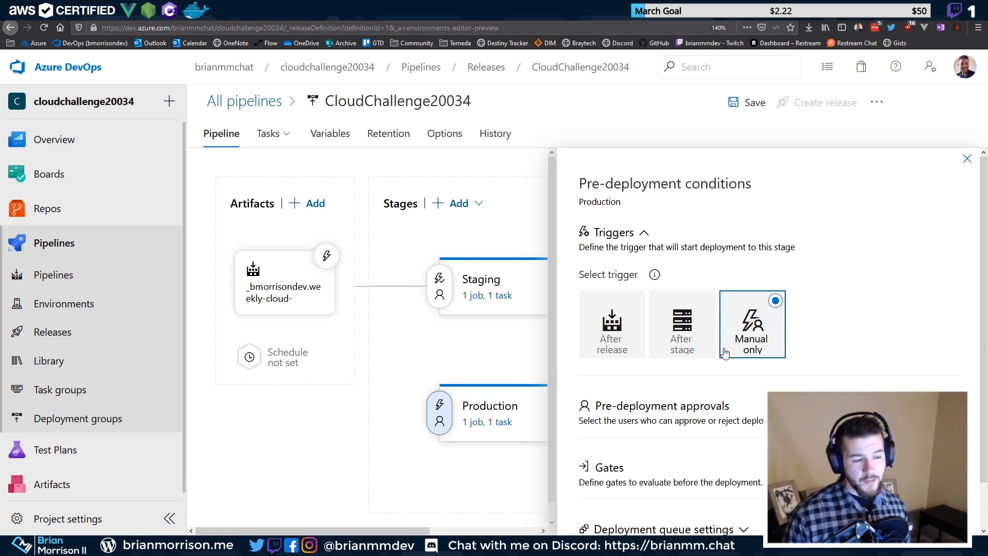
{"action": "left_click", "coordinate": [694, 341]}
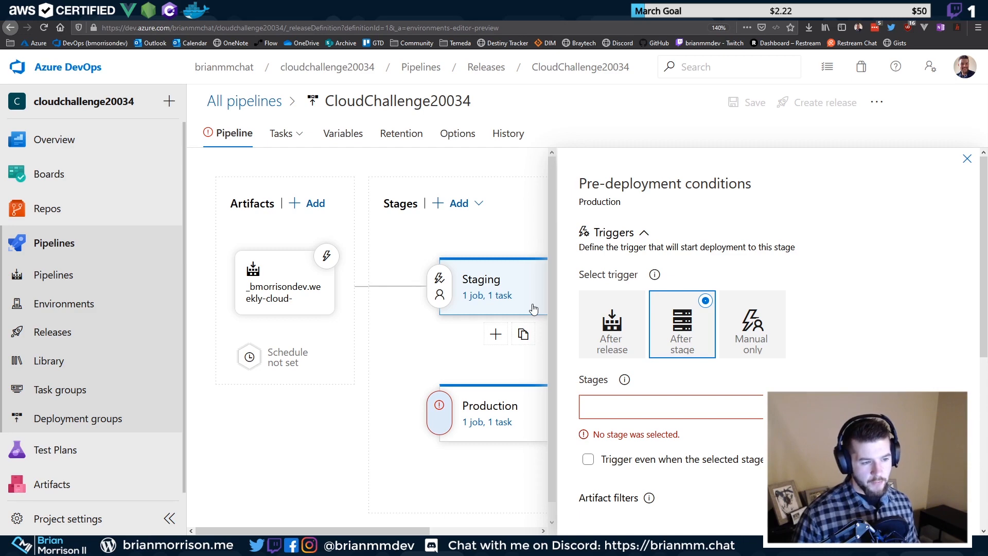
{"action": "scroll", "coordinate": [752, 365], "scroll_direction": "down", "scroll_amount": 5}
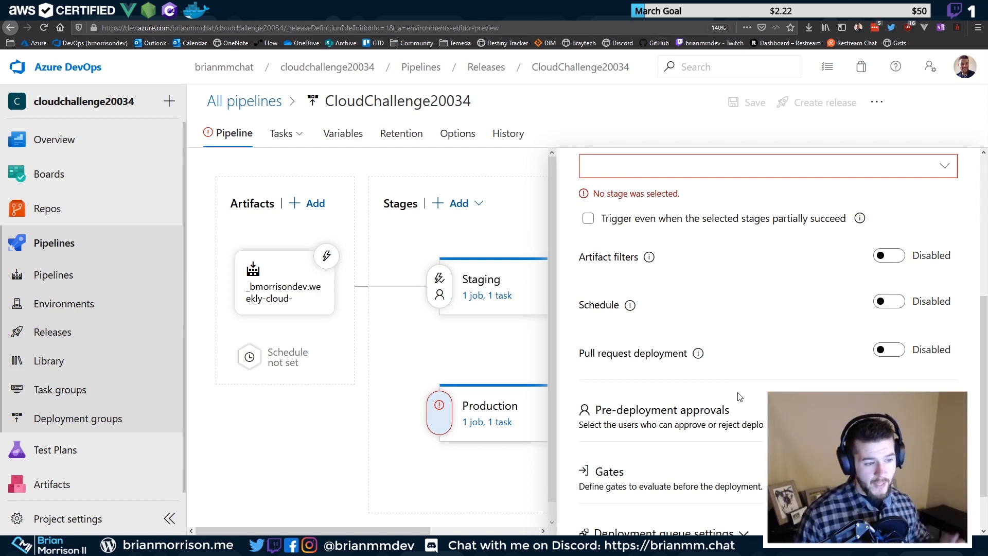
{"action": "scroll", "coordinate": [739, 394], "scroll_direction": "up", "scroll_amount": 5}
{"action": "left_click", "coordinate": [767, 327]}
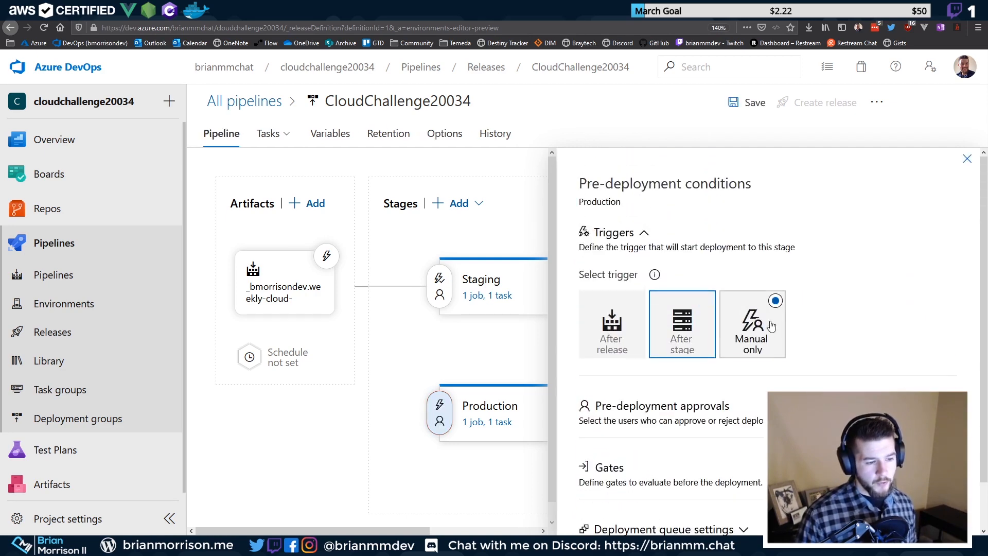
Review deployment gates and queue settings without keeping them, then save the pipeline
{"action": "scroll", "coordinate": [763, 356], "scroll_direction": "down", "scroll_amount": 1}
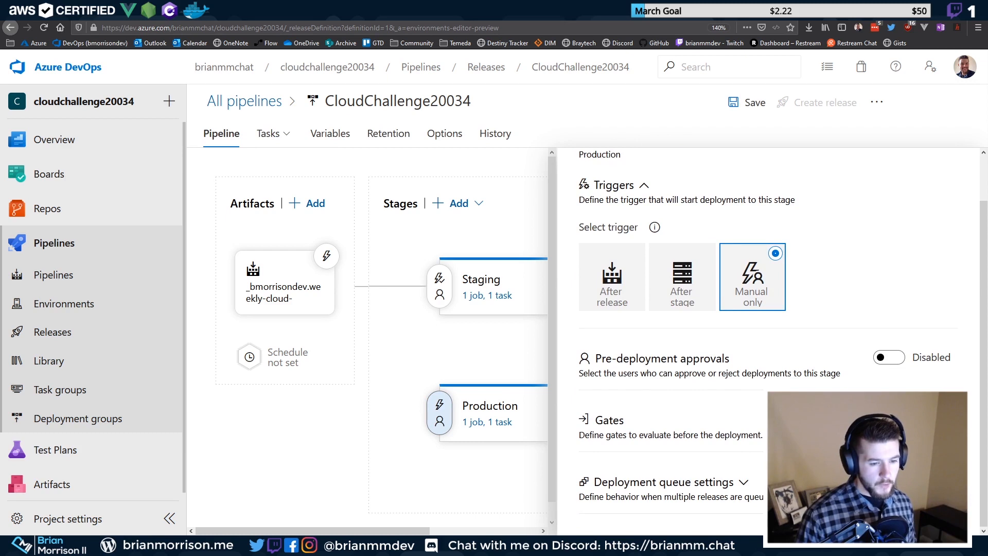
{"action": "left_click", "coordinate": [889, 419]}
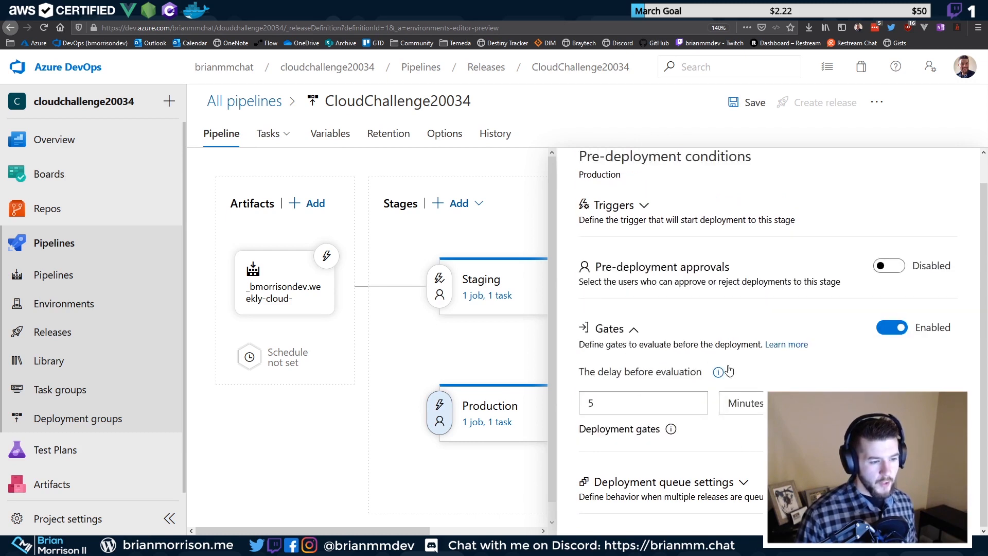
{"action": "left_click", "coordinate": [894, 328]}
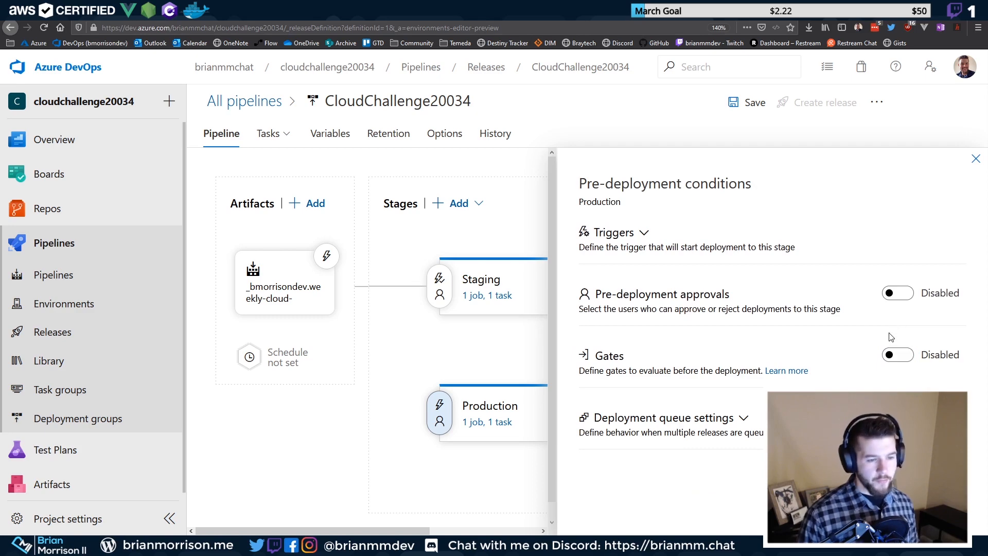
{"action": "left_click", "coordinate": [710, 415]}
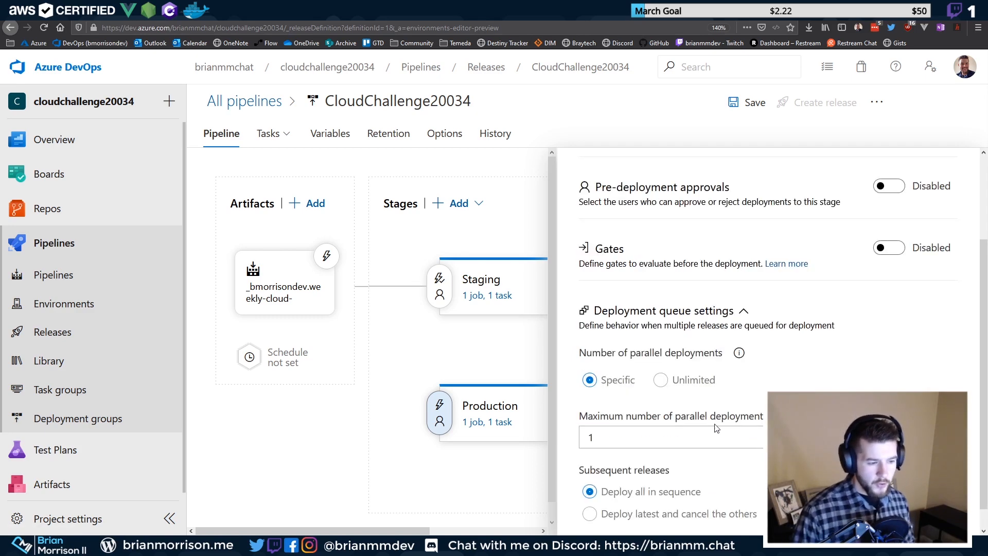
{"action": "left_click", "coordinate": [735, 316]}
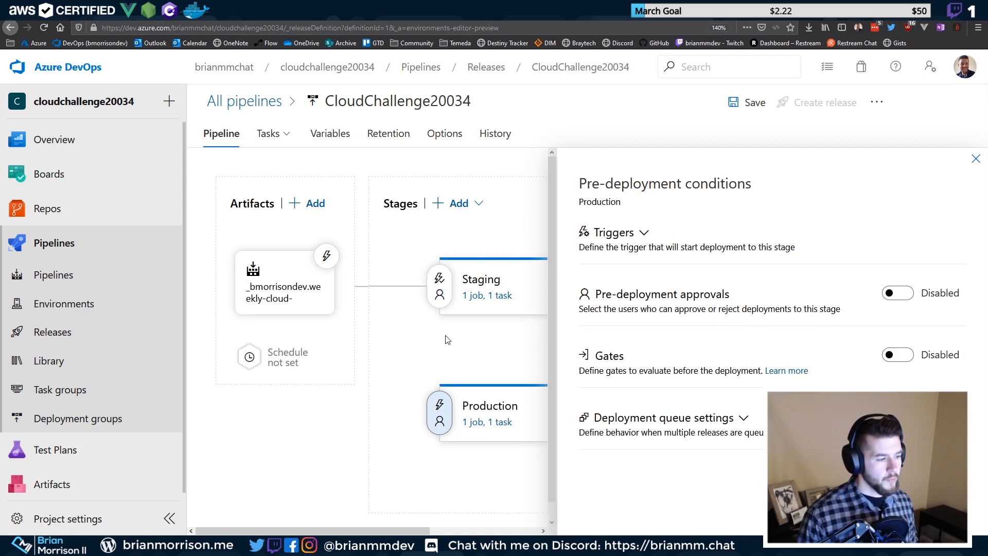
{"action": "left_click", "coordinate": [741, 103]}
{"action": "left_click", "coordinate": [564, 360]}
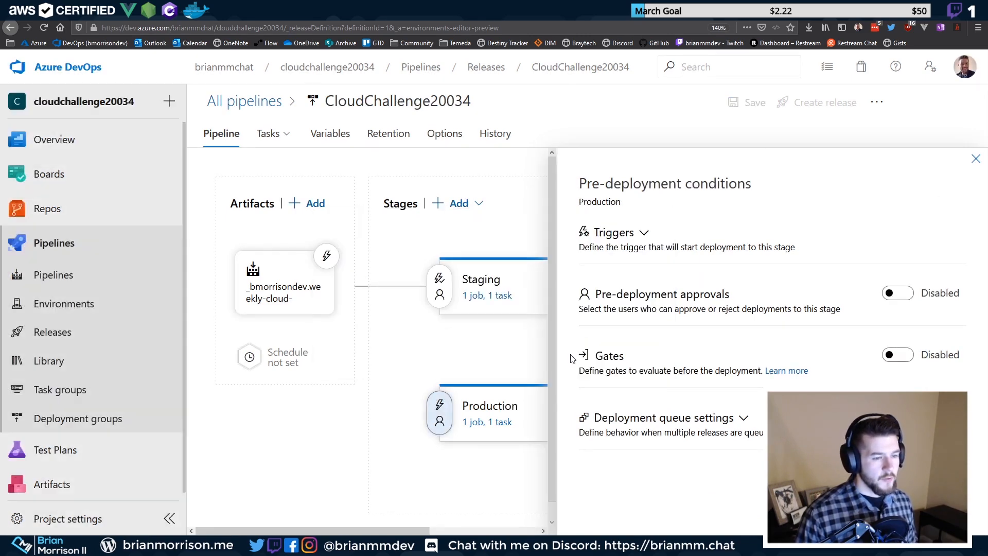
{"action": "left_click", "coordinate": [976, 159]}
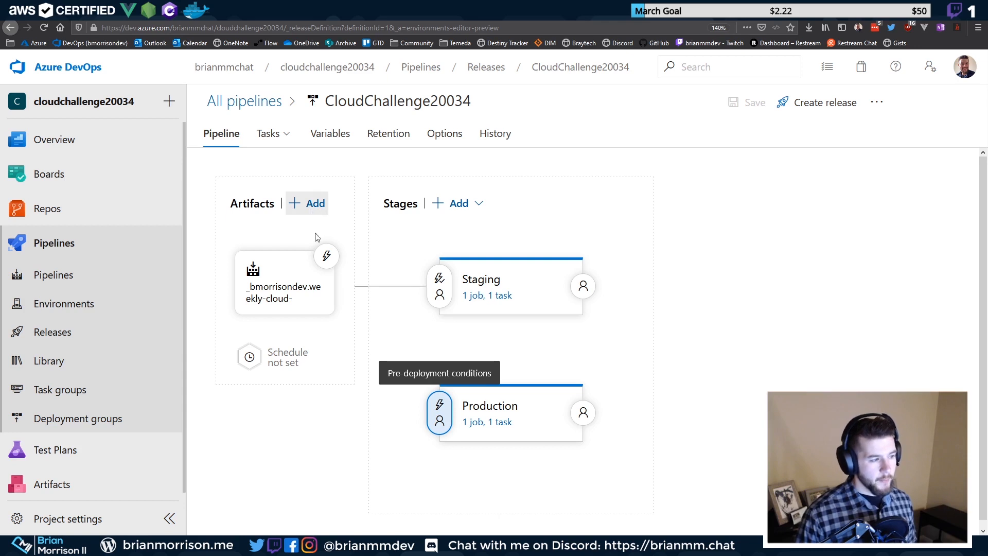
Enable the artifact's continuous deployment trigger with an Include filter for the master branch
{"action": "left_click", "coordinate": [326, 256]}
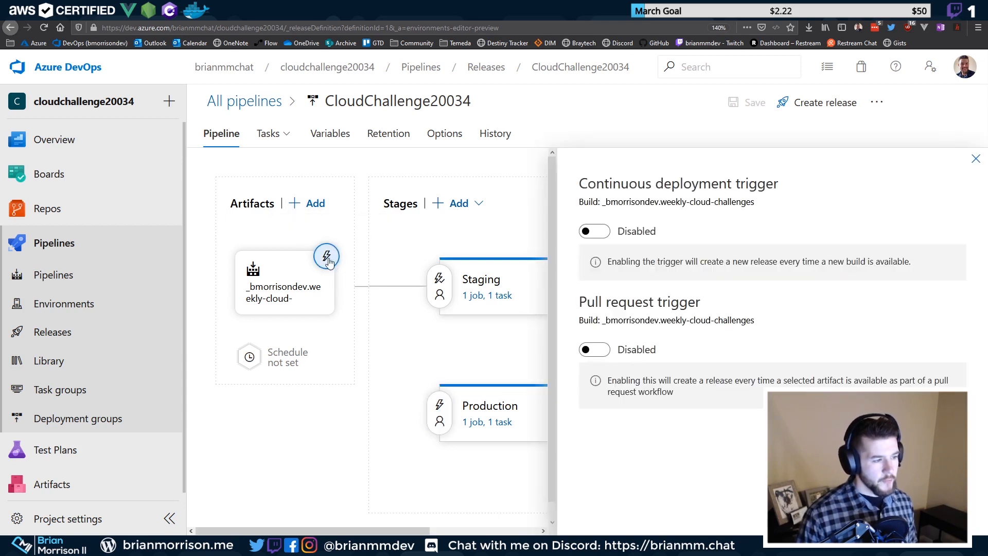
{"action": "left_click", "coordinate": [604, 239]}
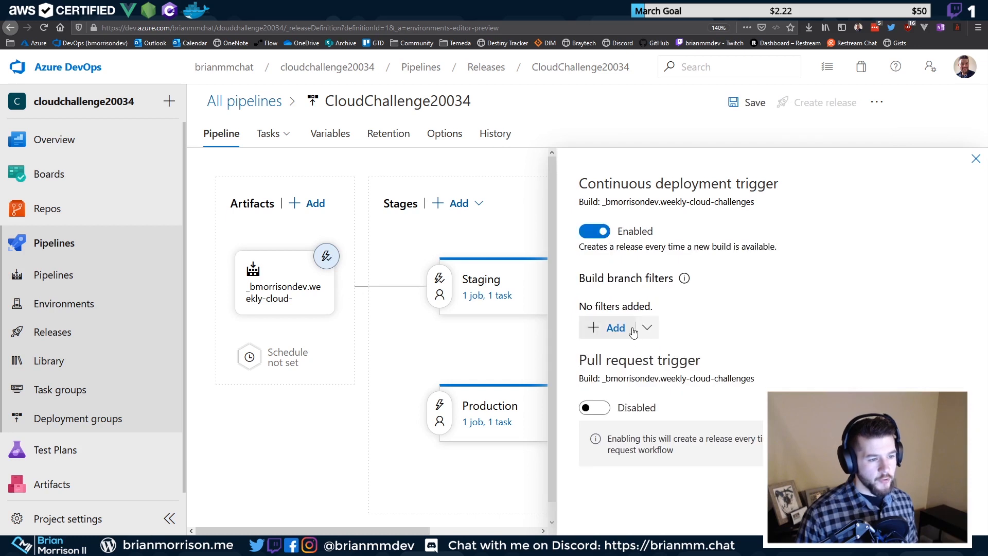
{"action": "left_click", "coordinate": [616, 328]}
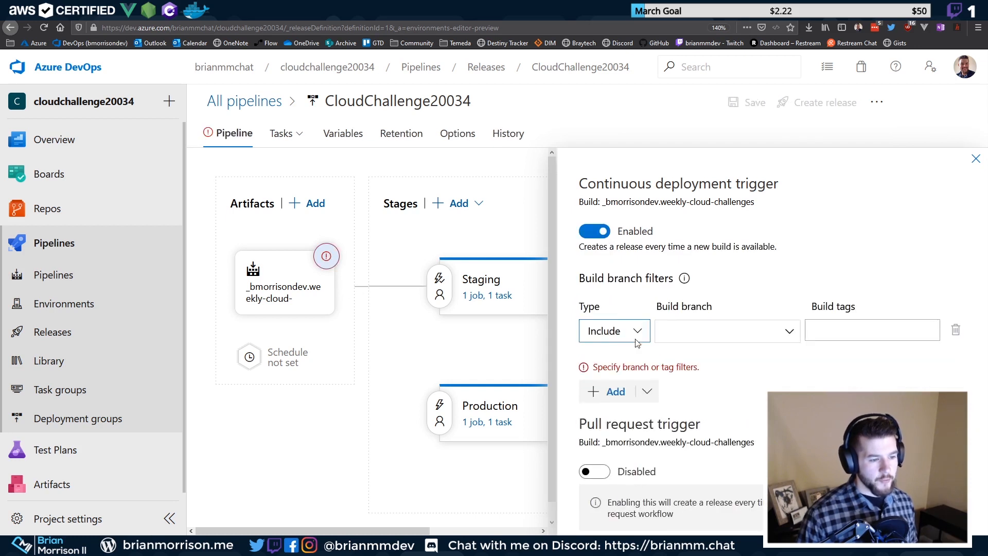
{"action": "left_click", "coordinate": [761, 323]}
{"action": "left_click", "coordinate": [756, 355]}
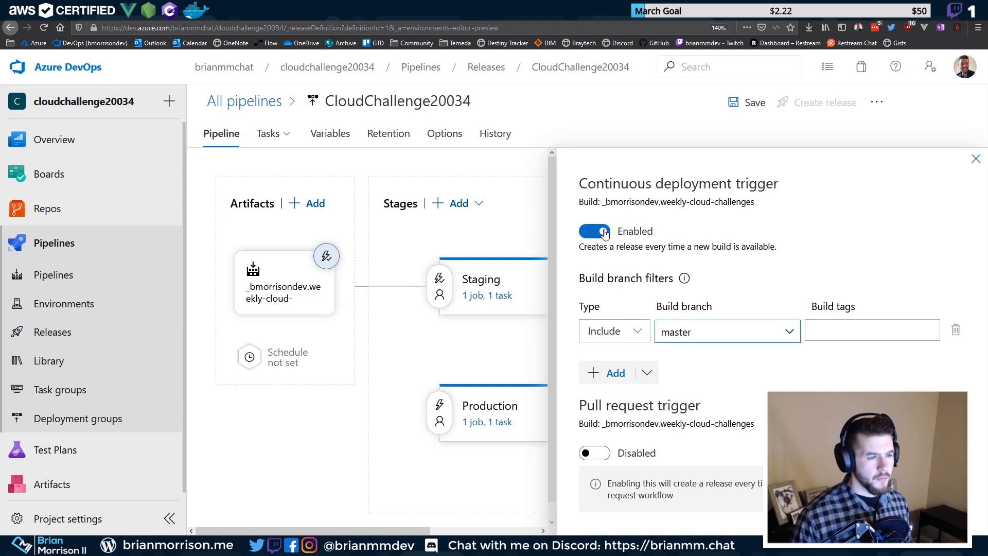
{"action": "left_click_drag", "start_coordinate": [594, 247], "coordinate": [735, 249]}
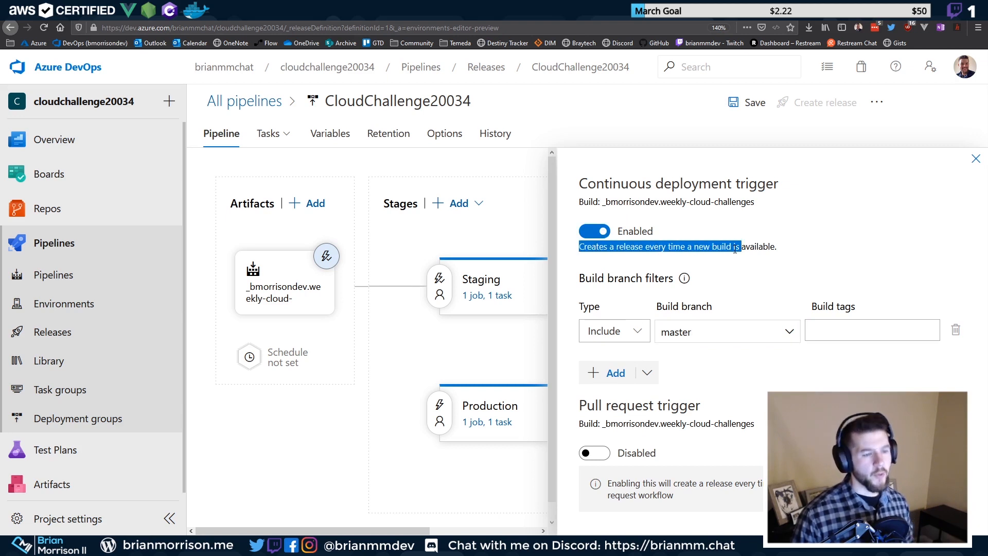
{"action": "double_click", "coordinate": [721, 247]}
{"action": "left_click", "coordinate": [612, 250]}
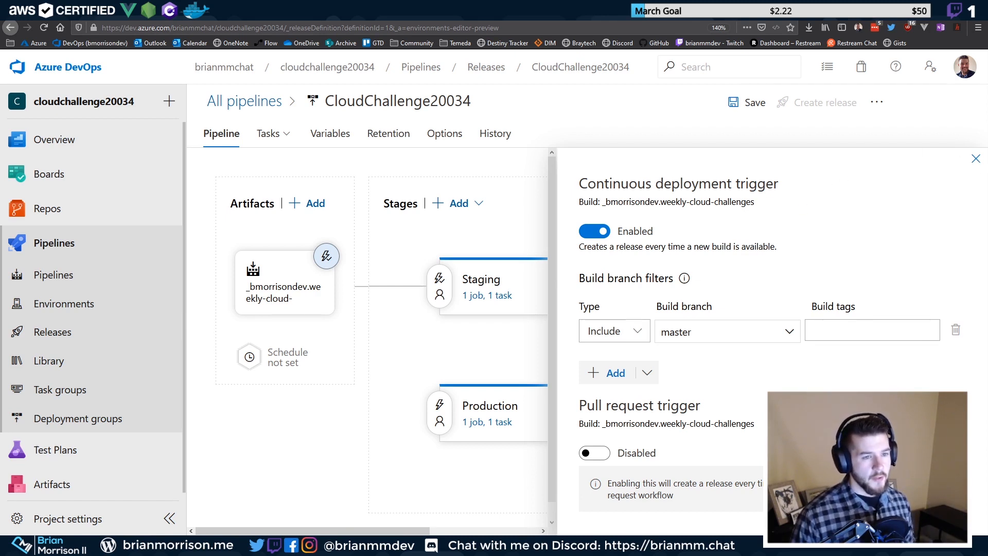
{"action": "left_click", "coordinate": [969, 161]}
Save the release pipeline and switch to VS Code showing azure-pipelines.yml
{"action": "left_click", "coordinate": [754, 103]}
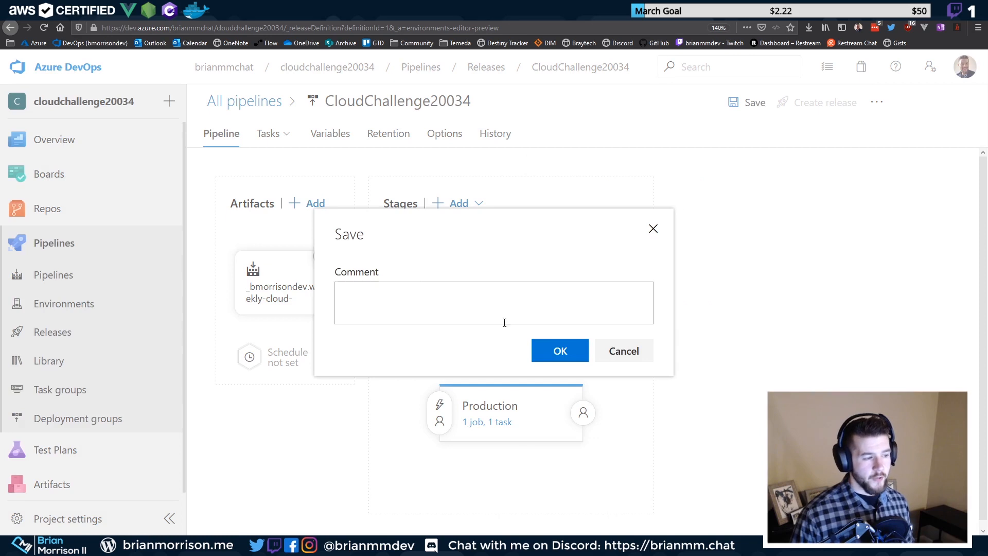
{"action": "left_click", "coordinate": [576, 353]}
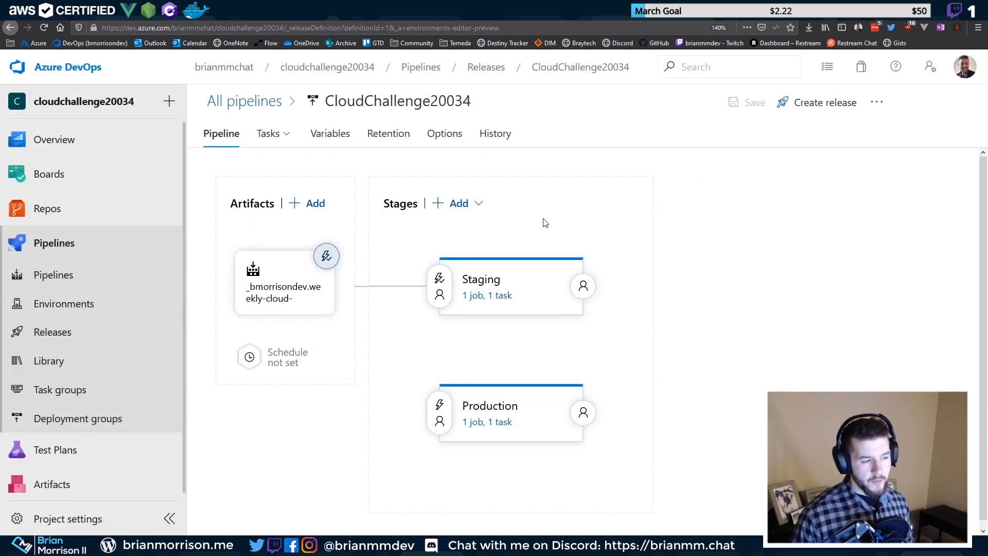
{"action": "mouse_move", "coordinate": [466, 281]}
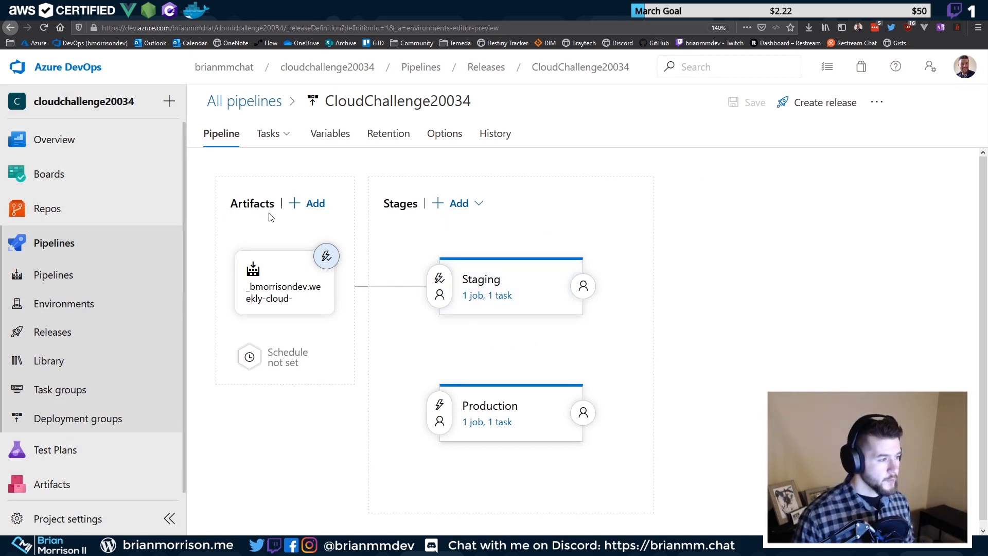
{"action": "left_click", "coordinate": [474, 203]}
{"action": "left_click", "coordinate": [511, 180]}
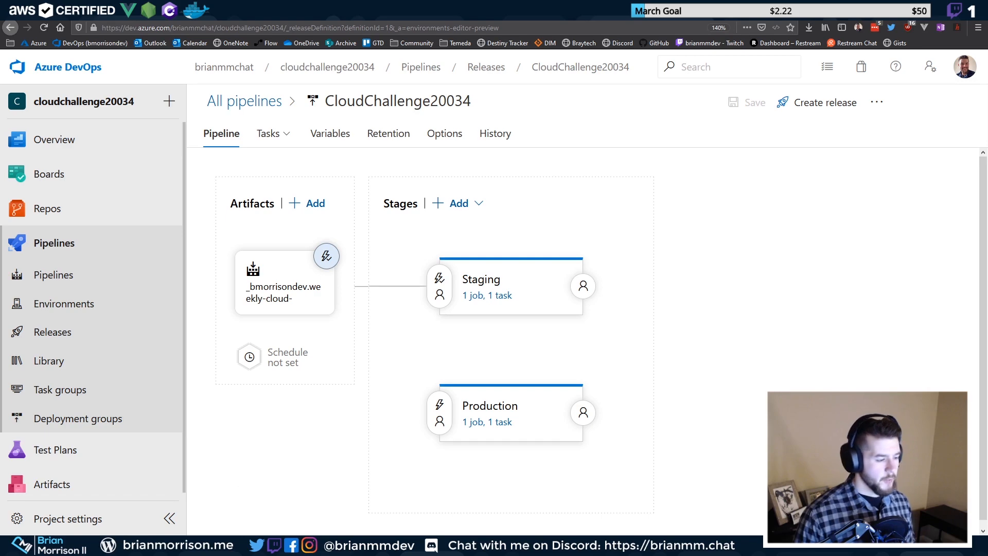
{"action": "left_click", "coordinate": [252, 509]}
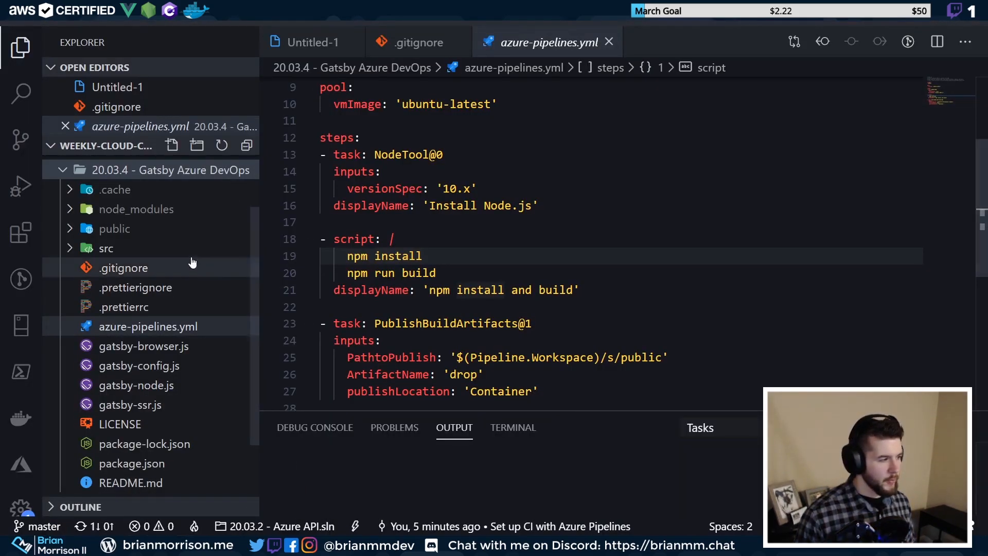
Browse the project files and open a new PowerShell terminal in an enlarged panel
{"action": "scroll", "coordinate": [139, 363], "scroll_direction": "down", "scroll_amount": 1}
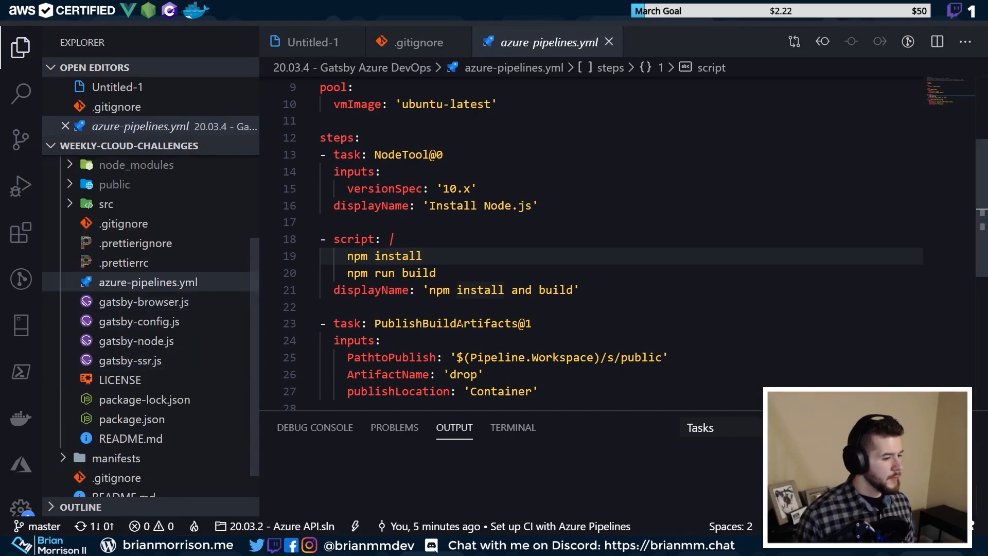
{"action": "scroll", "coordinate": [747, 101], "scroll_direction": "down", "scroll_amount": 1}
{"action": "scroll", "coordinate": [526, 248], "scroll_direction": "down", "scroll_amount": 1}
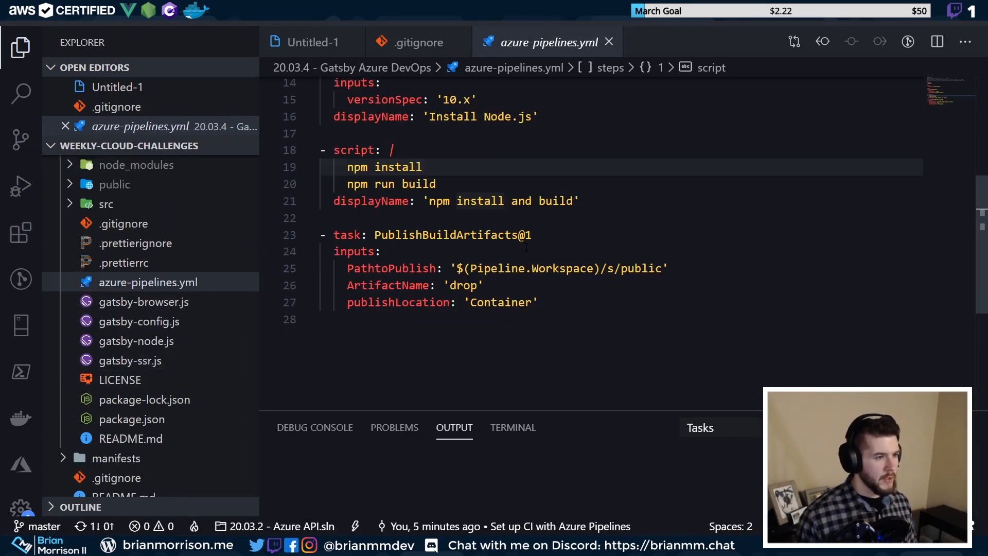
{"action": "scroll", "coordinate": [88, 227], "scroll_direction": "up", "scroll_amount": 1}
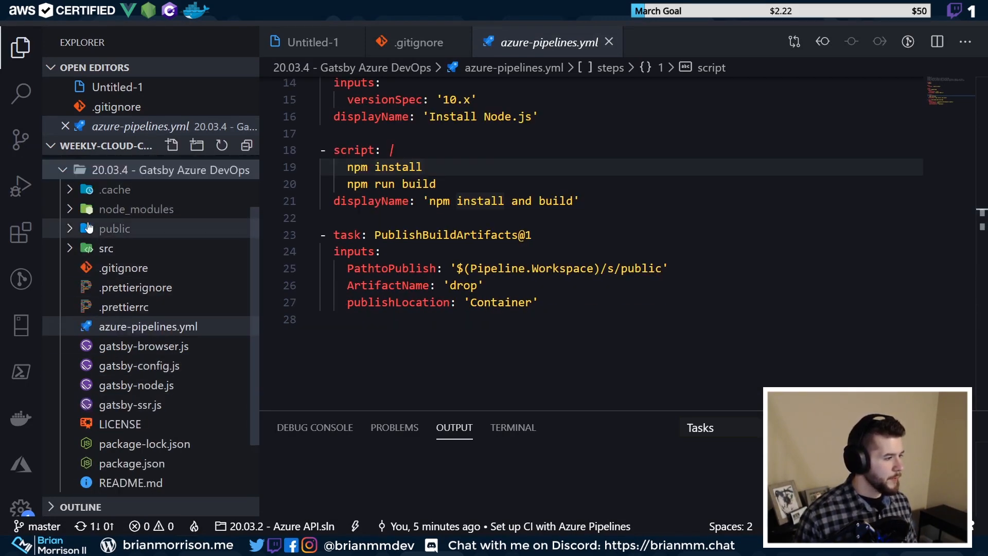
{"action": "left_click", "coordinate": [72, 229]}
{"action": "left_click", "coordinate": [69, 229]}
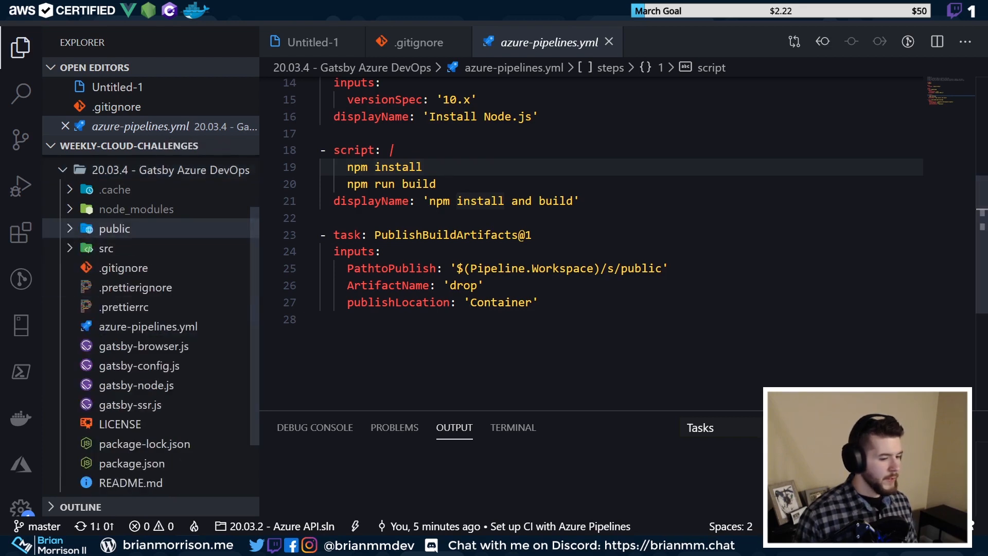
{"action": "left_click", "coordinate": [937, 427]}
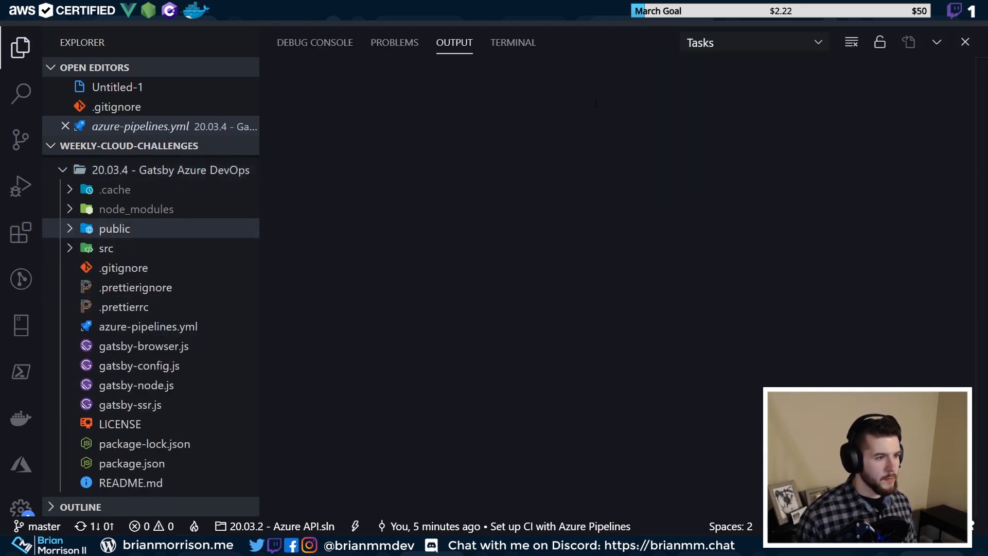
{"action": "left_click", "coordinate": [513, 43]}
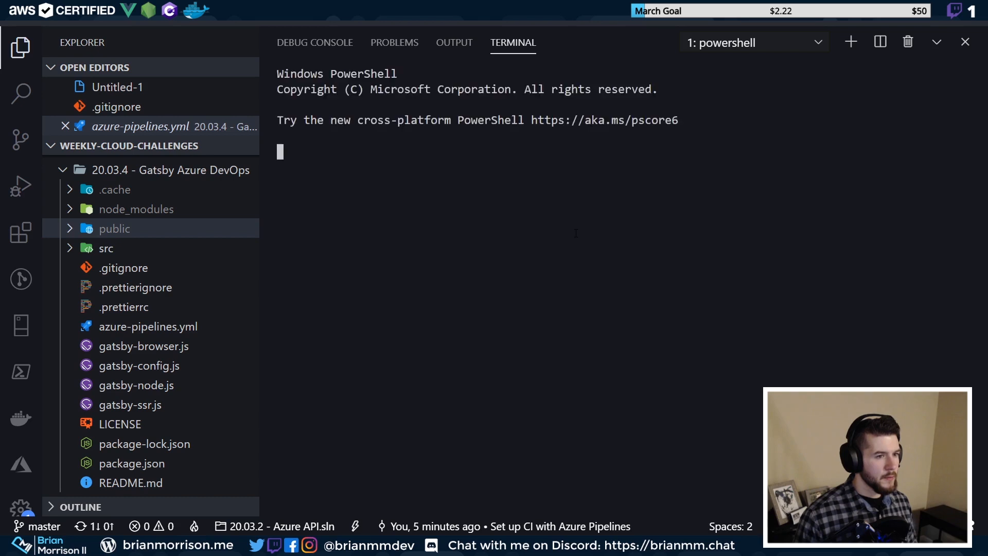
{"action": "key", "text": "Up"}
{"action": "key", "text": "Up"}
{"action": "key", "text": "Down"}
{"action": "key", "text": "Return"}
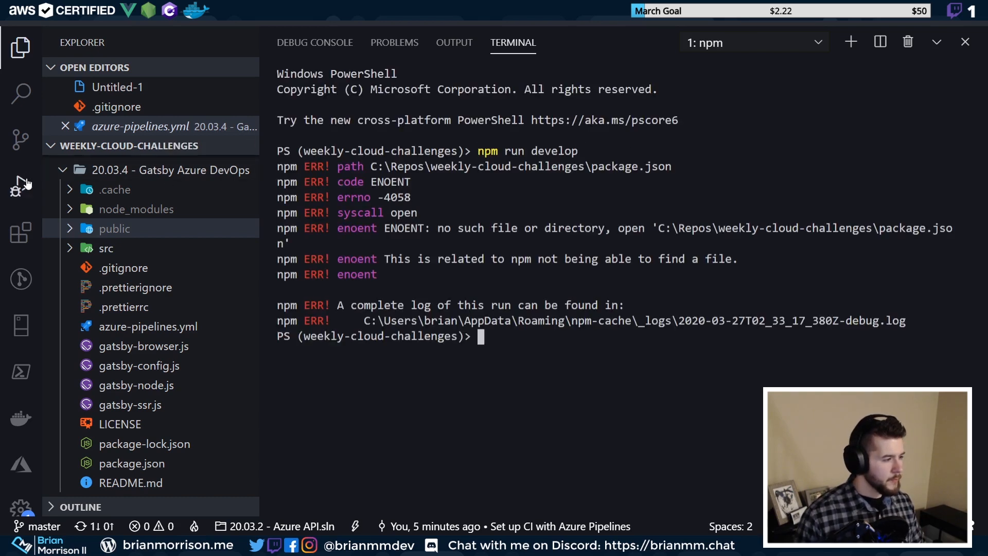
Change the terminal into the '20.03.4 - Gatsby Azure DevOps' folder
{"action": "type", "text": "cd '.\\"}
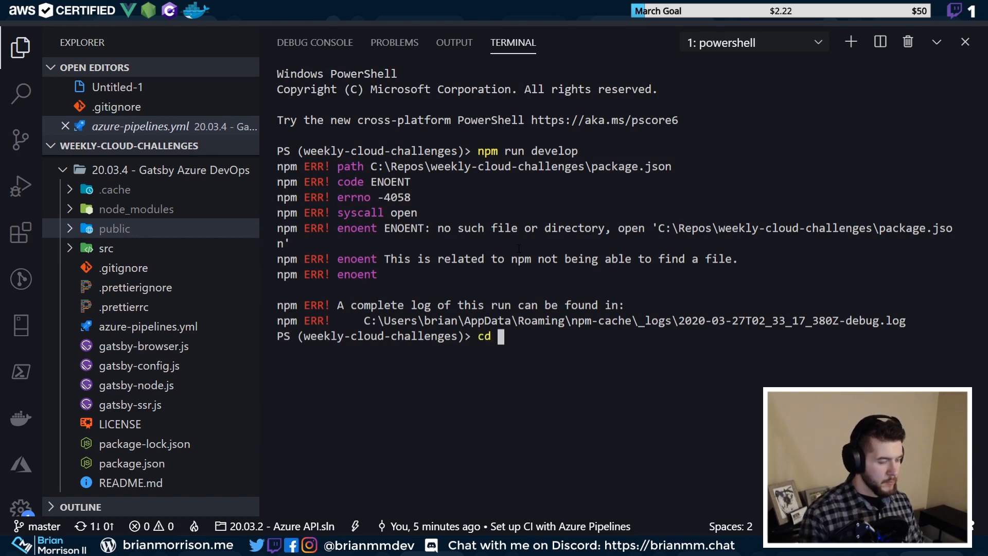
{"action": "type", "text": "20"}
{"action": "key", "text": "Tab"}
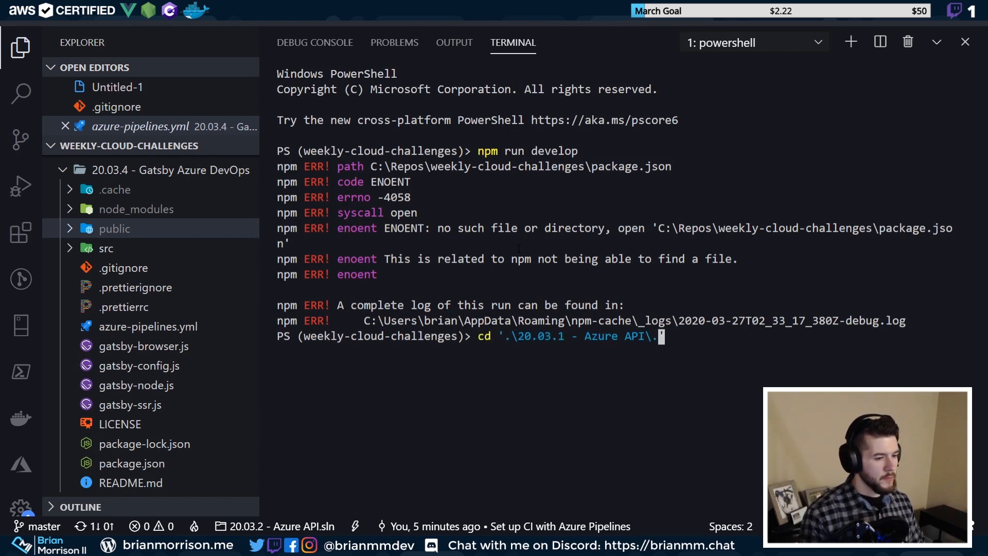
{"action": "type", "text": "Az"}
{"action": "key", "text": "Tab"}
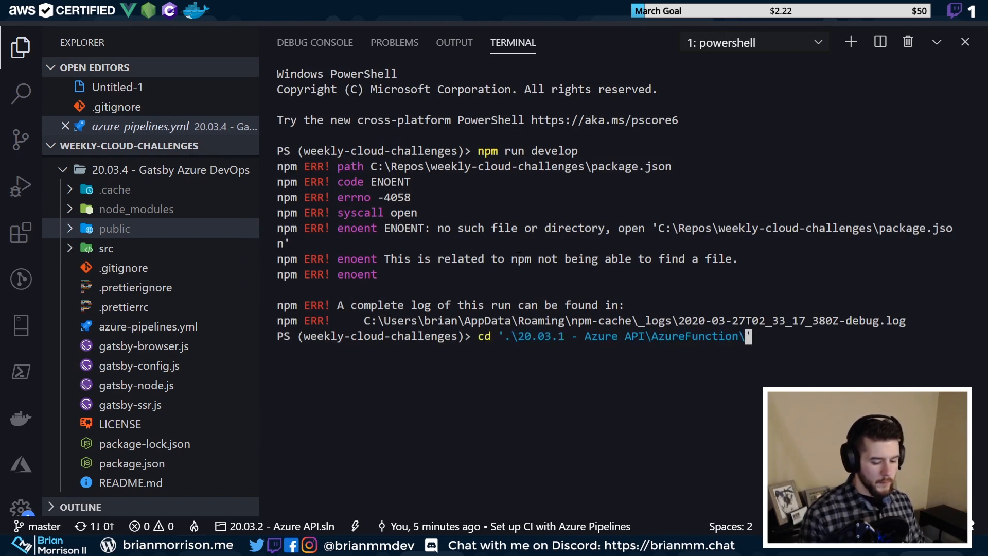
{"action": "key", "text": "Escape"}
{"action": "type", "text": "cd 290"}
{"action": "key", "text": "BackSpace"}
{"action": "key", "text": "BackSpace"}
{"action": "type", "text": "0"}
{"action": "key", "text": "Tab"}
{"action": "key", "text": "Tab"}
{"action": "key", "text": "Tab"}
{"action": "key", "text": "Return"}
Run npm run develop there to start the Gatsby development server
{"action": "key", "text": "Up"}
{"action": "key", "text": "Up"}
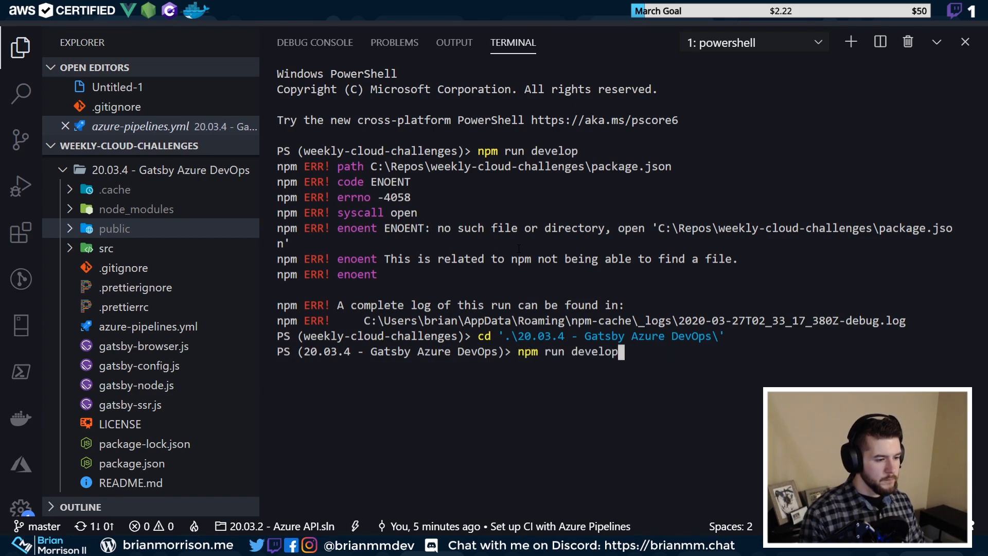
{"action": "key", "text": "Return"}
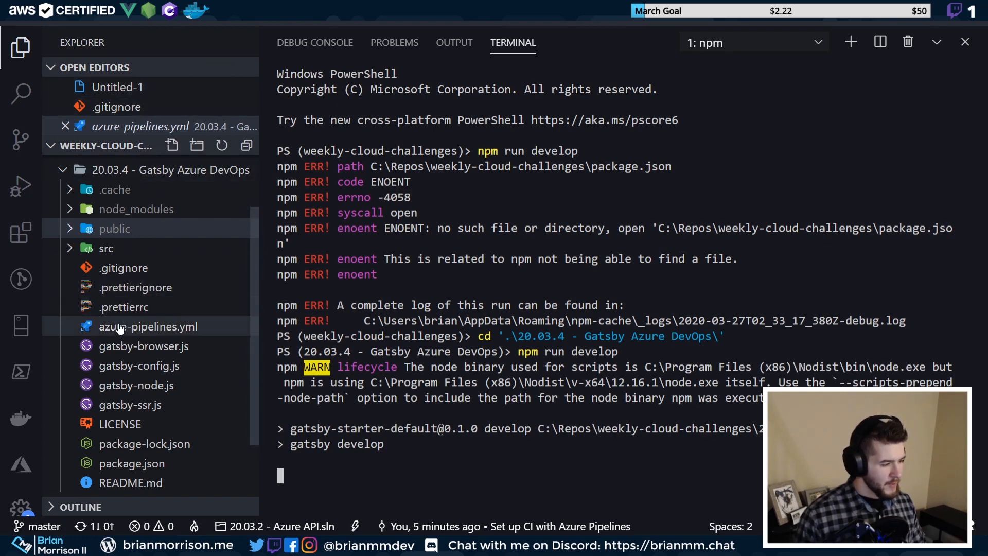
{"action": "mouse_move", "coordinate": [126, 546]}
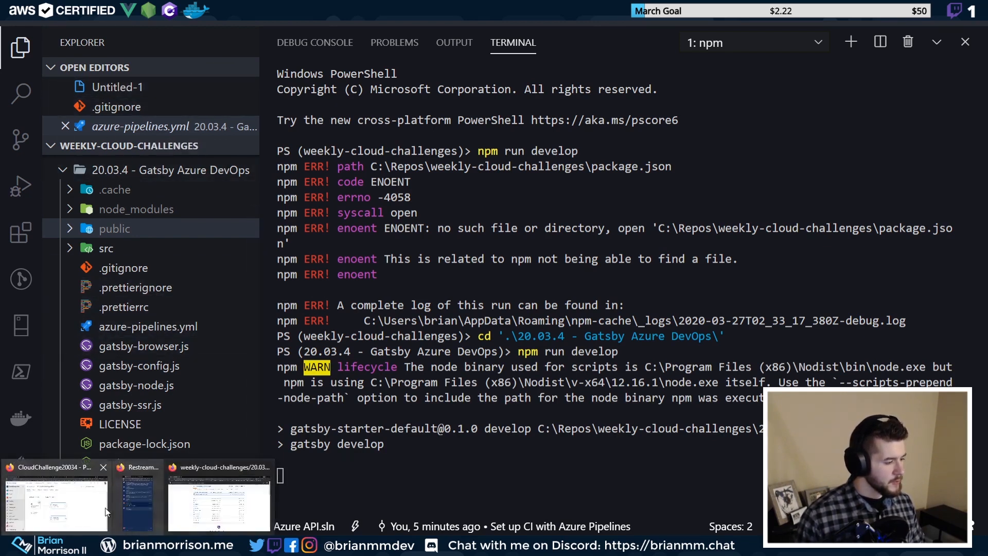
{"action": "left_click", "coordinate": [84, 506]}
Review the Gatsby Default Starter page text at localhost:8001, then minimize Firefox
{"action": "left_click", "coordinate": [423, 14]}
{"action": "left_click", "coordinate": [319, 14]}
{"action": "left_click", "coordinate": [427, 13]}
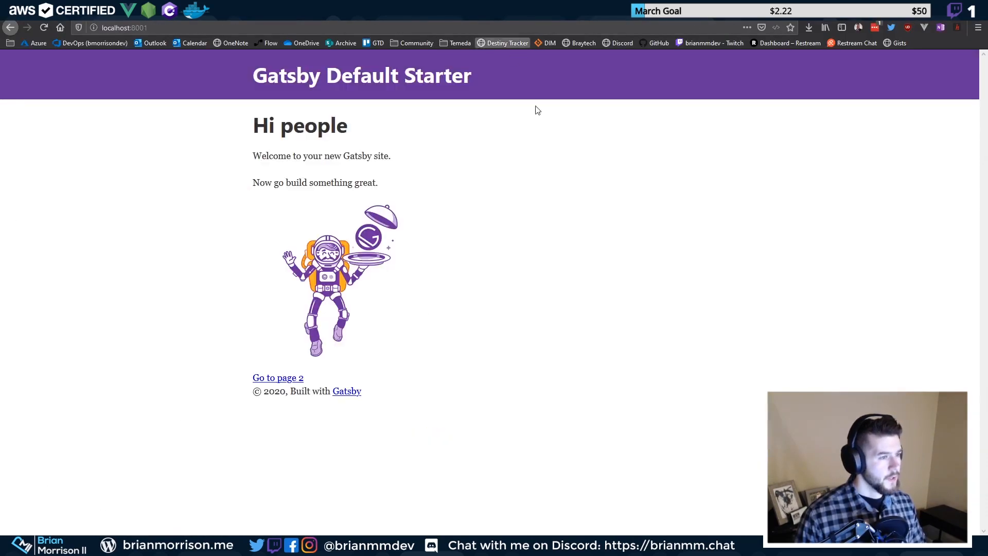
{"action": "left_click_drag", "start_coordinate": [272, 79], "coordinate": [489, 86]}
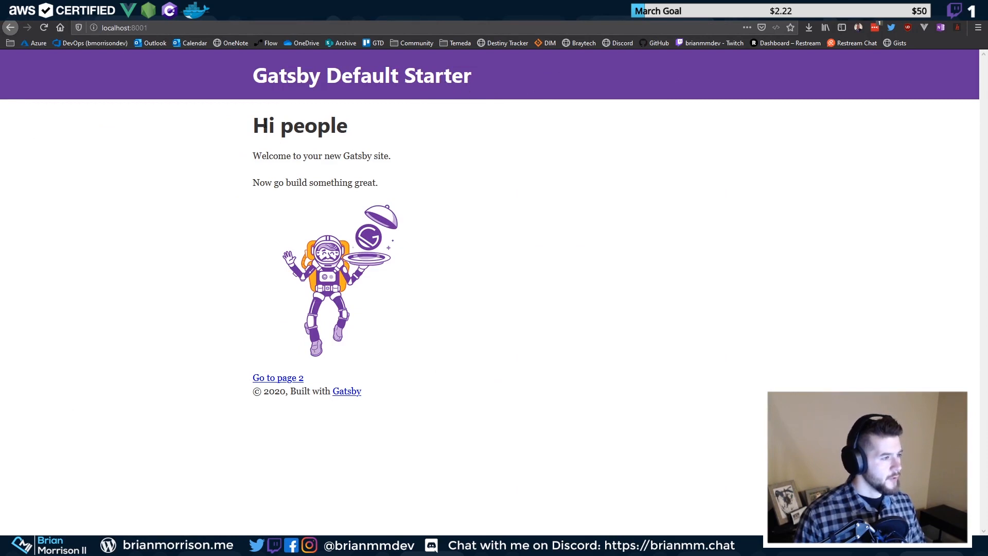
{"action": "triple_click", "coordinate": [334, 120]}
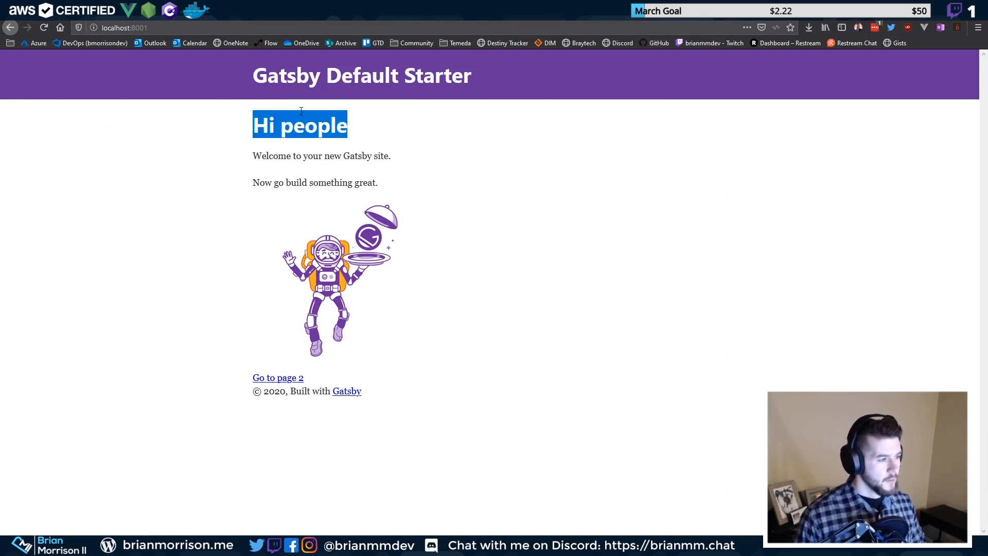
{"action": "left_click_drag", "start_coordinate": [253, 125], "coordinate": [344, 128]}
{"action": "left_click", "coordinate": [344, 130]}
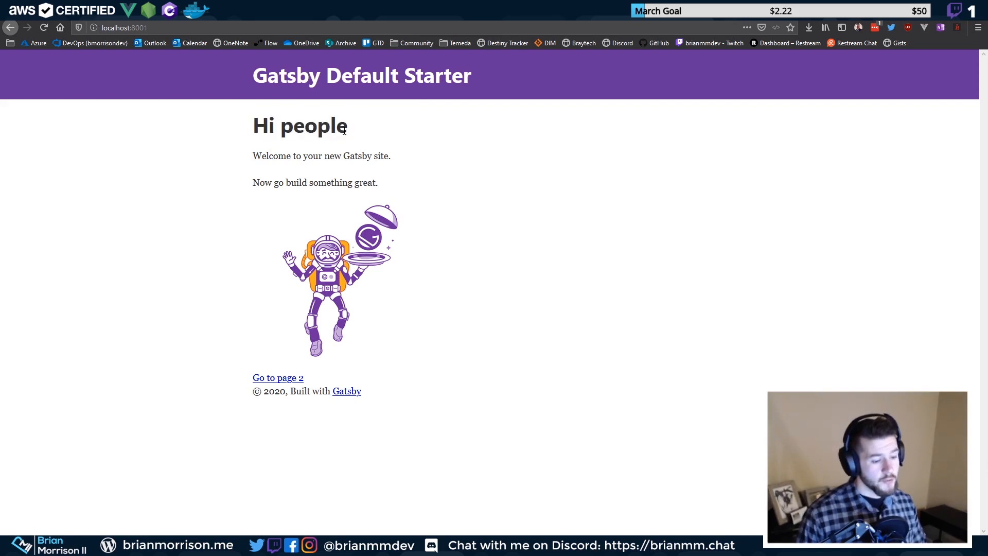
{"action": "left_click_drag", "start_coordinate": [252, 156], "coordinate": [389, 156]}
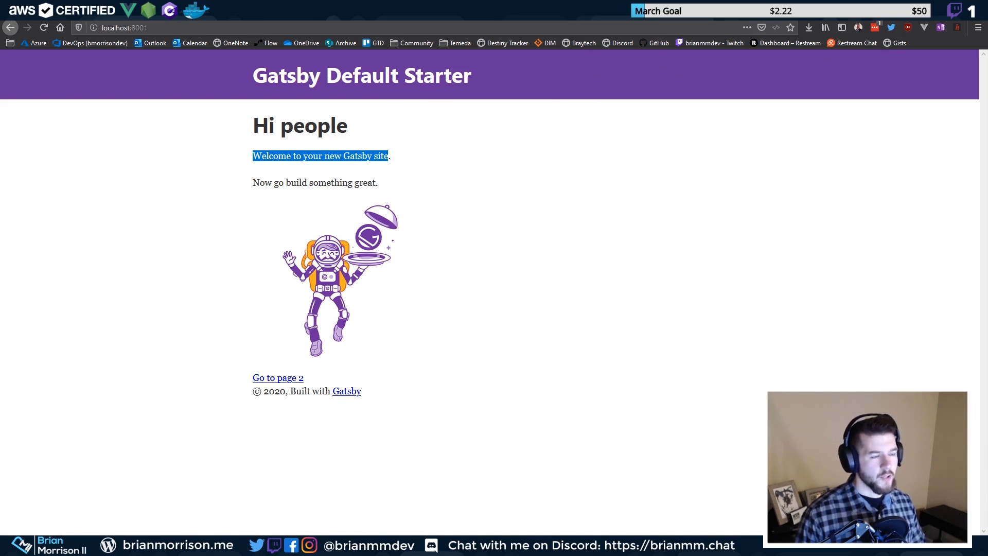
{"action": "key", "text": "super+Down"}
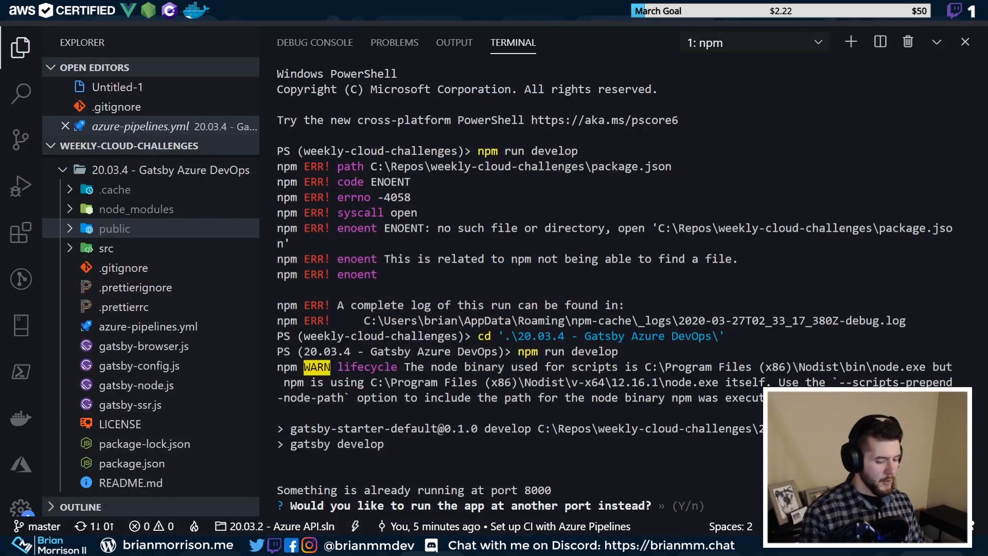
Accept running gatsby develop on another port and open src/pages/index.js from the Explorer
{"action": "key", "text": "Return"}
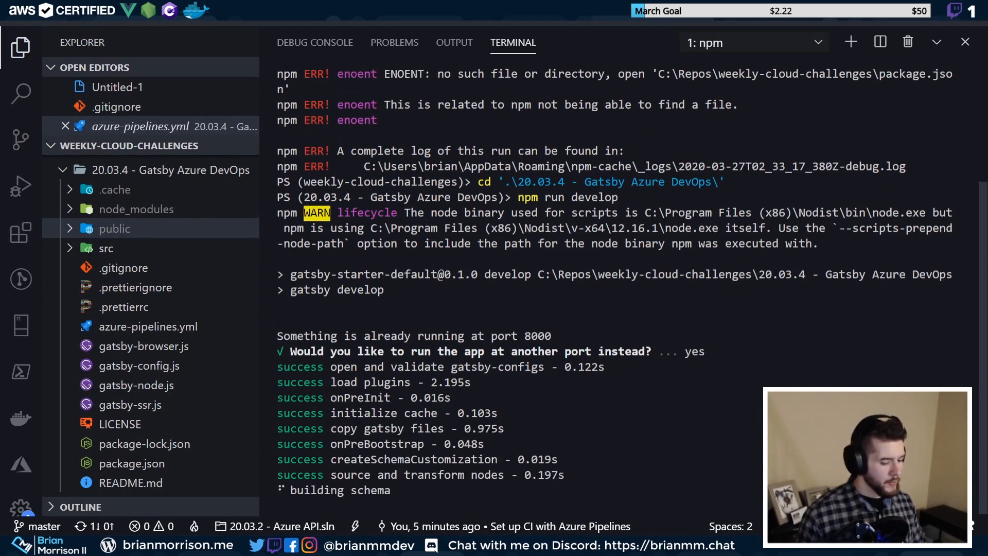
{"action": "left_click", "coordinate": [70, 231]}
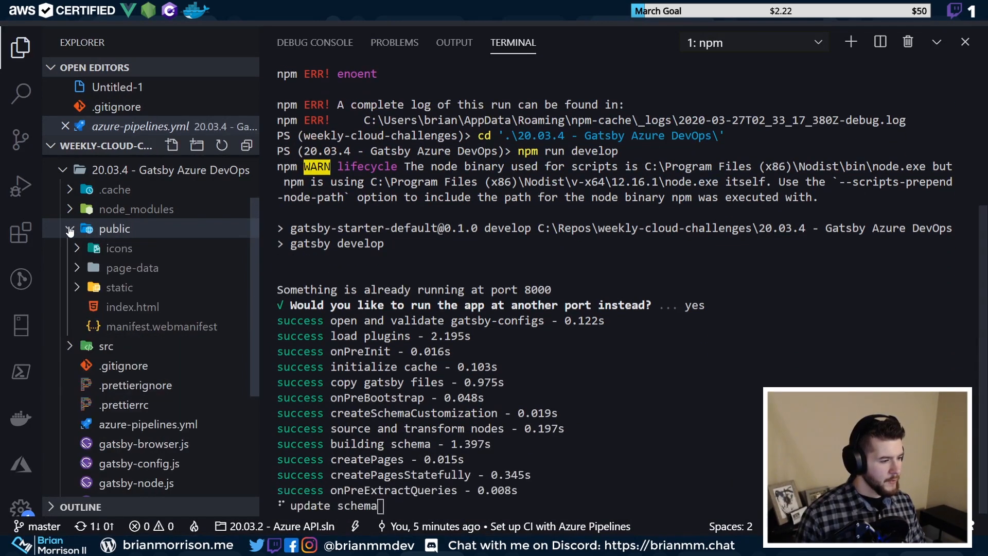
{"action": "left_click", "coordinate": [73, 232]}
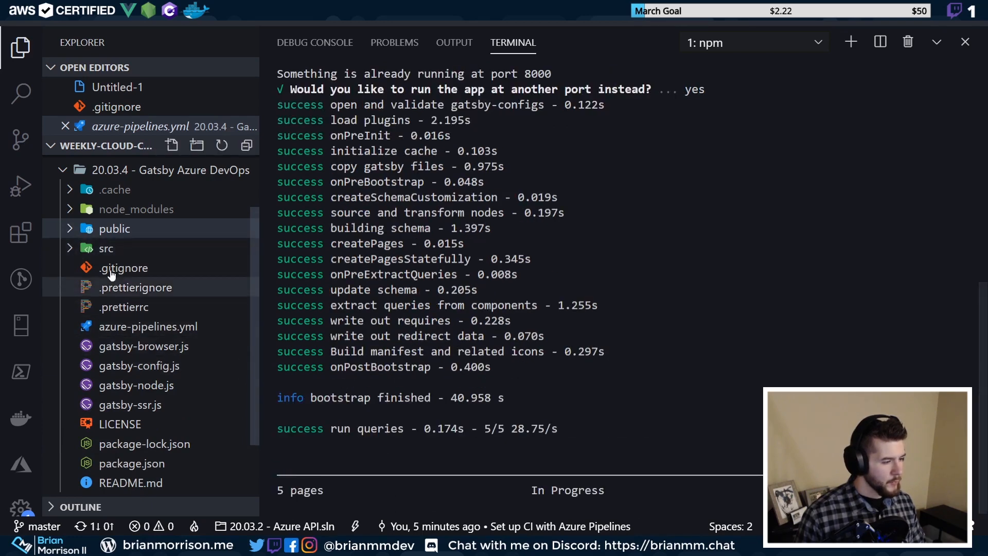
{"action": "left_click", "coordinate": [71, 248]}
{"action": "left_click", "coordinate": [75, 287]}
{"action": "left_click", "coordinate": [74, 287]}
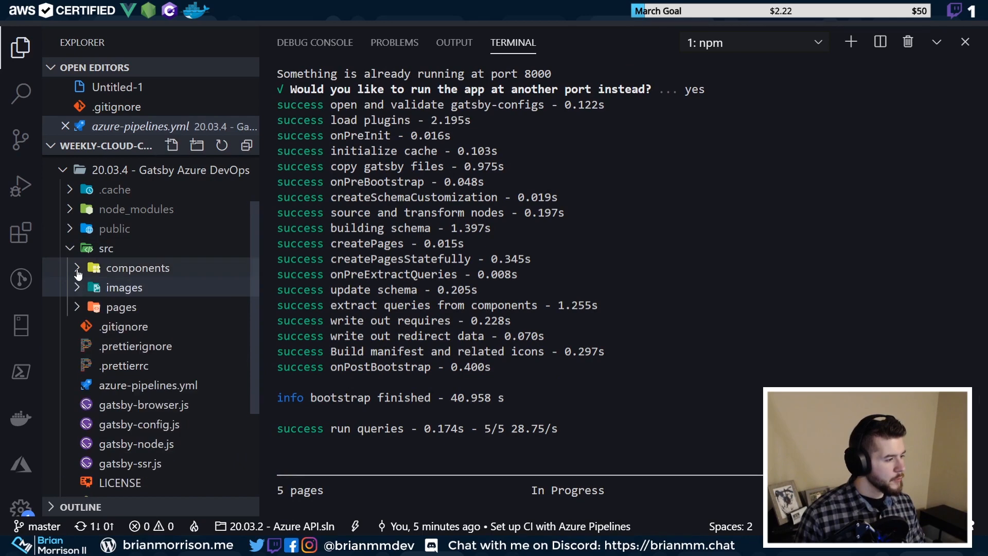
{"action": "left_click", "coordinate": [78, 269]}
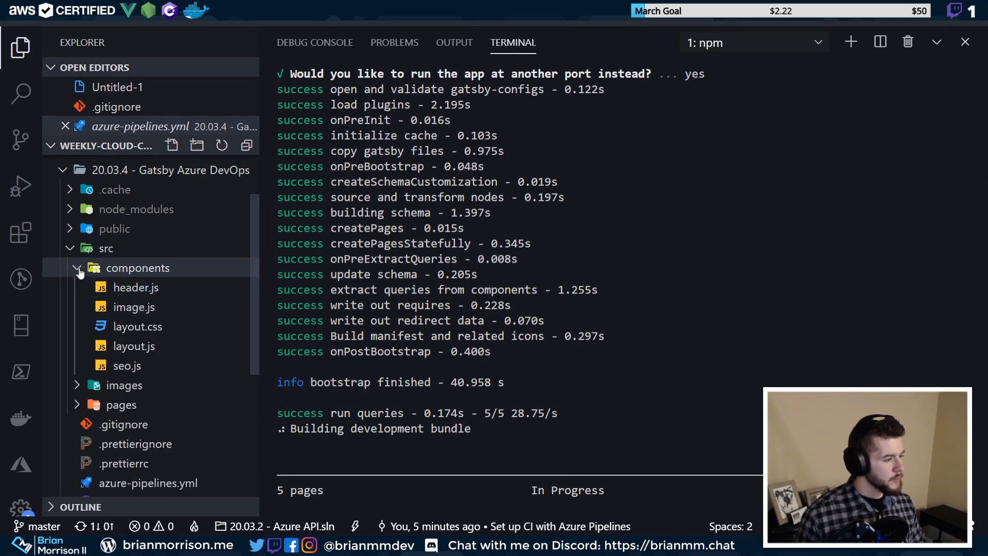
{"action": "left_click", "coordinate": [78, 268]}
{"action": "left_click", "coordinate": [77, 307]}
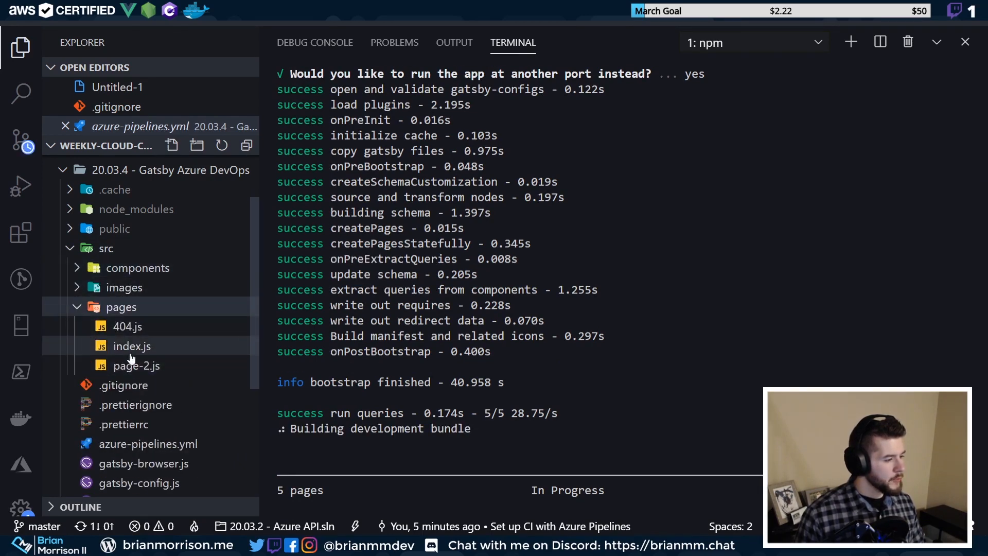
{"action": "left_click", "coordinate": [130, 352]}
{"action": "left_click", "coordinate": [486, 273]}
{"action": "double_click", "coordinate": [388, 256]}
{"action": "left_click", "coordinate": [387, 257]}
{"action": "left_click_drag", "start_coordinate": [387, 256], "coordinate": [409, 258]}
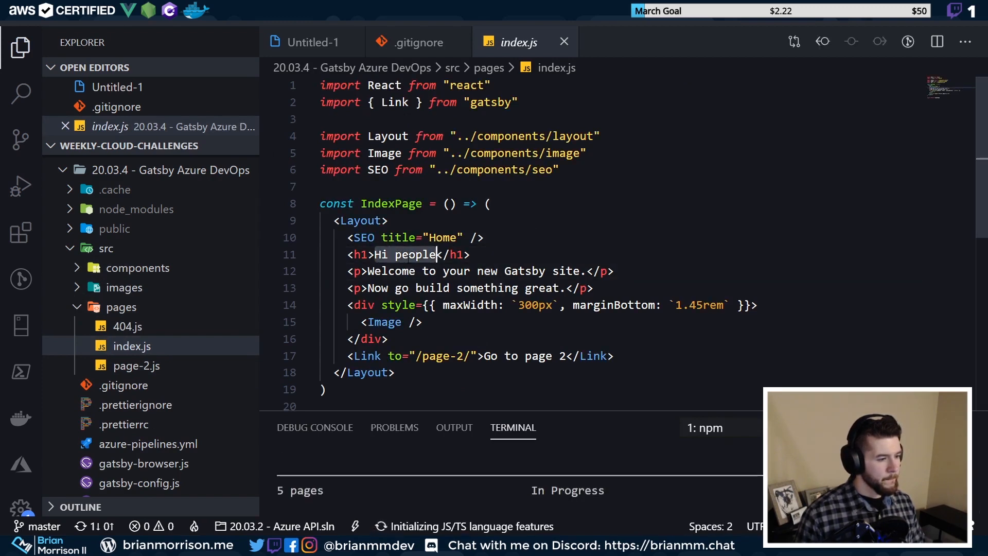
{"action": "left_click", "coordinate": [433, 271]}
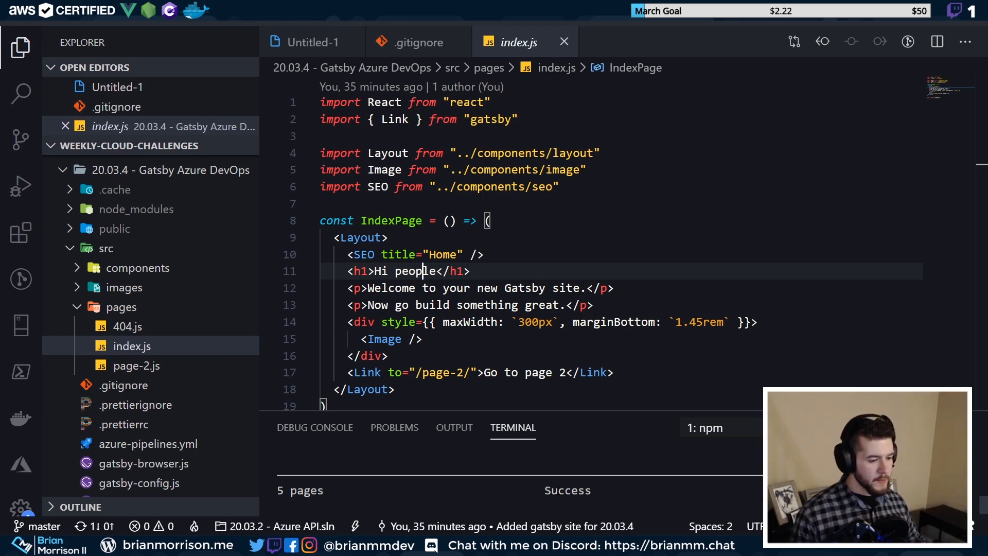
{"action": "mouse_move", "coordinate": [139, 545]}
{"action": "left_click", "coordinate": [104, 500]}
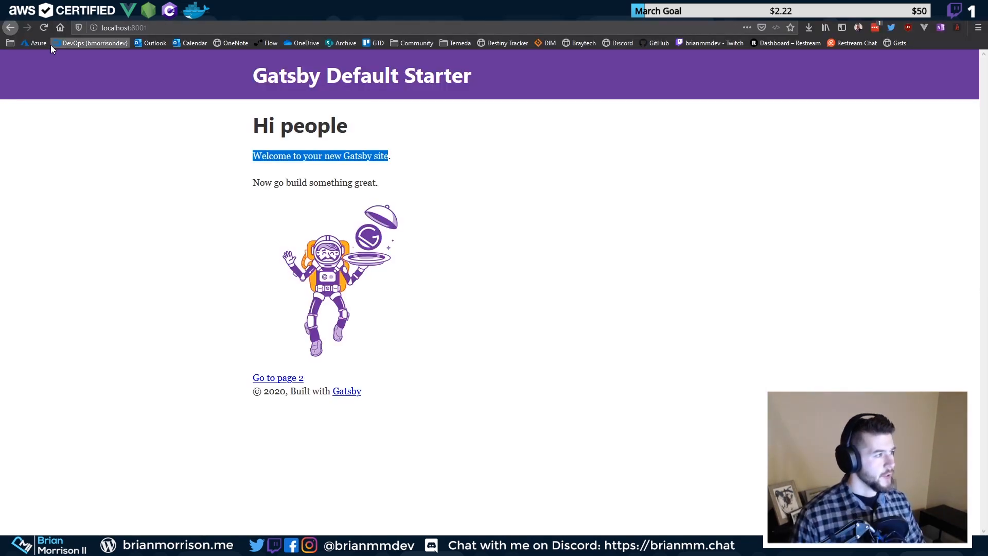
{"action": "left_click", "coordinate": [45, 27]}
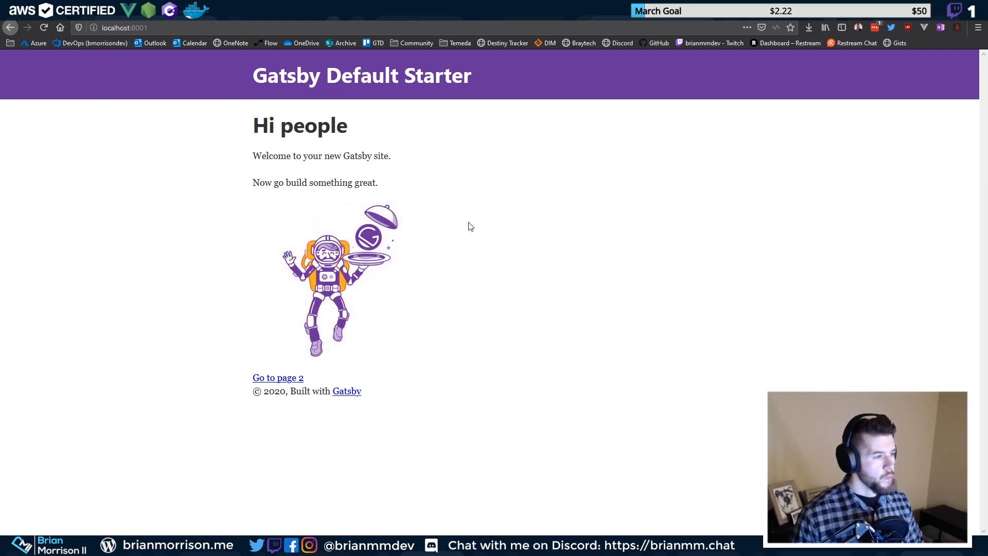
{"action": "key", "text": "alt+Tab"}
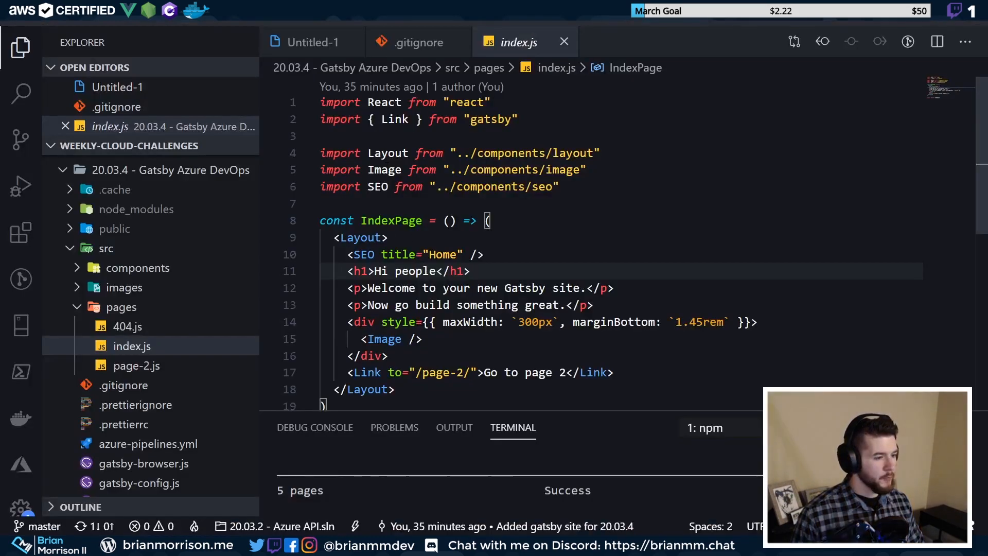
Change the index.js heading from 'Hi people' to 'Hello Twitch!'
{"action": "left_click", "coordinate": [436, 271]}
{"action": "left_click_drag", "start_coordinate": [374, 271], "coordinate": [437, 270]}
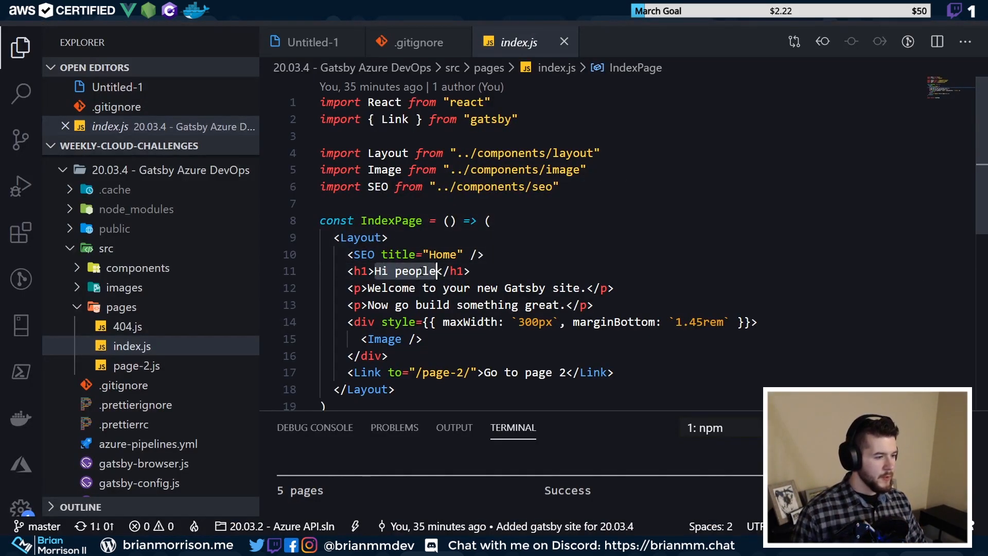
{"action": "type", "text": "Hello Twitch!"}
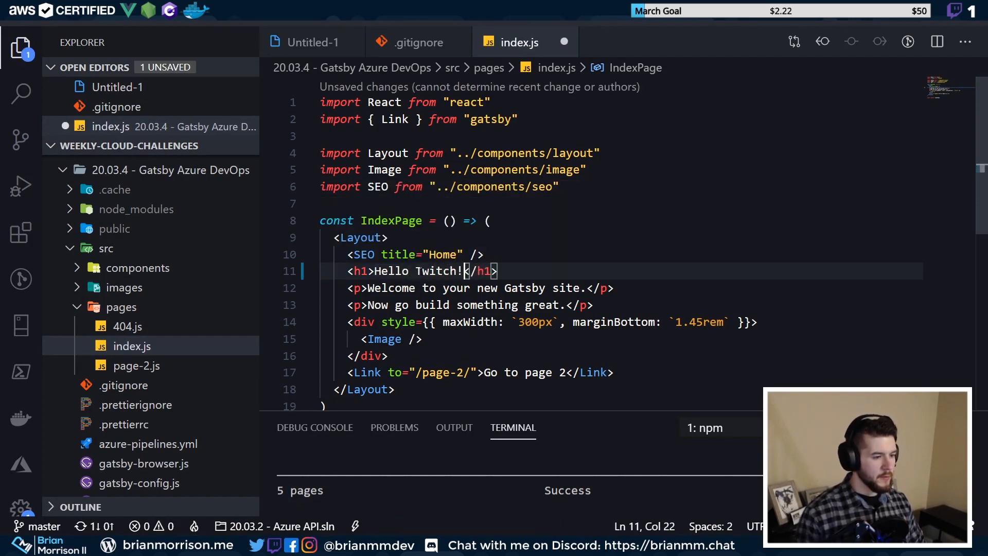
Replace the line 12 welcome sentence with a 'Follow' line naming the streamer's handle plus '!!!!', and save index.js
{"action": "left_click_drag", "start_coordinate": [367, 288], "coordinate": [581, 288]}
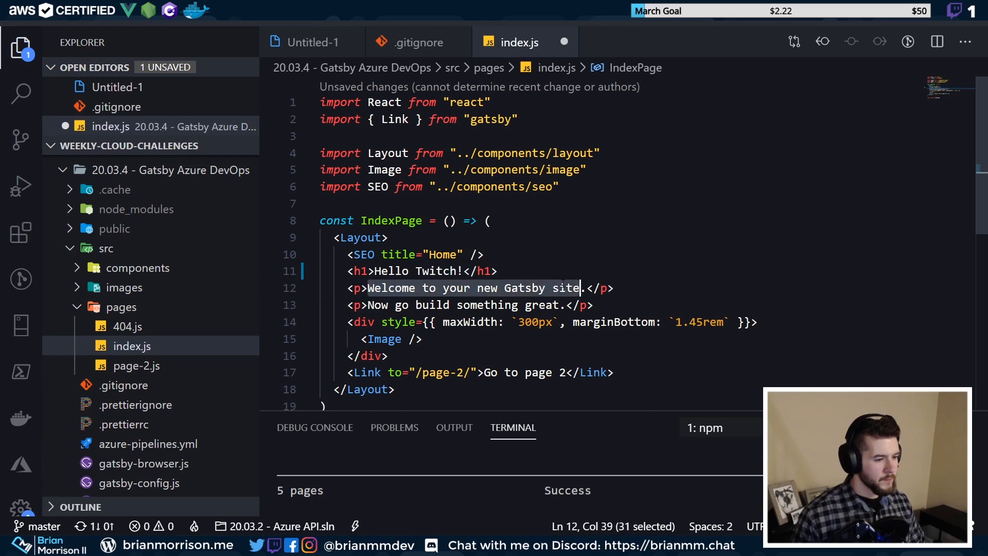
{"action": "left_click", "coordinate": [566, 287]}
{"action": "left_click_drag", "start_coordinate": [416, 288], "coordinate": [580, 287]}
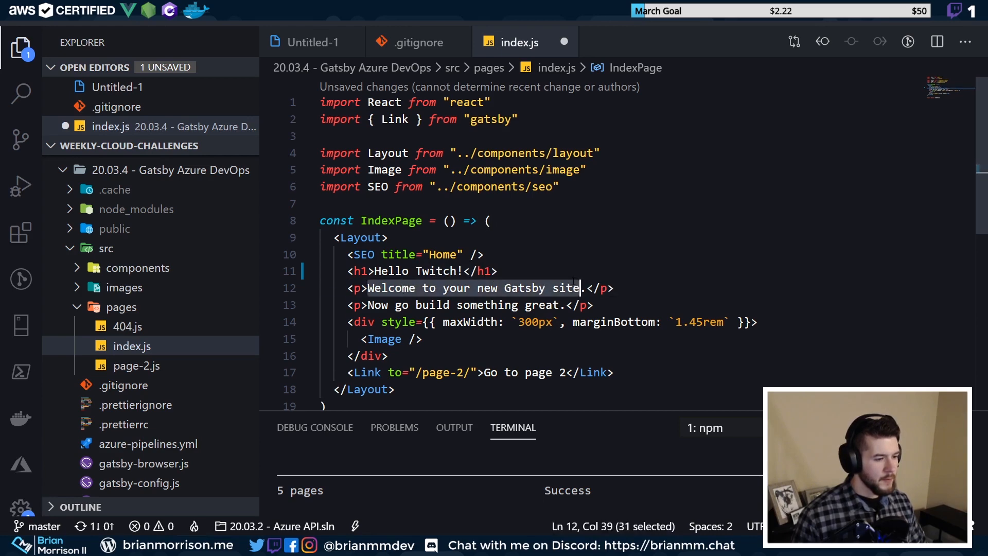
{"action": "type", "text": "Follow b"}
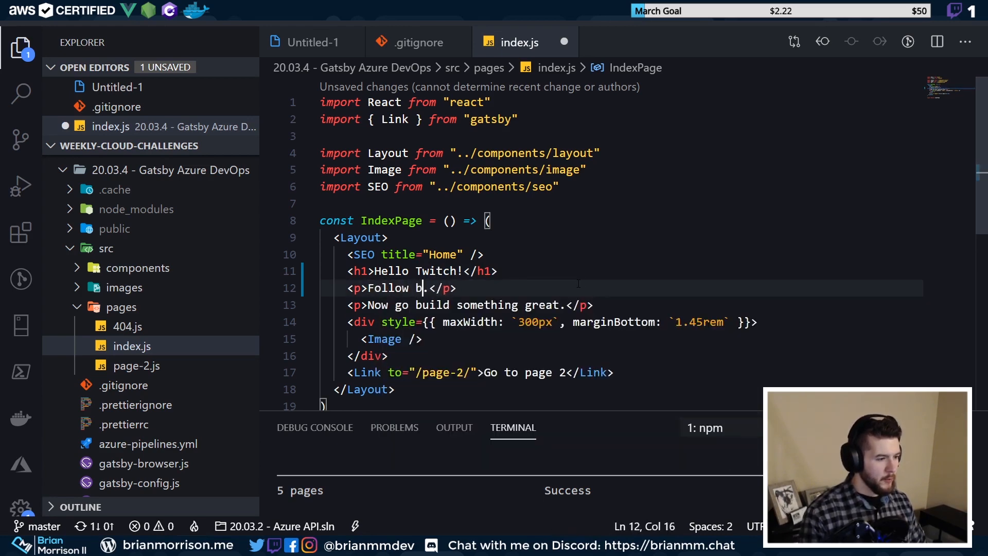
{"action": "type", "text": "rianmmdev"}
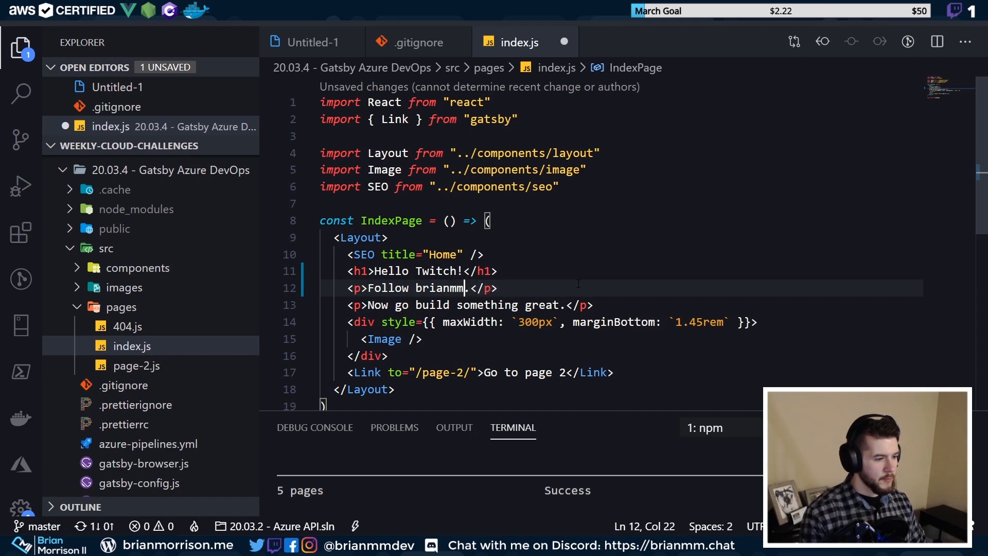
{"action": "key", "text": "Delete"}
{"action": "type", "text": "!!!!"}
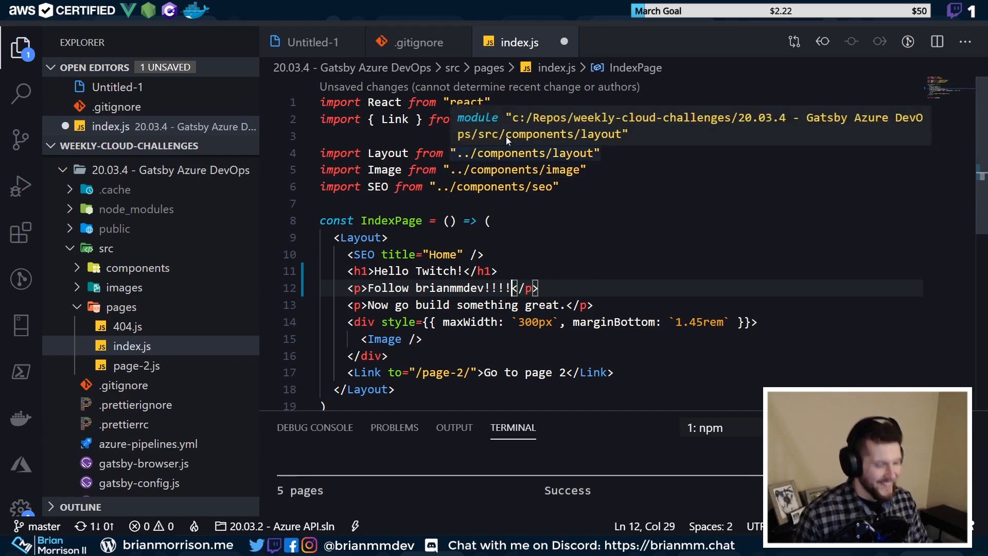
{"action": "key", "text": "ctrl+s"}
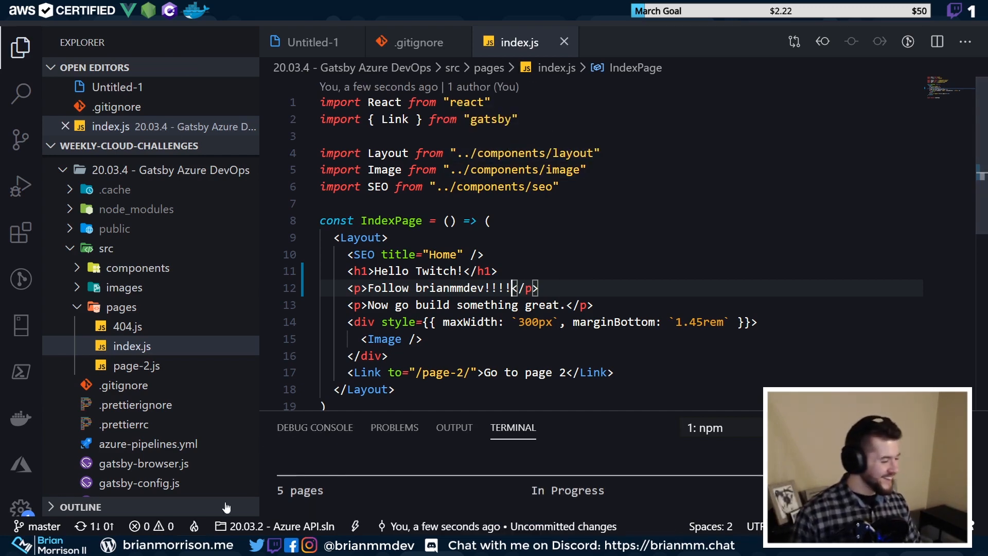
Check the Hello Twitch! heading and follow line on the local site at localhost:8001
{"action": "left_click", "coordinate": [91, 513]}
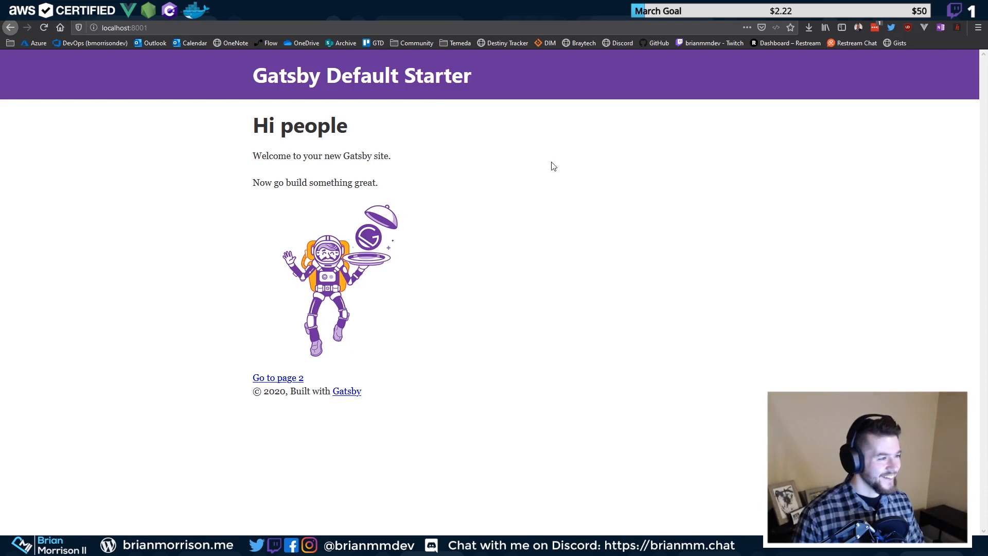
{"action": "triple_click", "coordinate": [283, 132]}
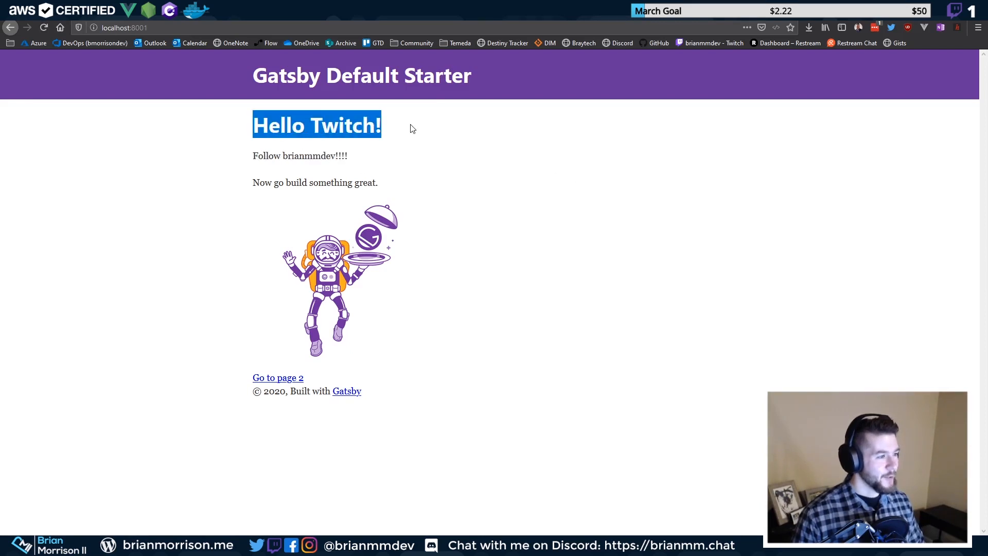
{"action": "double_click", "coordinate": [271, 127]}
{"action": "left_click_drag", "start_coordinate": [252, 156], "coordinate": [349, 156]}
{"action": "left_click", "coordinate": [337, 174]}
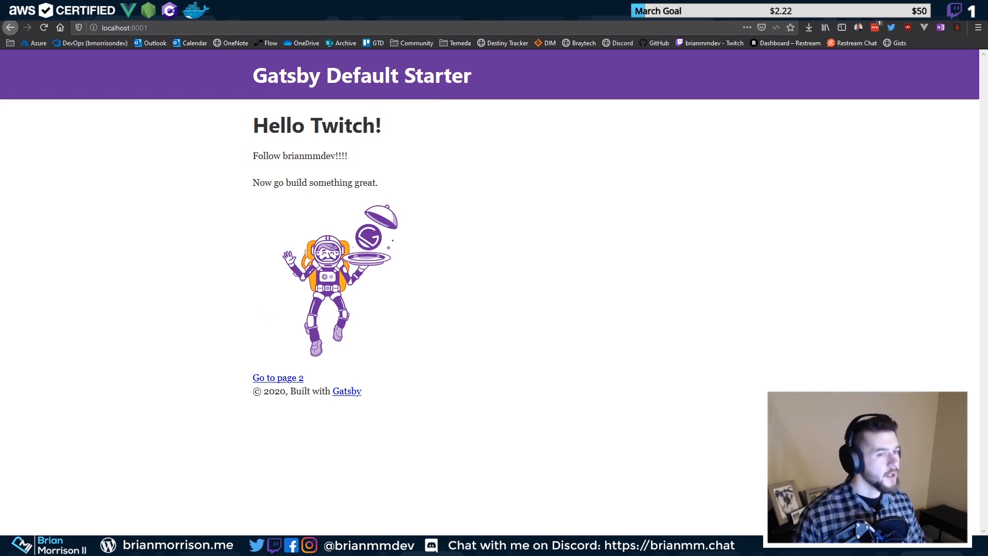
{"action": "key", "text": "alt+Tab"}
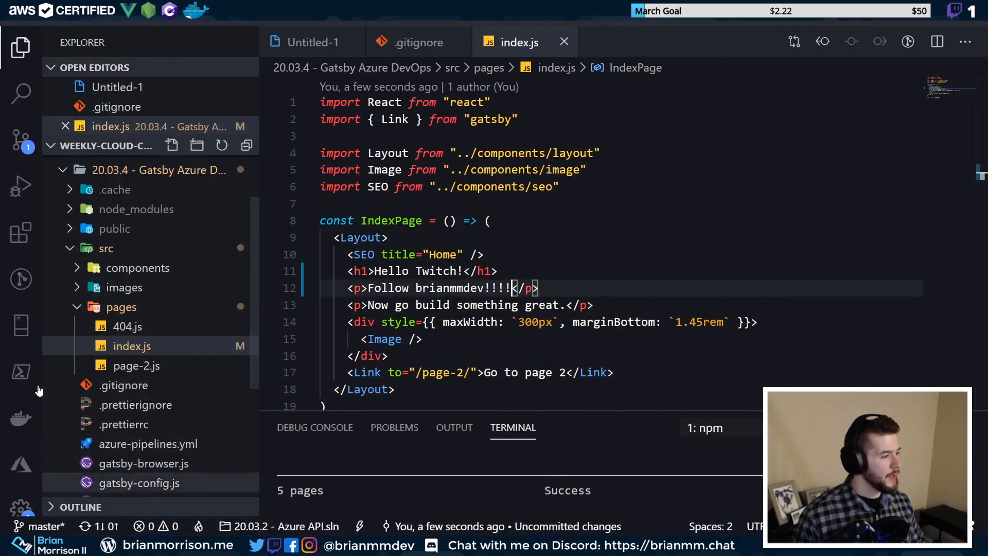
Commit index.js as 'Testing automate pipeline', sync it to the remote, and minimize VS Code
{"action": "left_click", "coordinate": [21, 138]}
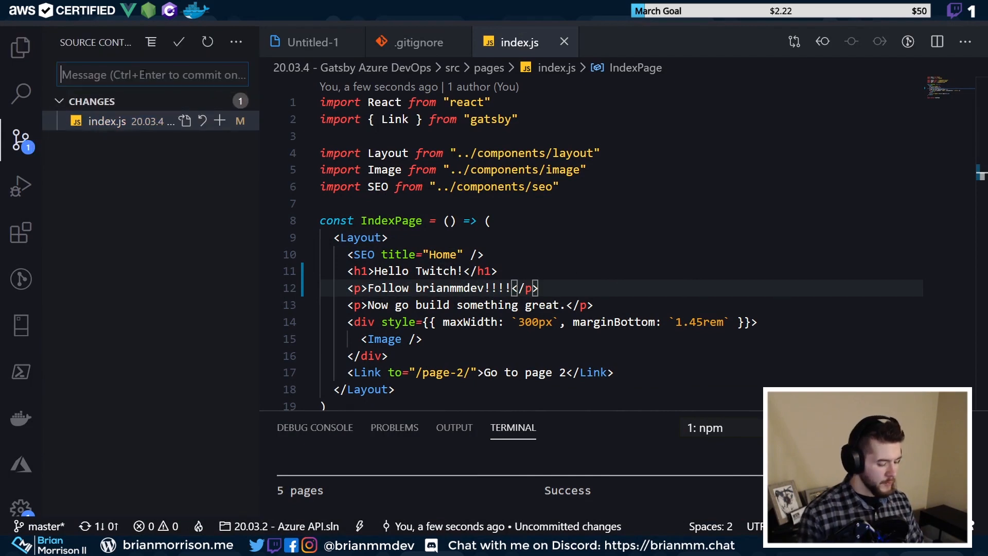
{"action": "type", "text": "Testing automated e"}
{"action": "key", "text": "BackSpace"}
{"action": "key", "text": "BackSpace"}
{"action": "key", "text": "BackSpace"}
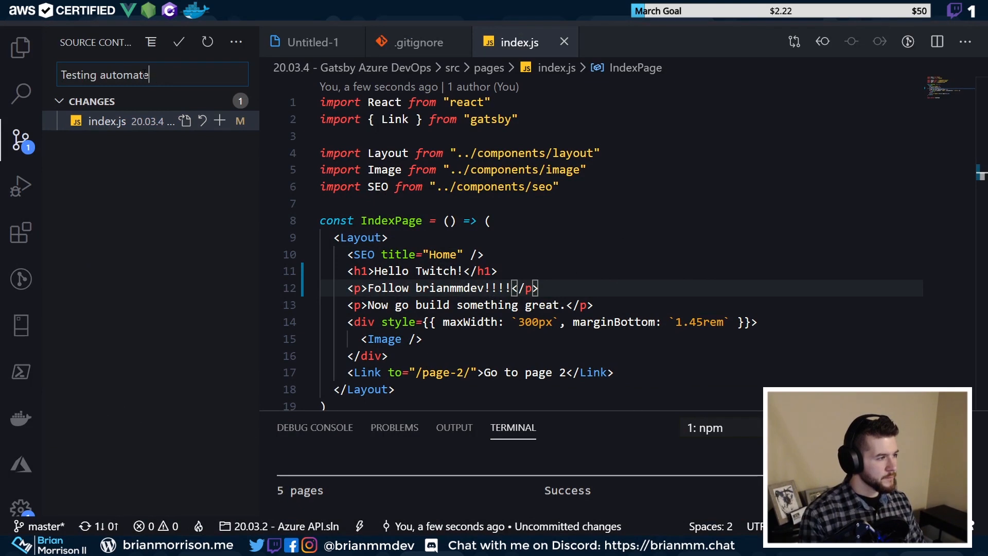
{"action": "type", "text": "pipe"}
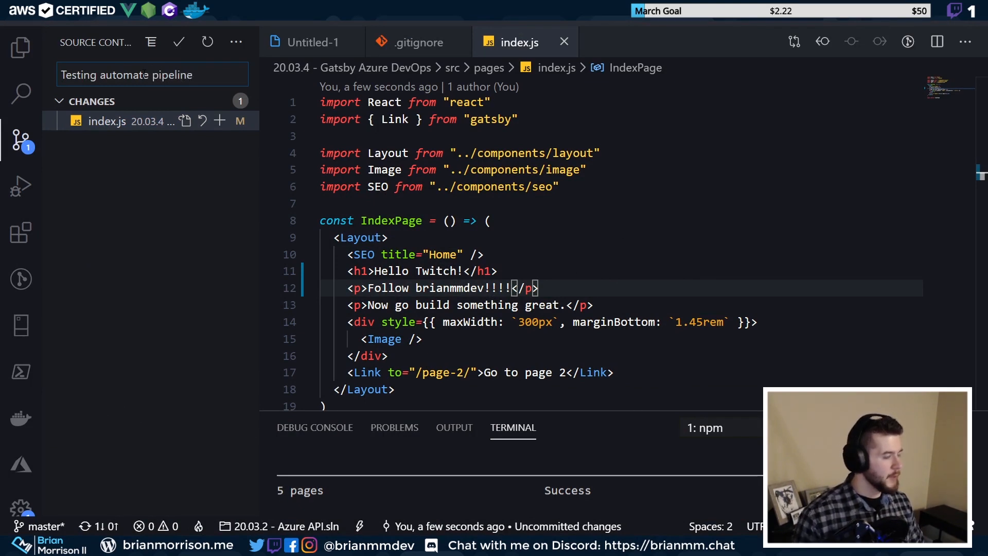
{"action": "type", "text": "line"}
{"action": "key", "text": "ctrl+Return"}
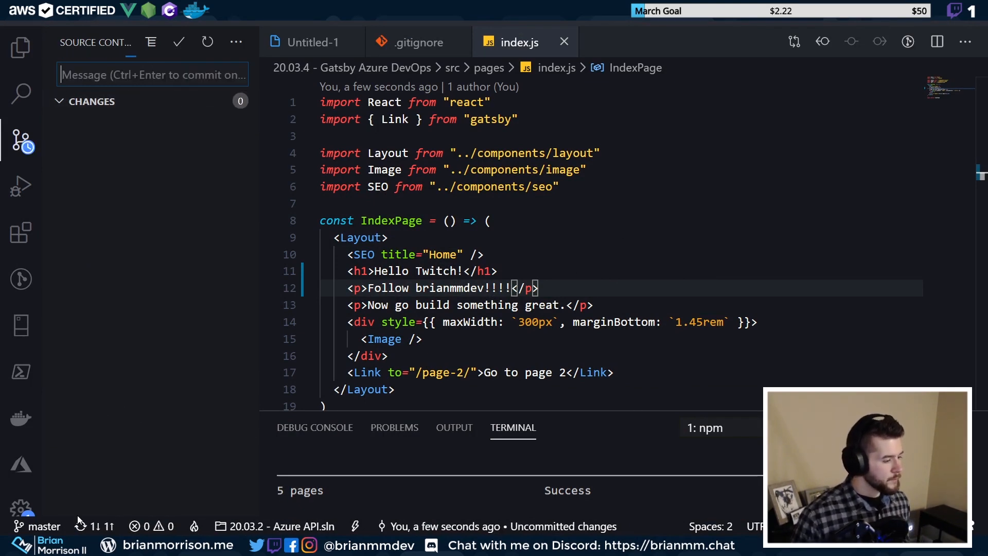
{"action": "left_click", "coordinate": [94, 524]}
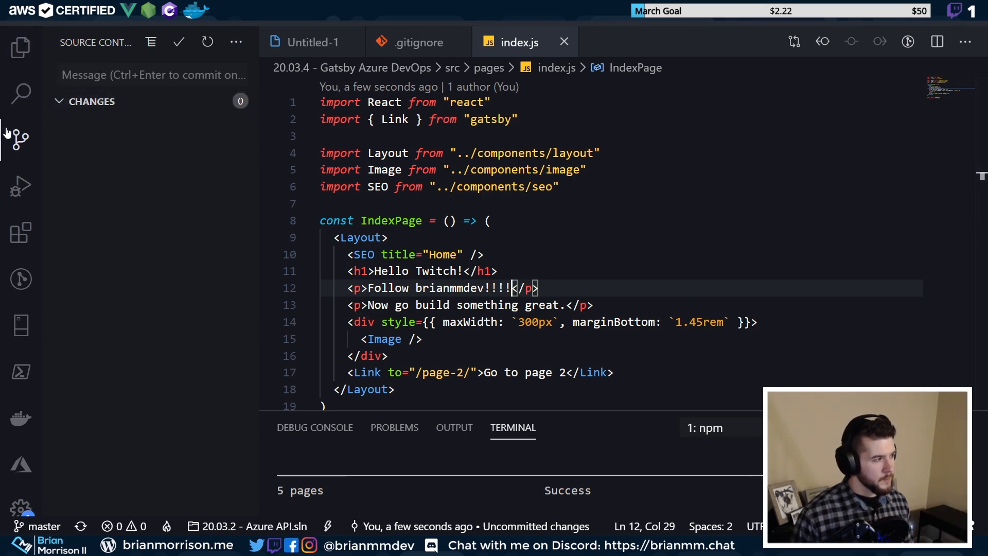
{"action": "left_click", "coordinate": [886, 14]}
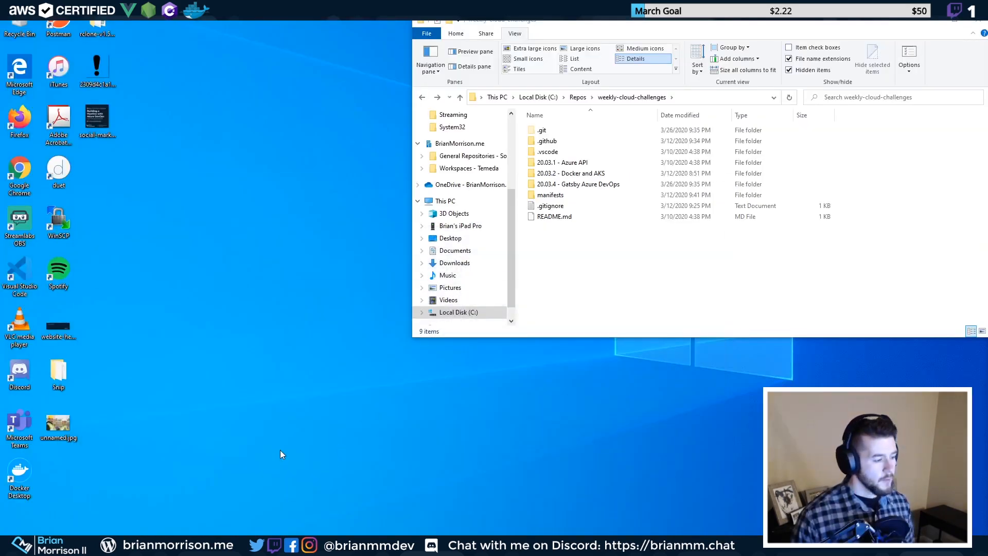
Watch build run #20200327.3's job log until it finishes, then view Release-2 in the Releases list
{"action": "mouse_move", "coordinate": [104, 545]}
{"action": "left_click", "coordinate": [104, 491]}
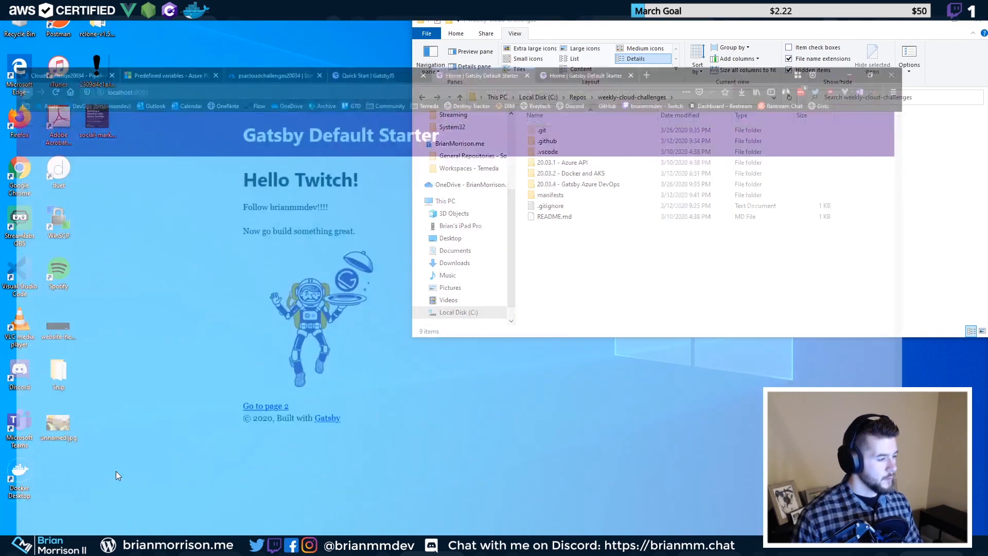
{"action": "left_click", "coordinate": [355, 10]}
{"action": "left_click", "coordinate": [93, 283]}
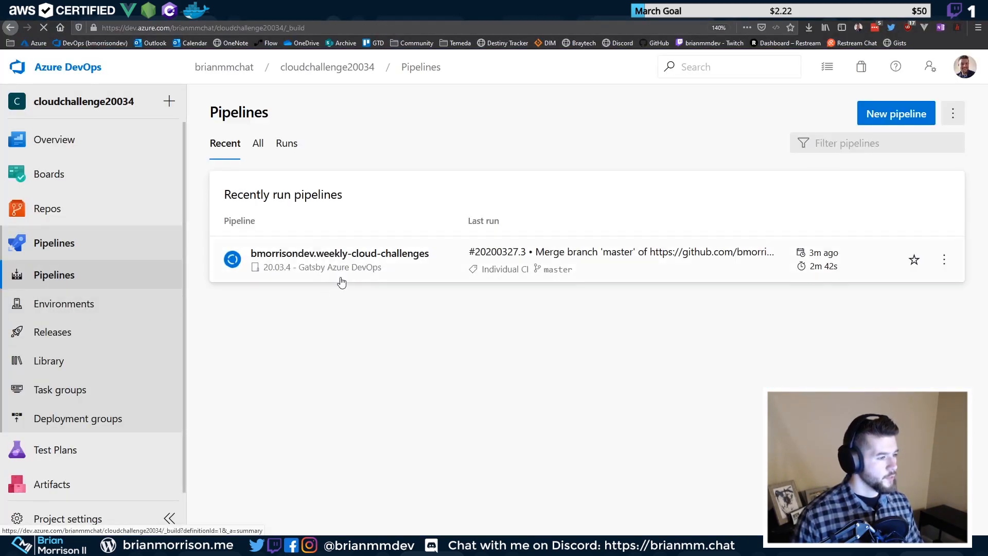
{"action": "left_click", "coordinate": [233, 278]}
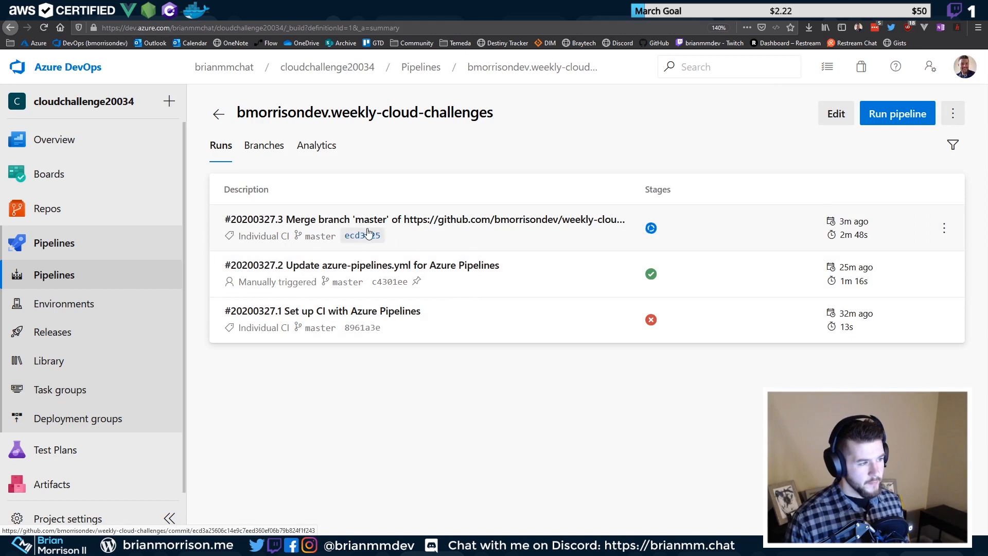
{"action": "left_click", "coordinate": [528, 245]}
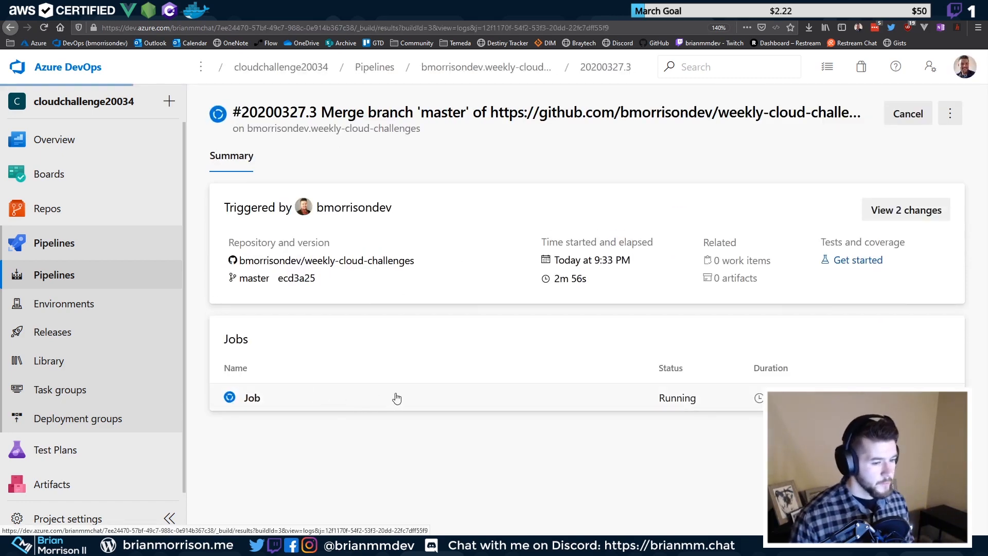
{"action": "left_click", "coordinate": [409, 388]}
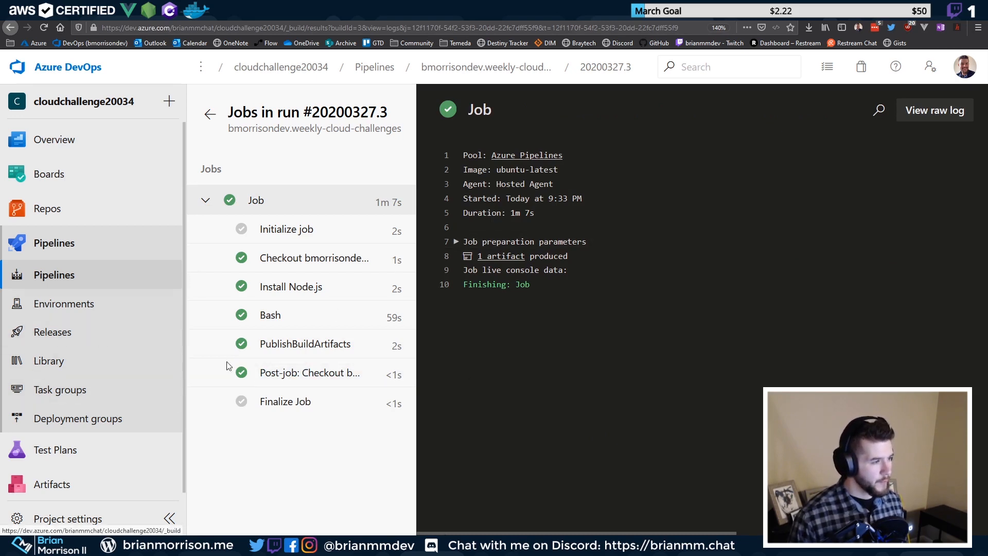
{"action": "left_click", "coordinate": [64, 331]}
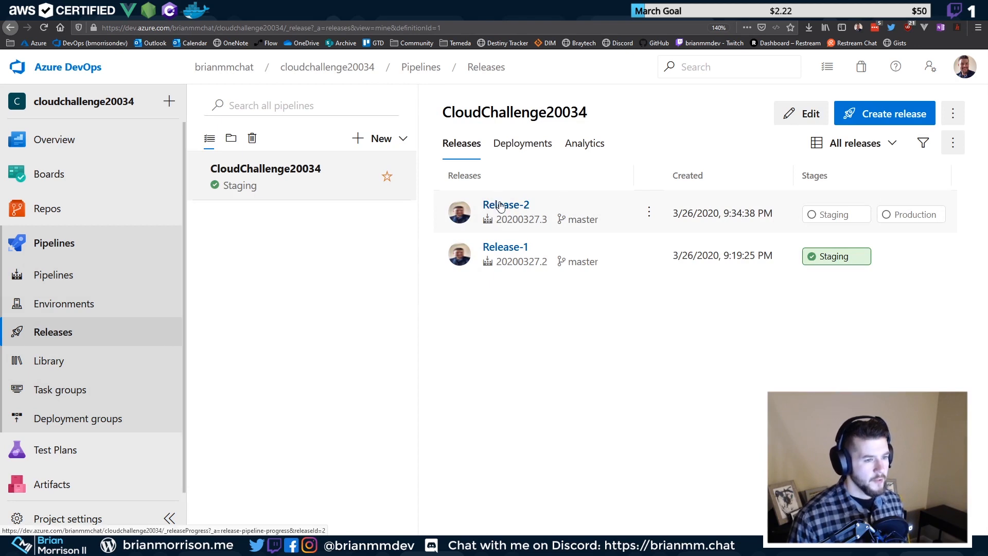
Follow Release-2's Staging logs until the Agent job succeeds with 2 warnings, then return to the pipeline view
{"action": "left_click", "coordinate": [498, 203]}
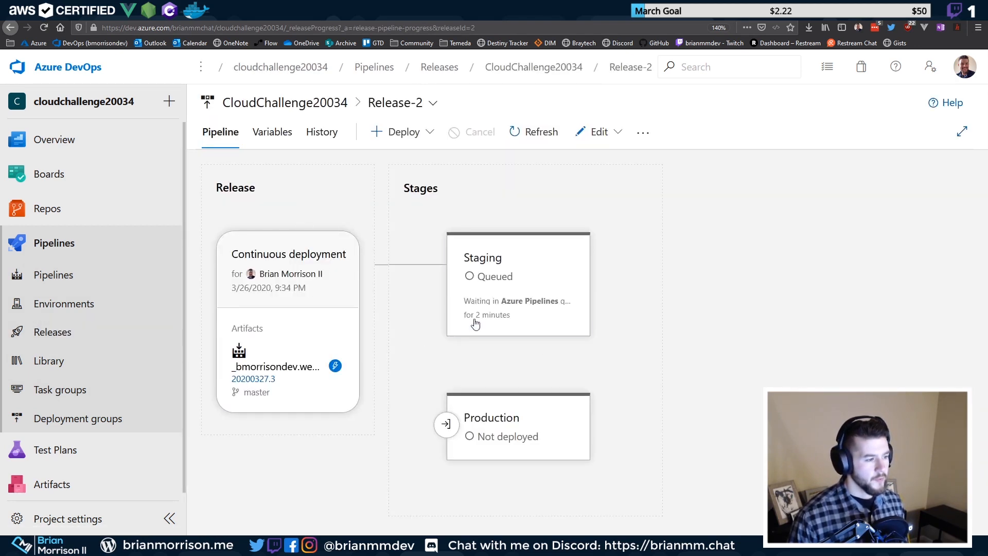
{"action": "mouse_move", "coordinate": [475, 323]}
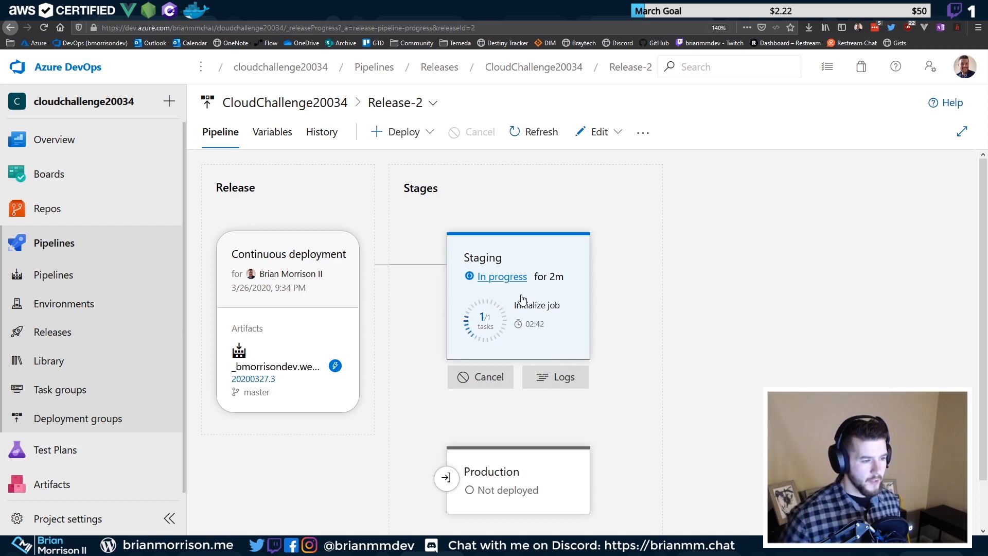
{"action": "left_click", "coordinate": [563, 378]}
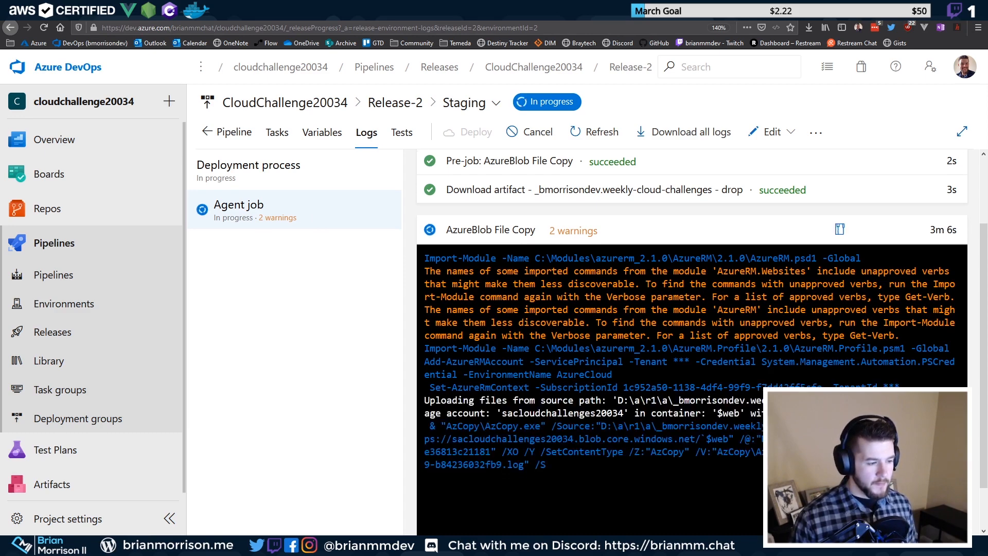
{"action": "left_click", "coordinate": [343, 212]}
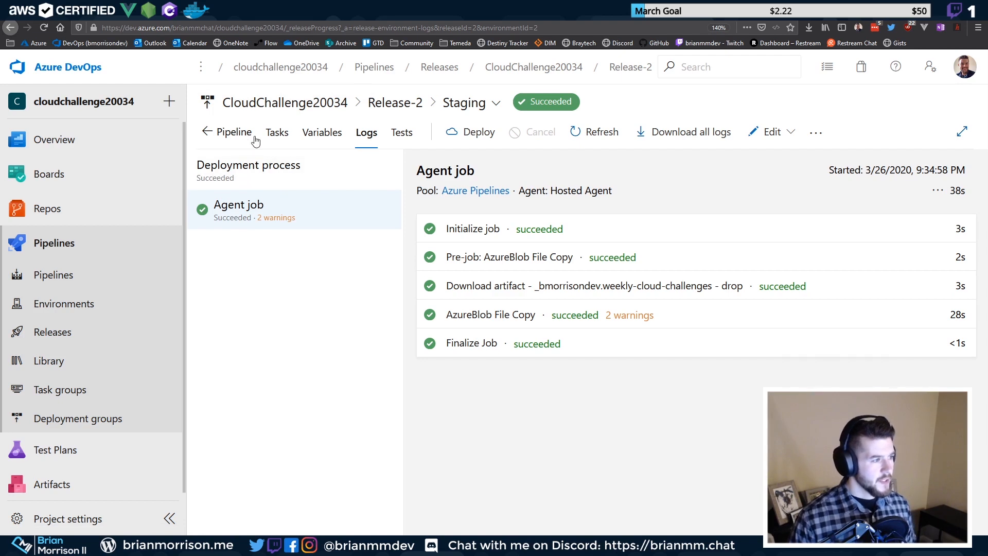
{"action": "left_click", "coordinate": [404, 103]}
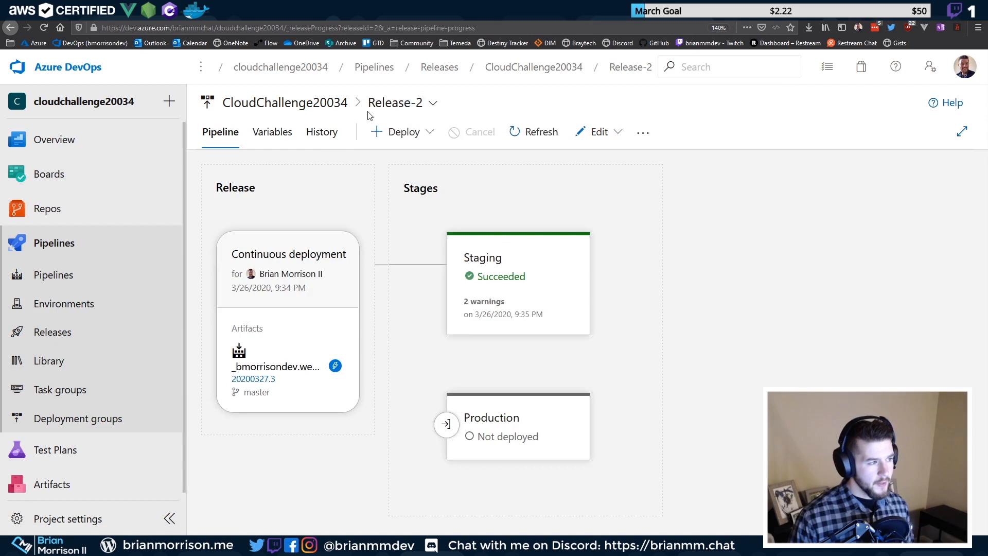
Reload the deployed windows.net Gatsby site and confirm the Hello Twitch! heading and follow line
{"action": "left_click", "coordinate": [320, 10]}
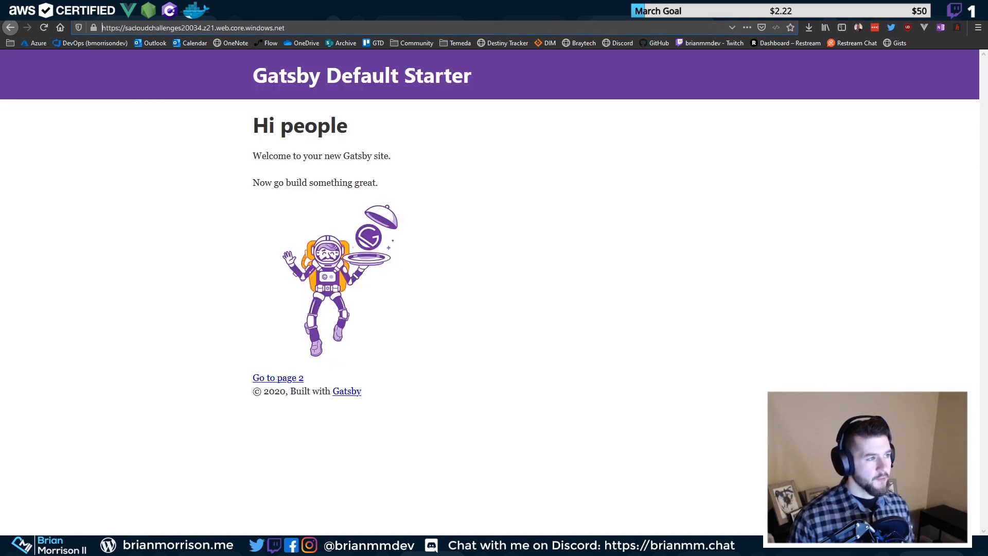
{"action": "double_click", "coordinate": [137, 28]}
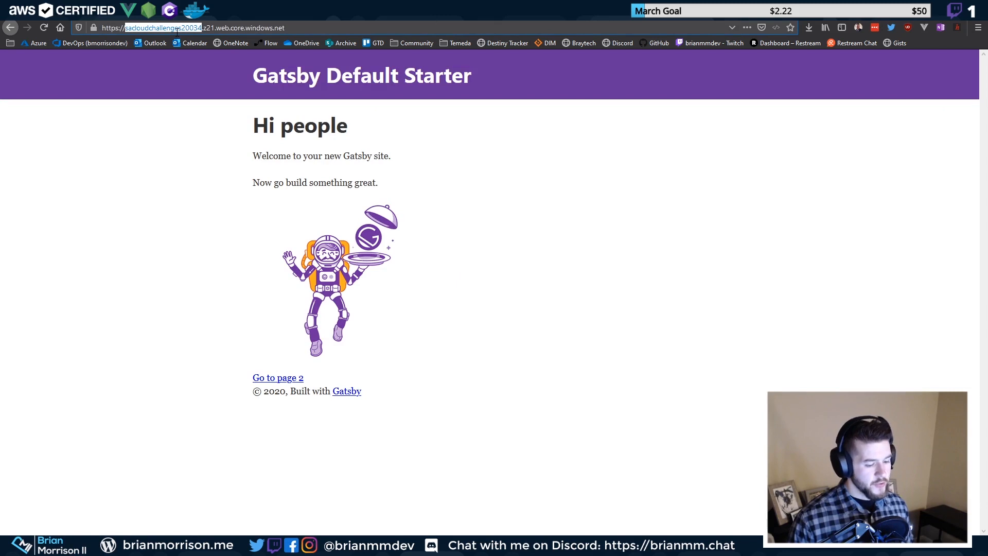
{"action": "left_click", "coordinate": [265, 157]}
{"action": "left_click", "coordinate": [39, 30]}
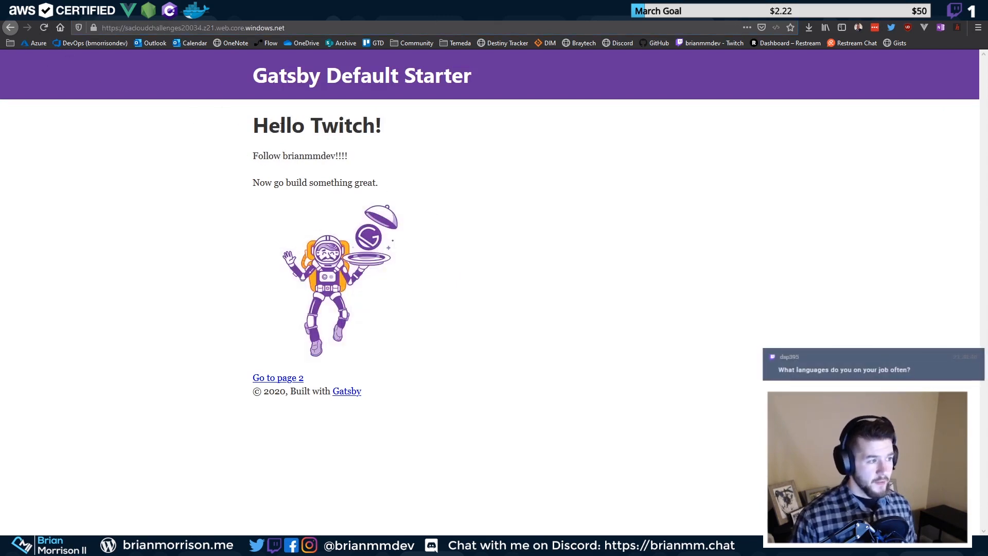
{"action": "left_click_drag", "start_coordinate": [251, 123], "coordinate": [437, 165]}
{"action": "left_click", "coordinate": [424, 159]}
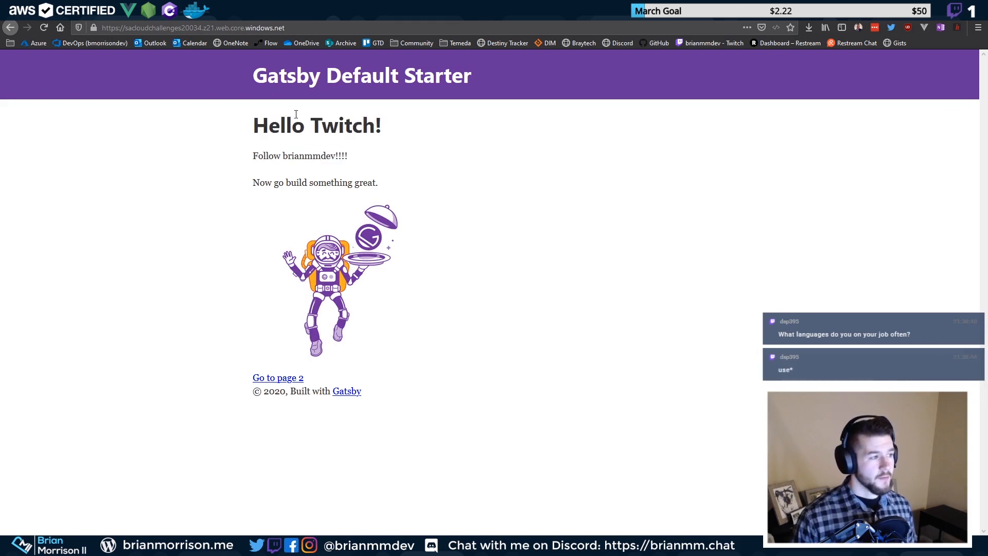
{"action": "left_click_drag", "start_coordinate": [297, 114], "coordinate": [402, 163]}
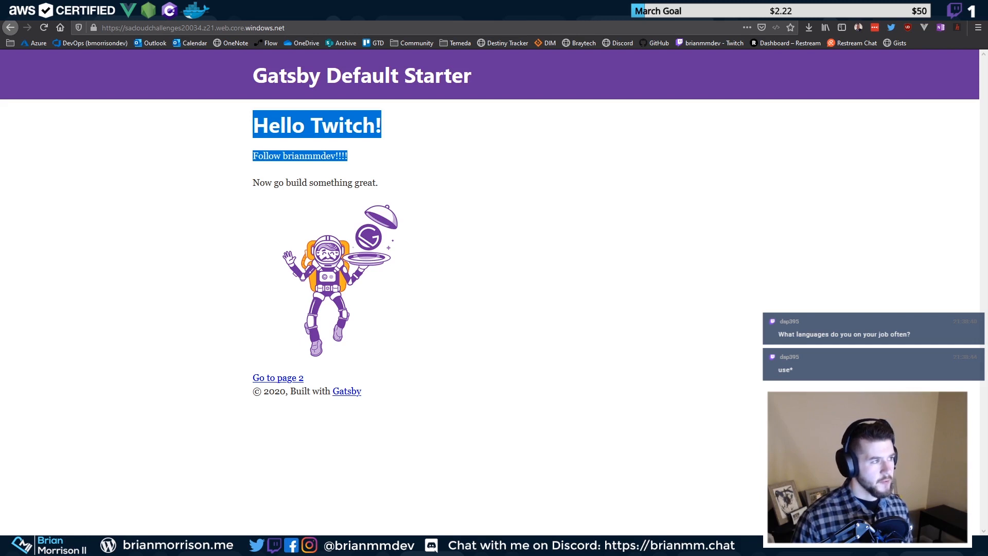
{"action": "key", "text": "ctrl+Tab"}
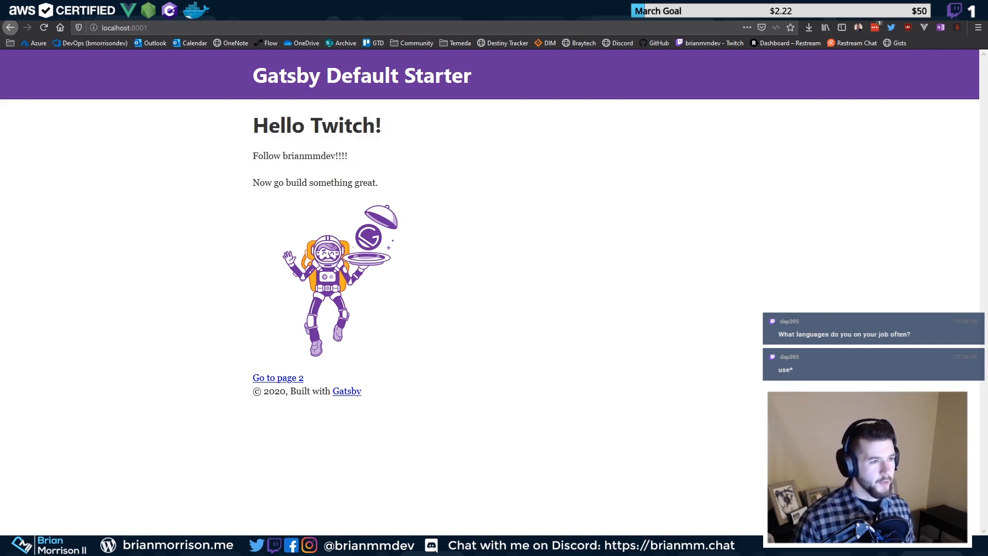
Cycle through the Gatsby docs, static website settings and Release-2 browser tabs
{"action": "key", "text": "ctrl+Tab"}
{"action": "key", "text": "ctrl+Tab"}
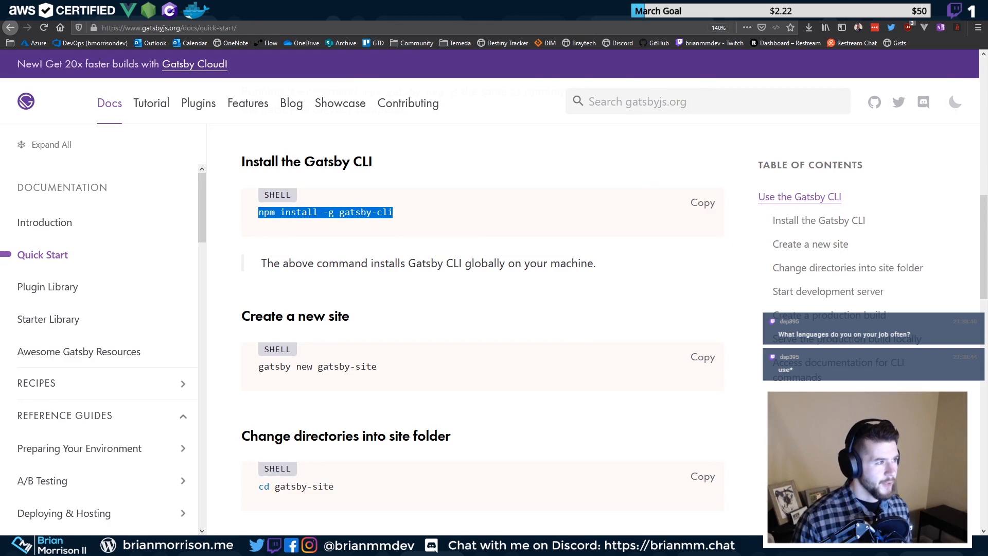
{"action": "key", "text": "ctrl+Tab"}
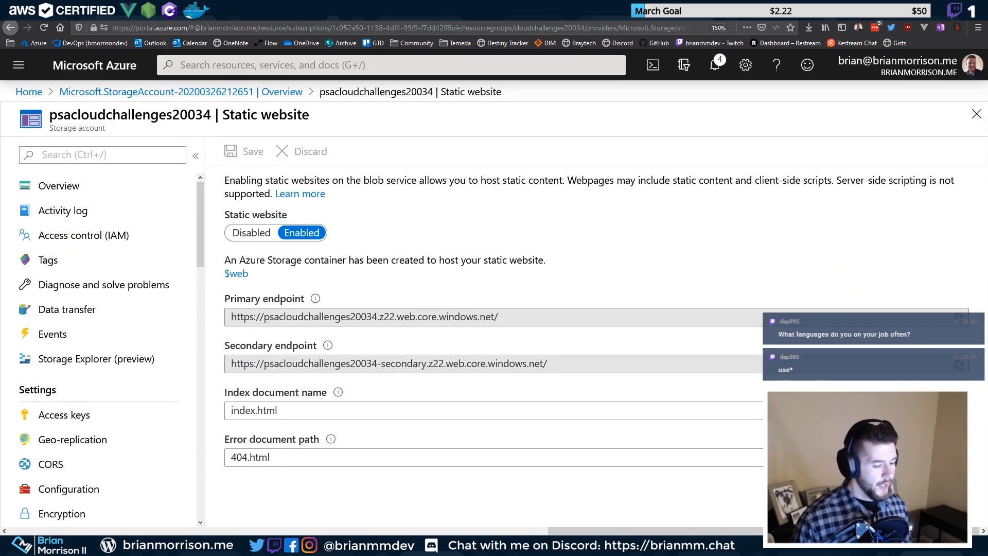
{"action": "key", "text": "ctrl+Tab"}
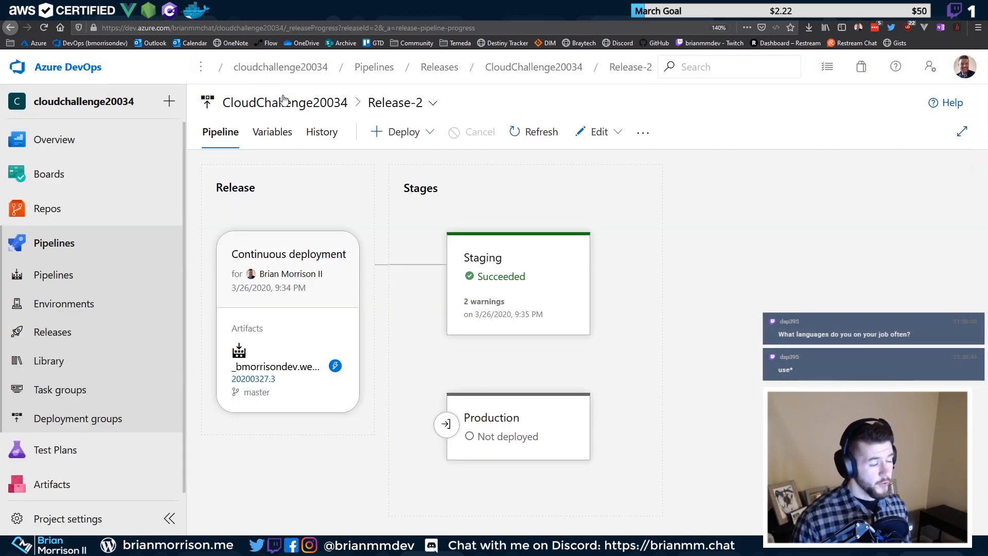
{"action": "mouse_move", "coordinate": [468, 431]}
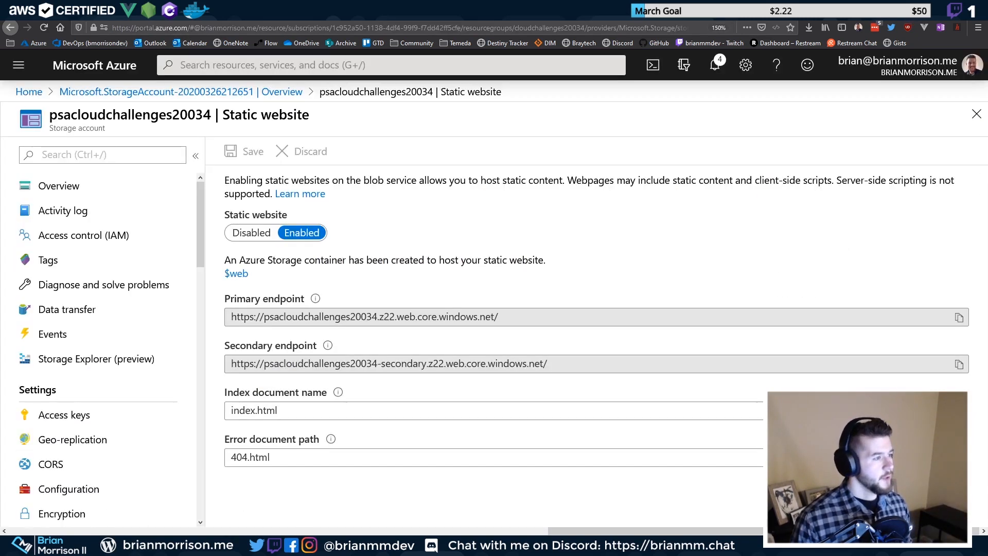
Load the storage account's primary static website endpoint in a new tab, getting a 404 error
{"action": "left_click", "coordinate": [437, 317]}
{"action": "left_click_drag", "start_coordinate": [514, 319], "coordinate": [225, 317]}
{"action": "key", "text": "ctrl+c"}
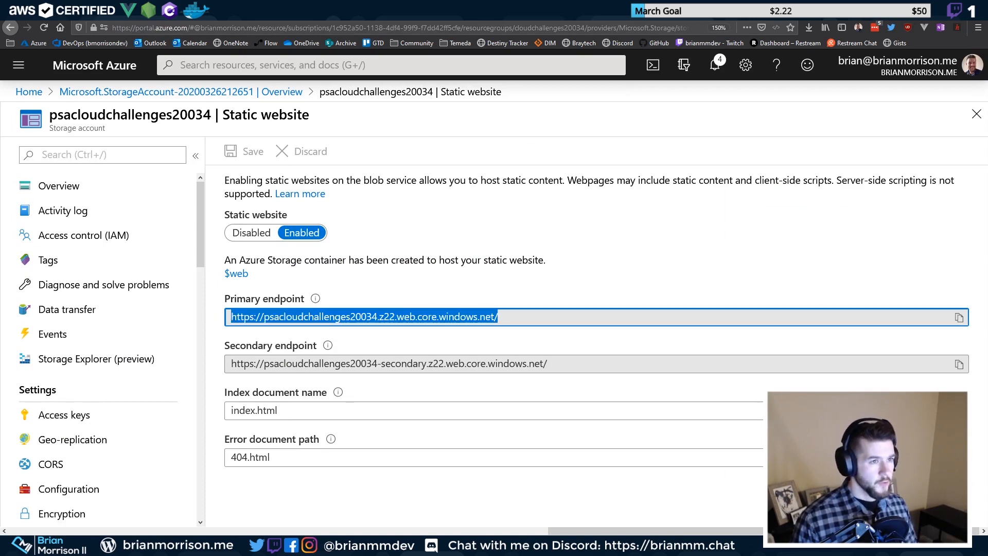
{"action": "key", "text": "ctrl+t"}
{"action": "key", "text": "ctrl+v"}
{"action": "key", "text": "Return"}
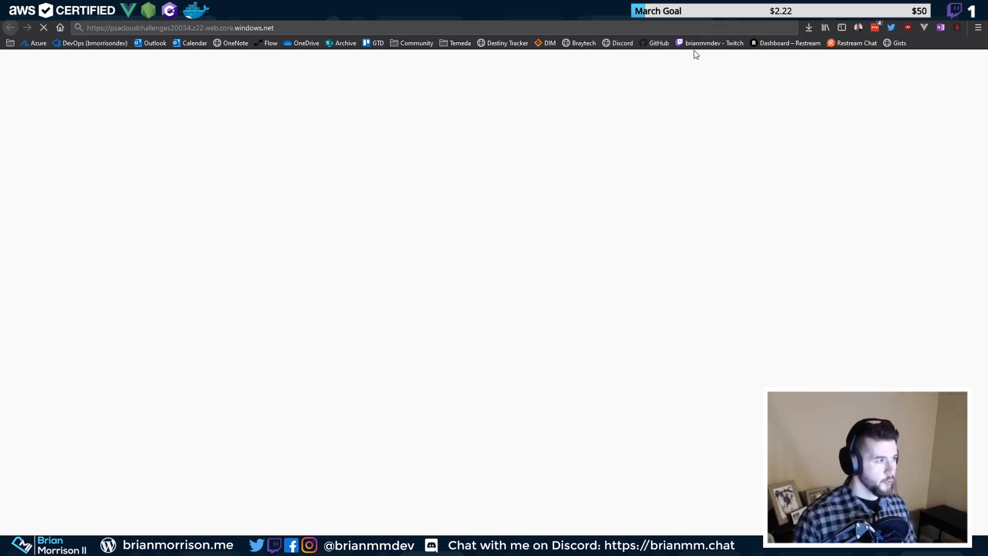
{"action": "left_click_drag", "start_coordinate": [216, 118], "coordinate": [3, 38]}
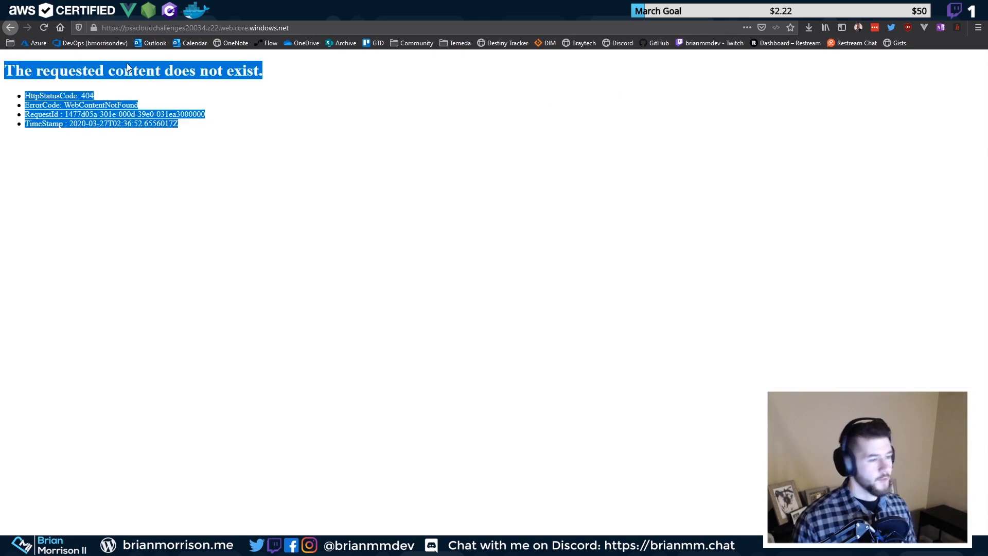
{"action": "left_click", "coordinate": [67, 10]}
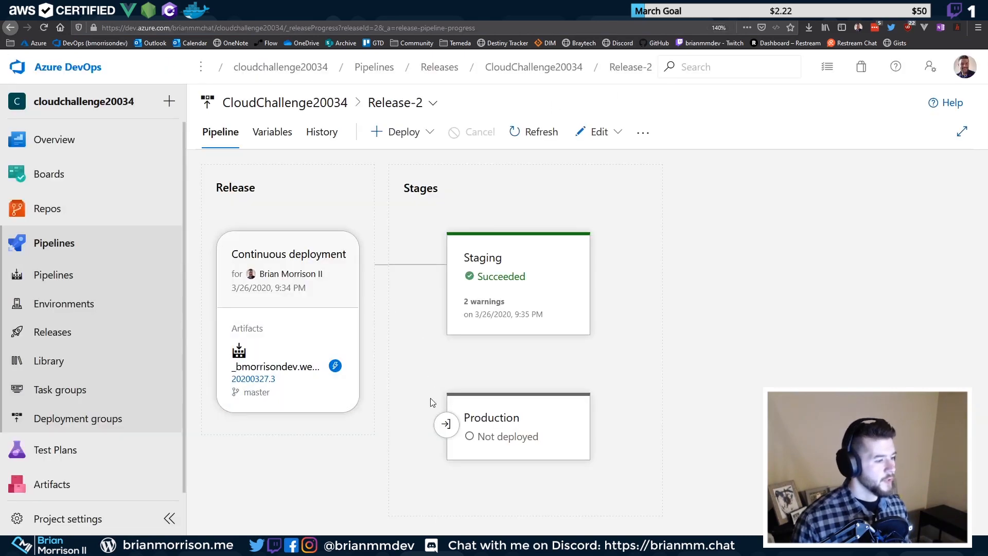
Inspect the Production stage's pre-deployment conditions and summary for Release-2
{"action": "mouse_move", "coordinate": [450, 441]}
{"action": "left_click", "coordinate": [447, 424]}
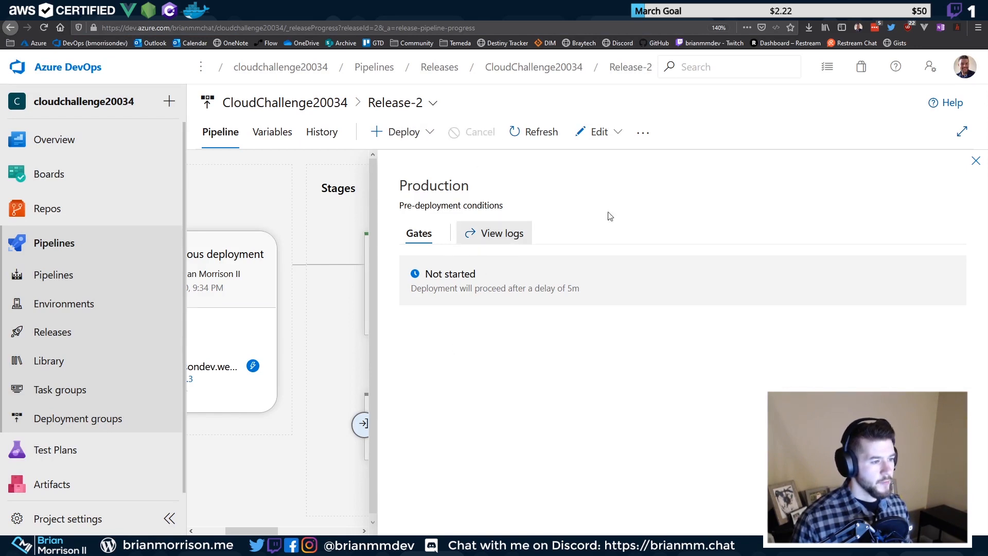
{"action": "left_click", "coordinate": [404, 131]}
{"action": "left_click", "coordinate": [441, 327]}
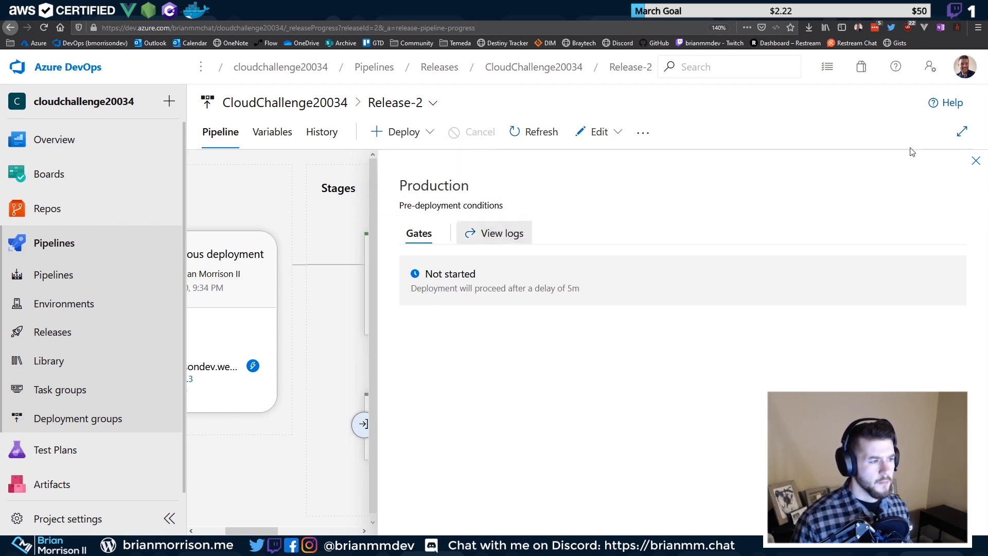
{"action": "left_click", "coordinate": [975, 160]}
{"action": "left_click", "coordinate": [526, 437]}
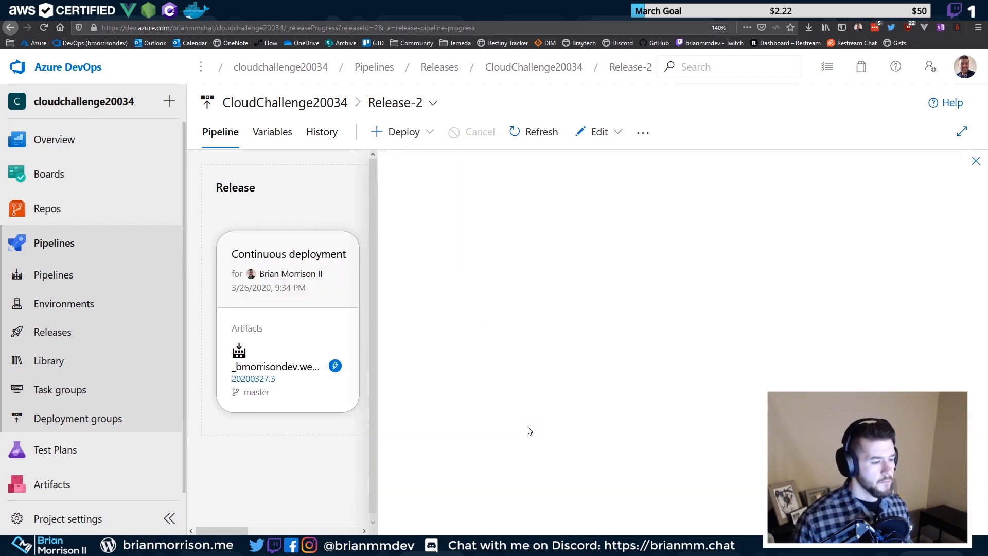
{"action": "left_click", "coordinate": [975, 160]}
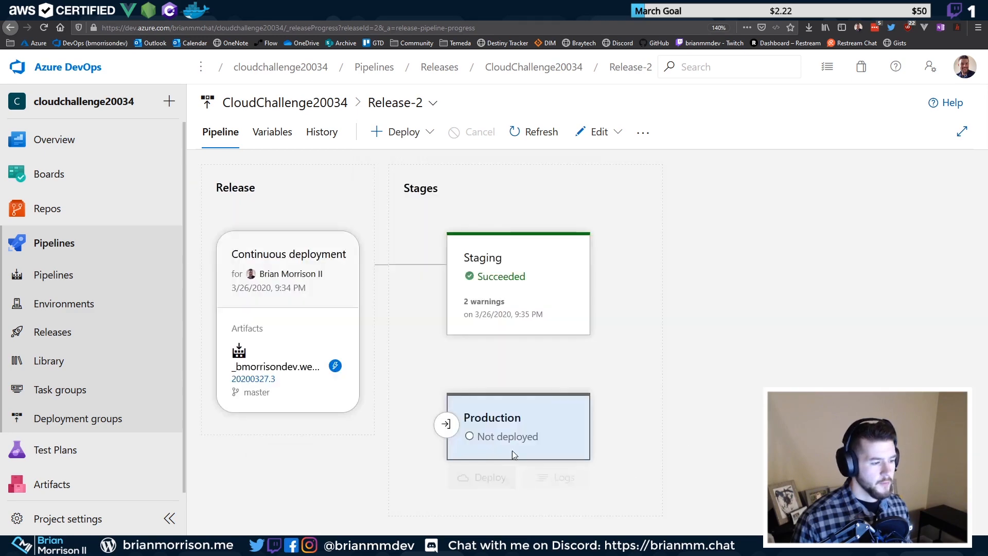
Review Release-2's 23 commits and empty work items, then deploy it to Production
{"action": "left_click", "coordinate": [490, 477]}
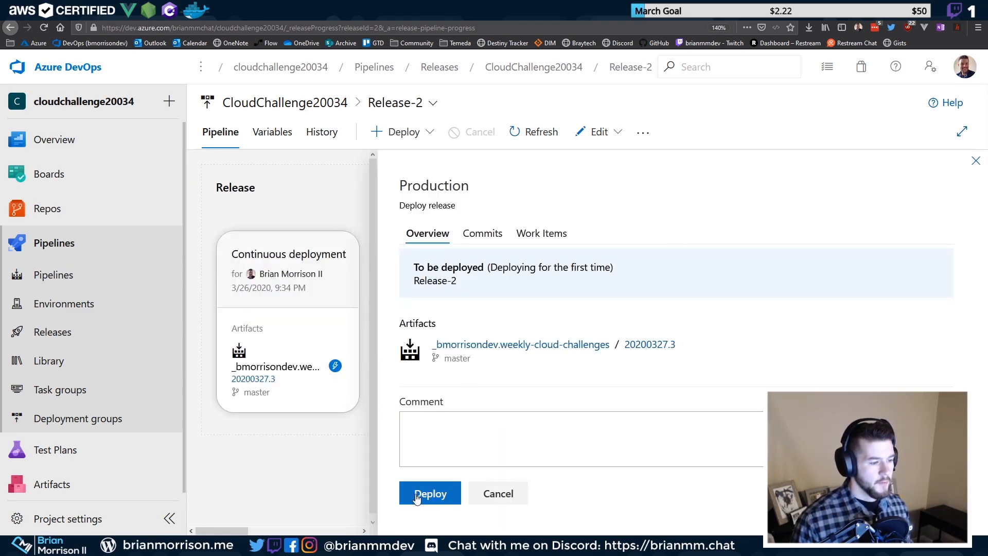
{"action": "left_click", "coordinate": [449, 461]}
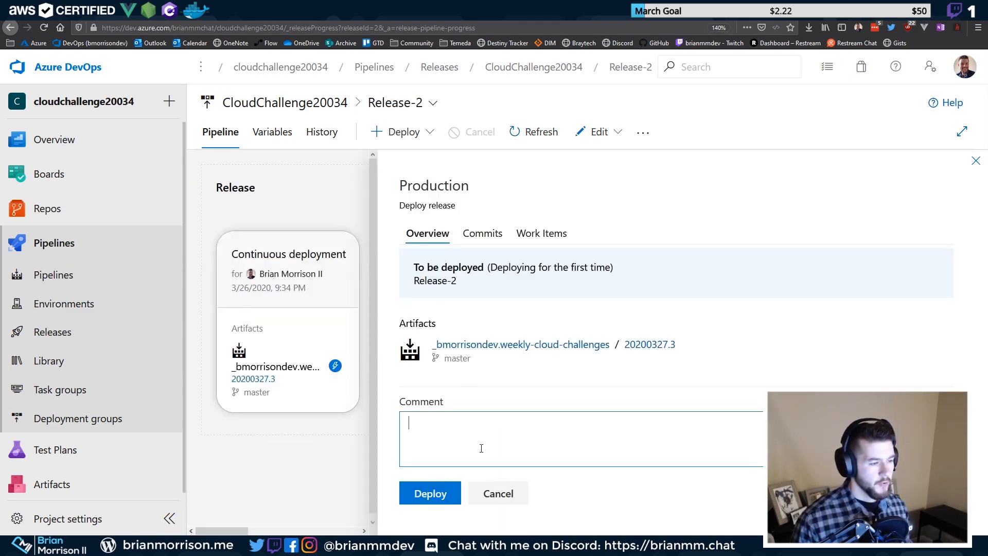
{"action": "left_click", "coordinate": [486, 241]}
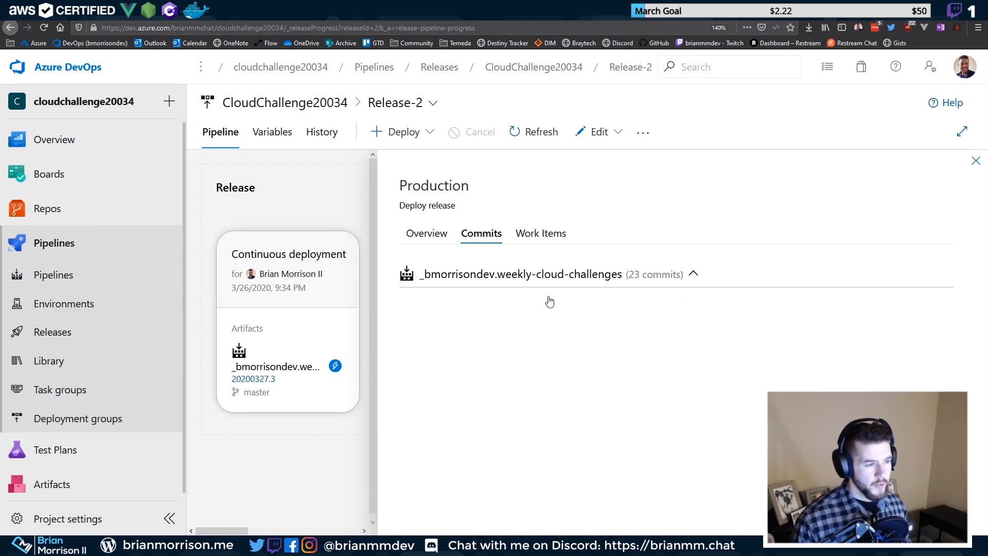
{"action": "left_click", "coordinate": [703, 274]}
{"action": "left_click", "coordinate": [694, 274]}
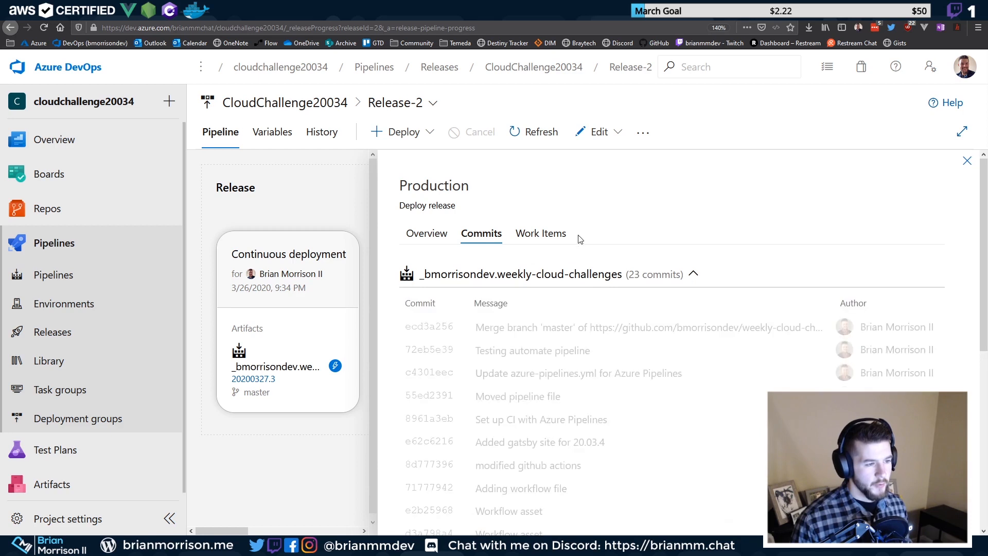
{"action": "left_click", "coordinate": [540, 234]}
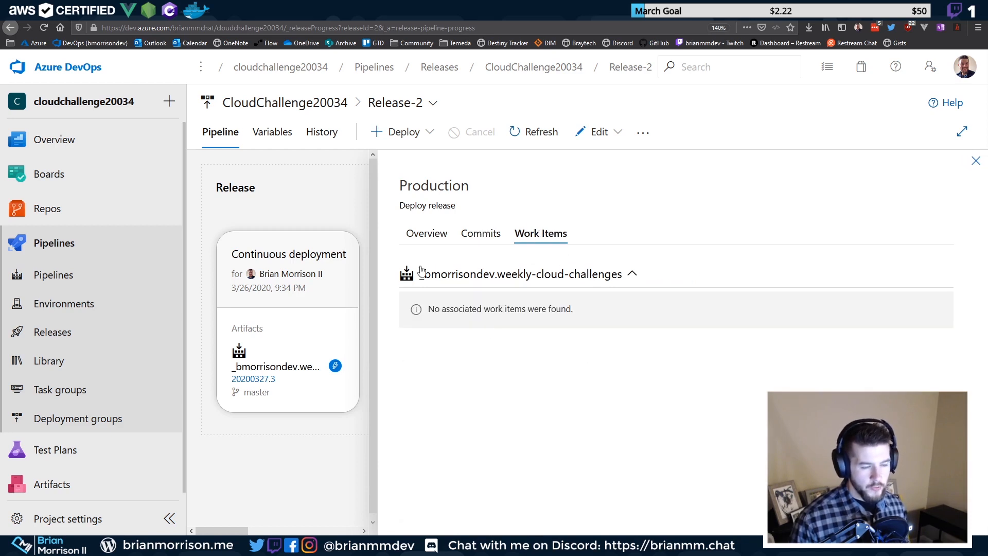
{"action": "left_click", "coordinate": [432, 236]}
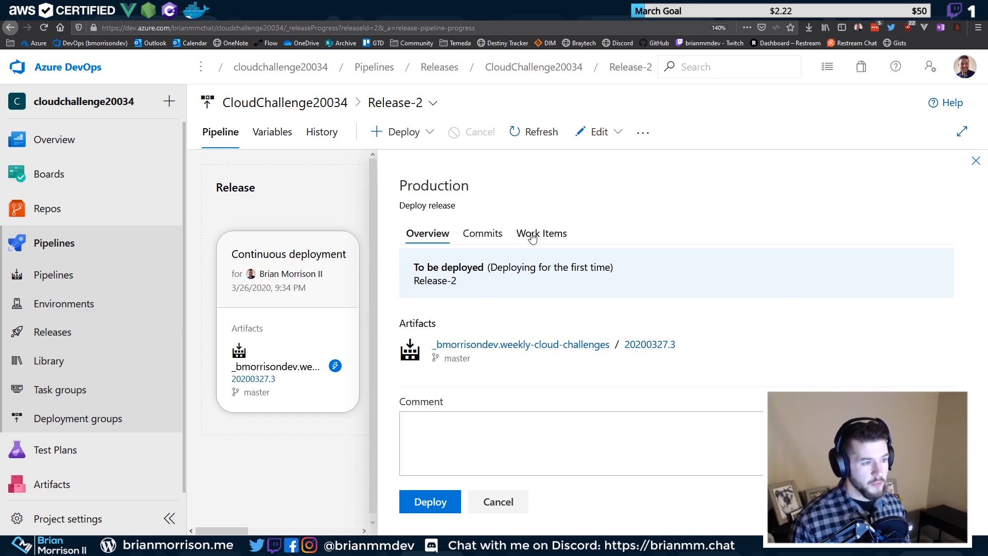
{"action": "left_click", "coordinate": [532, 236]}
{"action": "left_click", "coordinate": [436, 235]}
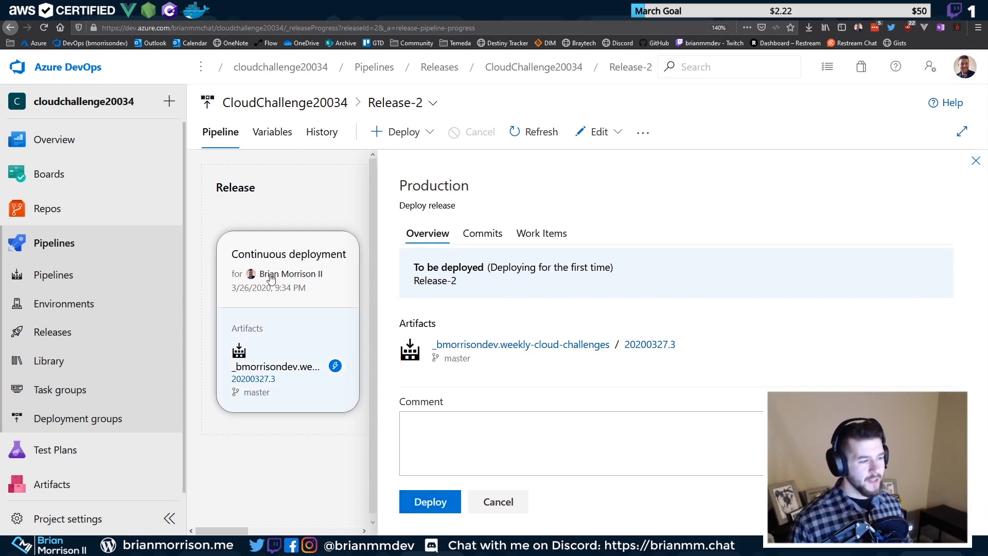
{"action": "left_click", "coordinate": [431, 506]}
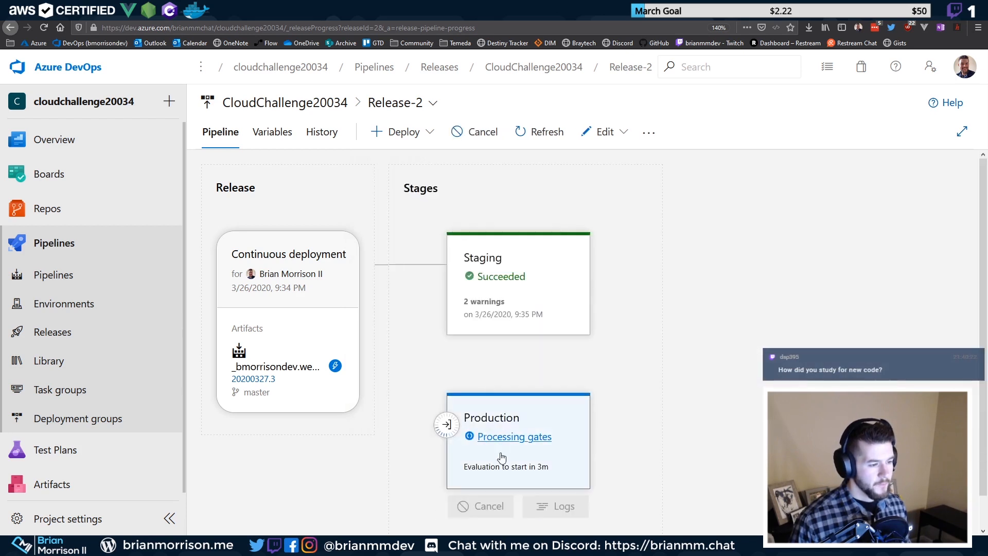
Open the Production stage's deployment logs while gates are processing
{"action": "scroll", "coordinate": [540, 474], "scroll_direction": "down", "scroll_amount": 1}
{"action": "left_click", "coordinate": [565, 477]}
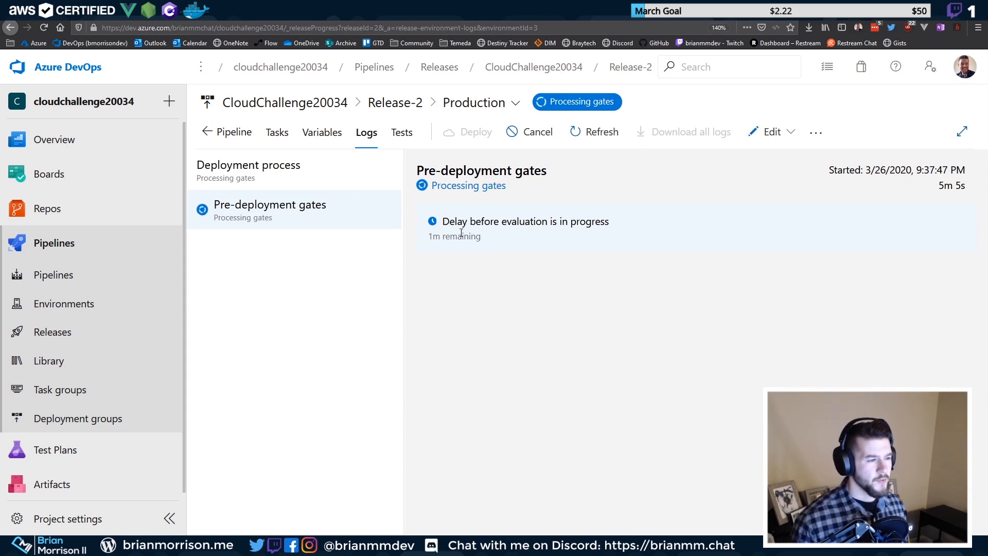
Examine the pre-deployment gates log's evaluation delay and waiting-for-gates message
{"action": "left_click_drag", "start_coordinate": [441, 221], "coordinate": [608, 219]}
{"action": "left_click", "coordinate": [543, 217]}
{"action": "left_click", "coordinate": [346, 218]}
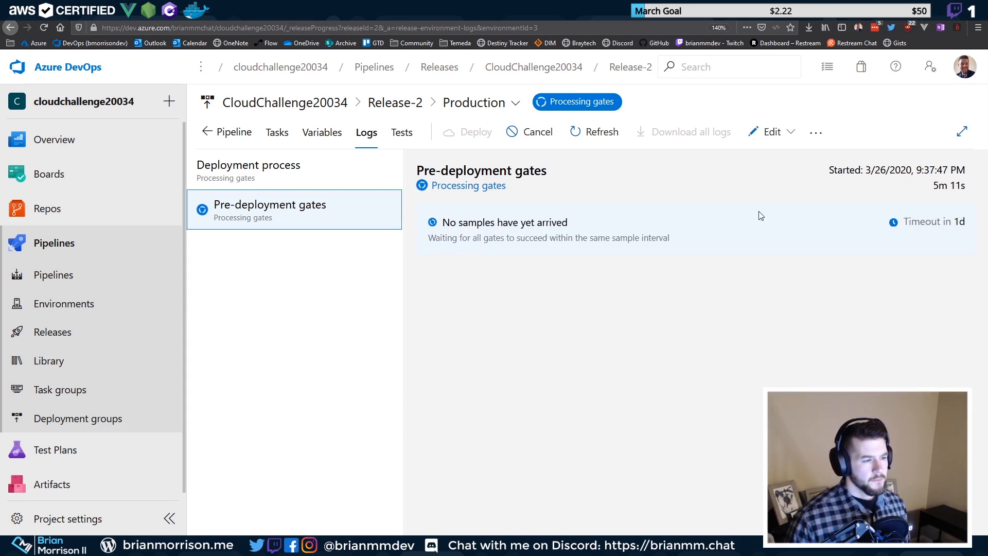
{"action": "left_click", "coordinate": [450, 237]}
{"action": "triple_click", "coordinate": [450, 236]}
{"action": "left_click", "coordinate": [540, 237]}
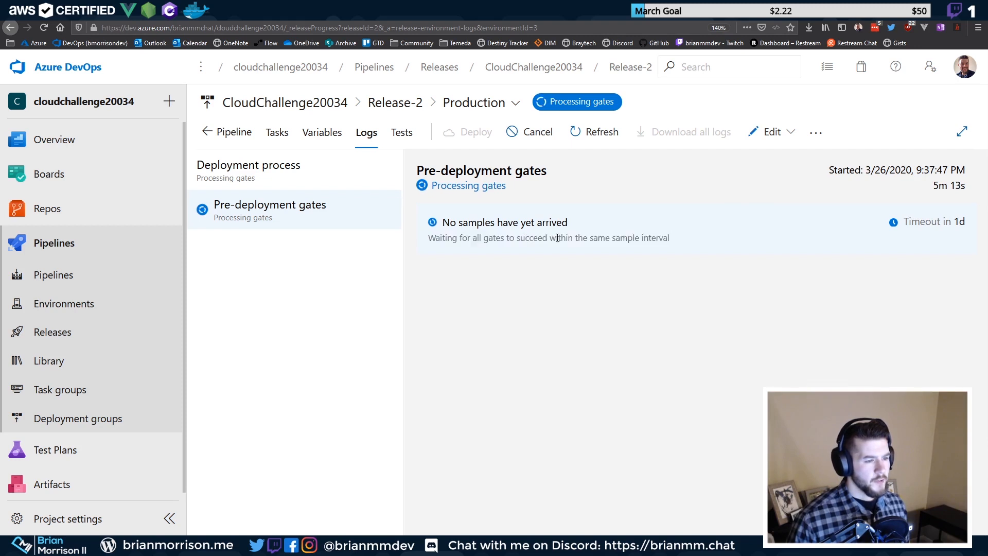
{"action": "left_click_drag", "start_coordinate": [670, 238], "coordinate": [494, 237]}
{"action": "left_click", "coordinate": [553, 264]}
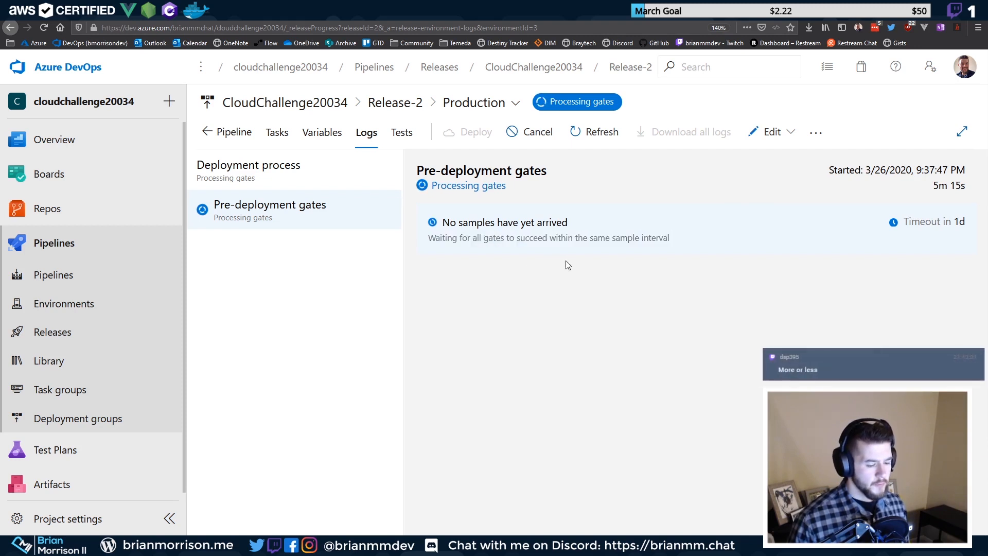
{"action": "double_click", "coordinate": [663, 238]}
{"action": "left_click_drag", "start_coordinate": [664, 240], "coordinate": [689, 237]}
{"action": "double_click", "coordinate": [443, 238]}
{"action": "left_click", "coordinate": [636, 240]}
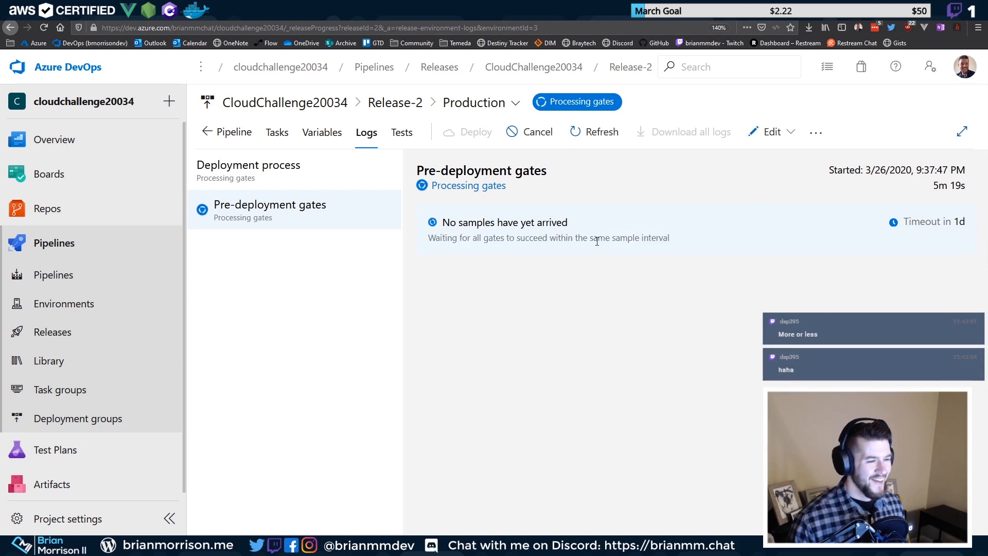
Review the gate status showing no samples yet, then return to Release-2's pipeline overview
{"action": "left_click_drag", "start_coordinate": [428, 240], "coordinate": [684, 235]}
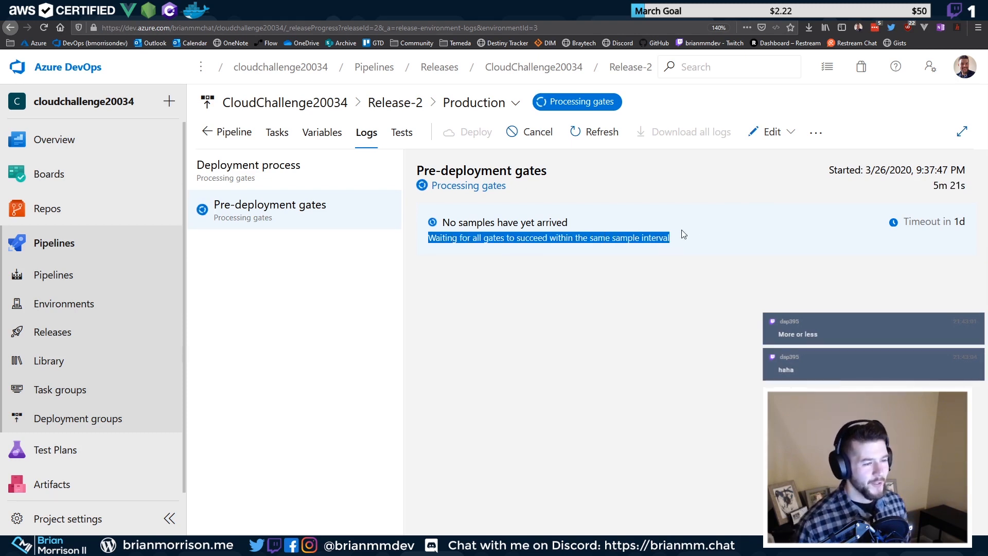
{"action": "left_click", "coordinate": [681, 234]}
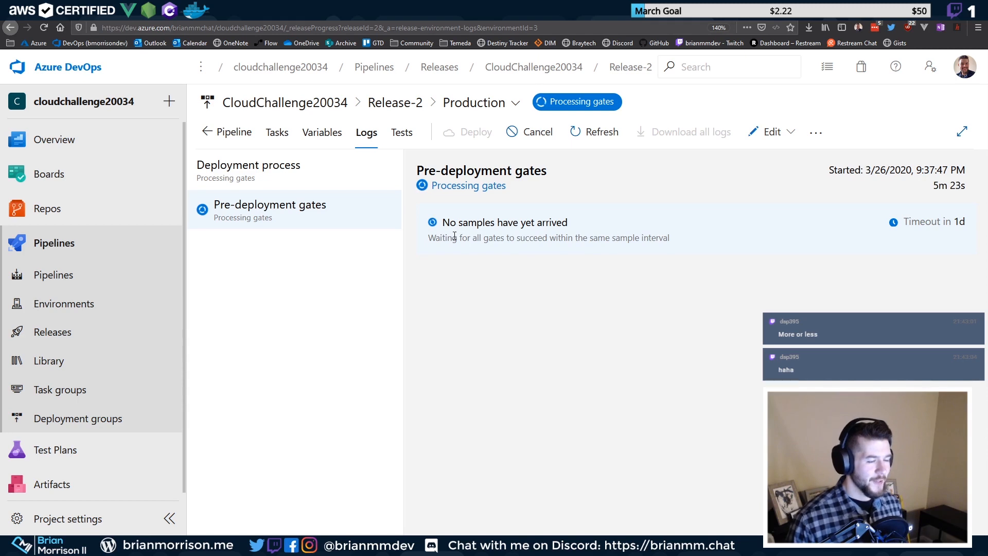
{"action": "left_click_drag", "start_coordinate": [449, 225], "coordinate": [741, 250]}
{"action": "left_click", "coordinate": [740, 243]}
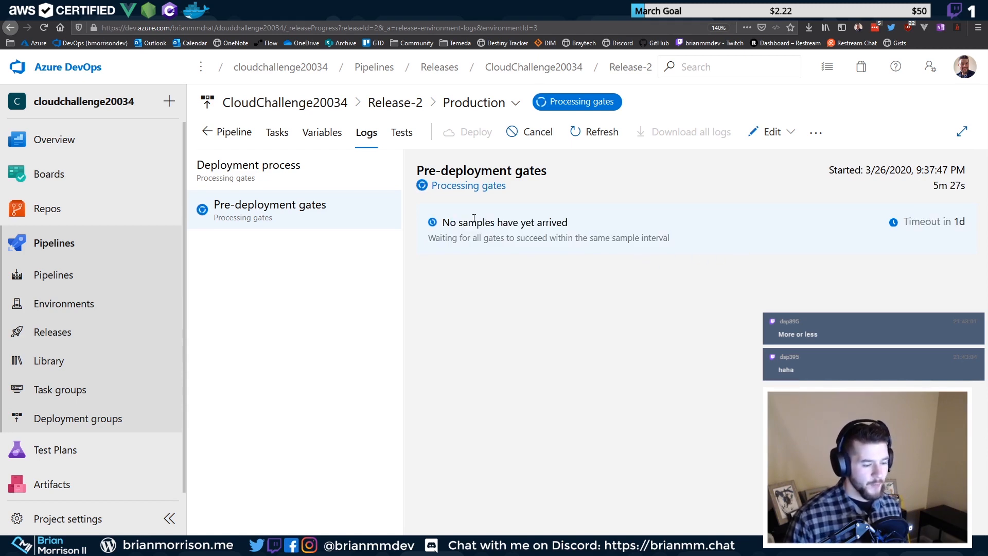
{"action": "left_click_drag", "start_coordinate": [447, 222], "coordinate": [694, 234]}
{"action": "left_click", "coordinate": [618, 227]}
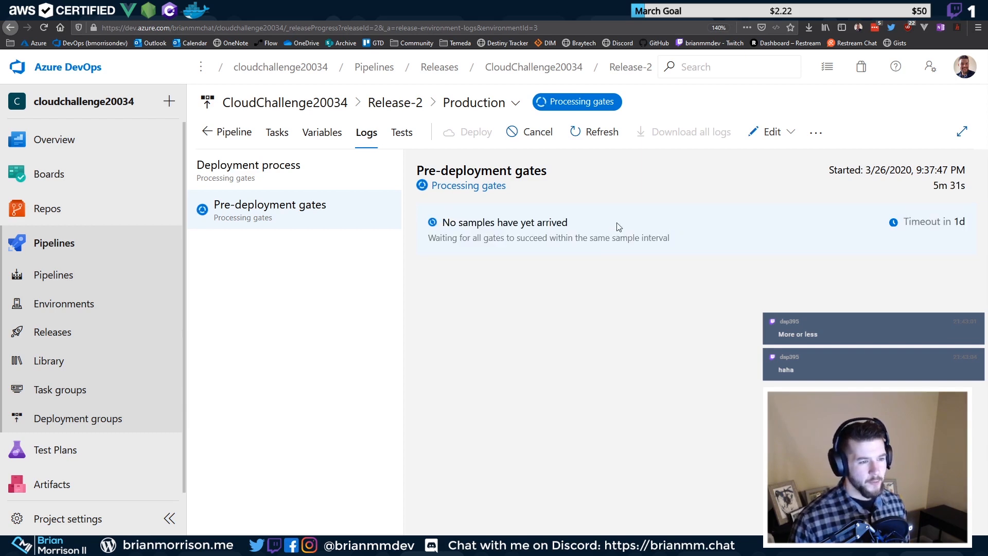
{"action": "left_click_drag", "start_coordinate": [442, 222], "coordinate": [783, 250]}
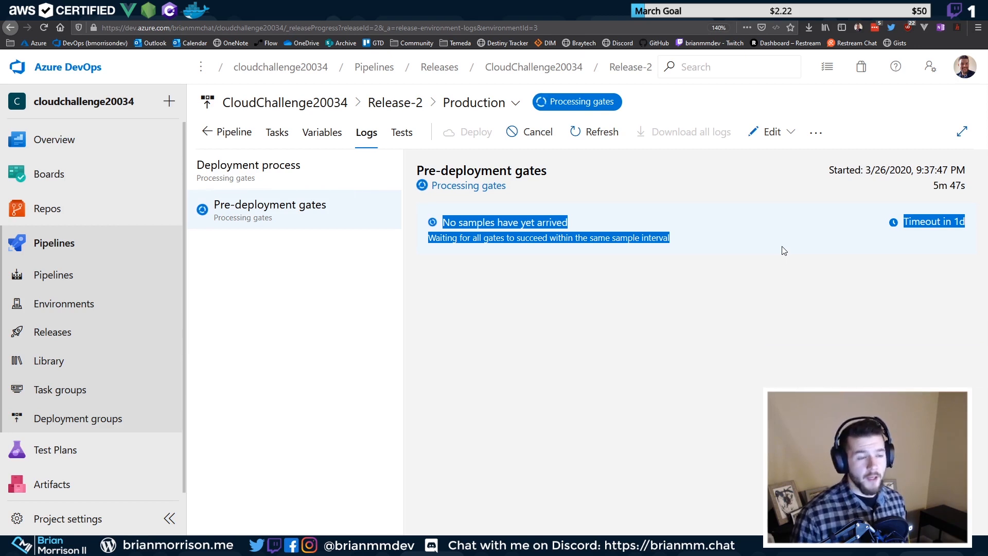
{"action": "left_click", "coordinate": [783, 255]}
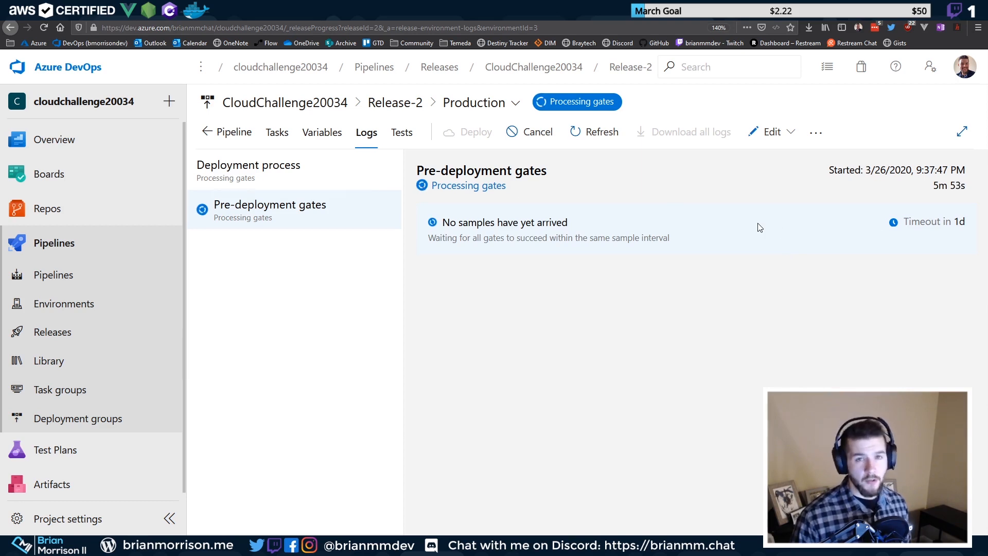
{"action": "left_click_drag", "start_coordinate": [439, 222], "coordinate": [589, 230]}
{"action": "left_click", "coordinate": [630, 230]}
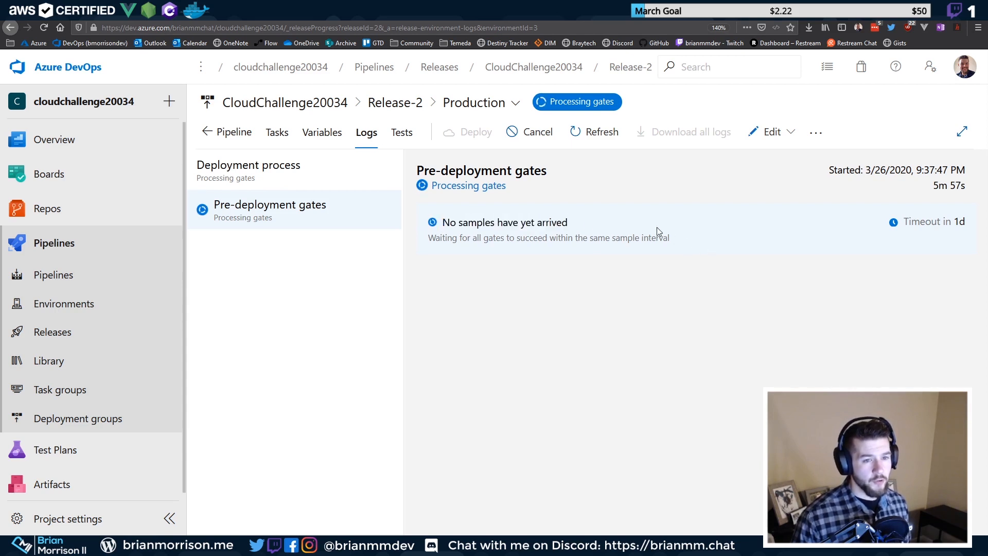
{"action": "left_click", "coordinate": [298, 216]}
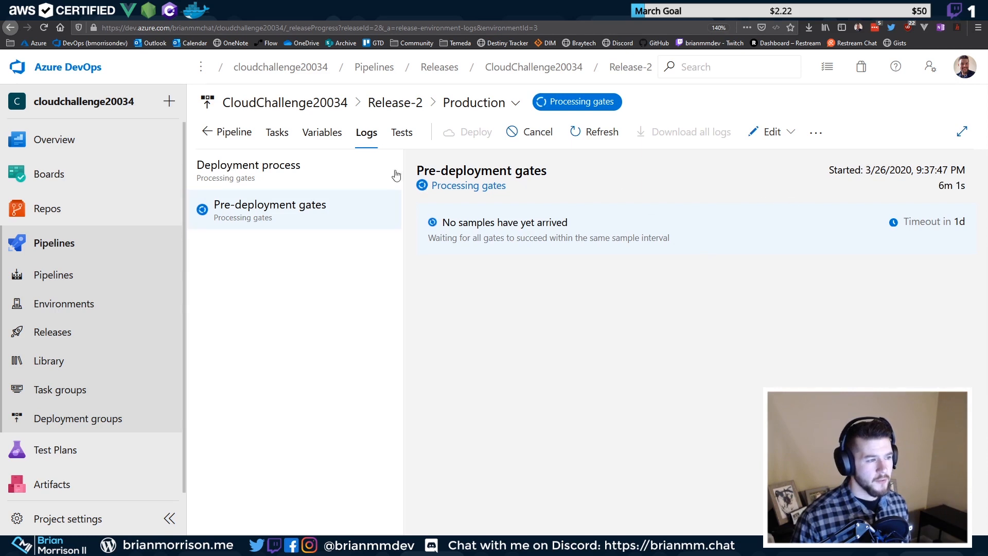
{"action": "left_click", "coordinate": [227, 133]}
{"action": "mouse_move", "coordinate": [569, 468]}
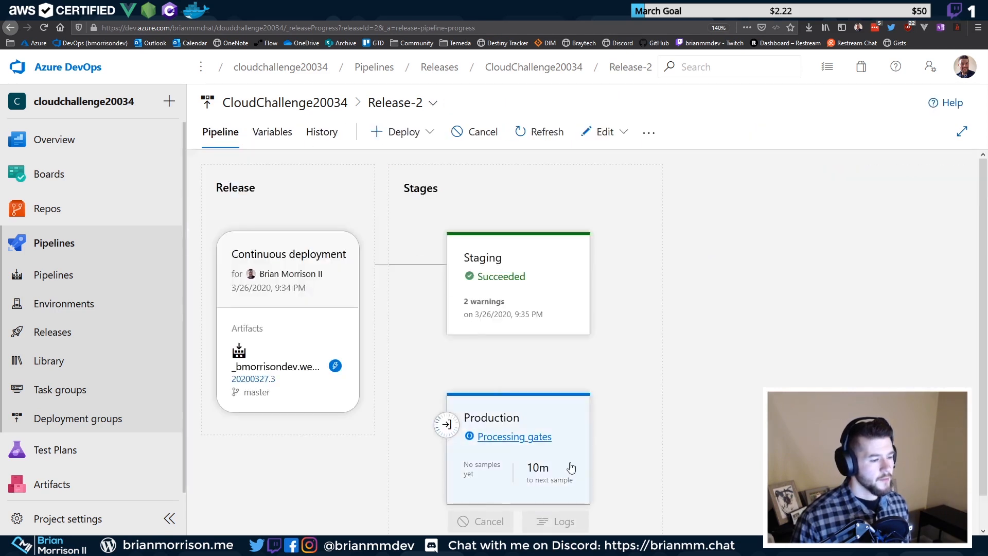
{"action": "scroll", "coordinate": [529, 469], "scroll_direction": "down", "scroll_amount": 1}
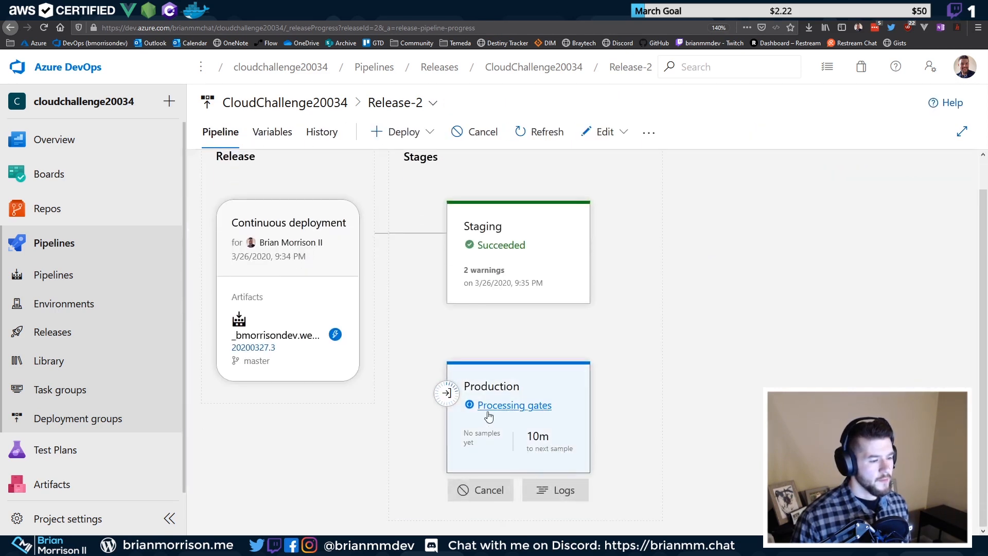
{"action": "left_click", "coordinate": [514, 406]}
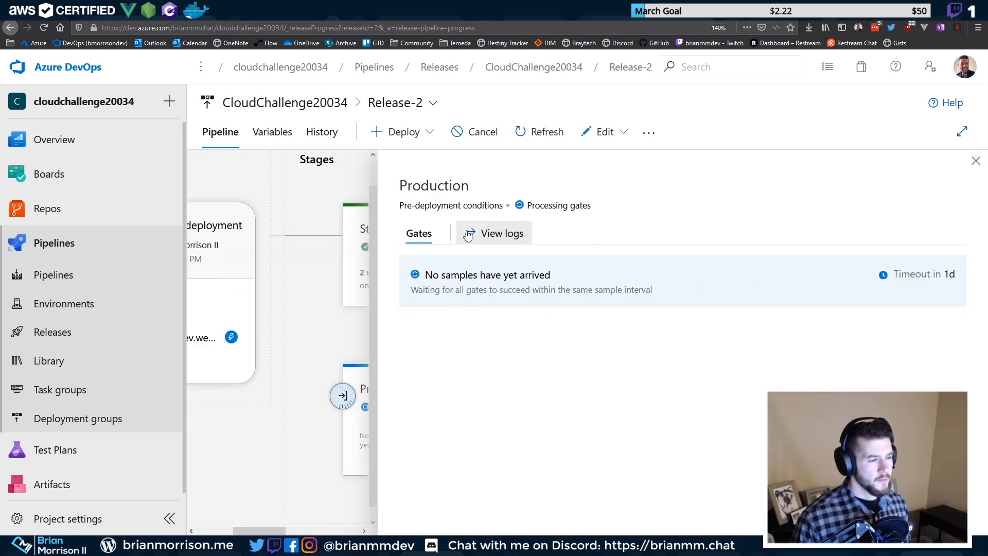
{"action": "left_click", "coordinate": [414, 134]}
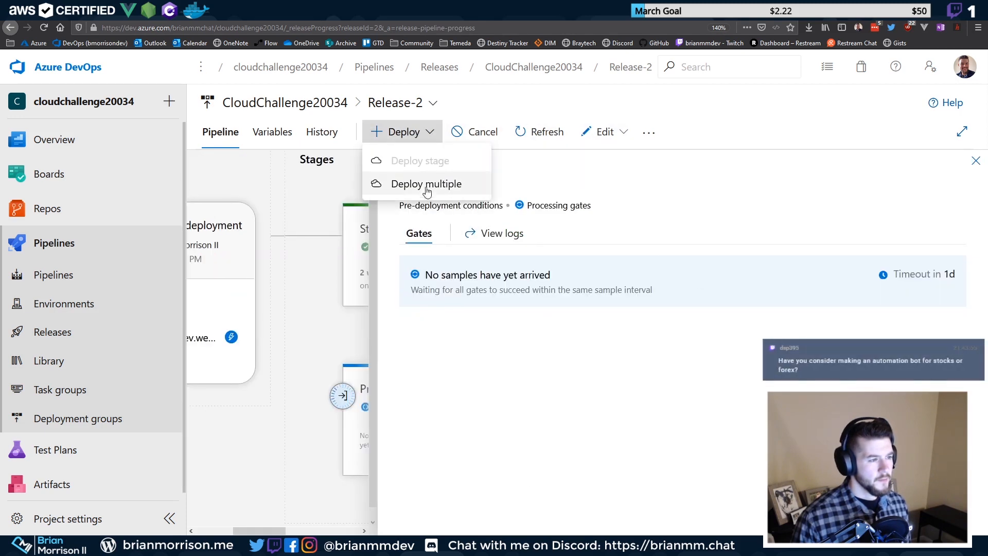
{"action": "left_click", "coordinate": [675, 172]}
{"action": "left_click", "coordinate": [648, 135]}
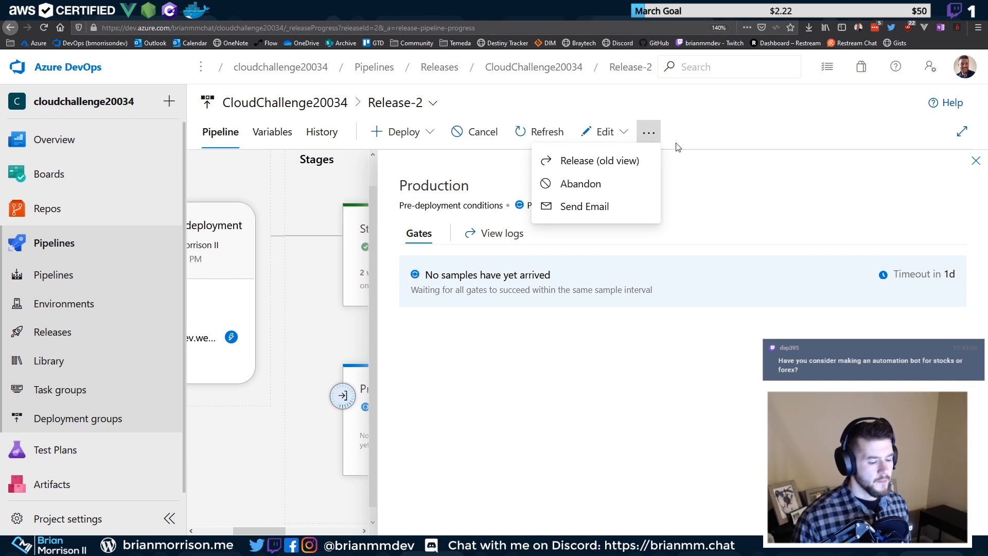
{"action": "left_click", "coordinate": [696, 157]}
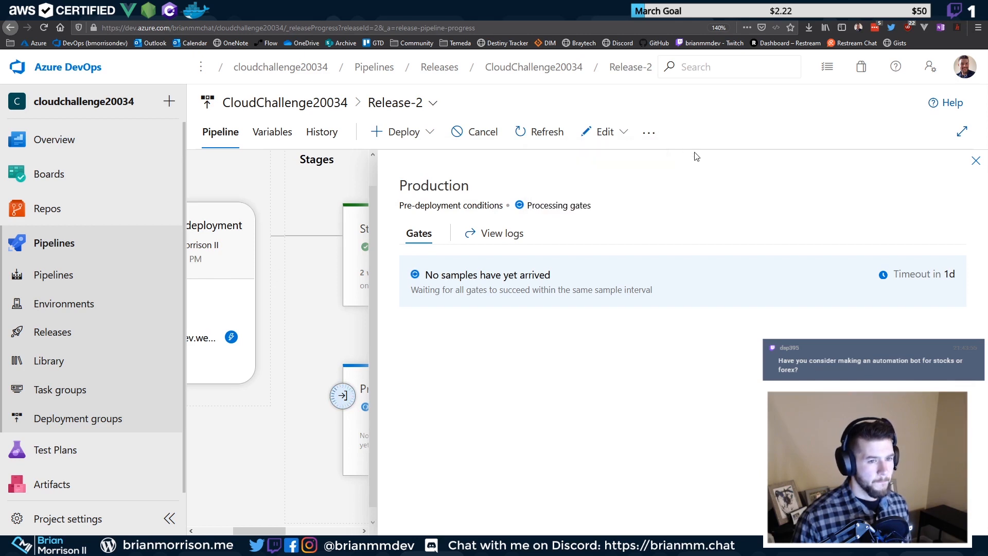
{"action": "left_click", "coordinate": [648, 133]}
{"action": "left_click", "coordinate": [624, 133]}
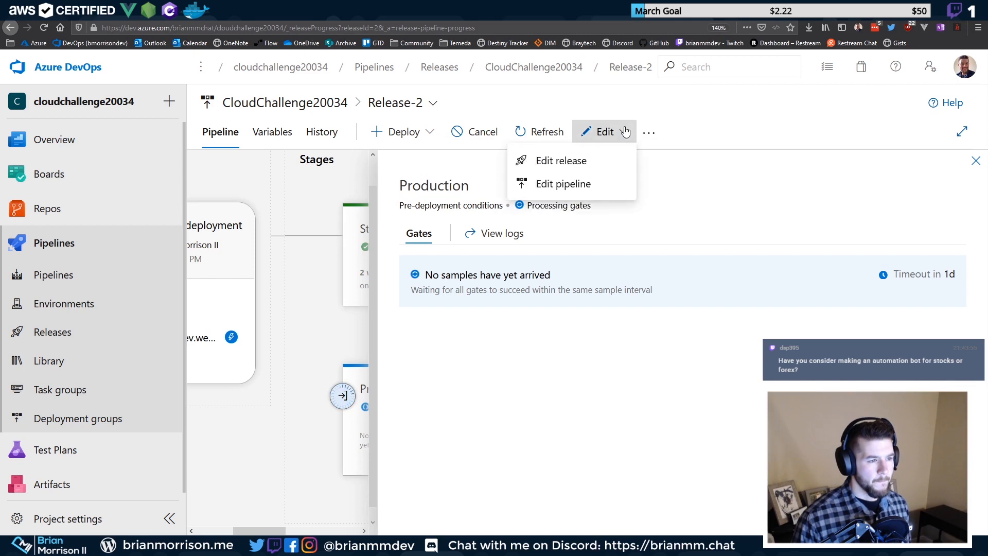
{"action": "left_click", "coordinate": [540, 131]}
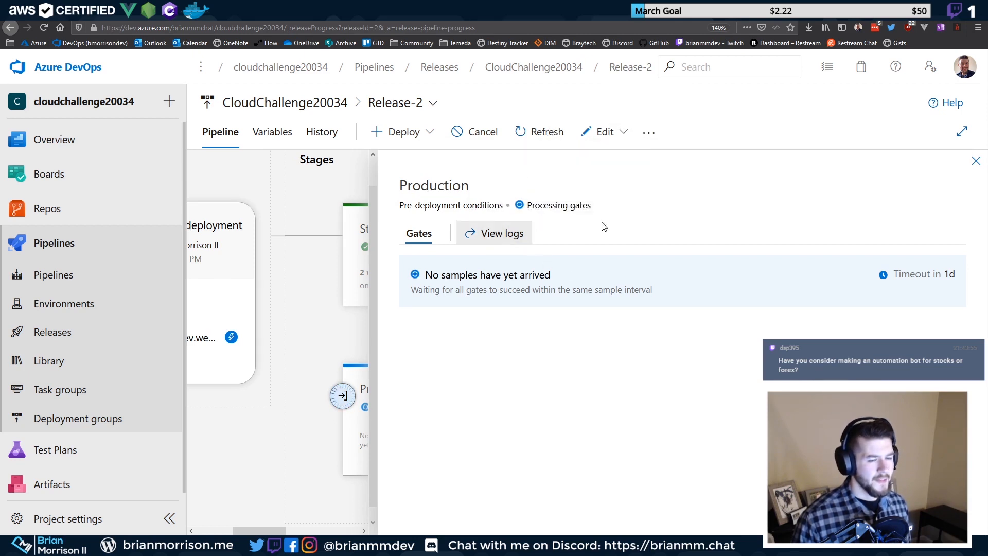
{"action": "left_click", "coordinate": [975, 161]}
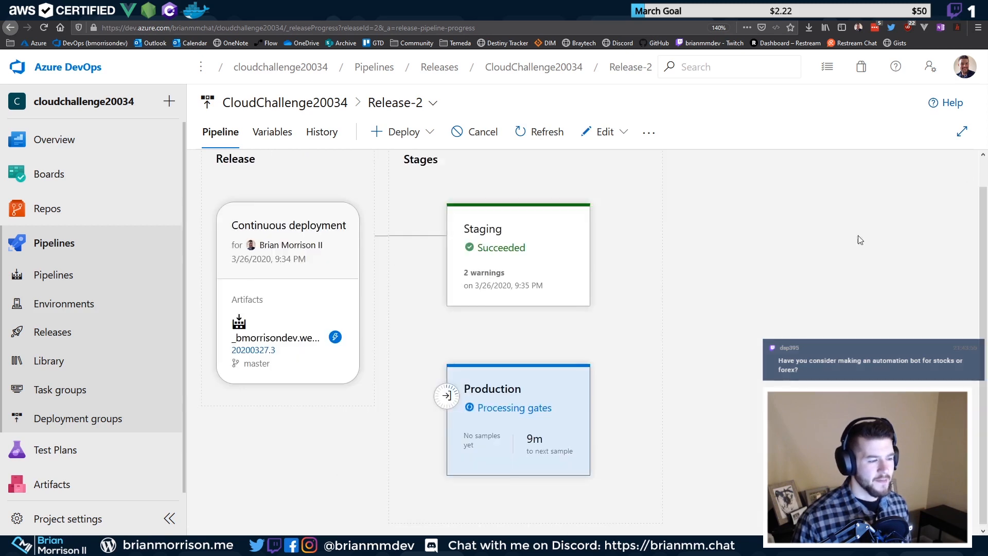
{"action": "mouse_move", "coordinate": [525, 441]}
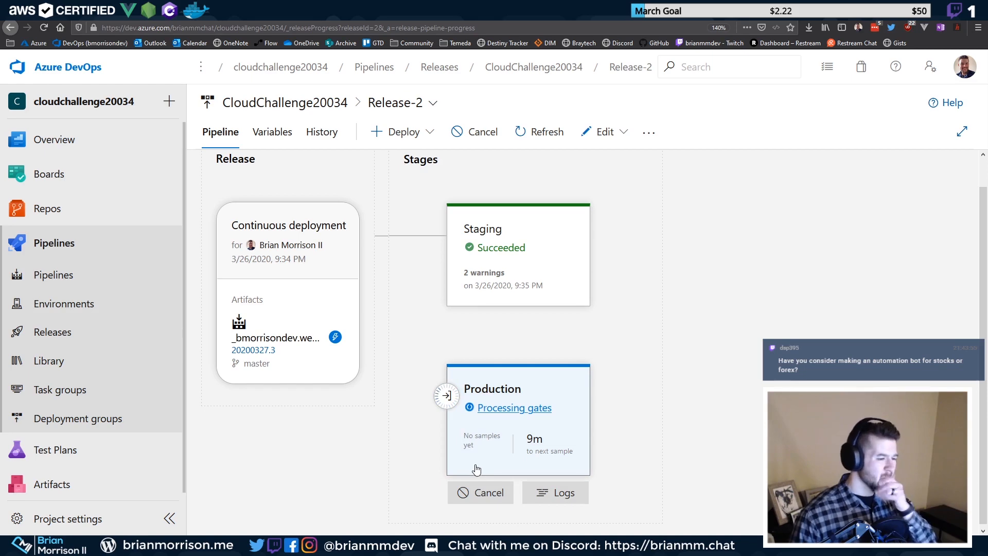
Cancel Release-2's Production deployment, confirming with Yes
{"action": "left_click", "coordinate": [504, 494]}
{"action": "left_click", "coordinate": [562, 360]}
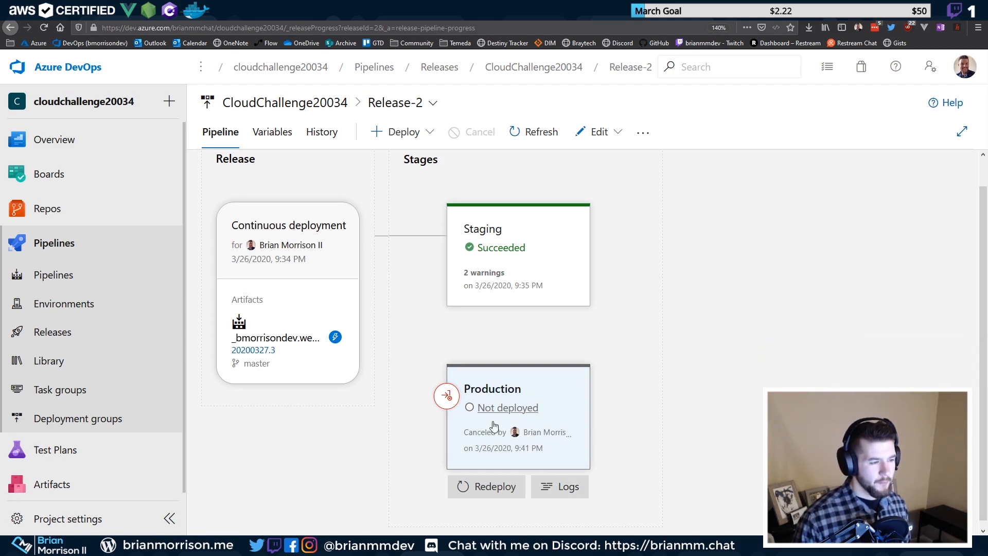
{"action": "left_click", "coordinate": [617, 129]}
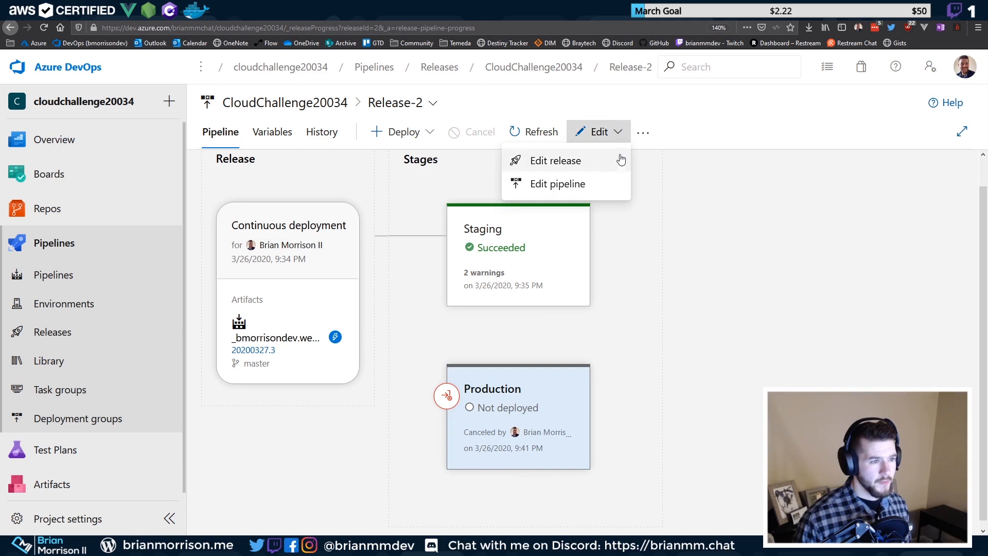
{"action": "left_click", "coordinate": [622, 328]}
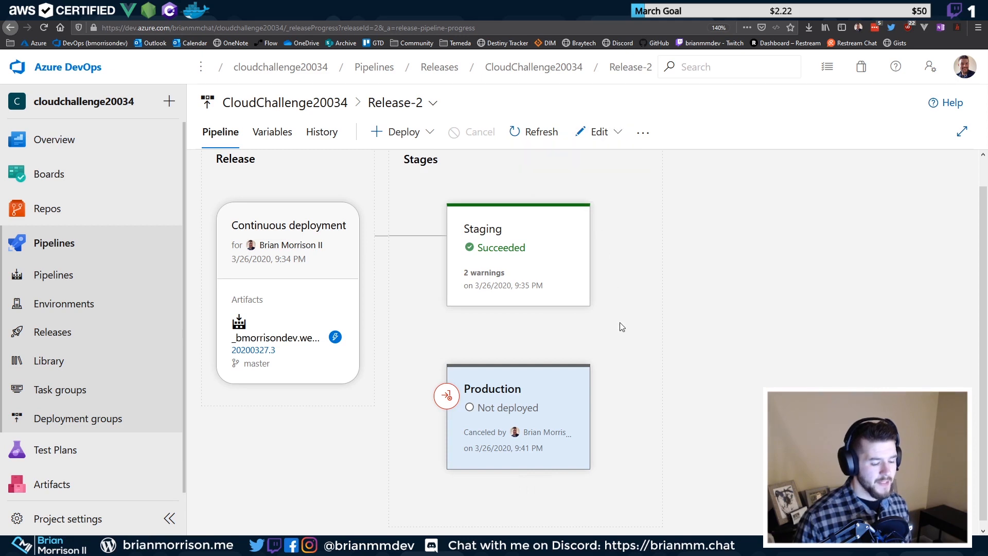
Review the Production logs and canceled pre-deployment gates details, returning to the pipeline view
{"action": "left_click", "coordinate": [525, 409]}
{"action": "left_click", "coordinate": [230, 217]}
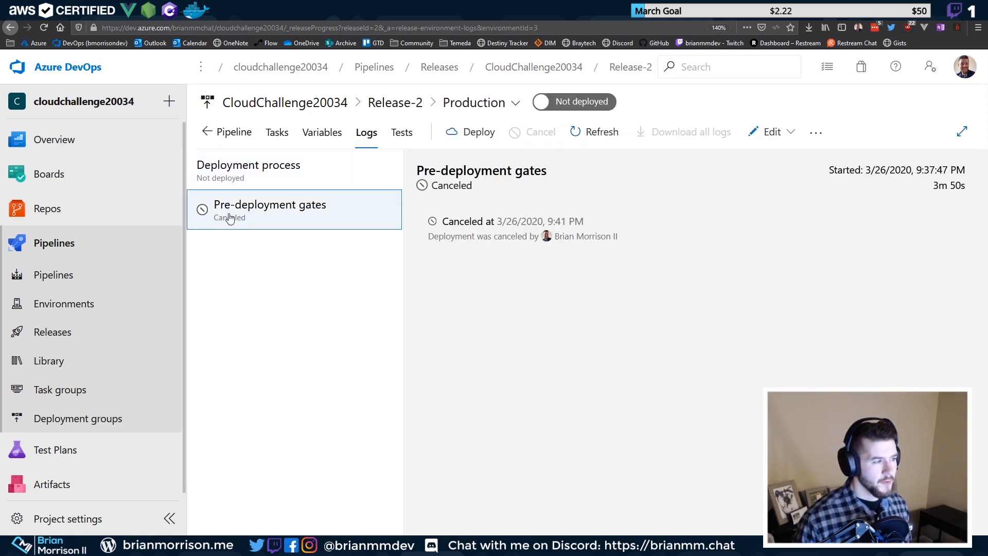
{"action": "left_click", "coordinate": [308, 180]}
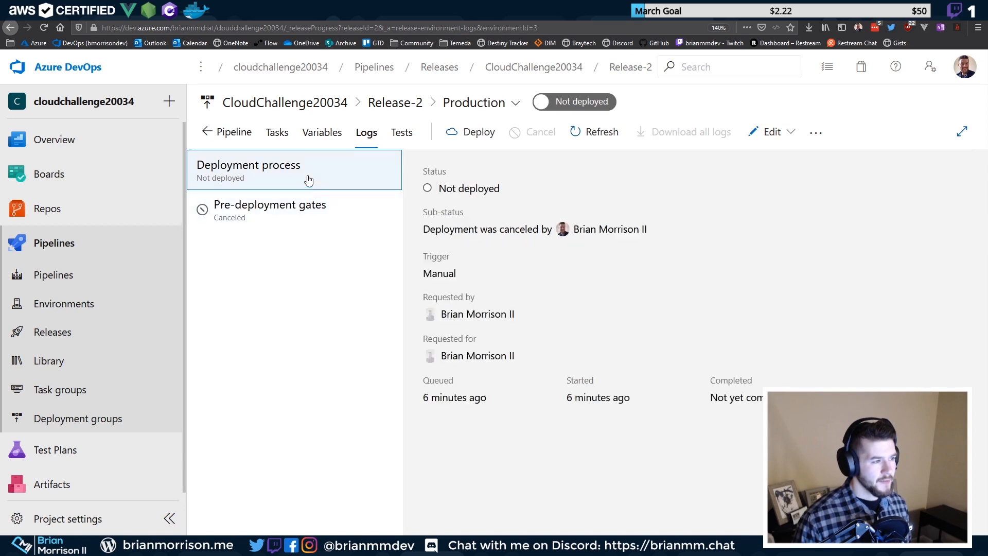
{"action": "left_click", "coordinate": [232, 132]}
{"action": "mouse_move", "coordinate": [535, 494]}
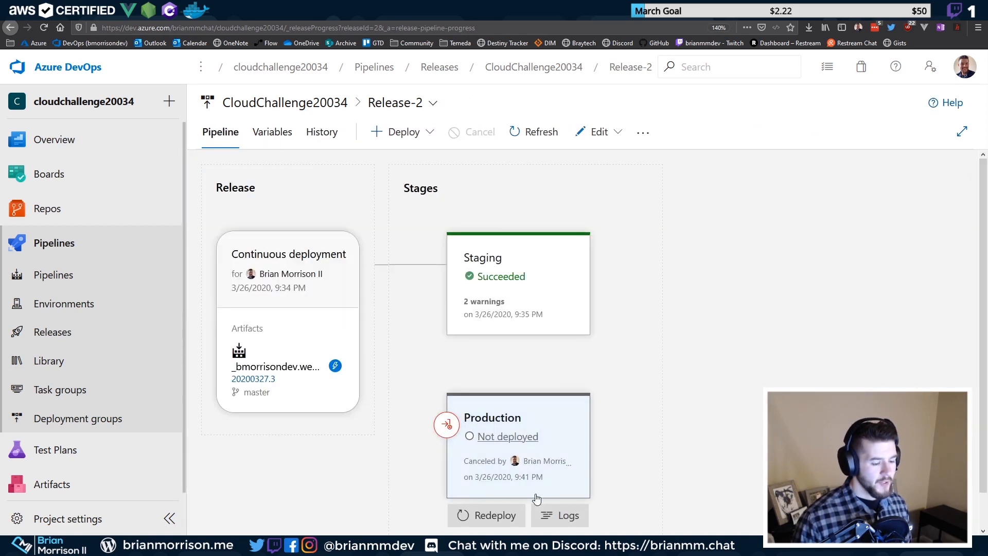
{"action": "left_click", "coordinate": [560, 515]}
{"action": "left_click", "coordinate": [298, 208]}
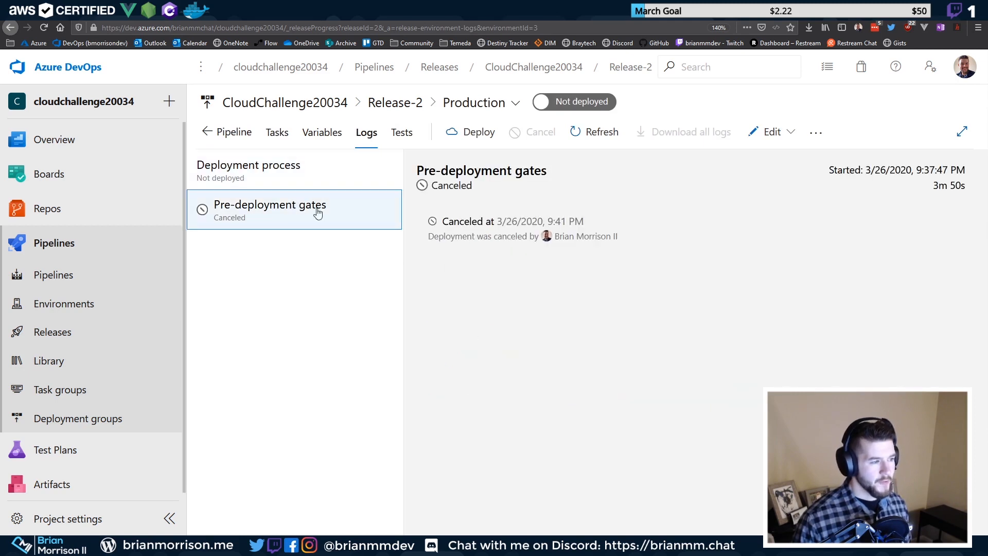
{"action": "left_click", "coordinate": [302, 165]}
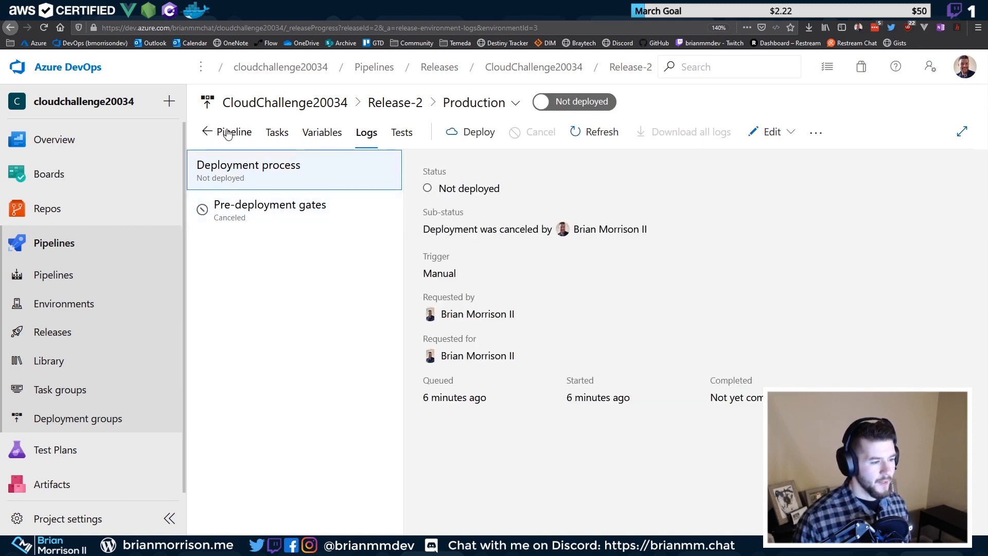
{"action": "left_click", "coordinate": [227, 132]}
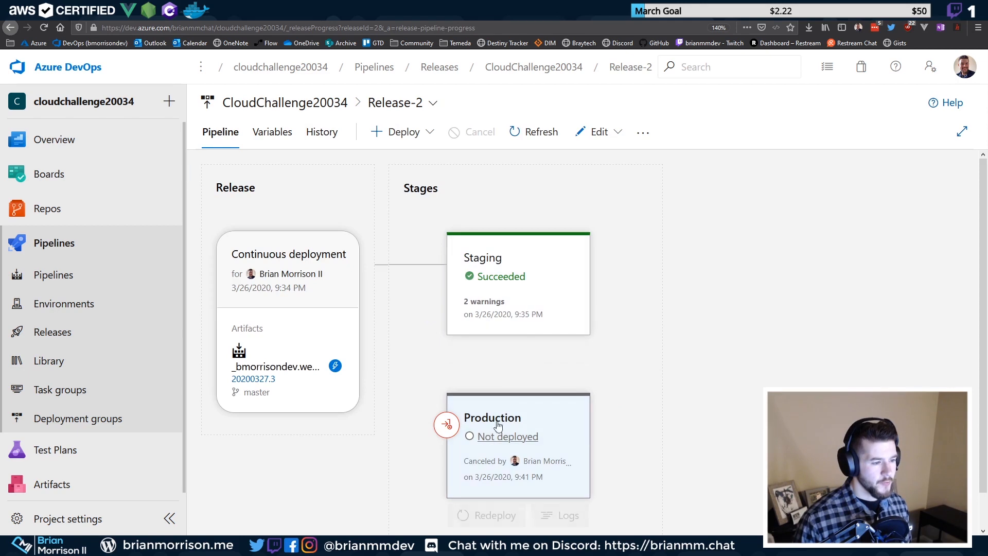
Open Production's pre-deployment conditions, then start editing the release from the Edit menu
{"action": "mouse_move", "coordinate": [445, 423]}
{"action": "left_click", "coordinate": [447, 429]}
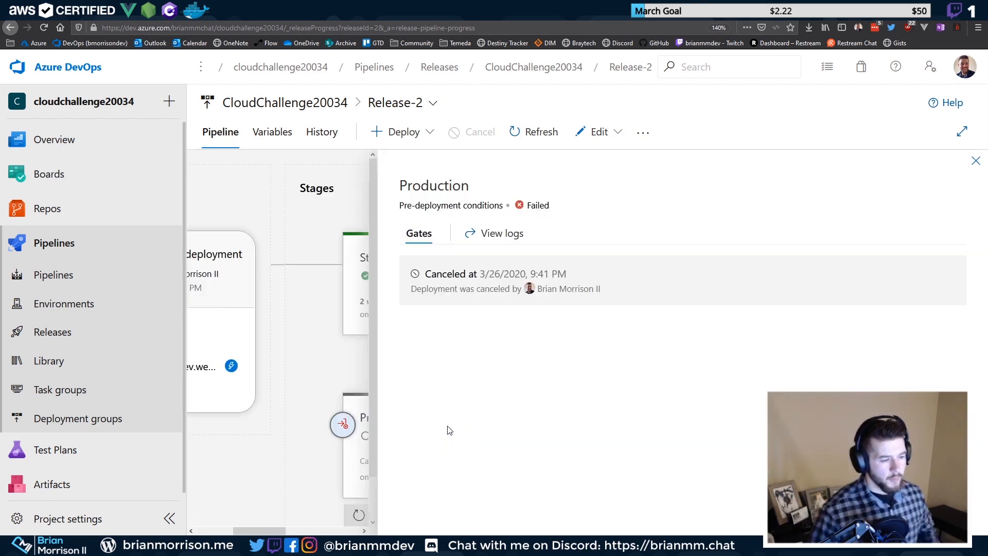
{"action": "left_click", "coordinate": [597, 131]}
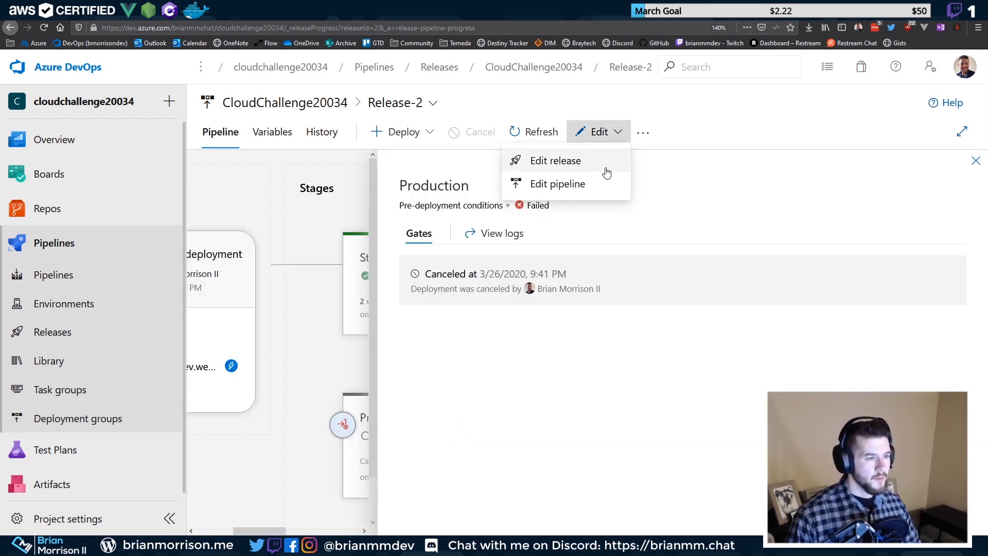
{"action": "left_click", "coordinate": [573, 166]}
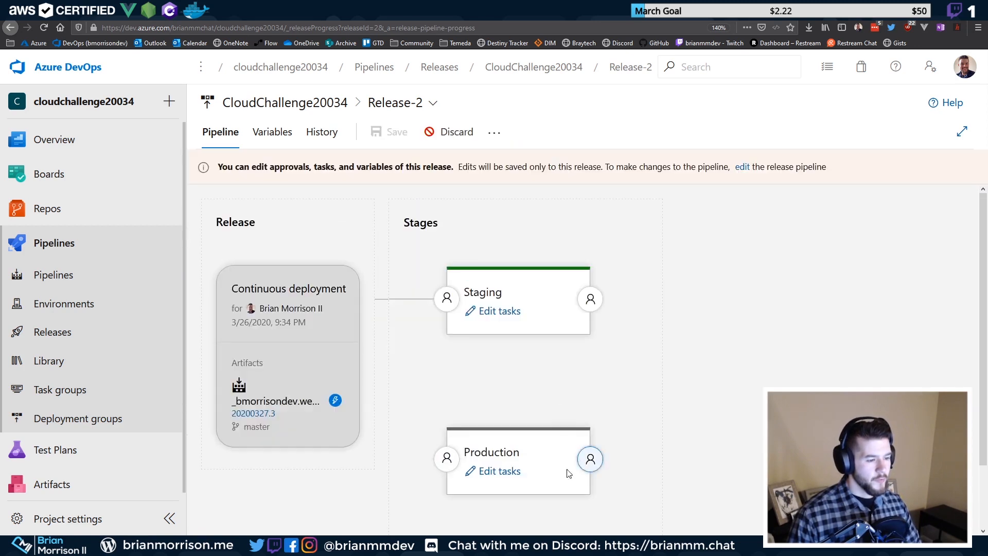
Inspect the AzureBlob File Copy task, then Production's post- and pre-deployment conditions
{"action": "left_click", "coordinate": [489, 472]}
{"action": "left_click", "coordinate": [414, 283]}
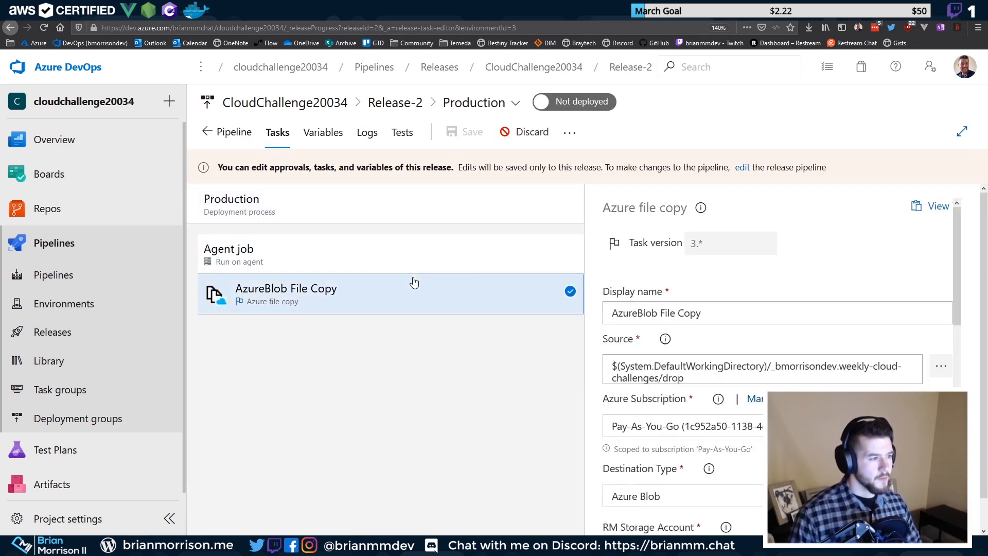
{"action": "left_click", "coordinate": [221, 134]}
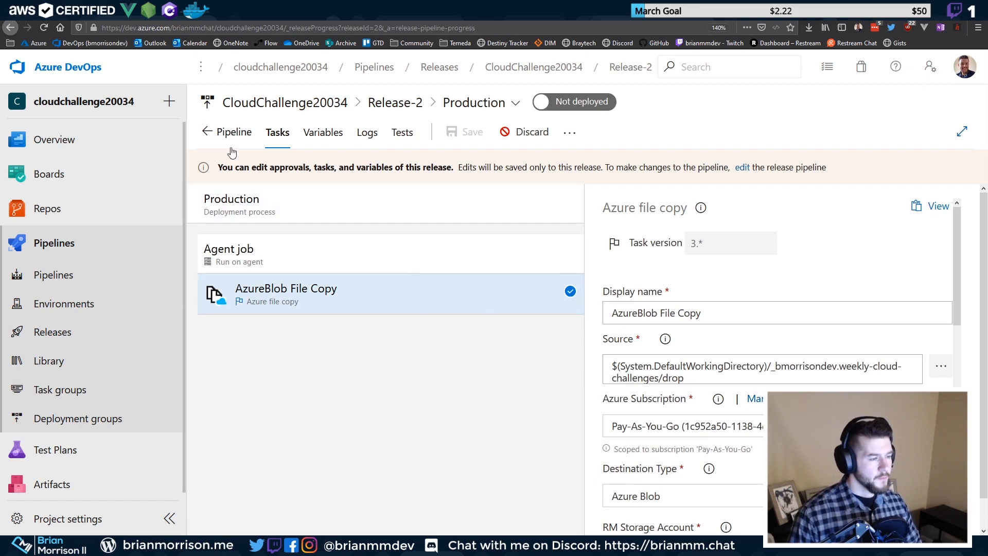
{"action": "scroll", "coordinate": [541, 489], "scroll_direction": "down", "scroll_amount": 1}
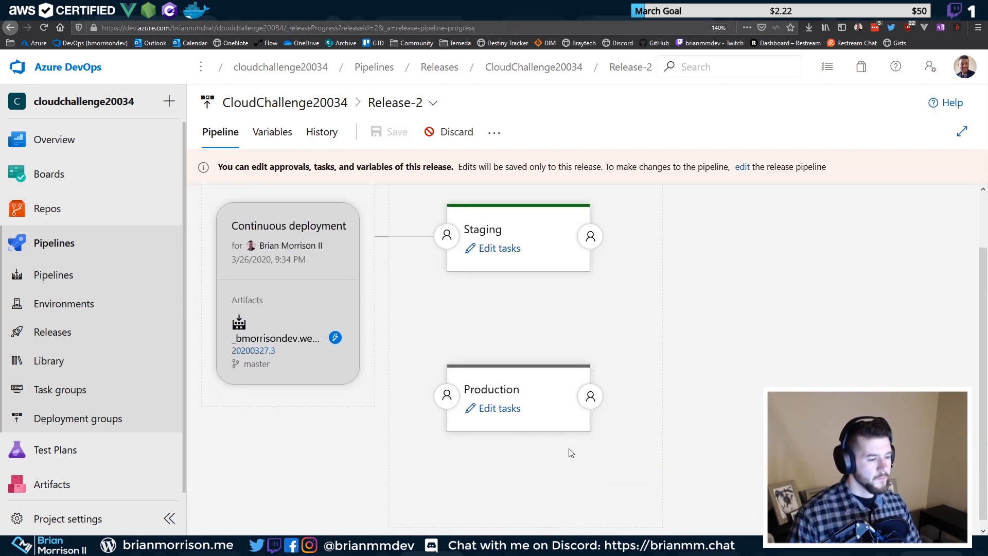
{"action": "left_click", "coordinate": [590, 389]}
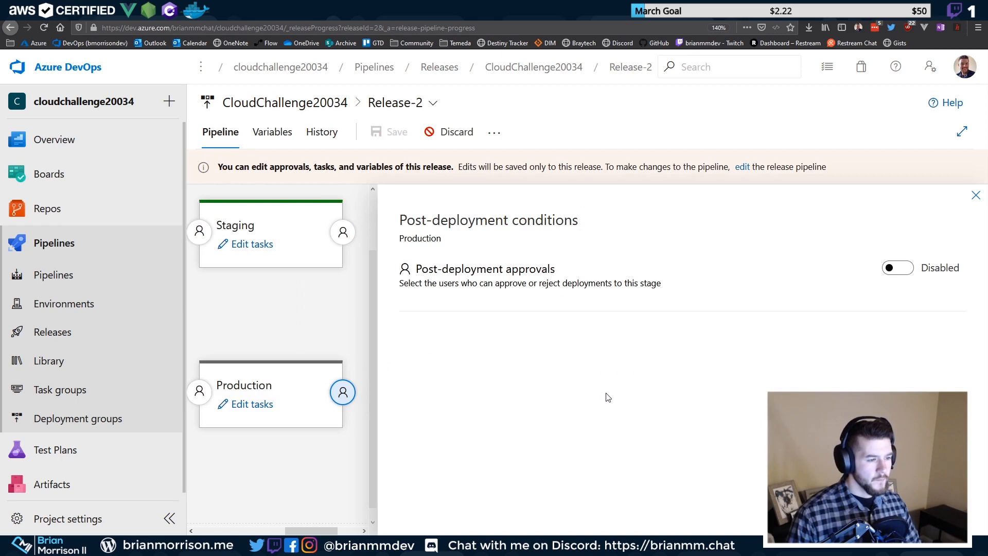
{"action": "double_click", "coordinate": [487, 271]}
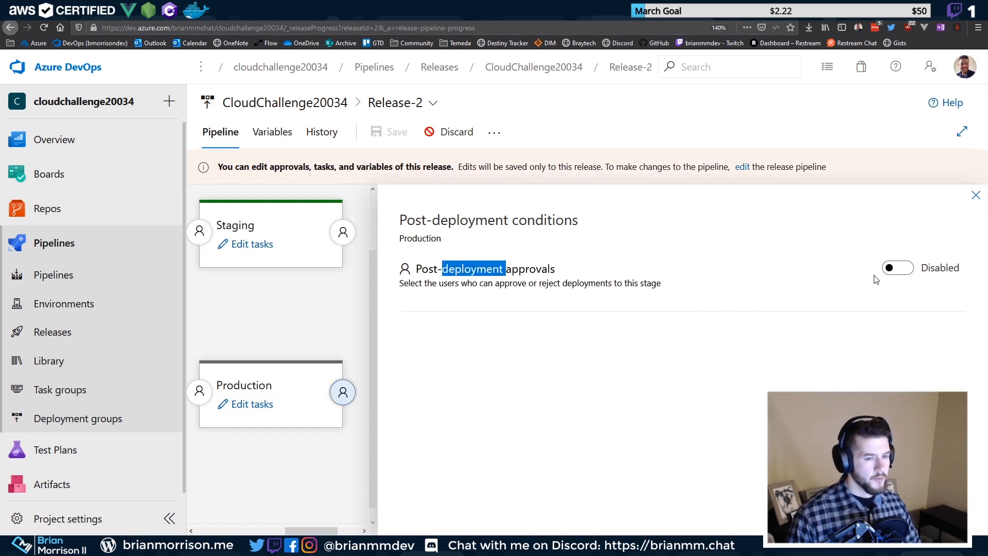
{"action": "left_click", "coordinate": [200, 391]}
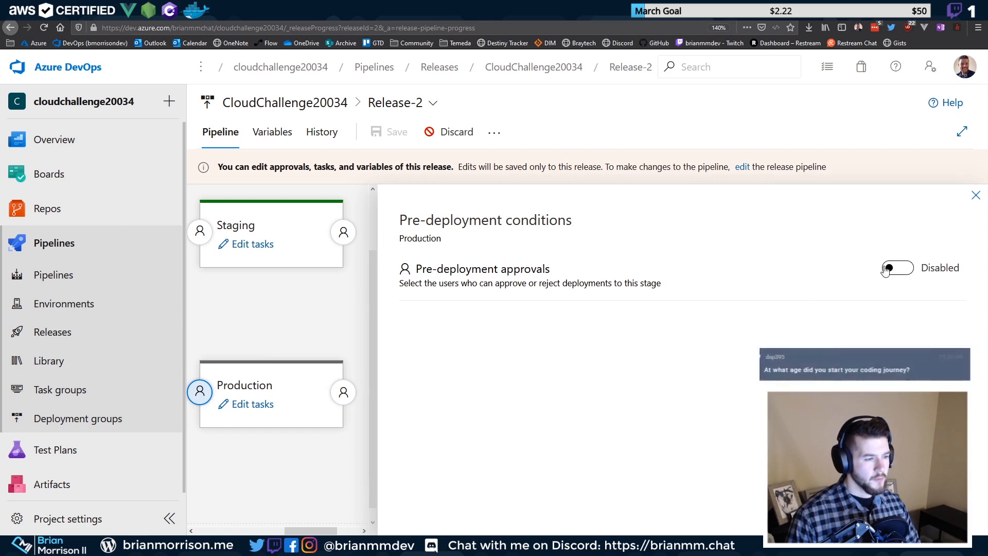
{"action": "left_click", "coordinate": [976, 197]}
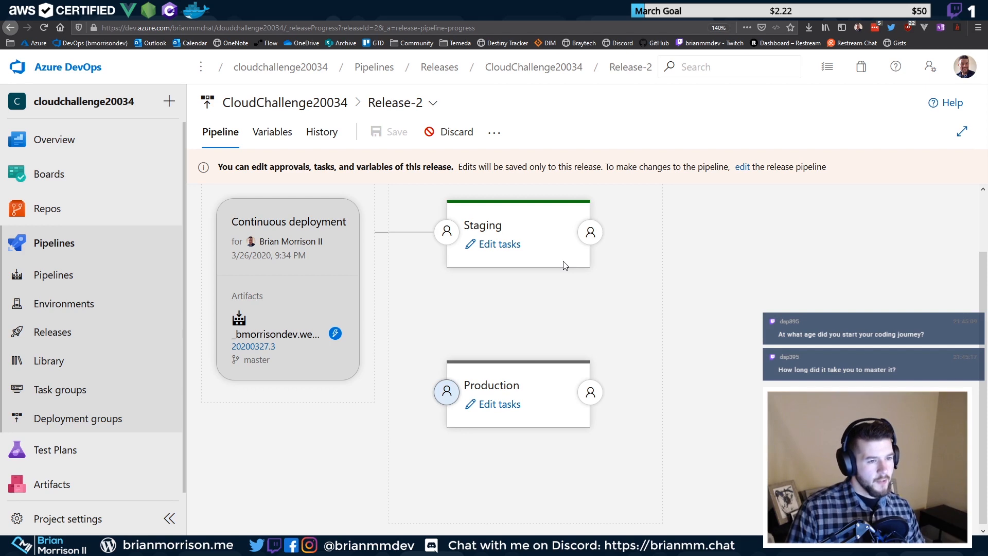
Select the AzureBlob File Copy Source path, then return to the CloudChallenge20034 releases list
{"action": "left_click", "coordinate": [500, 404]}
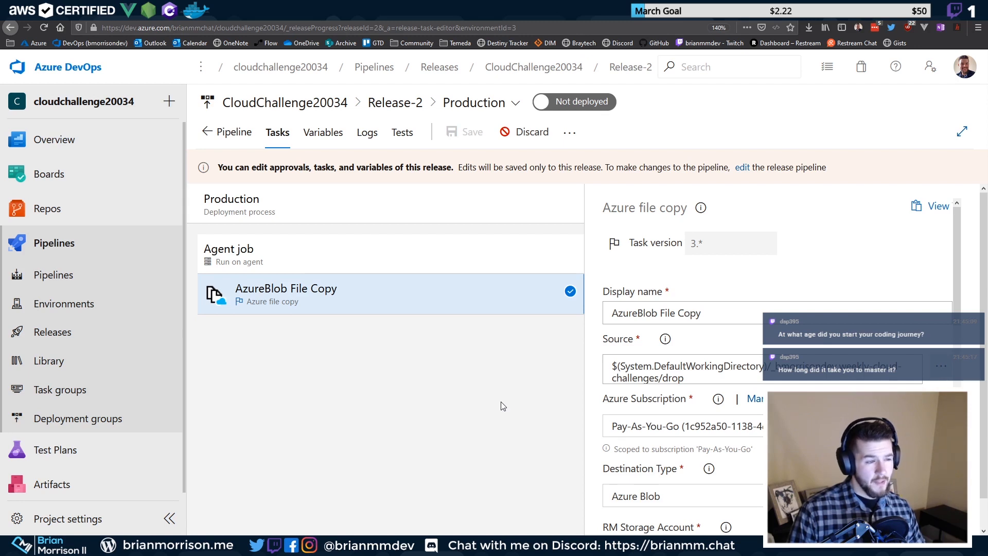
{"action": "left_click_drag", "start_coordinate": [684, 379], "coordinate": [604, 350]}
{"action": "left_click", "coordinate": [703, 366]}
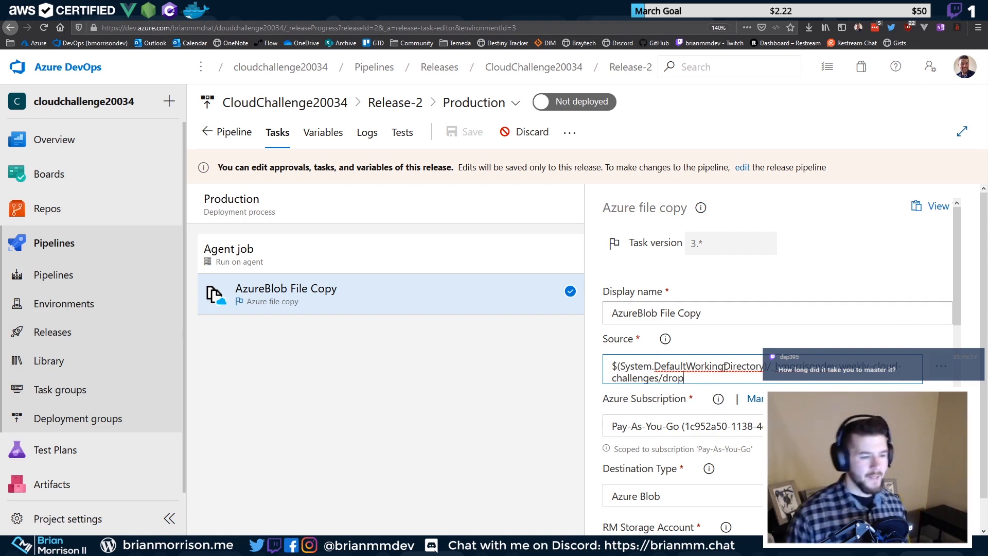
{"action": "left_click_drag", "start_coordinate": [705, 375], "coordinate": [588, 353]}
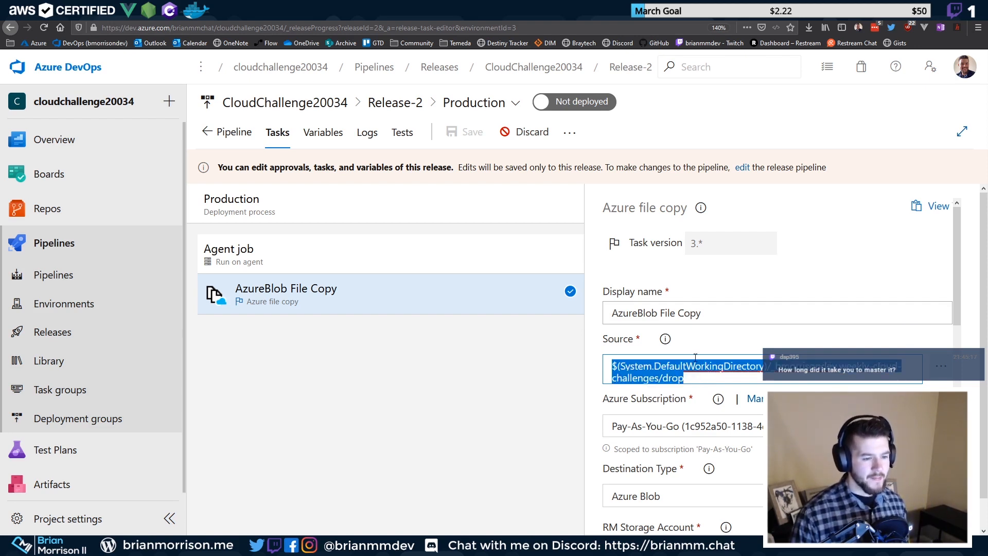
{"action": "left_click", "coordinate": [246, 134]}
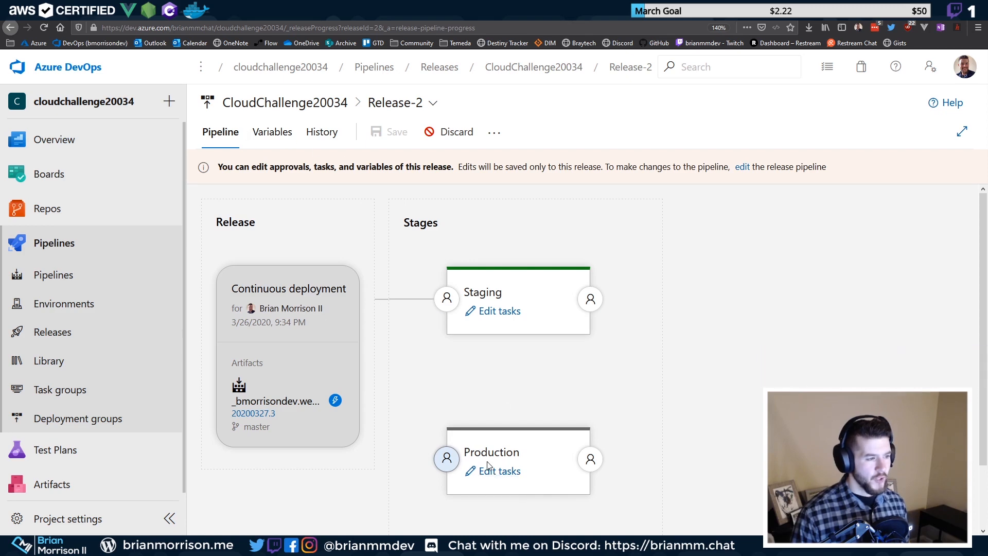
{"action": "left_click", "coordinate": [265, 100]}
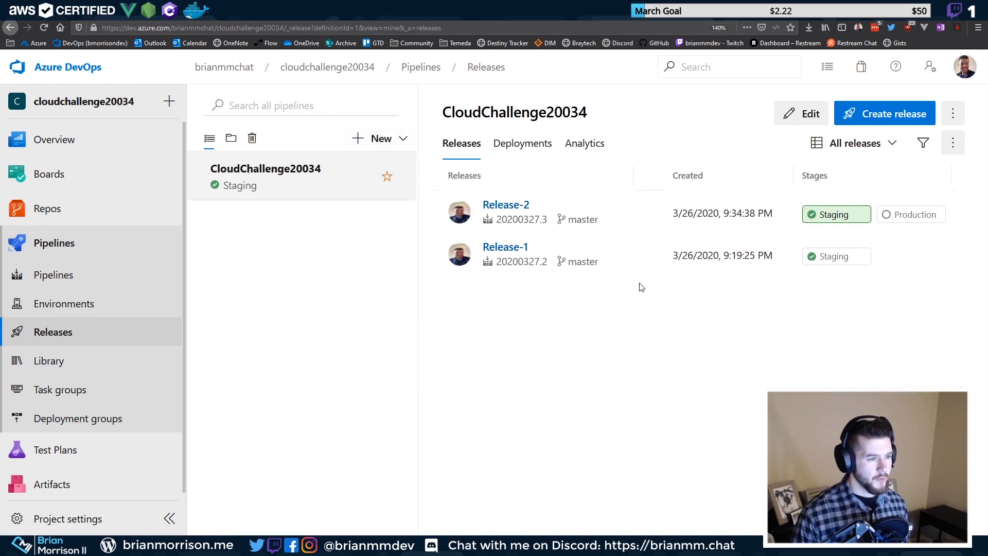
Disable the Production pre-deployment gates, save the release pipeline, and return to All pipelines
{"action": "left_click", "coordinate": [812, 115]}
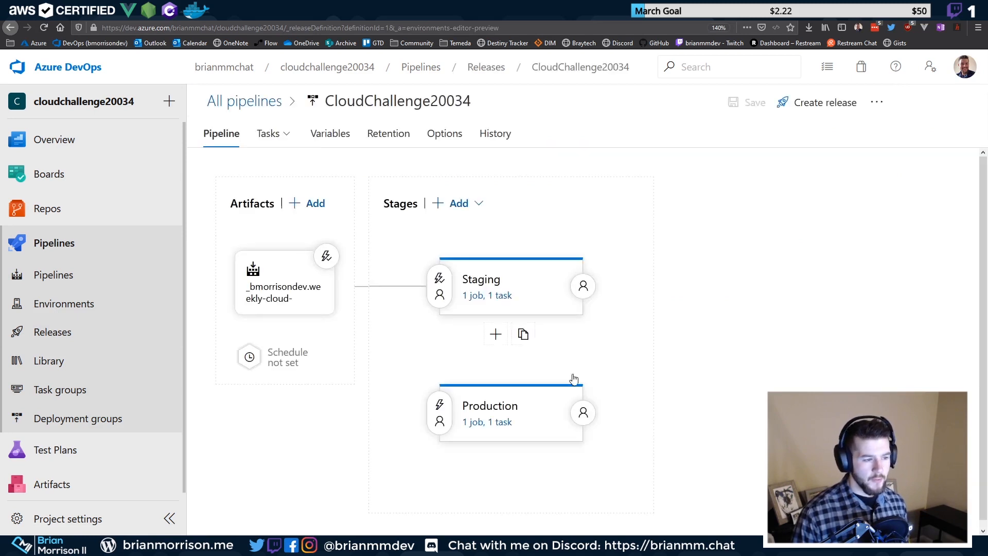
{"action": "left_click", "coordinate": [439, 406]}
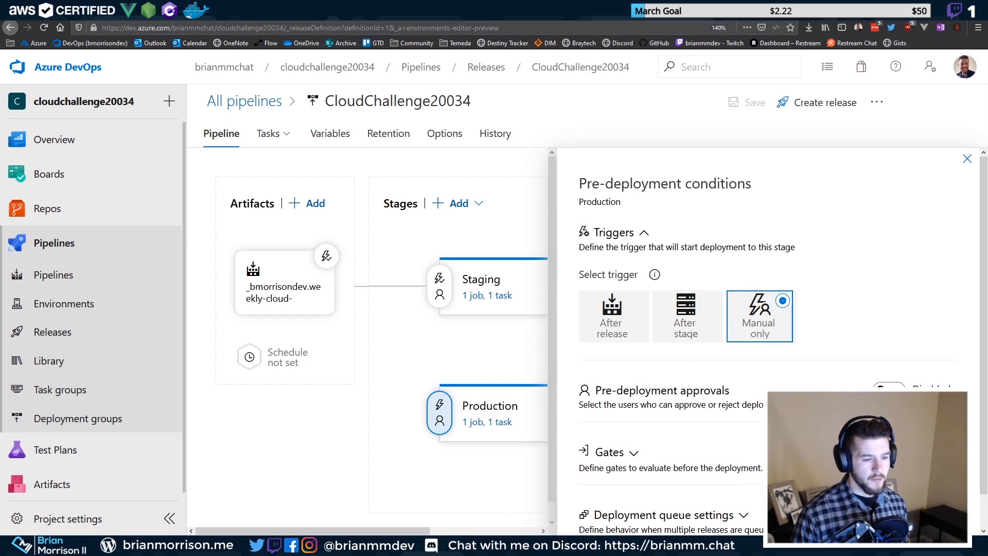
{"action": "left_click", "coordinate": [643, 232]}
{"action": "left_click", "coordinate": [898, 354]}
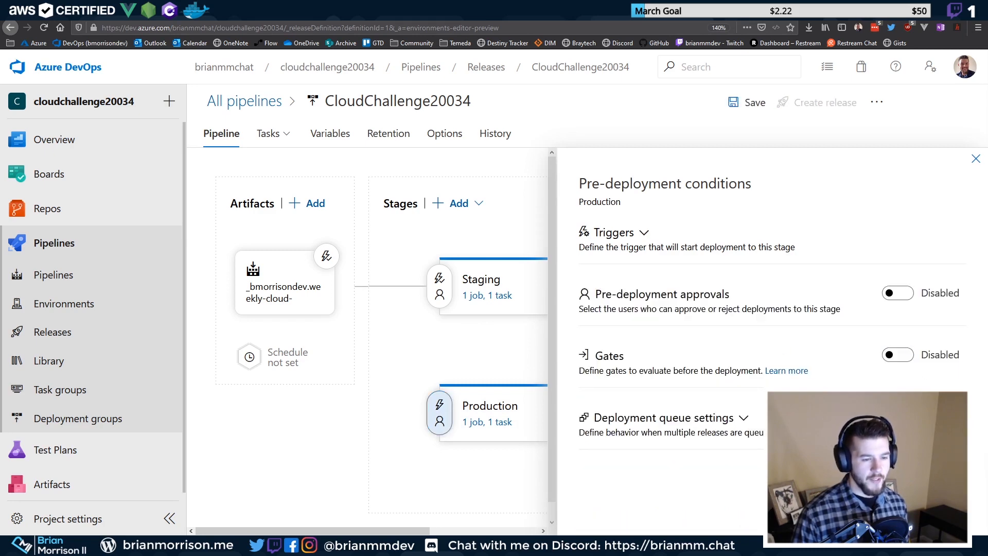
{"action": "left_click", "coordinate": [753, 113]}
{"action": "left_click", "coordinate": [571, 355]}
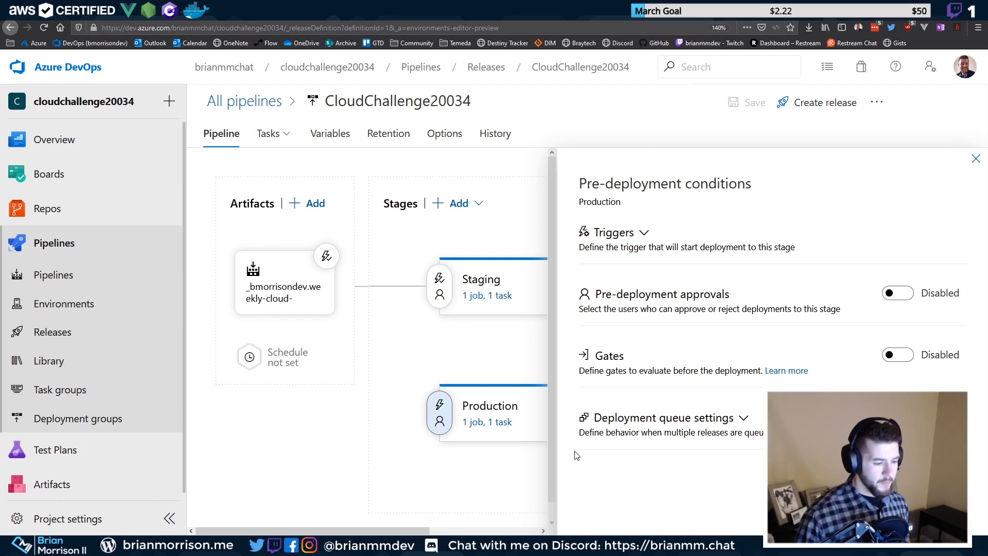
{"action": "left_click", "coordinate": [975, 158]}
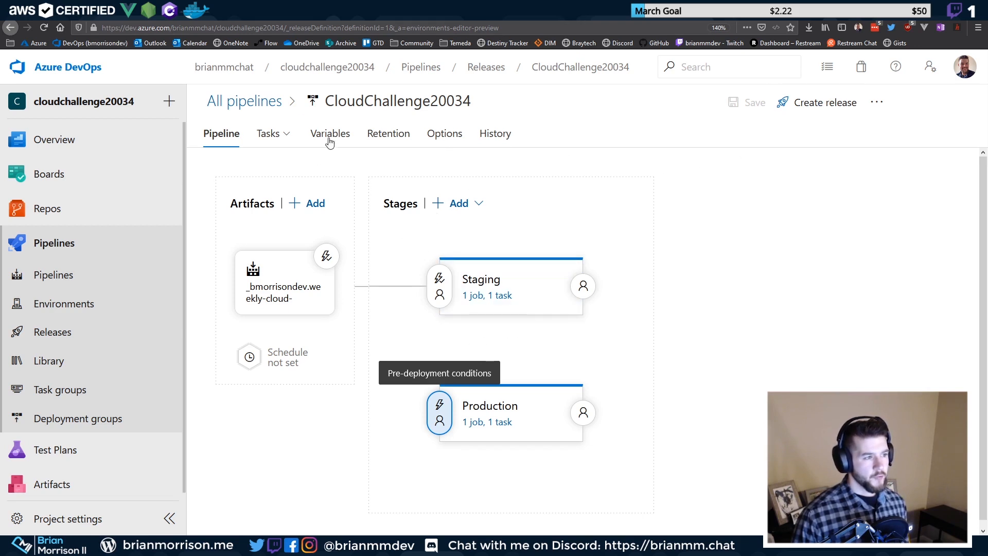
{"action": "left_click", "coordinate": [277, 101]}
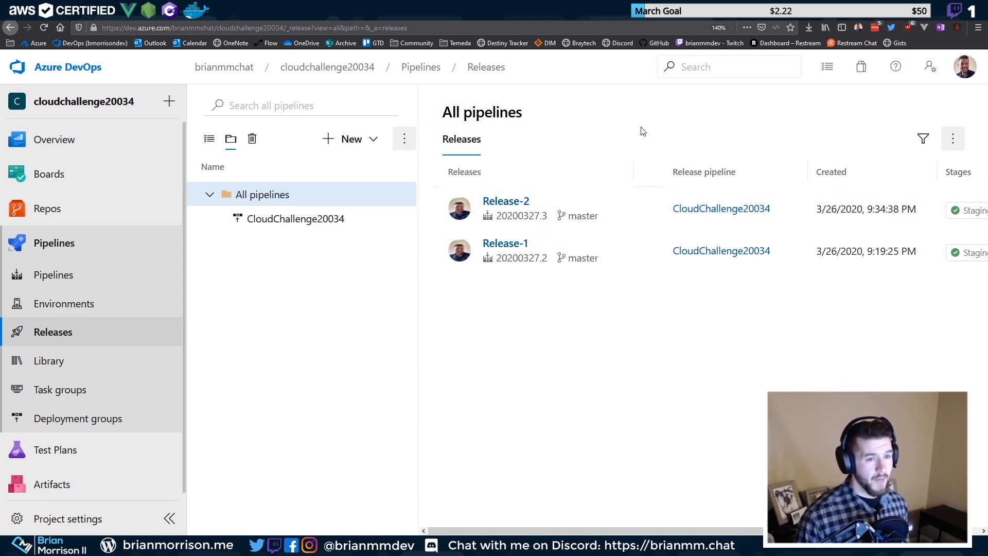
Create a new release for CloudChallenge20034 and open the resulting Release-3
{"action": "left_click", "coordinate": [284, 224]}
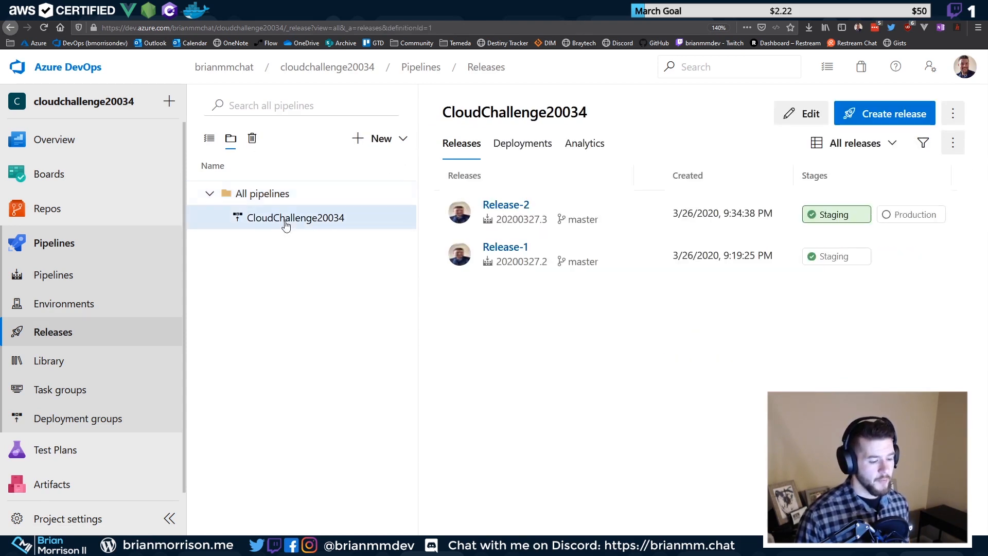
{"action": "left_click", "coordinate": [854, 115]}
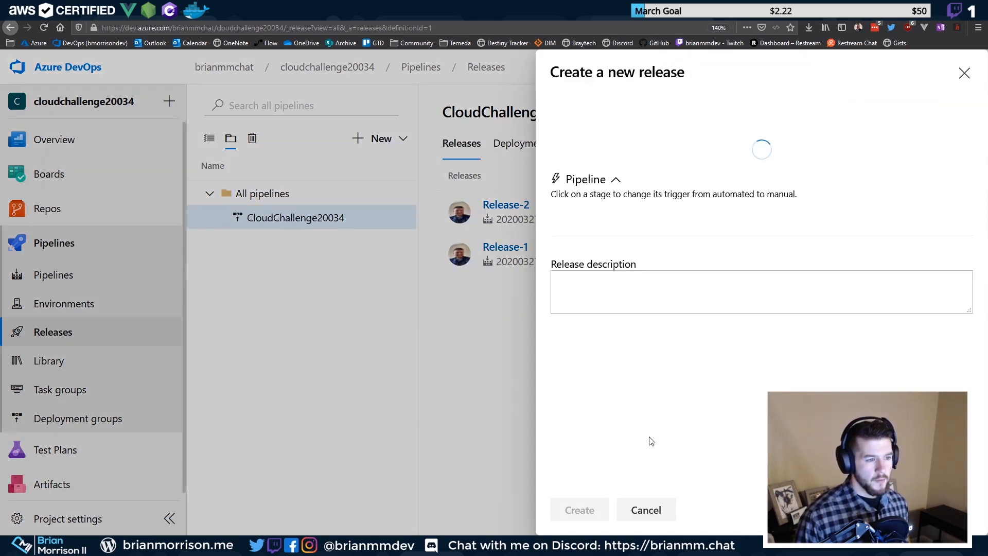
{"action": "left_click", "coordinate": [579, 510]}
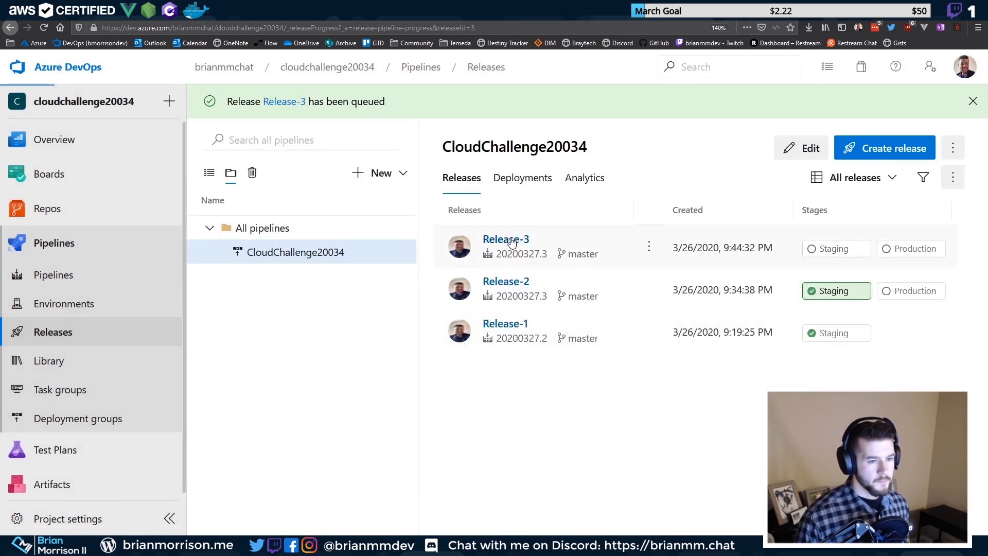
{"action": "left_click", "coordinate": [509, 239]}
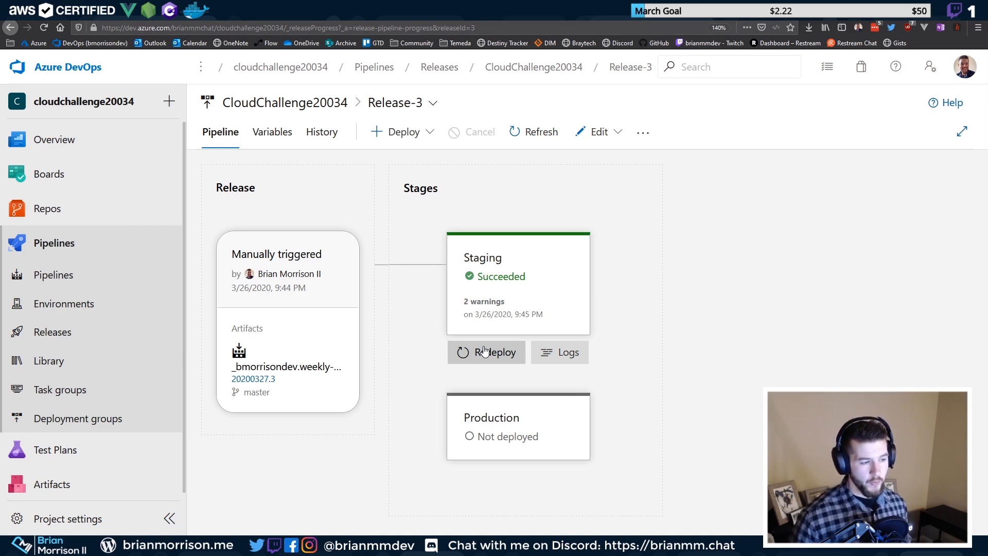
Redeploy Release-3's Staging stage and reopen Release-3 from the releases list
{"action": "left_click", "coordinate": [485, 351]}
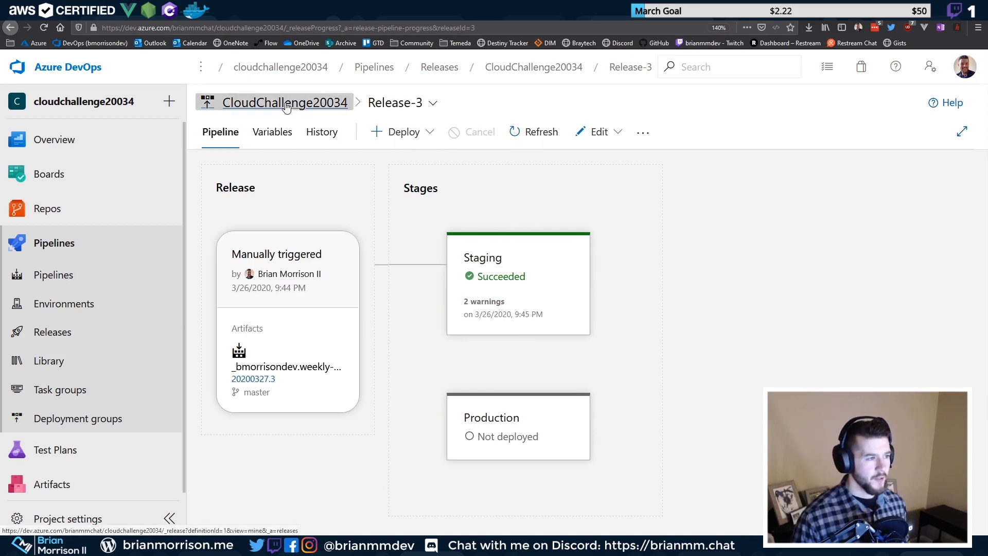
{"action": "left_click", "coordinate": [306, 105]}
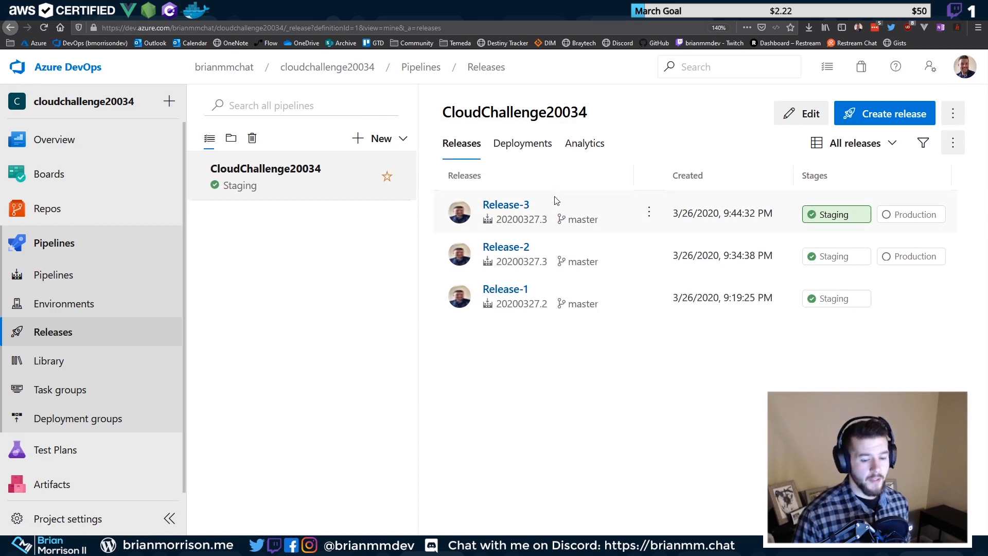
{"action": "left_click", "coordinate": [520, 206]}
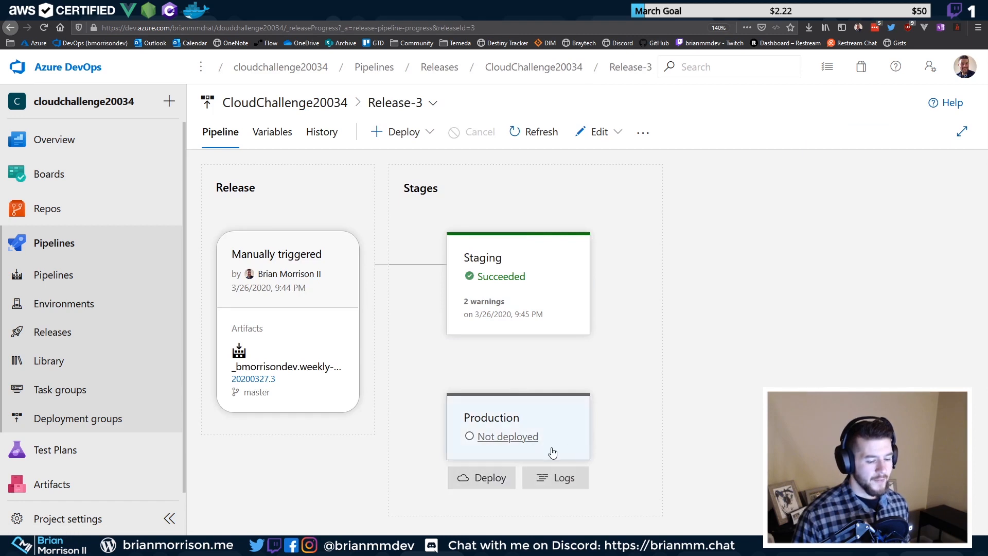
Deploy Release-3 to Production and view its deployment logs
{"action": "left_click", "coordinate": [483, 479]}
{"action": "left_click_drag", "start_coordinate": [415, 267], "coordinate": [589, 267]}
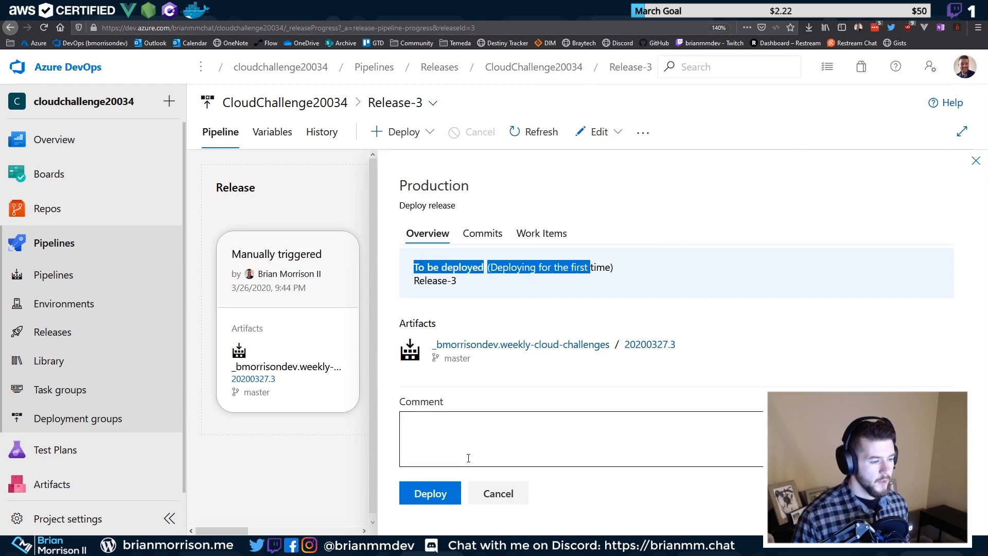
{"action": "left_click", "coordinate": [422, 497]}
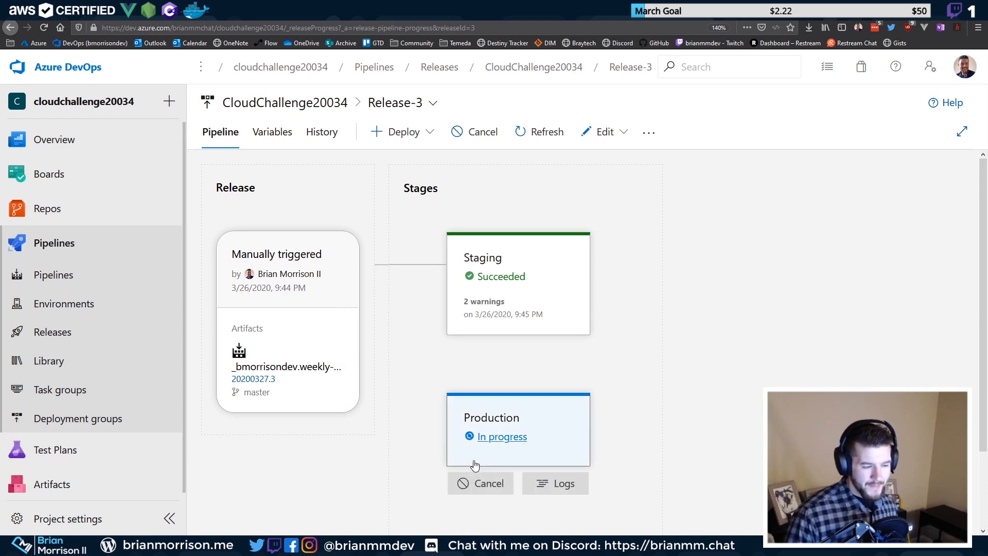
{"action": "left_click", "coordinate": [544, 484]}
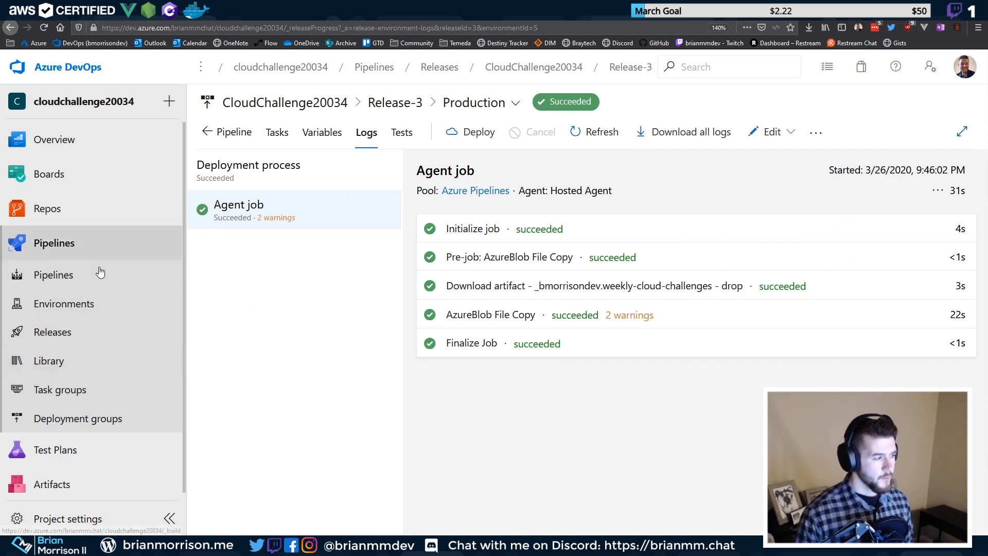
Reload the hosted site tab to confirm it now shows the Hello Twitch! page
{"action": "left_click", "coordinate": [734, 12]}
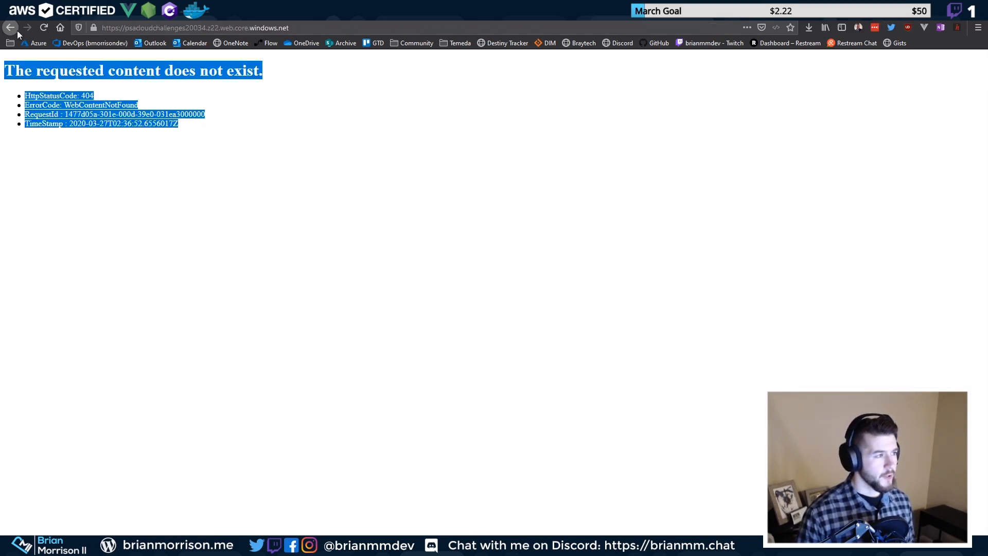
{"action": "left_click", "coordinate": [43, 32]}
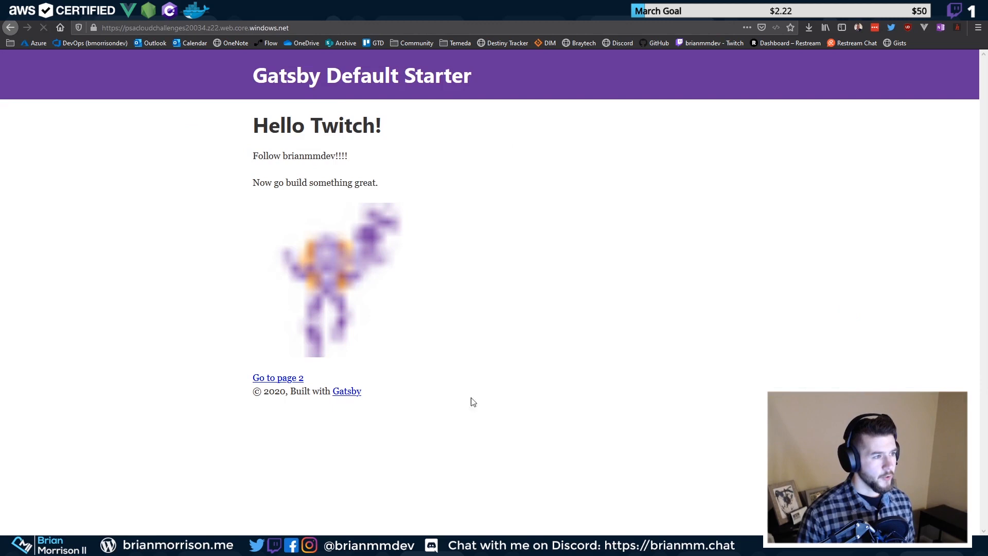
{"action": "triple_click", "coordinate": [303, 132]}
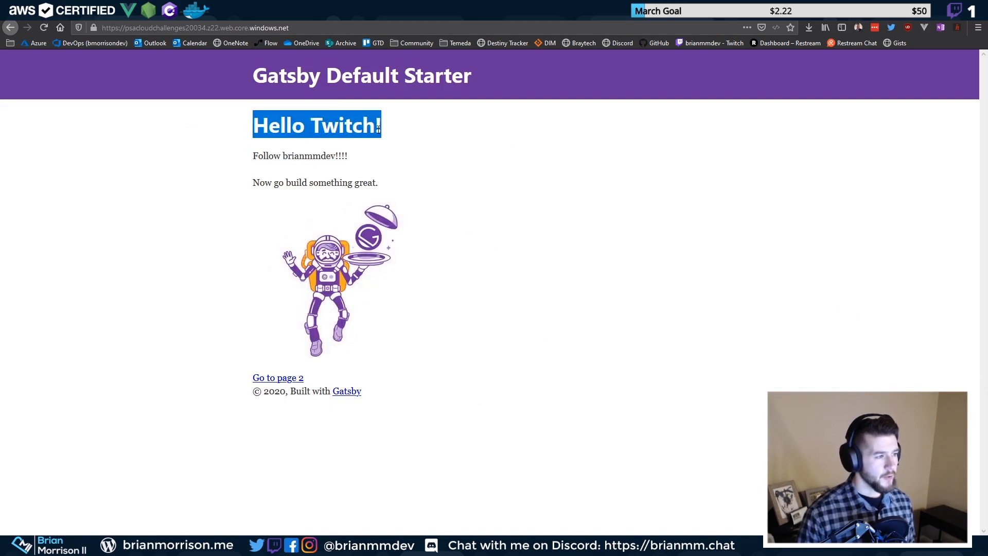
{"action": "left_click", "coordinate": [494, 147]}
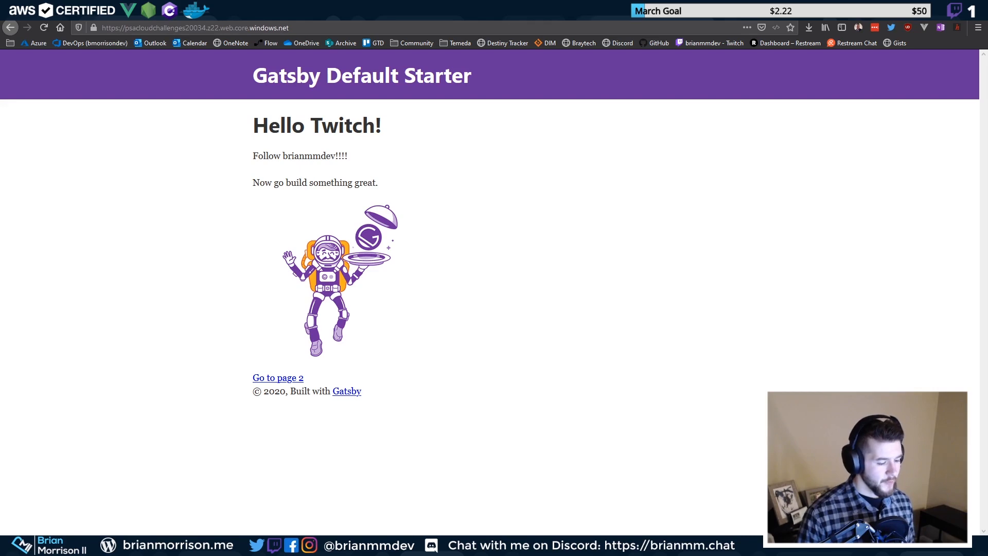
{"action": "mouse_move", "coordinate": [188, 546]}
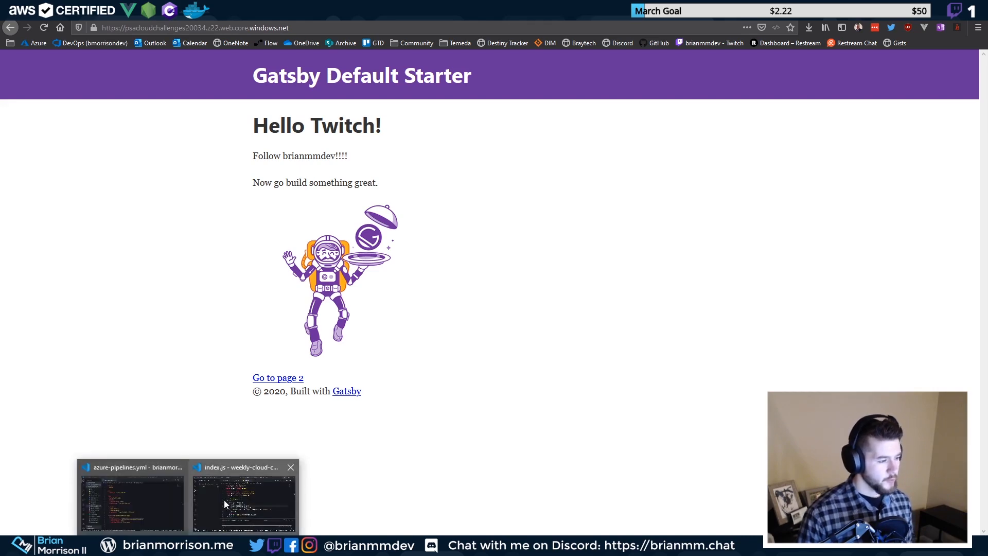
{"action": "mouse_move", "coordinate": [134, 502]}
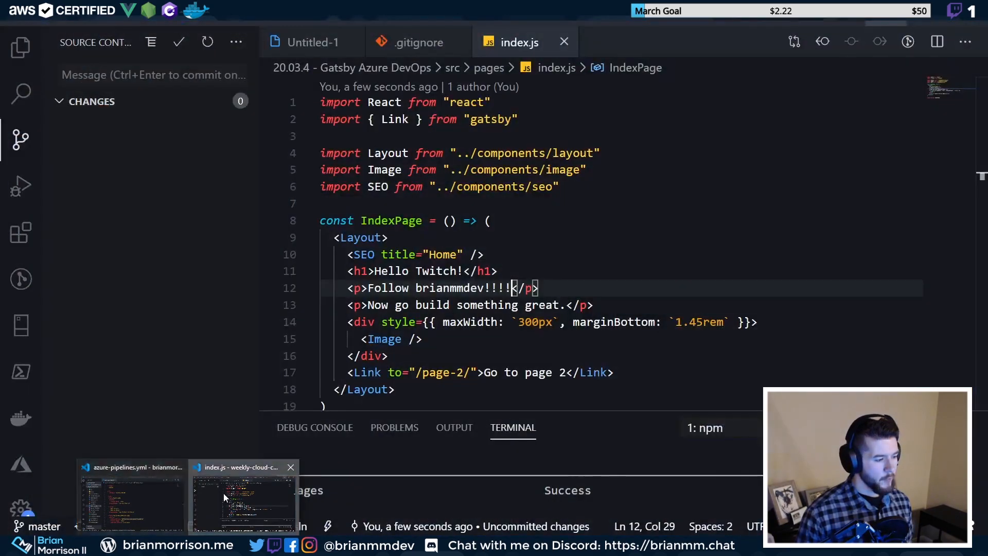
Replace the 'Now go build something great.' text with 'Also, go join my discord at'
{"action": "left_click", "coordinate": [223, 493]}
{"action": "left_click", "coordinate": [402, 321]}
{"action": "left_click_drag", "start_coordinate": [369, 304], "coordinate": [558, 304]}
{"action": "key", "text": "BackSpace"}
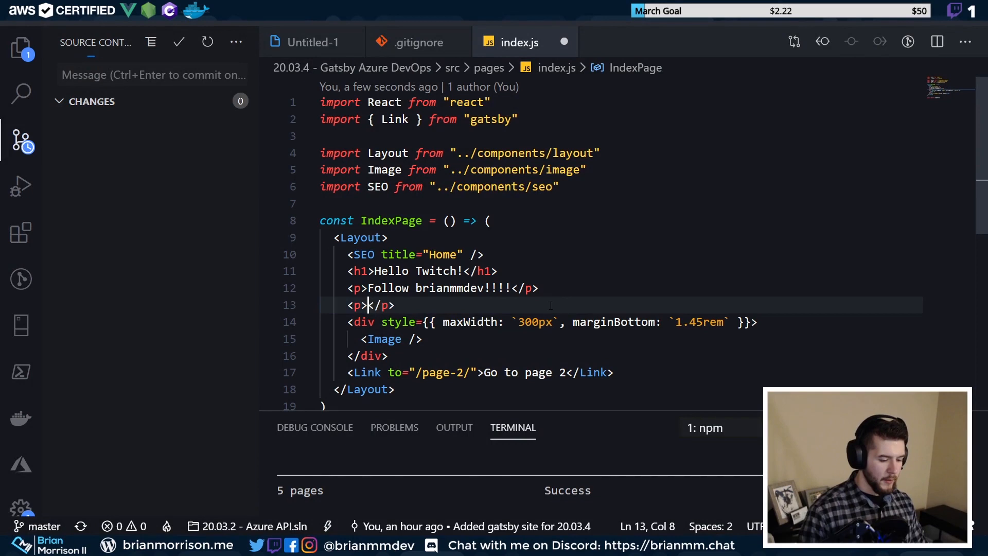
{"action": "type", "text": "Al"}
{"action": "type", "text": "so, go join my disco"}
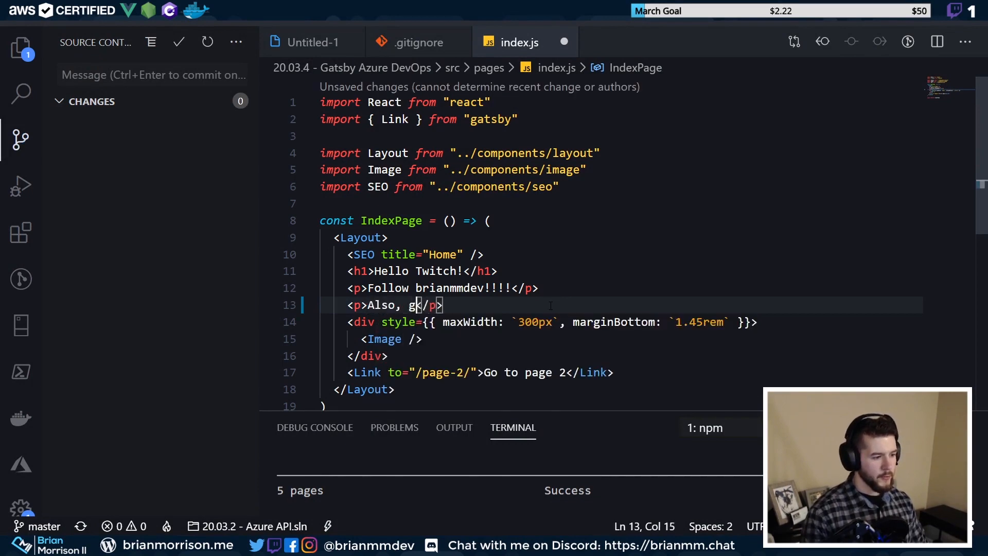
{"action": "type", "text": "rd at "}
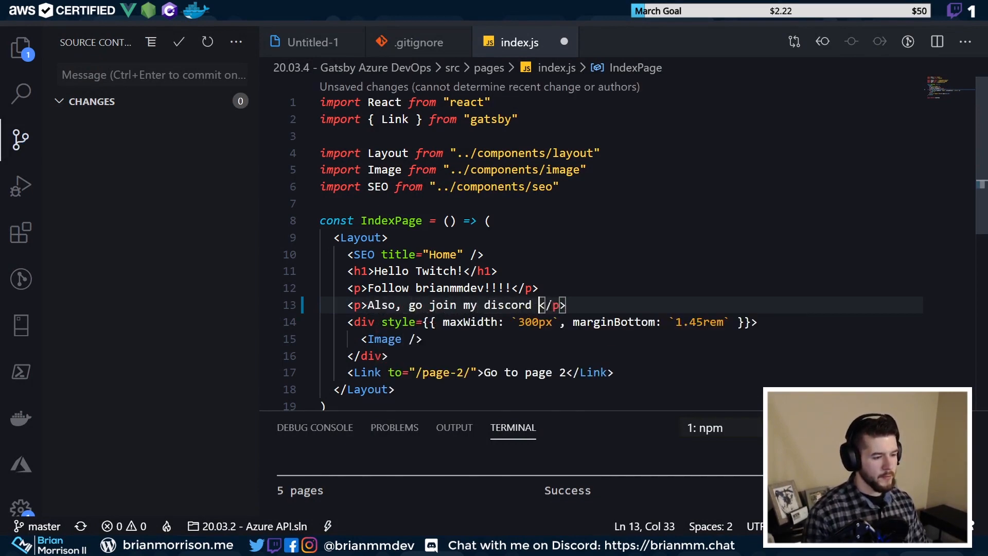
{"action": "type", "text": "<a href-="}
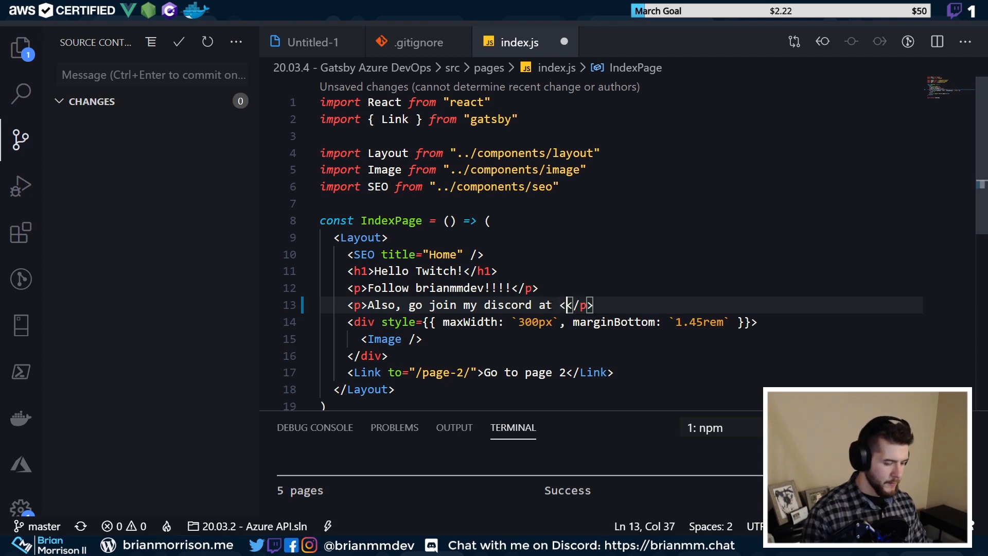
Finish the line with the streamer's plain Discord chat address and save index.js
{"action": "key", "text": "BackSpace"}
{"action": "key", "text": "BackSpace"}
{"action": "type", "text": "=\"https:/"}
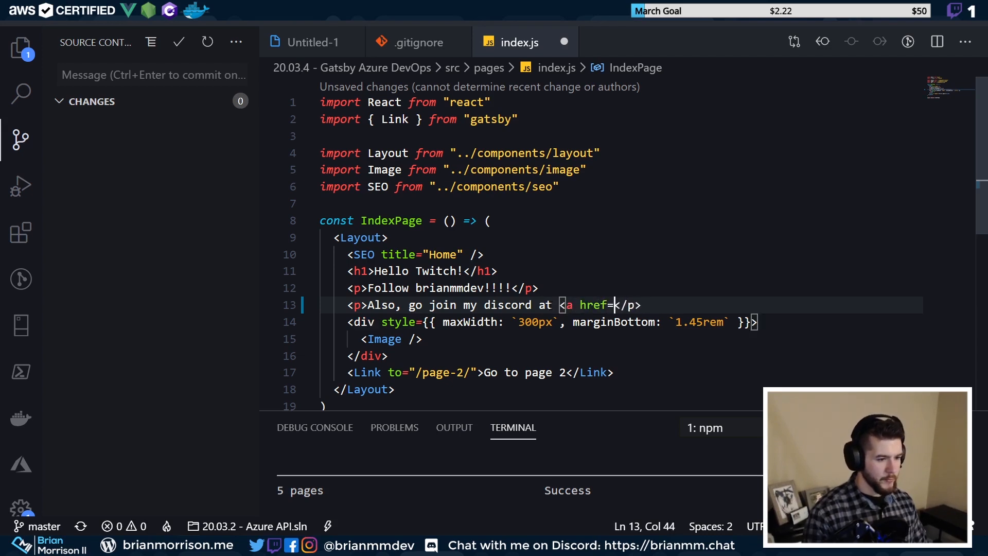
{"action": "type", "text": "/brianm"}
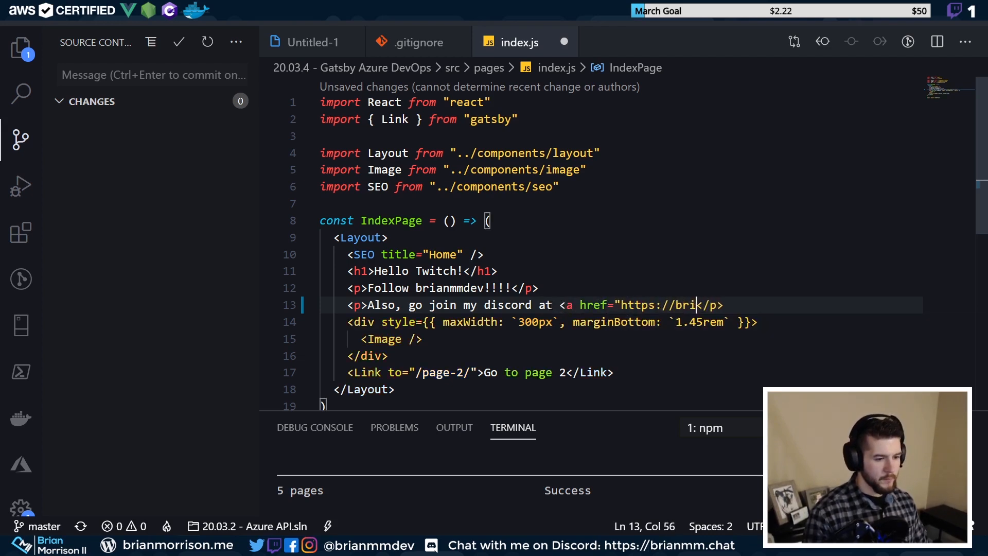
{"action": "key", "text": "BackSpace"}
{"action": "key", "text": "BackSpace"}
{"action": "key", "text": "BackSpace"}
{"action": "key", "text": "BackSpace"}
{"action": "key", "text": "BackSpace"}
{"action": "key", "text": "BackSpace"}
{"action": "key", "text": "BackSpace"}
{"action": "key", "text": "BackSpace"}
{"action": "key", "text": "BackSpace"}
{"action": "key", "text": "BackSpace"}
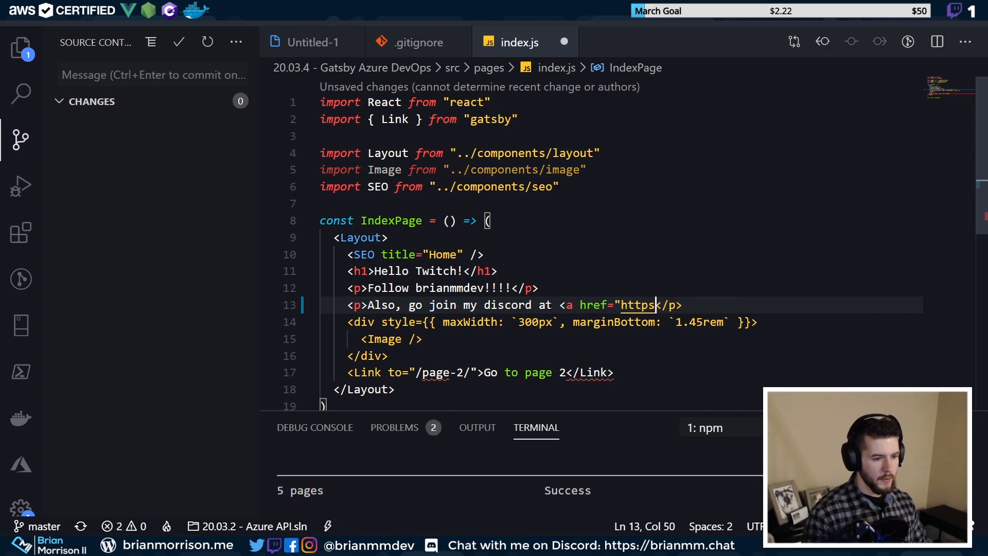
{"action": "type", "text": "://brianmm.chat/"}
{"action": "key", "text": "BackSpace"}
{"action": "key", "text": "BackSpace"}
{"action": "key", "text": "BackSpace"}
{"action": "key", "text": "BackSpace"}
{"action": "key", "text": "BackSpace"}
{"action": "key", "text": "BackSpace"}
{"action": "key", "text": "BackSpace"}
{"action": "key", "text": "BackSpace"}
{"action": "key", "text": "BackSpace"}
{"action": "key", "text": "BackSpace"}
{"action": "key", "text": "BackSpace"}
{"action": "key", "text": "BackSpace"}
{"action": "key", "text": "BackSpace"}
{"action": "key", "text": "BackSpace"}
{"action": "key", "text": "BackSpace"}
{"action": "key", "text": "BackSpace"}
{"action": "key", "text": "BackSpace"}
{"action": "key", "text": "BackSpace"}
{"action": "key", "text": "BackSpace"}
{"action": "key", "text": "BackSpace"}
{"action": "key", "text": "BackSpace"}
{"action": "key", "text": "BackSpace"}
{"action": "key", "text": "BackSpace"}
{"action": "key", "text": "BackSpace"}
{"action": "key", "text": "BackSpace"}
{"action": "key", "text": "BackSpace"}
{"action": "key", "text": "BackSpace"}
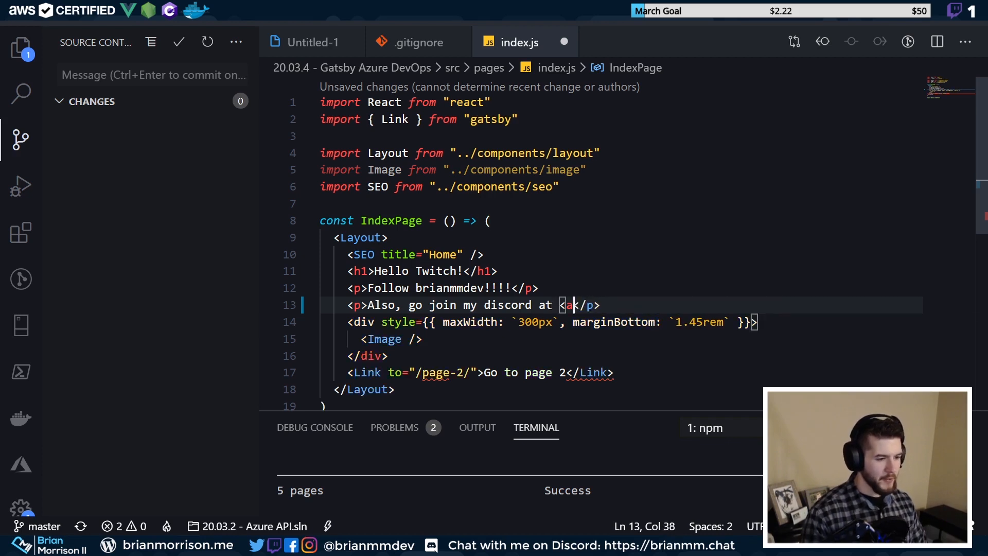
{"action": "type", "text": "brianmm"}
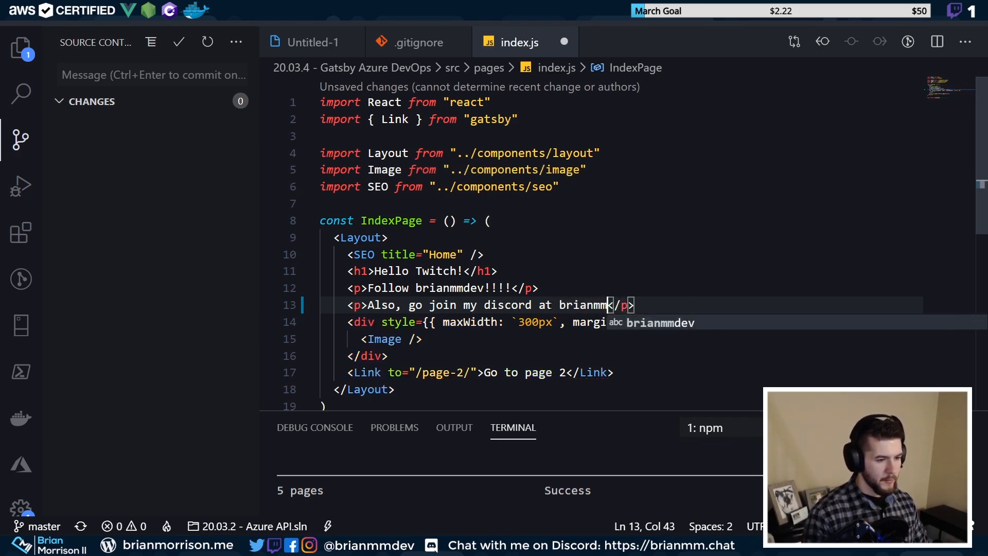
{"action": "type", "text": ".chat"}
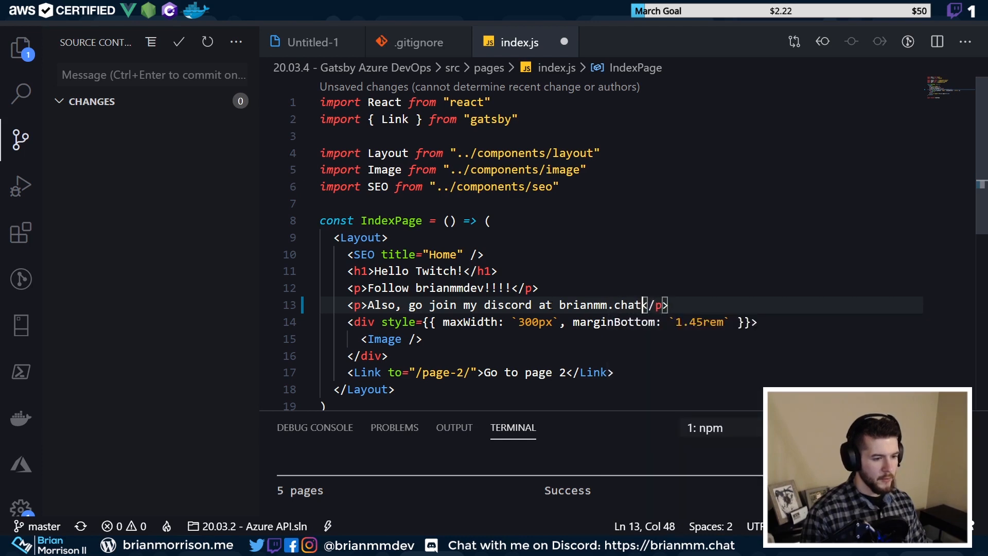
{"action": "key", "text": "ctrl+s"}
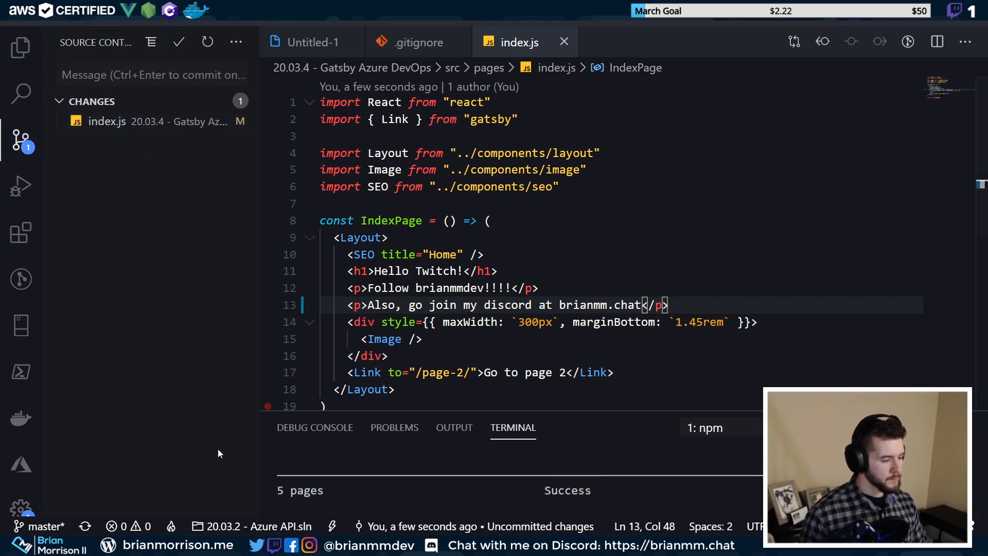
{"action": "mouse_move", "coordinate": [121, 547]}
{"action": "left_click", "coordinate": [93, 510]}
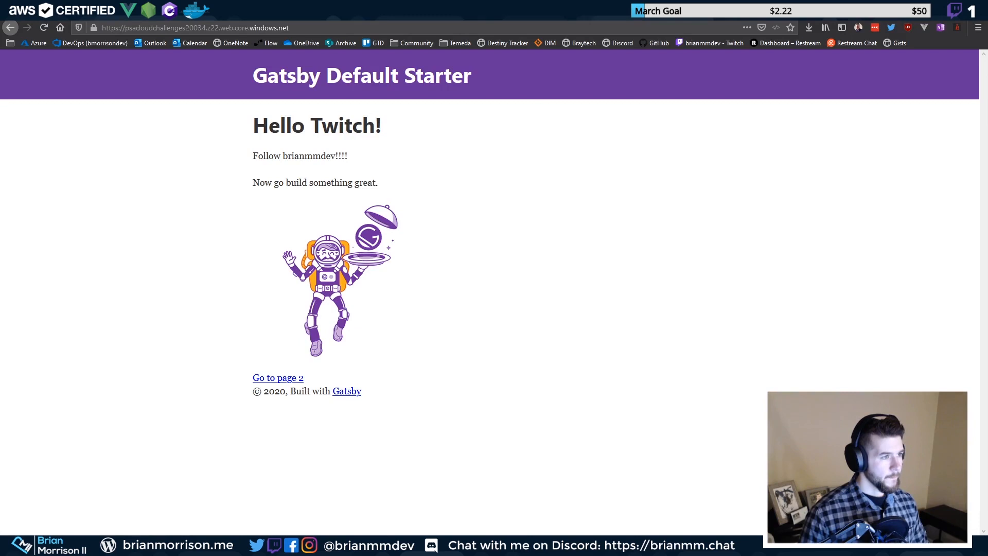
{"action": "key", "text": "ctrl+Tab"}
{"action": "left_click", "coordinate": [149, 28]}
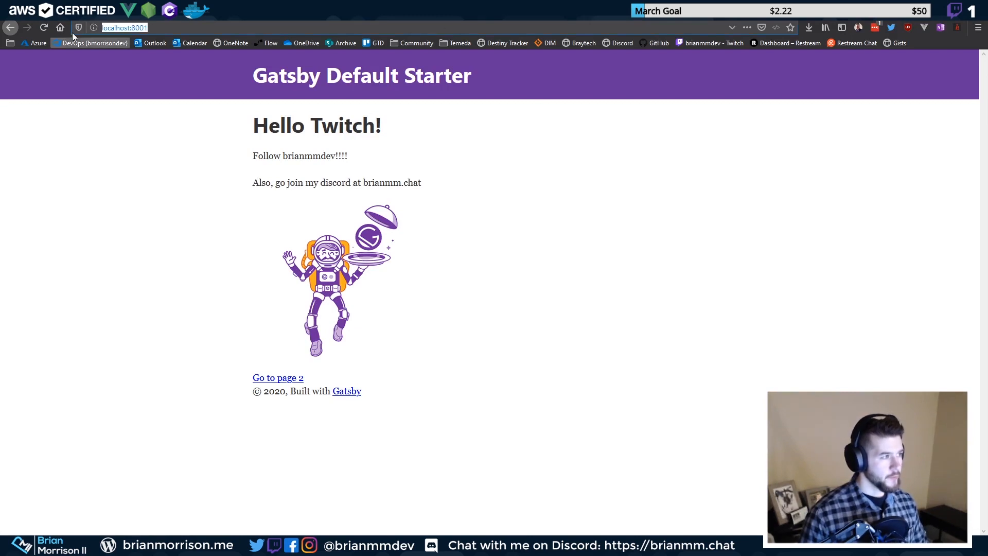
{"action": "left_click_drag", "start_coordinate": [252, 183], "coordinate": [448, 186]}
{"action": "left_click", "coordinate": [450, 186]}
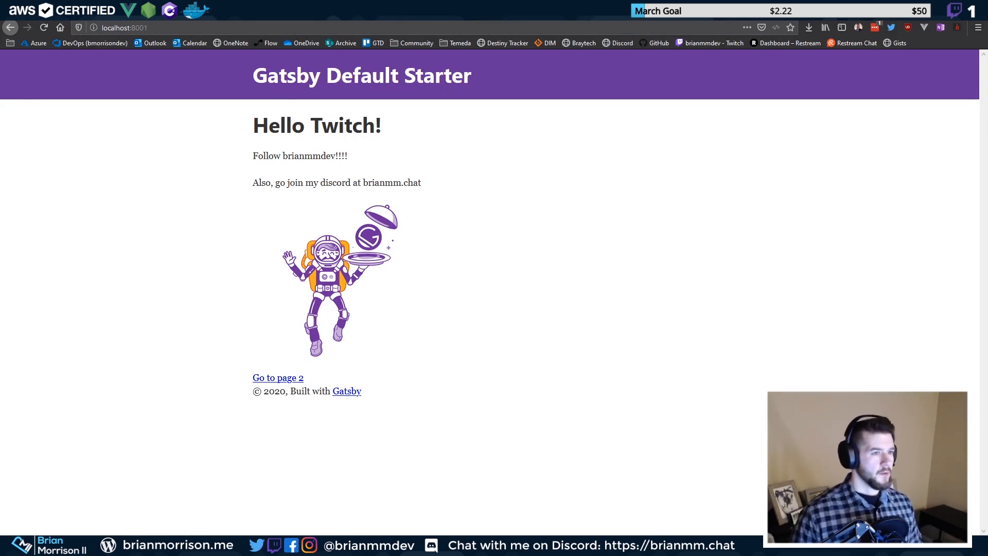
{"action": "key", "text": "ctrl+Tab"}
{"action": "left_click", "coordinate": [369, 190]}
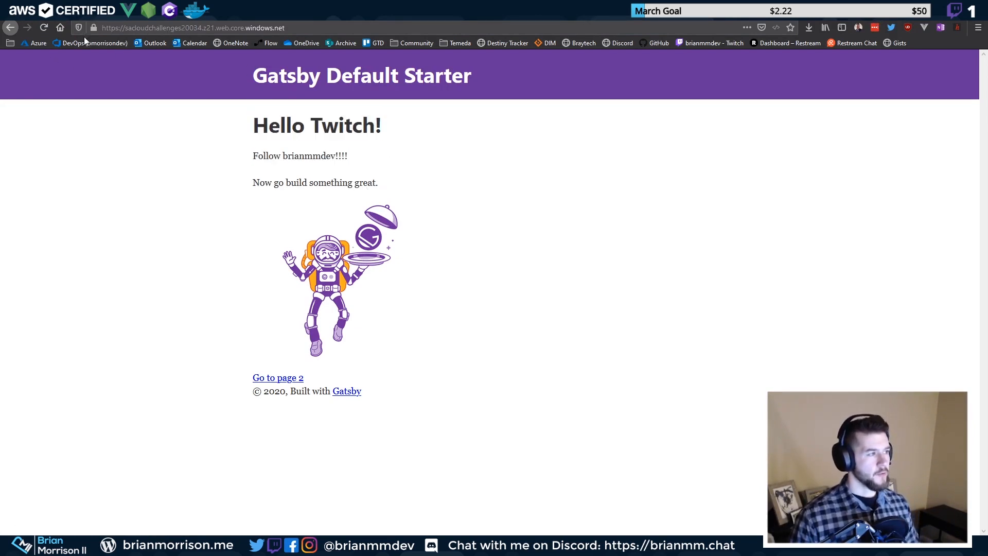
{"action": "left_click", "coordinate": [124, 28]}
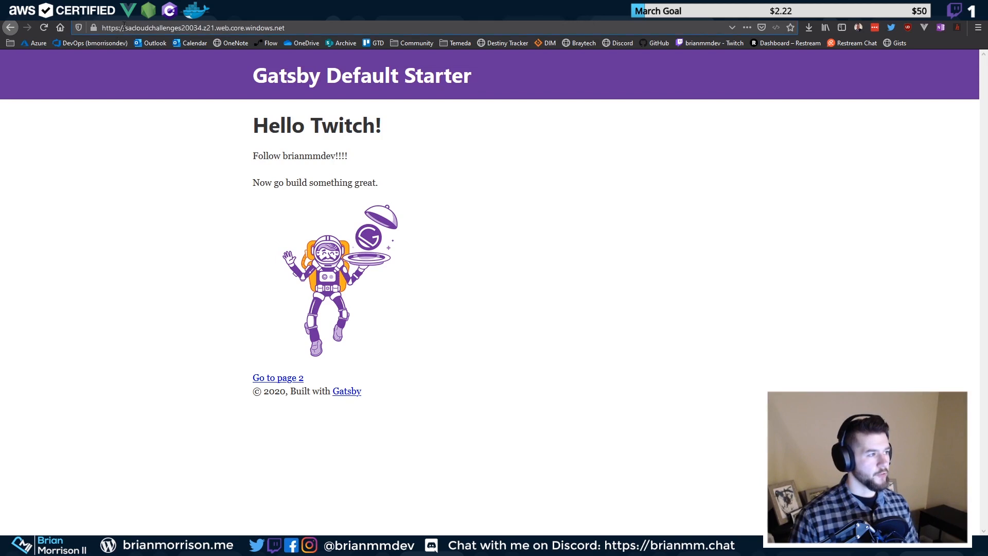
{"action": "left_click", "coordinate": [37, 28]}
{"action": "key", "text": "alt+Tab"}
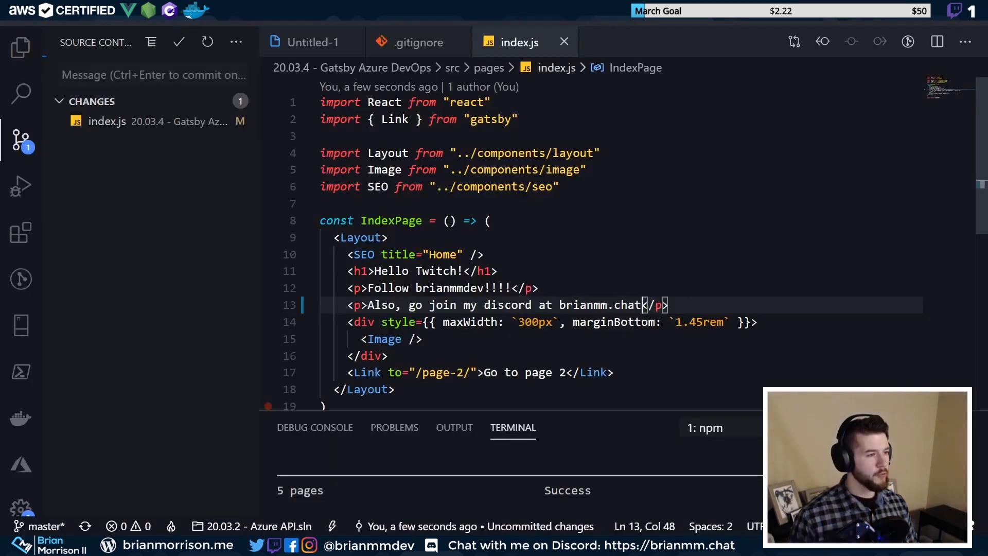
Enter the commit message 'Minor updates', fixing typos, and commit index.js
{"action": "left_click", "coordinate": [177, 77]}
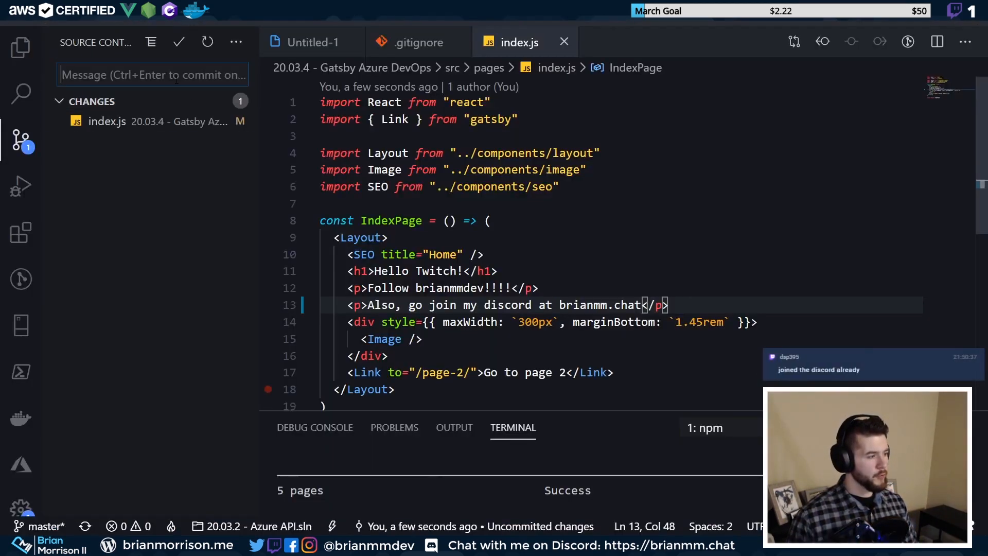
{"action": "type", "text": "Minor discor"}
{"action": "key", "text": "ctrl+BackSpace"}
{"action": "type", "text": "Minor discords"}
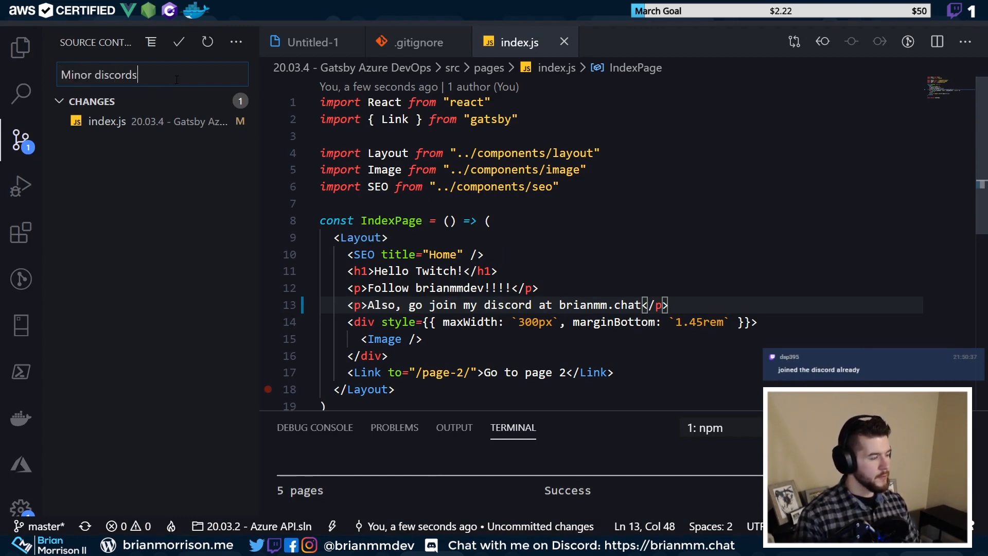
{"action": "key", "text": "ctrl+BackSpace"}
{"action": "type", "text": "c"}
{"action": "key", "text": "BackSpace"}
{"action": "type", "text": "updates"}
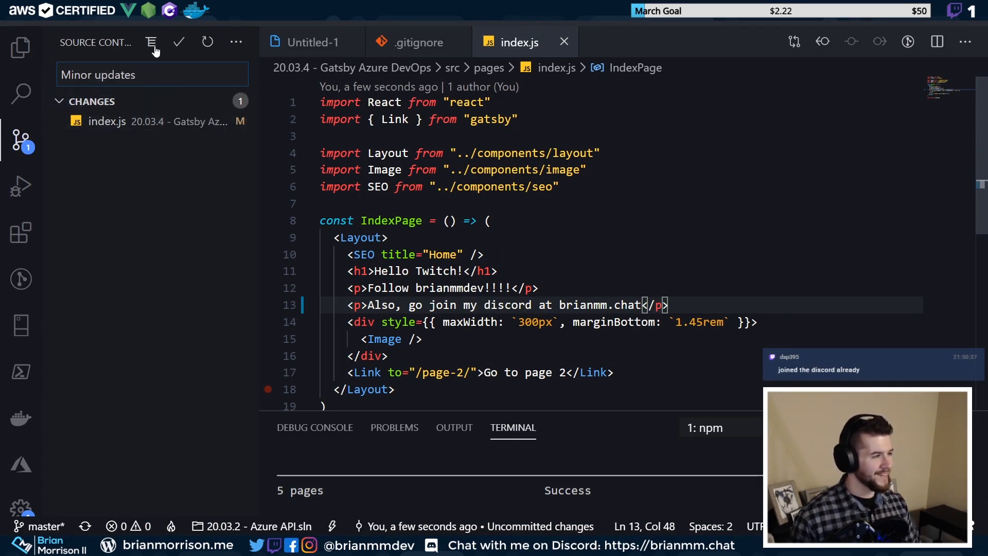
{"action": "left_click", "coordinate": [175, 46]}
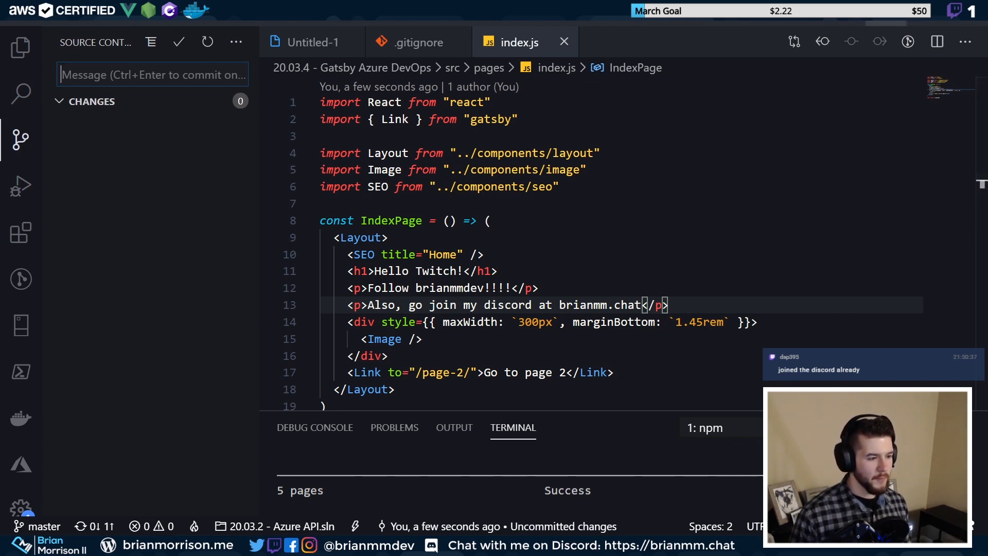
Switch to the Azure DevOps tab in Firefox and open the project's Pipelines page
{"action": "key", "text": "alt+Tab"}
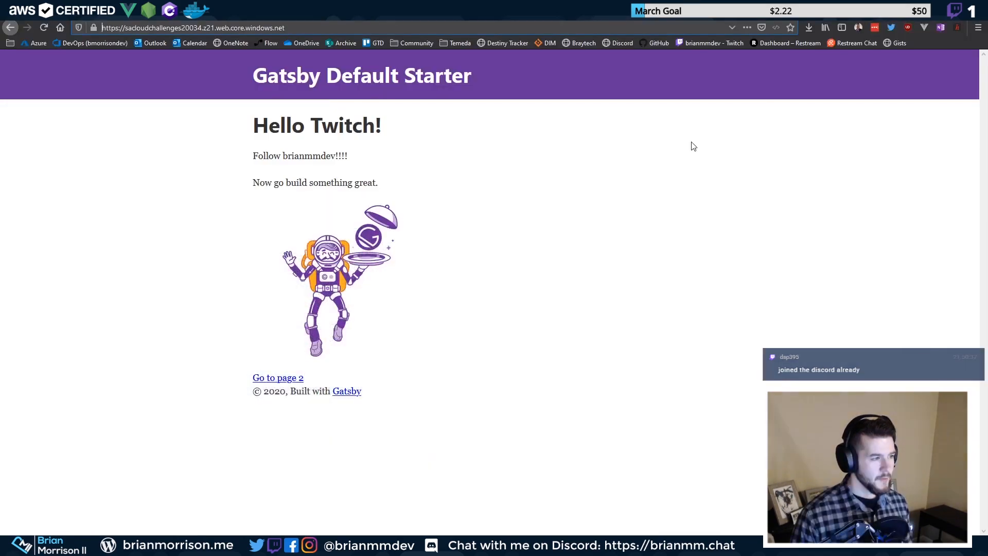
{"action": "left_click", "coordinate": [392, 282]}
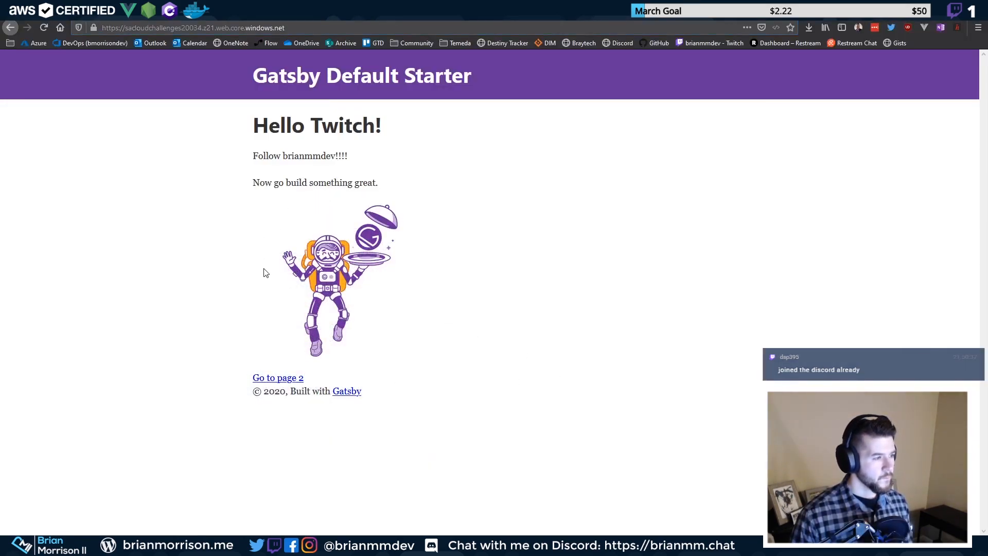
{"action": "key", "text": "ctrl+Tab"}
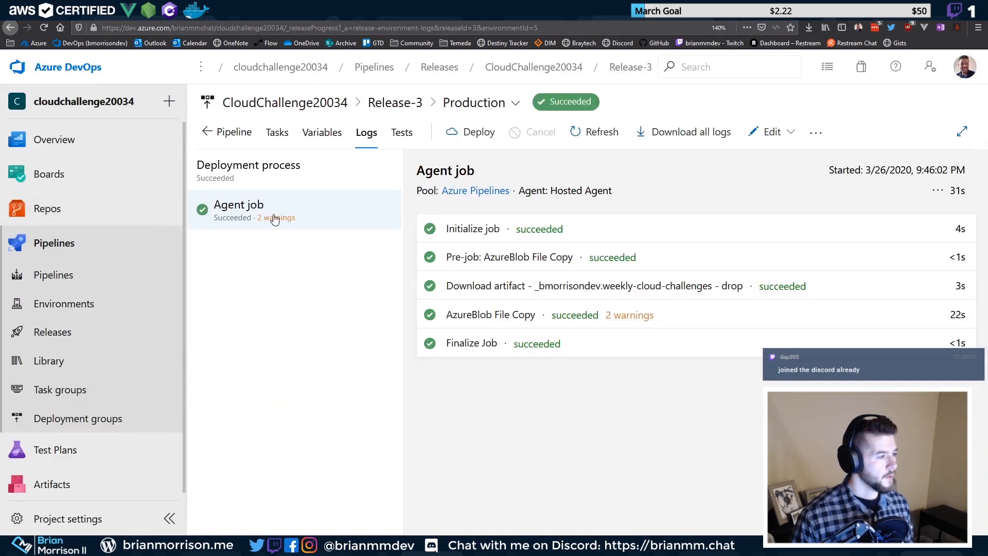
{"action": "left_click", "coordinate": [81, 281]}
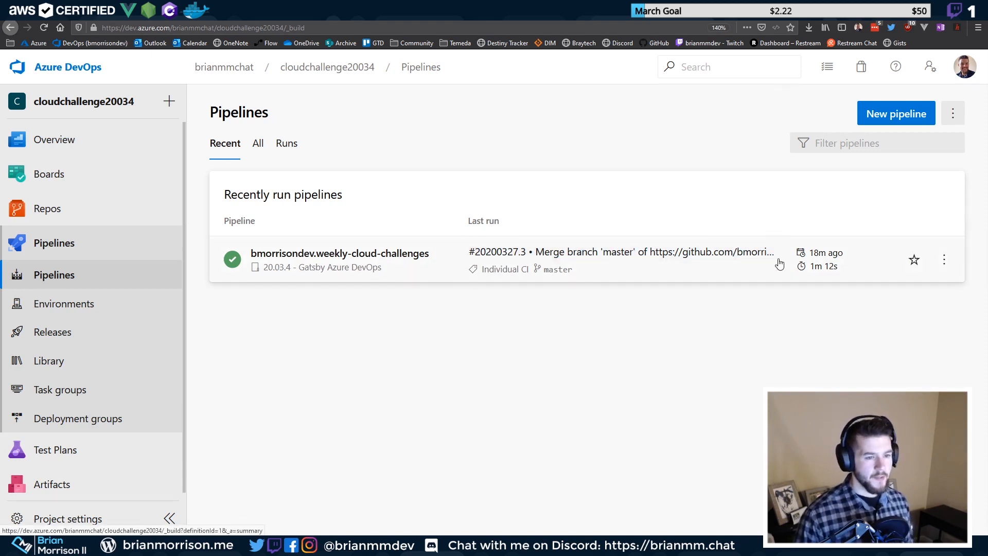
Reload Pipelines, then push the 'Minor updates' commit using VS Code's sync button
{"action": "left_click", "coordinate": [39, 27]}
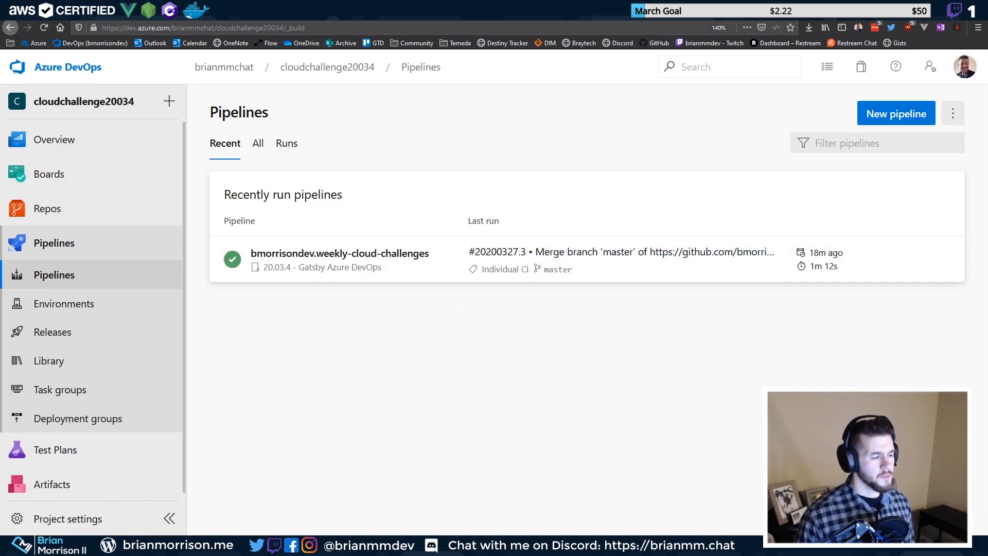
{"action": "mouse_move", "coordinate": [157, 522]}
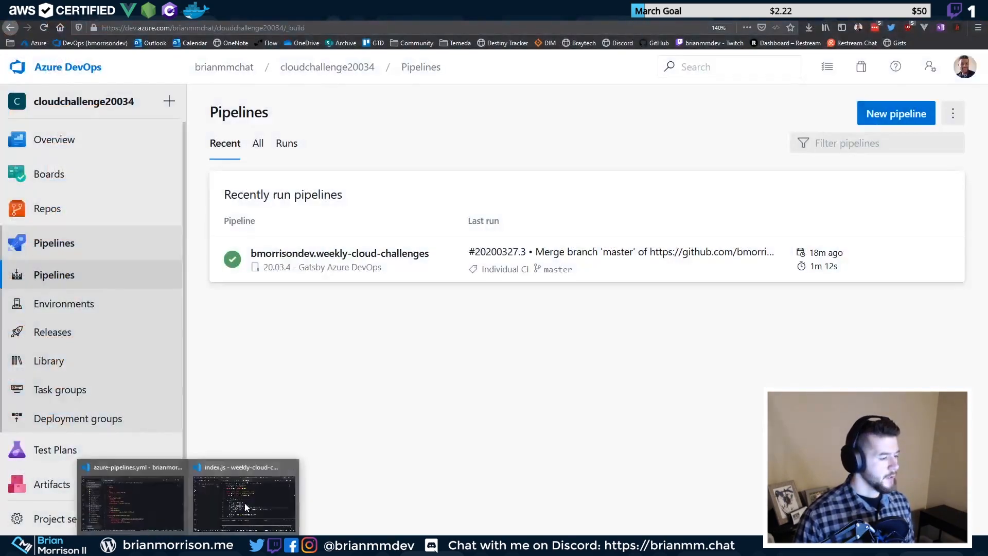
{"action": "left_click", "coordinate": [245, 502]}
{"action": "left_click", "coordinate": [97, 530]}
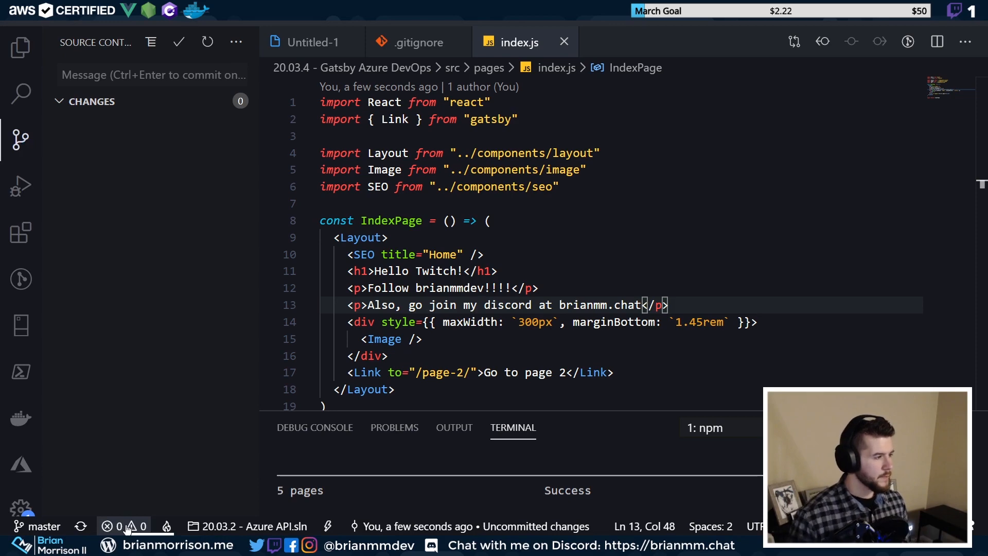
Refresh the Azure DevOps Pipelines list to show the new run #20200327.4
{"action": "key", "text": "alt+Tab"}
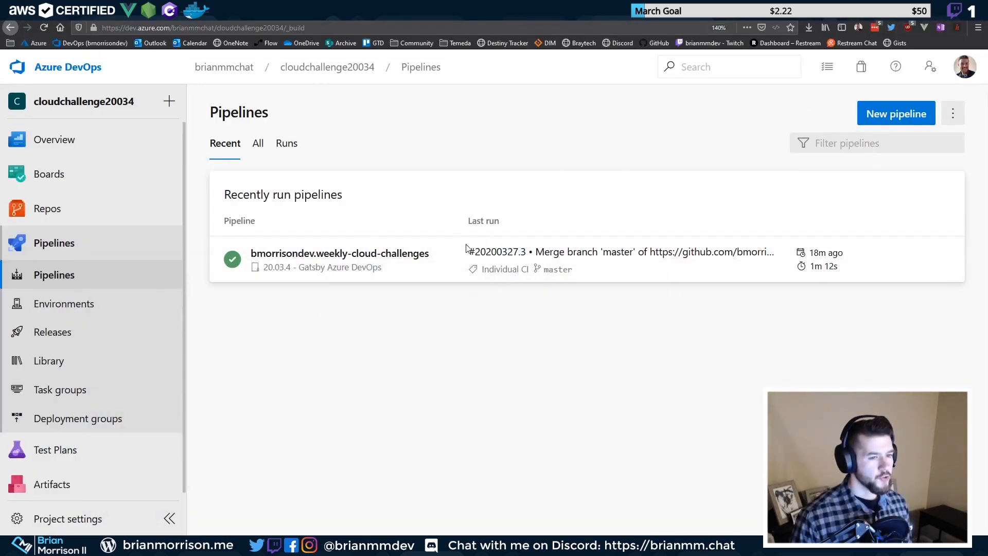
{"action": "right_click", "coordinate": [393, 374]}
{"action": "key", "text": "Escape"}
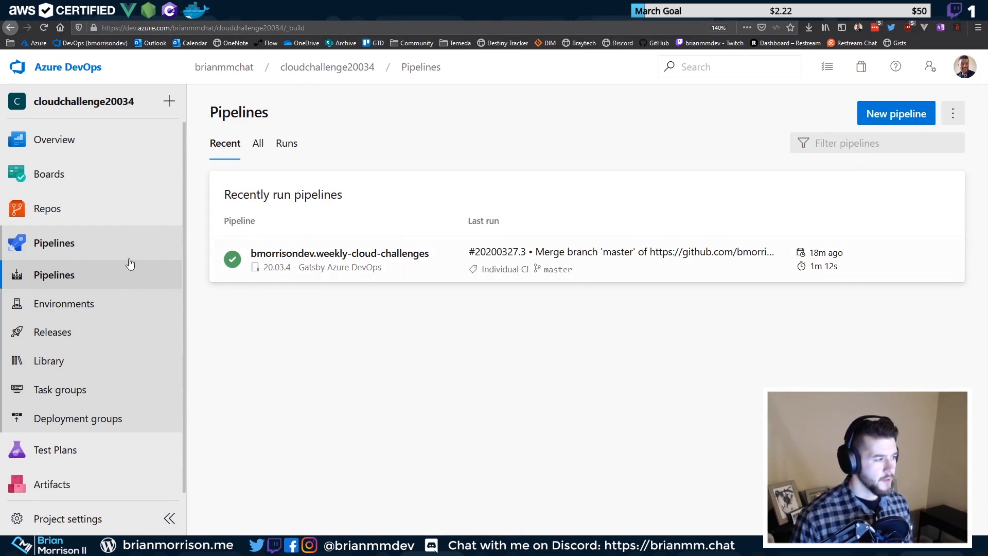
{"action": "left_click", "coordinate": [72, 283]}
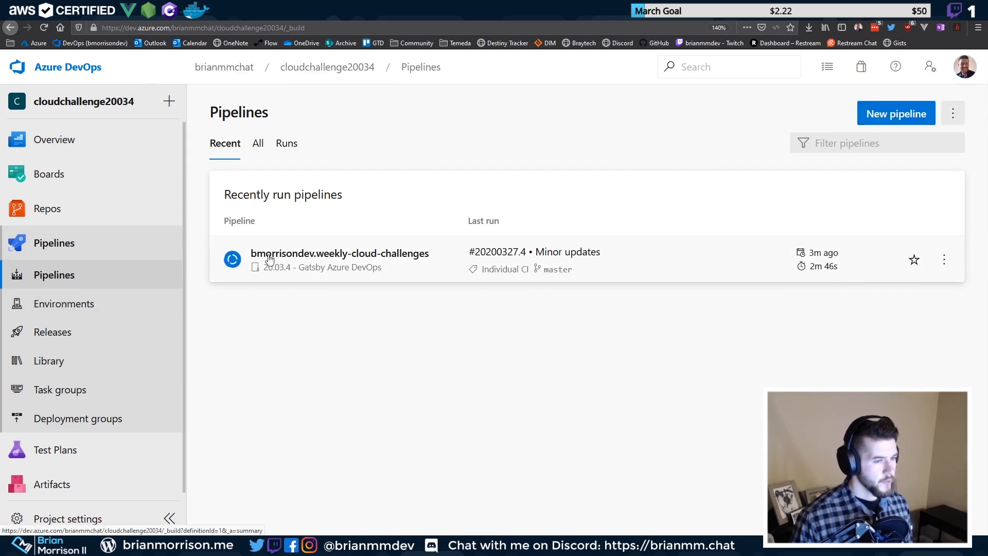
Open the 'Minor updates' run #20200327.4 and view its Job's live log with Bash running
{"action": "left_click", "coordinate": [348, 259]}
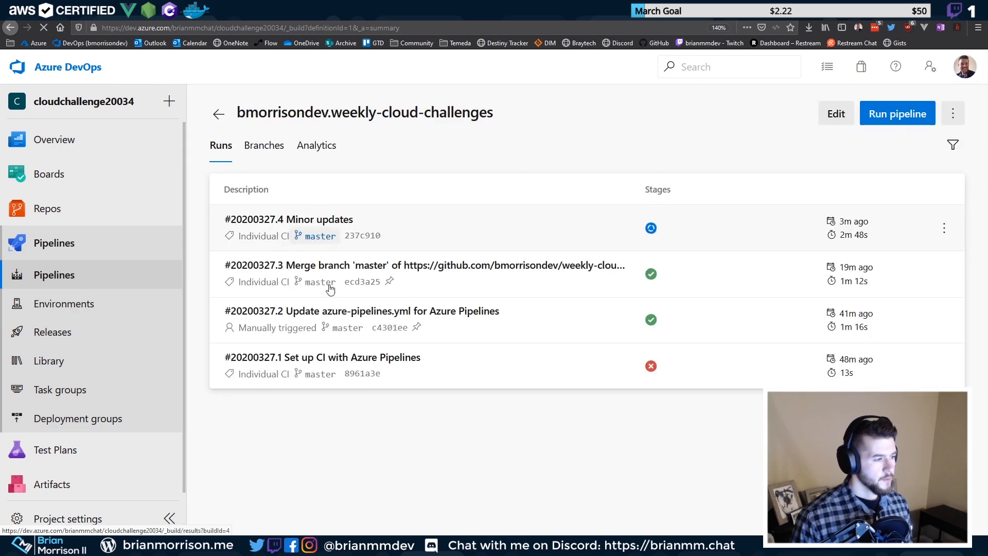
{"action": "left_click", "coordinate": [335, 244]}
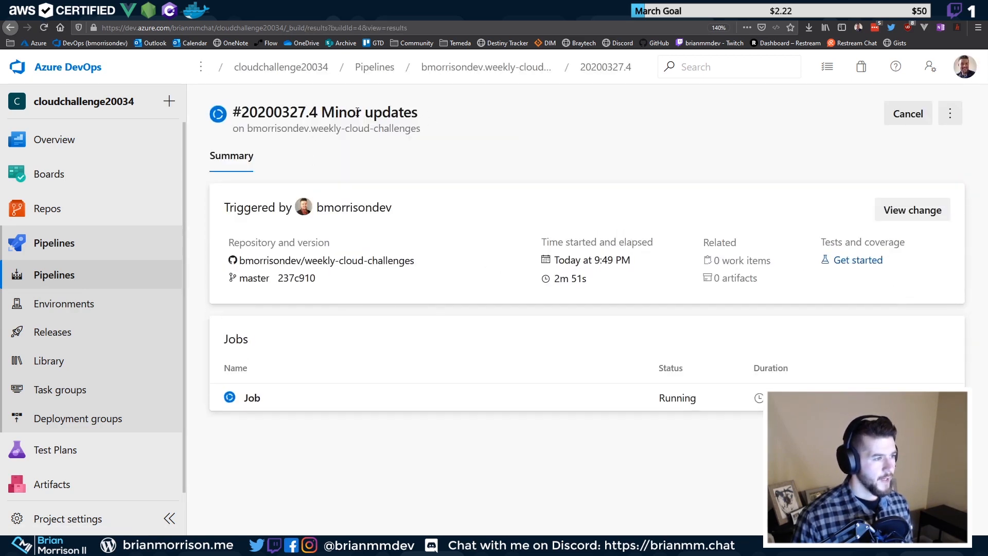
{"action": "left_click_drag", "start_coordinate": [357, 112], "coordinate": [432, 119]}
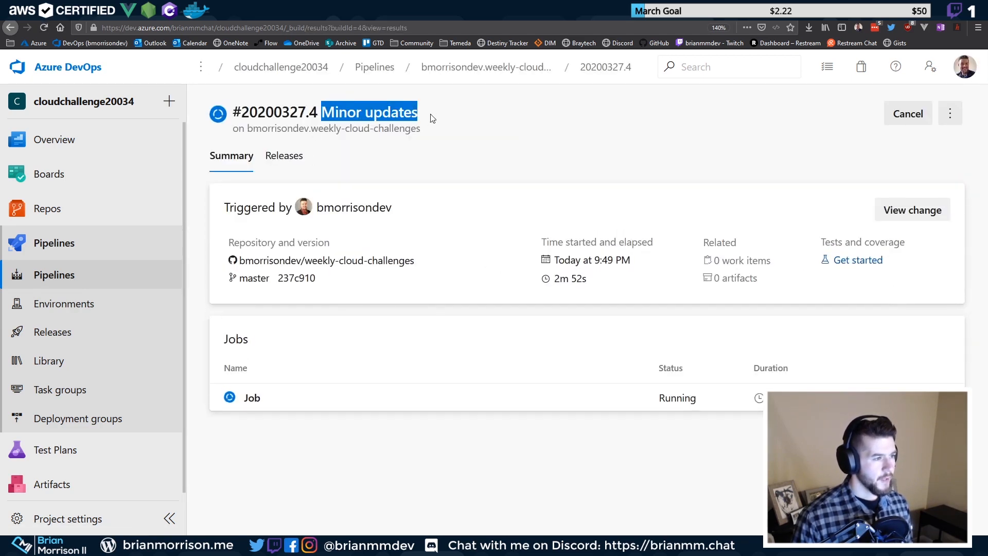
{"action": "left_click", "coordinate": [277, 156]}
{"action": "left_click", "coordinate": [247, 159]}
{"action": "left_click", "coordinate": [275, 401]}
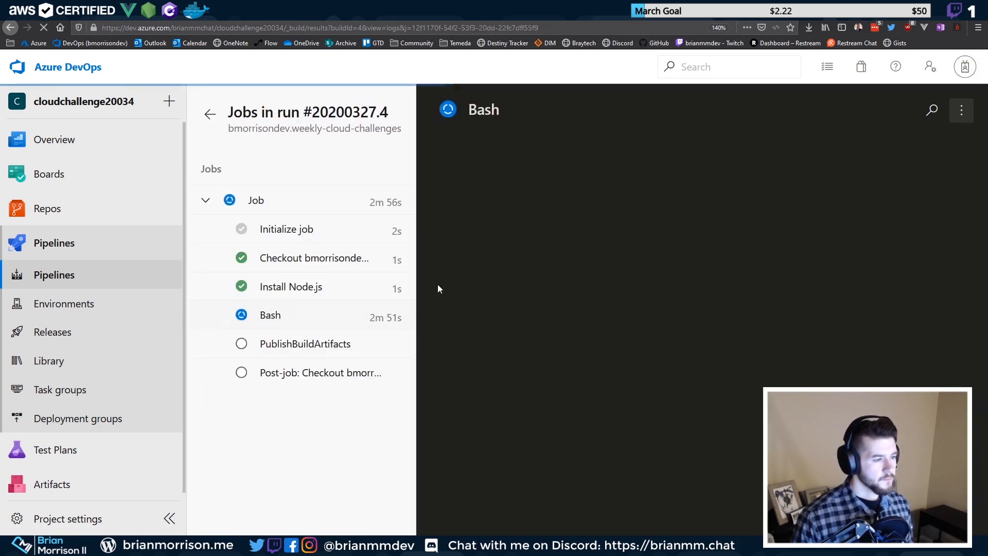
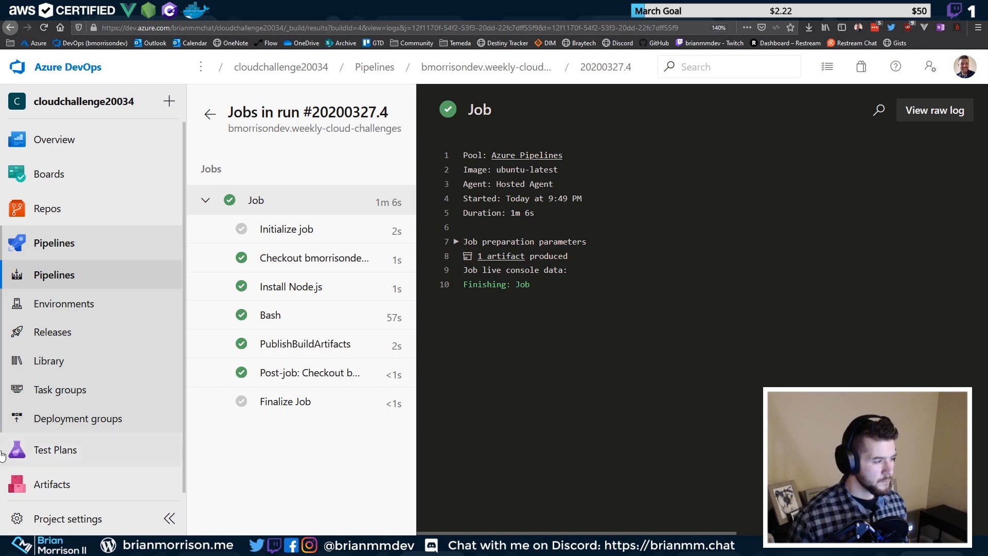
Open Release-4 from Releases, check the Staging stage's file-copy logs, then return to its pipeline view
{"action": "left_click", "coordinate": [77, 304]}
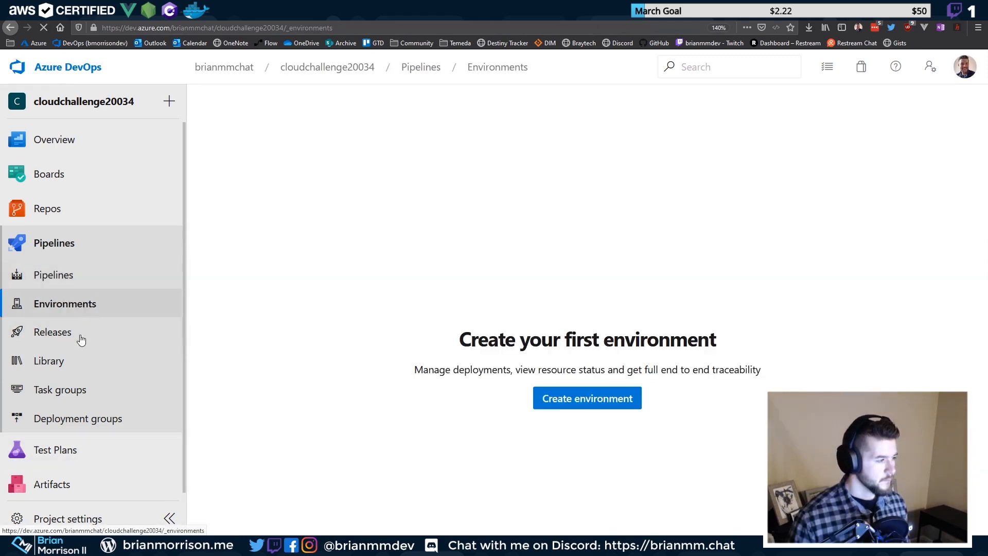
{"action": "left_click", "coordinate": [82, 336]}
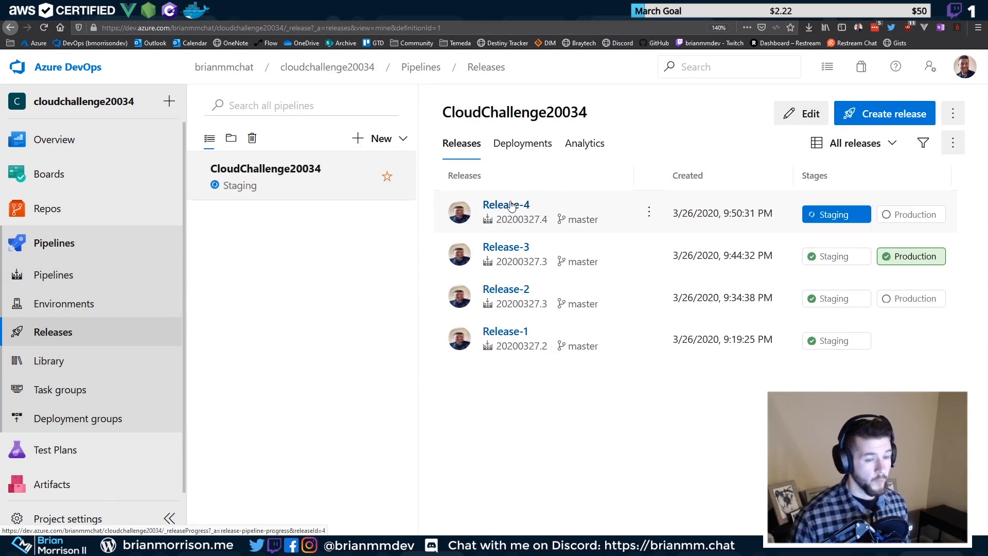
{"action": "left_click", "coordinate": [511, 206]}
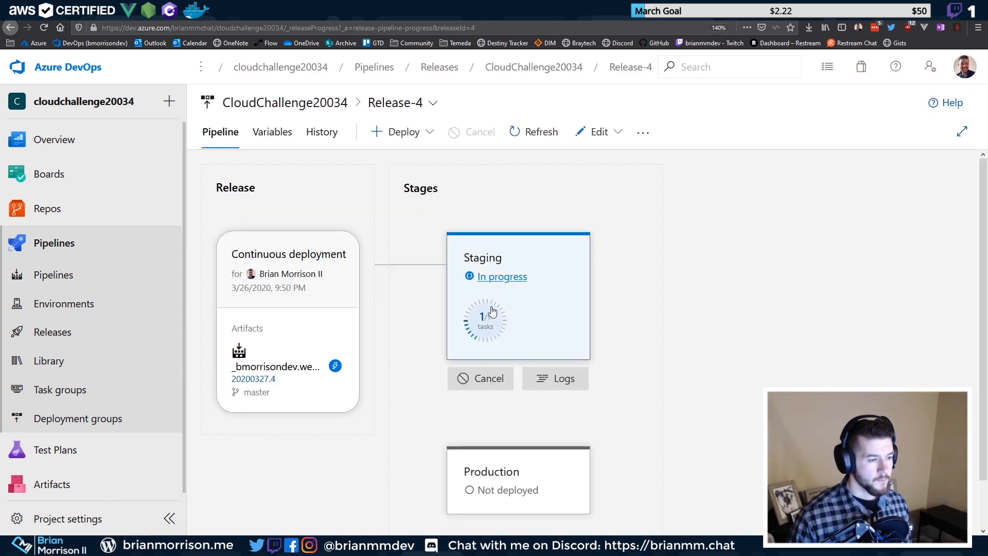
{"action": "mouse_move", "coordinate": [566, 324]}
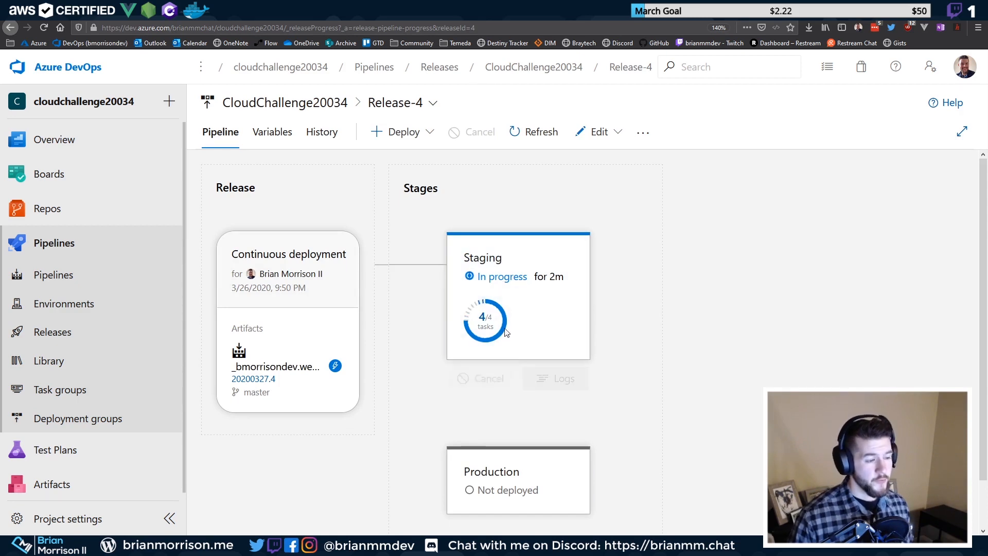
{"action": "mouse_move", "coordinate": [533, 258]}
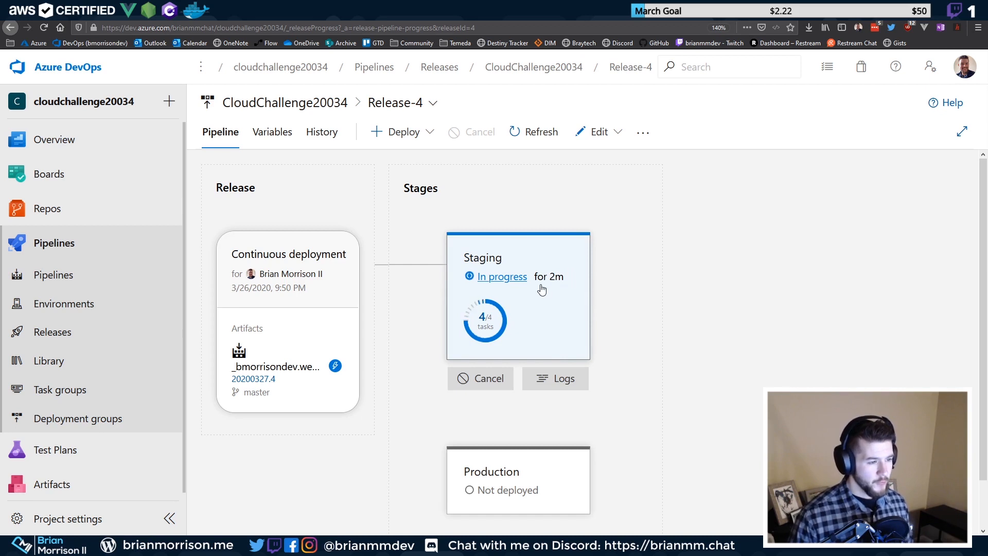
{"action": "left_click", "coordinate": [547, 376]}
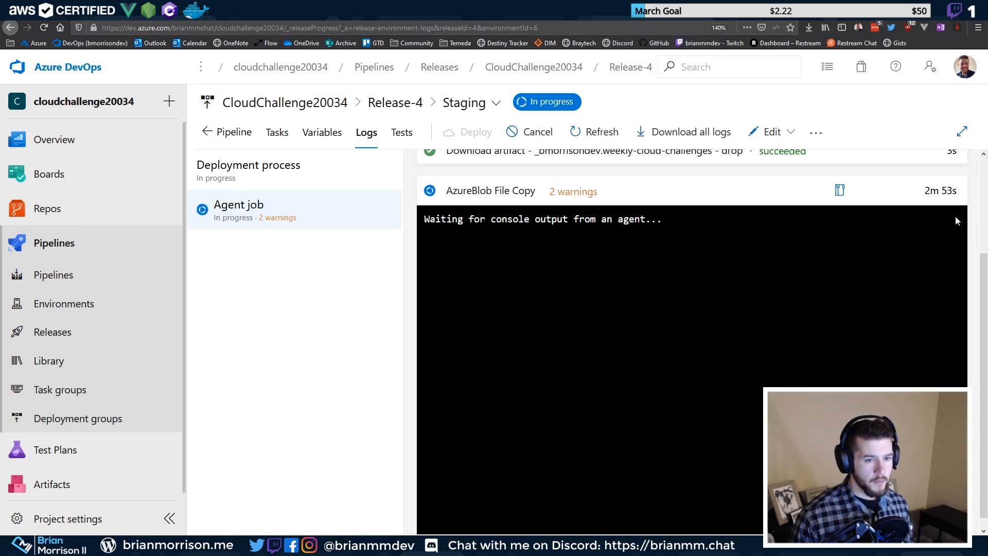
{"action": "double_click", "coordinate": [949, 192]}
{"action": "left_click", "coordinate": [952, 195]}
{"action": "left_click", "coordinate": [234, 134]}
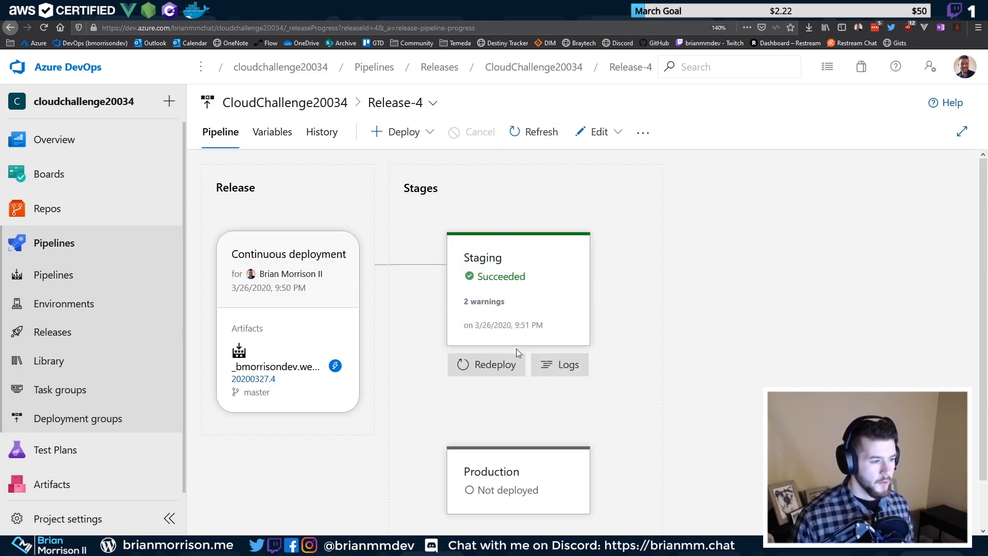
Reload both hosted Gatsby site tabs to compare the discord line and 'Now go build something great.'
{"action": "left_click", "coordinate": [319, 10]}
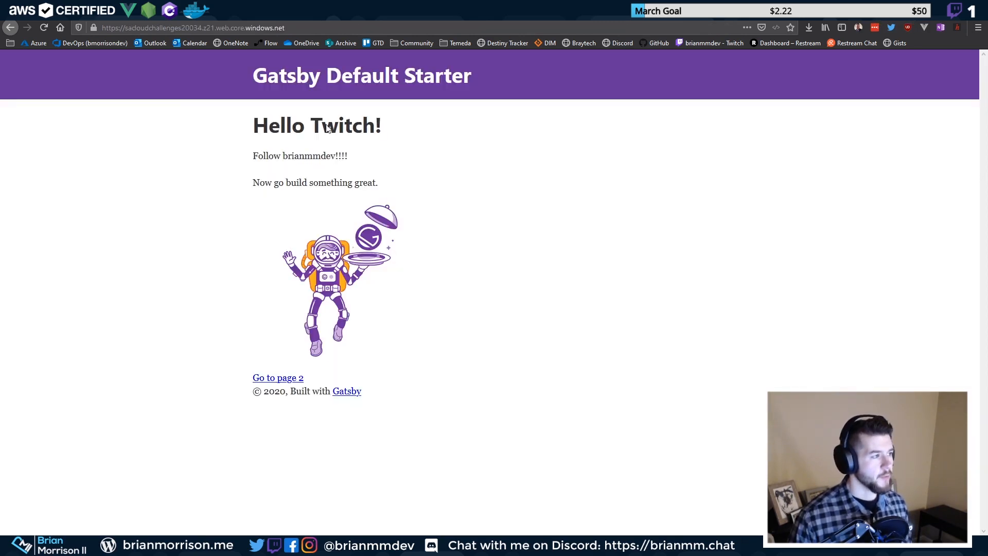
{"action": "left_click", "coordinate": [41, 33]}
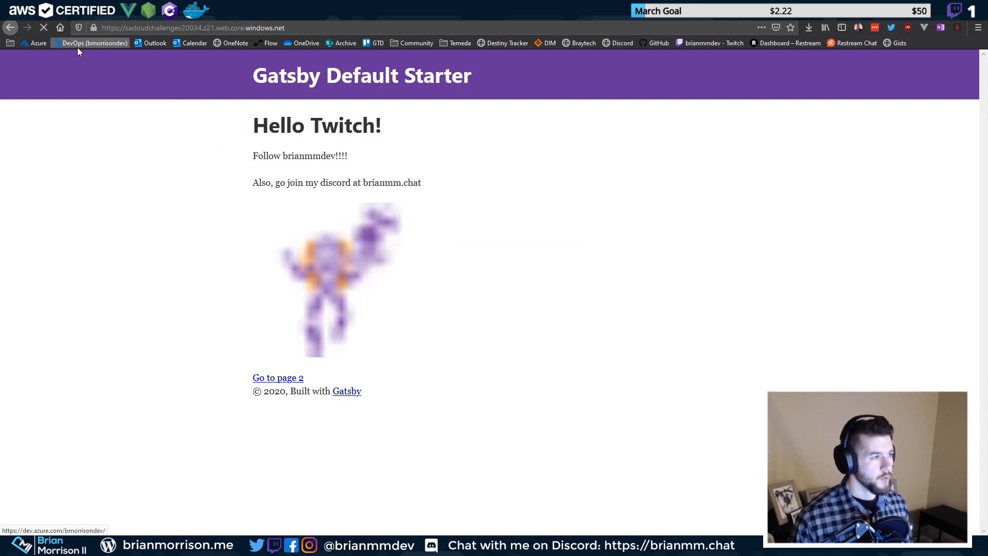
{"action": "left_click_drag", "start_coordinate": [254, 182], "coordinate": [432, 183]}
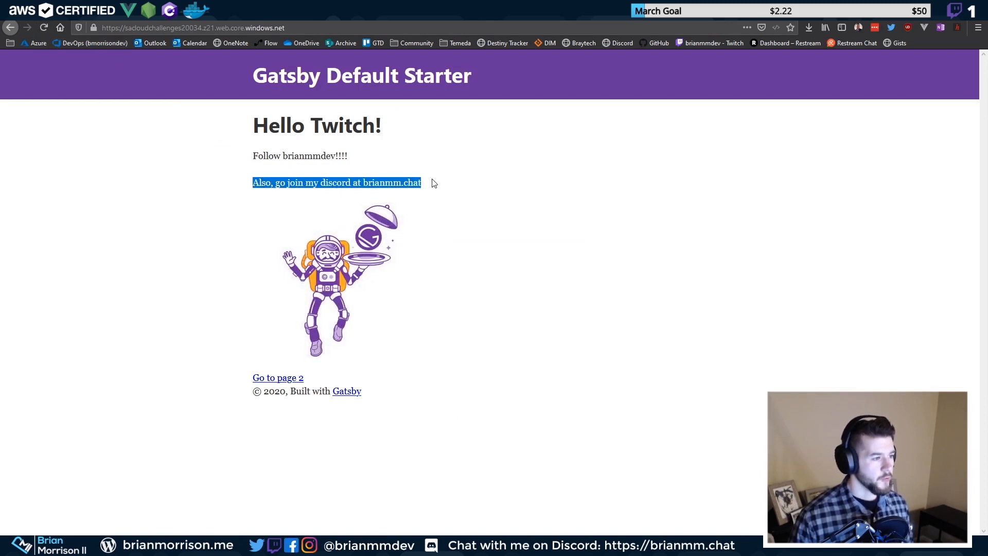
{"action": "left_click", "coordinate": [432, 11]}
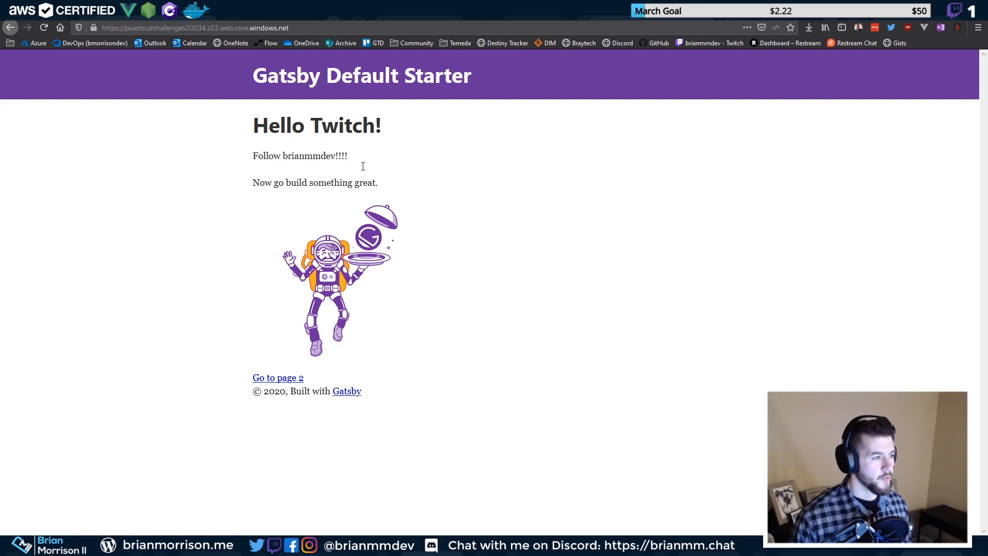
{"action": "left_click", "coordinate": [45, 24]}
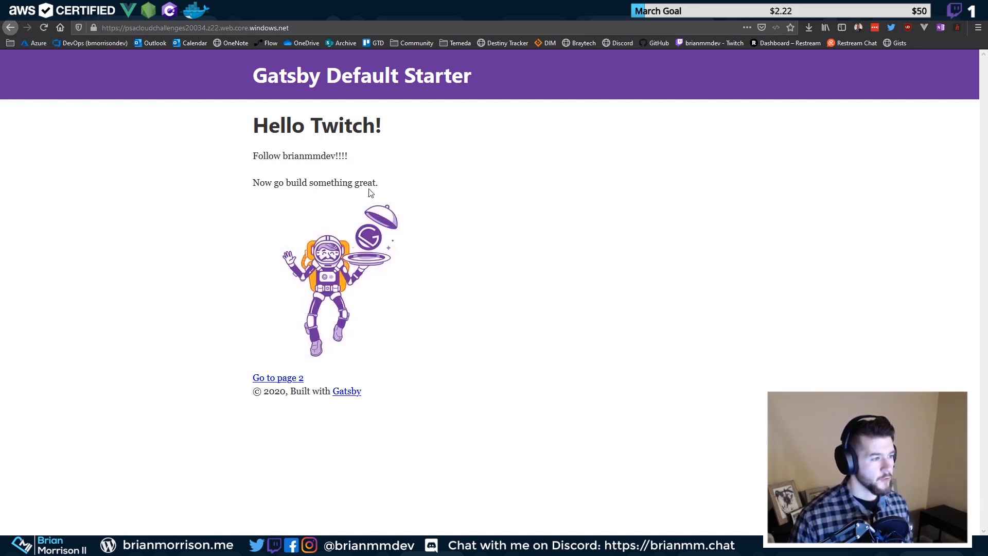
{"action": "left_click_drag", "start_coordinate": [365, 183], "coordinate": [252, 184]}
{"action": "key", "text": "alt+Tab"}
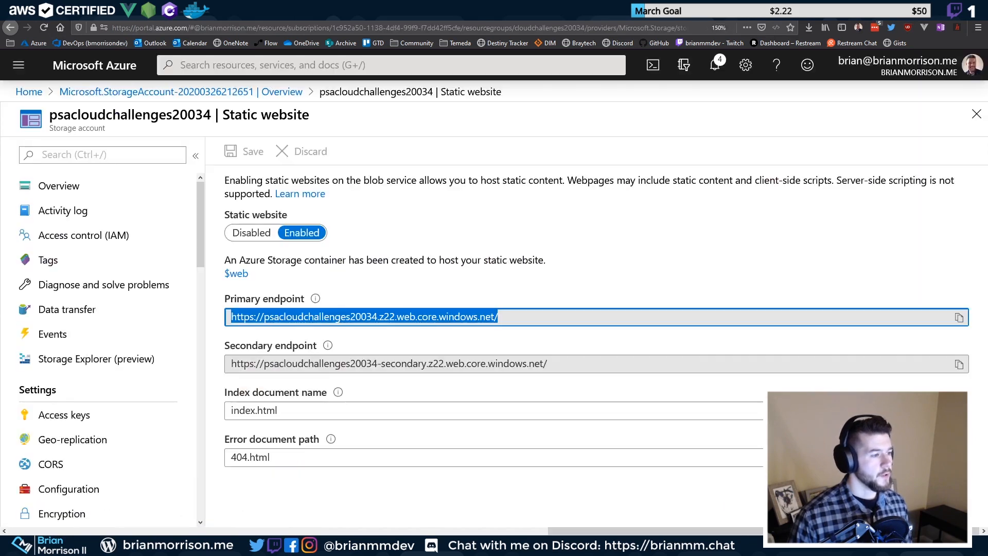
{"action": "key", "text": "alt+Tab"}
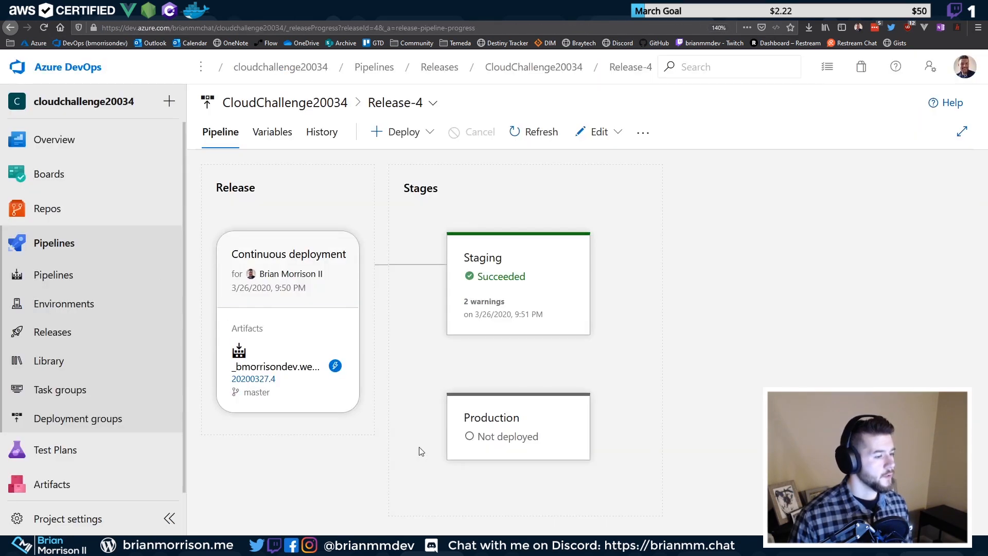
Deploy Release-4 to the Production stage
{"action": "left_click", "coordinate": [497, 479]}
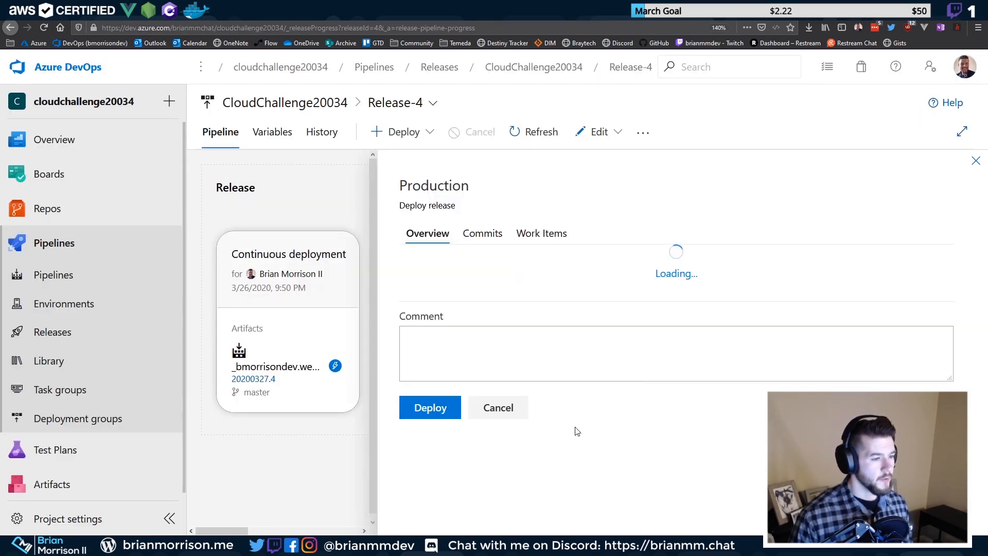
{"action": "scroll", "coordinate": [508, 263], "scroll_direction": "down", "scroll_amount": 1}
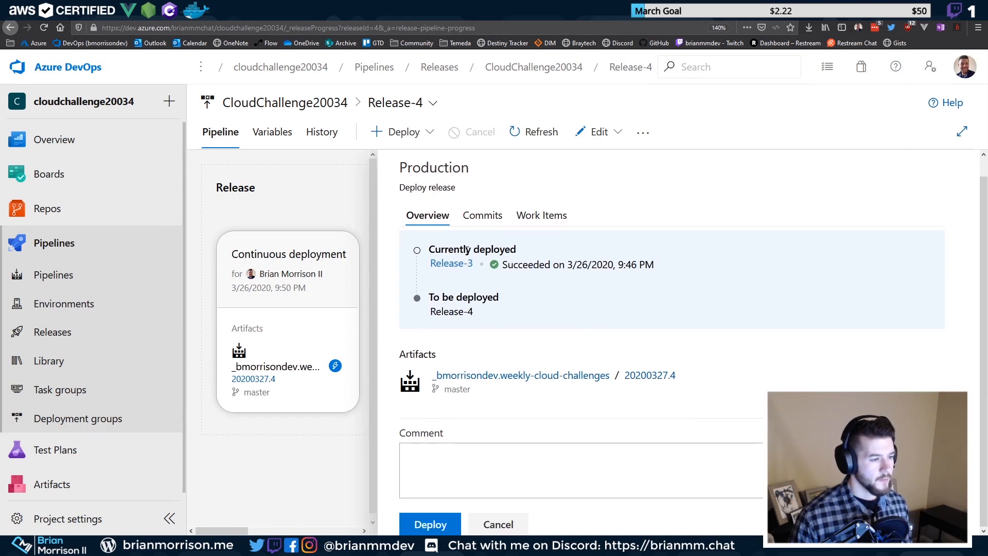
{"action": "left_click_drag", "start_coordinate": [430, 312], "coordinate": [496, 317]}
{"action": "left_click", "coordinate": [441, 525]}
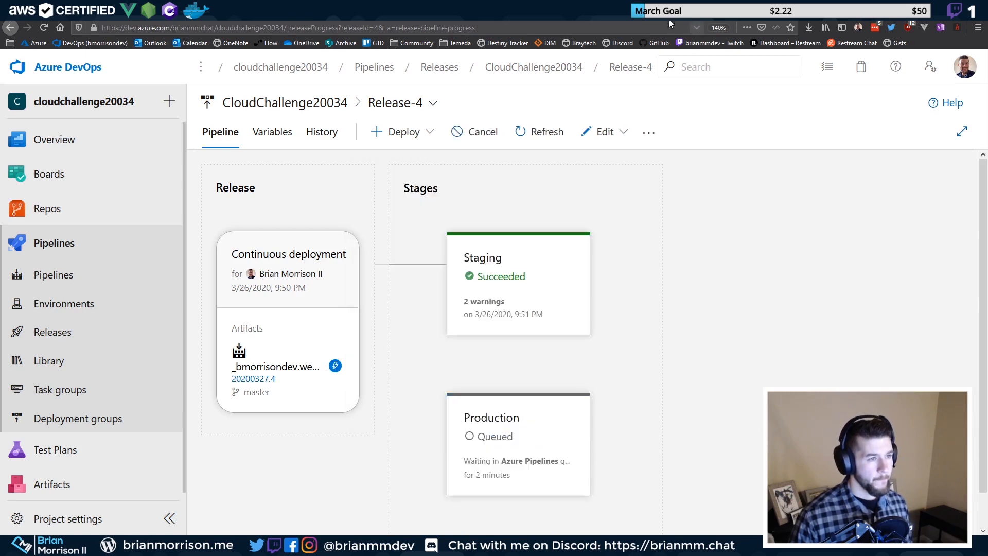
{"action": "left_click", "coordinate": [695, 11]}
Open the psacloudchallenges20034 storage account's Azure CDN page and scroll to the empty new endpoint form
{"action": "left_click", "coordinate": [103, 11]}
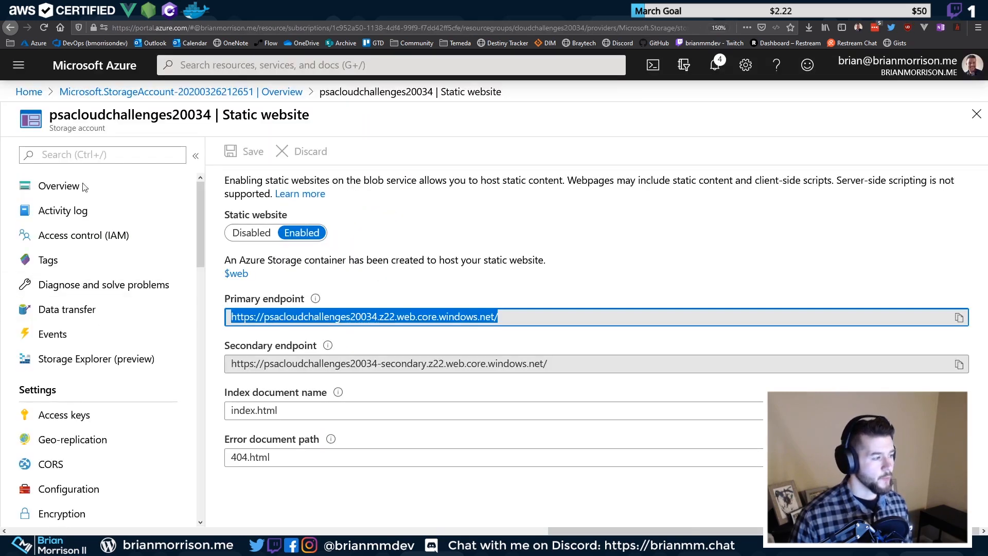
{"action": "scroll", "coordinate": [76, 337], "scroll_direction": "down", "scroll_amount": 5}
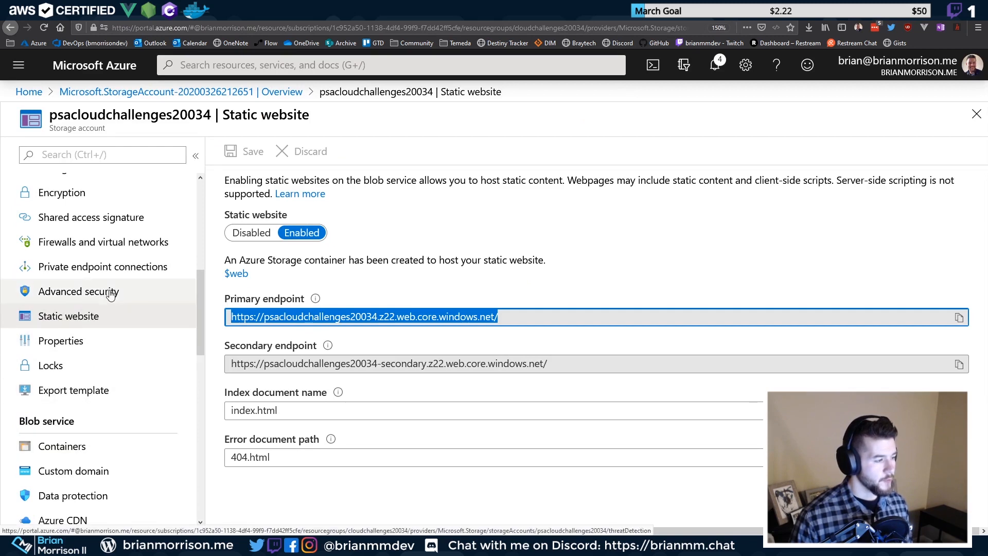
{"action": "scroll", "coordinate": [95, 416], "scroll_direction": "down", "scroll_amount": 2}
{"action": "scroll", "coordinate": [95, 415], "scroll_direction": "down", "scroll_amount": 1}
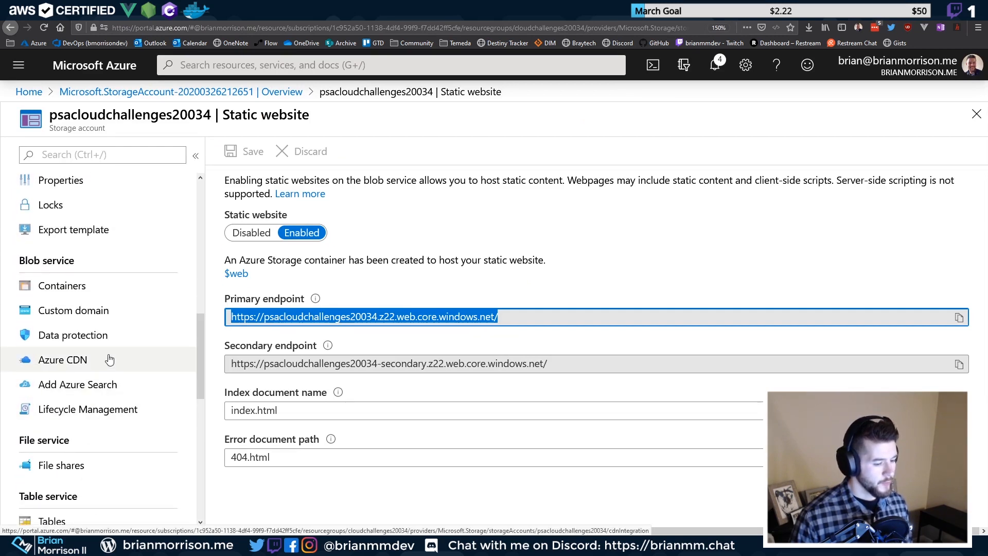
{"action": "left_click", "coordinate": [110, 359]}
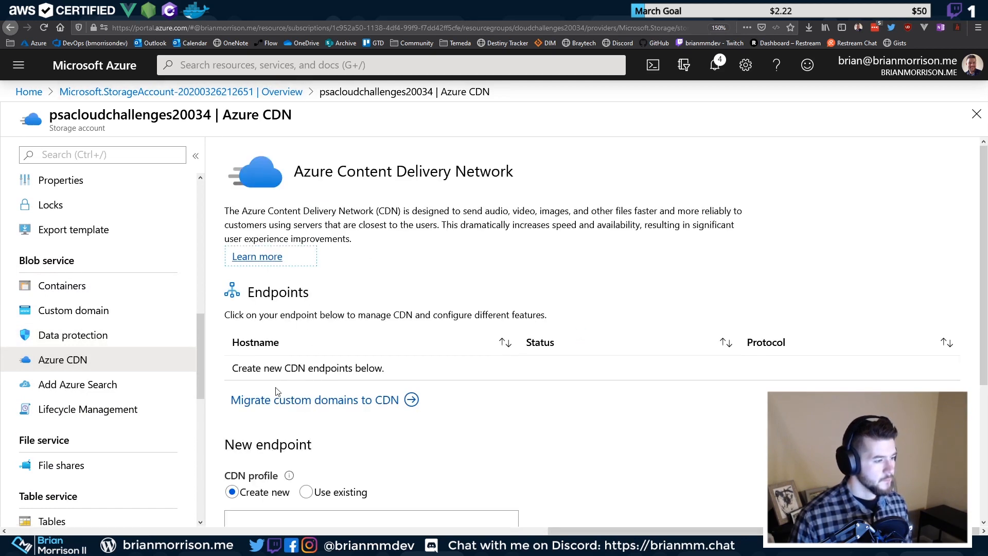
{"action": "left_click_drag", "start_coordinate": [359, 240], "coordinate": [226, 206]}
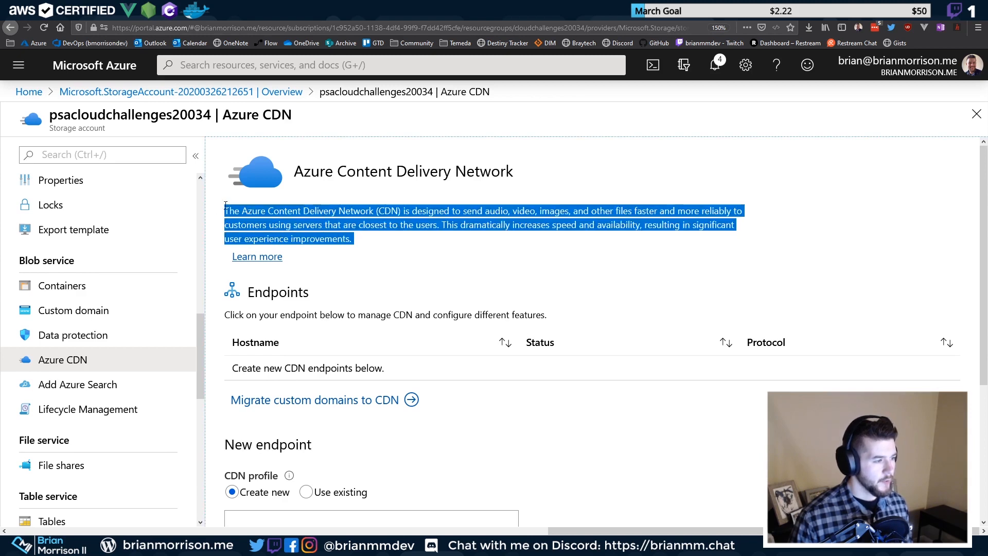
{"action": "left_click", "coordinate": [225, 206]}
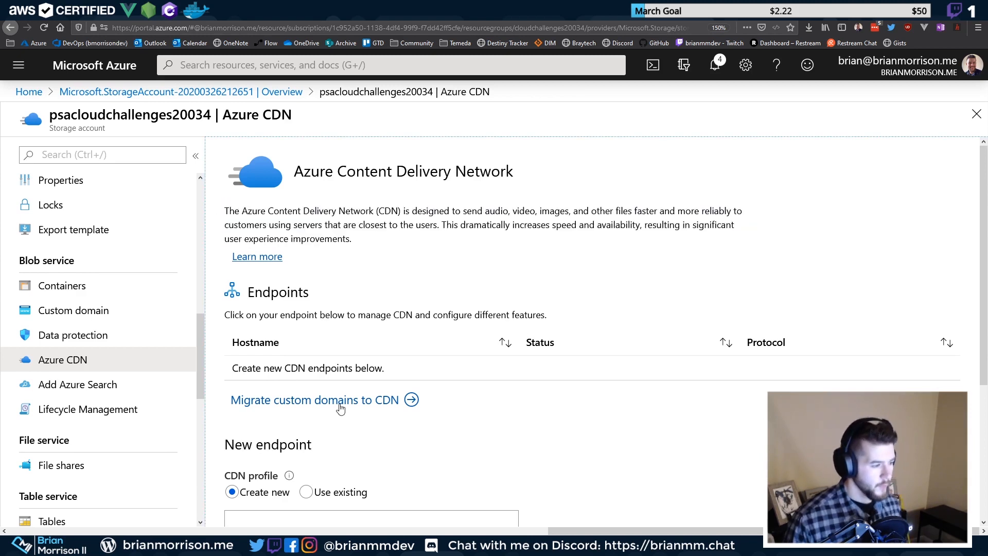
{"action": "scroll", "coordinate": [334, 409], "scroll_direction": "down", "scroll_amount": 4}
{"action": "left_click", "coordinate": [329, 325]}
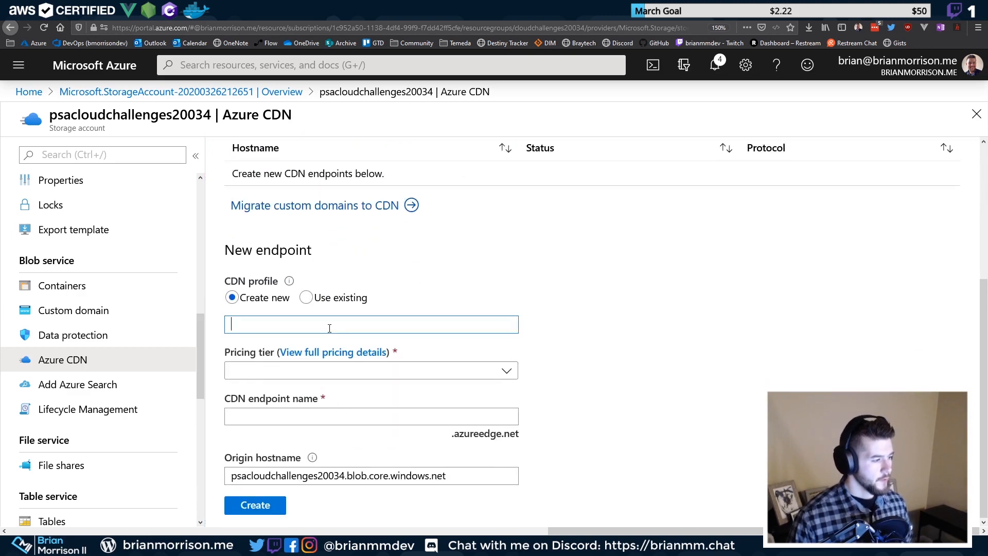
Name the CDN profile and endpoint psacloudchallenges20034 with the Standard Microsoft pricing tier
{"action": "double_click", "coordinate": [160, 117]}
{"action": "key", "text": "ctrl+c"}
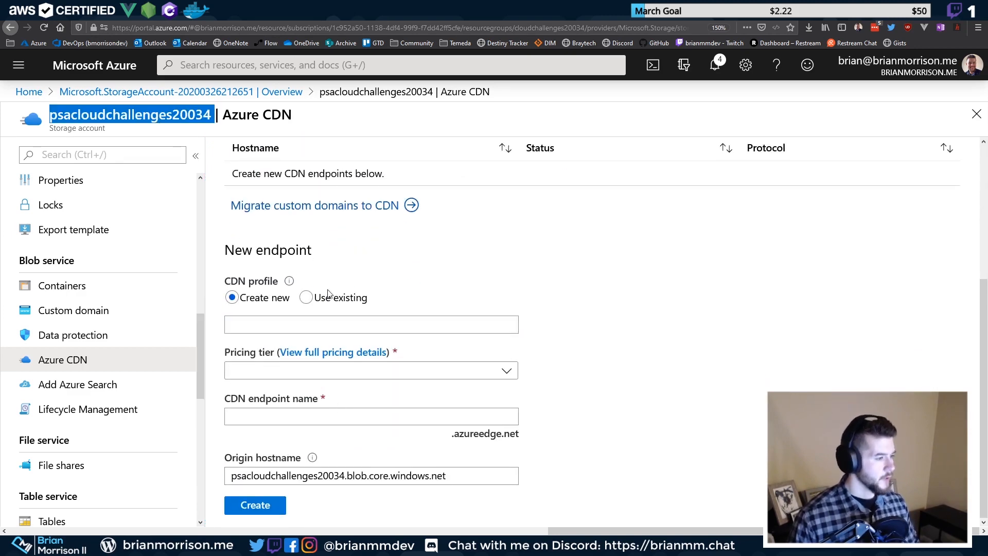
{"action": "left_click", "coordinate": [287, 324]}
{"action": "key", "text": "ctrl+v"}
{"action": "left_click", "coordinate": [354, 370]}
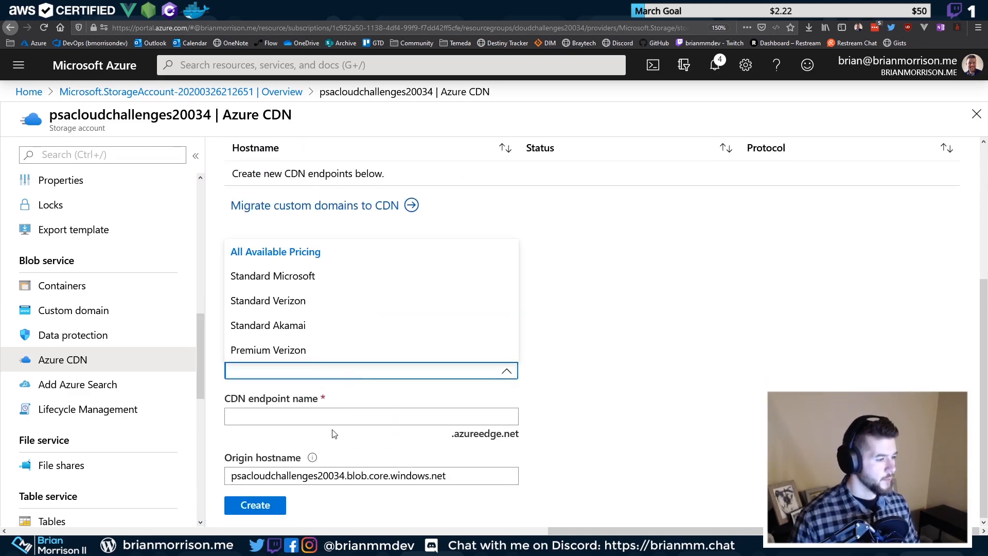
{"action": "left_click", "coordinate": [288, 288]}
{"action": "left_click", "coordinate": [288, 416]}
{"action": "key", "text": "ctrl+v"}
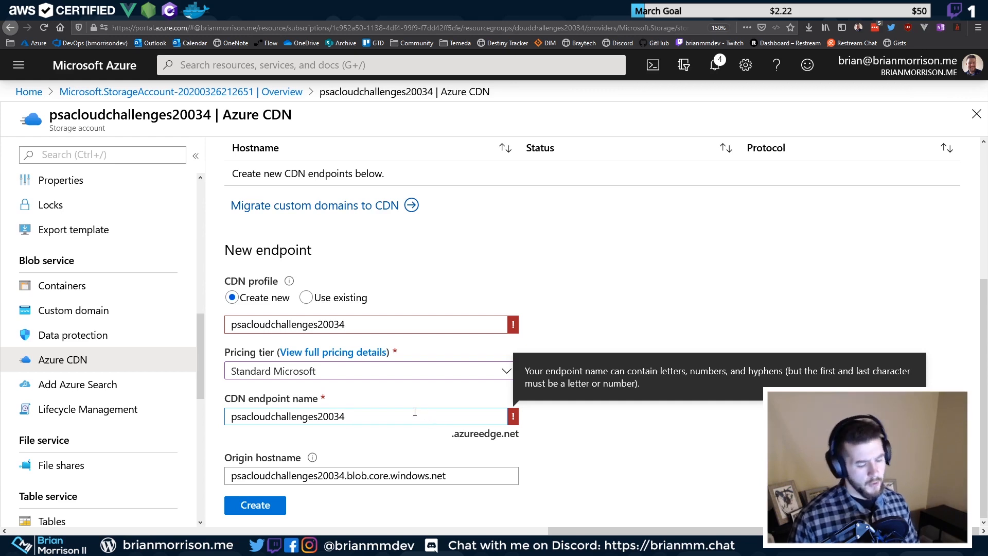
{"action": "key", "text": "Tab"}
{"action": "left_click", "coordinate": [414, 322]}
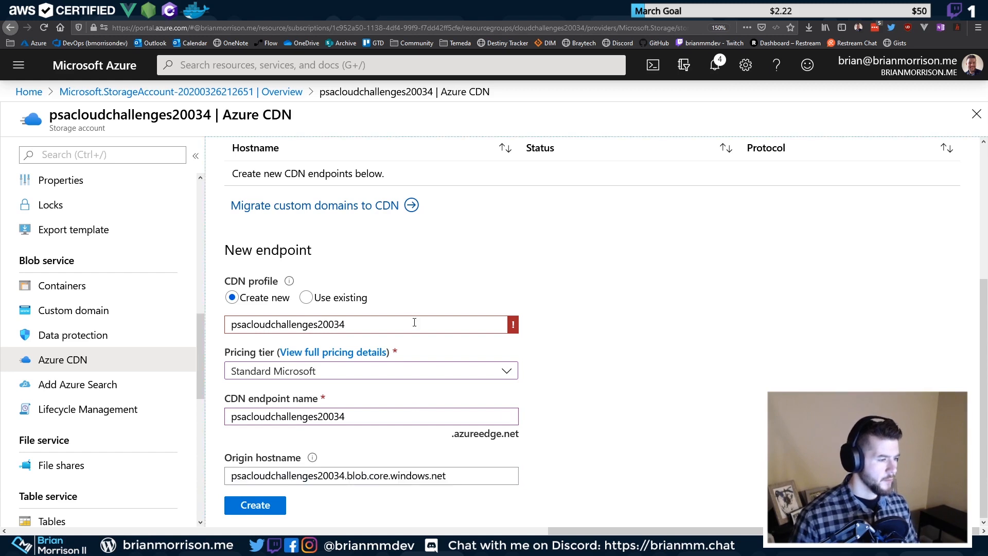
{"action": "key", "text": "BackSpace"}
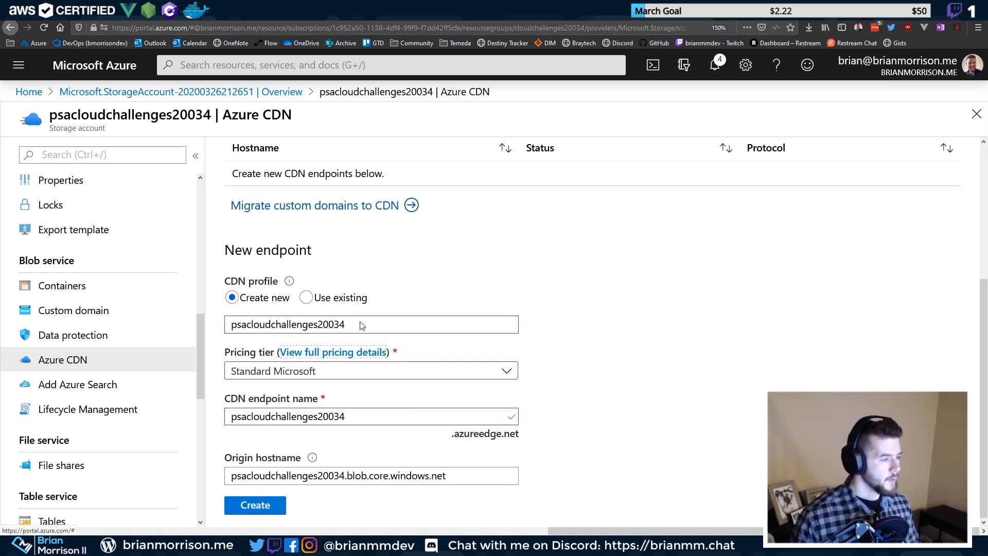
Set origin hostname to psacloudchallenges20034.z22.web.core.windows.net, create the endpoint, then check the release
{"action": "left_click", "coordinate": [463, 478]}
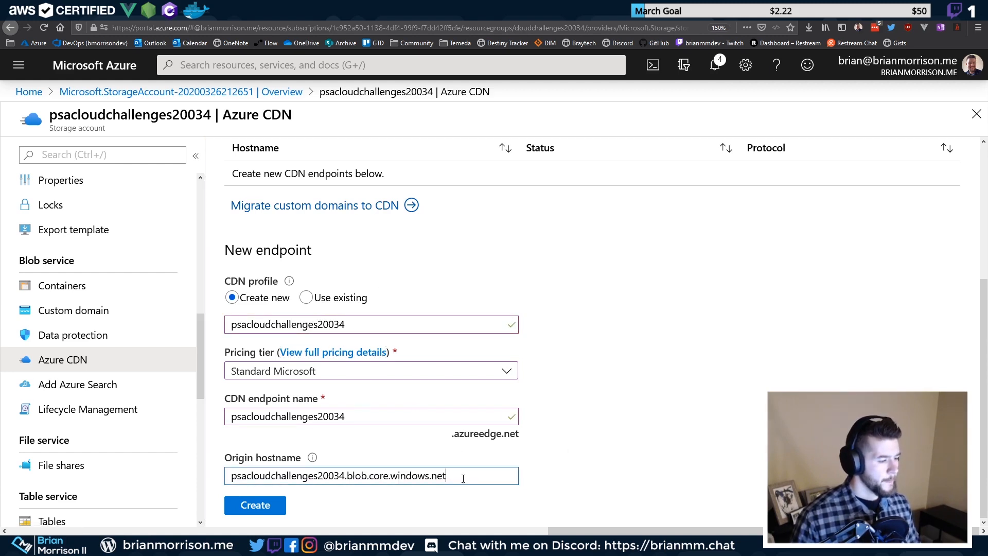
{"action": "scroll", "coordinate": [369, 267], "scroll_direction": "up", "scroll_amount": 4}
{"action": "left_click", "coordinate": [415, 11]}
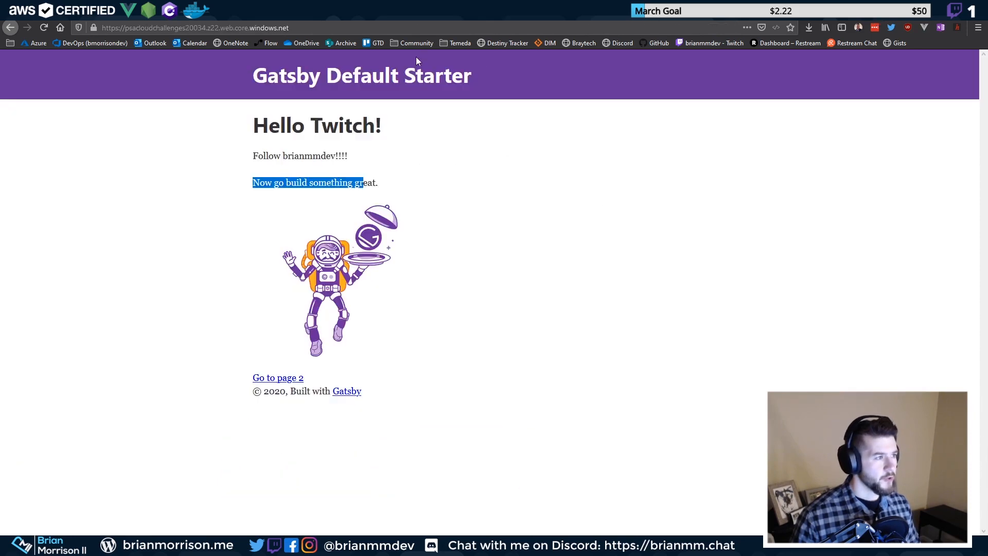
{"action": "left_click_drag", "start_coordinate": [125, 29], "coordinate": [291, 30]}
{"action": "key", "text": "ctrl+c"}
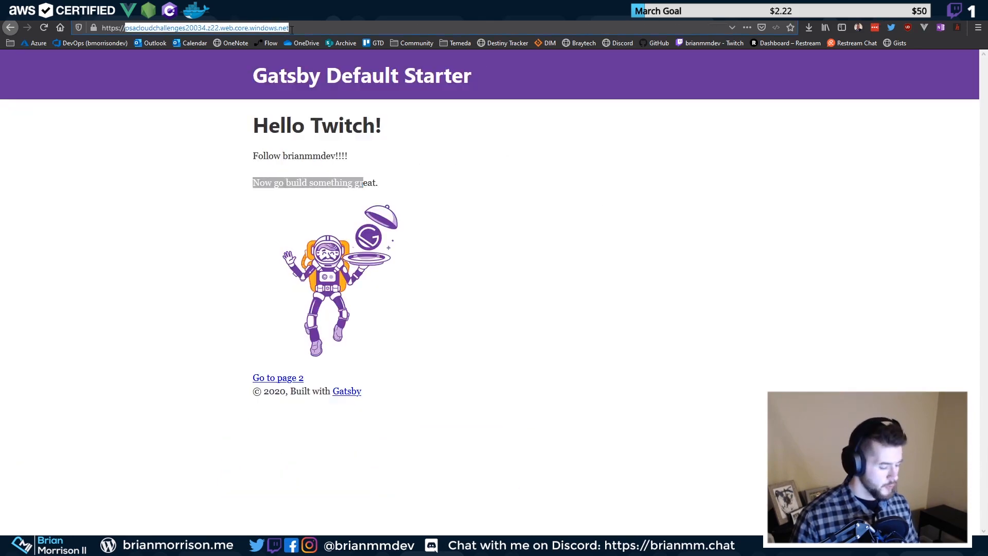
{"action": "left_click", "coordinate": [432, 10]}
{"action": "left_click", "coordinate": [427, 10]}
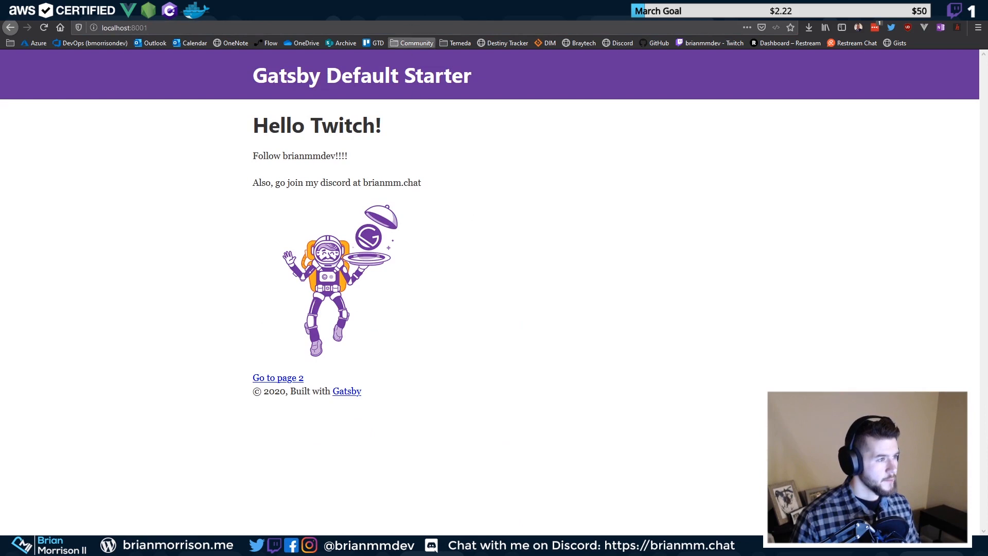
{"action": "left_click", "coordinate": [409, 10]}
{"action": "left_click", "coordinate": [340, 10]}
{"action": "scroll", "coordinate": [320, 395], "scroll_direction": "down", "scroll_amount": 4}
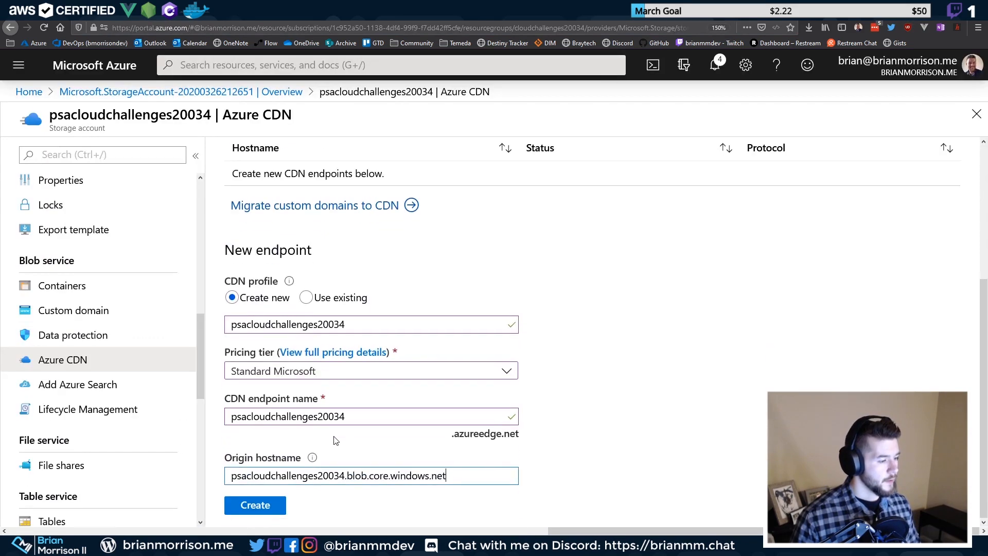
{"action": "left_click_drag", "start_coordinate": [469, 474], "coordinate": [143, 463]}
{"action": "key", "text": "ctrl+v"}
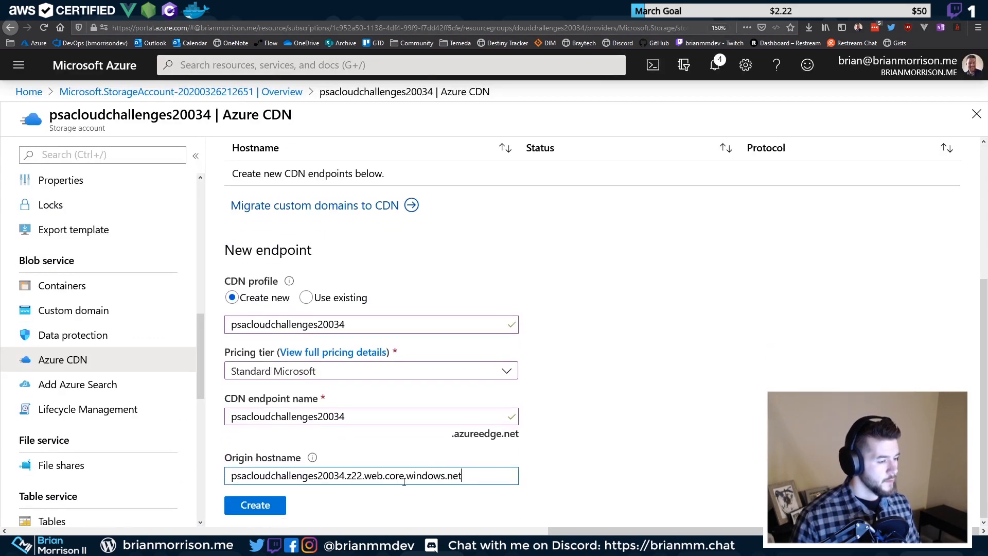
{"action": "left_click", "coordinate": [248, 507]}
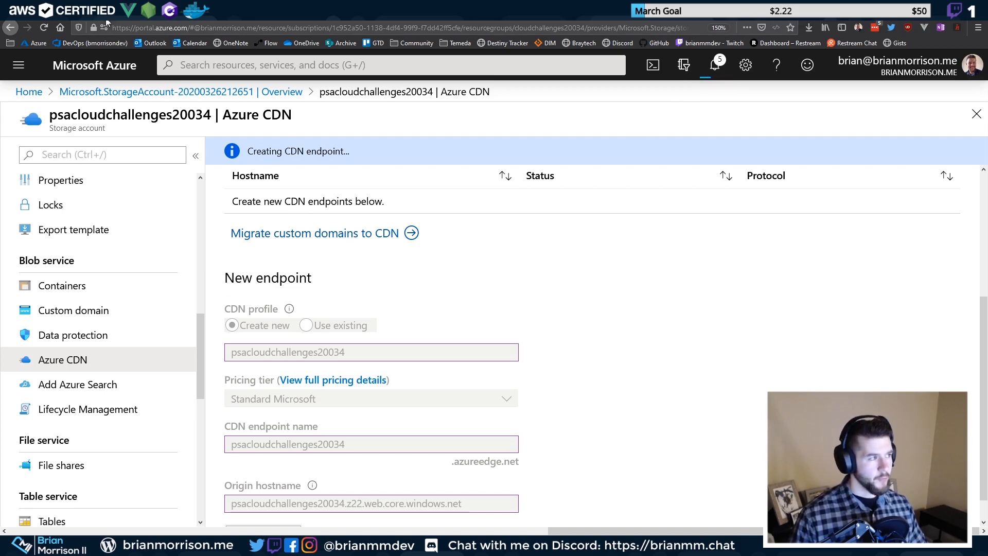
{"action": "left_click", "coordinate": [125, 23]}
{"action": "mouse_move", "coordinate": [473, 469]}
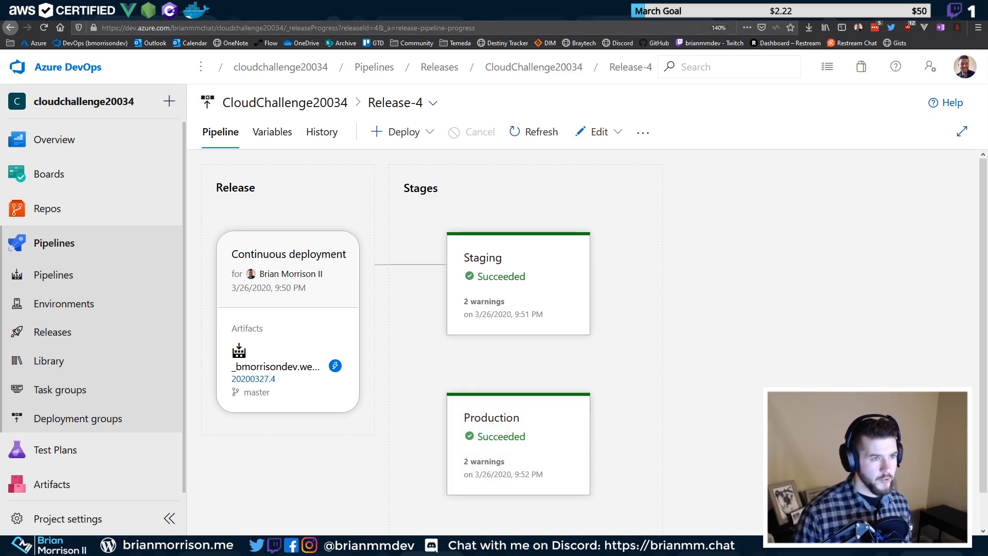
Reload the hosted site to confirm the line 'Also, go join my discord at brianmm.chat' appears
{"action": "left_click", "coordinate": [535, 15]}
{"action": "left_click", "coordinate": [259, 180]}
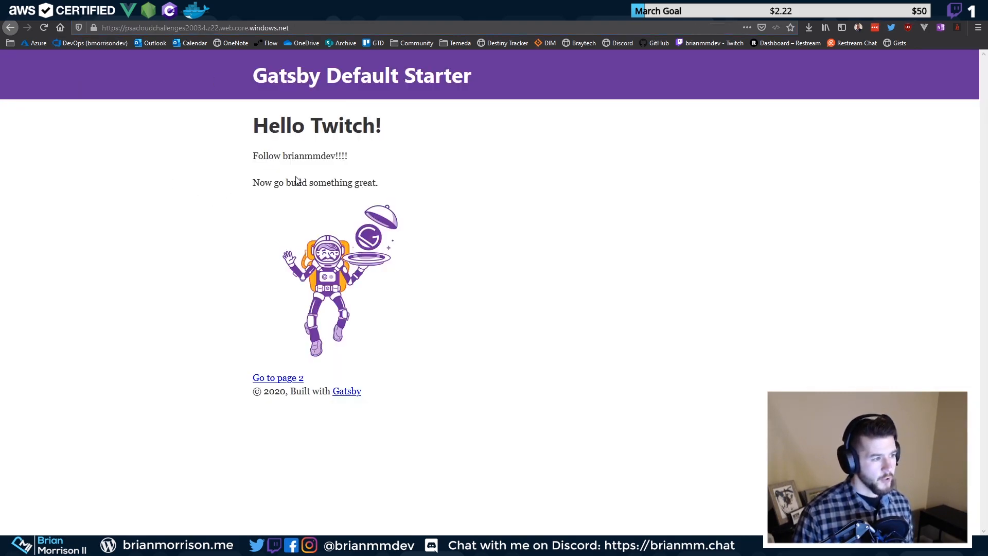
{"action": "left_click", "coordinate": [44, 27]}
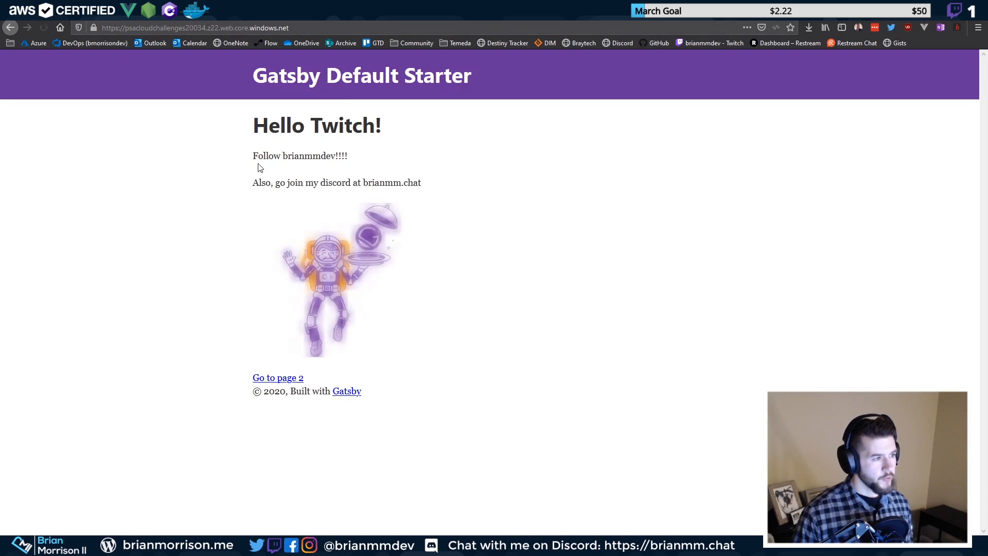
{"action": "left_click_drag", "start_coordinate": [253, 183], "coordinate": [427, 188]}
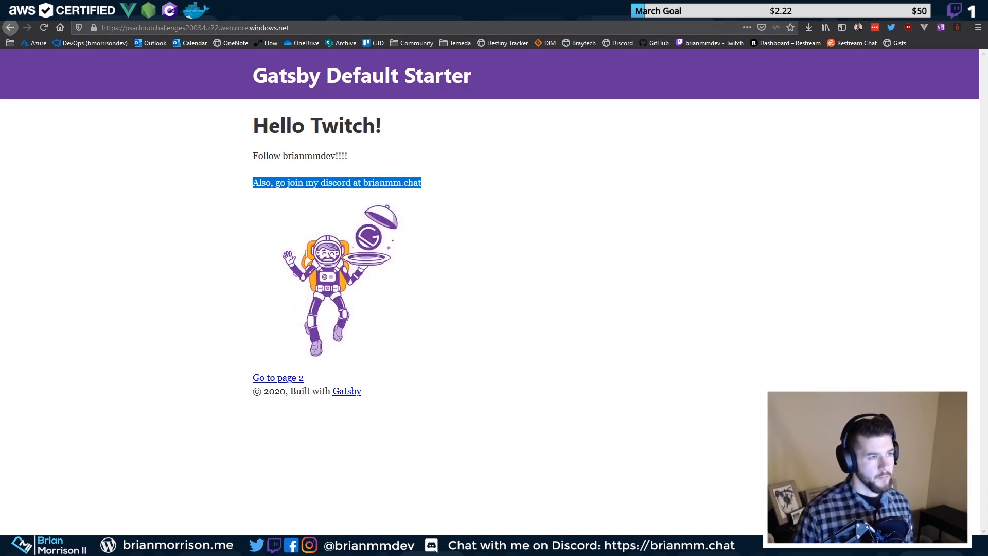
{"action": "left_click", "coordinate": [383, 14]}
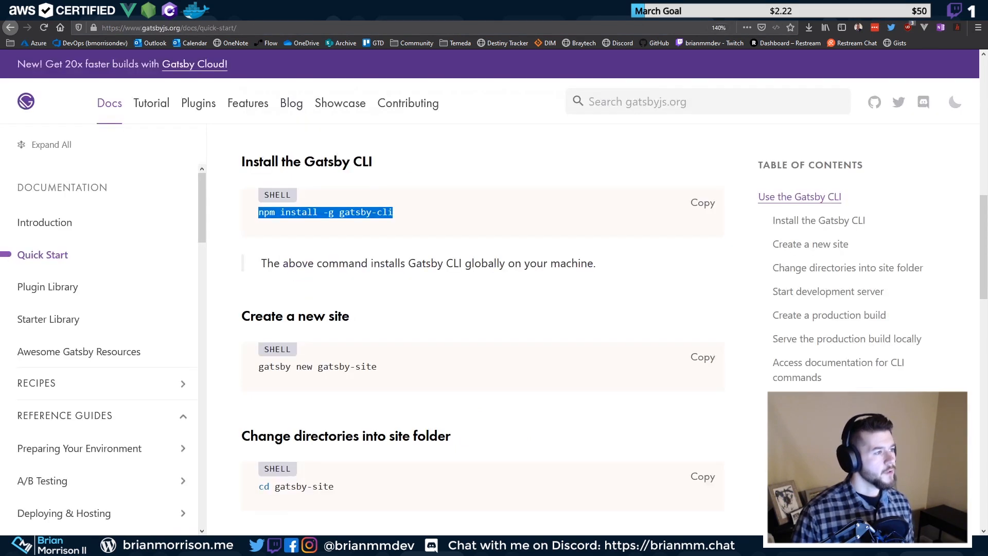
{"action": "left_click", "coordinate": [267, 14]}
Dismiss the notification and Migrate panel, then open the psacloudchallenges20034.azureedge.net endpoint
{"action": "scroll", "coordinate": [388, 269], "scroll_direction": "up", "scroll_amount": 3}
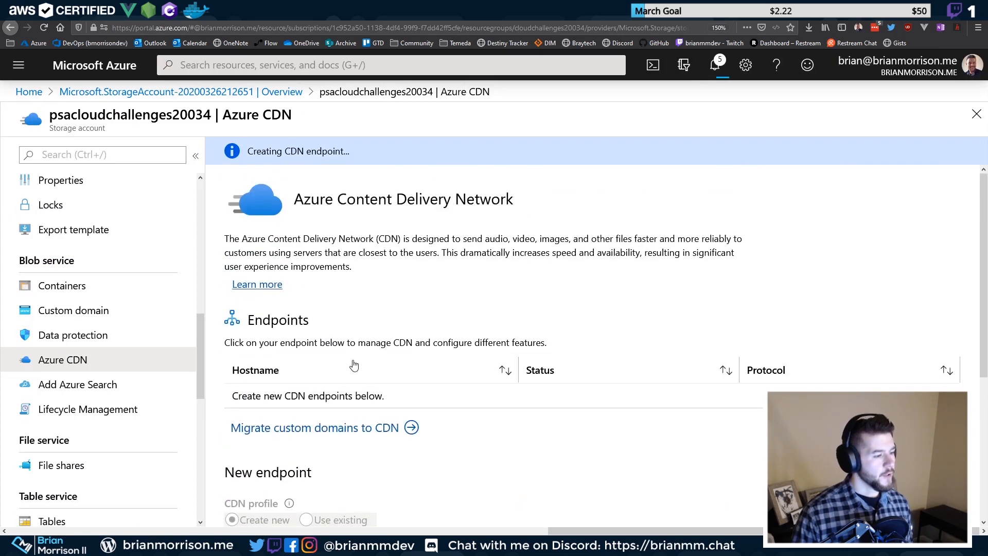
{"action": "scroll", "coordinate": [416, 232], "scroll_direction": "down", "scroll_amount": 1}
{"action": "scroll", "coordinate": [415, 232], "scroll_direction": "down", "scroll_amount": 2}
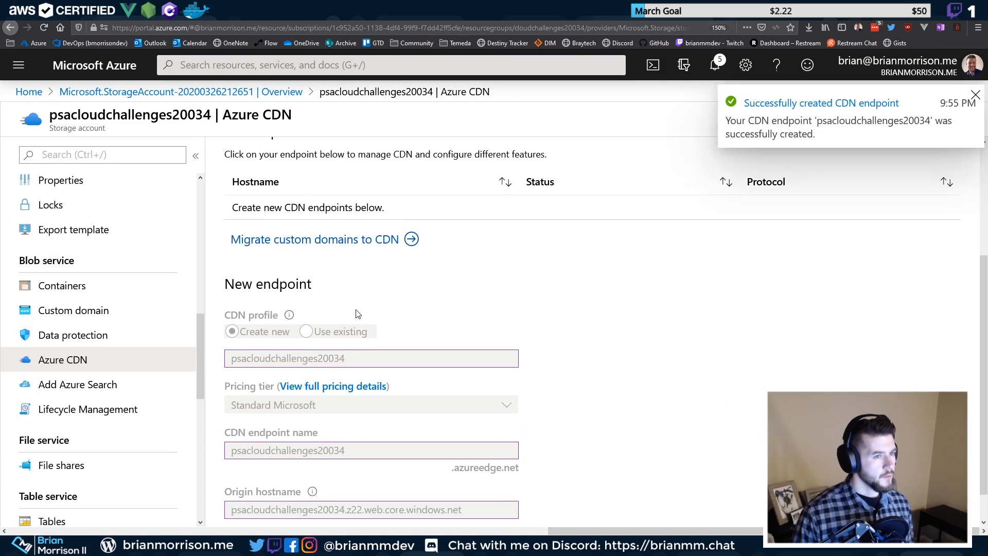
{"action": "left_click", "coordinate": [387, 248]}
{"action": "left_click", "coordinate": [975, 96]}
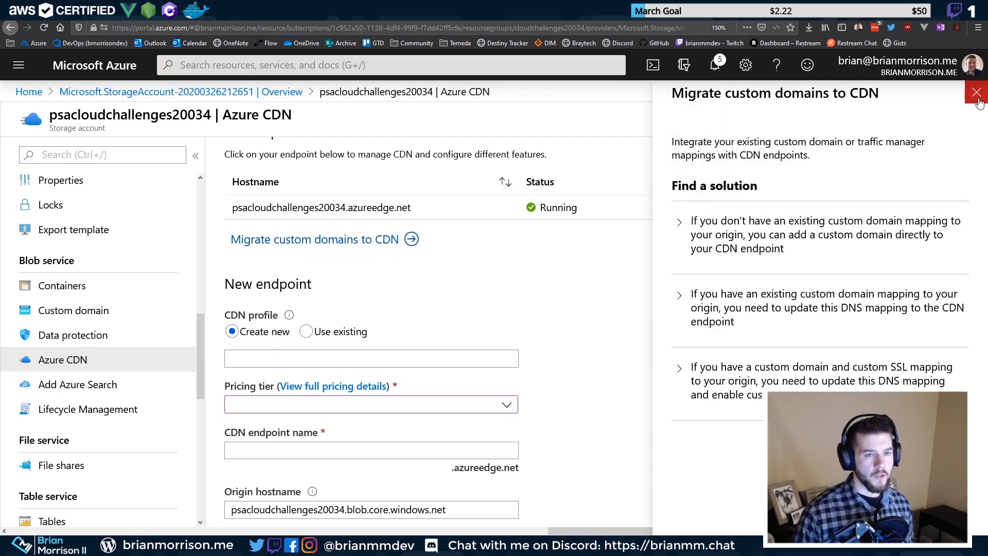
{"action": "left_click", "coordinate": [975, 93]}
{"action": "scroll", "coordinate": [406, 381], "scroll_direction": "up", "scroll_amount": 2}
{"action": "scroll", "coordinate": [406, 371], "scroll_direction": "up", "scroll_amount": 2}
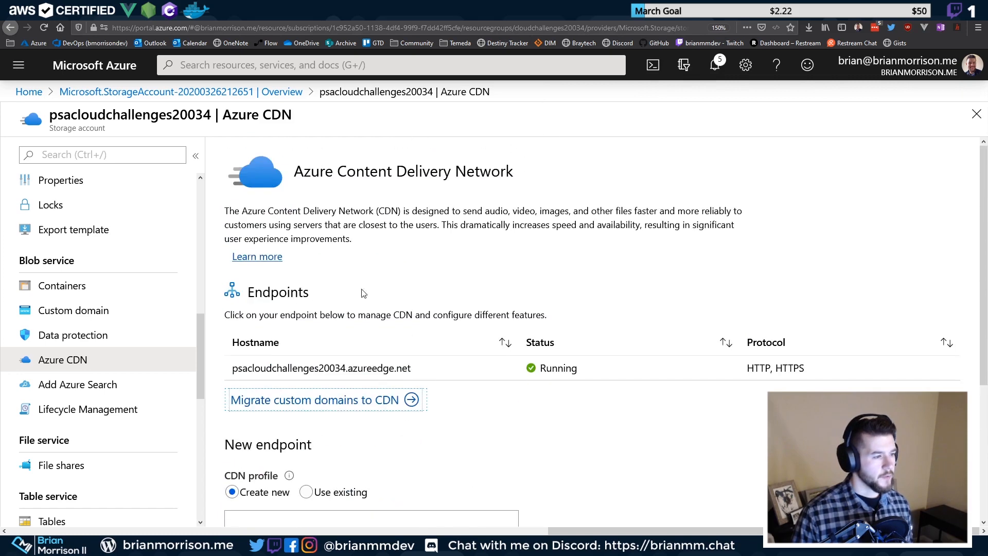
{"action": "left_click", "coordinate": [291, 367]}
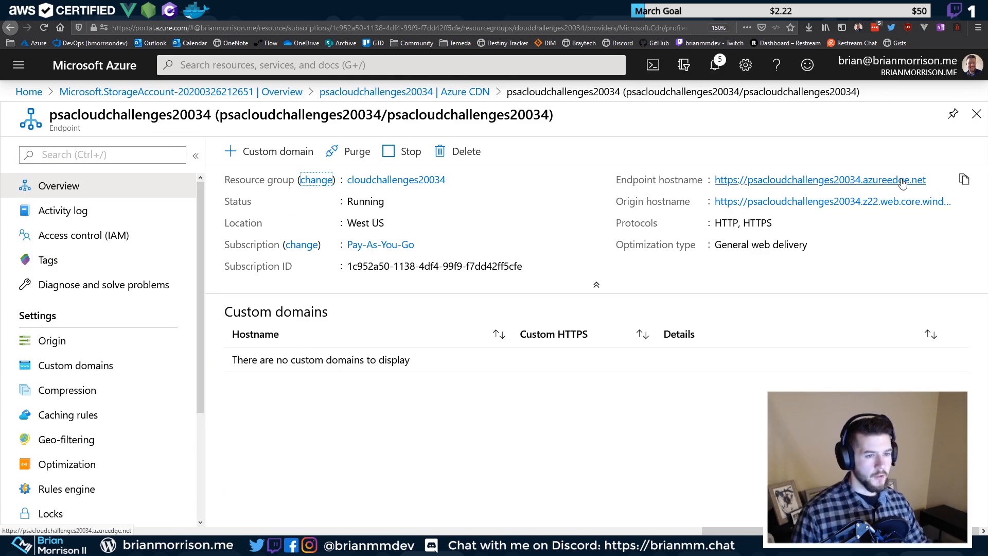
{"action": "left_click", "coordinate": [964, 179]}
{"action": "key", "text": "ctrl+t"}
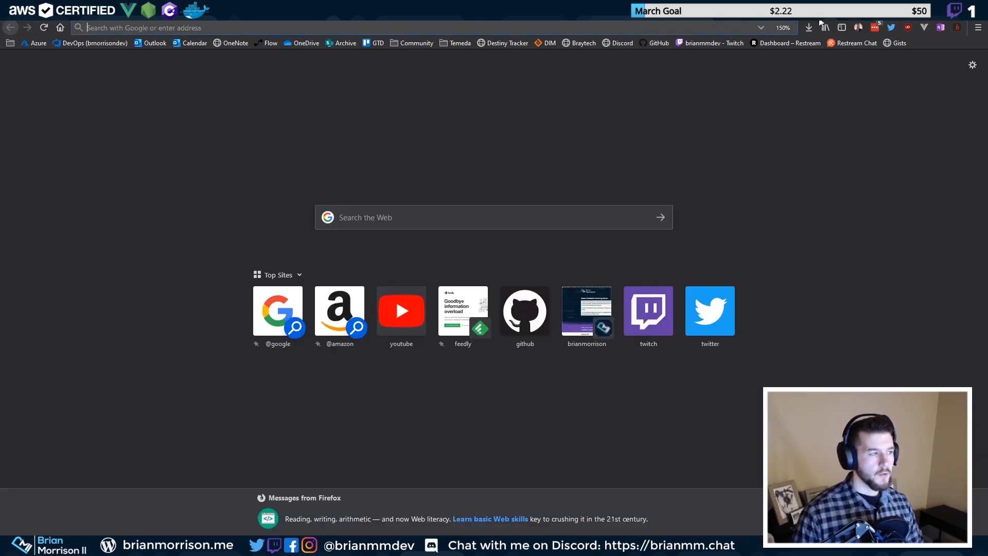
{"action": "key", "text": "ctrl+v"}
{"action": "key", "text": "Return"}
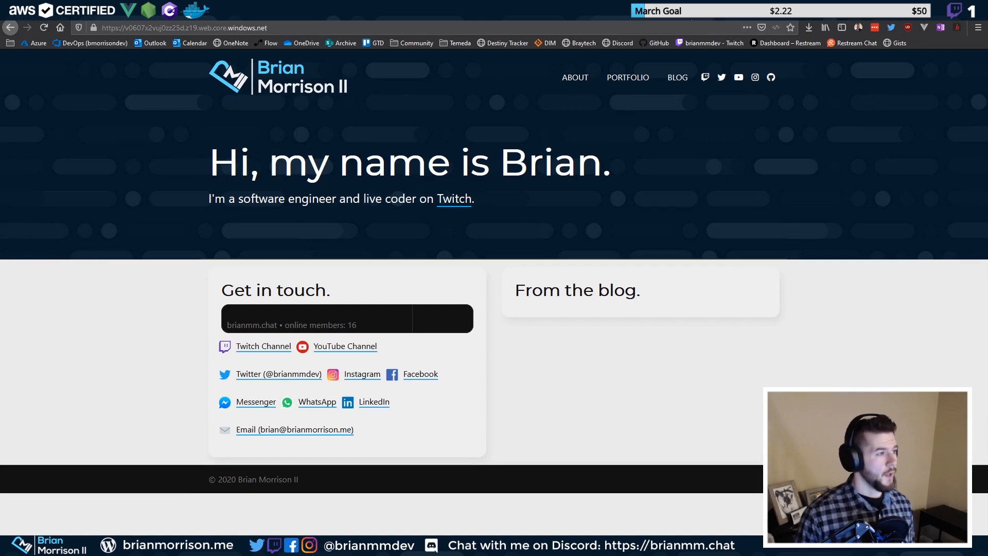
{"action": "left_click", "coordinate": [688, 12]}
{"action": "left_click", "coordinate": [688, 12]}
{"action": "left_click", "coordinate": [688, 12]}
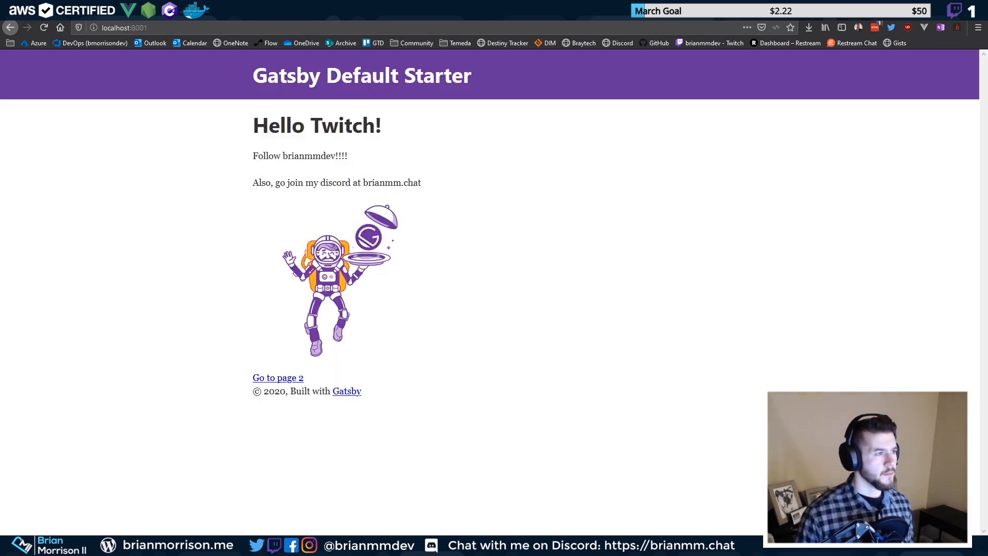
{"action": "left_click", "coordinate": [689, 13]}
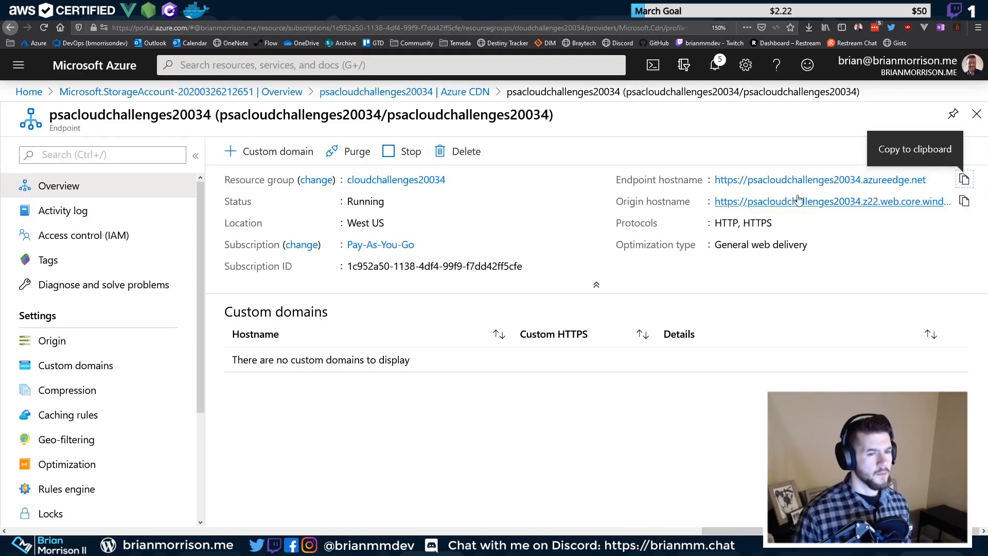
{"action": "left_click", "coordinate": [963, 180]}
{"action": "left_click", "coordinate": [687, 12]}
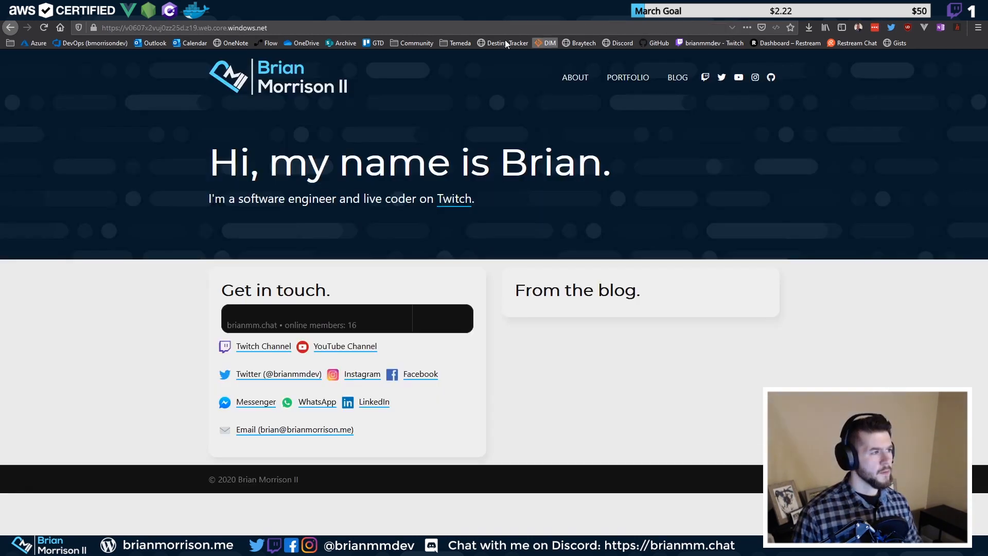
{"action": "left_click", "coordinate": [445, 28]}
{"action": "key", "text": "ctrl+v"}
{"action": "key", "text": "Return"}
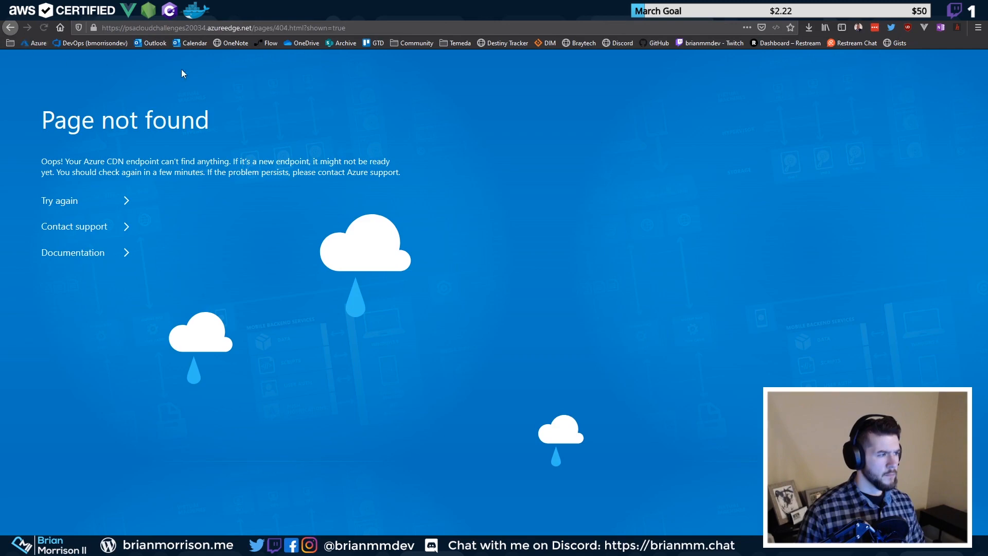
{"action": "key", "text": "ctrl+shift+Tab"}
{"action": "key", "text": "ctrl+shift+Tab"}
{"action": "key", "text": "ctrl+shift+Tab"}
{"action": "key", "text": "ctrl+shift+Tab"}
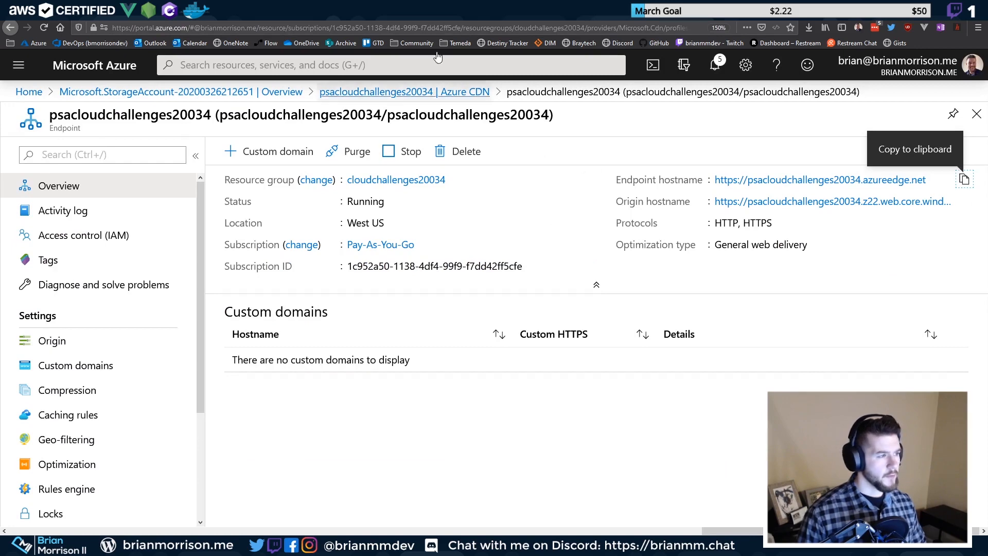
{"action": "left_click", "coordinate": [609, 19]}
{"action": "left_click", "coordinate": [154, 24]}
{"action": "left_click_drag", "start_coordinate": [126, 23], "coordinate": [302, 23]}
{"action": "left_click", "coordinate": [590, 15]}
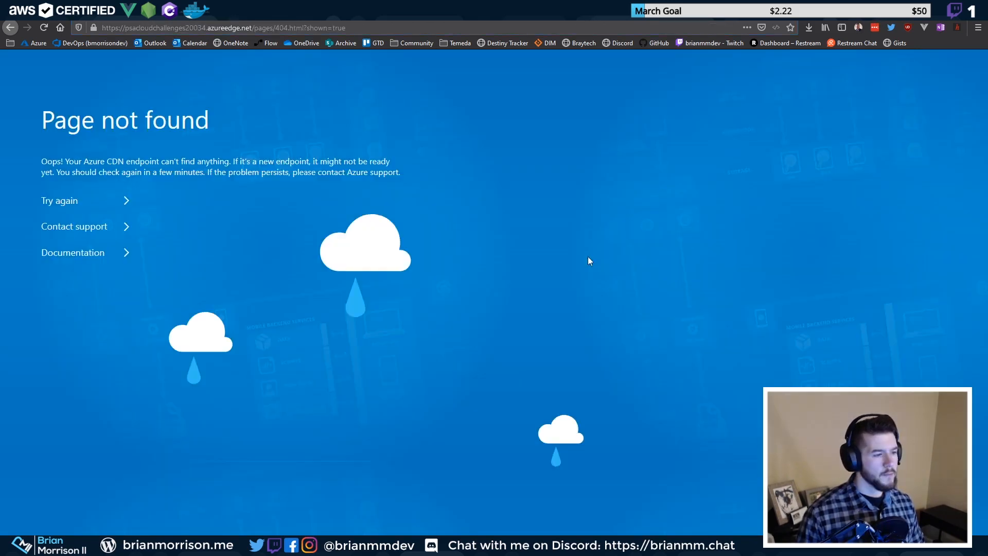
{"action": "left_click", "coordinate": [352, 16]}
{"action": "left_click", "coordinate": [329, 16]}
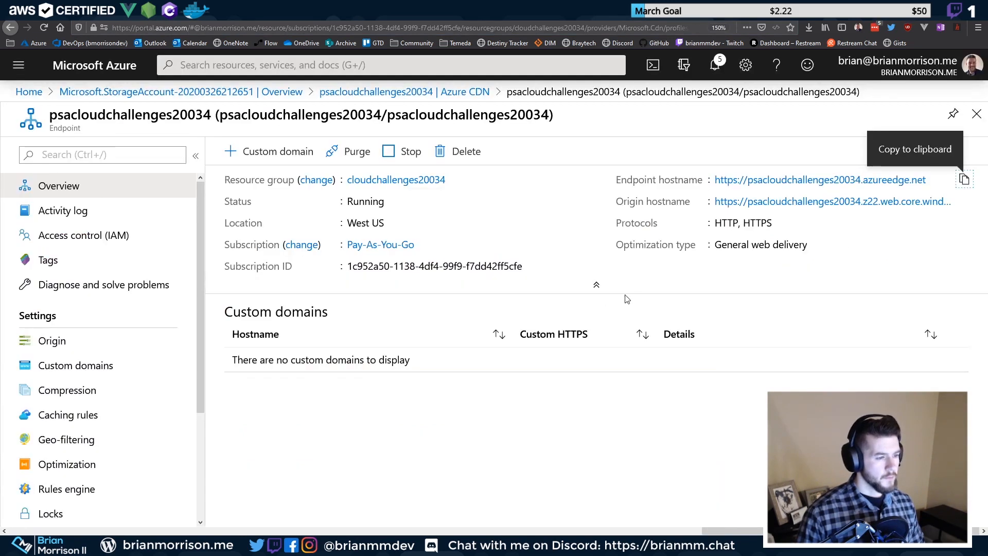
Review the endpoint's Origin settings: Custom origin type, origin hostname, host header and origin path
{"action": "left_click", "coordinate": [73, 339]}
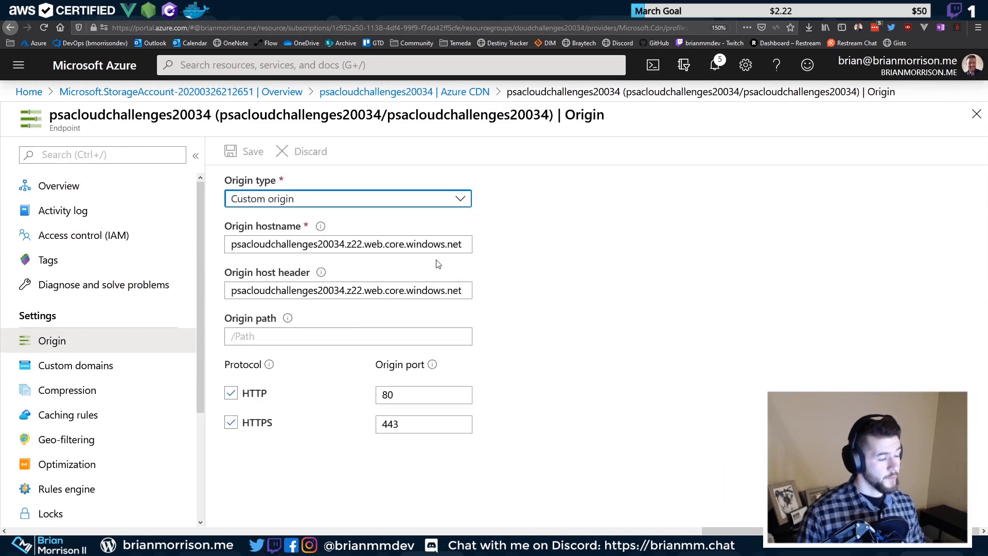
{"action": "left_click", "coordinate": [351, 330]}
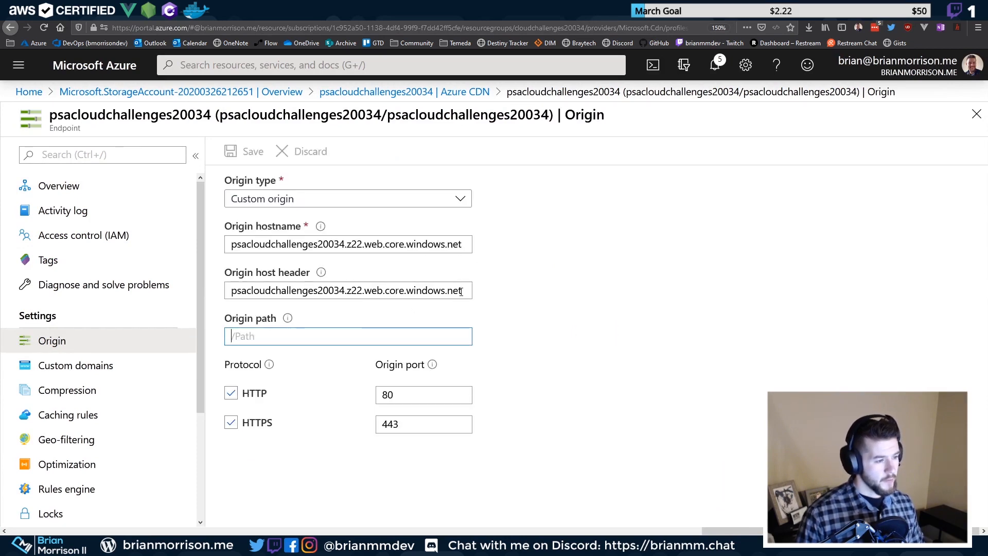
{"action": "key", "text": "shift+Tab"}
{"action": "left_click", "coordinate": [454, 198]}
{"action": "left_click", "coordinate": [452, 197]}
{"action": "left_click", "coordinate": [466, 294]}
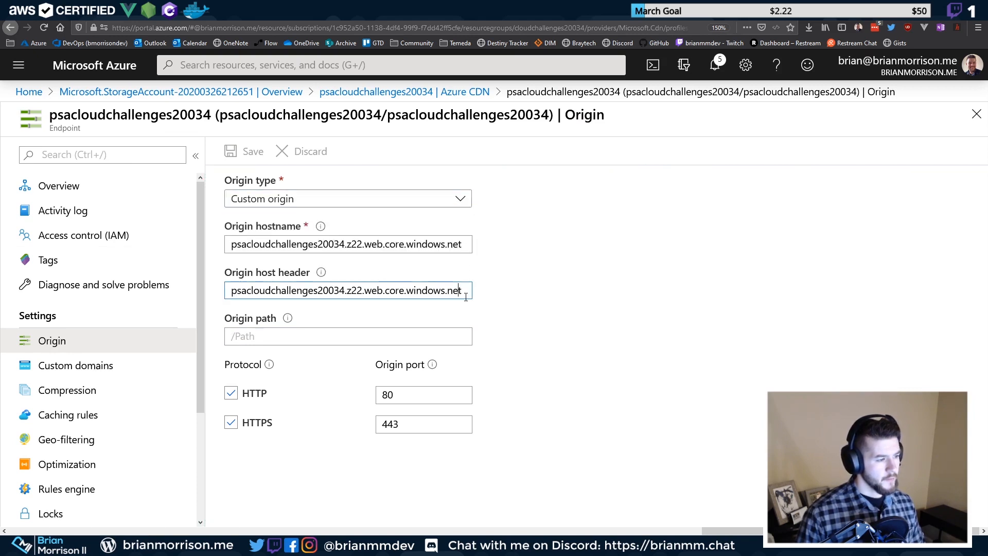
{"action": "key", "text": "shift+Tab"}
{"action": "key", "text": "End"}
{"action": "key", "text": "Tab"}
{"action": "key", "text": "End"}
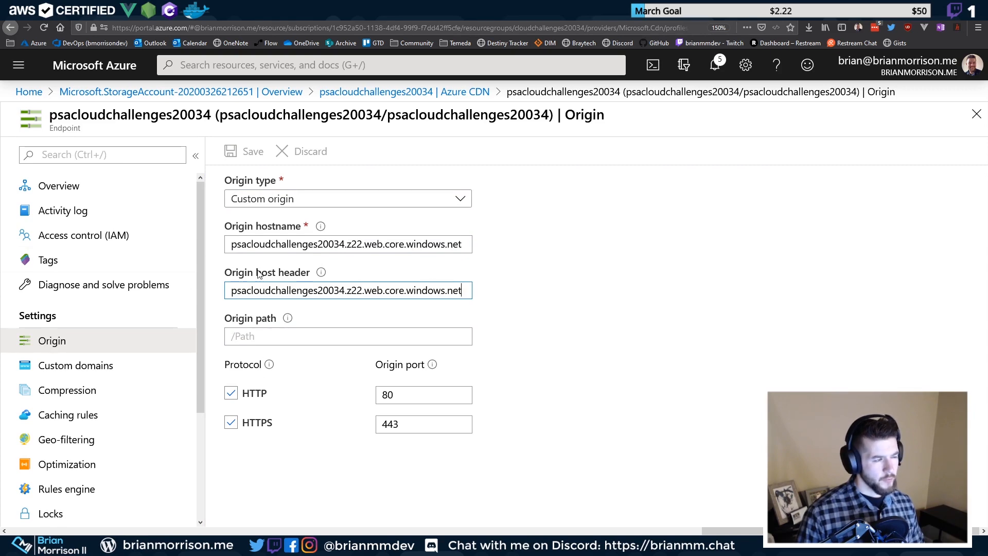
Try the azureedge.net endpoint at /index.html and at its root address, both still failing
{"action": "key", "text": "ctrl+Tab"}
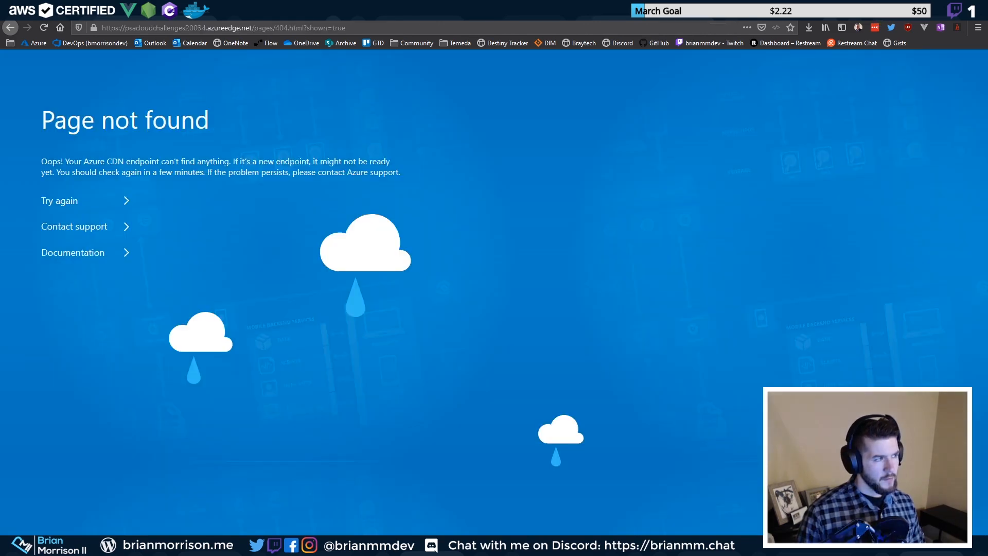
{"action": "left_click", "coordinate": [46, 25]}
{"action": "left_click", "coordinate": [292, 25]}
{"action": "left_click_drag", "start_coordinate": [258, 28], "coordinate": [691, 42]}
{"action": "key", "text": "BackSpace"}
{"action": "key", "text": "BackSpace"}
{"action": "type", "text": "indee"}
{"action": "type", "text": ".html"}
{"action": "key", "text": "Return"}
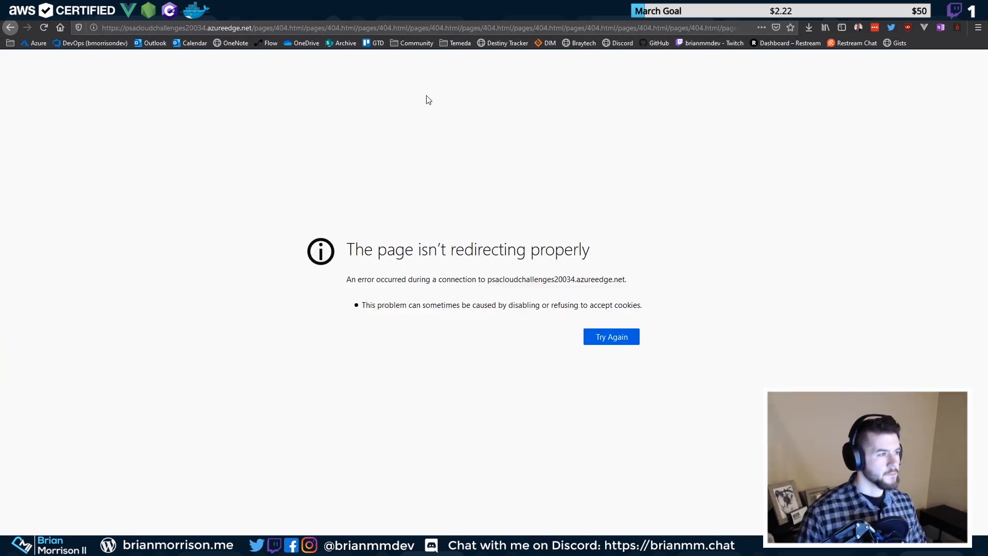
{"action": "left_click", "coordinate": [253, 27]}
{"action": "key", "text": "shift+End"}
{"action": "key", "text": "BackSpace"}
{"action": "key", "text": "Return"}
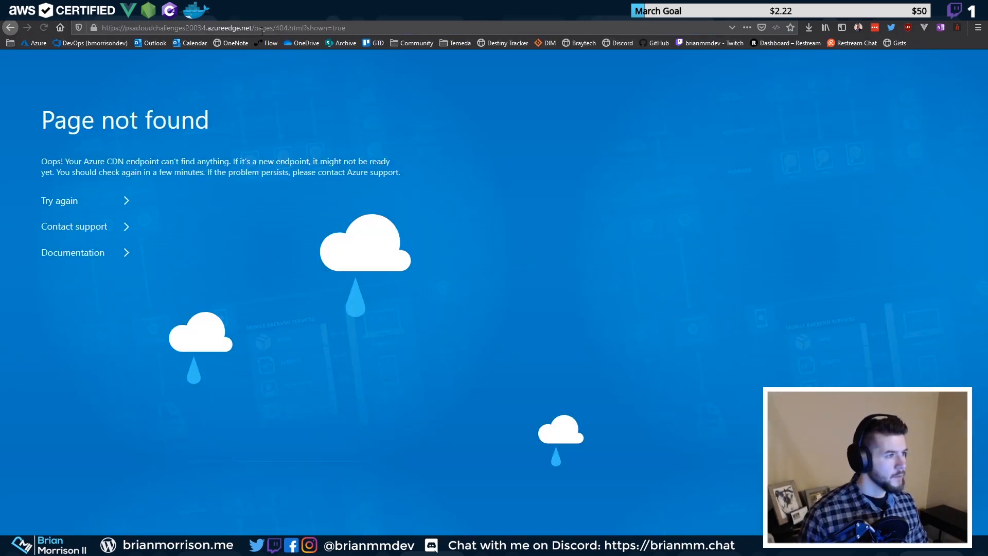
{"action": "left_click", "coordinate": [264, 30]}
Compare with the working storage site, recheck origin type and origin path, then retry the endpoint
{"action": "left_click", "coordinate": [283, 12]}
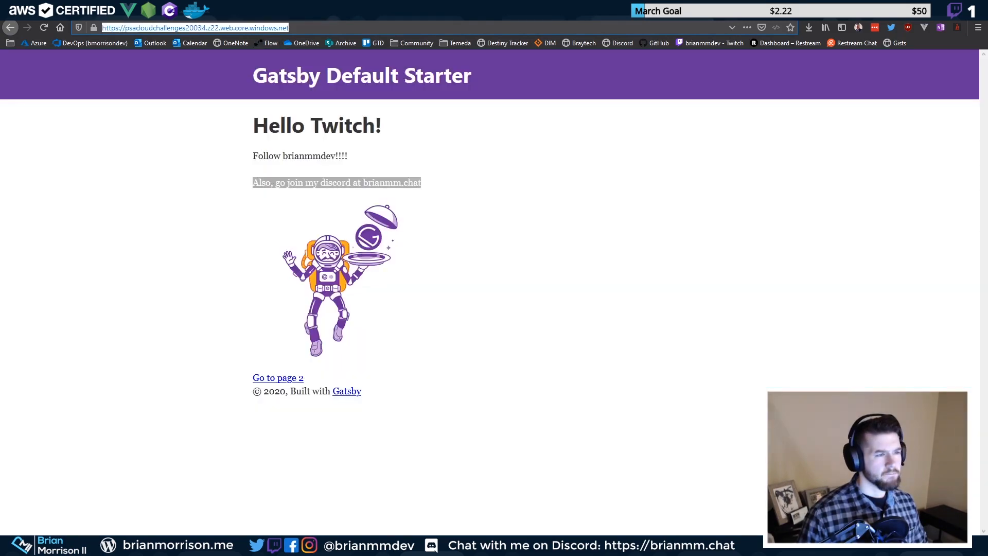
{"action": "left_click", "coordinate": [592, 12]}
{"action": "left_click", "coordinate": [489, 11]}
{"action": "key", "text": "ctrl+shift+Tab"}
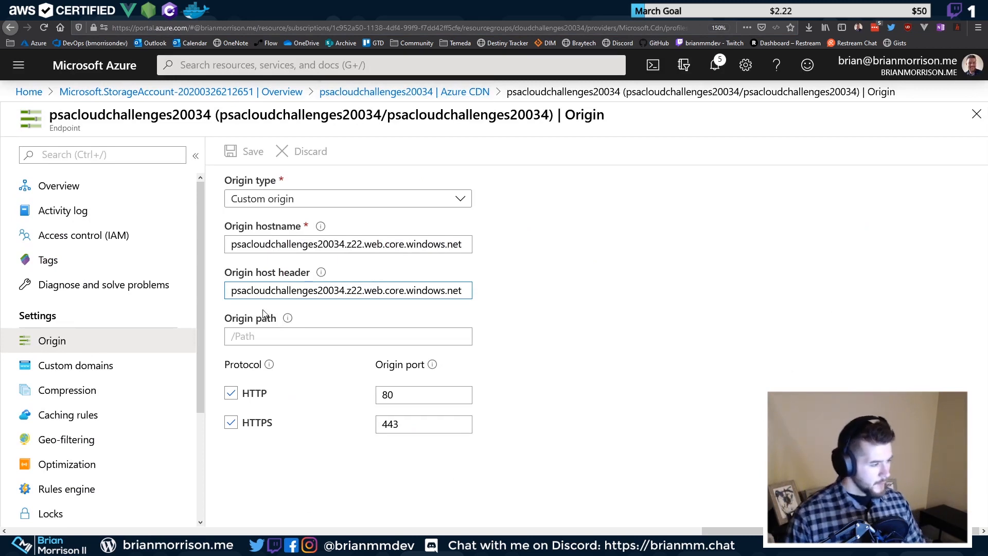
{"action": "left_click", "coordinate": [267, 337]}
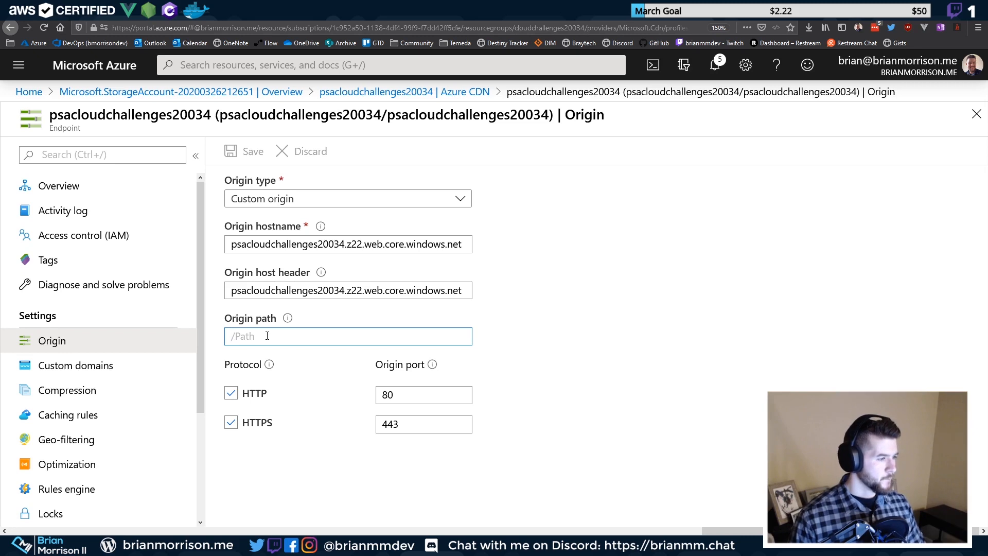
{"action": "left_click", "coordinate": [366, 202]}
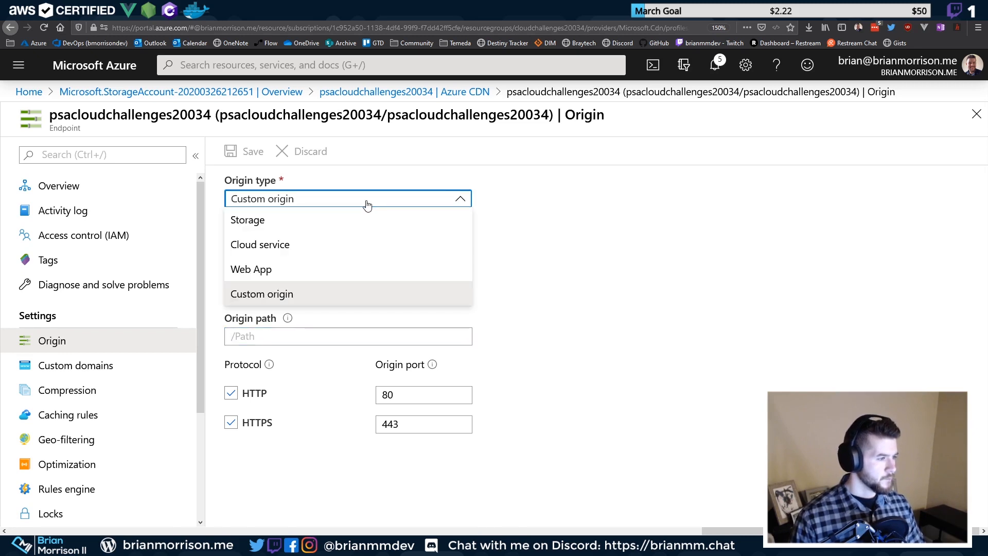
{"action": "left_click", "coordinate": [367, 204]}
{"action": "left_click", "coordinate": [336, 337]}
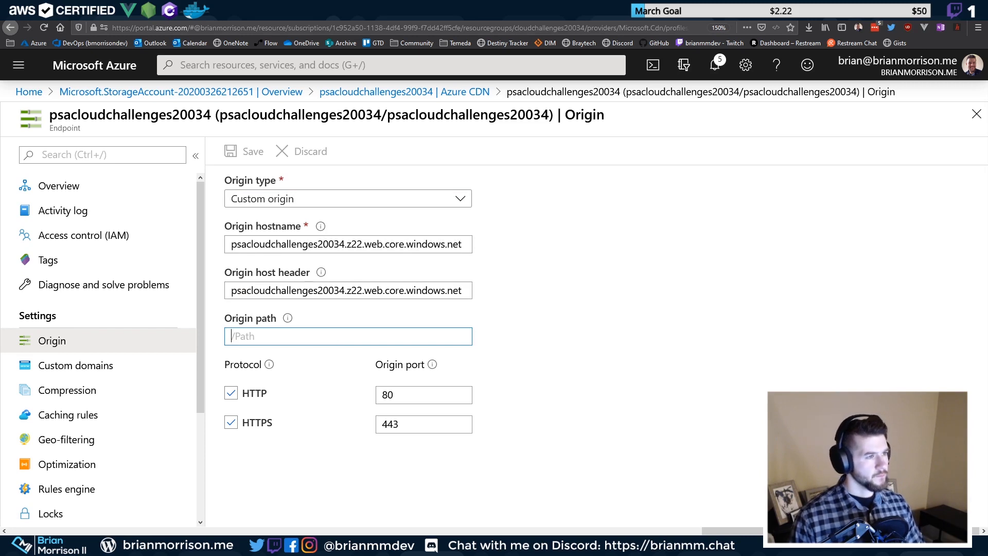
{"action": "left_click", "coordinate": [288, 319]}
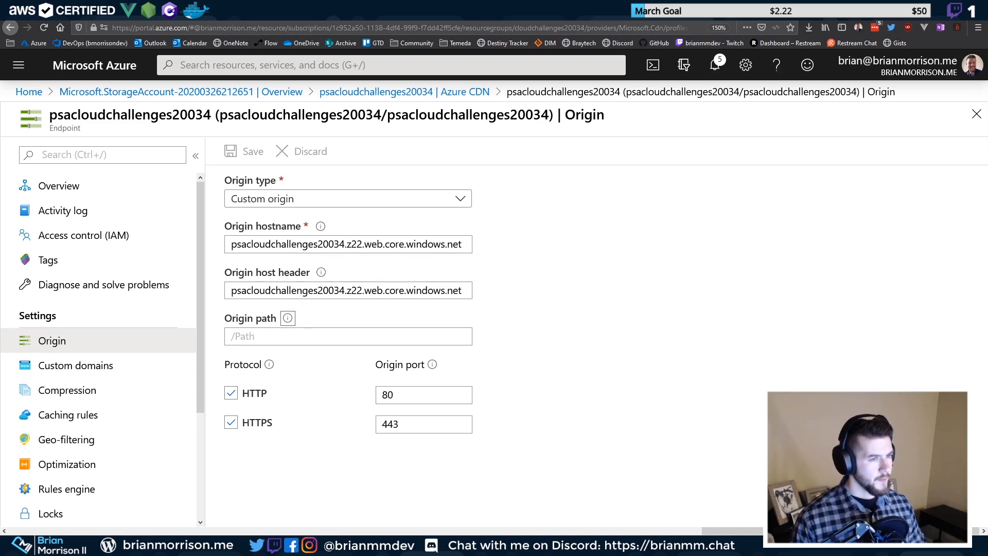
{"action": "key", "text": "ctrl+Tab"}
{"action": "left_click", "coordinate": [96, 200]}
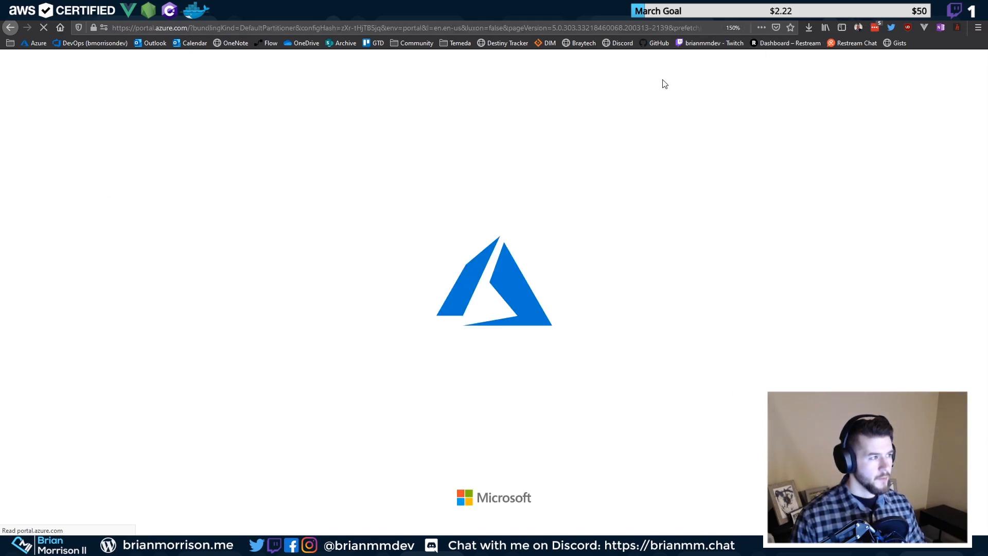
Return to the portal, open the CDN endpoint's Overview and copy its endpoint hostname
{"action": "left_click", "coordinate": [741, 18]}
{"action": "left_click", "coordinate": [618, 15]}
{"action": "left_click", "coordinate": [515, 15]}
{"action": "left_click", "coordinate": [427, 14]}
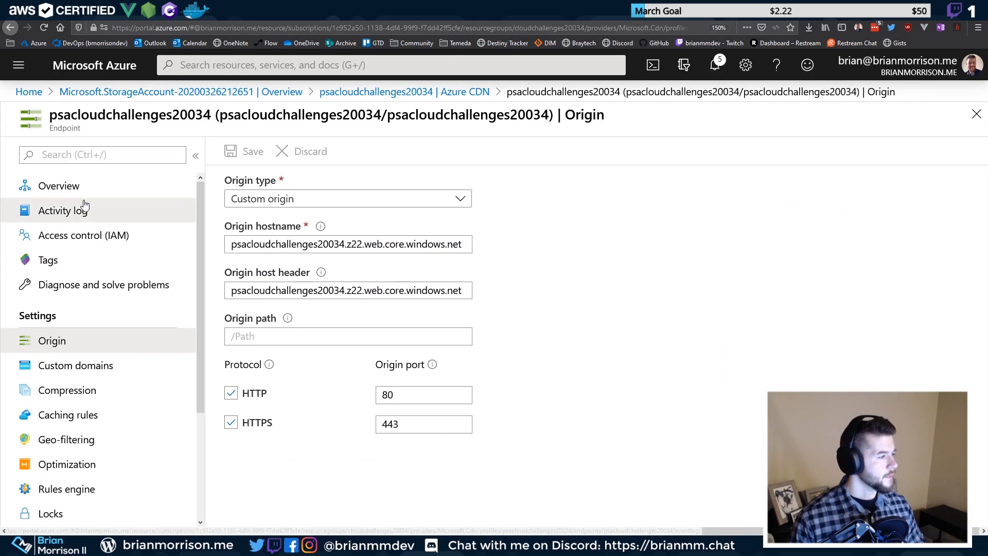
{"action": "left_click", "coordinate": [126, 209]}
{"action": "left_click", "coordinate": [129, 191]}
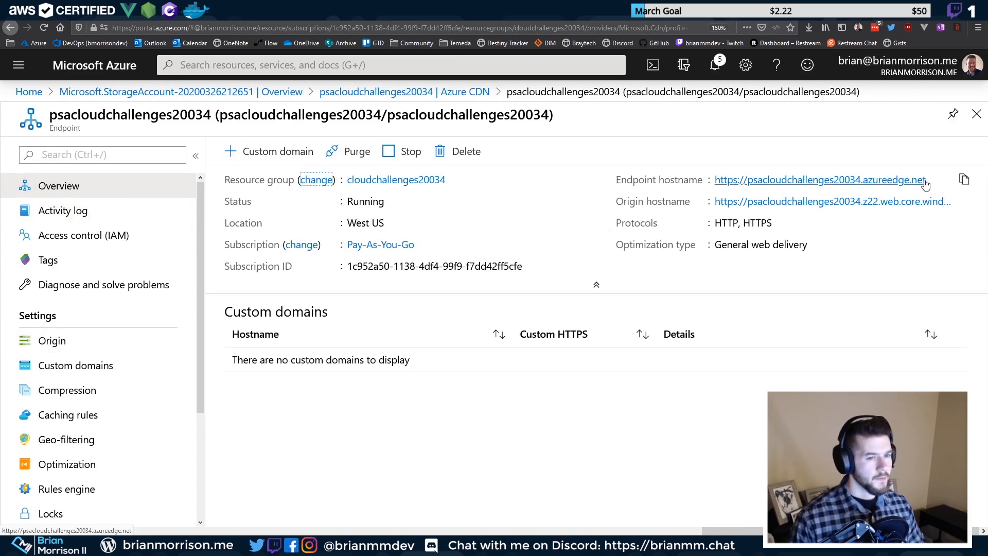
{"action": "left_click", "coordinate": [964, 179]}
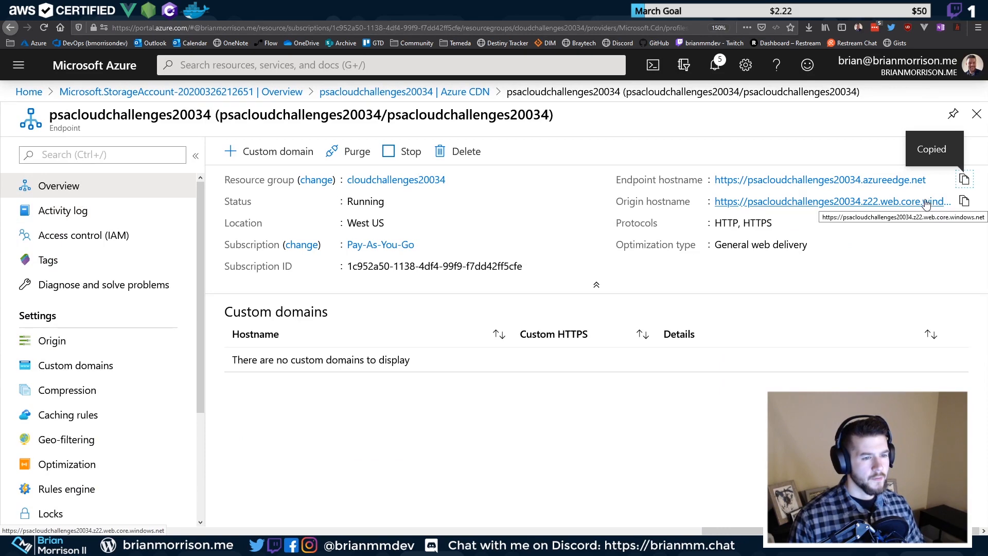
Load the copied hostname in a new tab, confirming Page not found, then return to the Overview
{"action": "key", "text": "ctrl+t"}
{"action": "key", "text": "ctrl+v"}
{"action": "key", "text": "Return"}
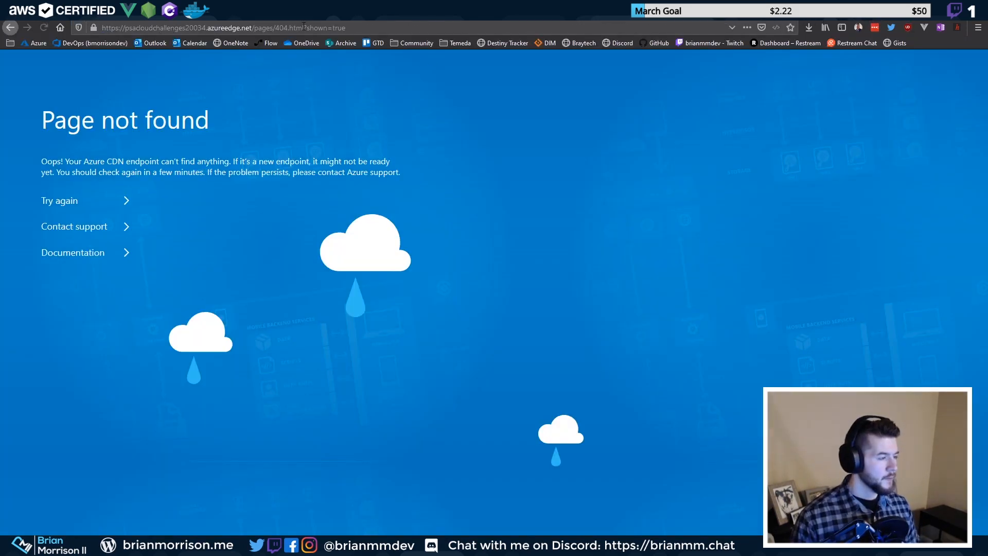
{"action": "key", "text": "ctrl+shift+Tab"}
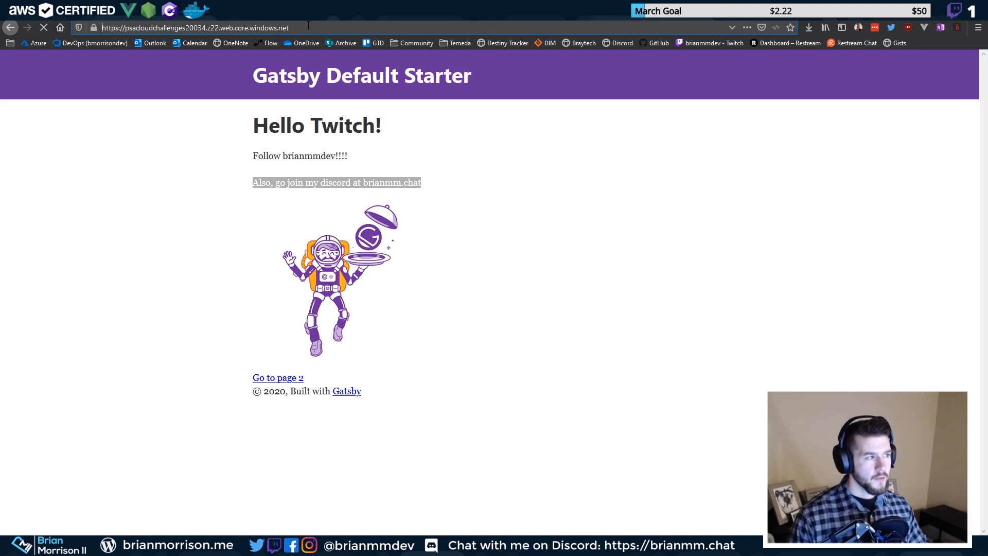
{"action": "left_click_drag", "start_coordinate": [308, 27], "coordinate": [129, 29]}
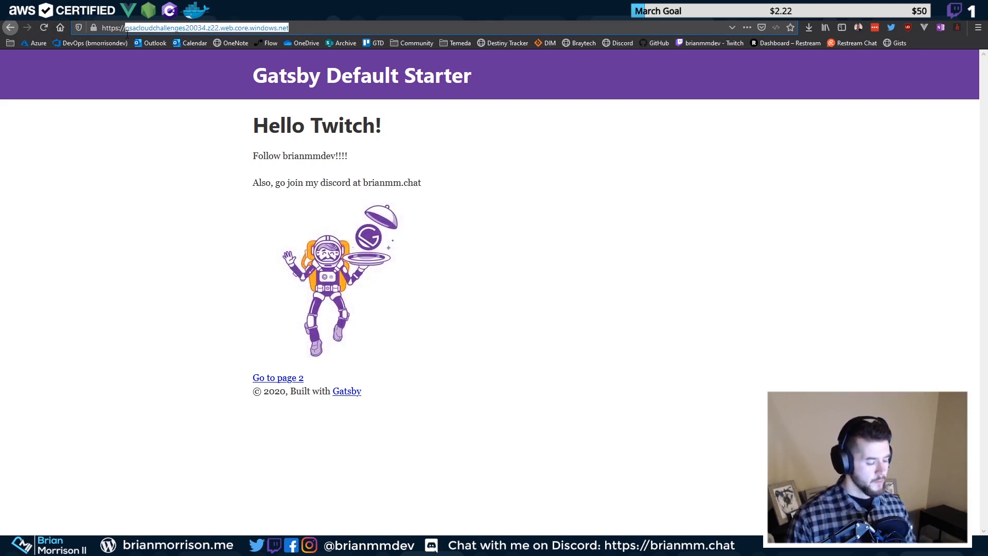
{"action": "left_click", "coordinate": [308, 10]}
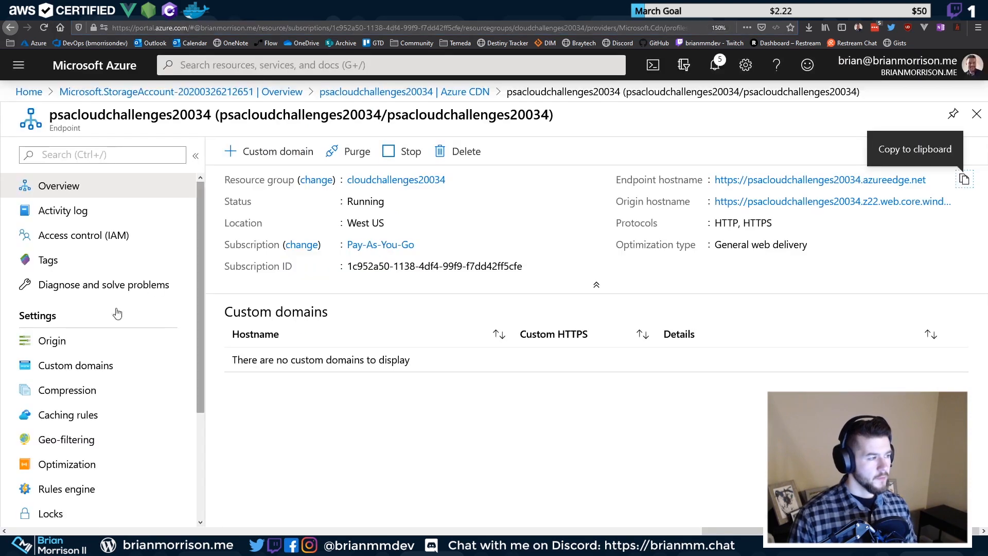
{"action": "scroll", "coordinate": [89, 424], "scroll_direction": "down", "scroll_amount": 3}
{"action": "scroll", "coordinate": [102, 407], "scroll_direction": "up", "scroll_amount": 3}
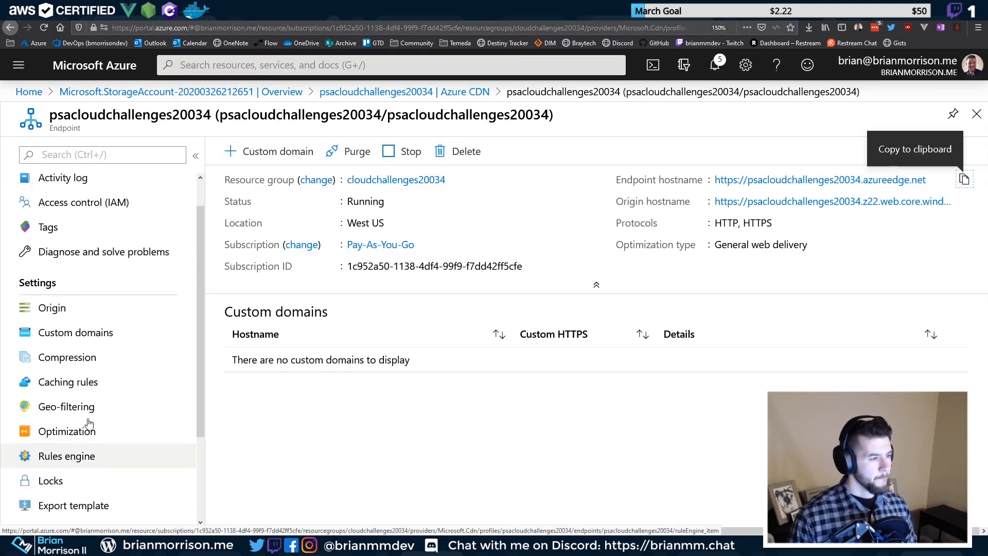
{"action": "scroll", "coordinate": [126, 379], "scroll_direction": "down", "scroll_amount": 3}
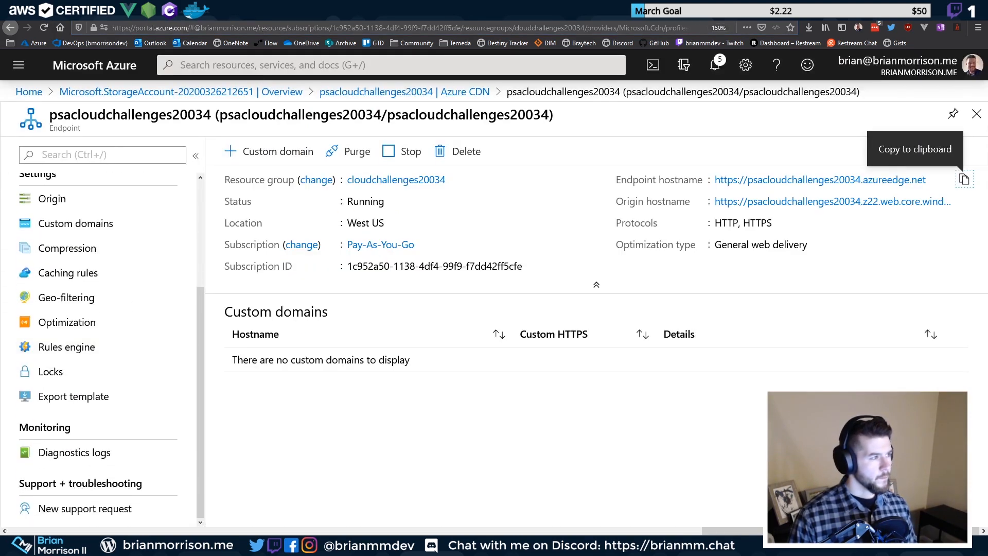
{"action": "scroll", "coordinate": [128, 206], "scroll_direction": "up", "scroll_amount": 3}
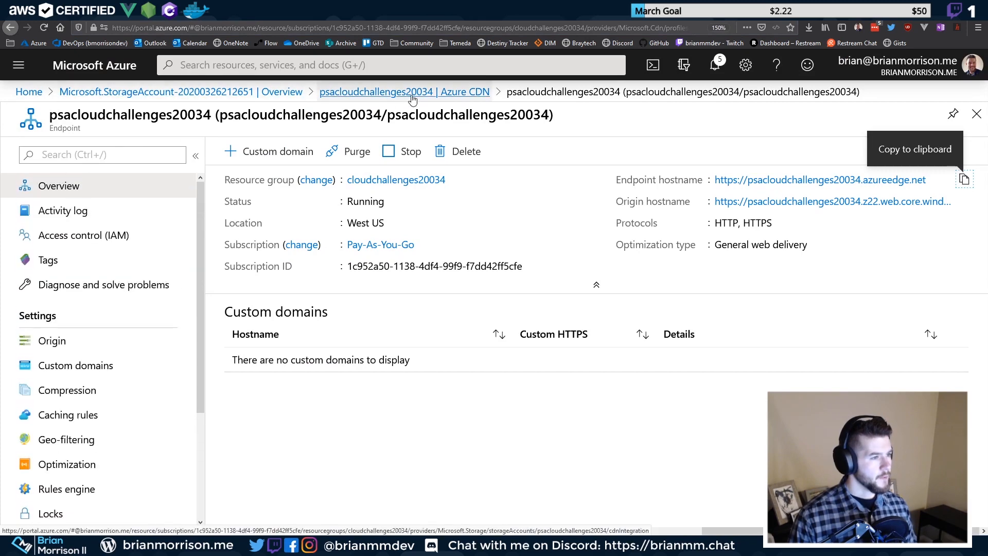
Discard the unsaved endpoint edits and open the psacloudchallenges20034 storage account from Home
{"action": "left_click", "coordinate": [214, 93]}
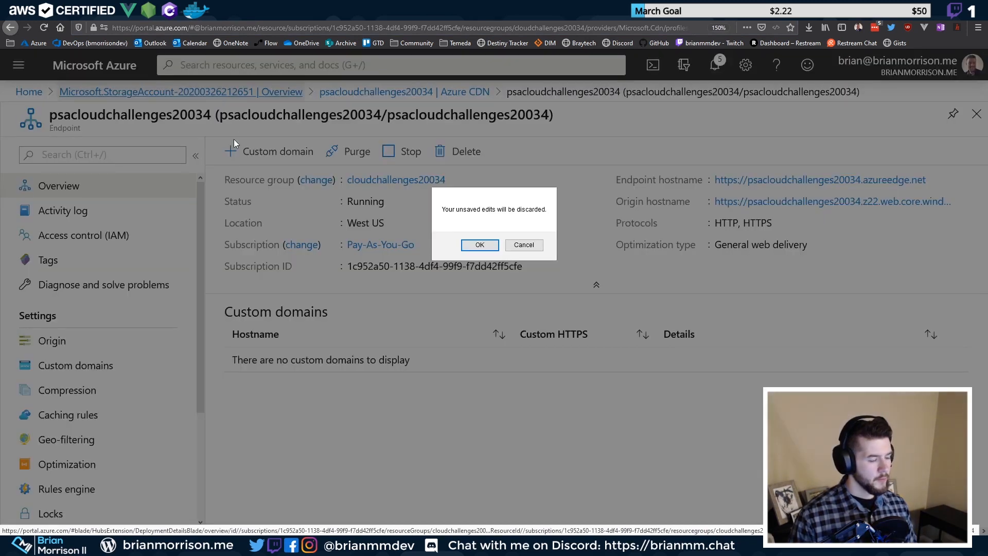
{"action": "left_click", "coordinate": [479, 245]}
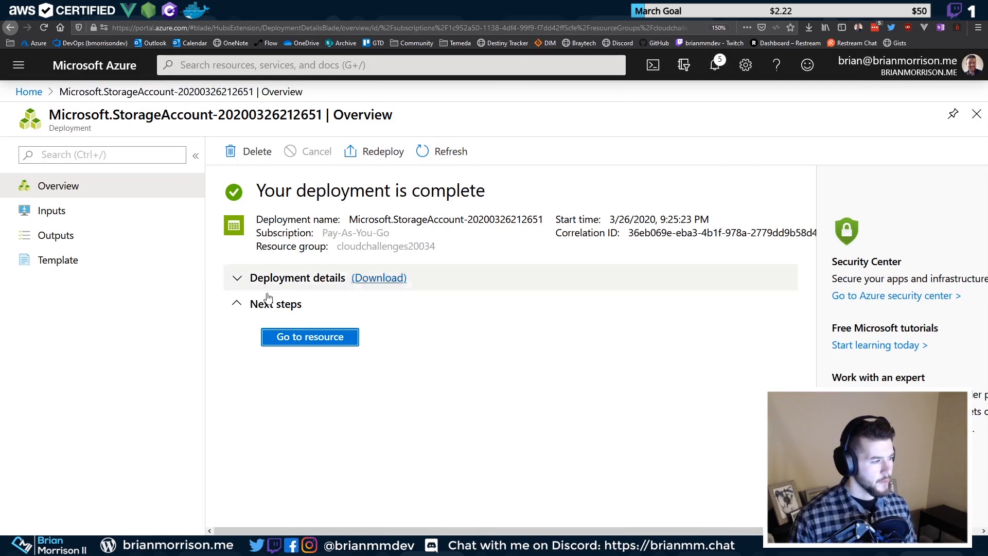
{"action": "left_click", "coordinate": [28, 92]}
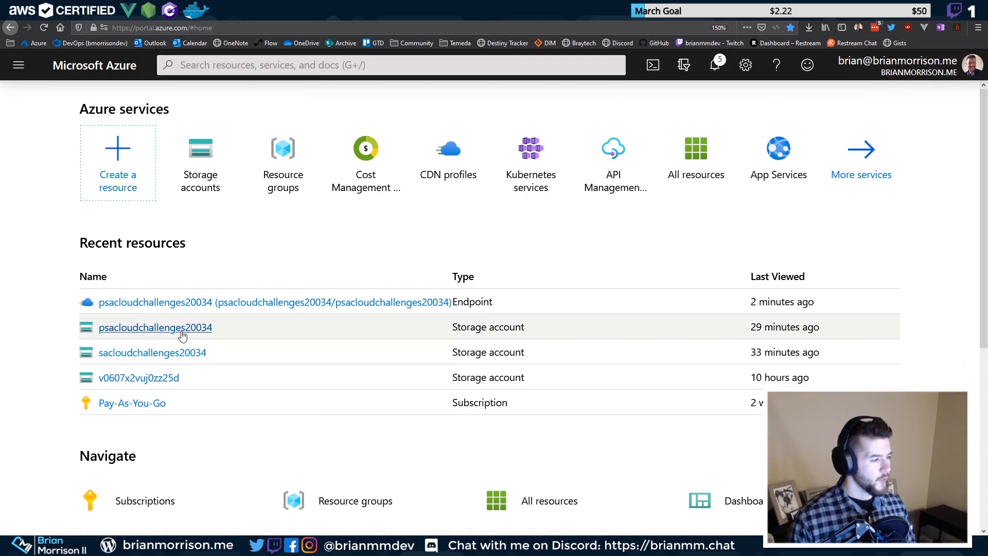
{"action": "left_click", "coordinate": [180, 330]}
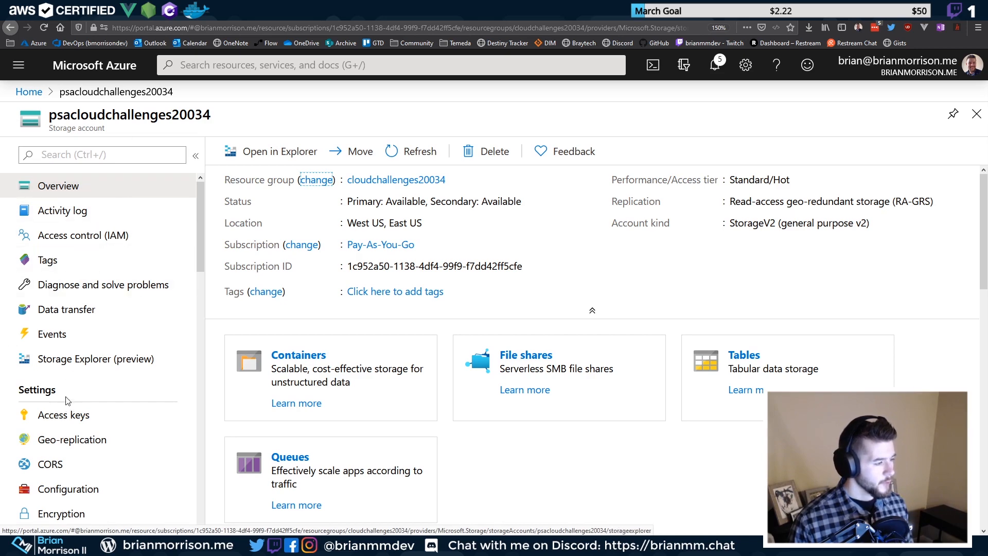
{"action": "scroll", "coordinate": [66, 439], "scroll_direction": "down", "scroll_amount": 6}
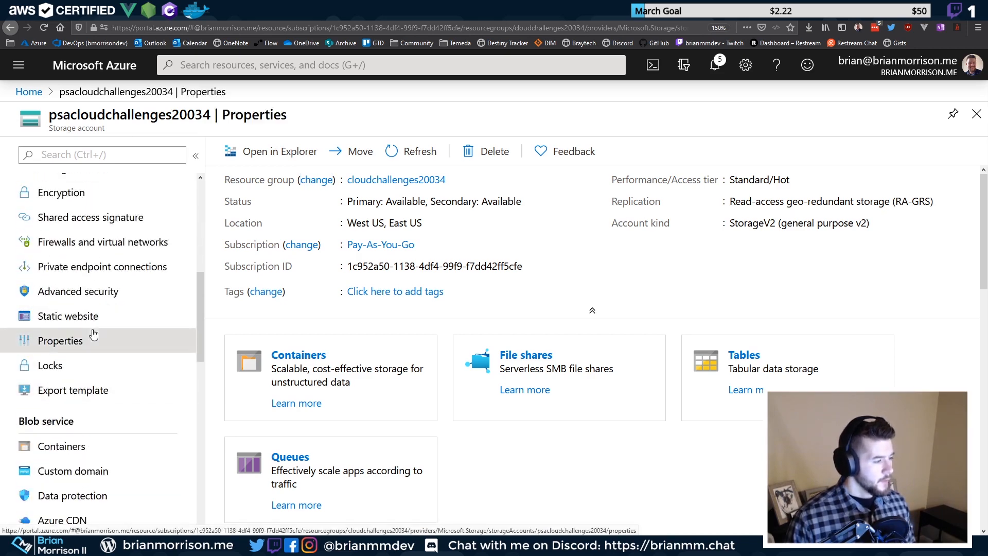
Clear the static website's index document name and error document path, then save
{"action": "left_click", "coordinate": [91, 334]}
{"action": "left_click", "coordinate": [62, 322]}
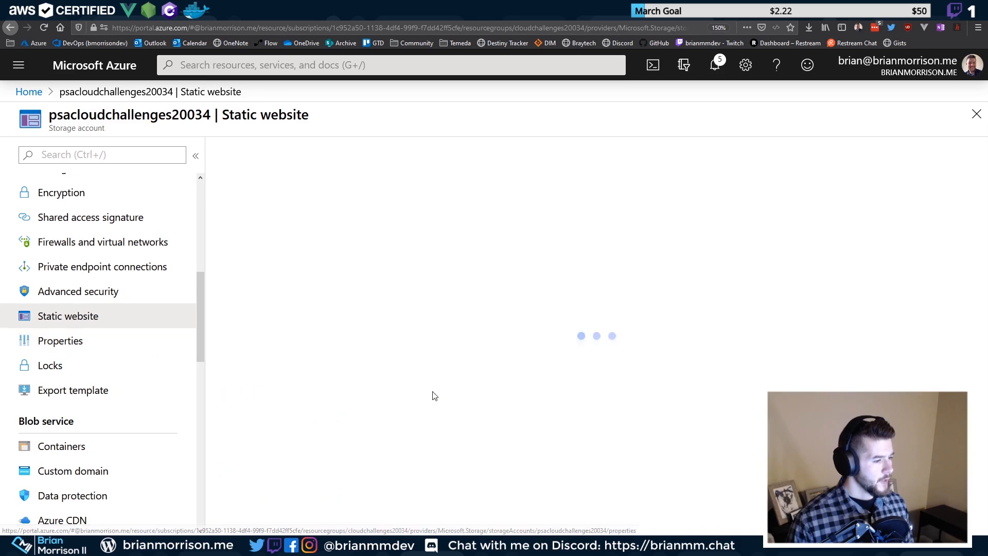
{"action": "triple_click", "coordinate": [326, 411]}
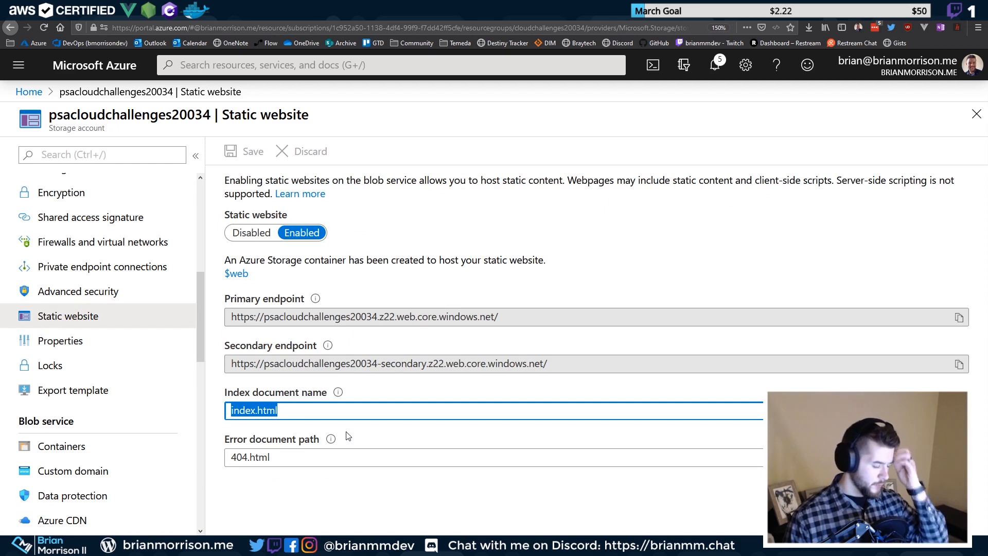
{"action": "key", "text": "BackSpace"}
{"action": "key", "text": "Tab"}
{"action": "key", "text": "BackSpace"}
{"action": "left_click", "coordinate": [246, 151]}
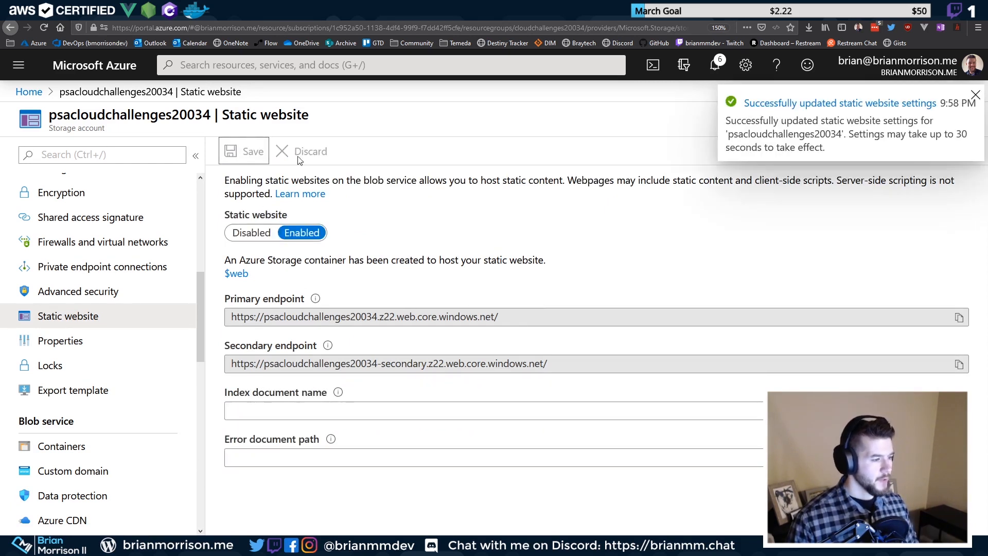
Look through the open browser tabs and return to the static website settings
{"action": "left_click", "coordinate": [309, 10]}
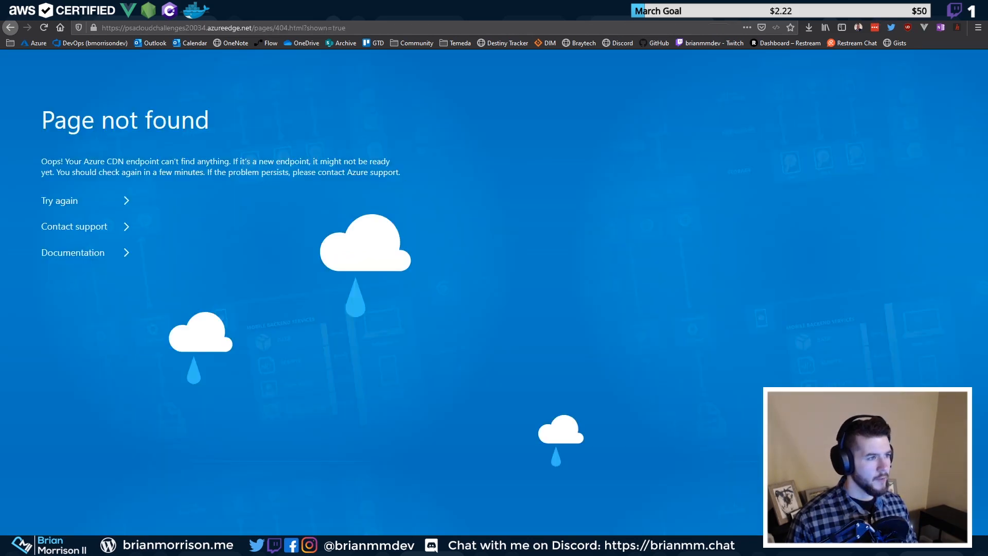
{"action": "left_click", "coordinate": [247, 16]}
{"action": "left_click", "coordinate": [154, 17]}
{"action": "left_click", "coordinate": [216, 17]}
{"action": "left_click", "coordinate": [494, 15]}
{"action": "left_click", "coordinate": [85, 17]}
{"action": "left_click", "coordinate": [52, 16]}
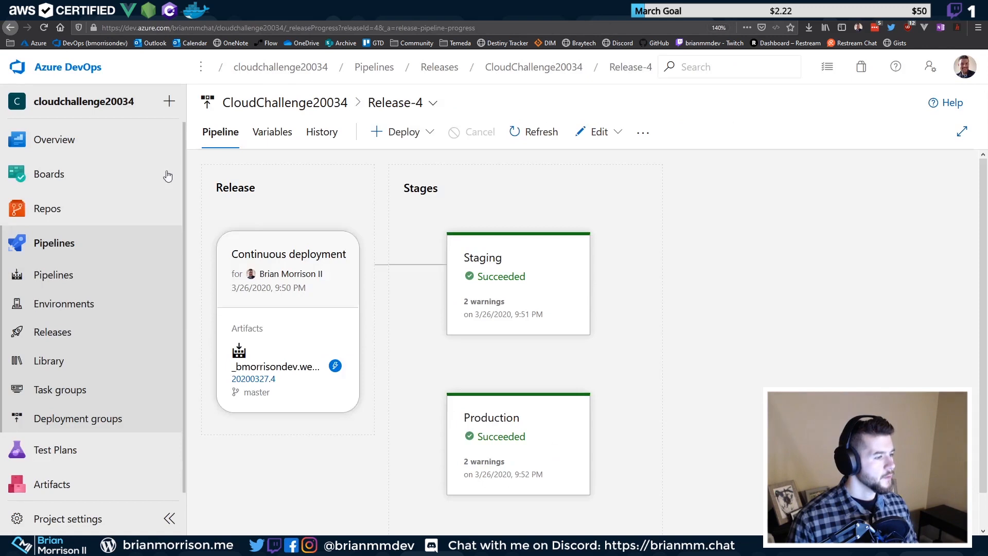
{"action": "left_click", "coordinate": [257, 16]}
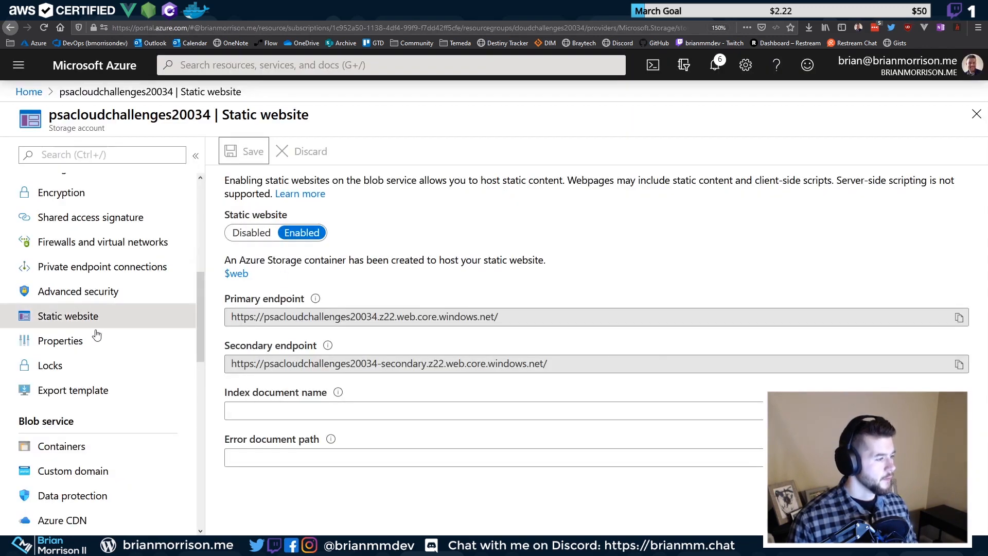
{"action": "scroll", "coordinate": [98, 371], "scroll_direction": "down", "scroll_amount": 3}
Search for 'cdn' and open the psacloudchallenges20034 CDN profile
{"action": "left_click", "coordinate": [164, 357]}
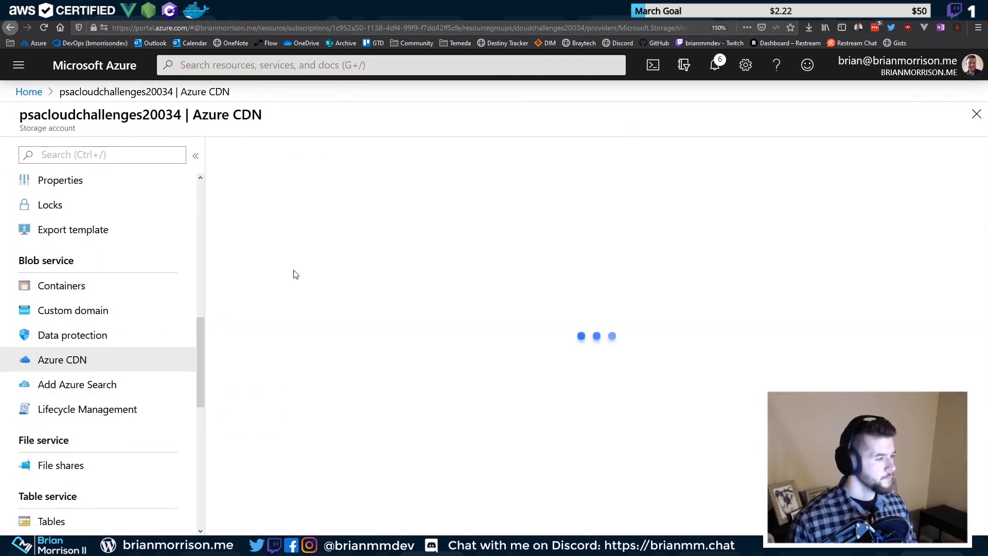
{"action": "left_click", "coordinate": [334, 362]}
{"action": "left_click", "coordinate": [326, 65]}
{"action": "type", "text": "cdn"}
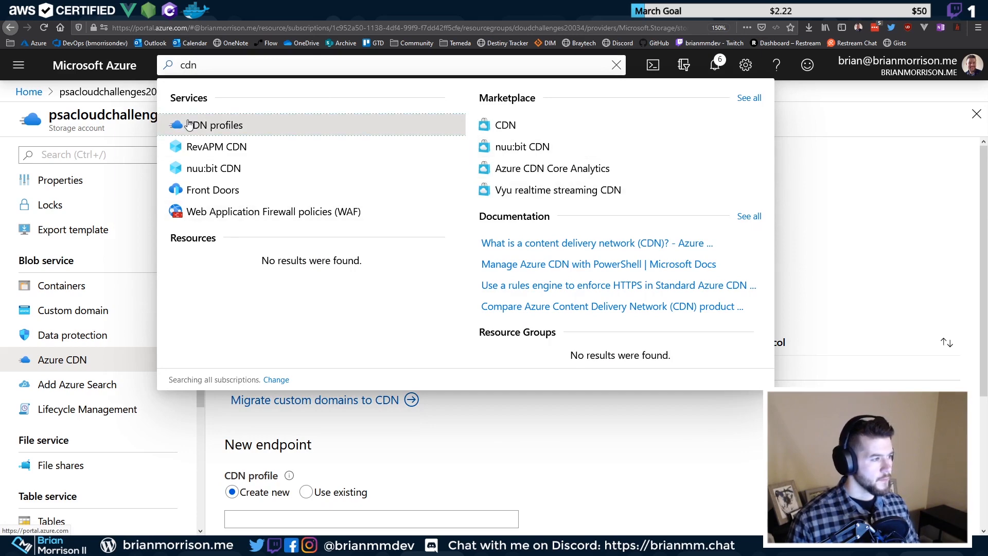
{"action": "left_click", "coordinate": [241, 135]}
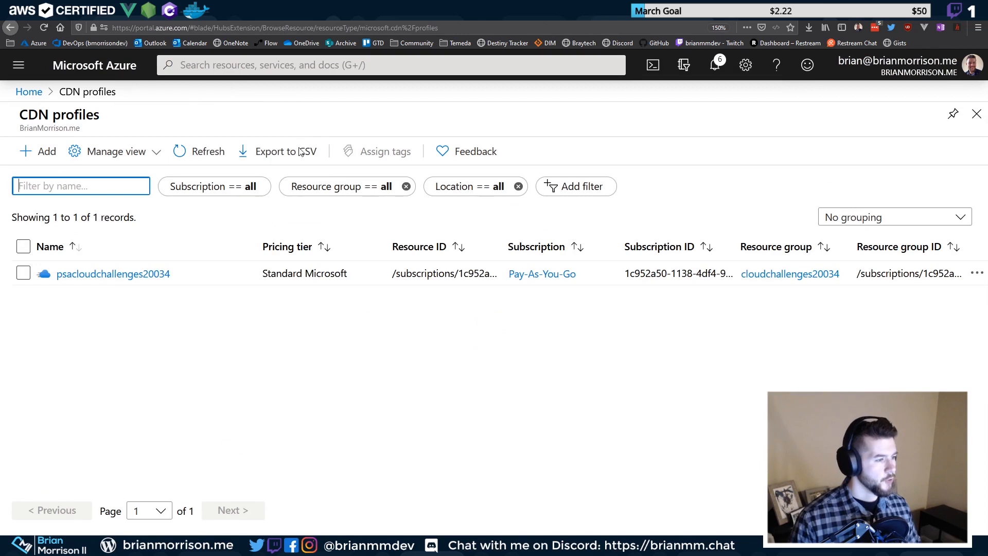
{"action": "left_click", "coordinate": [149, 273]}
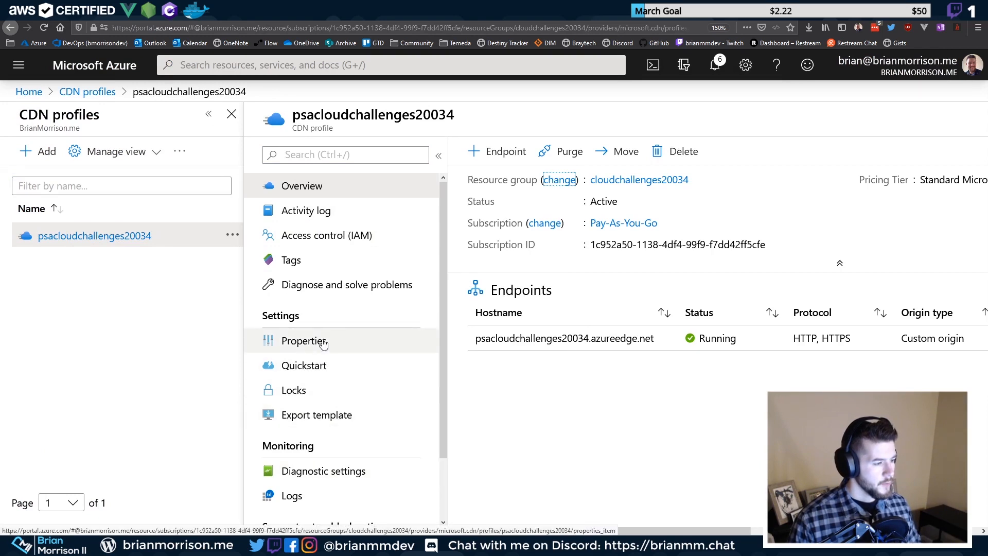
Set the azureedge.net endpoint's origin path to /index.html, save, and watch the update progress
{"action": "scroll", "coordinate": [321, 451], "scroll_direction": "down", "scroll_amount": 2}
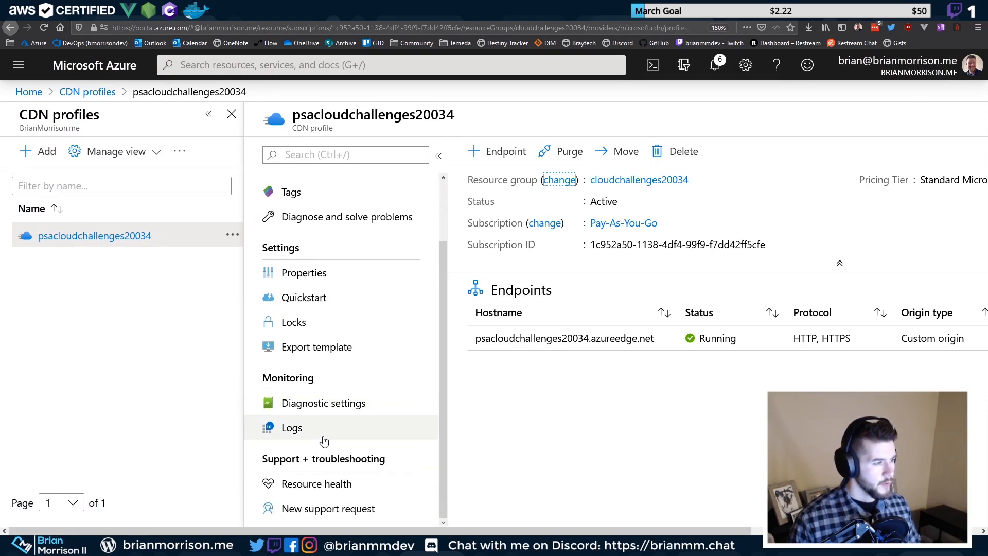
{"action": "scroll", "coordinate": [323, 441], "scroll_direction": "up", "scroll_amount": 2}
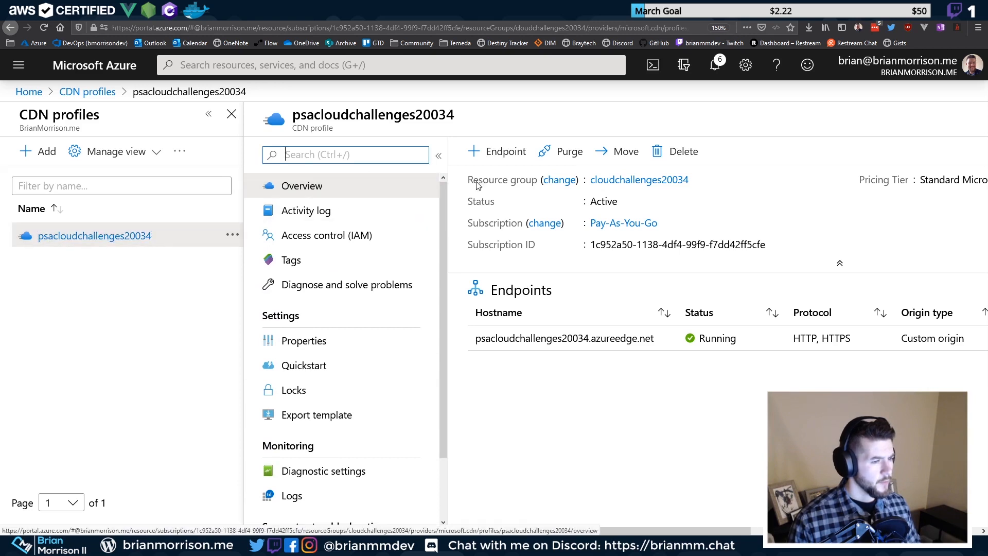
{"action": "left_click", "coordinate": [545, 337]}
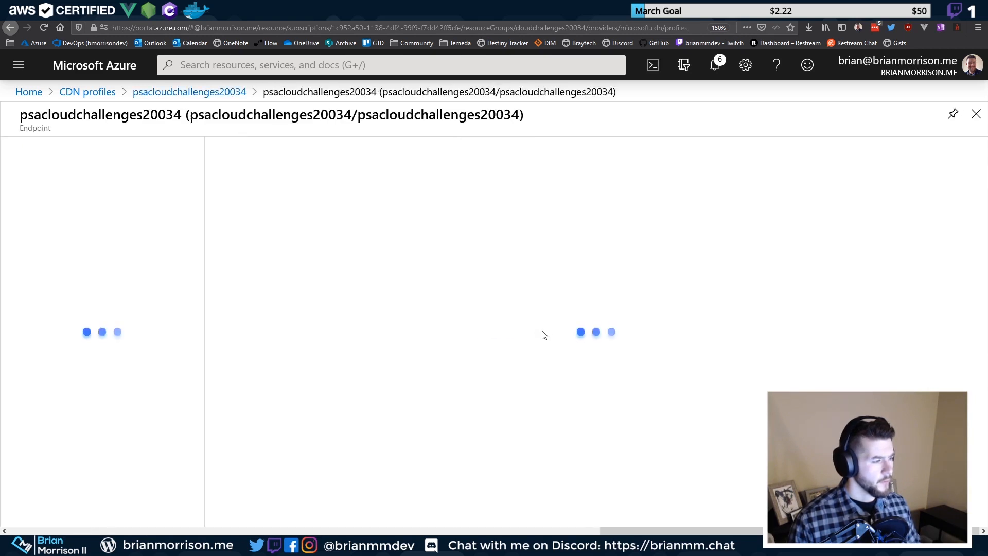
{"action": "left_click", "coordinate": [67, 339]}
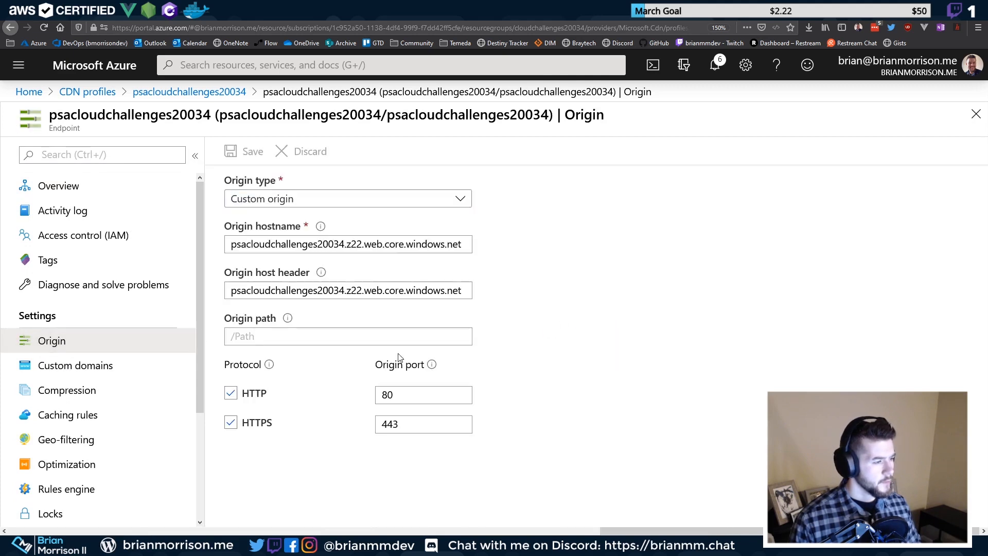
{"action": "left_click", "coordinate": [293, 336]}
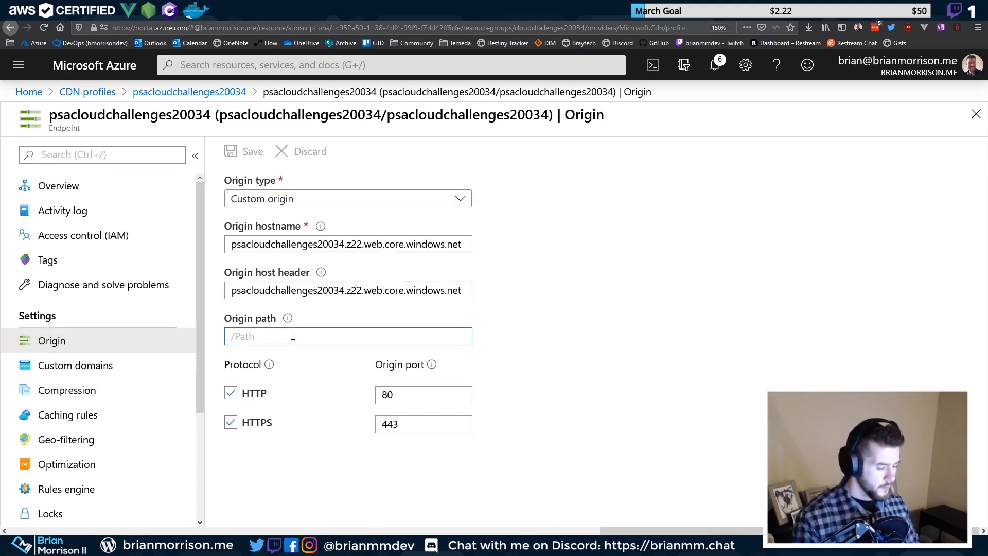
{"action": "type", "text": "/index.html"}
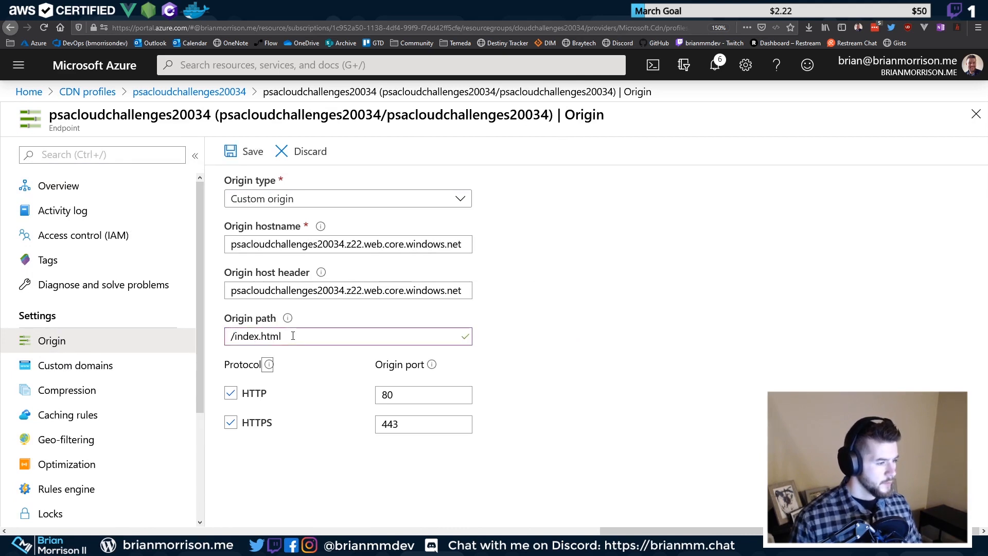
{"action": "left_click", "coordinate": [227, 153]}
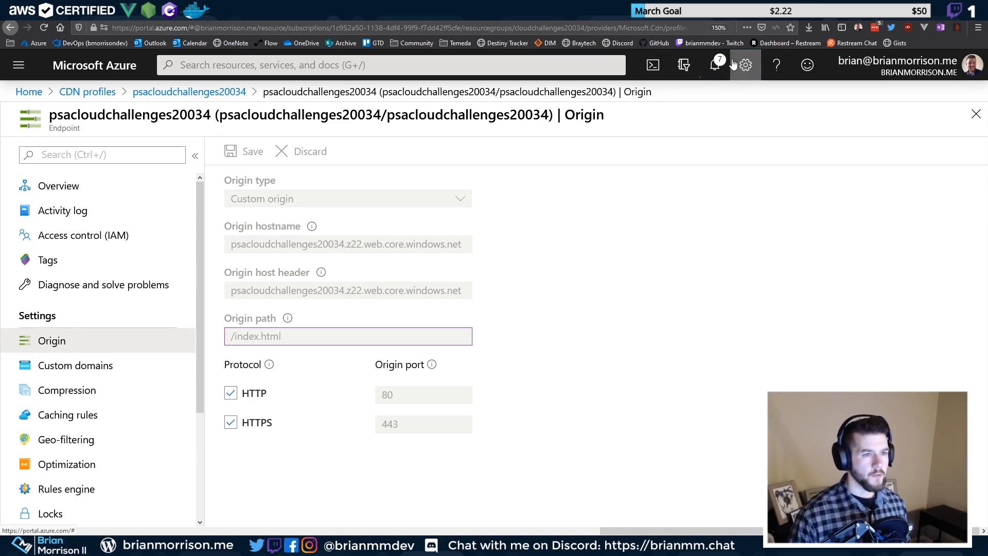
{"action": "left_click", "coordinate": [745, 65]}
{"action": "left_click", "coordinate": [716, 66]}
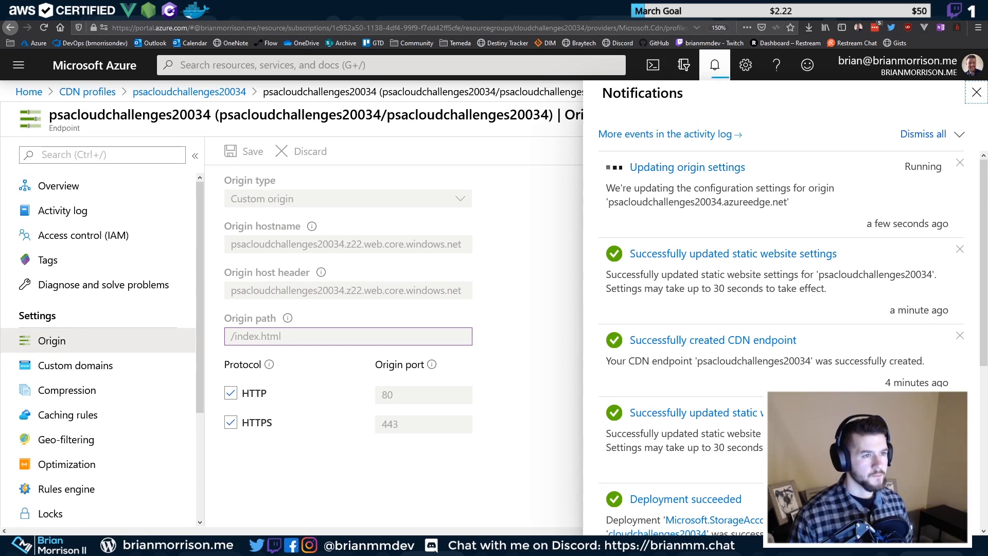
Load the bare azureedge.net endpoint address, dropping the 404 path
{"action": "left_click", "coordinate": [719, 15]}
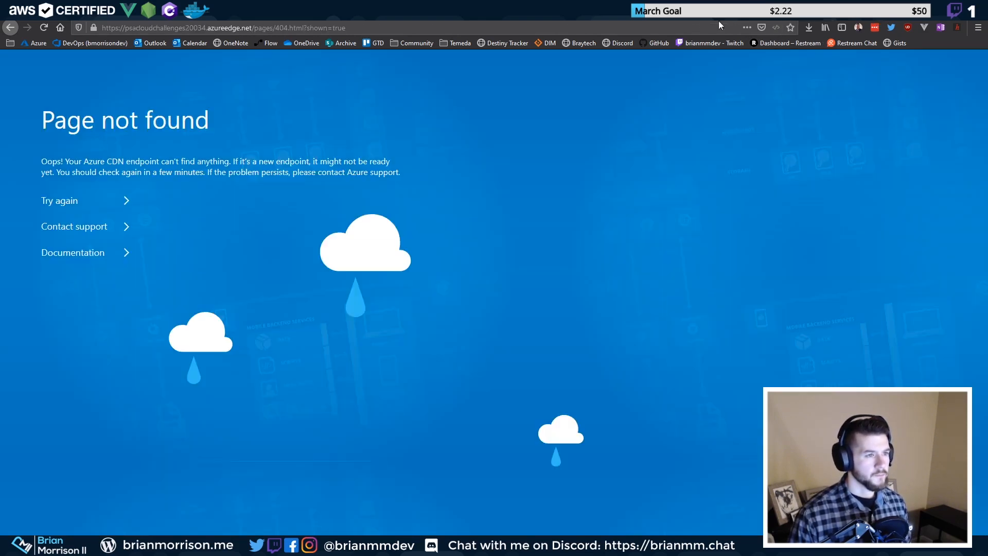
{"action": "left_click_drag", "start_coordinate": [253, 28], "coordinate": [776, 57]}
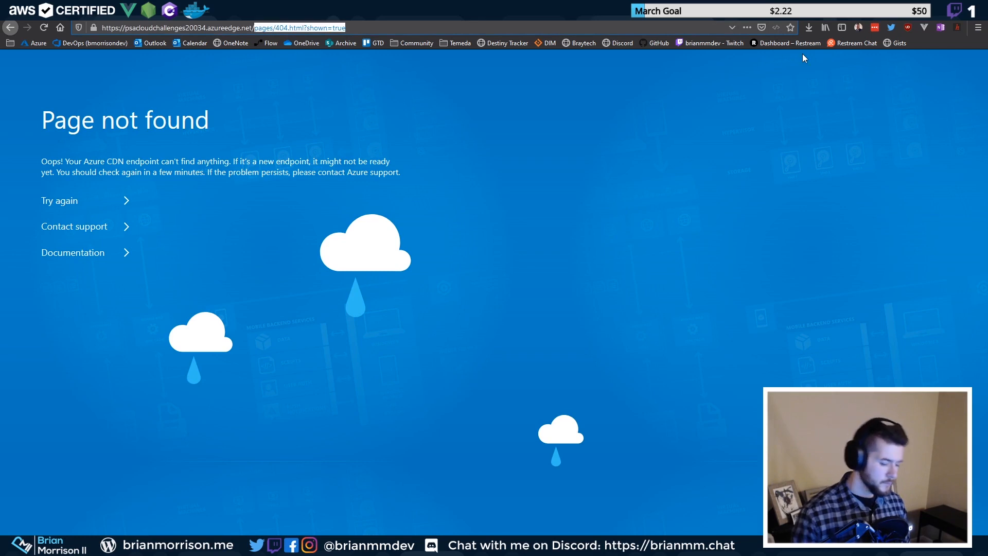
{"action": "key", "text": "BackSpace"}
{"action": "key", "text": "Return"}
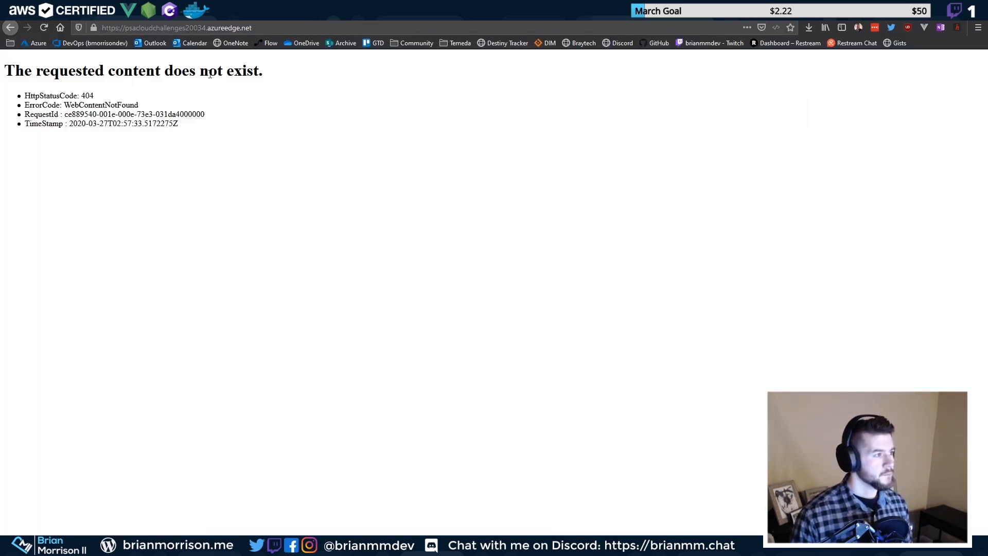
Load /index.html on the endpoint, then open the Gatsby page 2 and return home
{"action": "left_click", "coordinate": [300, 30]}
{"action": "left_click", "coordinate": [301, 30]}
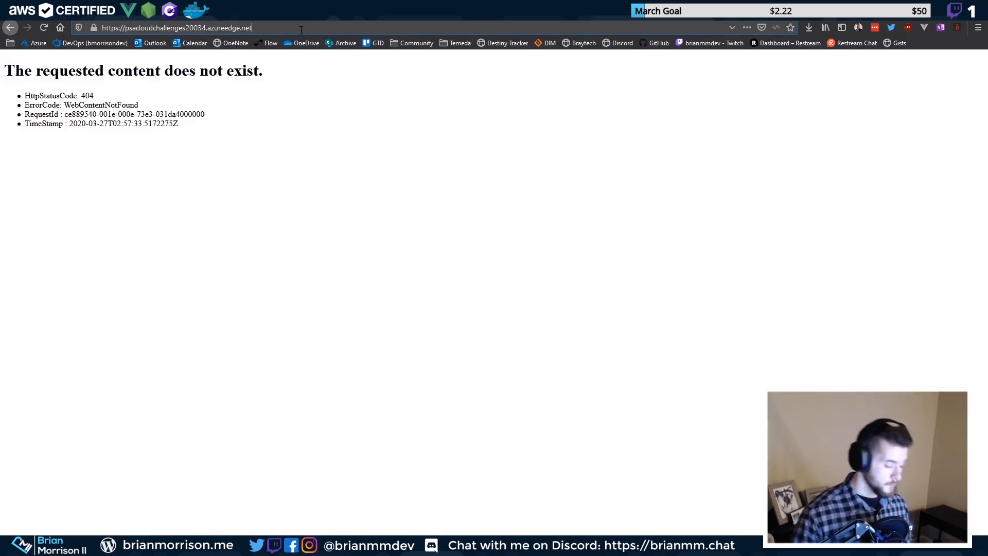
{"action": "type", "text": ".i"}
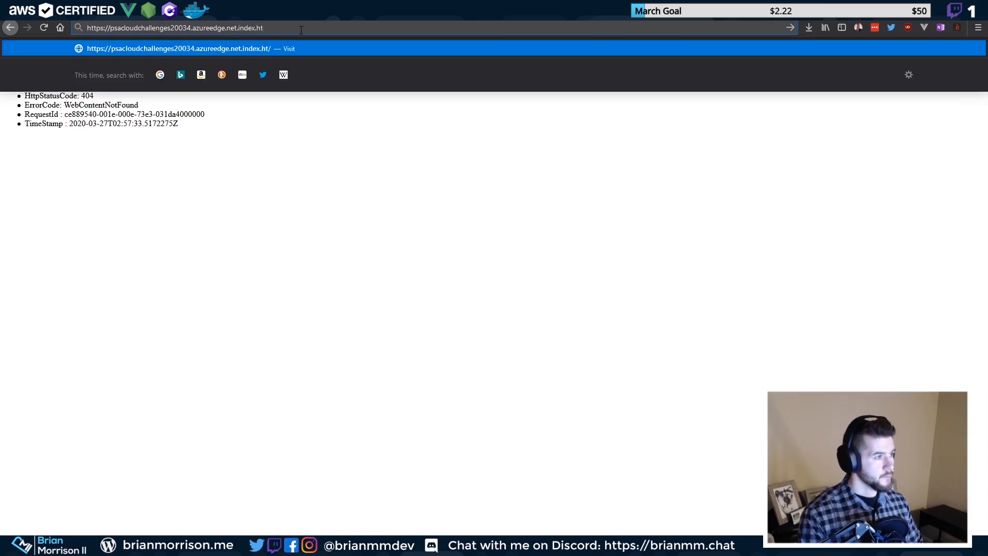
{"action": "key", "text": "BackSpace"}
{"action": "type", "text": "/index"}
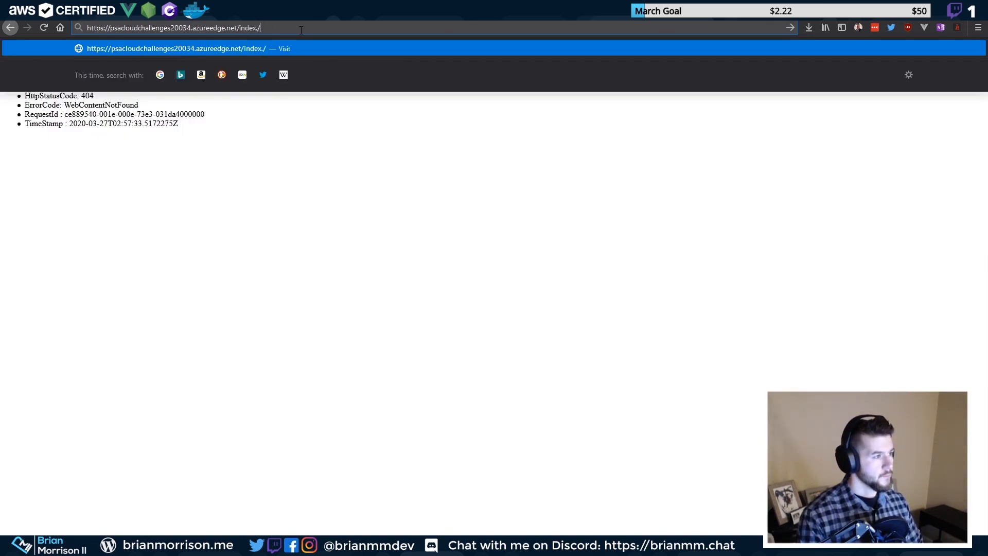
{"action": "type", "text": "/h"}
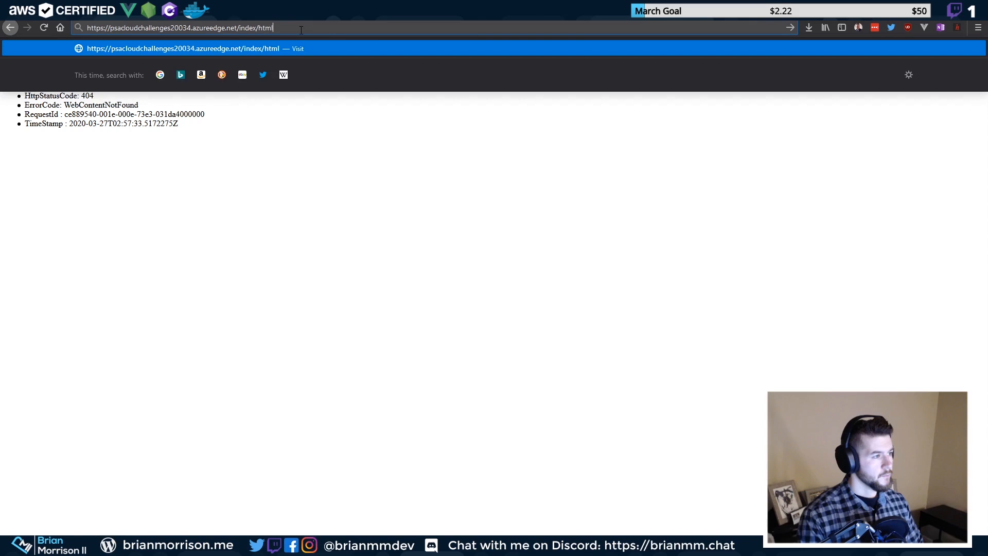
{"action": "type", "text": "tml"}
{"action": "key", "text": "Return"}
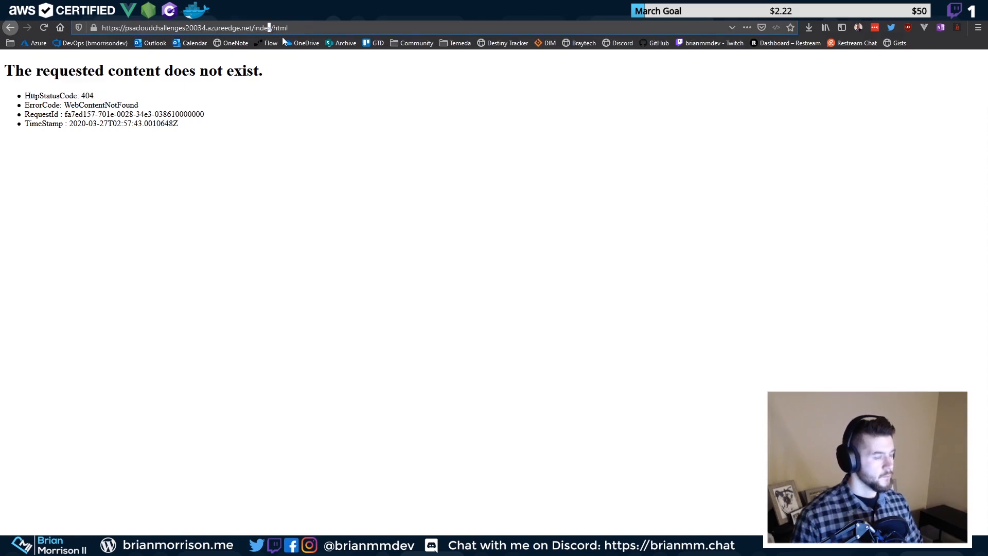
{"action": "key", "text": "BackSpace"}
{"action": "type", "text": "."}
{"action": "key", "text": "Return"}
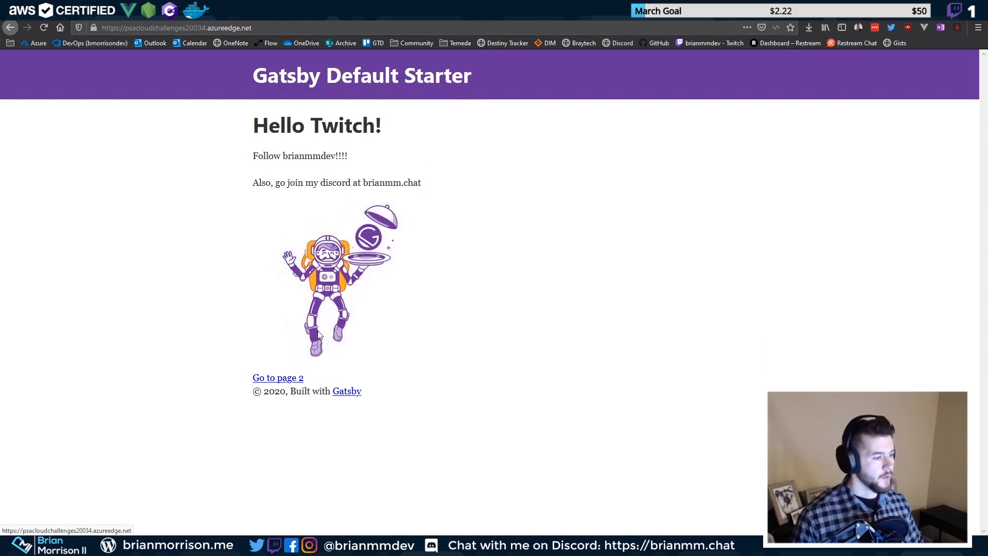
{"action": "left_click", "coordinate": [284, 379]}
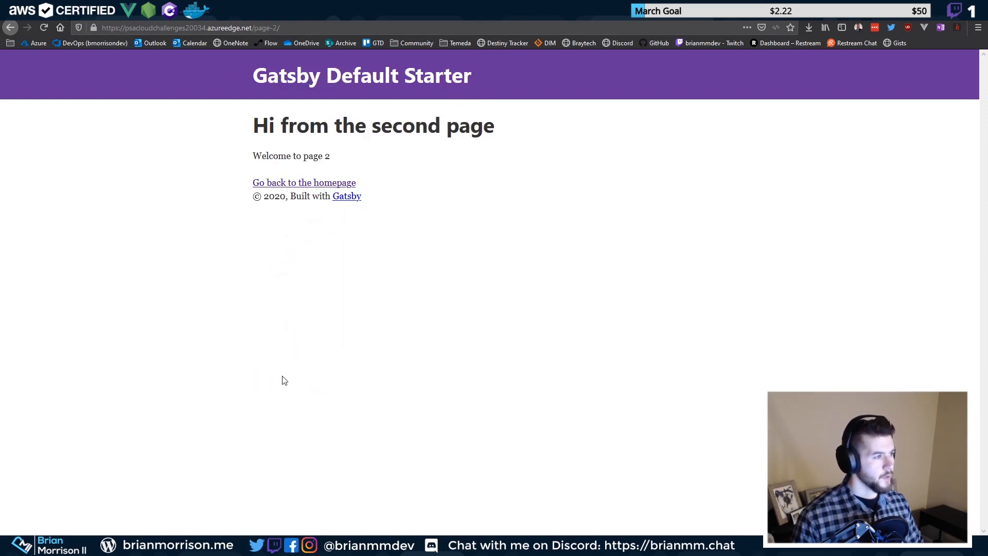
{"action": "left_click", "coordinate": [334, 183]}
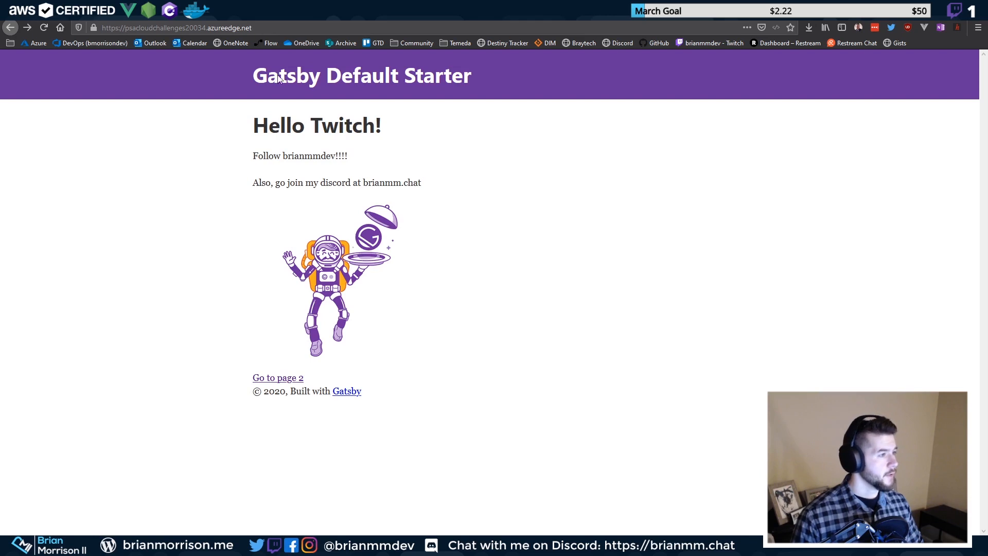
Reload the bare endpoint address, then request its index.html page again
{"action": "left_click", "coordinate": [297, 28]}
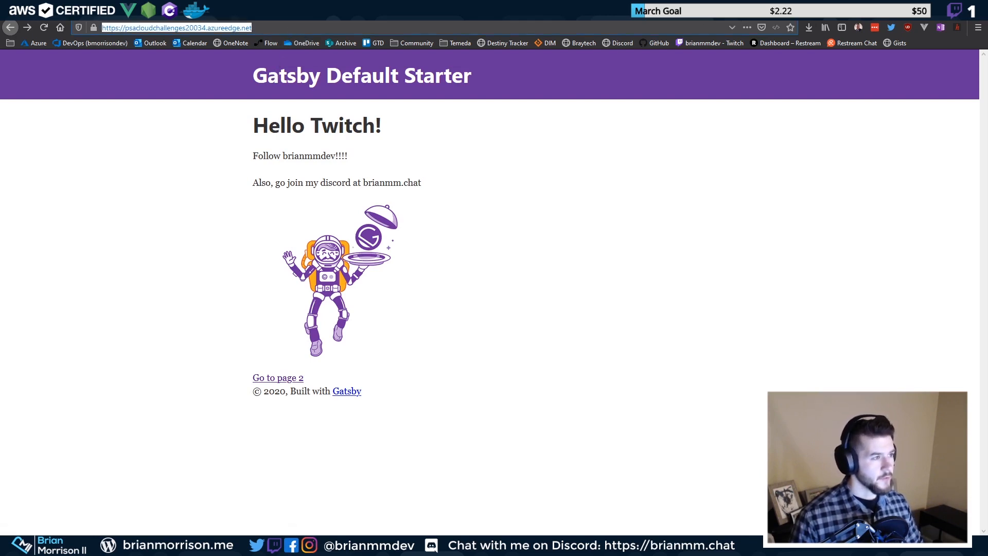
{"action": "left_click", "coordinate": [320, 24]}
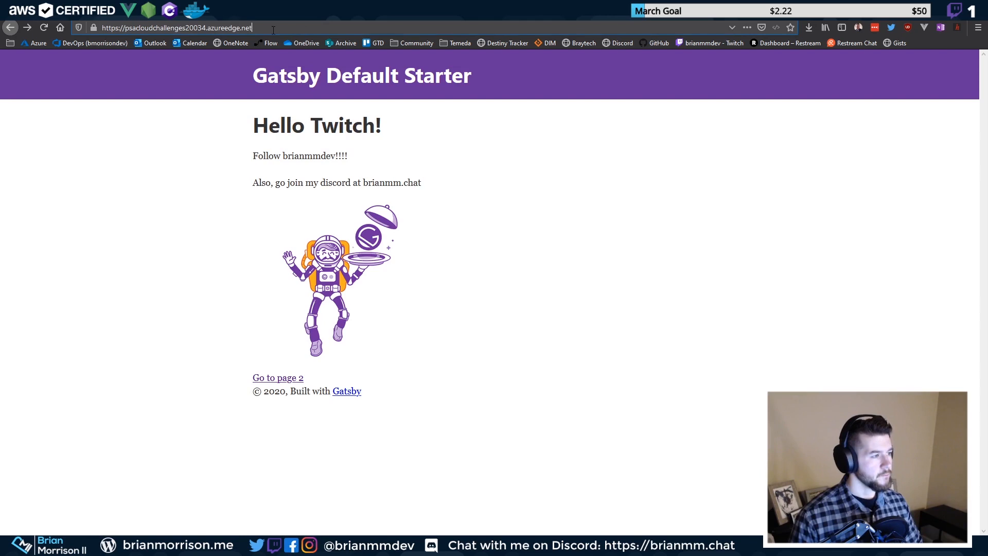
{"action": "type", "text": "/ind"}
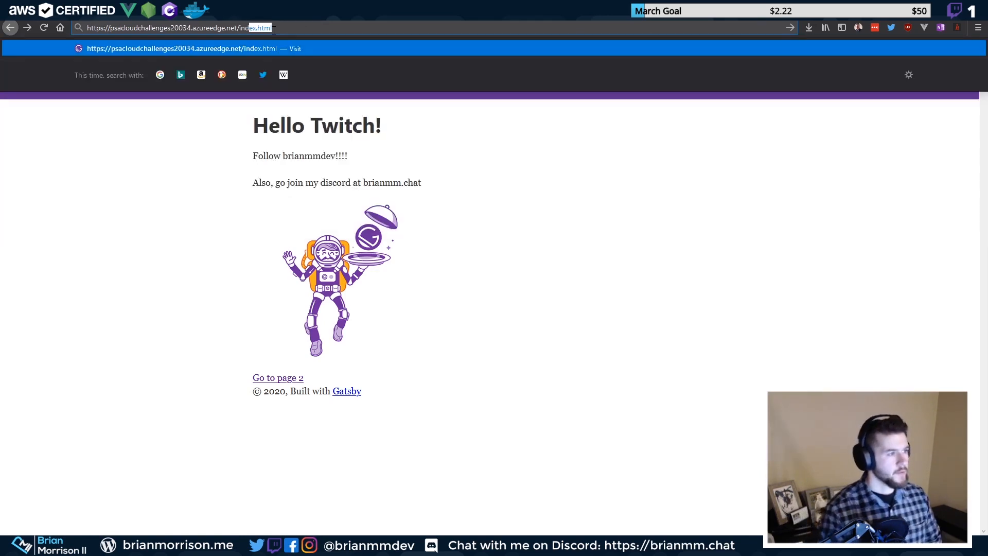
{"action": "key", "text": "BackSpace"}
{"action": "key", "text": "BackSpace"}
{"action": "key", "text": "BackSpace"}
{"action": "key", "text": "BackSpace"}
{"action": "key", "text": "BackSpace"}
{"action": "key", "text": "Return"}
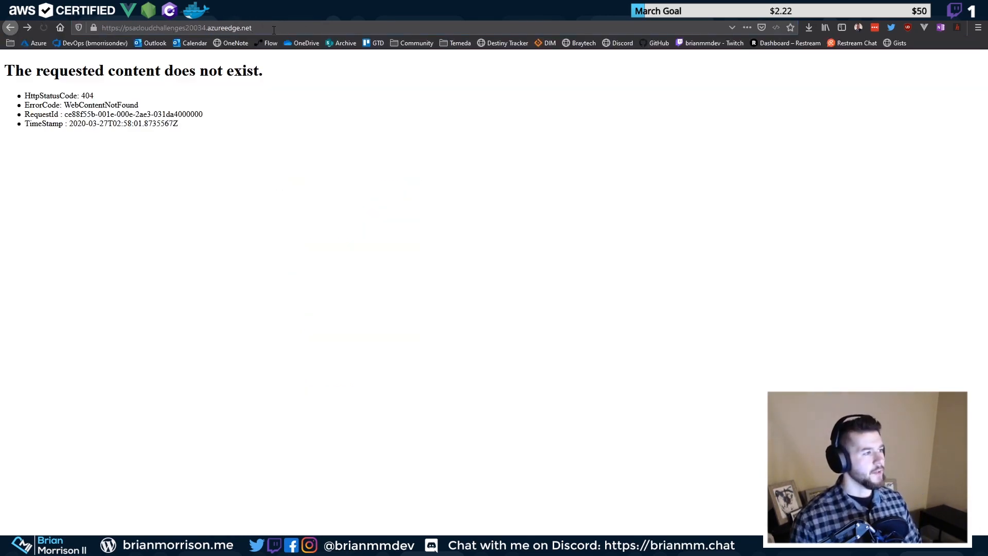
{"action": "type", "text": "/"}
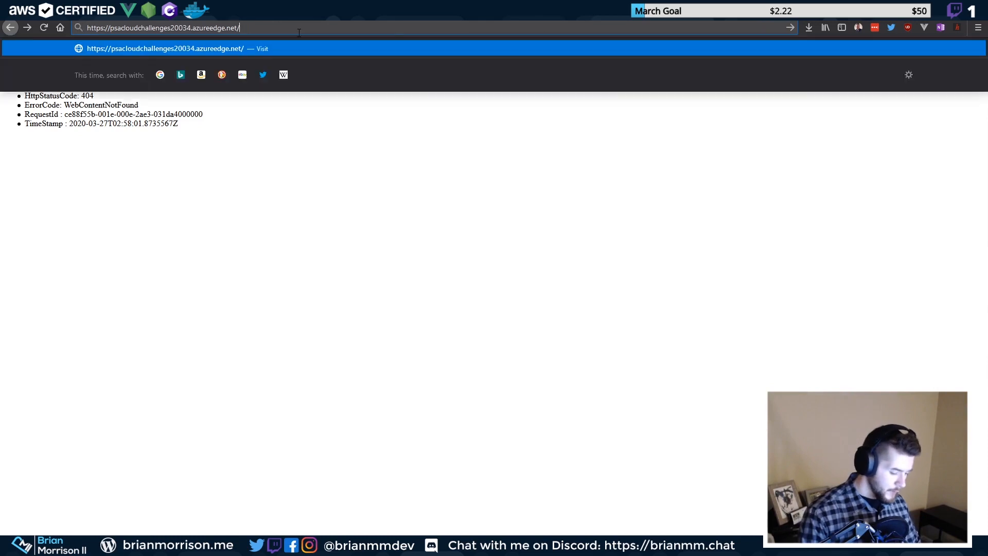
{"action": "type", "text": "index.ht"}
{"action": "key", "text": "Return"}
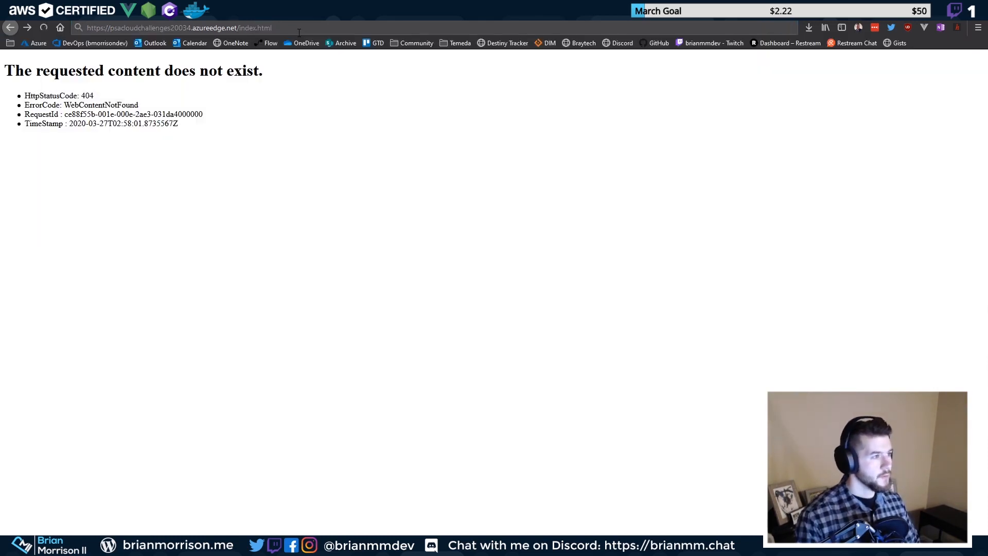
Remove /index.html from the CDN endpoint's origin path and save the origin settings
{"action": "left_click", "coordinate": [288, 10]}
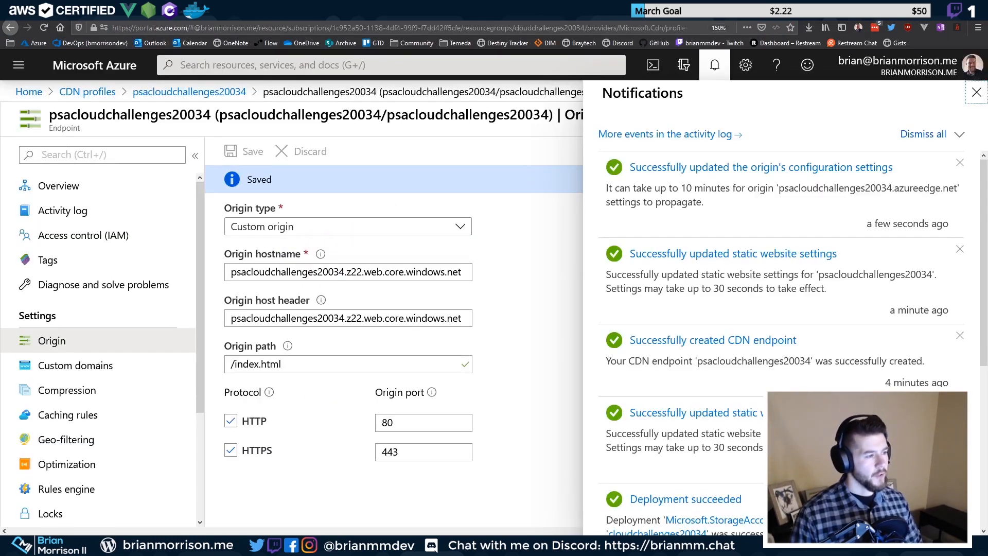
{"action": "left_click_drag", "start_coordinate": [288, 364], "coordinate": [205, 365]}
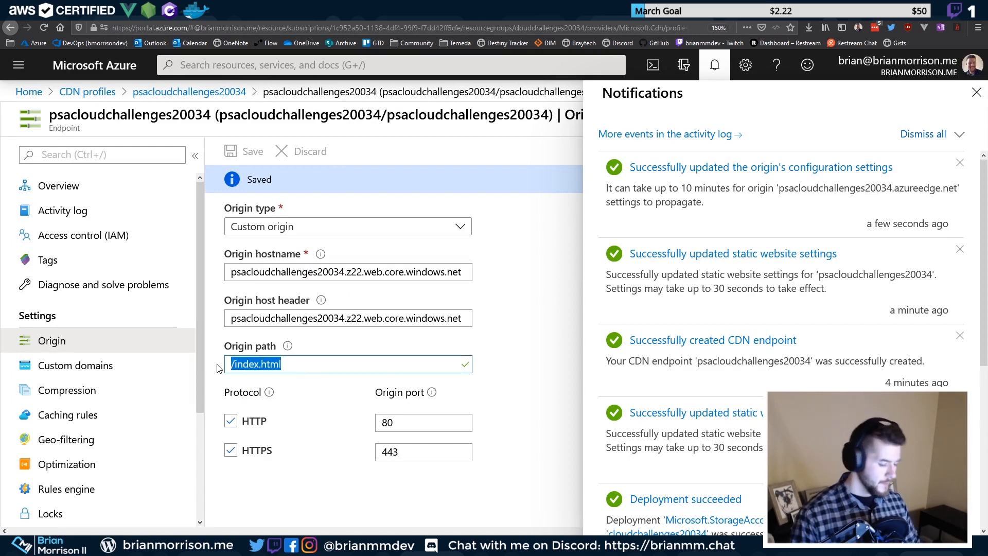
{"action": "type", "text": "/"}
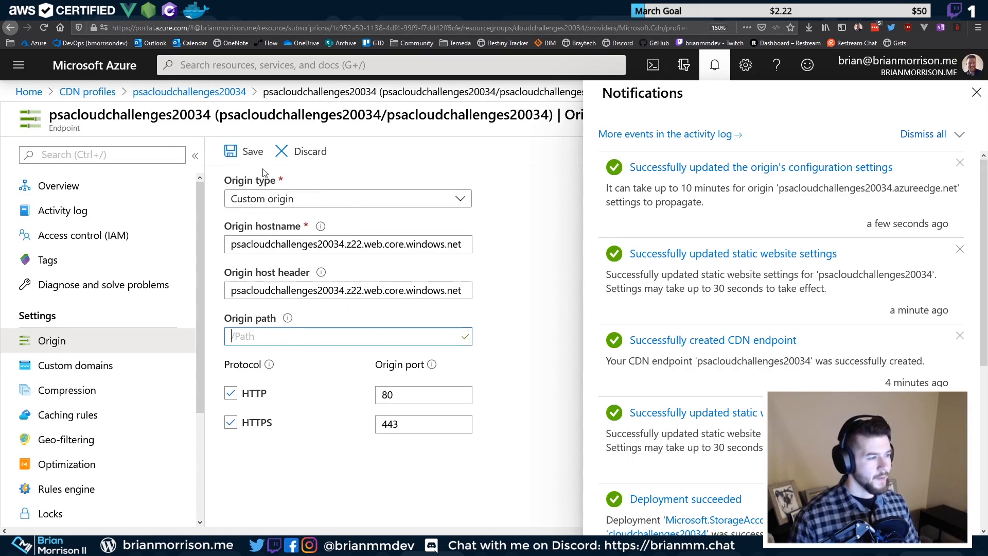
{"action": "left_click", "coordinate": [231, 151]}
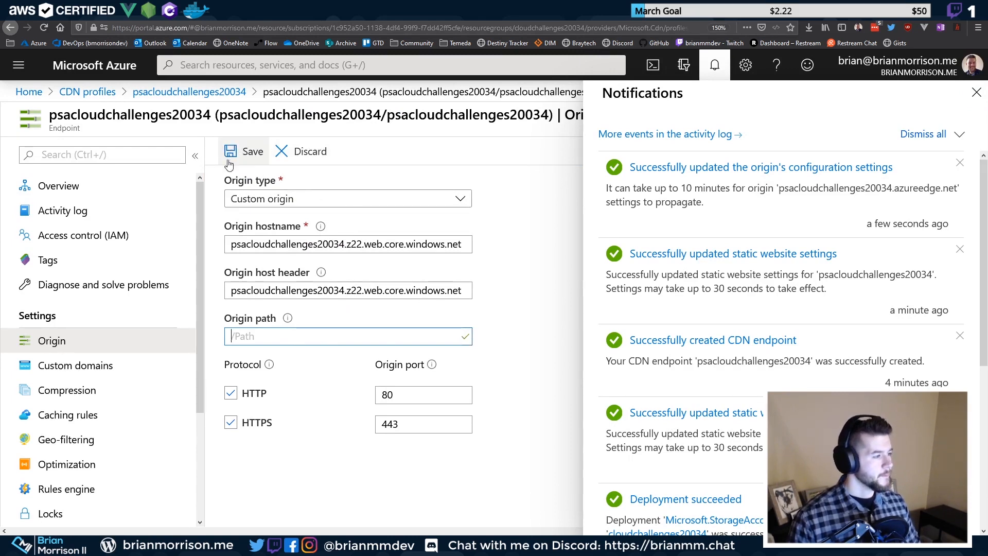
{"action": "scroll", "coordinate": [95, 422], "scroll_direction": "down", "scroll_amount": 3}
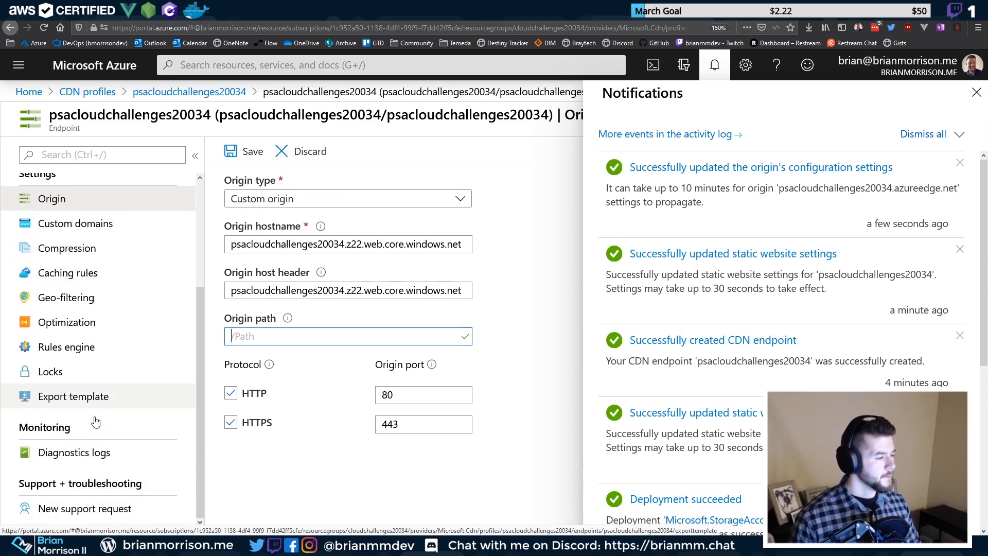
{"action": "left_click", "coordinate": [229, 156]}
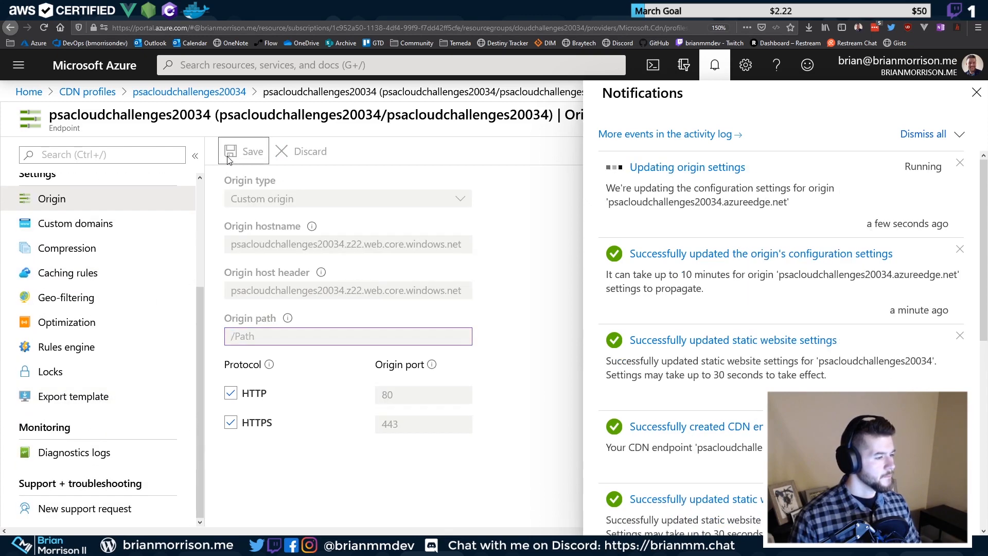
Duplicate the Azure portal tab to reload the endpoint page
{"action": "left_click", "coordinate": [242, 12]}
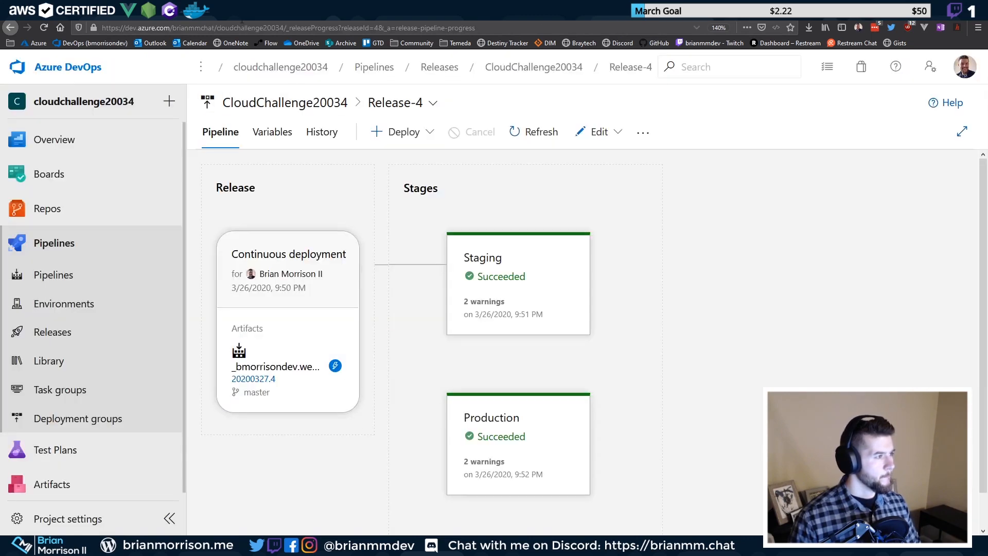
{"action": "left_click", "coordinate": [268, 12]}
{"action": "left_click", "coordinate": [221, 12]}
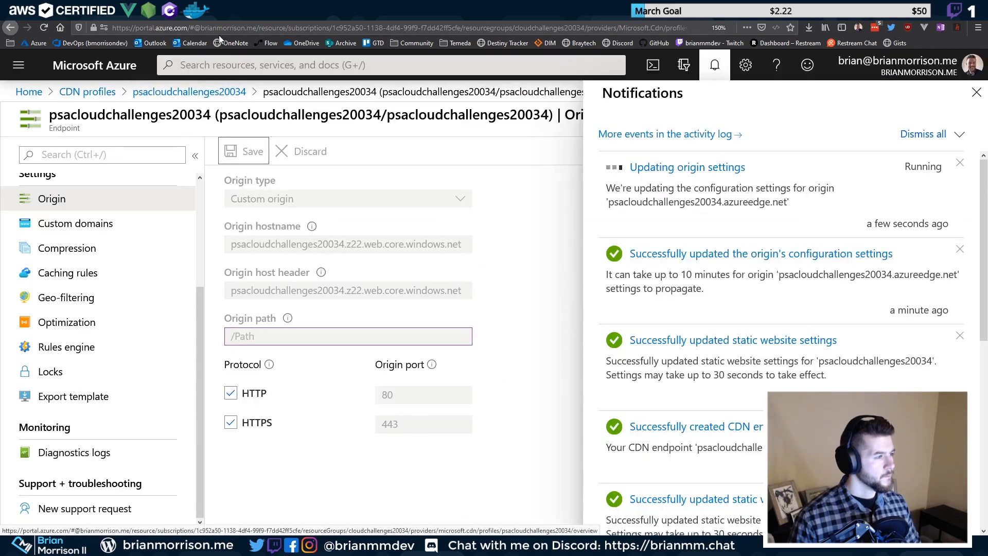
{"action": "right_click", "coordinate": [260, 12]}
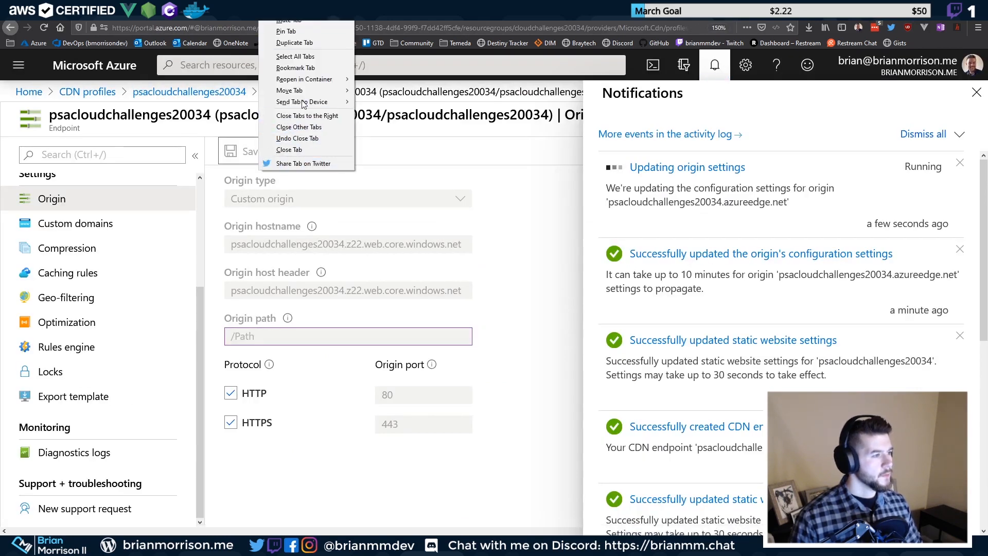
{"action": "left_click", "coordinate": [319, 41]}
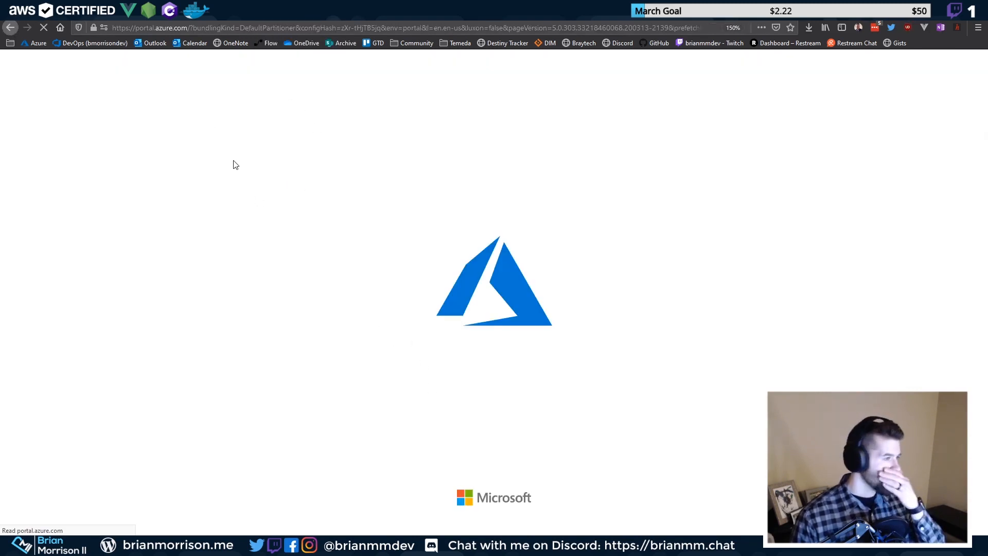
{"action": "left_click", "coordinate": [242, 13]}
{"action": "left_click", "coordinate": [340, 12]}
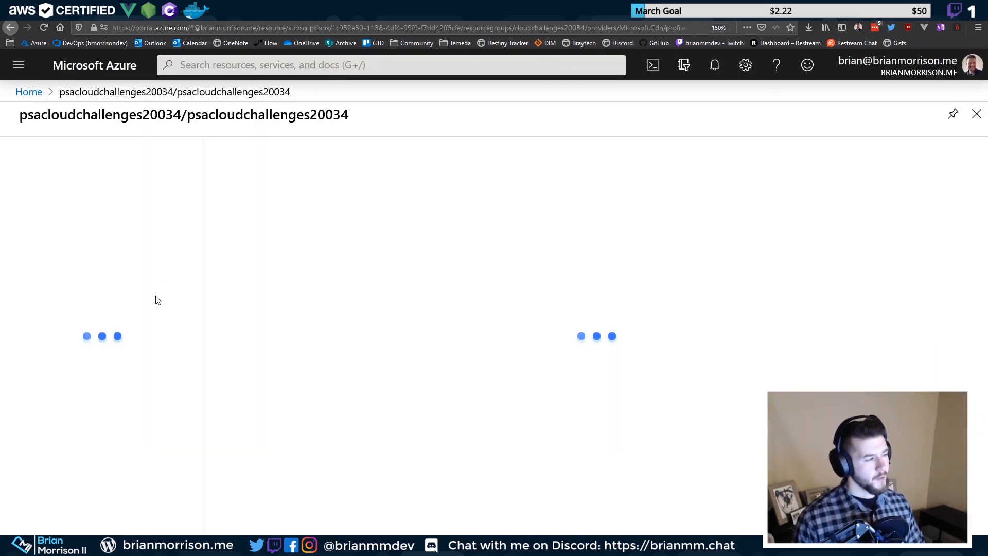
Search the portal for 'storage'
{"action": "left_click", "coordinate": [286, 61]}
{"action": "type", "text": "stogar"}
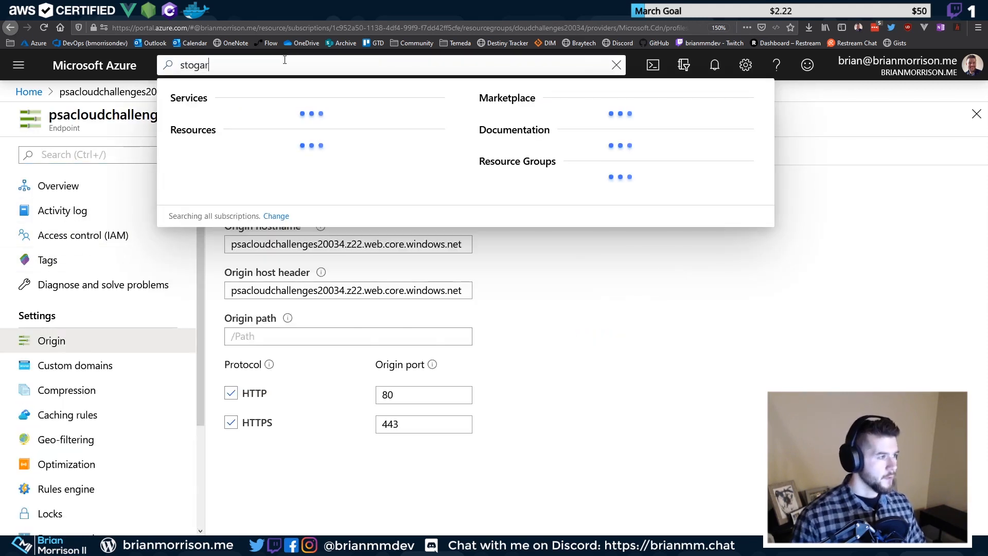
{"action": "key", "text": "BackSpace"}
{"action": "key", "text": "BackSpace"}
{"action": "key", "text": "BackSpace"}
{"action": "key", "text": "BackSpace"}
{"action": "key", "text": "BackSpace"}
{"action": "key", "text": "BackSpace"}
{"action": "type", "text": "sto"}
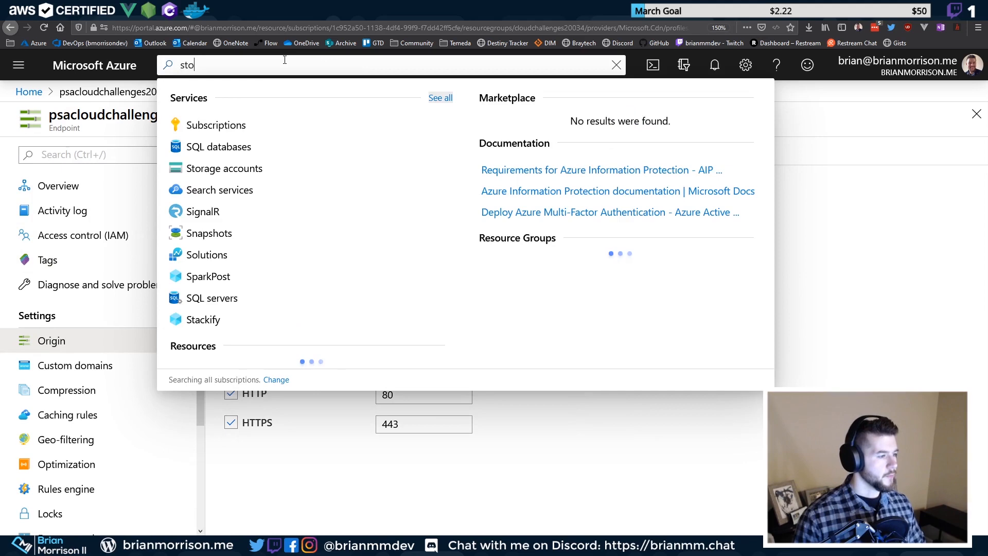
{"action": "key", "text": "BackSpace"}
{"action": "key", "text": "BackSpace"}
{"action": "key", "text": "BackSpace"}
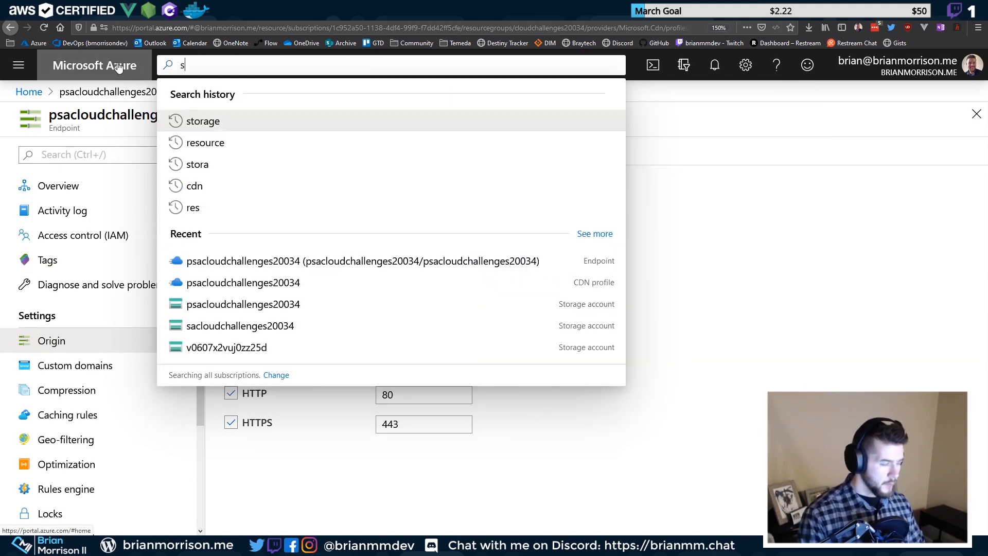
{"action": "type", "text": "storage"}
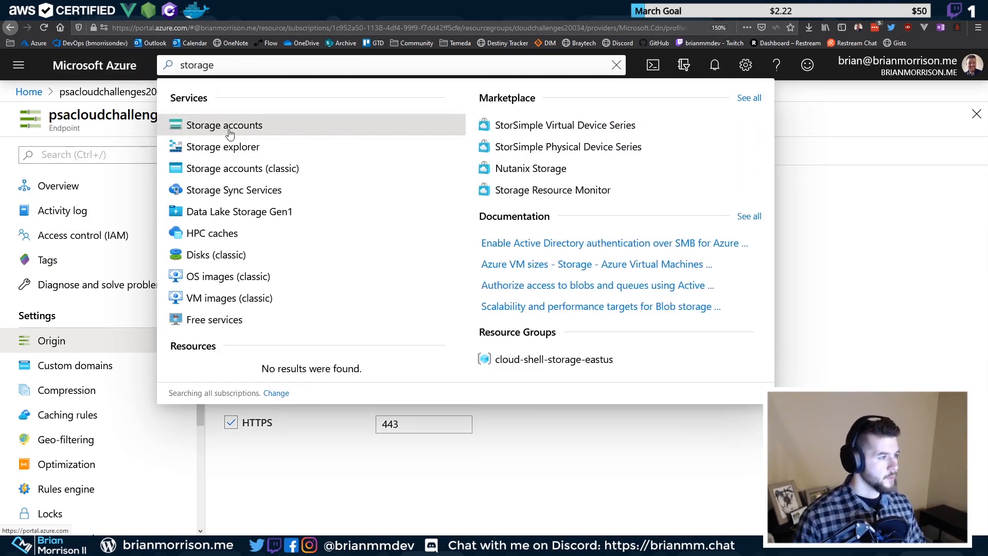
Set psacloudchallenges20034's static website index document to index.html, save, and view the site tab
{"action": "left_click", "coordinate": [230, 133]}
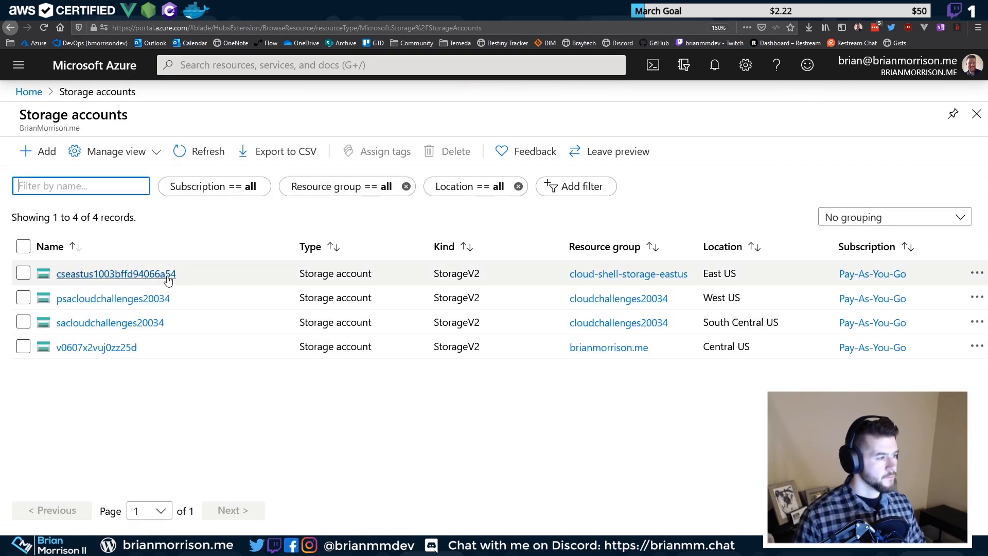
{"action": "left_click", "coordinate": [123, 299]}
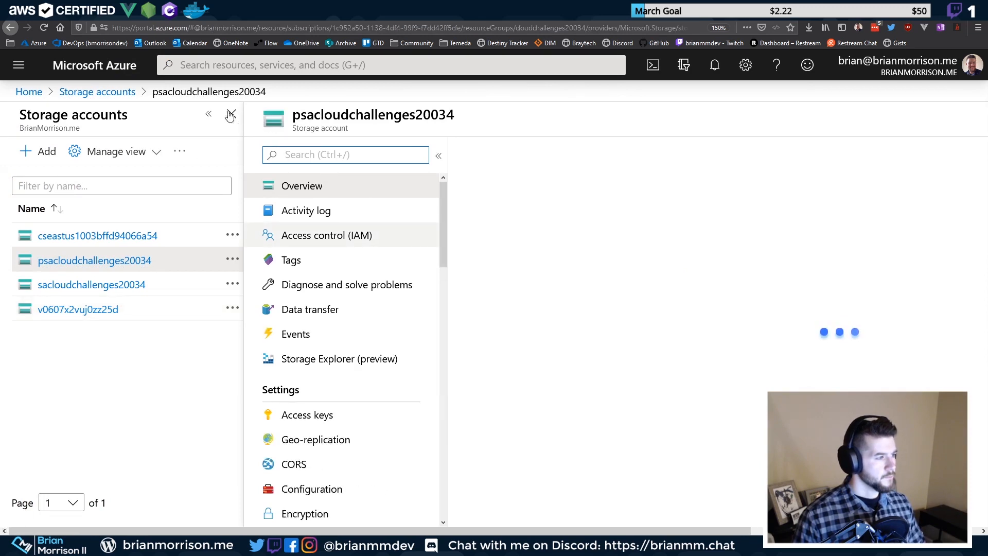
{"action": "left_click", "coordinate": [208, 114]}
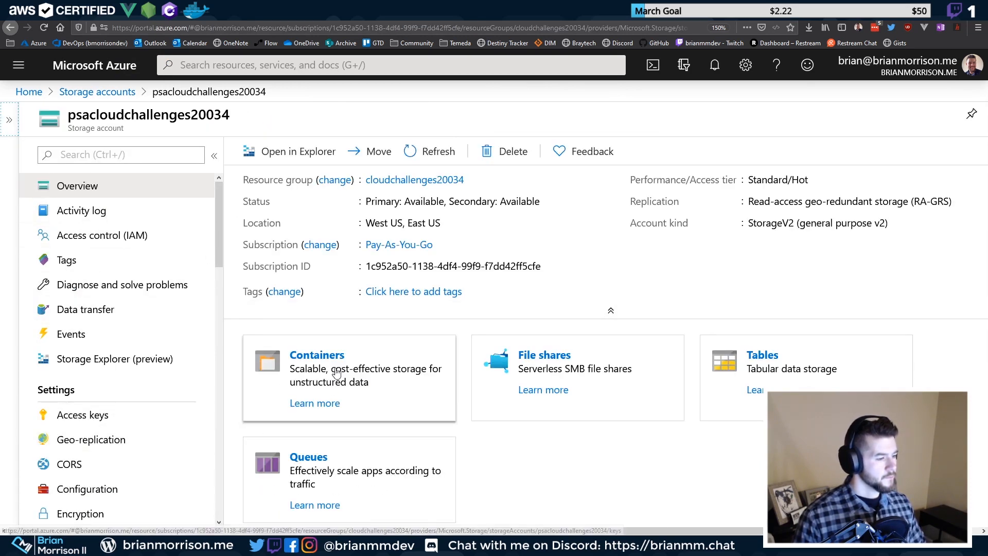
{"action": "scroll", "coordinate": [95, 341], "scroll_direction": "down", "scroll_amount": 6}
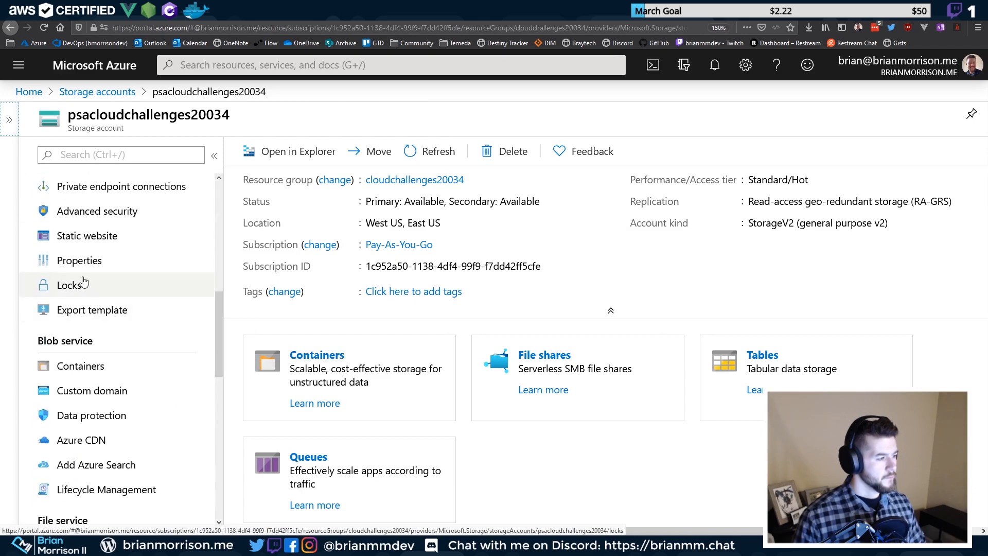
{"action": "left_click", "coordinate": [85, 235]}
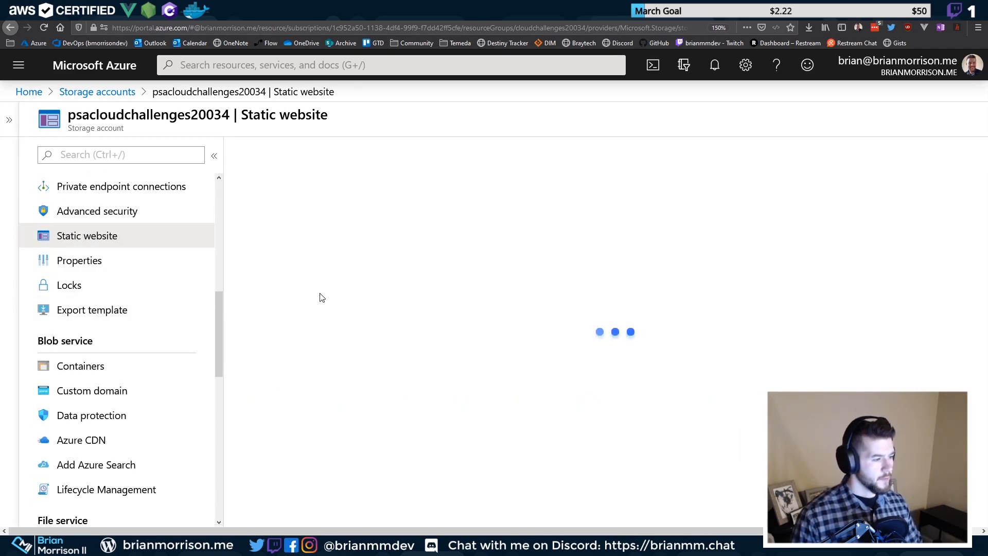
{"action": "type", "text": "index.html"}
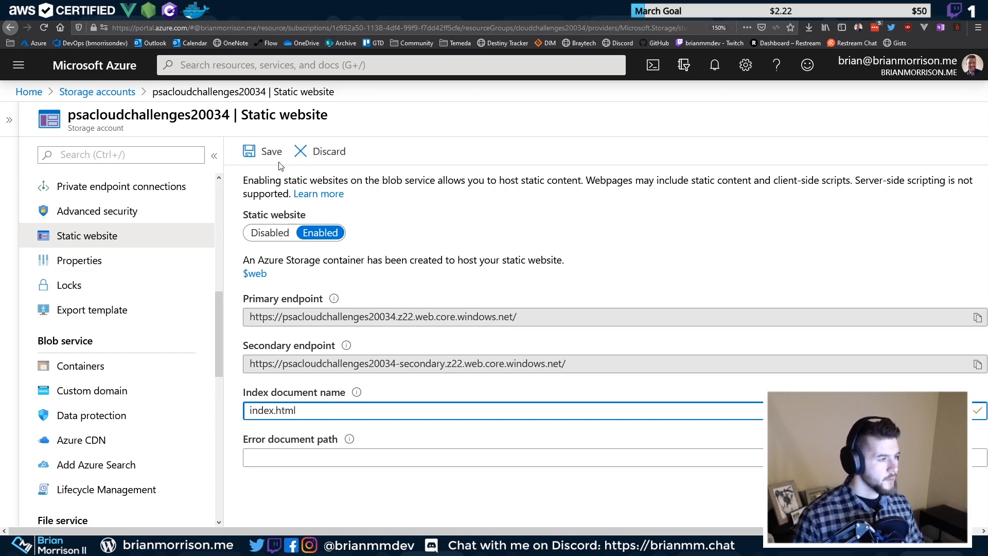
{"action": "left_click", "coordinate": [263, 151]}
{"action": "mouse_move", "coordinate": [350, 355]}
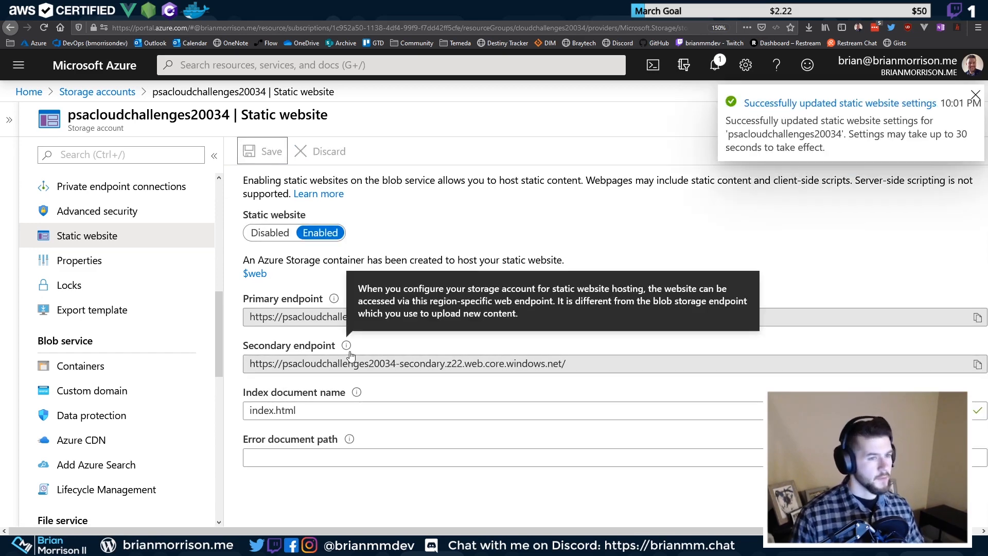
{"action": "left_click", "coordinate": [640, 11]}
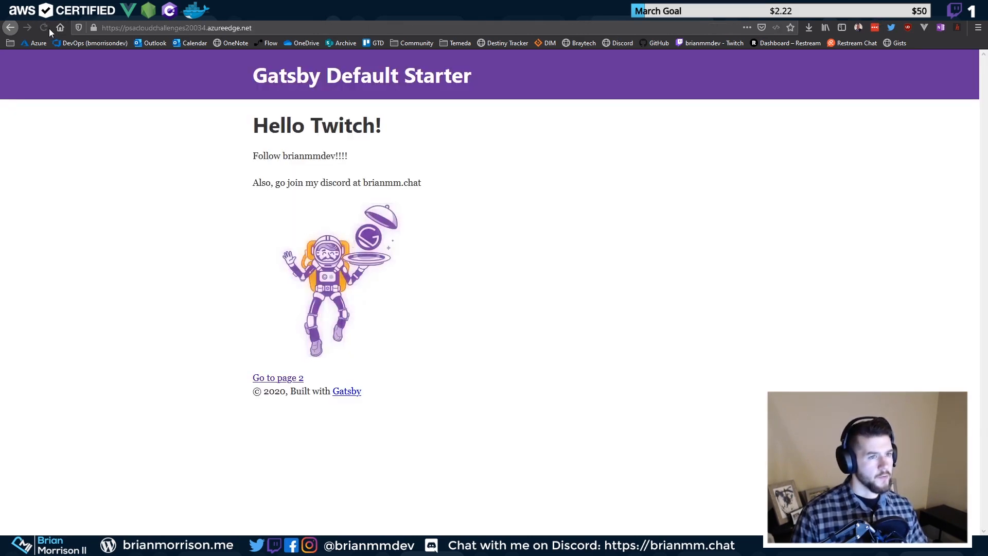
{"action": "left_click", "coordinate": [313, 26]}
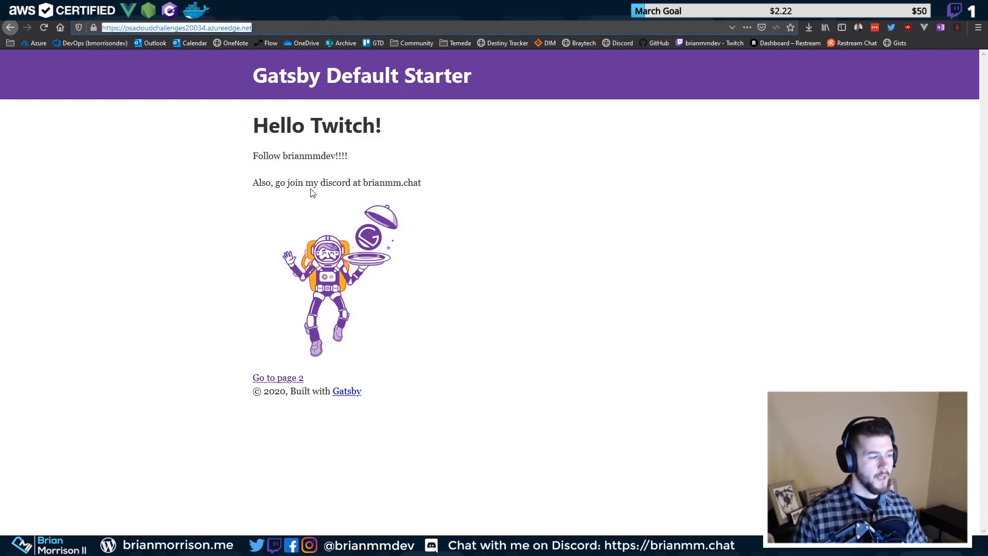
{"action": "left_click", "coordinate": [294, 381]}
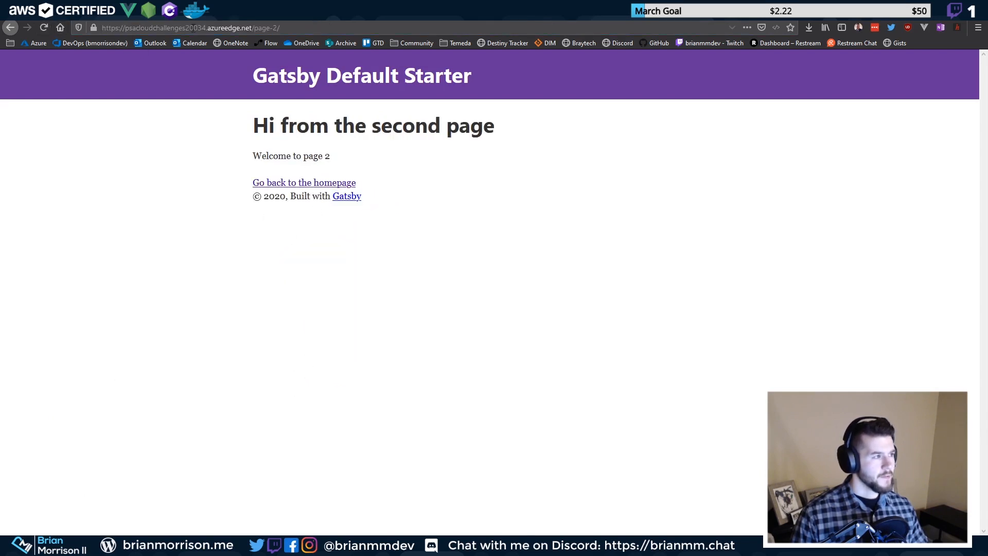
{"action": "left_click_drag", "start_coordinate": [252, 28], "coordinate": [618, 49]}
{"action": "key", "text": "BackSpace"}
{"action": "key", "text": "Return"}
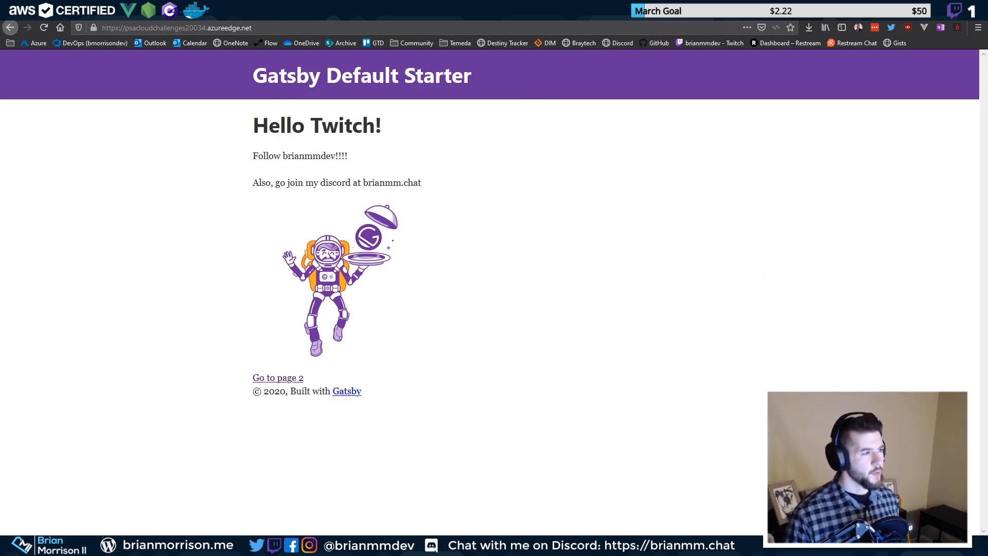
{"action": "key", "text": "ctrl+Tab"}
Save 404.html as the static website error document path and return to the Gatsby site
{"action": "left_click", "coordinate": [283, 456]}
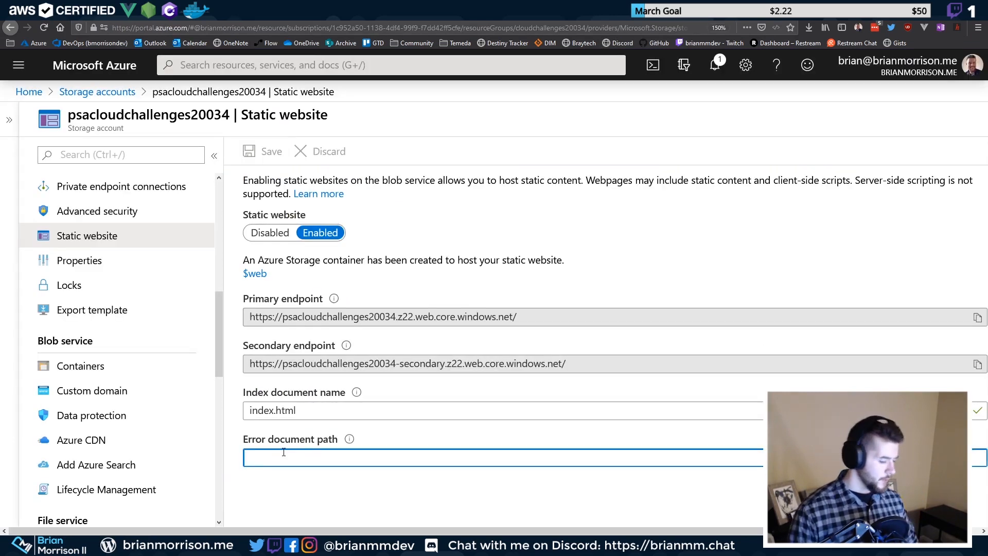
{"action": "type", "text": "404.ht"}
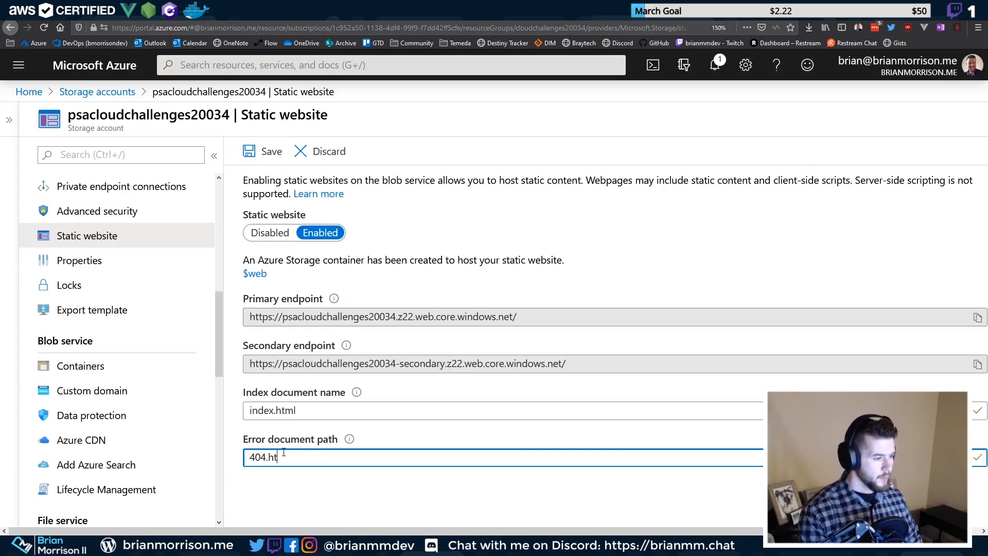
{"action": "type", "text": "ml"}
{"action": "left_click", "coordinate": [262, 150]}
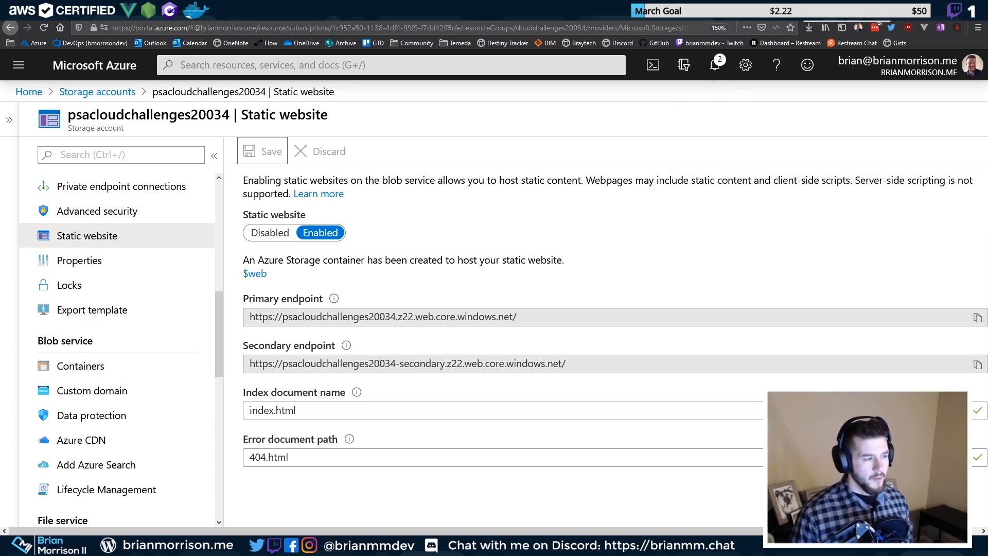
{"action": "left_click", "coordinate": [802, 6]}
{"action": "left_click_drag", "start_coordinate": [250, 29], "coordinate": [61, 29]}
Load the endpoint over plain HTTP, getting an AccountRequiresHttps error
{"action": "left_click", "coordinate": [48, 27]}
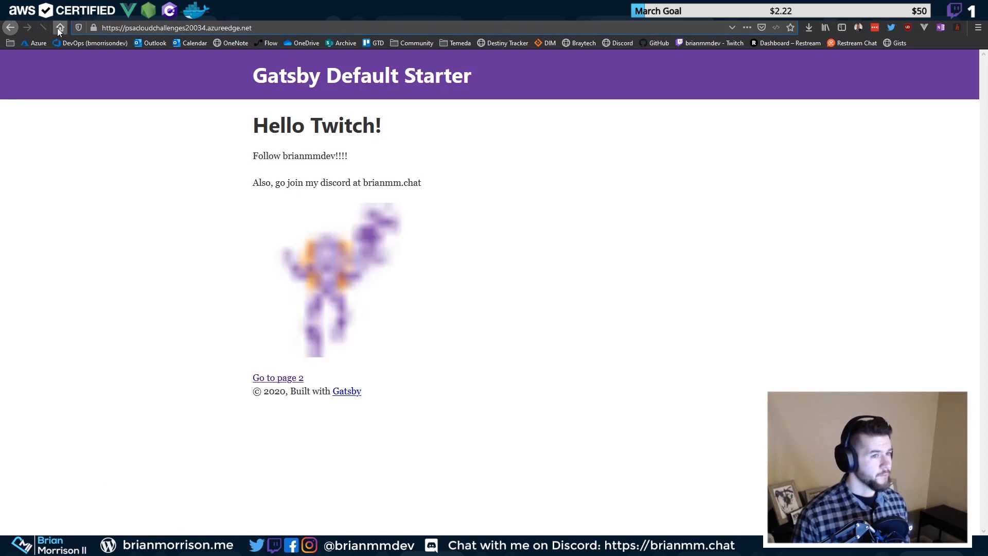
{"action": "left_click_drag", "start_coordinate": [125, 27], "coordinate": [51, 30]}
{"action": "key", "text": "BackSpace"}
{"action": "key", "text": "Return"}
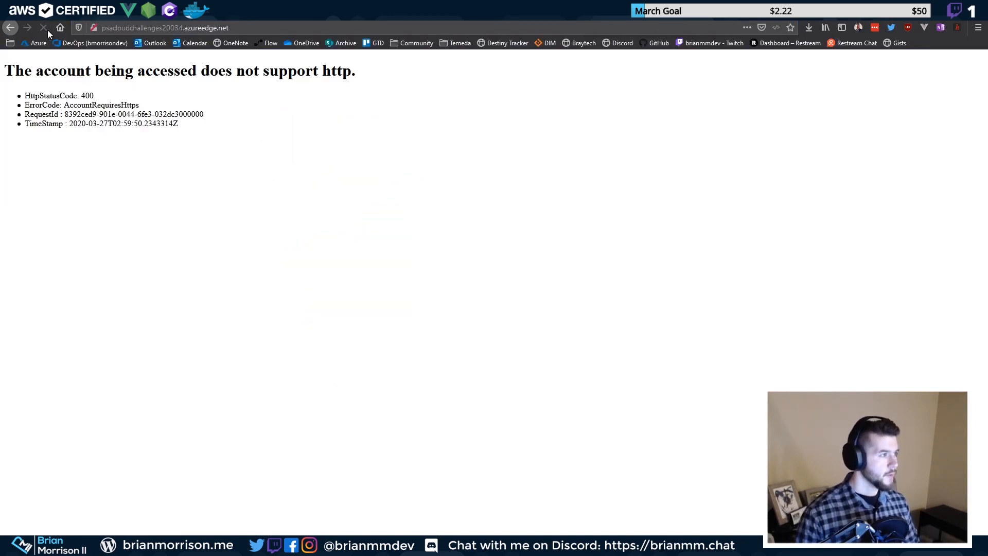
{"action": "left_click", "coordinate": [144, 27]}
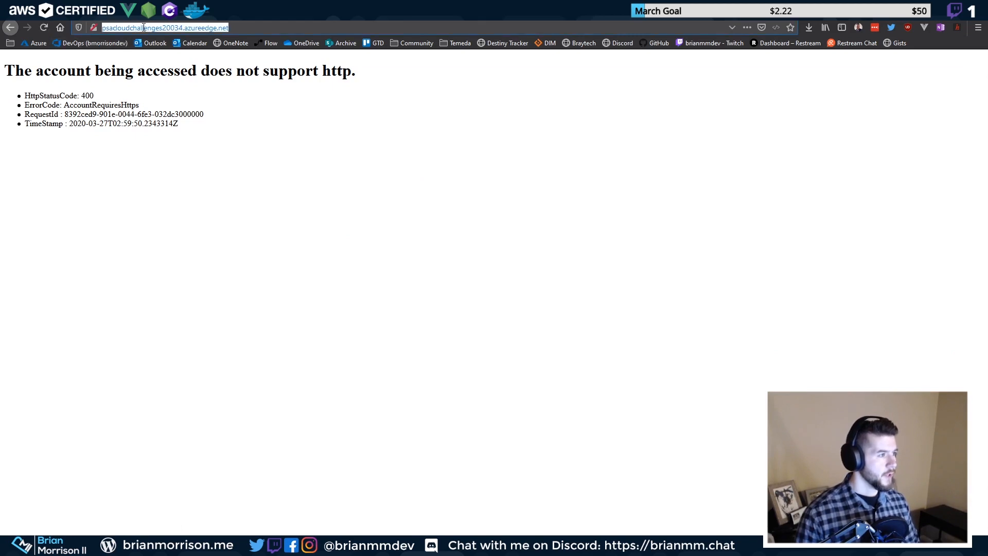
{"action": "key", "text": "Home"}
{"action": "type", "text": "https://"}
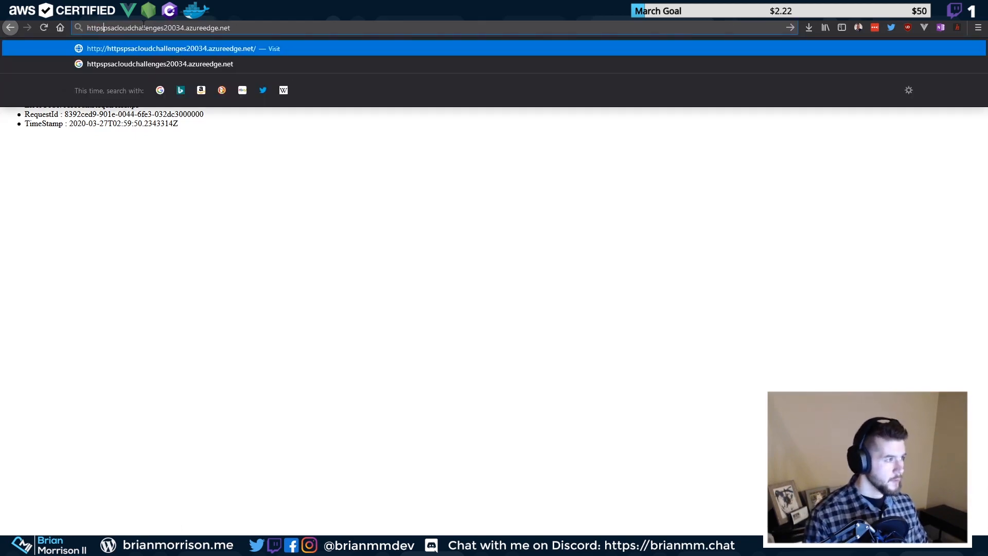
{"action": "key", "text": "Return"}
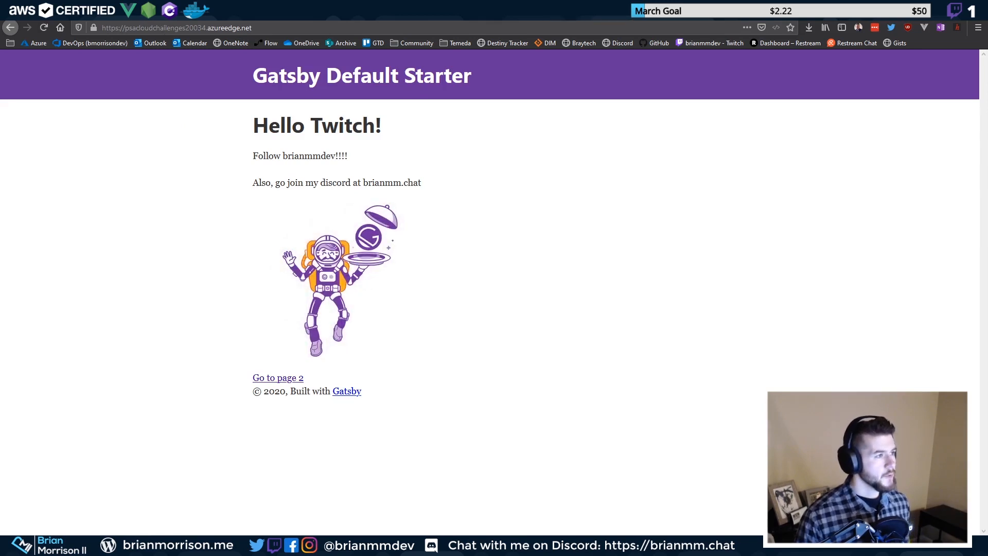
{"action": "key", "text": "ctrl+Tab"}
{"action": "key", "text": "ctrl+Tab"}
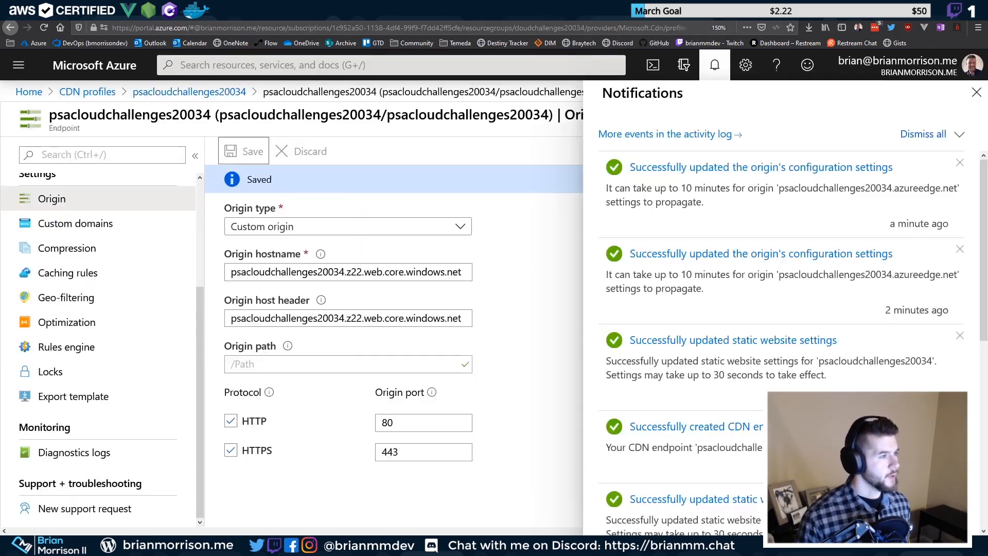
Close Notifications, view the endpoint Overview, then reopen its Origin settings
{"action": "left_click", "coordinate": [976, 92]}
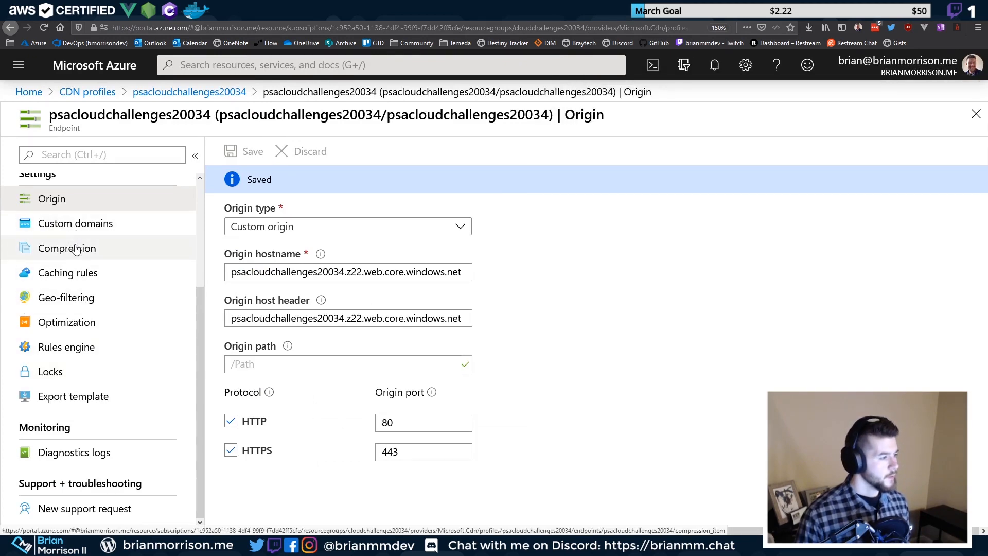
{"action": "scroll", "coordinate": [83, 381], "scroll_direction": "up", "scroll_amount": 3}
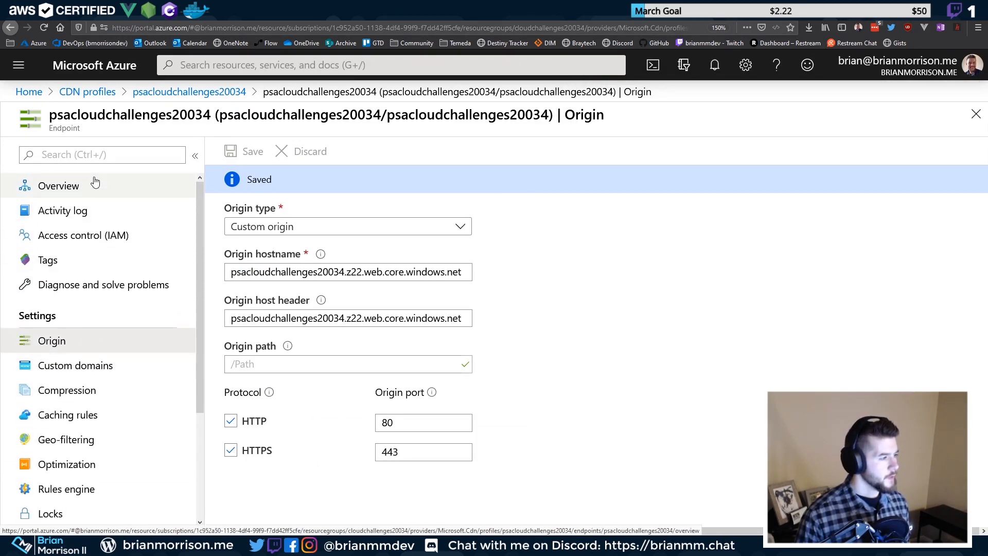
{"action": "left_click", "coordinate": [95, 181]}
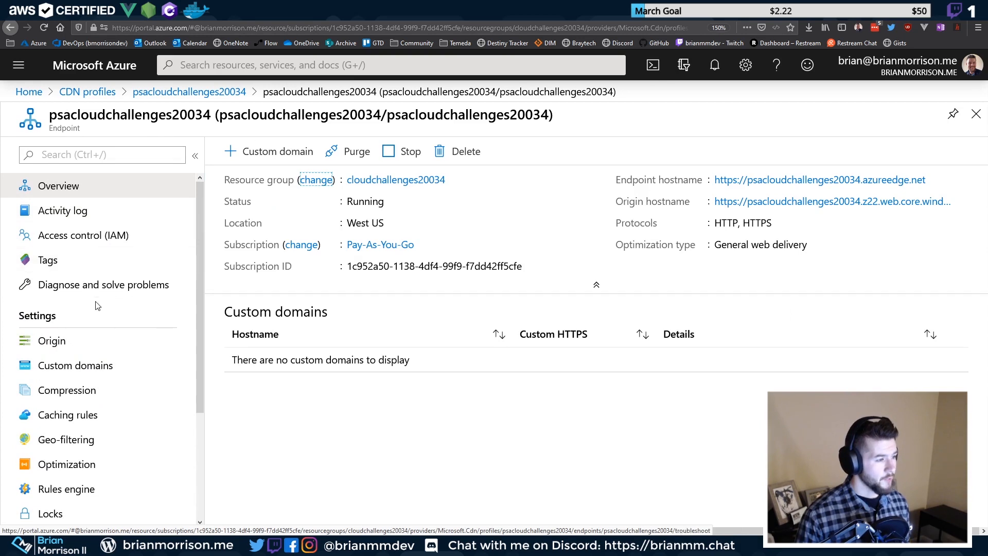
{"action": "left_click", "coordinate": [103, 342]}
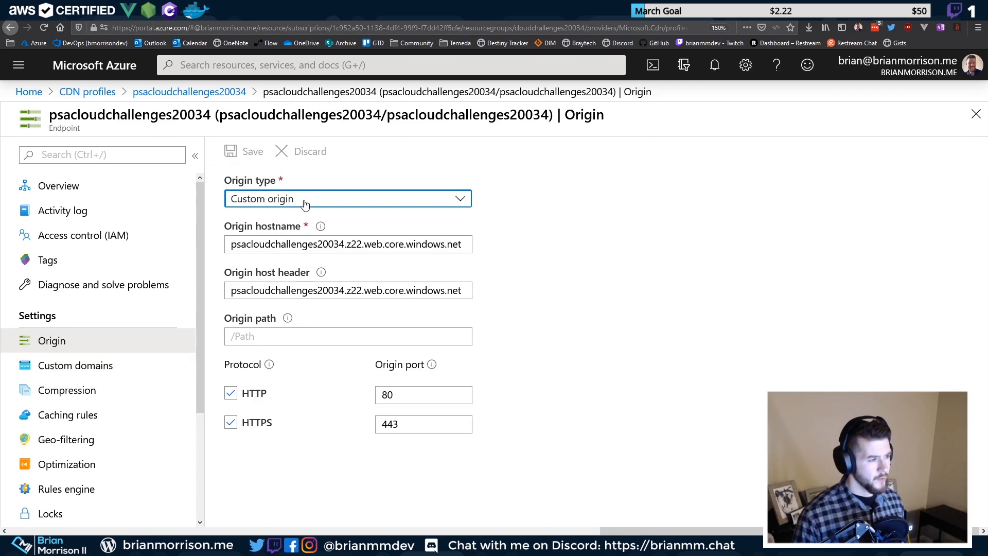
Review the endpoint's Custom domains, Compression and Caching rules settings without changes
{"action": "left_click", "coordinate": [107, 376]}
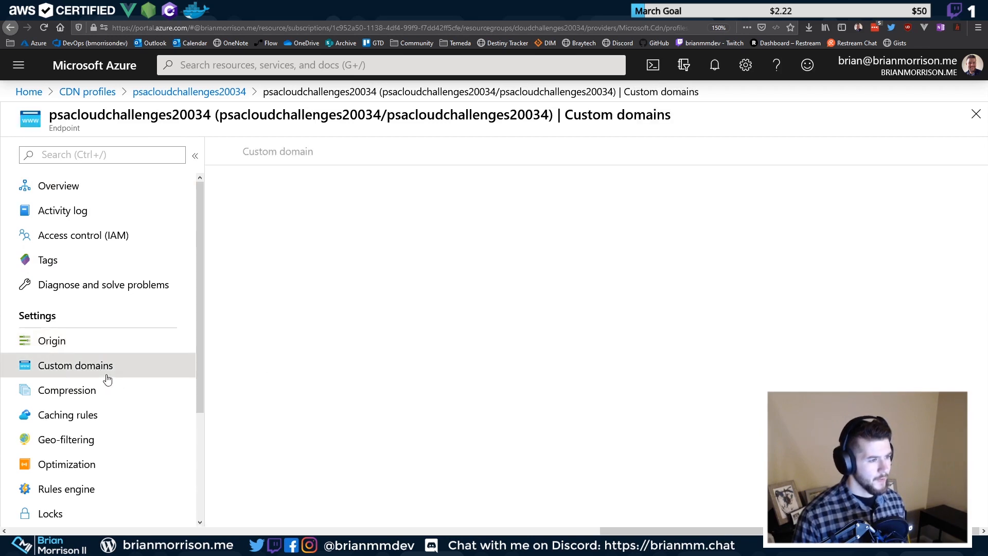
{"action": "left_click", "coordinate": [120, 391]}
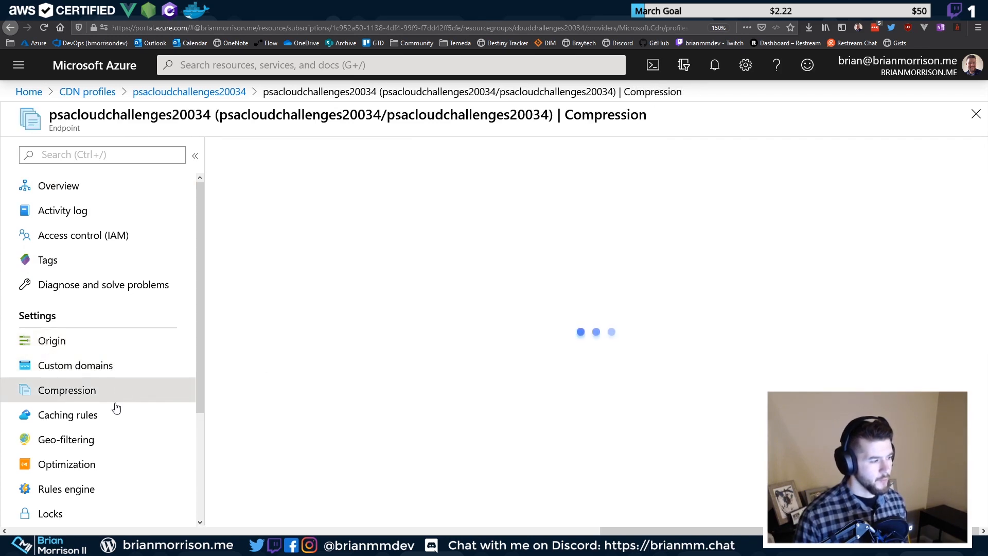
{"action": "scroll", "coordinate": [324, 271], "scroll_direction": "down", "scroll_amount": 5}
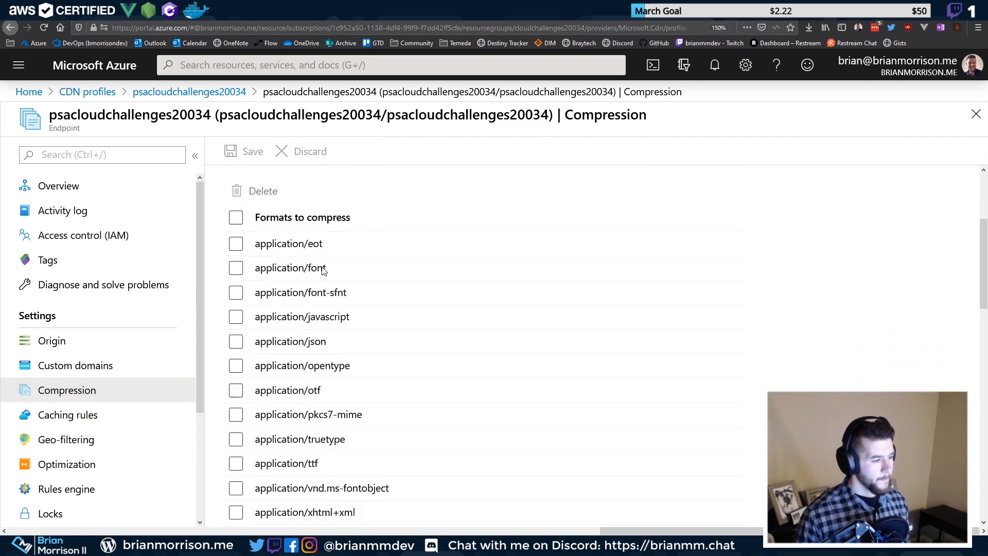
{"action": "left_click", "coordinate": [122, 421]}
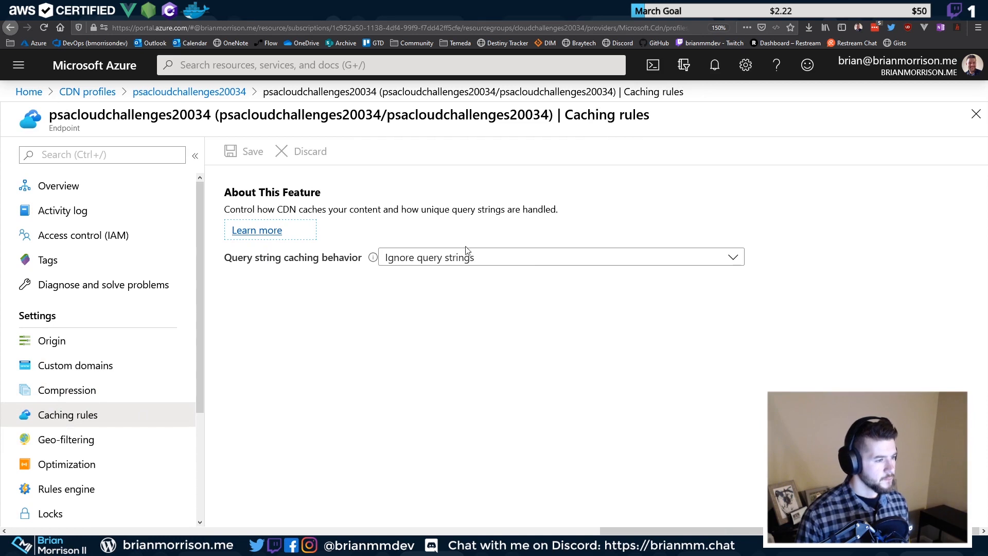
{"action": "left_click", "coordinate": [463, 257]}
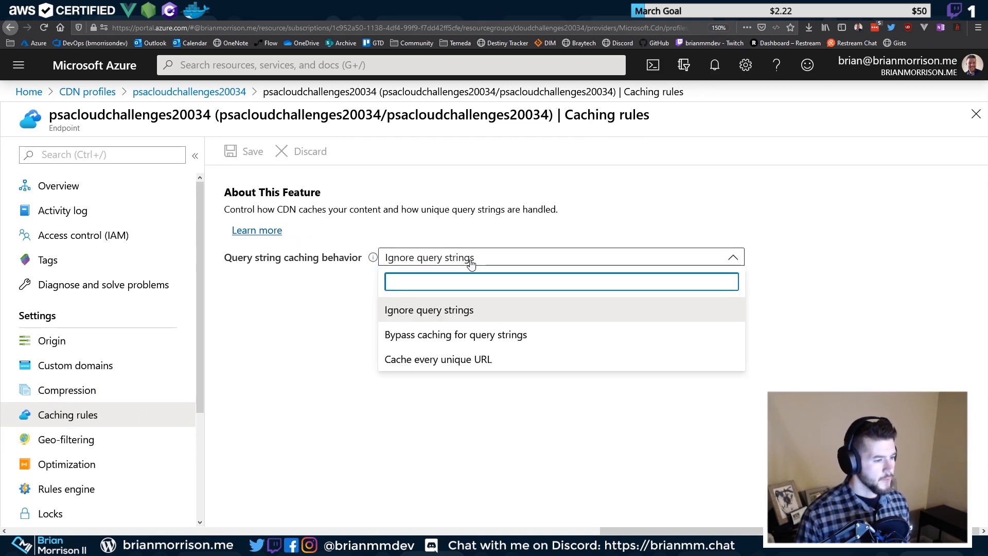
{"action": "key", "text": "Escape"}
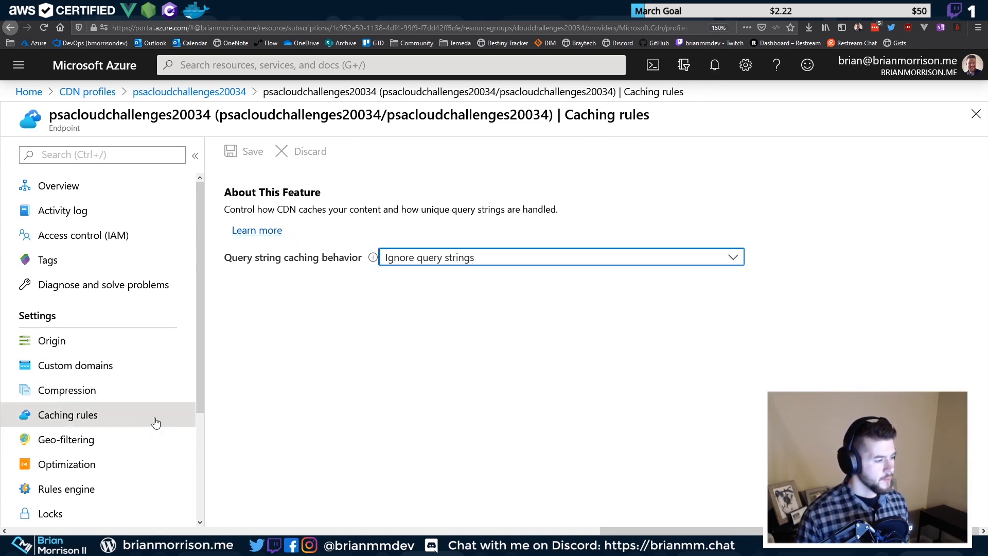
{"action": "scroll", "coordinate": [133, 380], "scroll_direction": "down", "scroll_amount": 3}
Keep General web delivery as optimization type and open the Rules engine page
{"action": "left_click", "coordinate": [129, 325]}
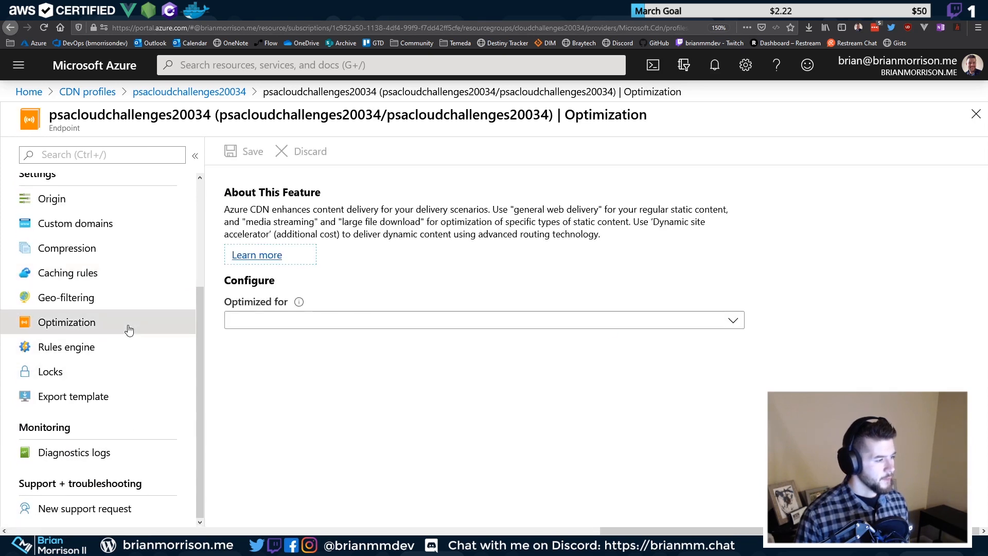
{"action": "left_click", "coordinate": [355, 324]}
{"action": "left_click", "coordinate": [276, 316]}
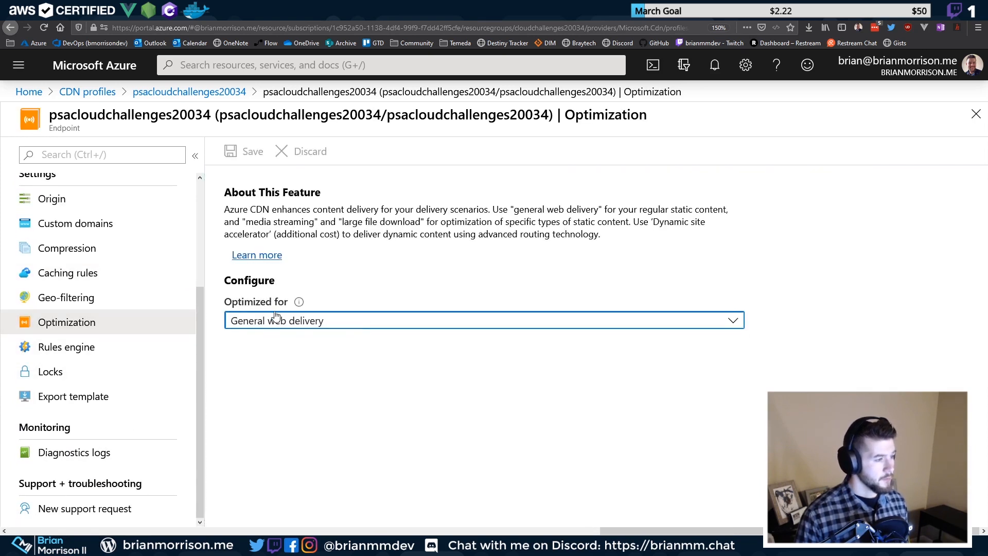
{"action": "left_click", "coordinate": [124, 351]}
{"action": "left_click", "coordinate": [124, 351]}
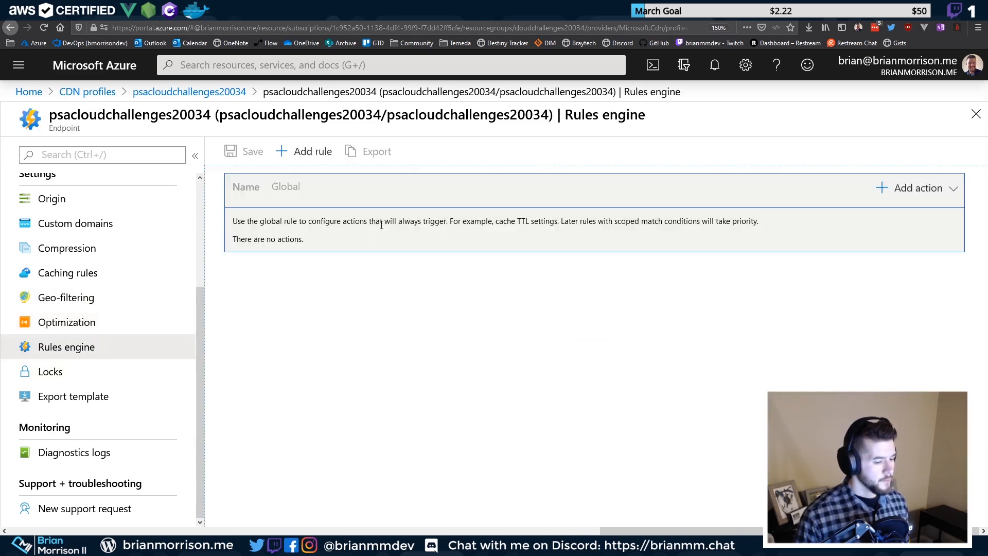
Add a new rule with Http Version and Request protocol conditions
{"action": "left_click", "coordinate": [309, 160]}
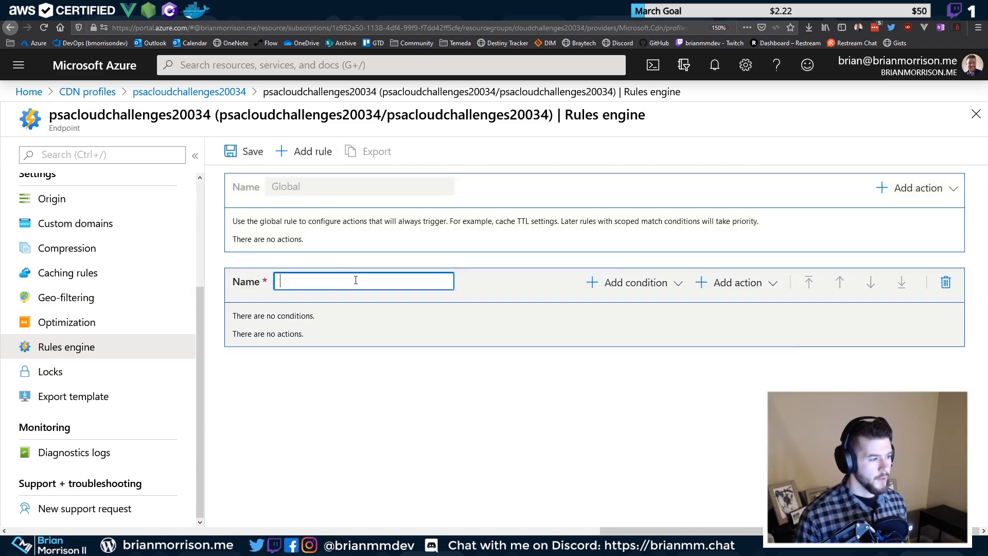
{"action": "left_click", "coordinate": [636, 283]}
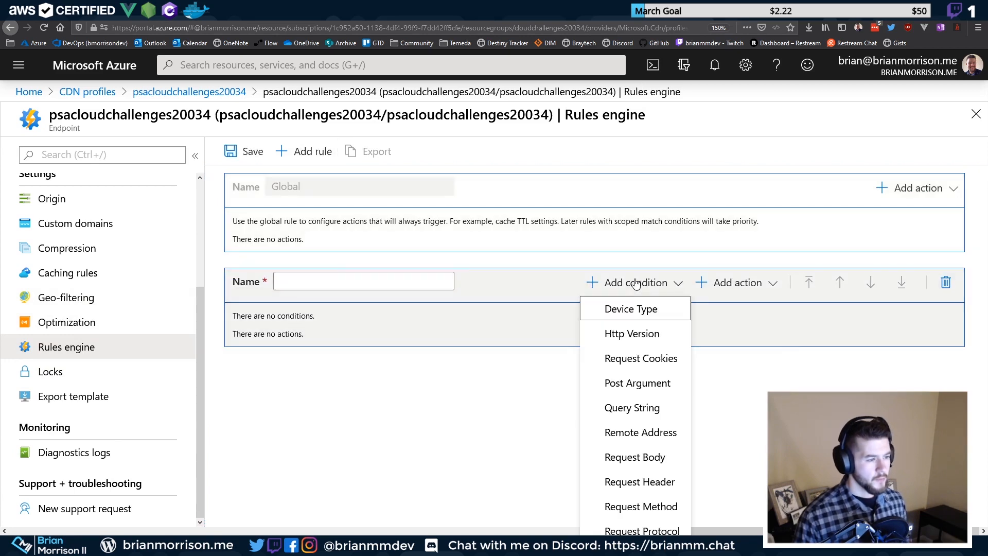
{"action": "left_click", "coordinate": [635, 334]}
{"action": "left_click", "coordinate": [342, 338]}
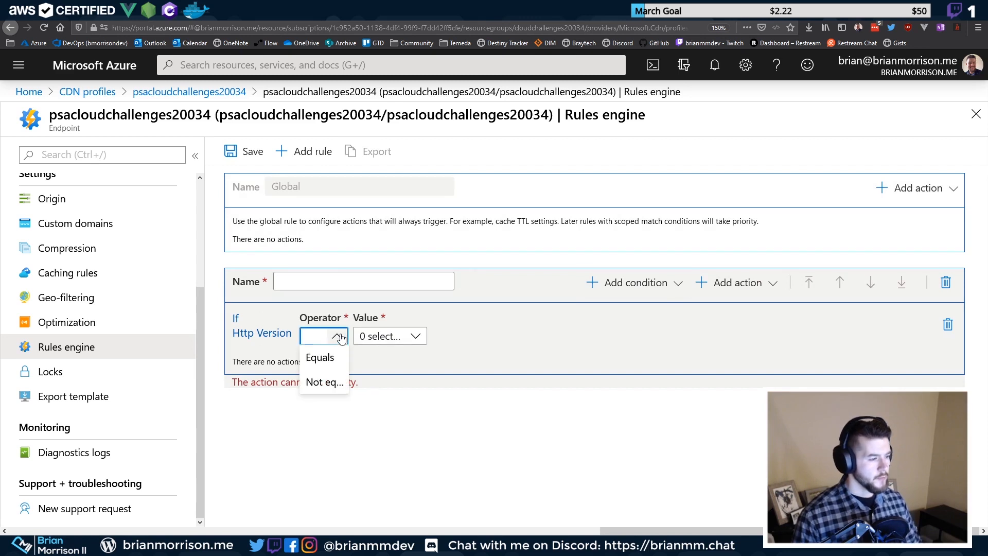
{"action": "left_click", "coordinate": [414, 335]}
{"action": "left_click", "coordinate": [414, 335]}
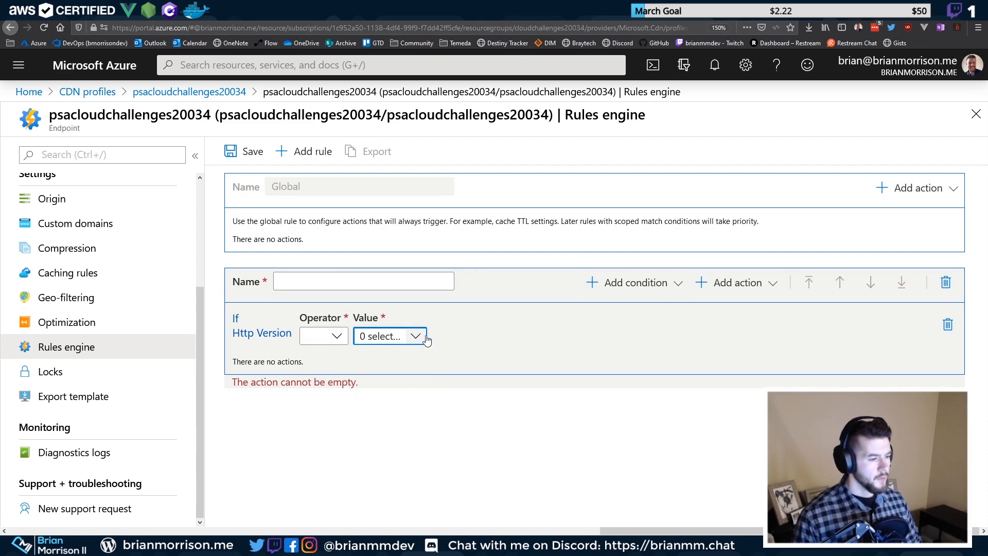
{"action": "left_click", "coordinate": [657, 283]}
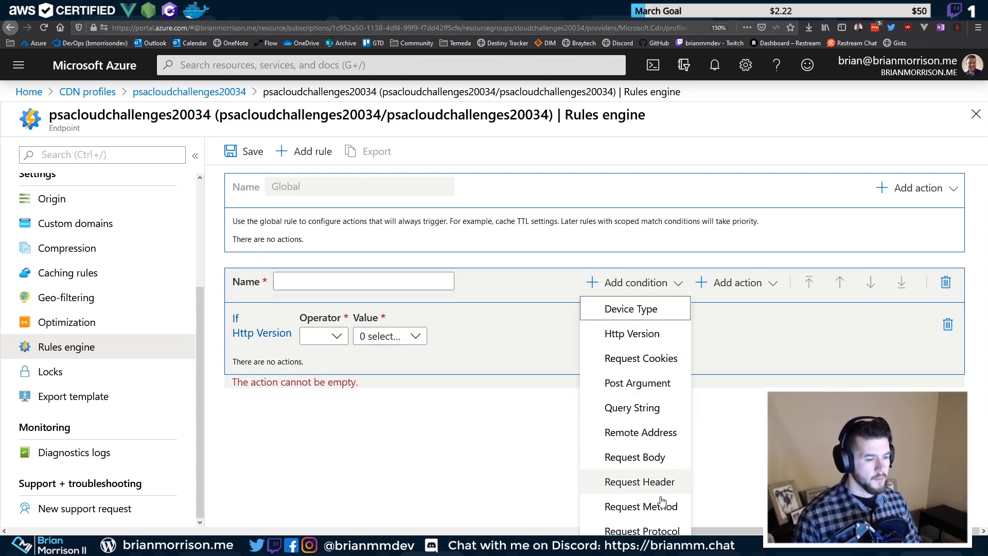
{"action": "left_click", "coordinate": [659, 530]}
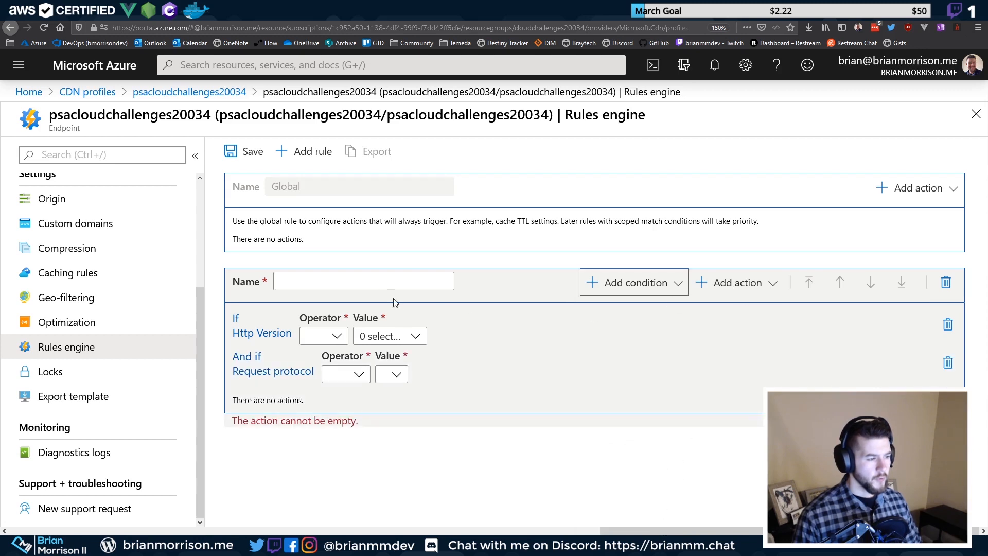
Remove the Http Version condition and set Request protocol to Equals HTTP
{"action": "left_click", "coordinate": [334, 337]}
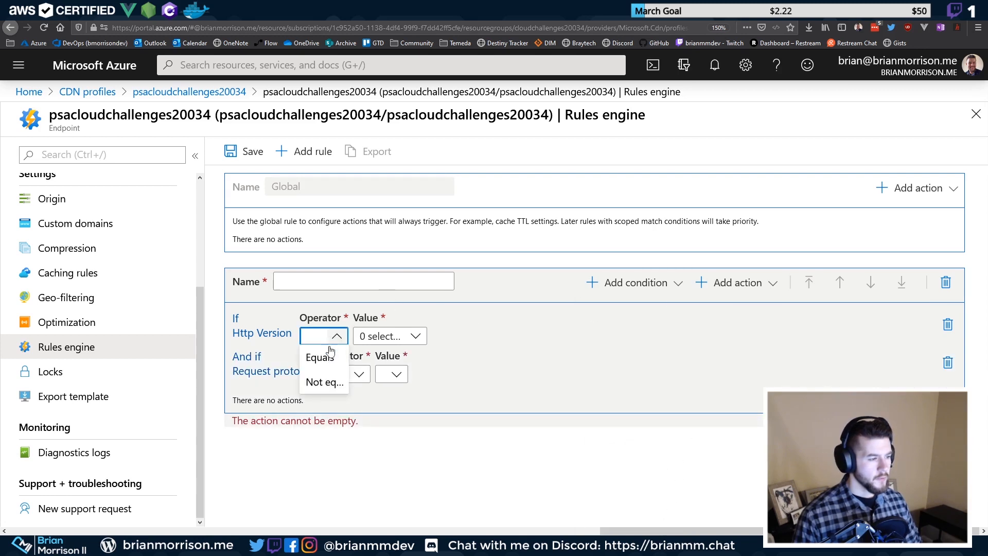
{"action": "left_click", "coordinate": [464, 342]}
{"action": "left_click", "coordinate": [948, 324]}
{"action": "left_click", "coordinate": [359, 336]}
{"action": "left_click", "coordinate": [359, 356]}
{"action": "left_click", "coordinate": [404, 337]}
{"action": "left_click", "coordinate": [402, 360]}
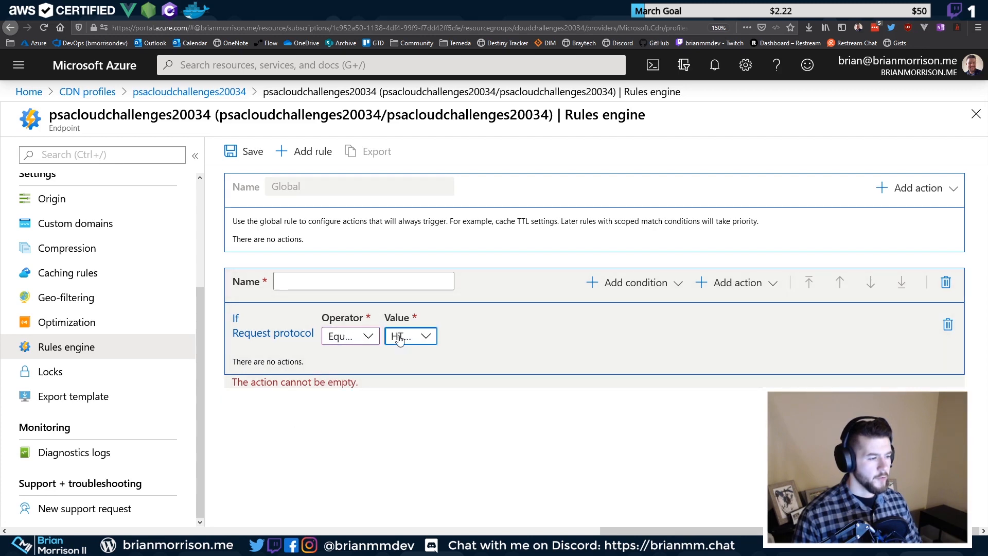
{"action": "left_click", "coordinate": [747, 284]}
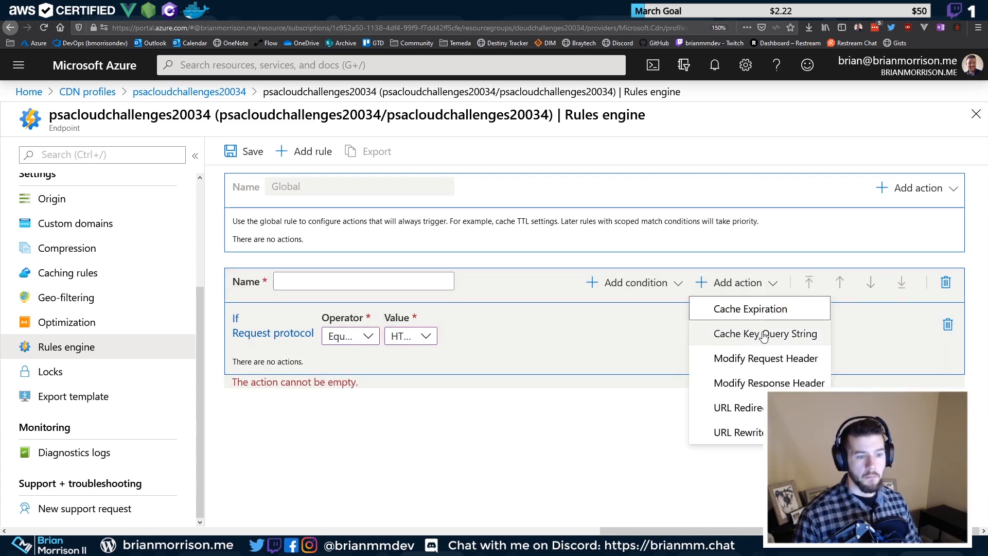
Add a URL redirect action of type Found (302) redirecting to HTTPS
{"action": "left_click", "coordinate": [757, 407]}
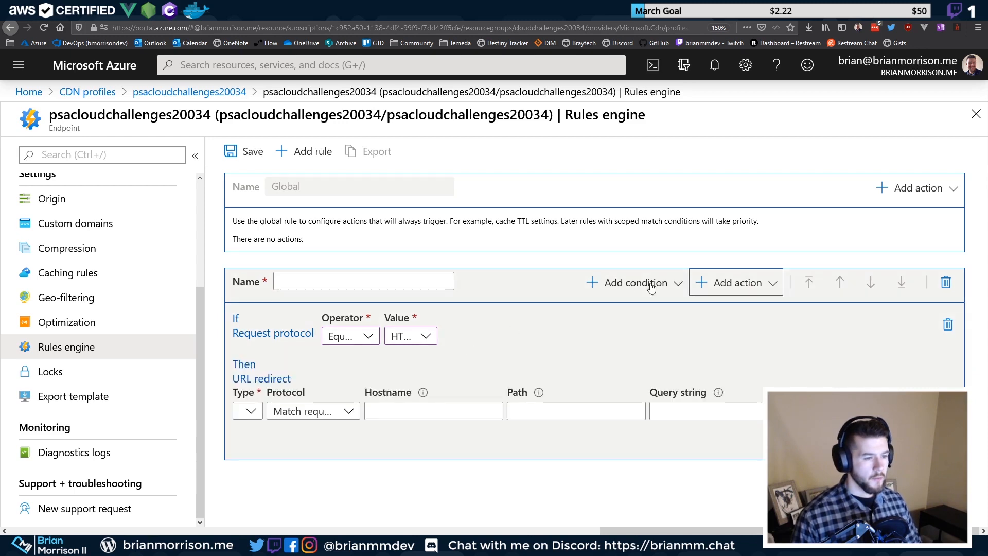
{"action": "left_click", "coordinate": [249, 410]}
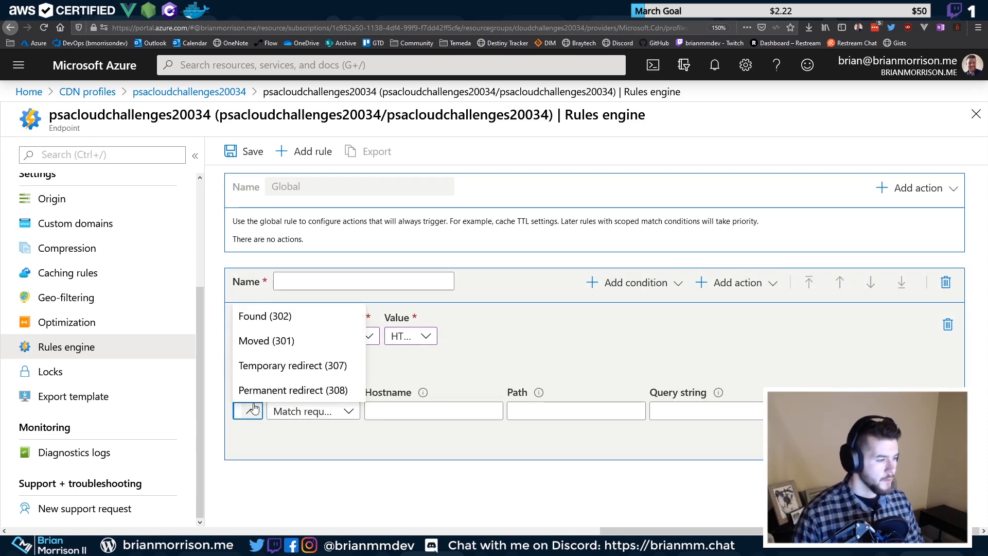
{"action": "left_click", "coordinate": [300, 324]}
{"action": "left_click", "coordinate": [387, 413]}
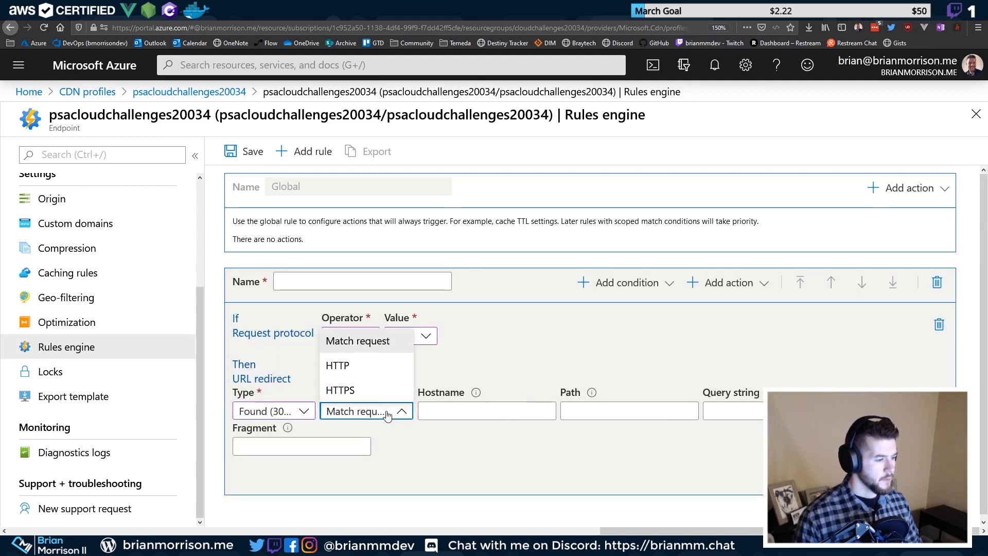
{"action": "left_click", "coordinate": [370, 391]}
Leave the redirect hostname and path fields empty to keep incoming values
{"action": "left_click", "coordinate": [467, 413]}
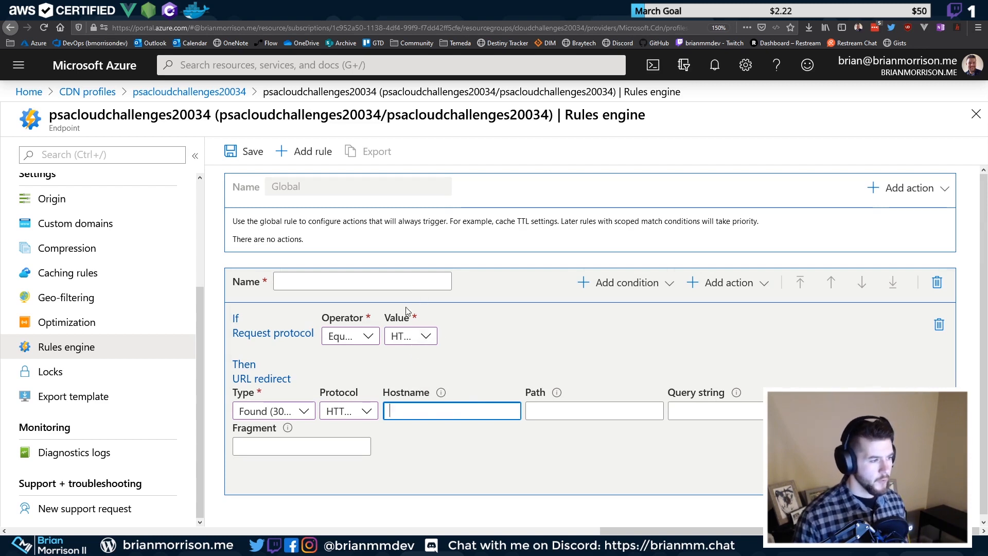
{"action": "left_click", "coordinate": [477, 401]}
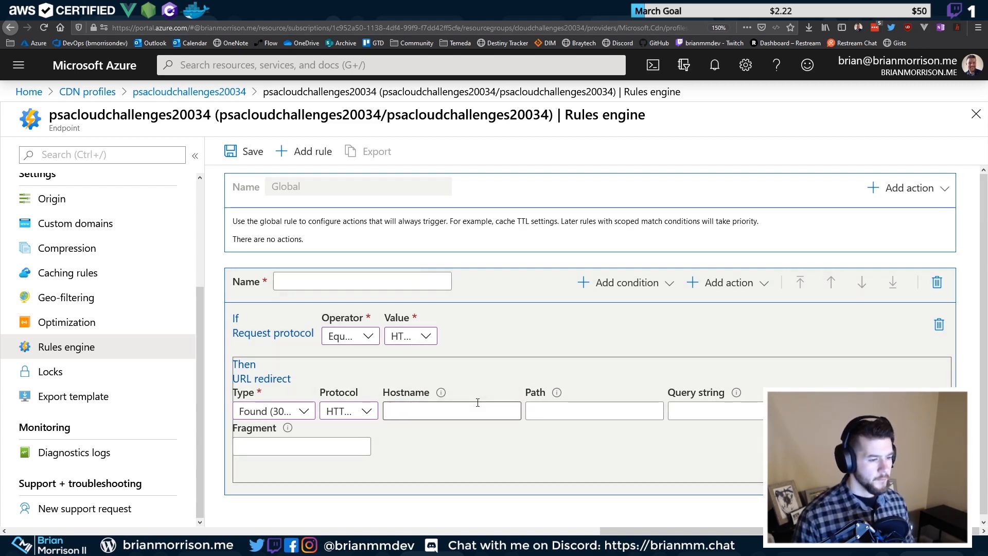
{"action": "mouse_move", "coordinate": [559, 395]}
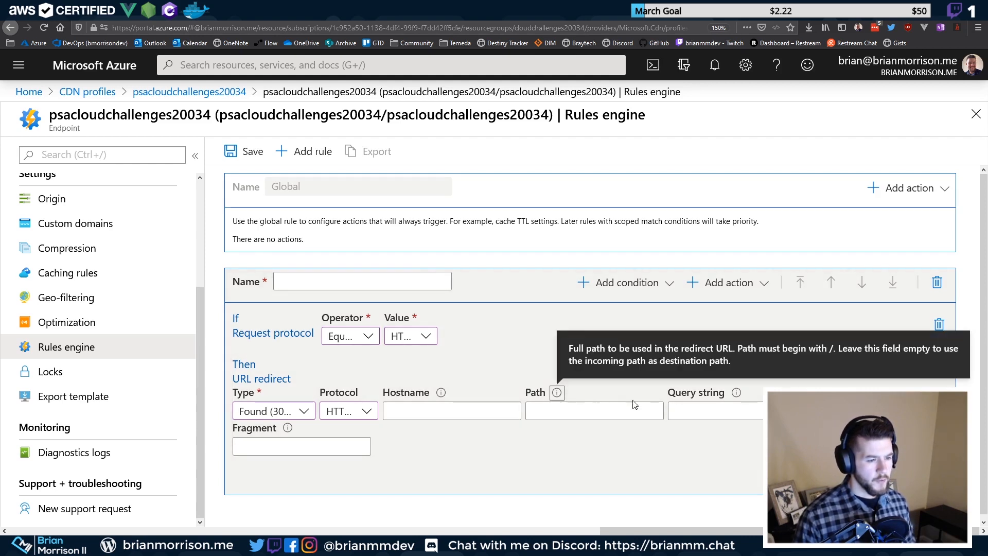
{"action": "mouse_move", "coordinate": [445, 399]}
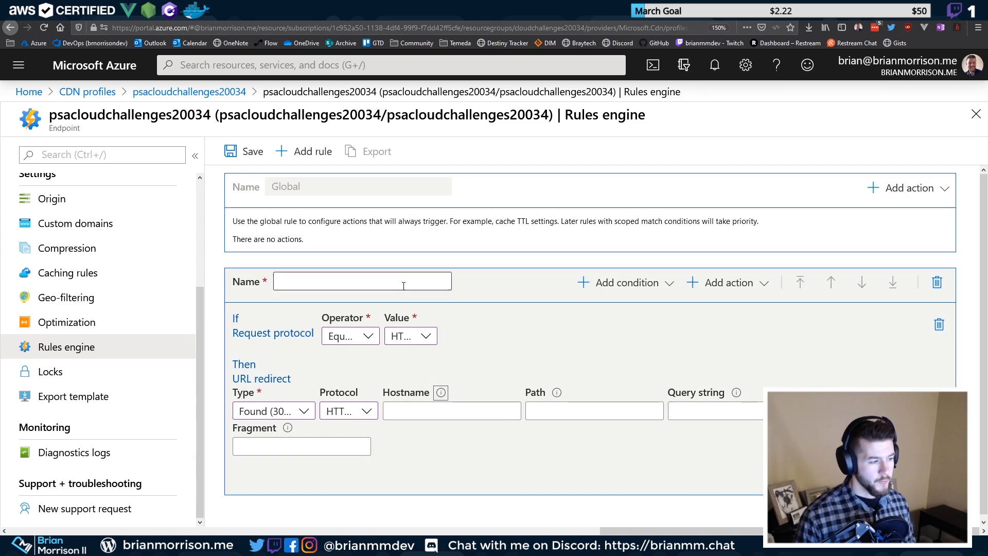
Name the rule RedirectToHttps, correcting the invalid entries, and save the rules engine changes
{"action": "left_click", "coordinate": [370, 284]}
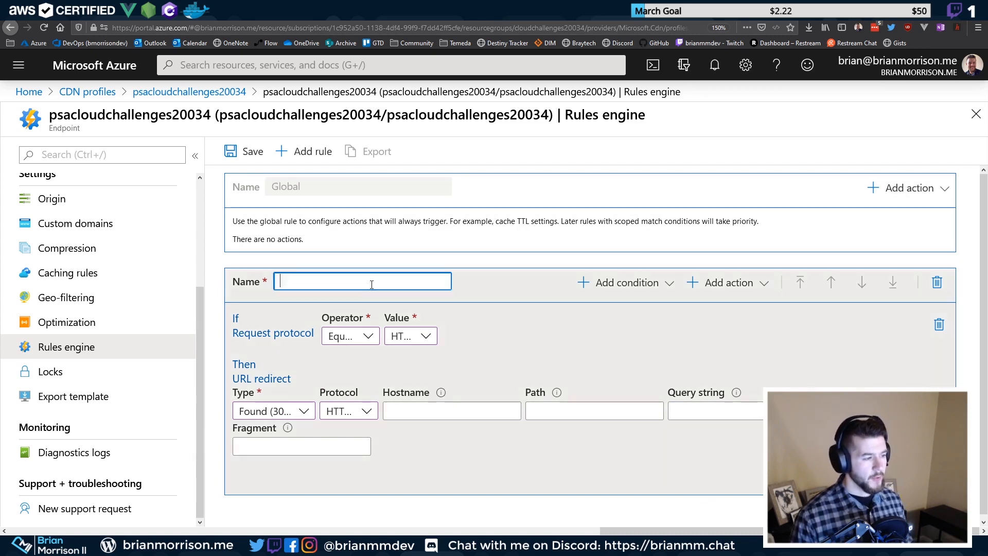
{"action": "type", "text": "Redirect to HTTPS"}
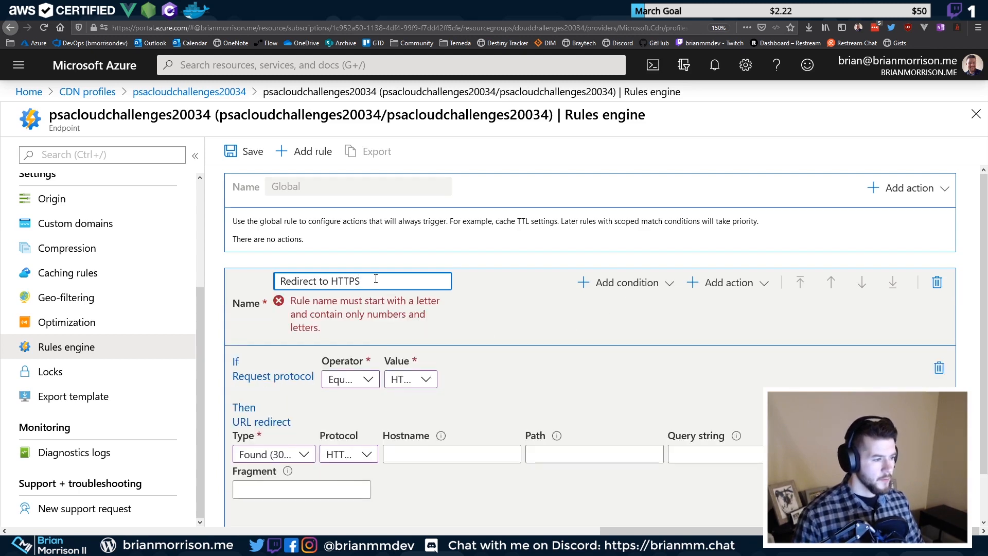
{"action": "left_click_drag", "start_coordinate": [375, 280], "coordinate": [264, 283]}
{"action": "type", "text": "redirect"}
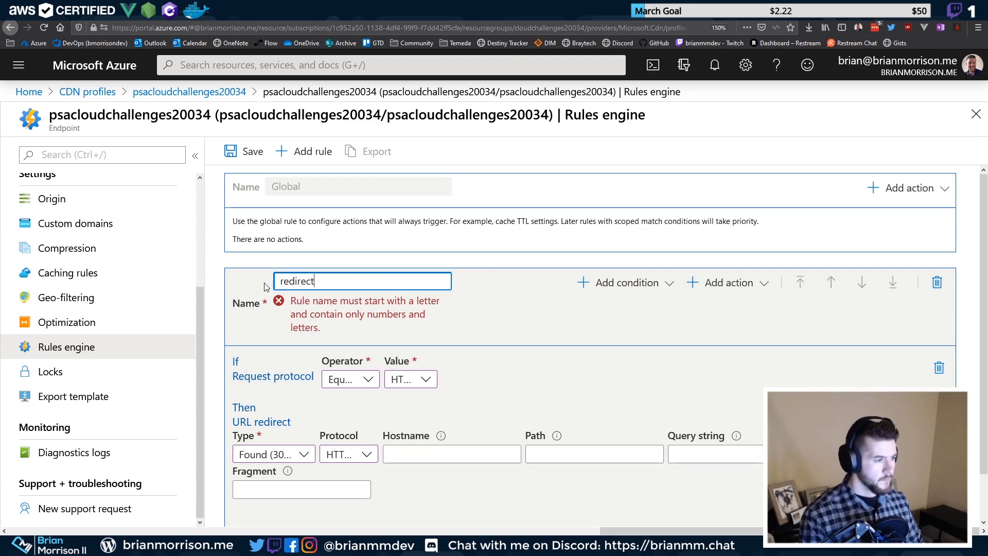
{"action": "type", "text": "ToHttps"}
{"action": "left_click", "coordinate": [264, 287]}
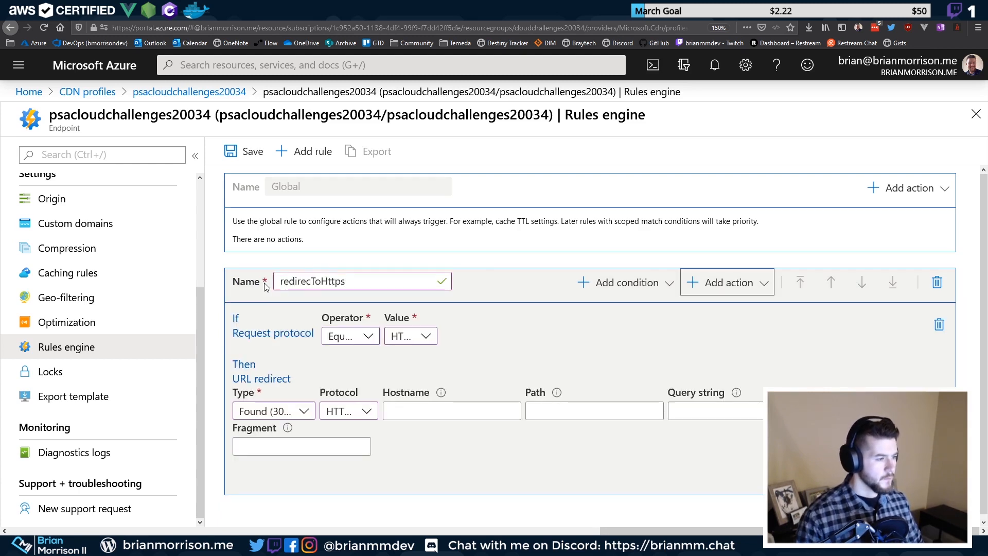
{"action": "left_click", "coordinate": [310, 282]}
{"action": "type", "text": "t"}
{"action": "key", "text": "Home"}
{"action": "key", "text": "Delete"}
{"action": "type", "text": "R"}
{"action": "key", "text": "Tab"}
{"action": "key", "text": "Tab"}
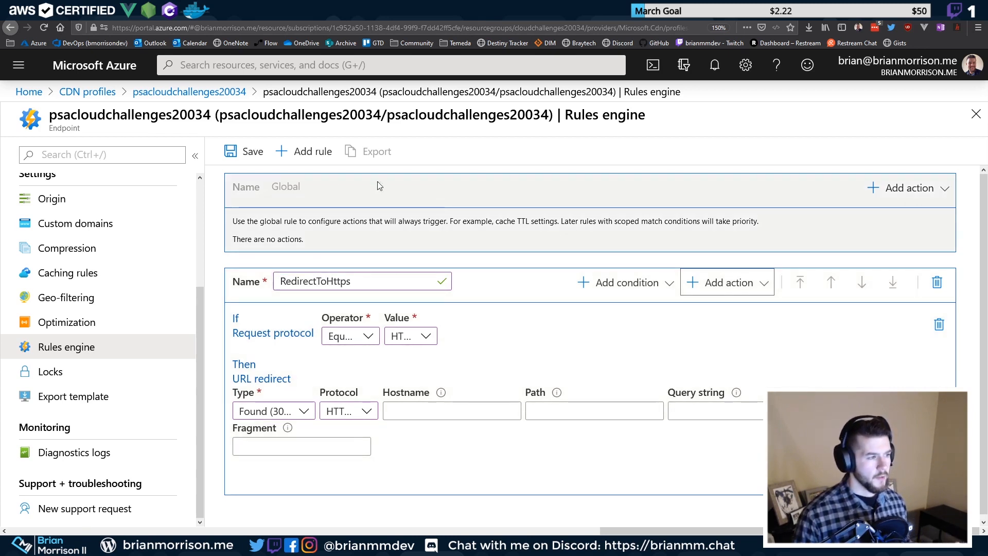
{"action": "left_click", "coordinate": [248, 156]}
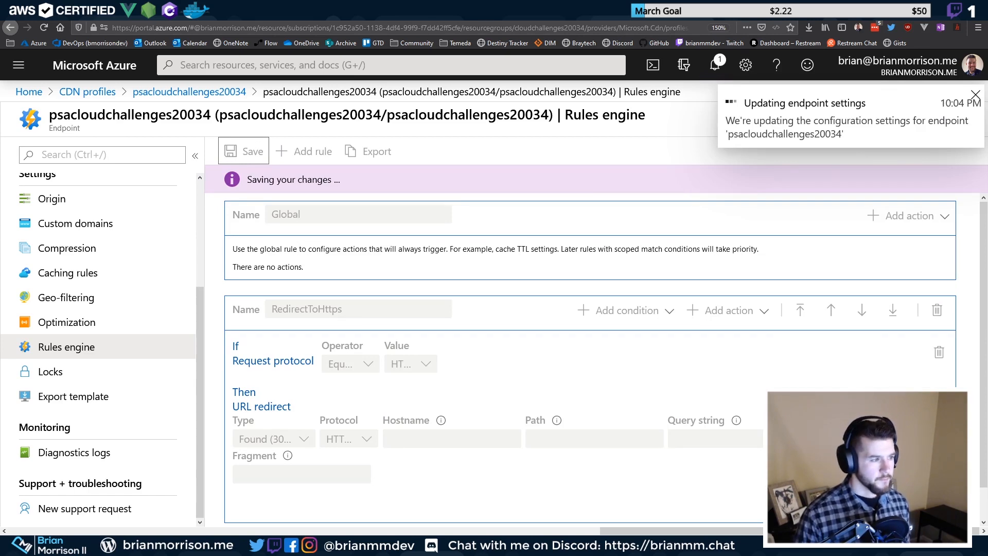
Return to the Gatsby site tab after cycling through the open browser tabs
{"action": "left_click", "coordinate": [793, 11]}
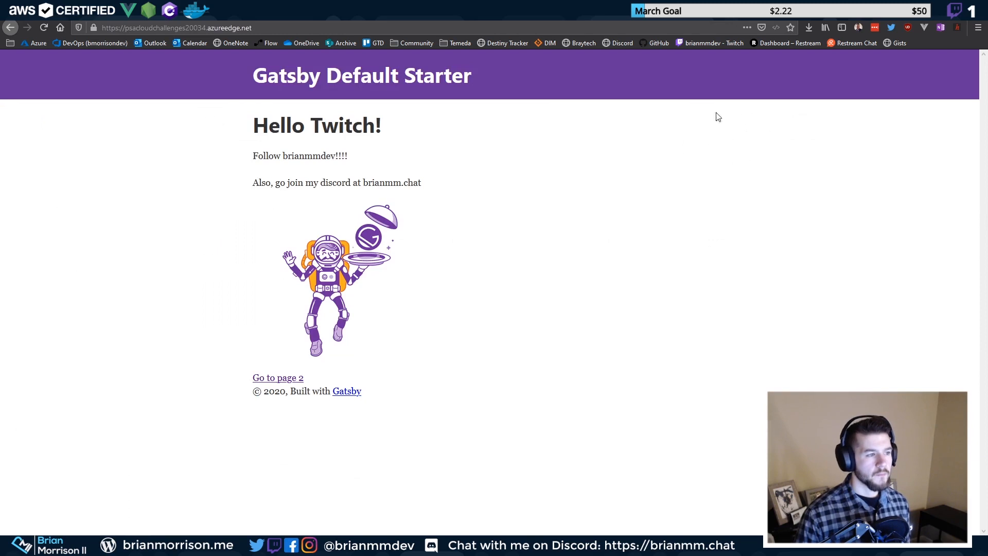
{"action": "left_click", "coordinate": [109, 28]}
{"action": "left_click", "coordinate": [149, 28]}
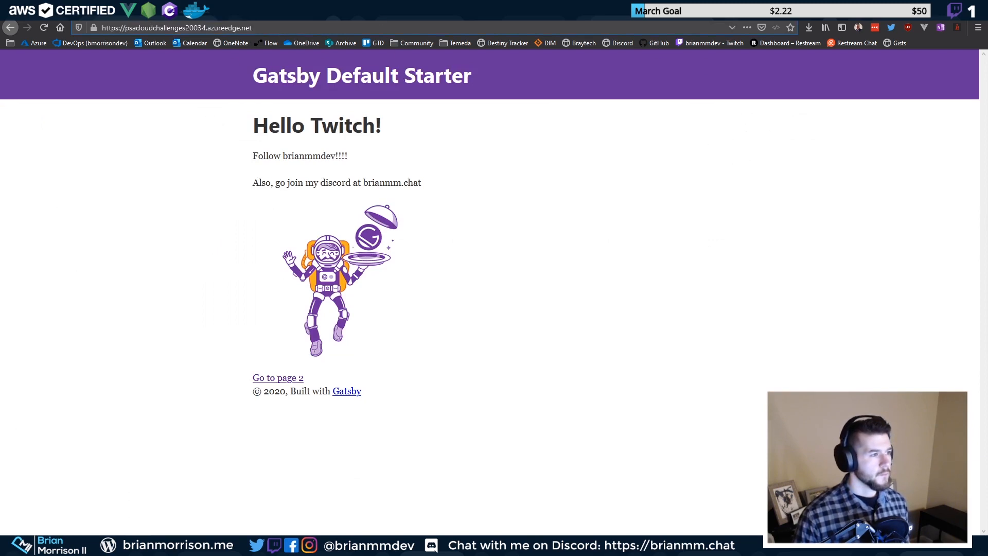
{"action": "key", "text": "ctrl+t"}
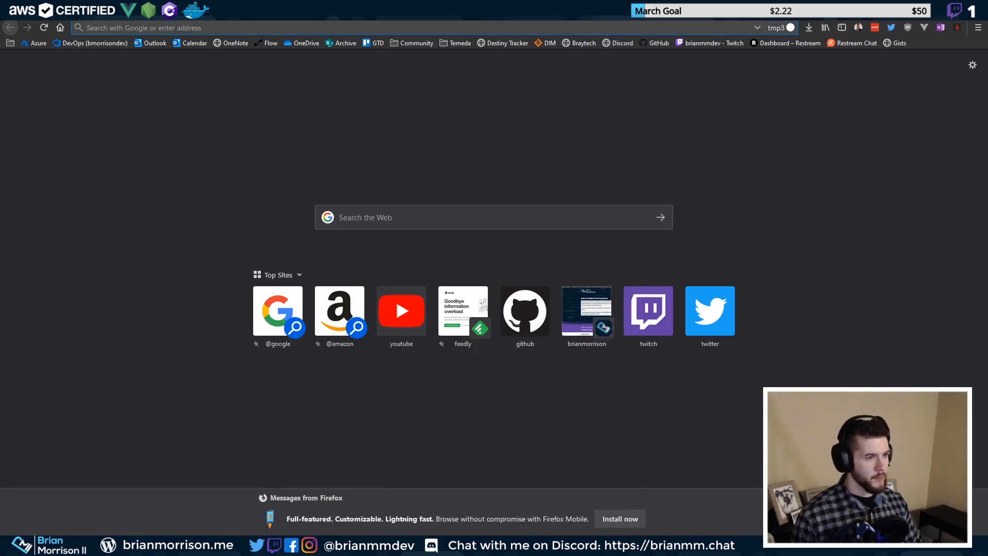
{"action": "key", "text": "ctrl+shift+Tab"}
{"action": "key", "text": "ctrl+shift+Tab"}
{"action": "key", "text": "ctrl+shift+Tab"}
{"action": "key", "text": "ctrl+shift+Tab"}
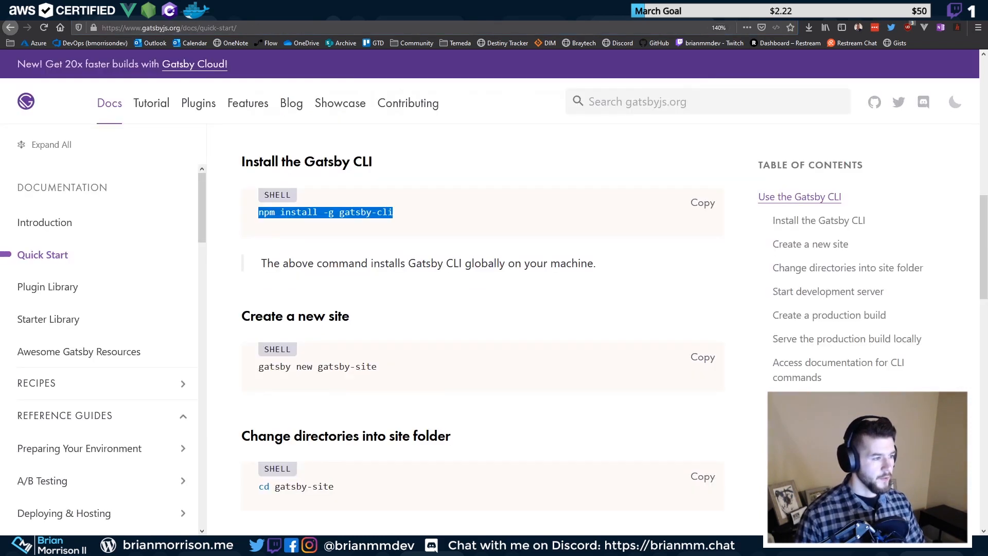
{"action": "key", "text": "ctrl+shift+Tab"}
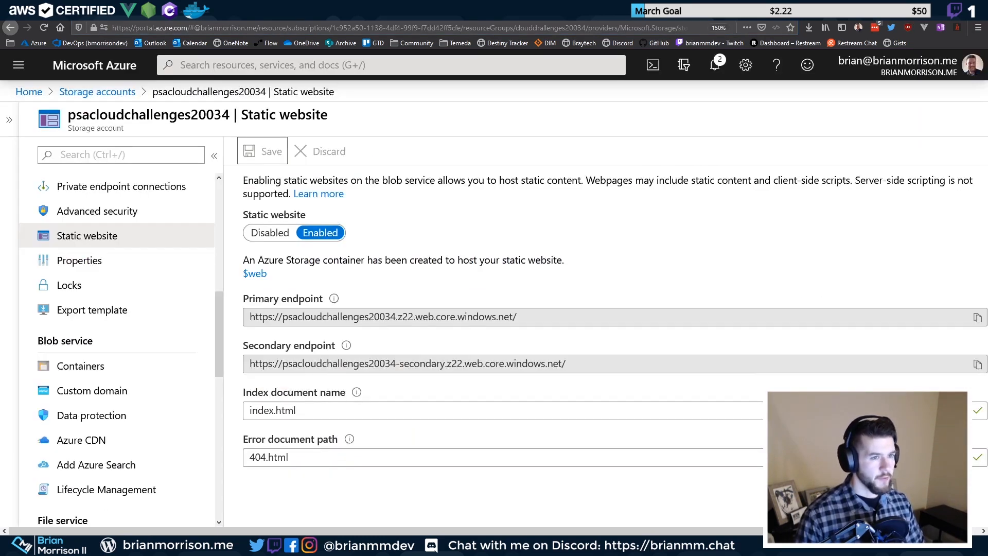
{"action": "key", "text": "ctrl+shift+Tab"}
{"action": "key", "text": "ctrl+Tab"}
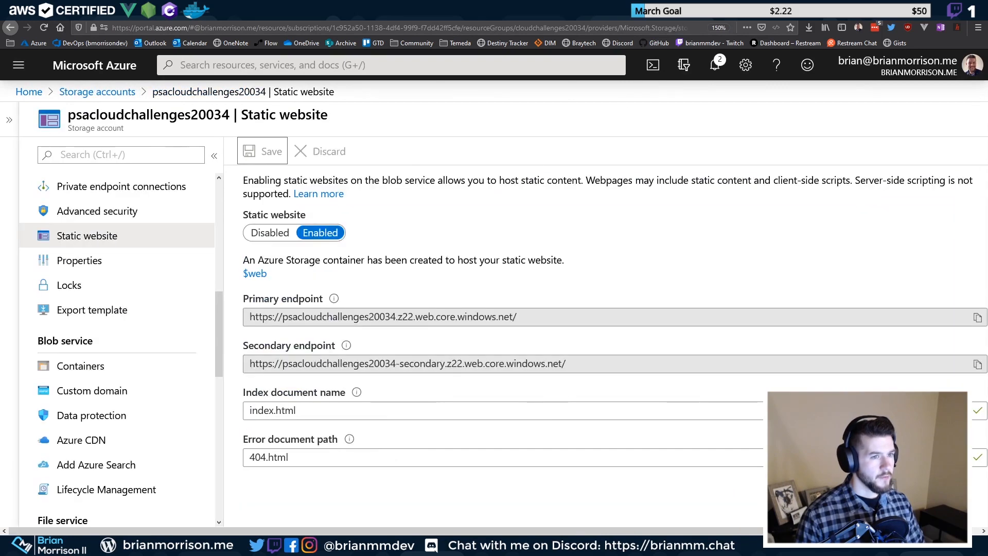
{"action": "key", "text": "ctrl+Tab"}
{"action": "key", "text": "ctrl+Tab"}
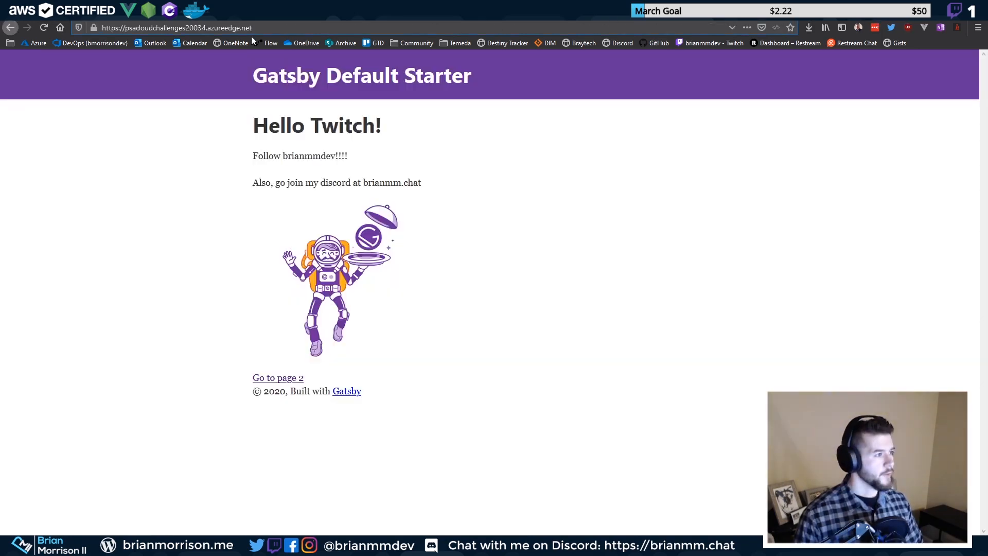
Load the azureedge.net host over plain http in a new tab, showing the http-not-supported error
{"action": "left_click_drag", "start_coordinate": [125, 28], "coordinate": [328, 29]}
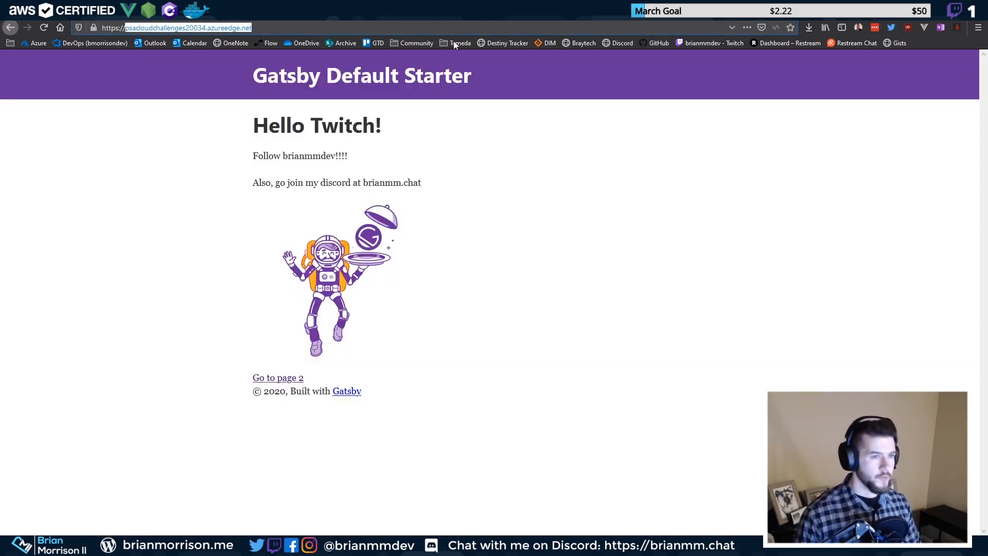
{"action": "key", "text": "ctrl+c"}
{"action": "key", "text": "ctrl+t"}
{"action": "key", "text": "ctrl+v"}
{"action": "key", "text": "Return"}
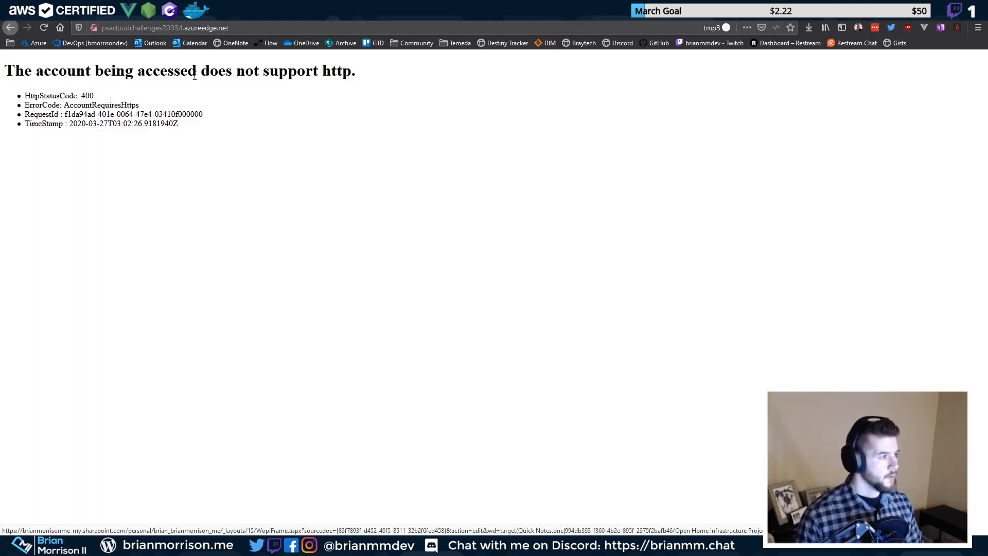
{"action": "left_click_drag", "start_coordinate": [36, 71], "coordinate": [316, 64]}
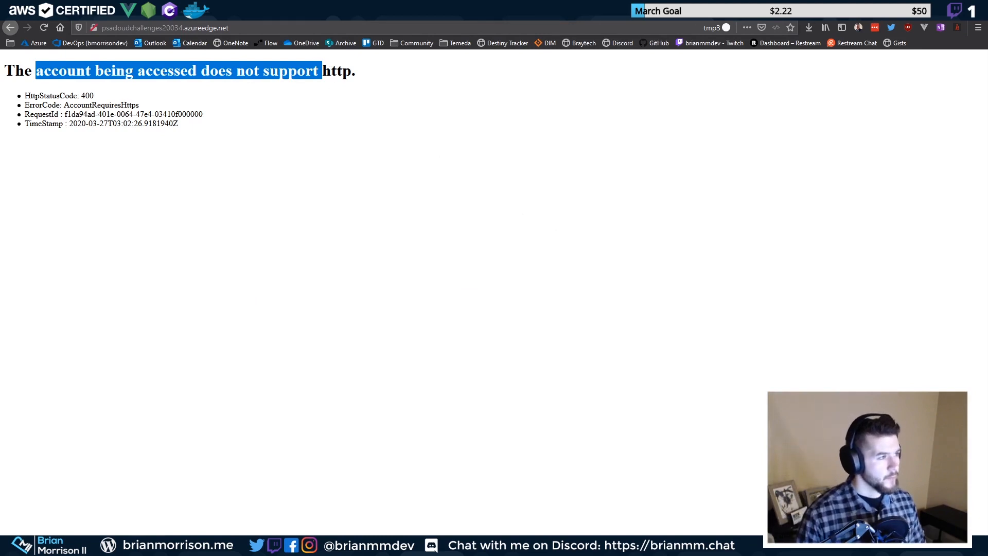
{"action": "left_click", "coordinate": [402, 10]}
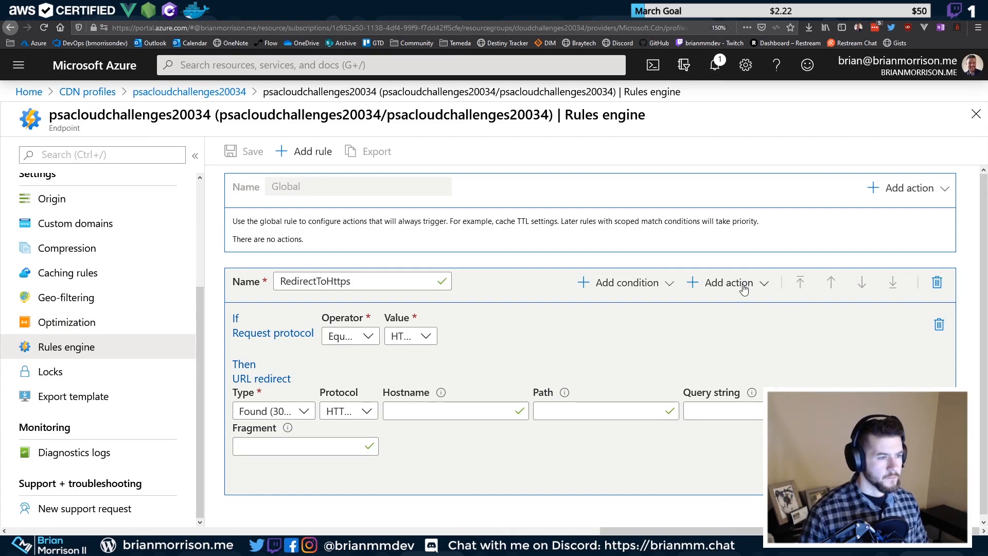
Refresh the Rules engine page and confirm the endpoint update notification, then return to the error tab
{"action": "left_click", "coordinate": [66, 323]}
{"action": "left_click", "coordinate": [74, 346]}
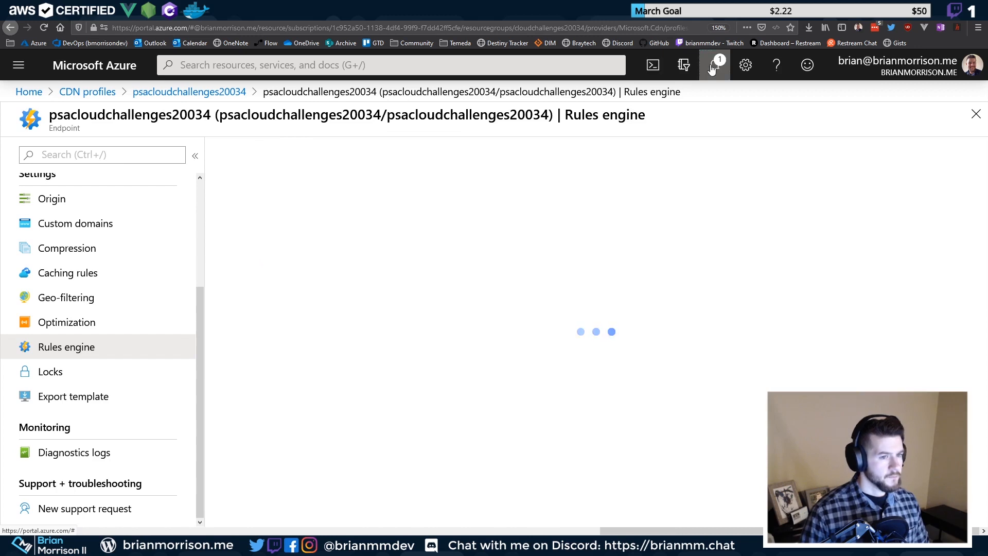
{"action": "left_click", "coordinate": [712, 67]}
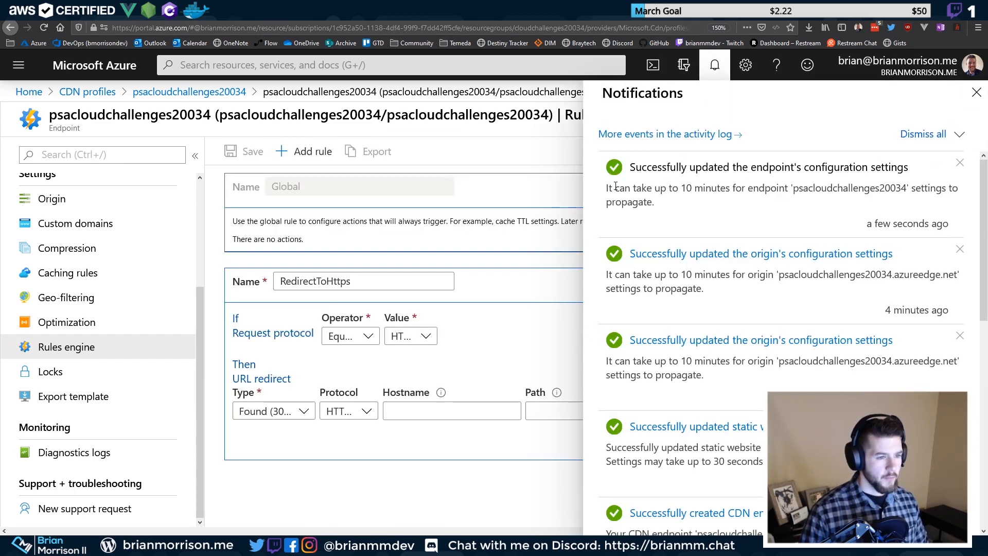
{"action": "left_click_drag", "start_coordinate": [615, 186], "coordinate": [733, 189]}
{"action": "left_click", "coordinate": [976, 92]}
{"action": "left_click", "coordinate": [323, 19]}
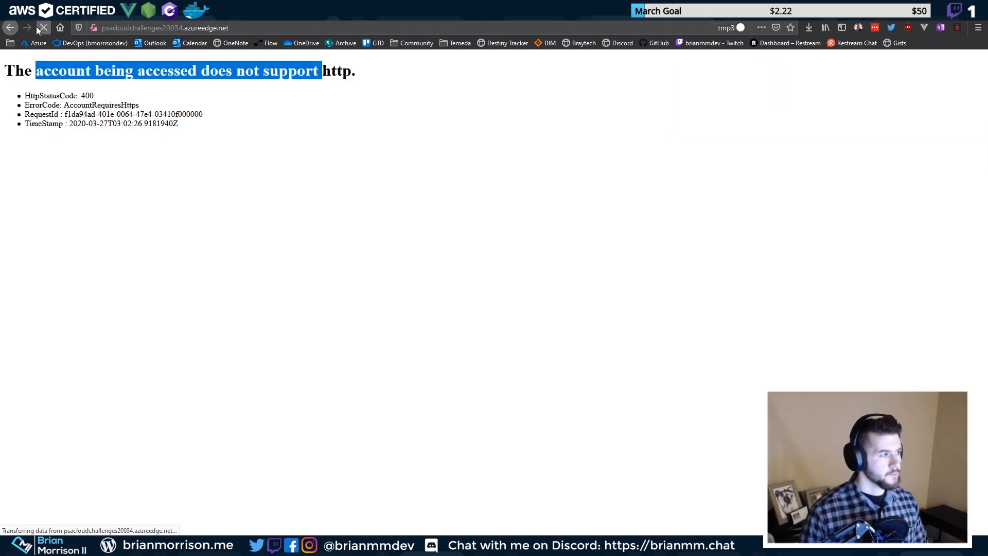
Reload the http page until it redirects to the https Gatsby site
{"action": "left_click", "coordinate": [37, 27]}
{"action": "left_click", "coordinate": [41, 29]}
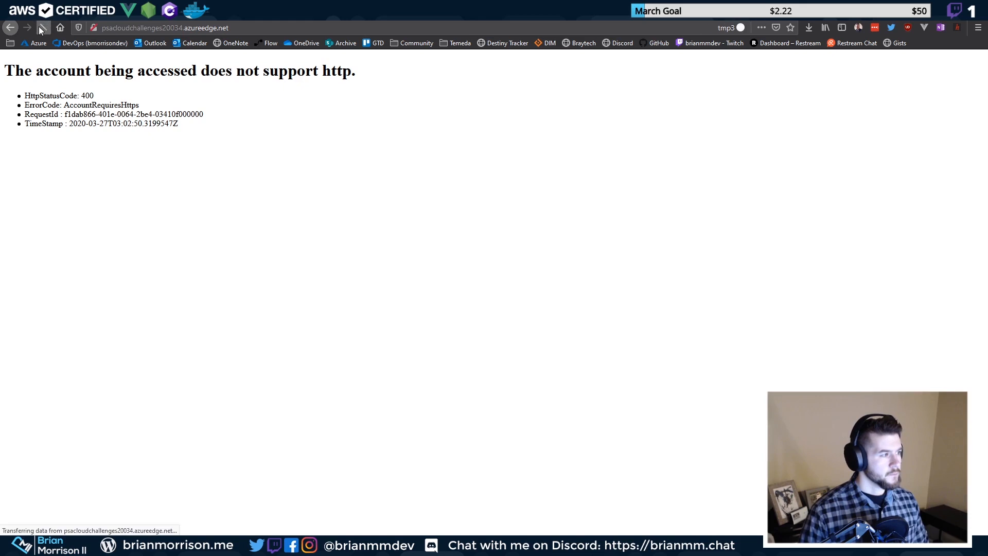
{"action": "left_click", "coordinate": [41, 28]}
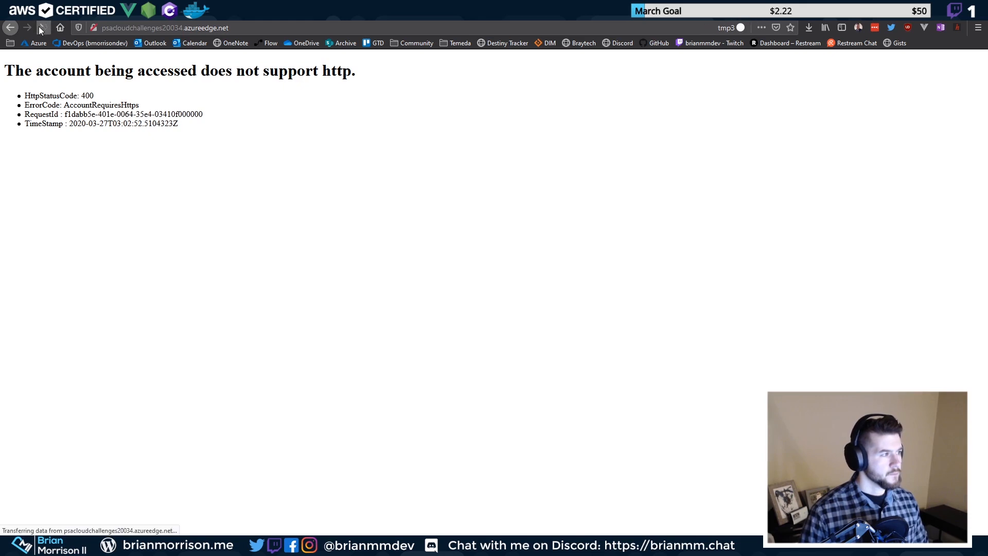
{"action": "left_click", "coordinate": [41, 28]}
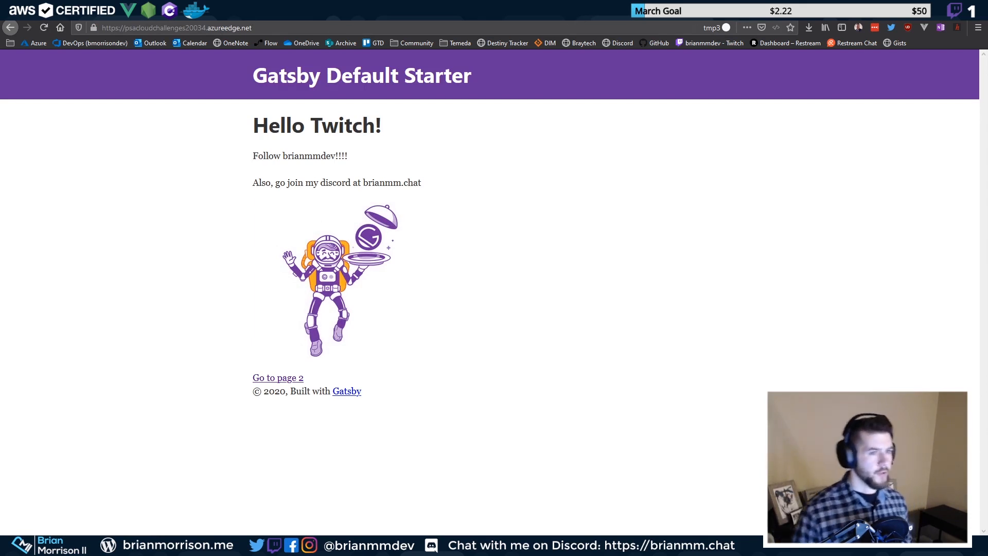
Retest psacloudchallenges20034.azureedge.net in a fresh tab to confirm the https redirect
{"action": "left_click", "coordinate": [535, 20]}
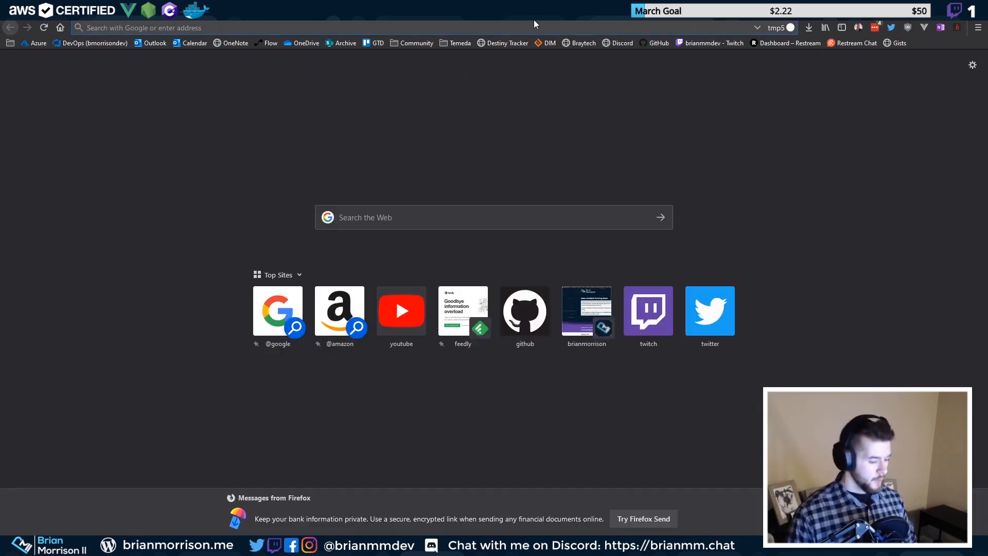
{"action": "type", "text": "psacloudchallenges20034.azureedge.net"}
{"action": "key", "text": "Return"}
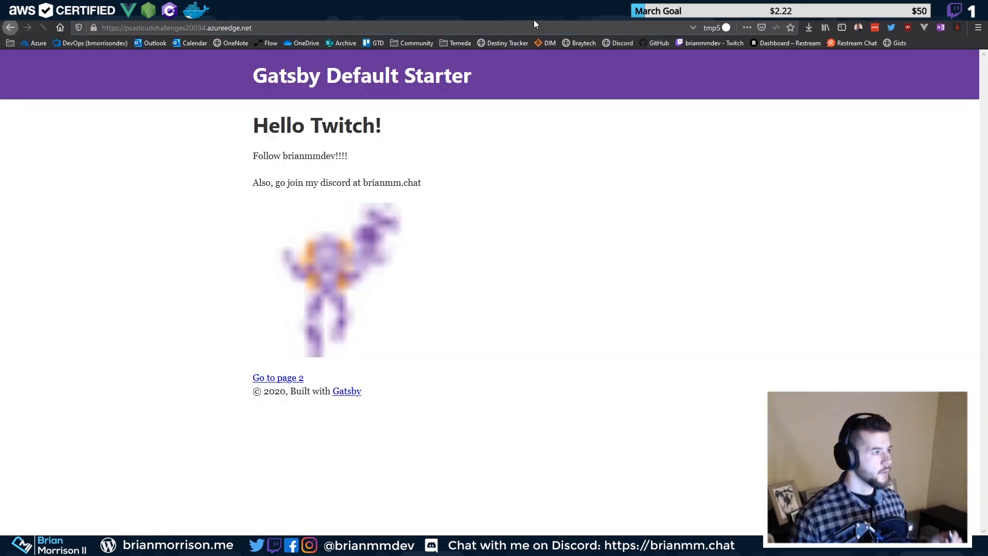